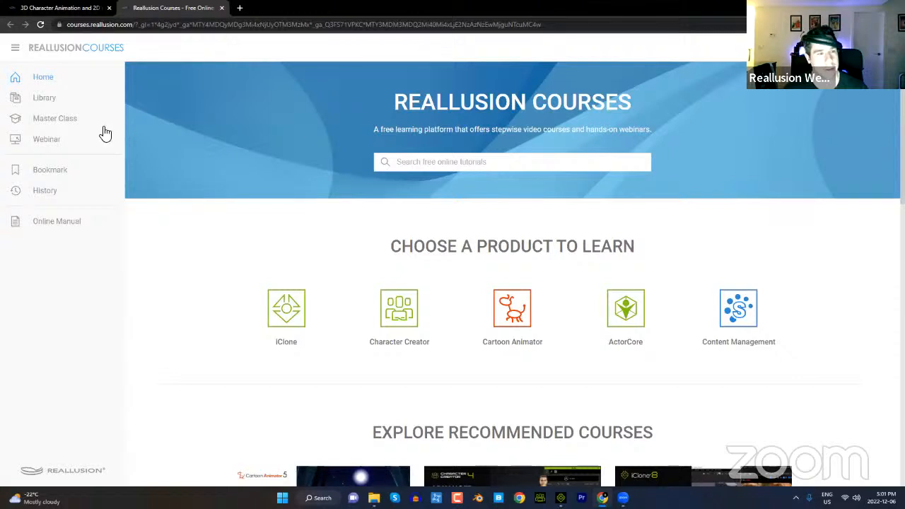
Step: Open the Reallusion Courses webinar page and review the upcoming "Fast & Efficient Production with Motion Director" webinar description
click(57, 142)
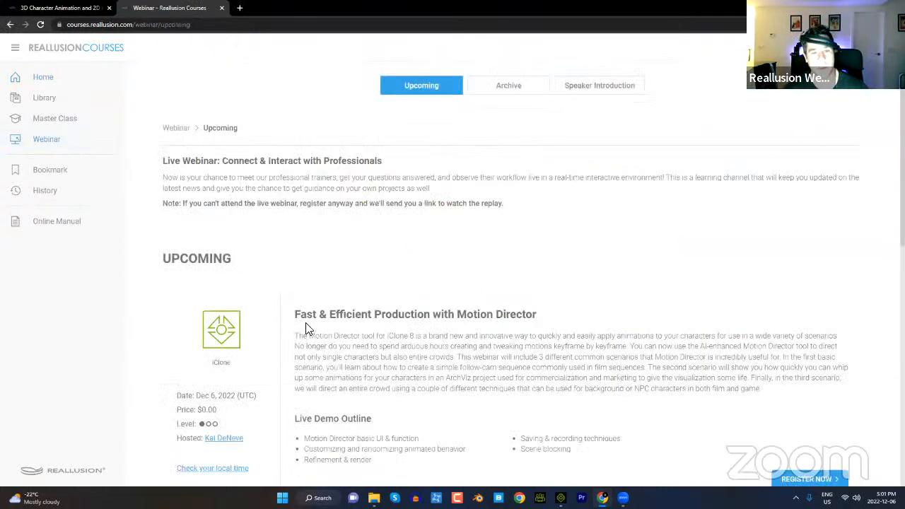
drag(317, 357, 427, 357)
click(483, 343)
scroll(481, 345, down, 1)
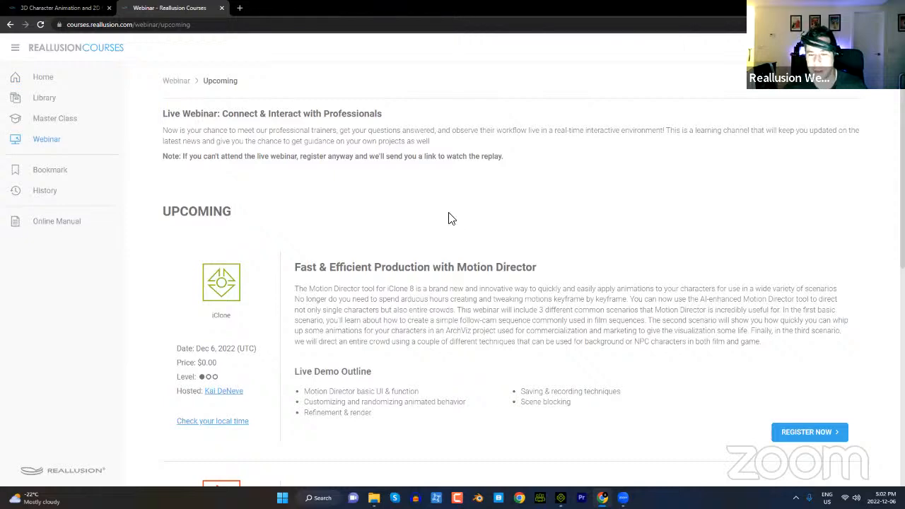
Step: Close the courses page, go to Reallusion's Content Store, and open its Holiday Savings promotion page
click(222, 9)
mouse_move(267, 45)
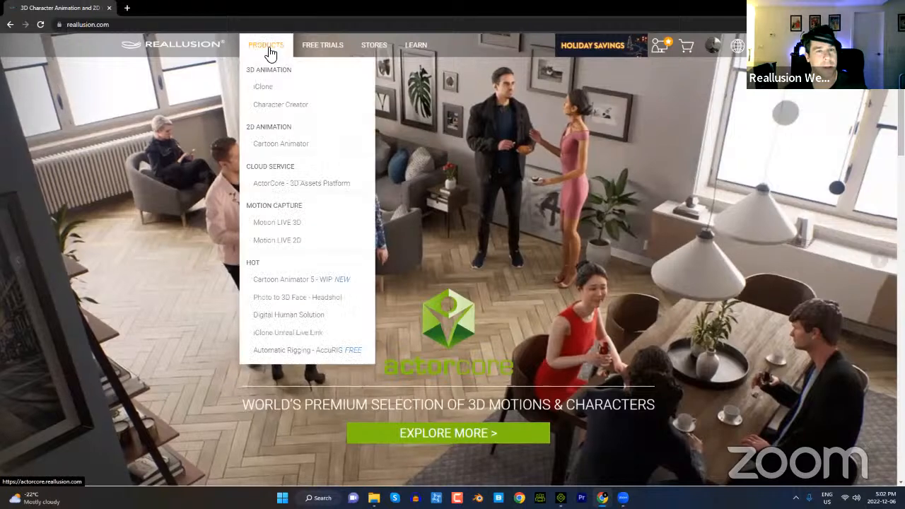
mouse_move(364, 51)
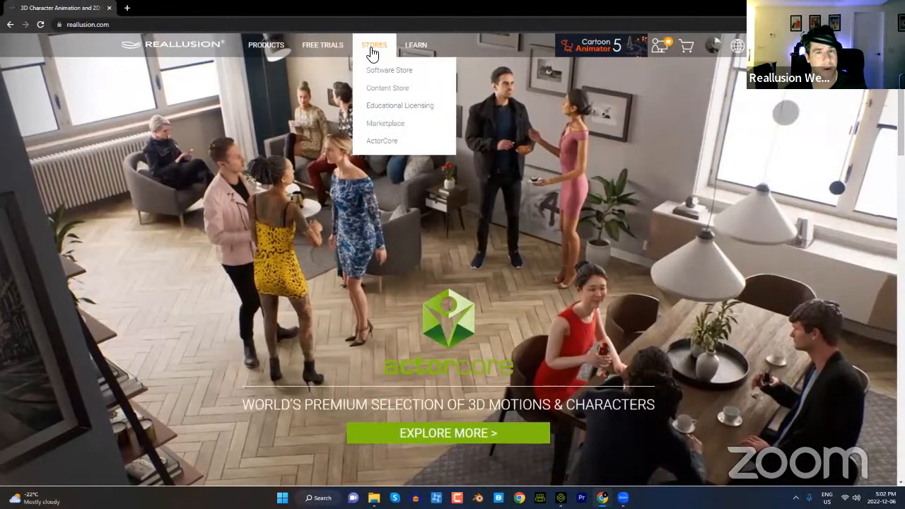
click(382, 86)
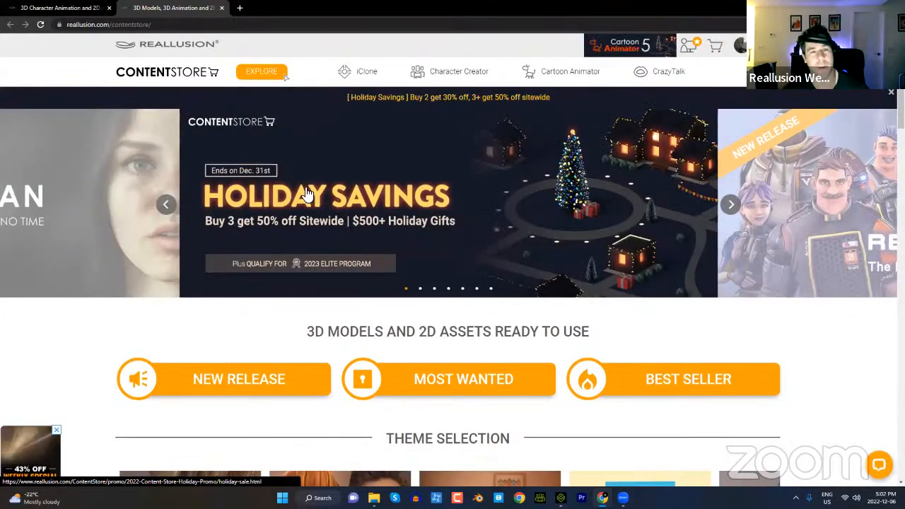
click(352, 198)
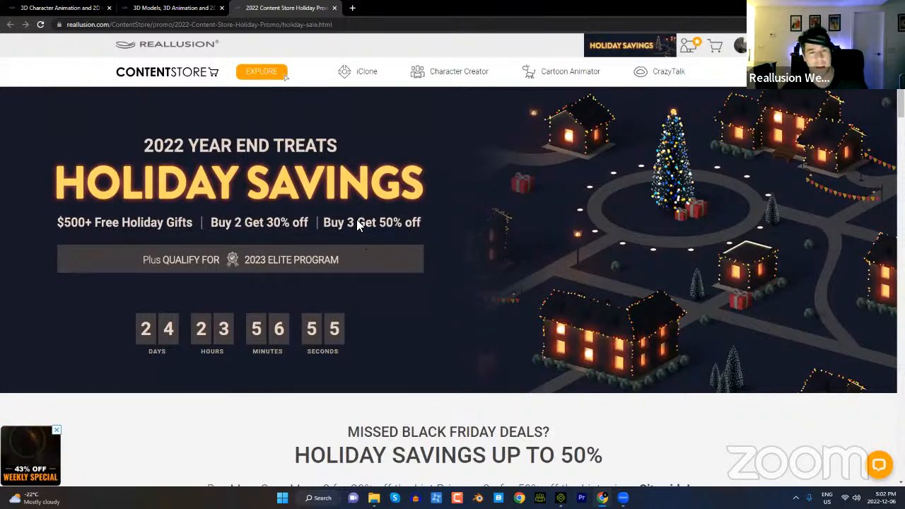
Step: Look through the Holiday Savings page's offers, newest content and themed collections, and select the page's web address
scroll(423, 237, down, 3)
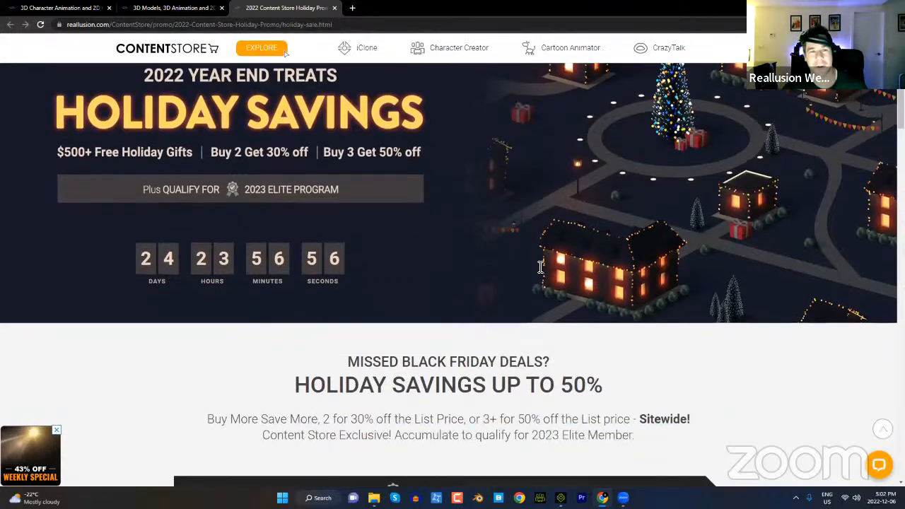
scroll(534, 255, down, 2)
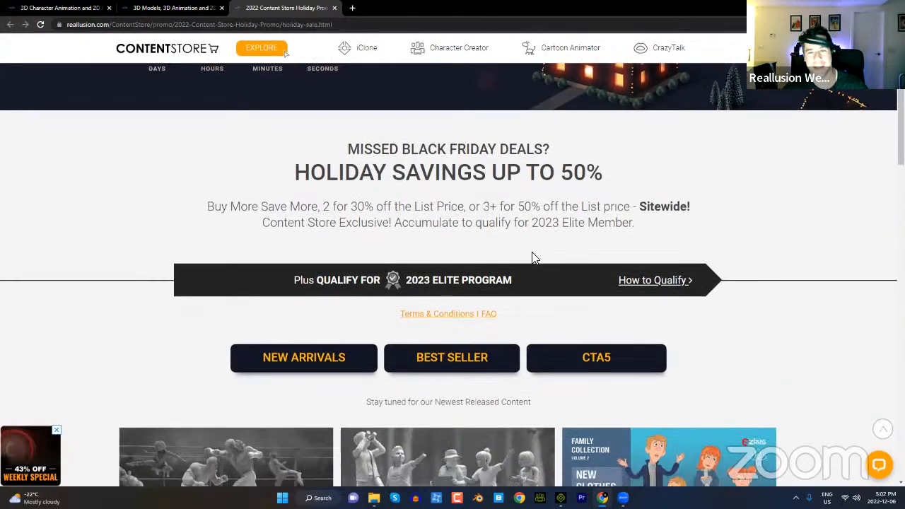
scroll(523, 240, down, 2)
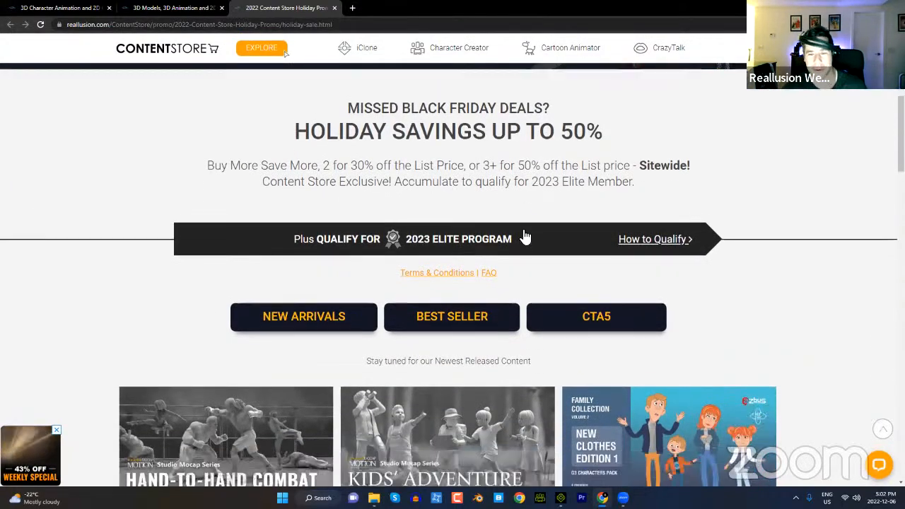
scroll(520, 243, down, 4)
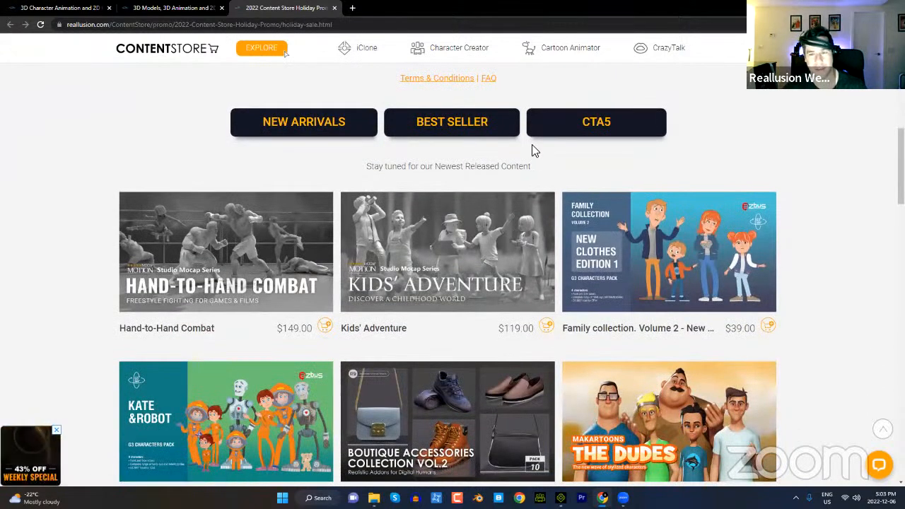
scroll(544, 163, down, 5)
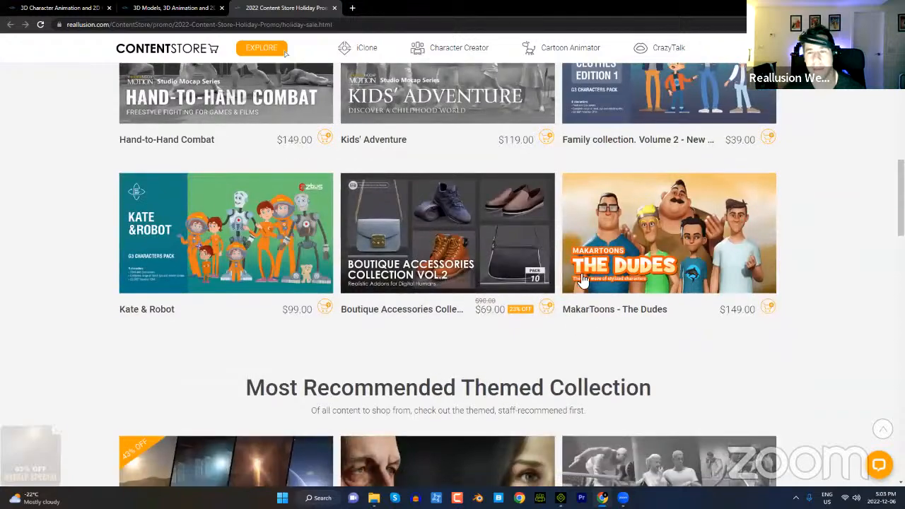
scroll(486, 304, down, 4)
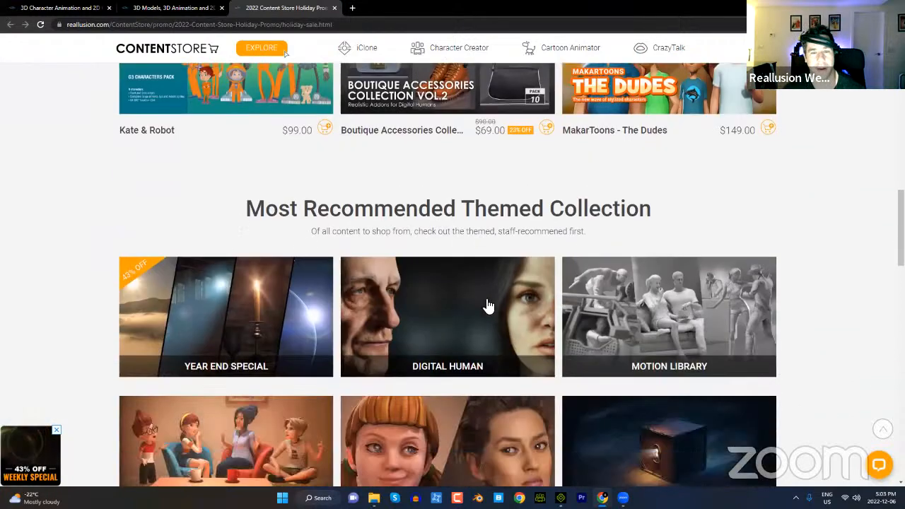
scroll(485, 304, down, 3)
scroll(505, 287, up, 3)
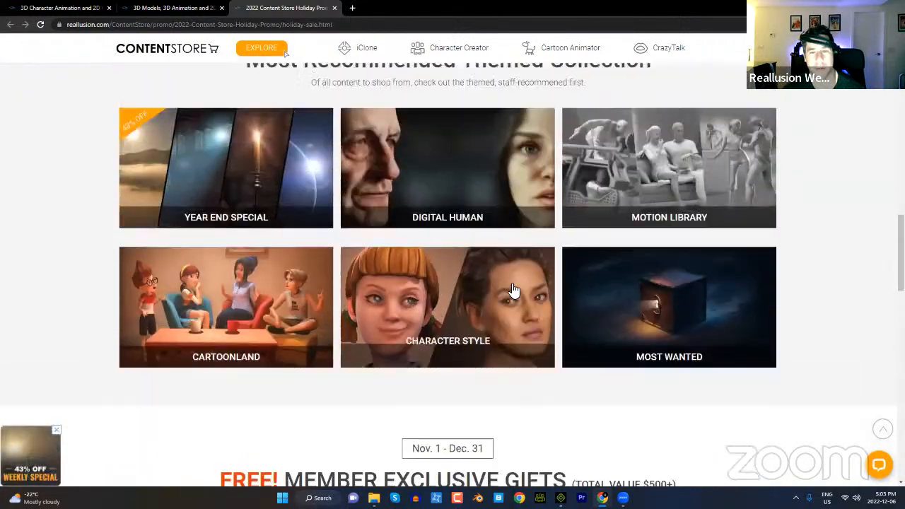
scroll(513, 290, up, 3)
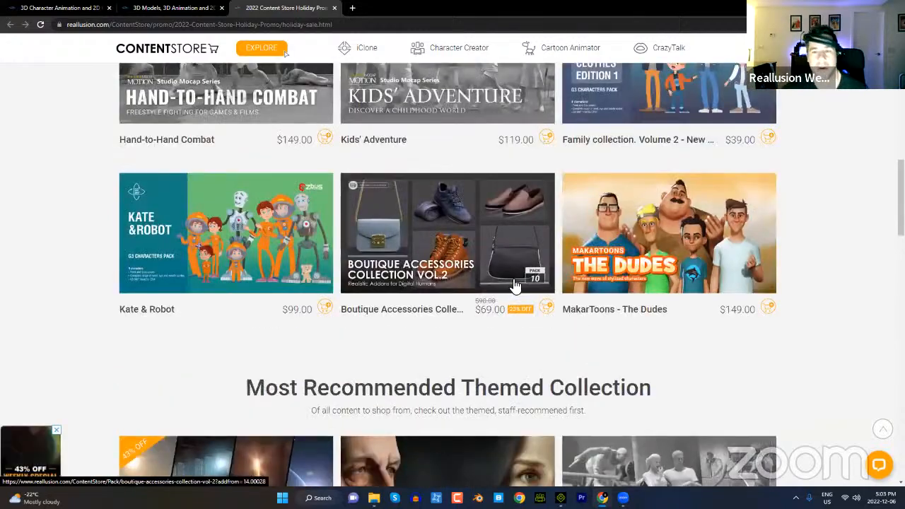
scroll(521, 256, up, 6)
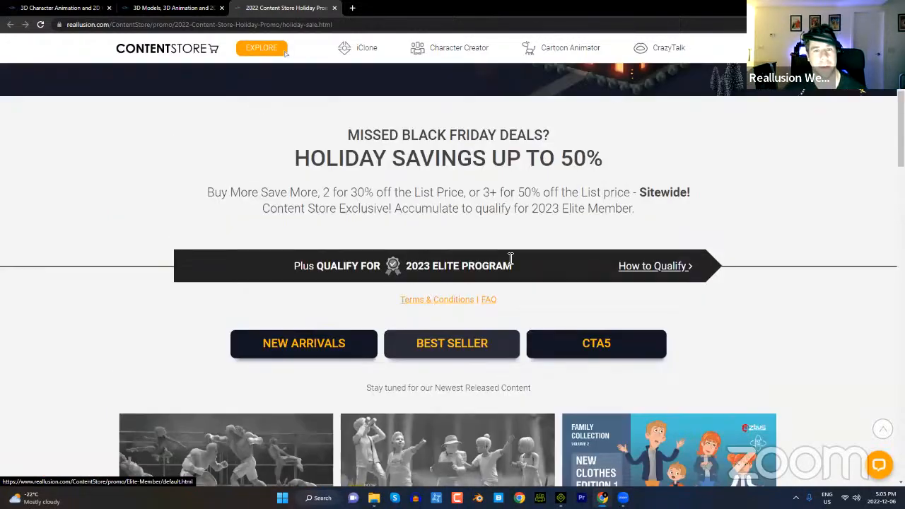
scroll(443, 258, up, 3)
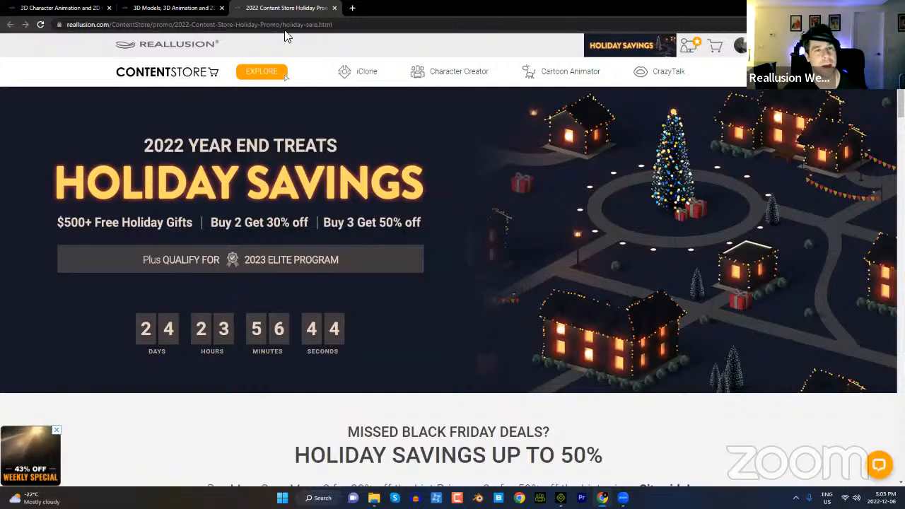
click(289, 27)
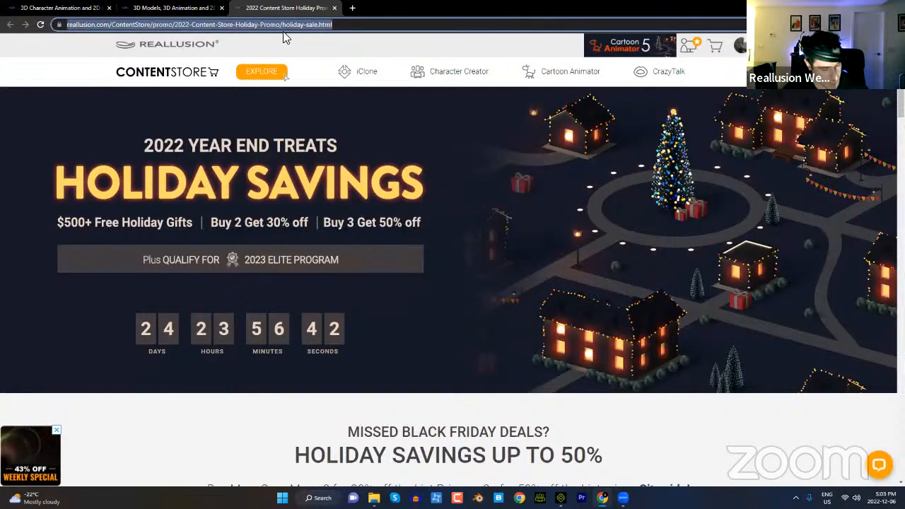
click(528, 351)
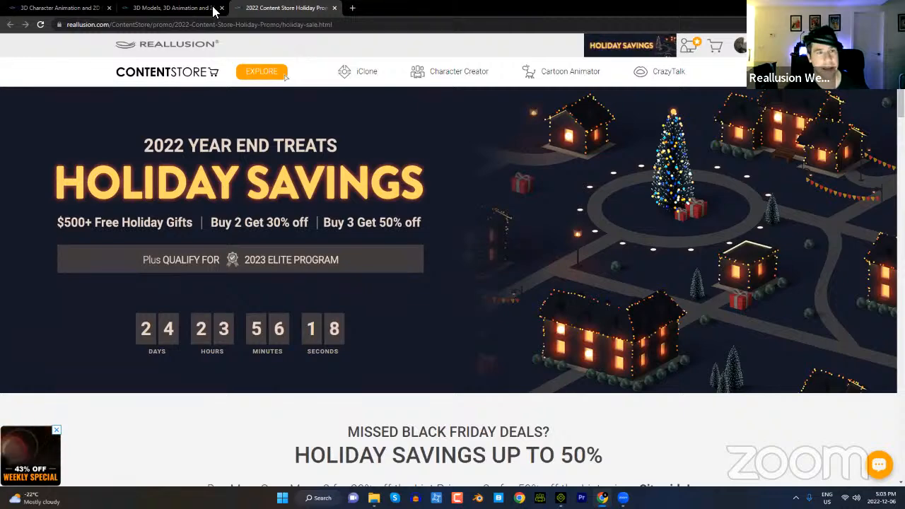
Step: Open the iClone Motion Director category in the Content Store and look over its content packs
click(173, 8)
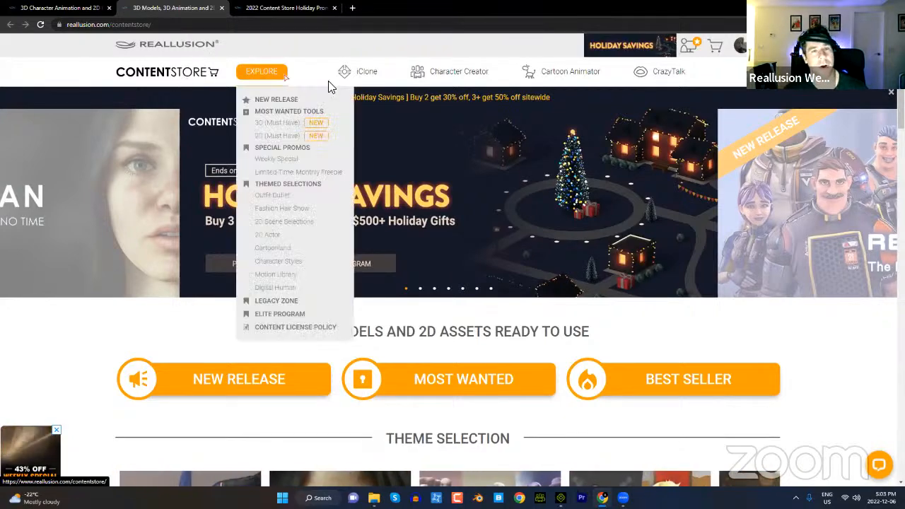
mouse_move(356, 77)
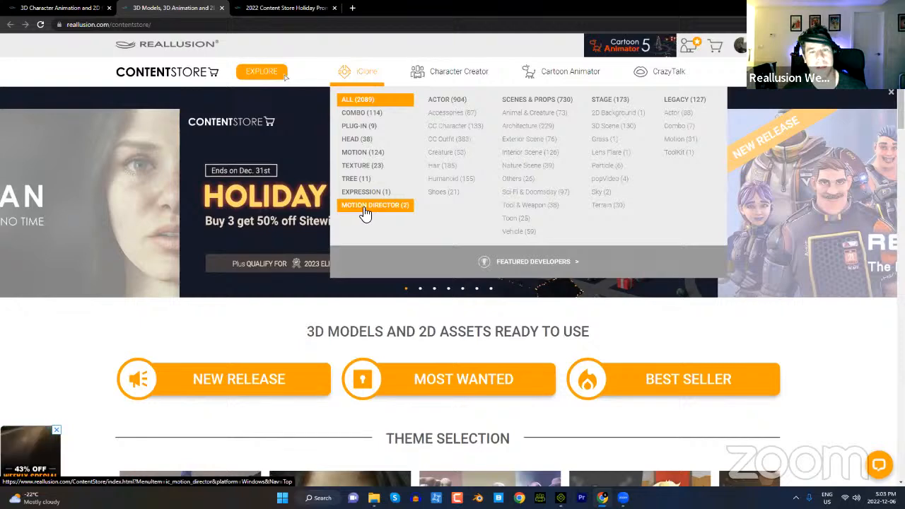
click(363, 206)
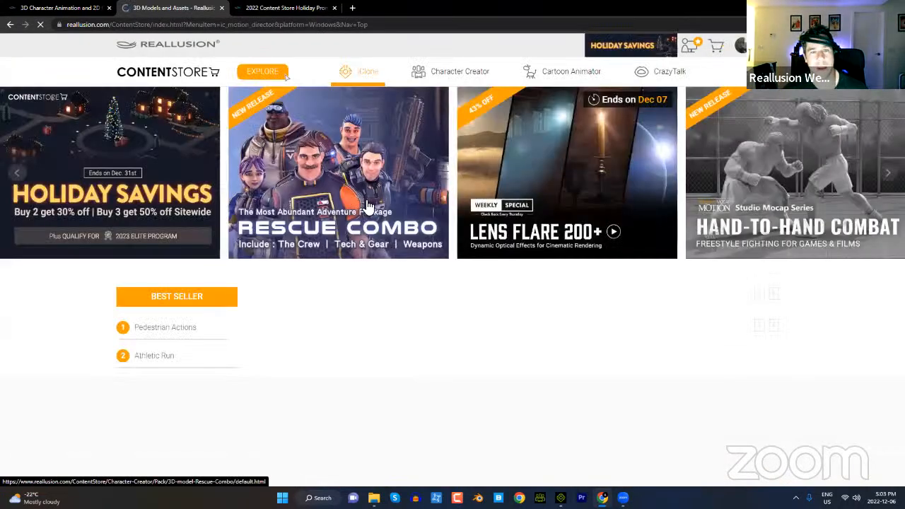
scroll(428, 230, down, 4)
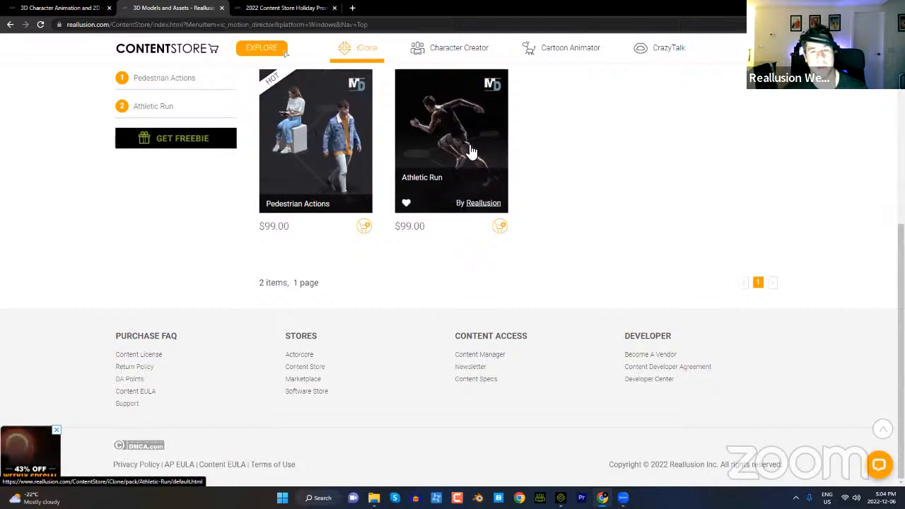
scroll(573, 185, up, 1)
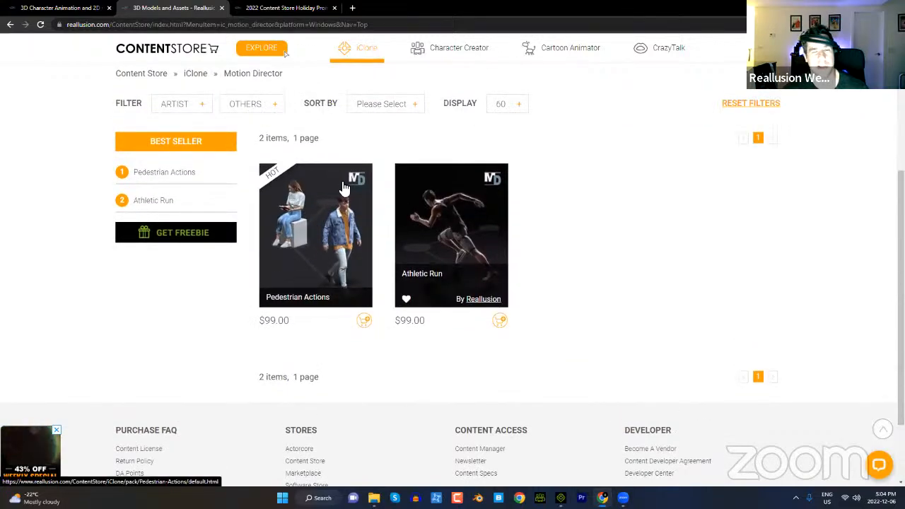
click(85, 8)
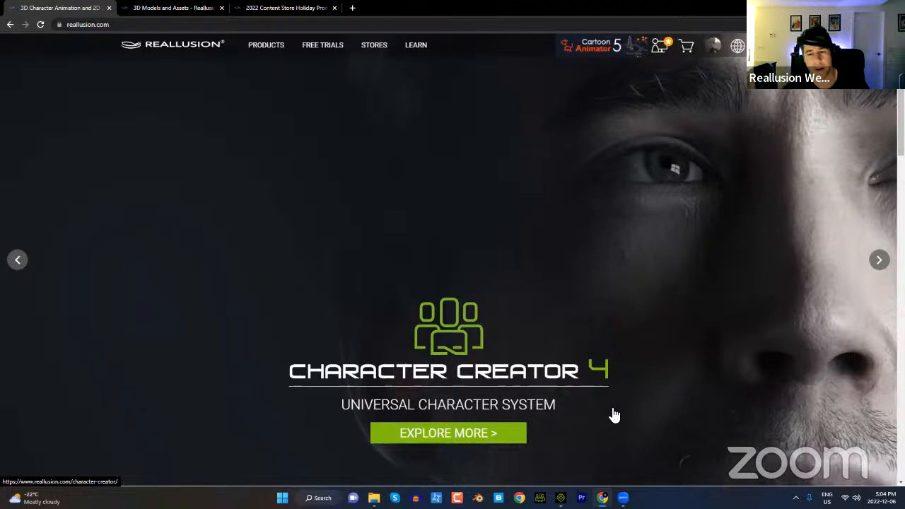
key(alt+Tab)
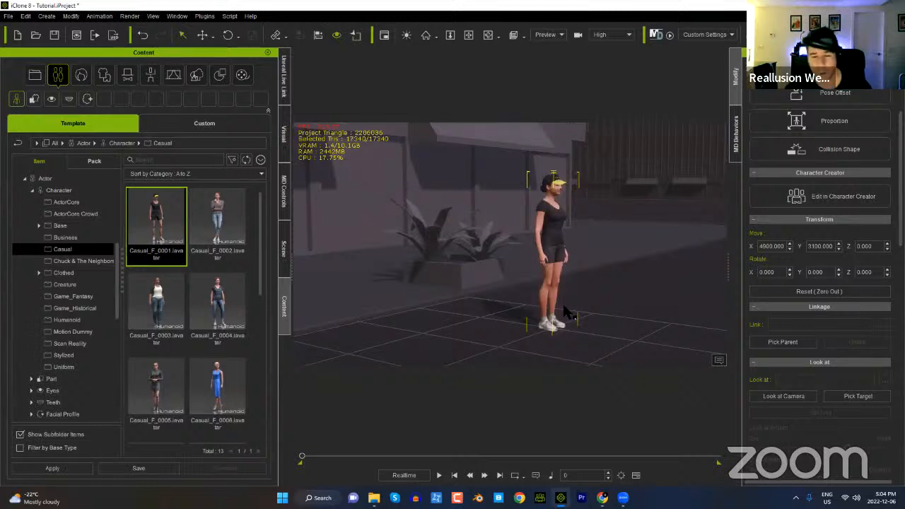
click(602, 498)
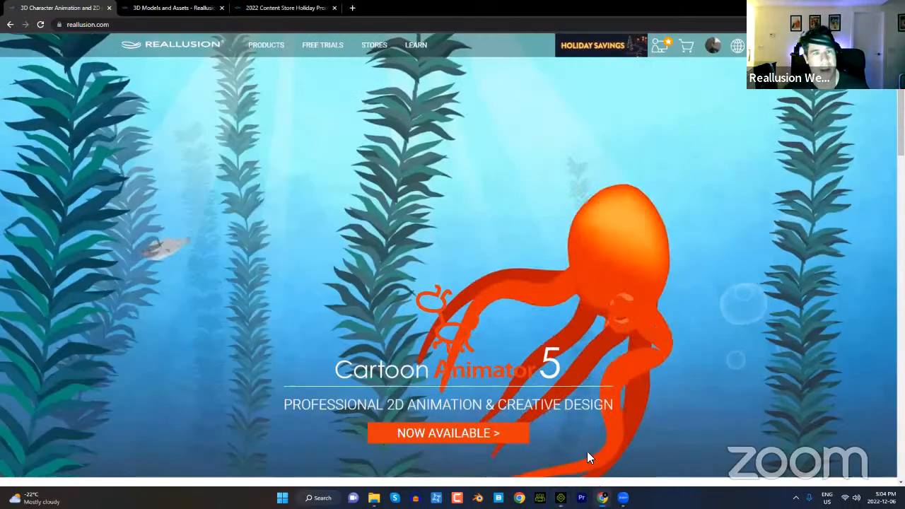
Step: Open actorcore.reallusion.com in a new browser tab and select the page's web address
click(354, 8)
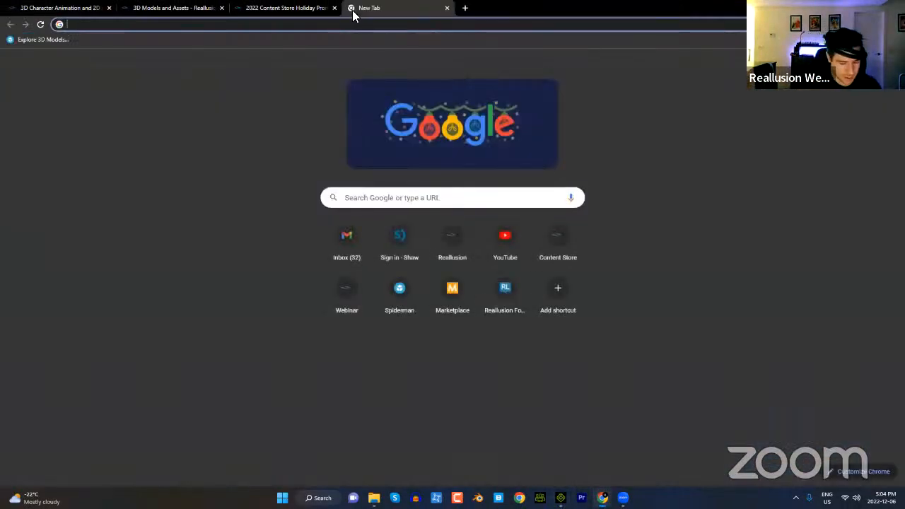
text(actore)
key(BackSpace)
key(BackSpace)
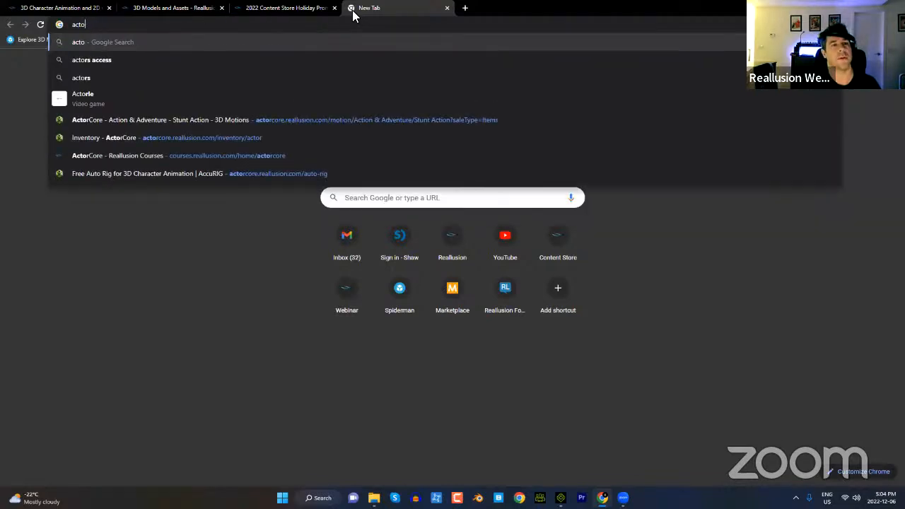
text(rcore.reallusi)
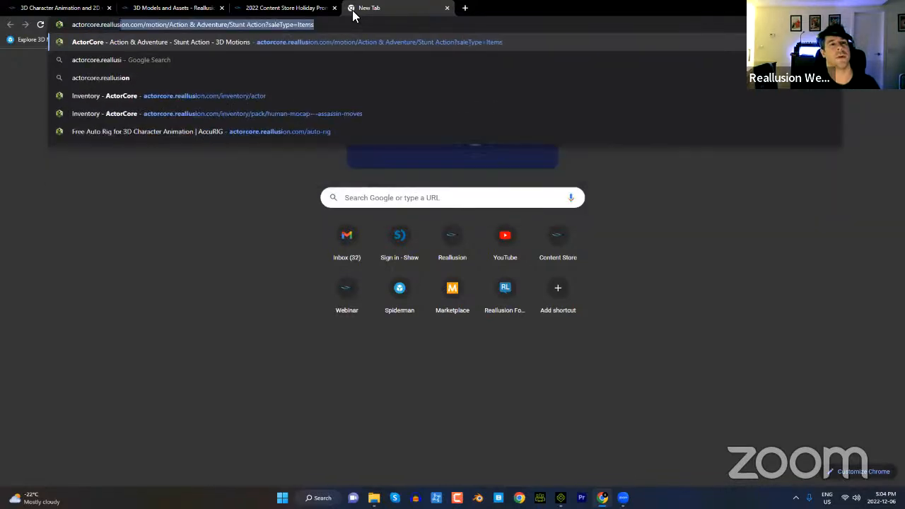
text(on.com)
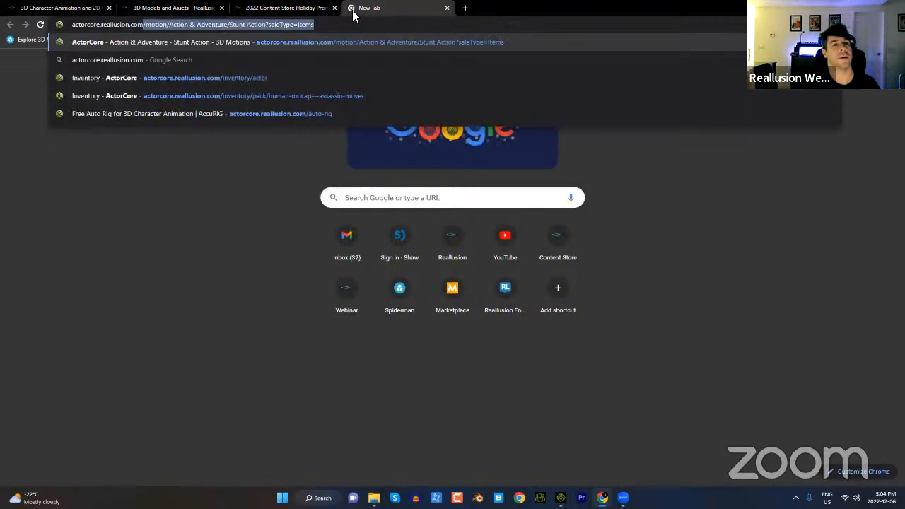
key(Delete)
key(Return)
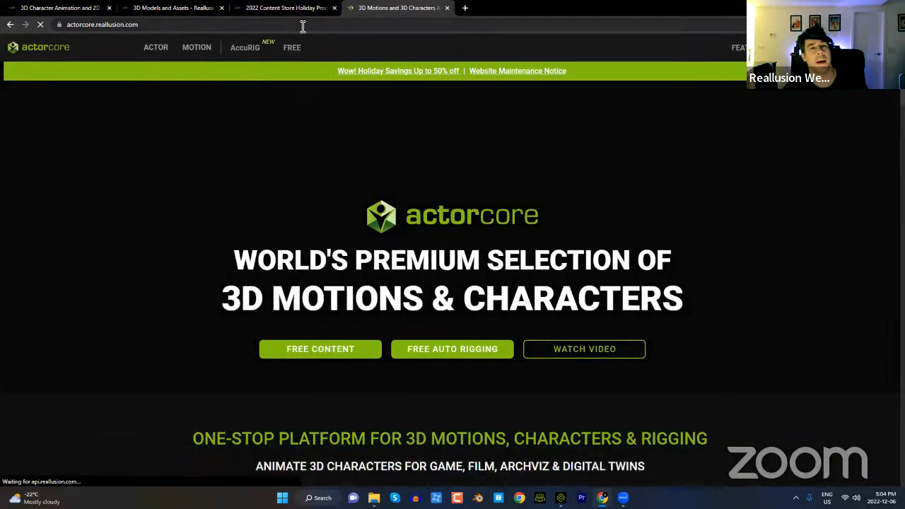
click(302, 28)
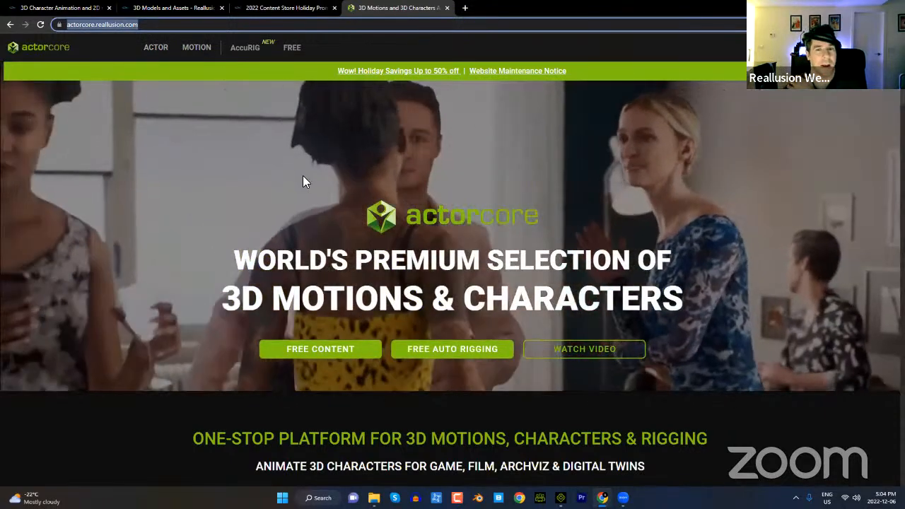
Step: Glance over the ActorCore home page, open the actor catalogue, and look through its packs and individual characters
scroll(301, 191, down, 7)
scroll(294, 211, up, 8)
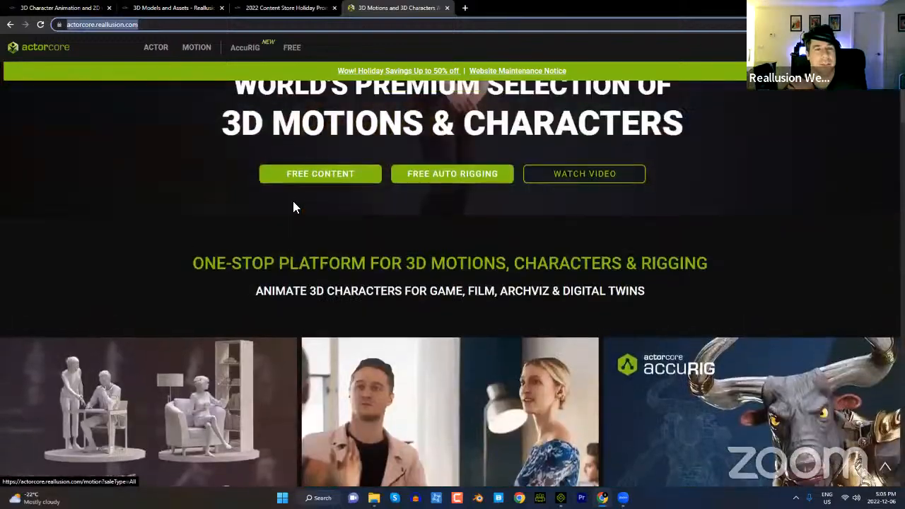
click(154, 51)
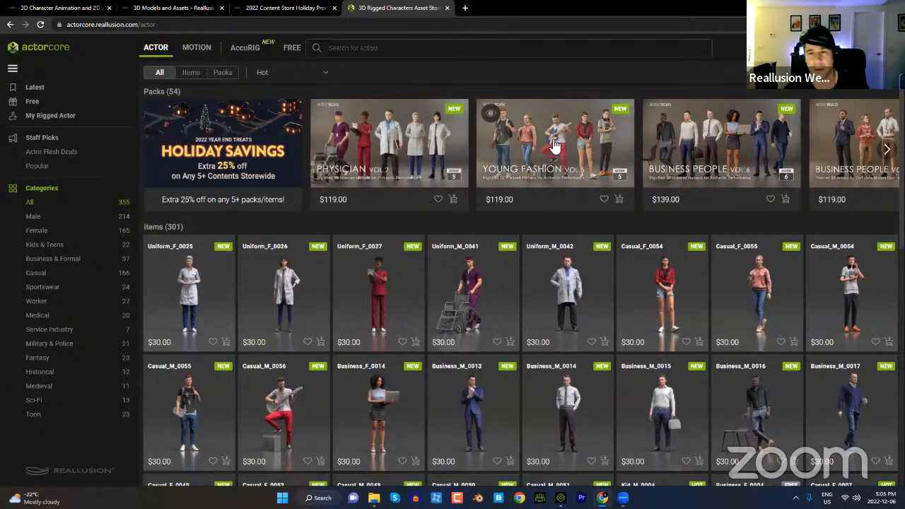
scroll(549, 152, down, 3)
scroll(551, 151, up, 3)
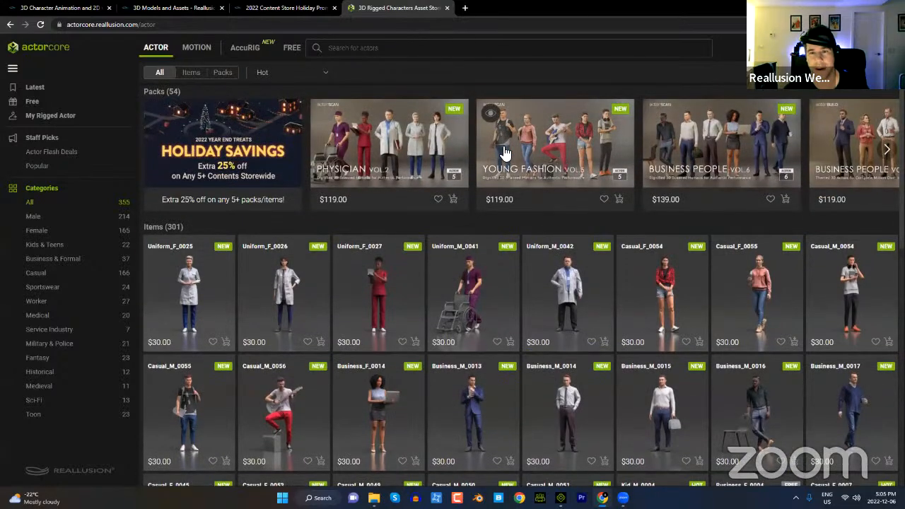
Step: Look through the further actor packs in the ActorCore catalogue, as far as the beachwear, construction worker and sportswear packs
click(886, 150)
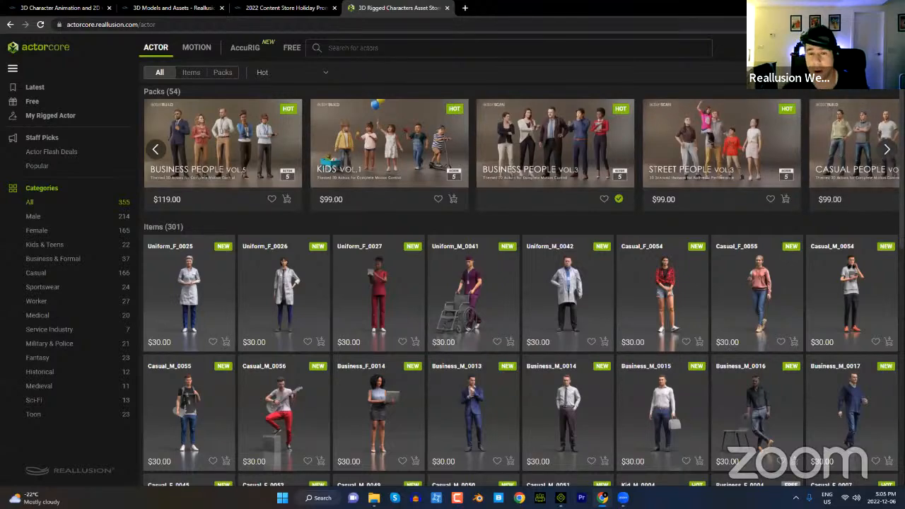
click(888, 152)
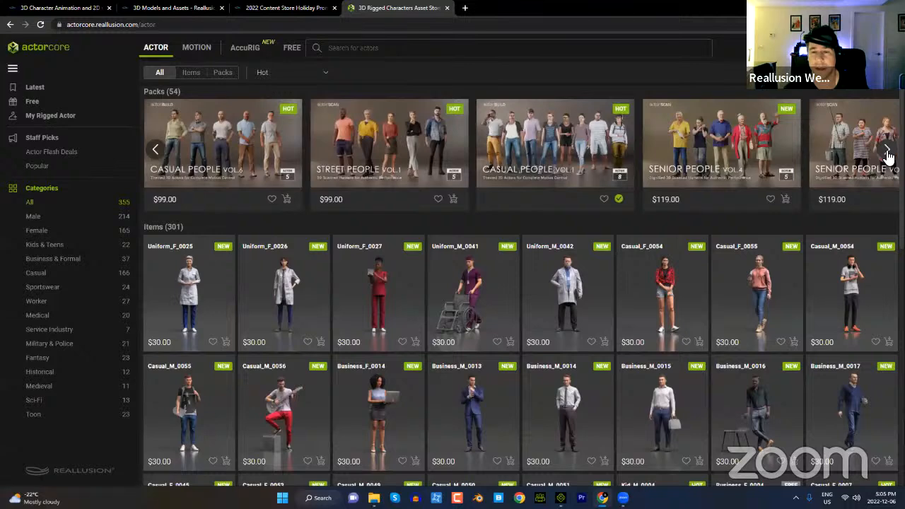
click(887, 154)
click(886, 153)
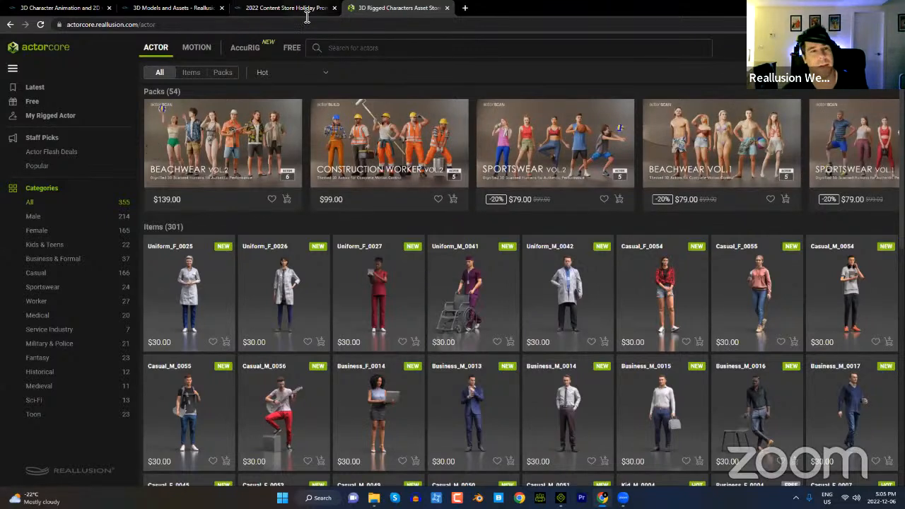
Step: Return to the ActorCore home page and select its web address
click(10, 24)
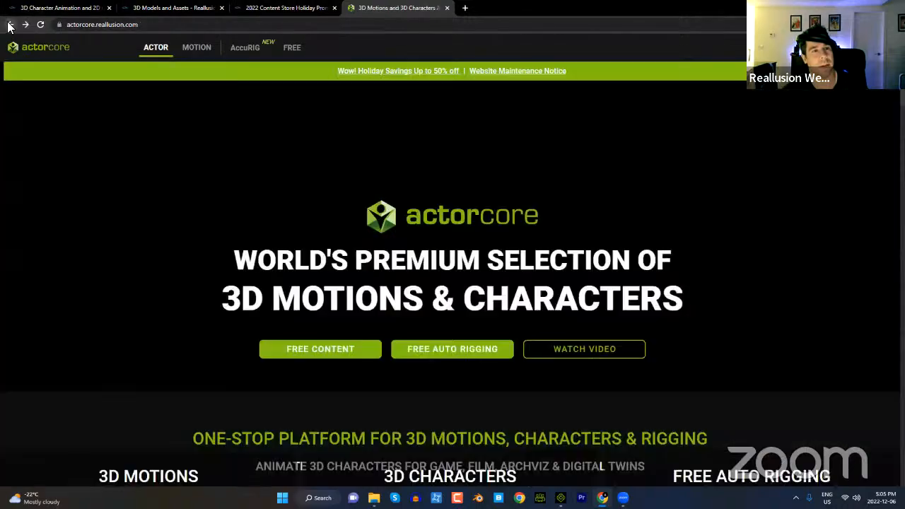
click(169, 24)
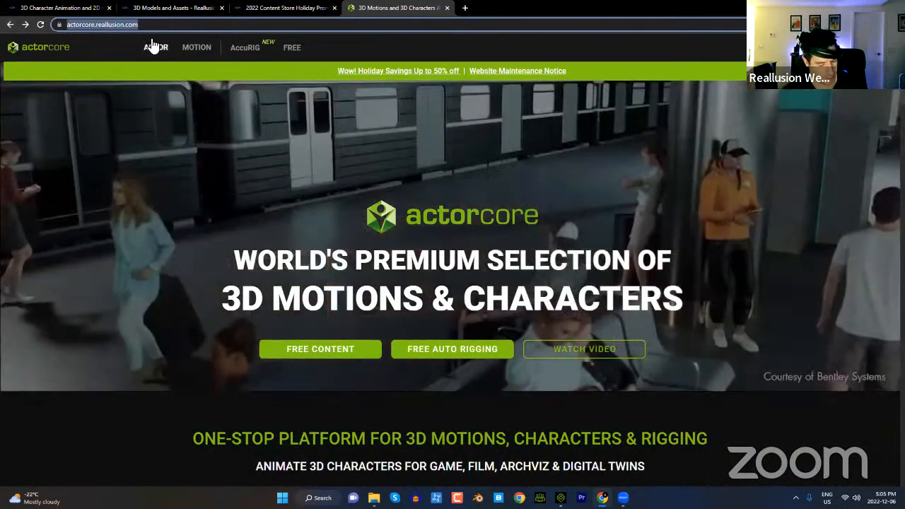
click(574, 408)
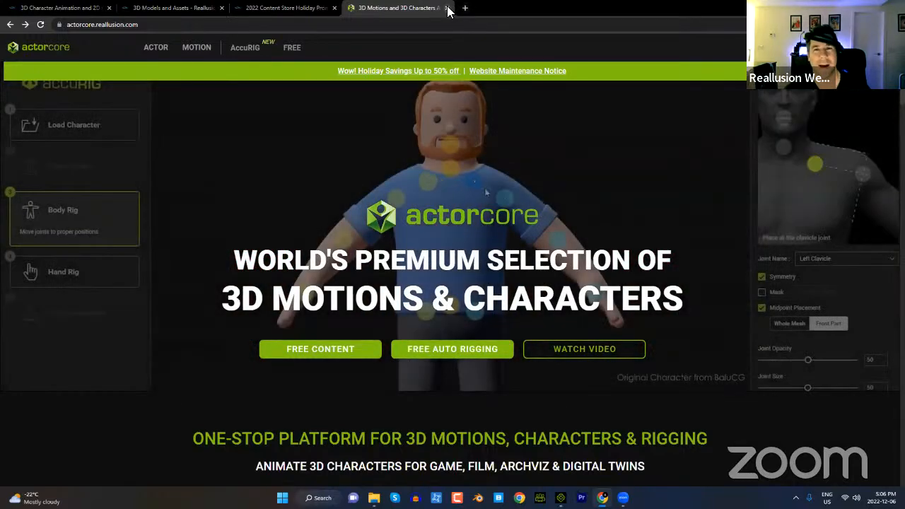
Step: Close the ActorCore browser tab and switch to iClone 8
click(450, 18)
click(448, 8)
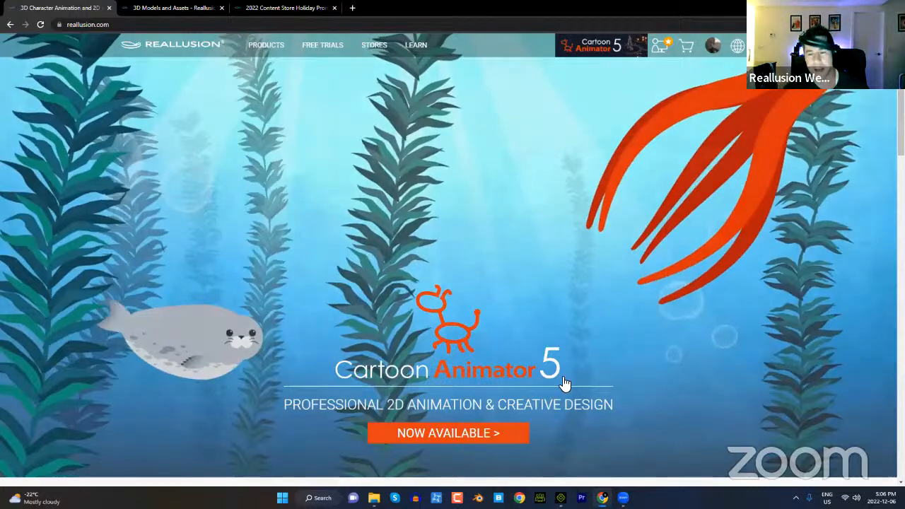
click(561, 498)
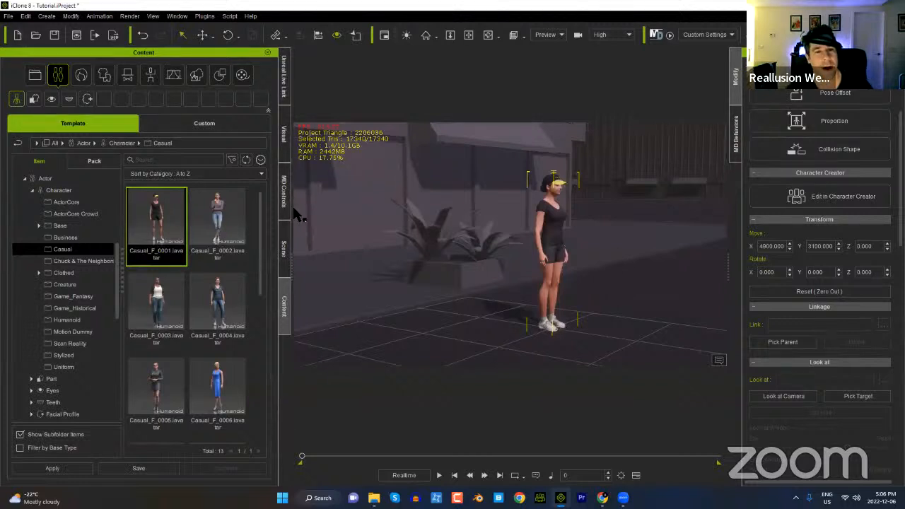
Step: Hide the MD Control Center, show it again, and display its character settings
click(176, 17)
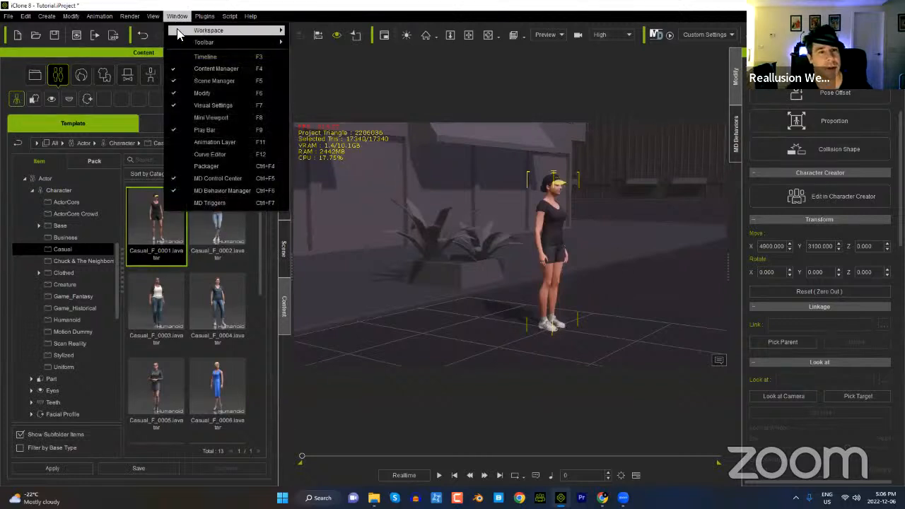
click(233, 180)
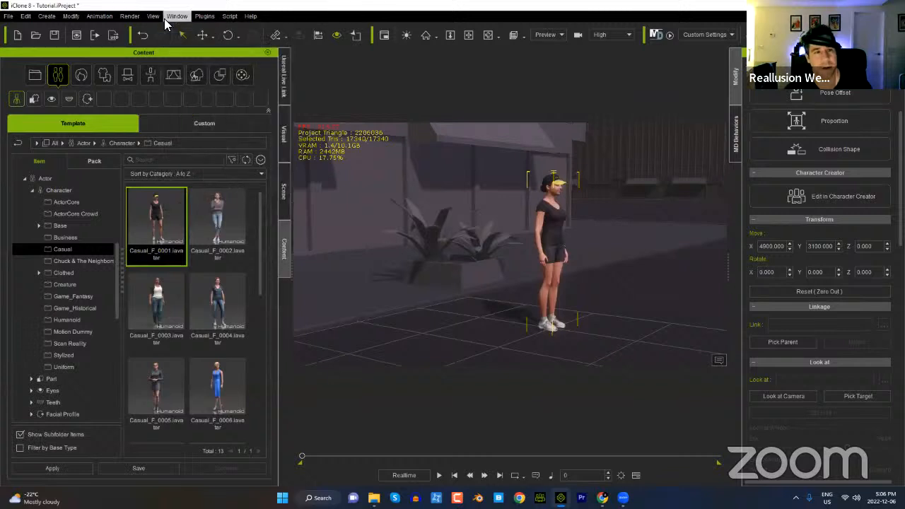
click(177, 16)
click(211, 180)
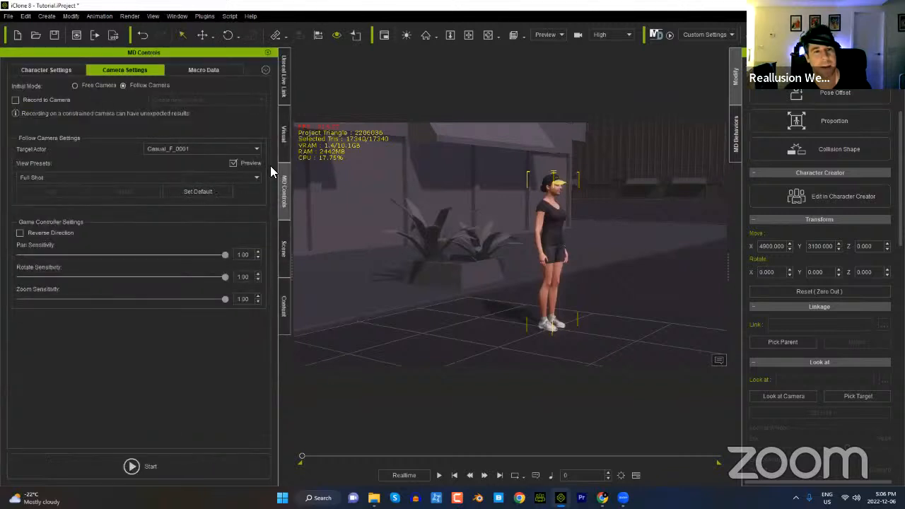
click(60, 72)
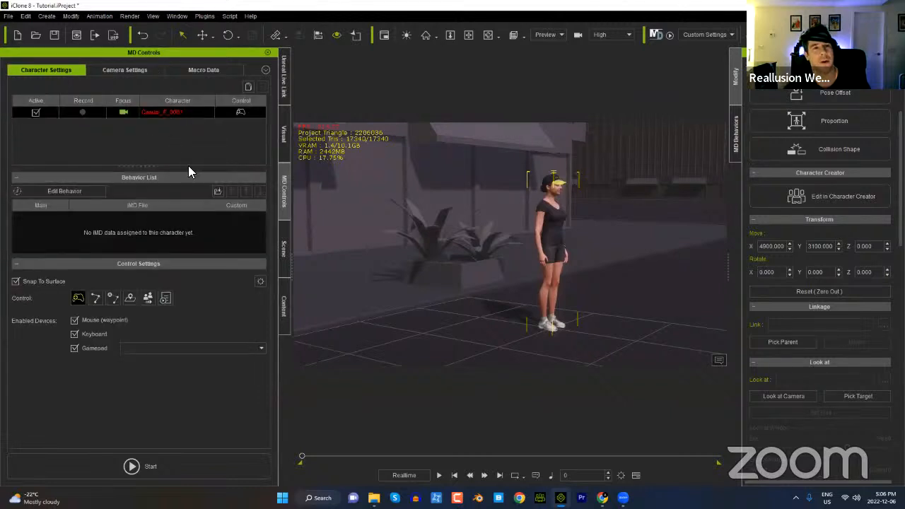
Step: Locate the MD Behavior Manager and MD Triggers among the available windows and bring the MD Behaviors panel forward
click(178, 16)
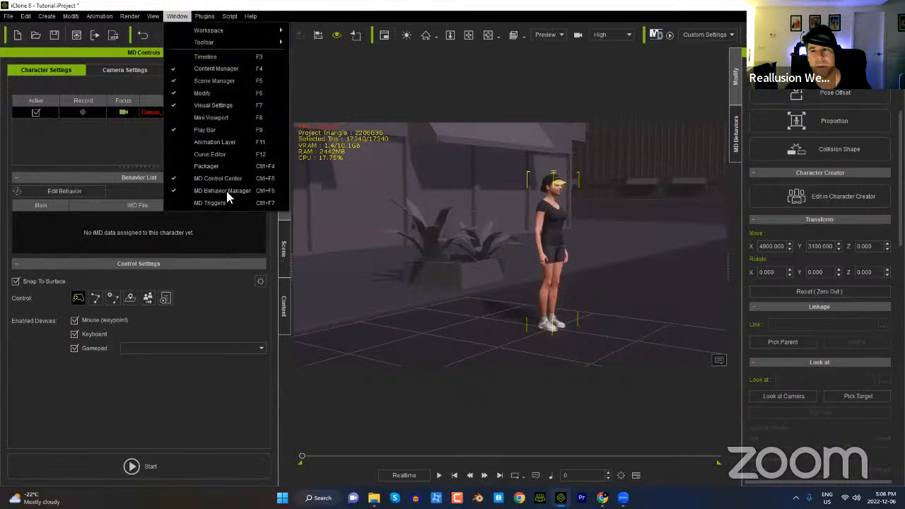
click(736, 135)
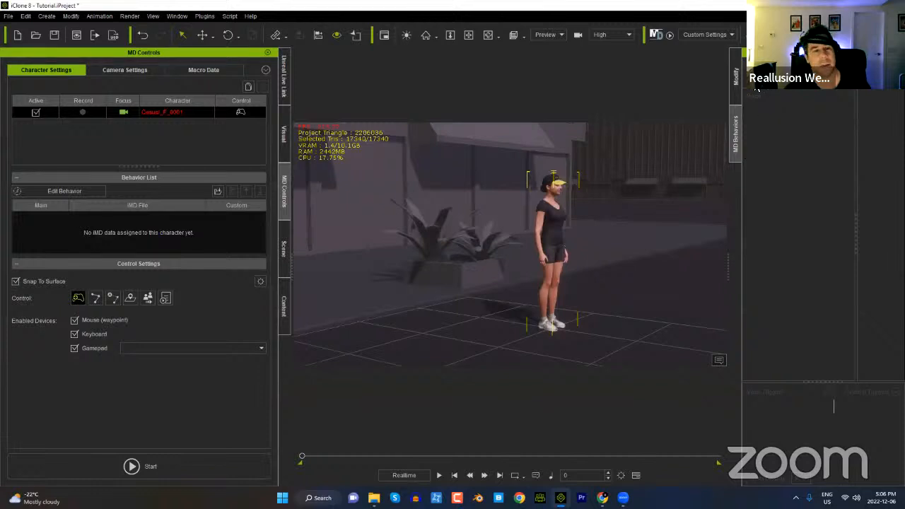
click(174, 17)
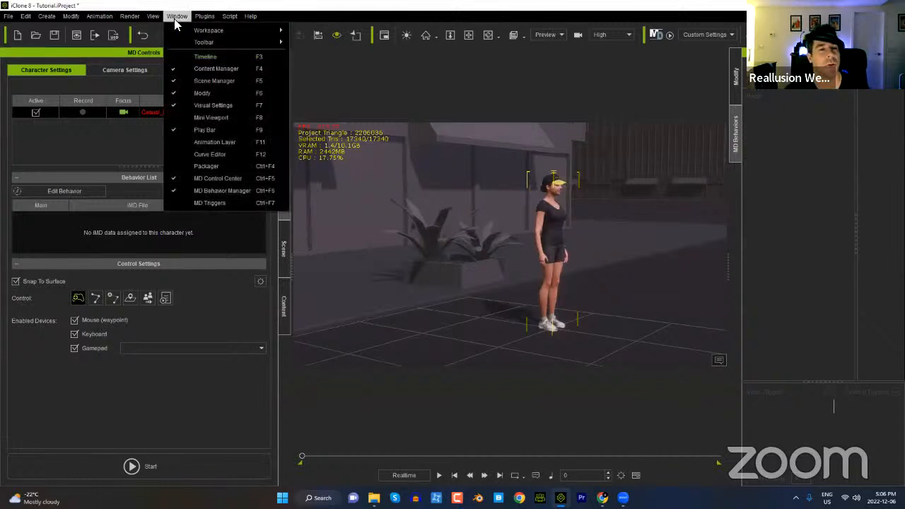
click(227, 203)
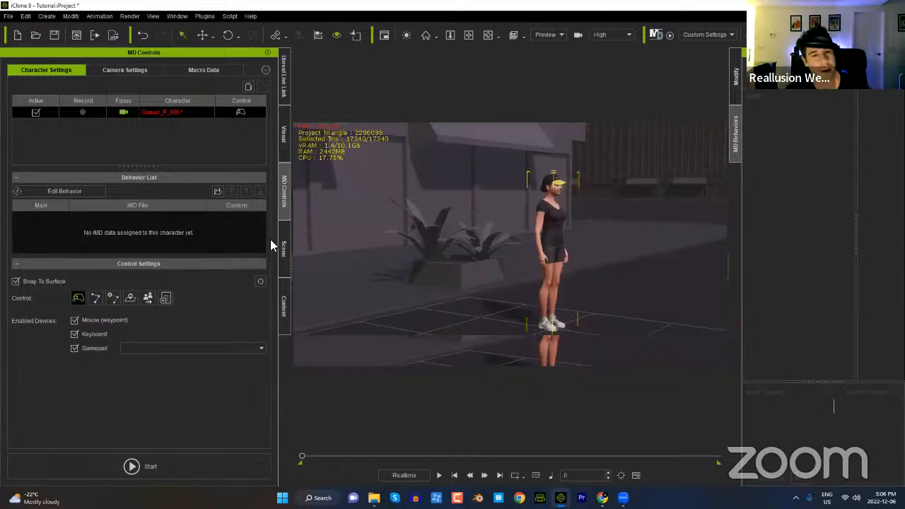
Step: Open the Animation category of the content library and view its Motion Director and Motion Director Extension folders
click(283, 312)
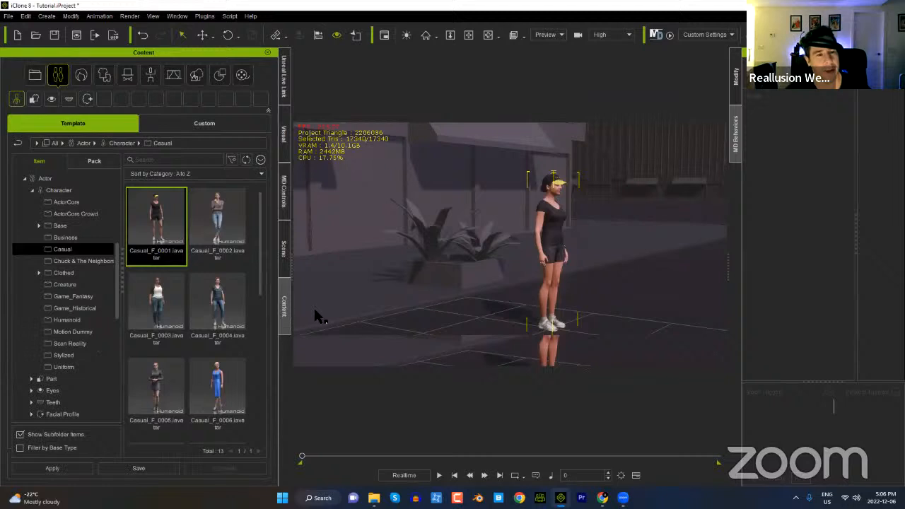
click(150, 80)
scroll(78, 321, down, 5)
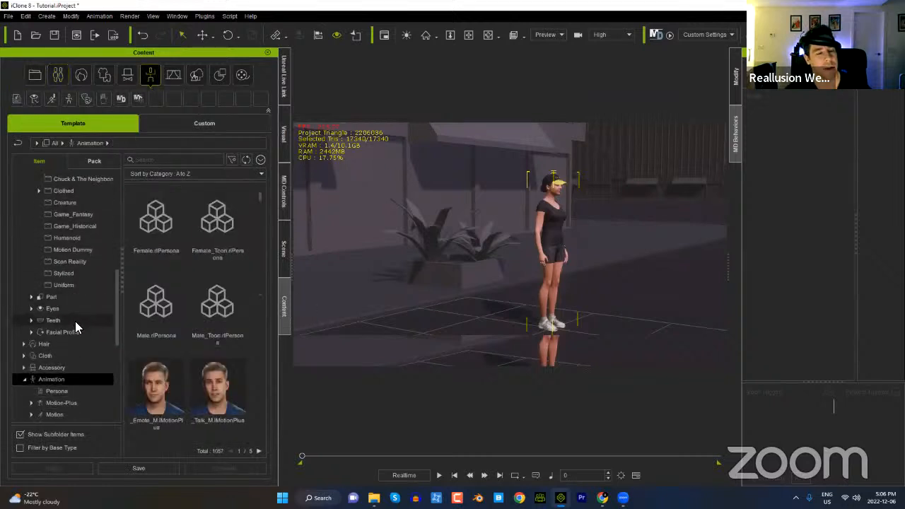
click(36, 302)
click(63, 299)
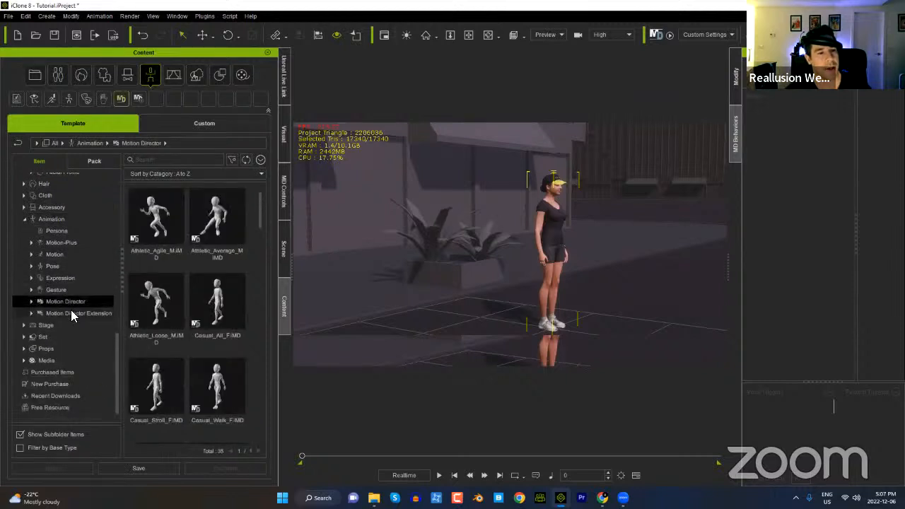
click(73, 313)
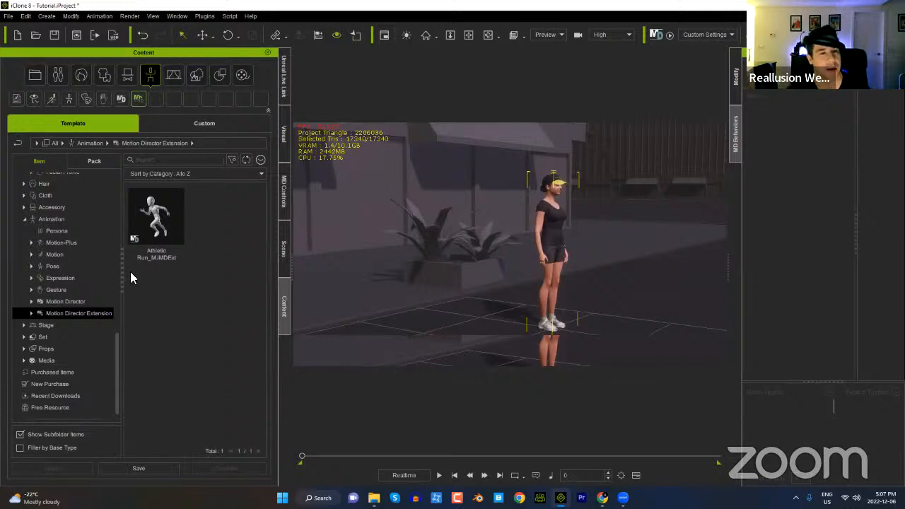
Step: Expand the Motion Director folder and compare the contents of its Female, Male and Pedestrian Actions subfolders
click(63, 302)
click(33, 303)
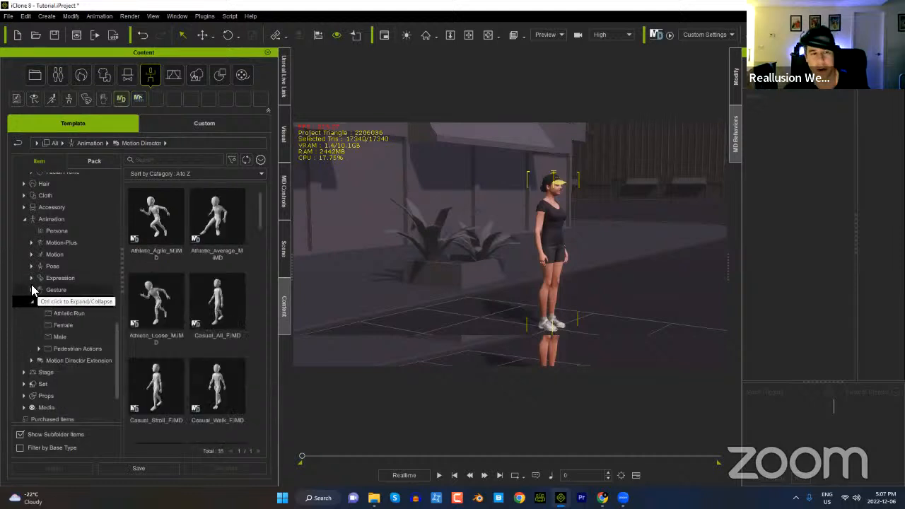
scroll(75, 325, down, 1)
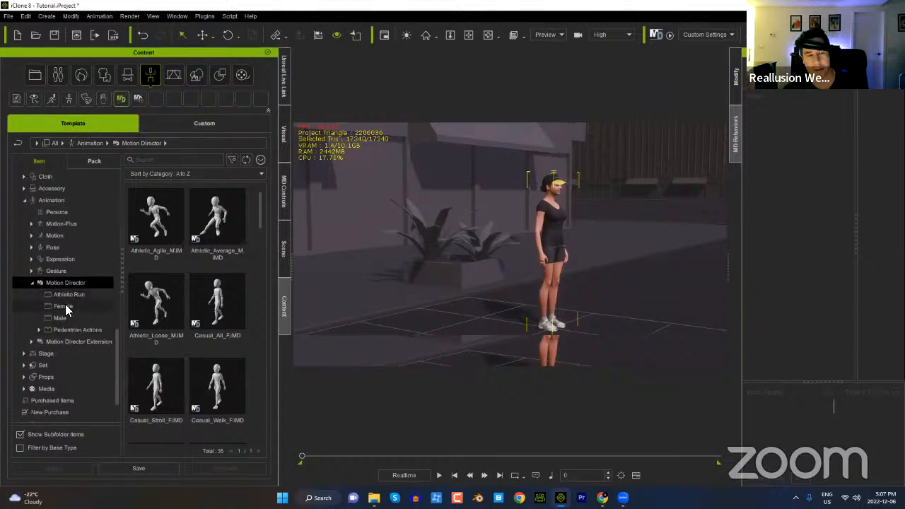
click(61, 318)
click(61, 307)
click(61, 318)
click(63, 308)
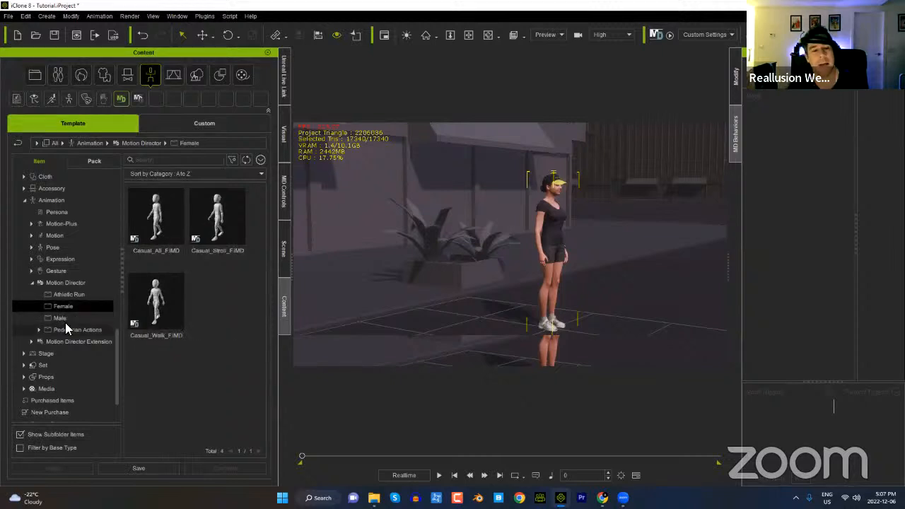
click(60, 318)
click(67, 308)
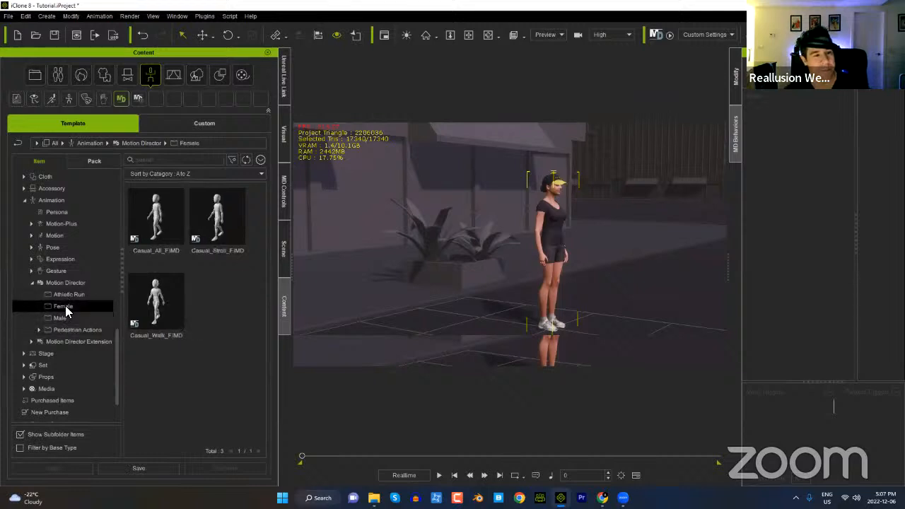
click(84, 331)
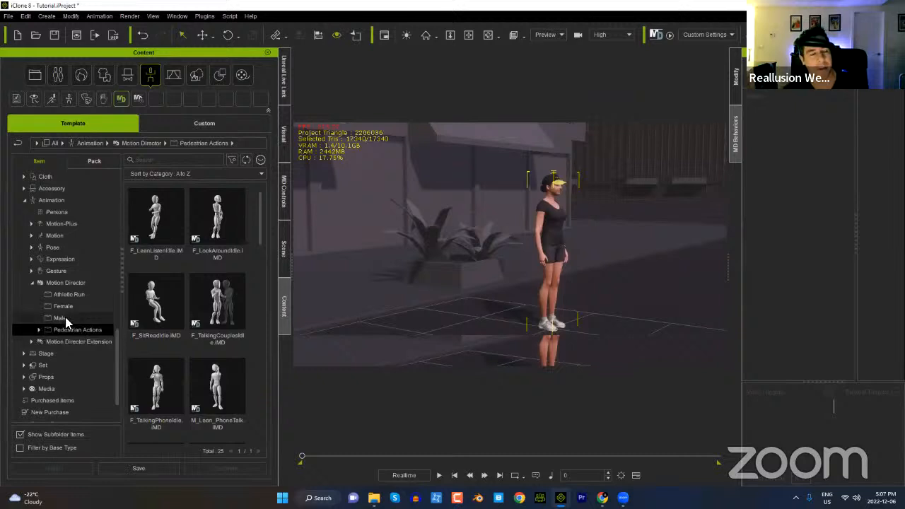
click(60, 318)
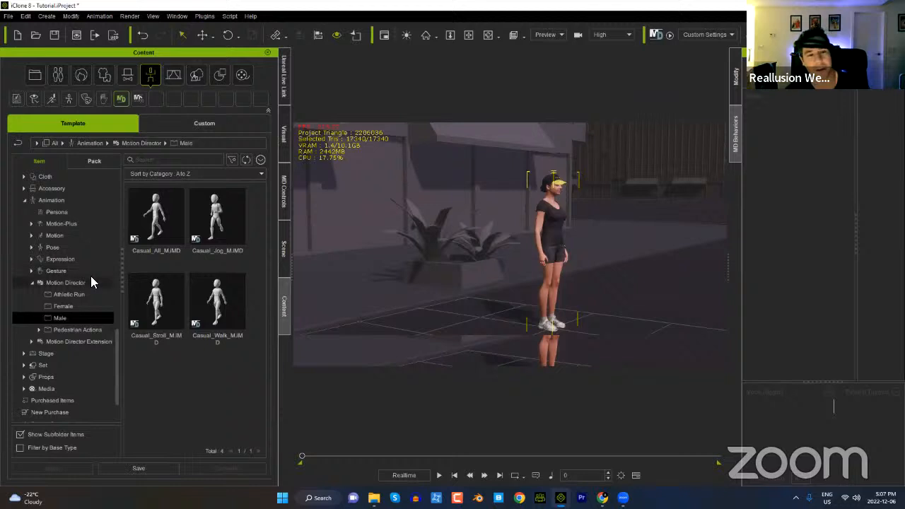
Step: Find the file of the Casual_All_F behavior from the Female Motion Director folder on disk
click(59, 307)
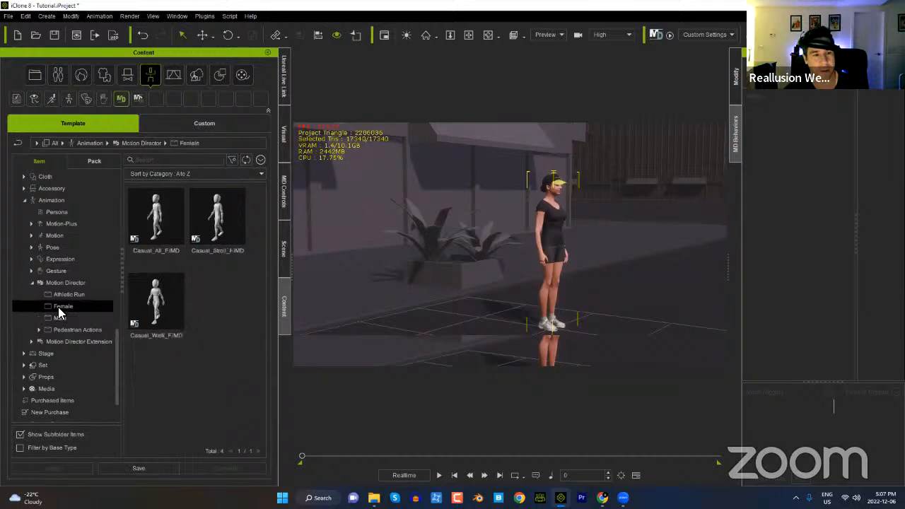
click(157, 233)
click(216, 238)
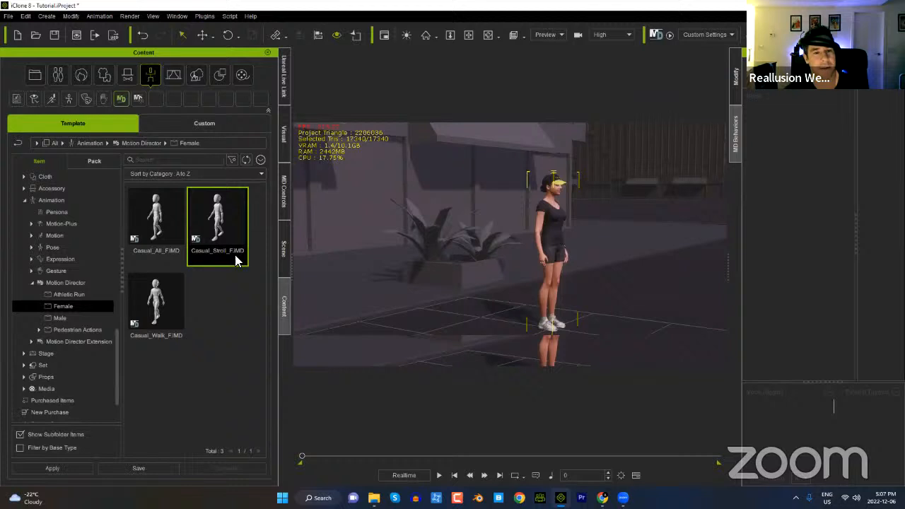
right_click(170, 228)
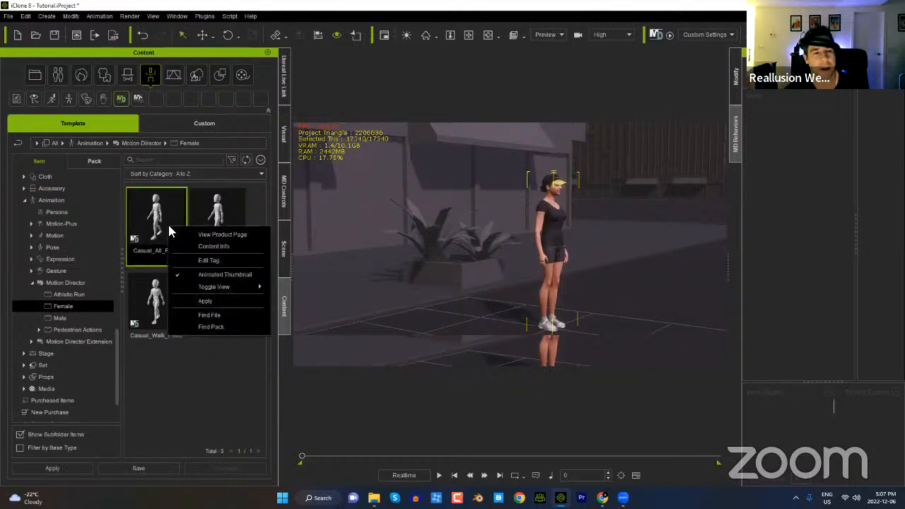
click(203, 315)
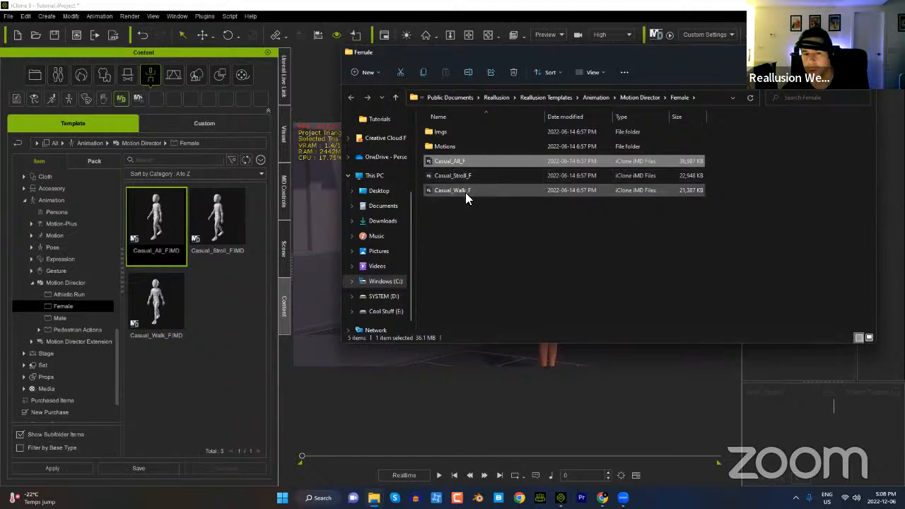
Step: Examine the motion data files in the Motions subfolder and return to the Female folder
double_click(452, 147)
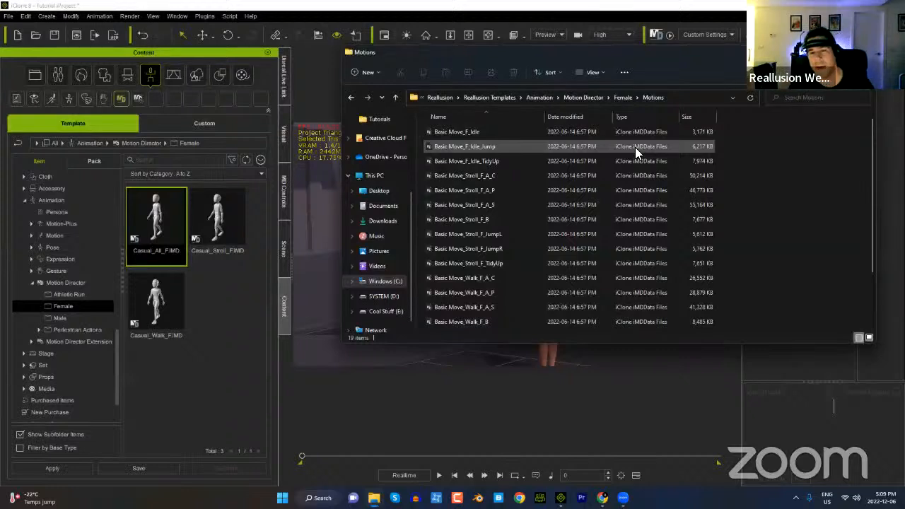
key(Down)
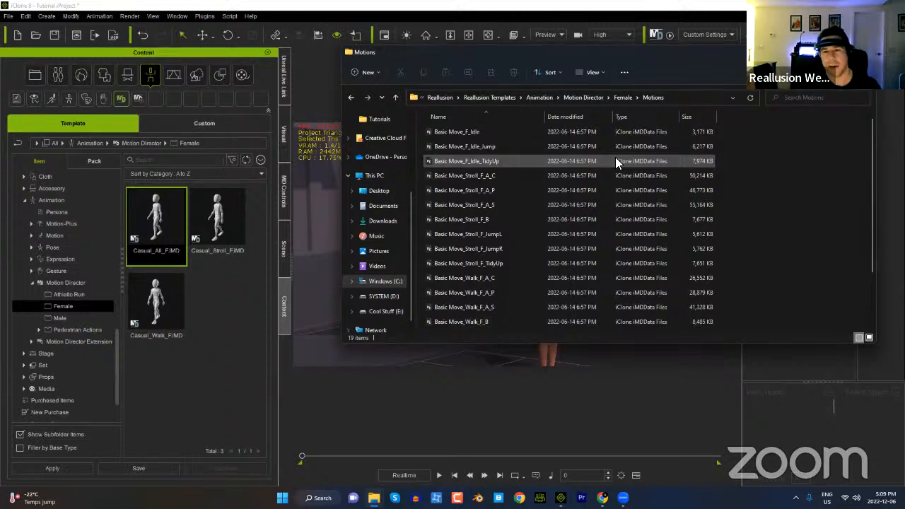
click(623, 97)
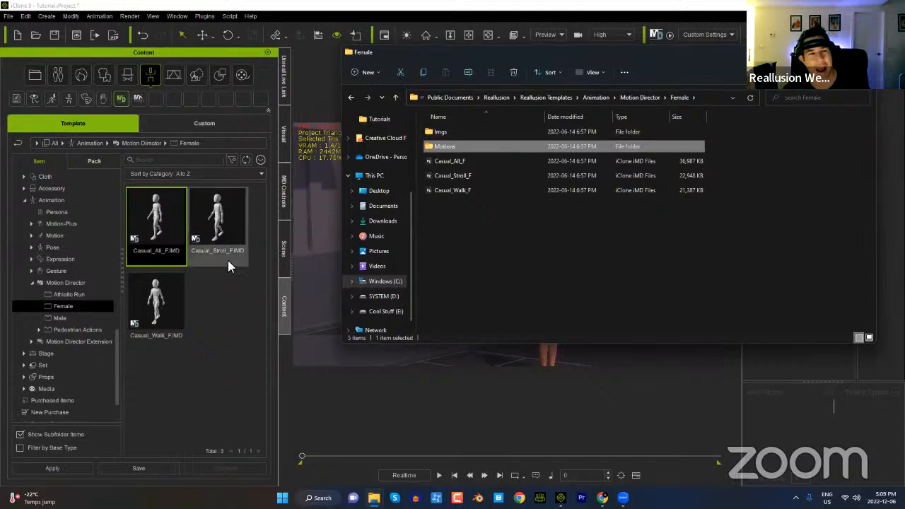
Step: Go back to iClone and view the Male Motion Director content and the Motion Director Extension folder
click(62, 318)
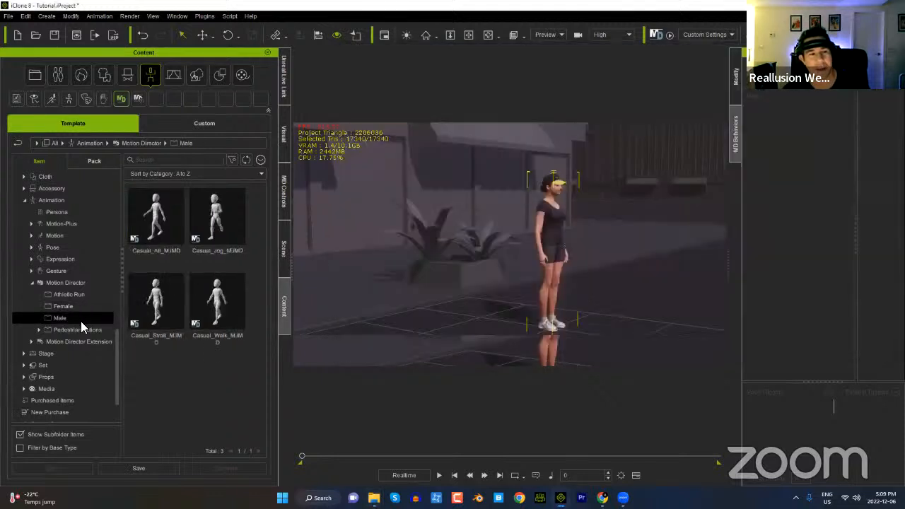
click(85, 343)
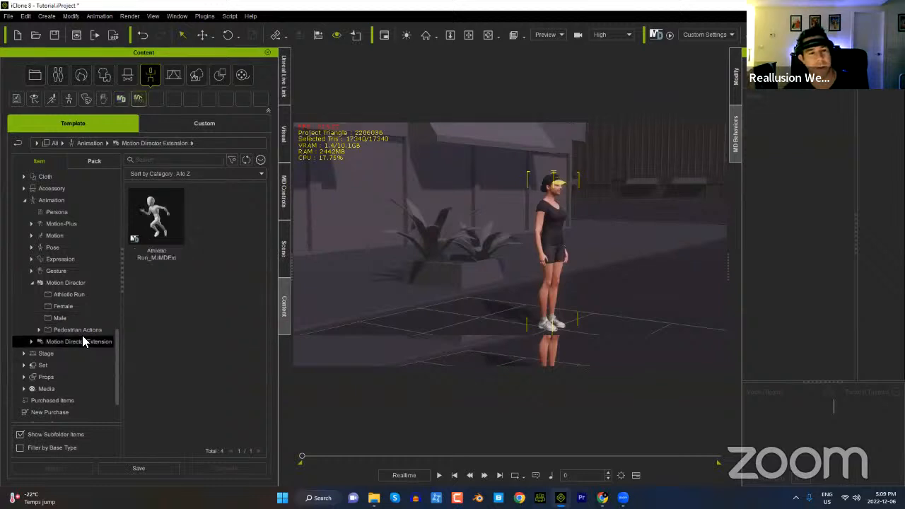
Step: Find the file of the Athletic Run_M extension on disk and return to the Female Motion Director content
right_click(162, 237)
click(209, 320)
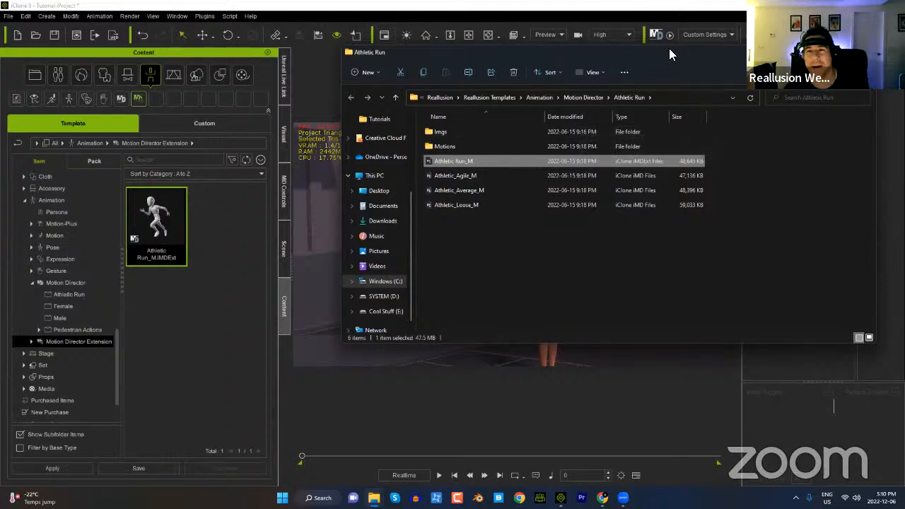
drag(670, 50, 552, 93)
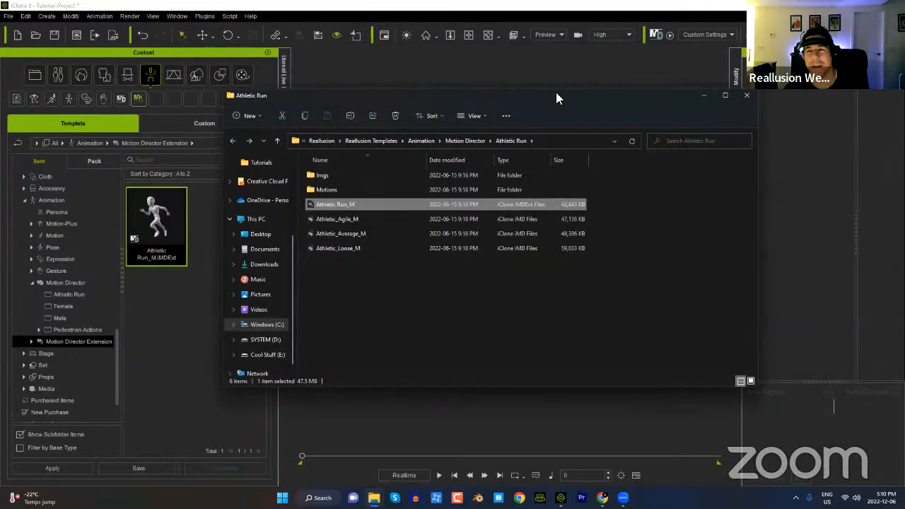
click(746, 97)
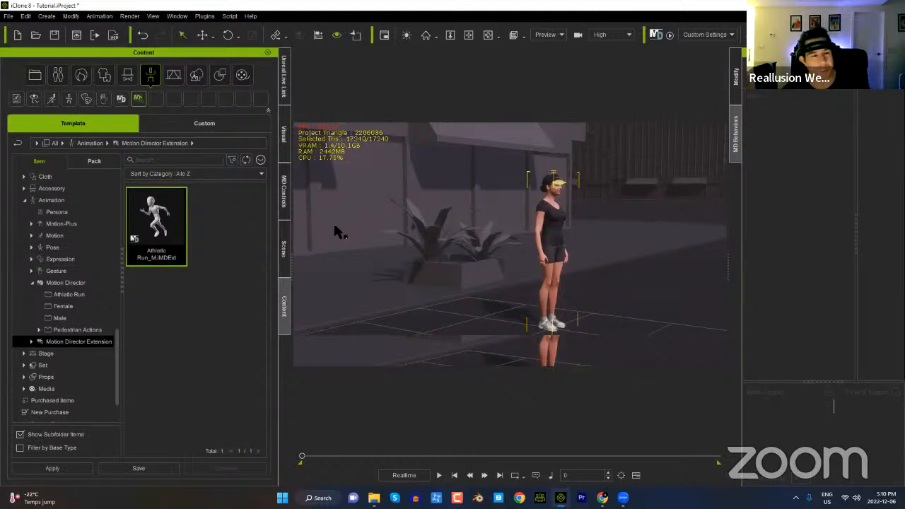
click(64, 307)
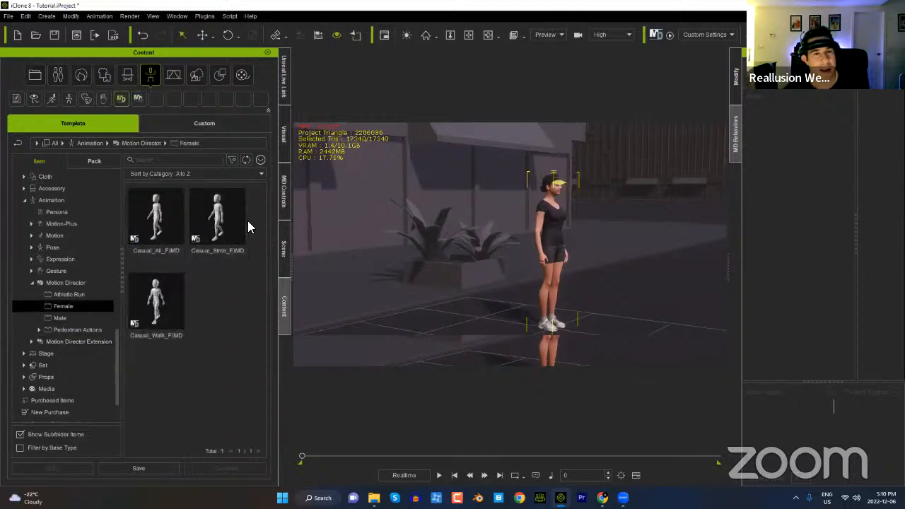
Step: Load the default Female MD data onto the Casual_F_0001 character and start Motion Director
click(283, 195)
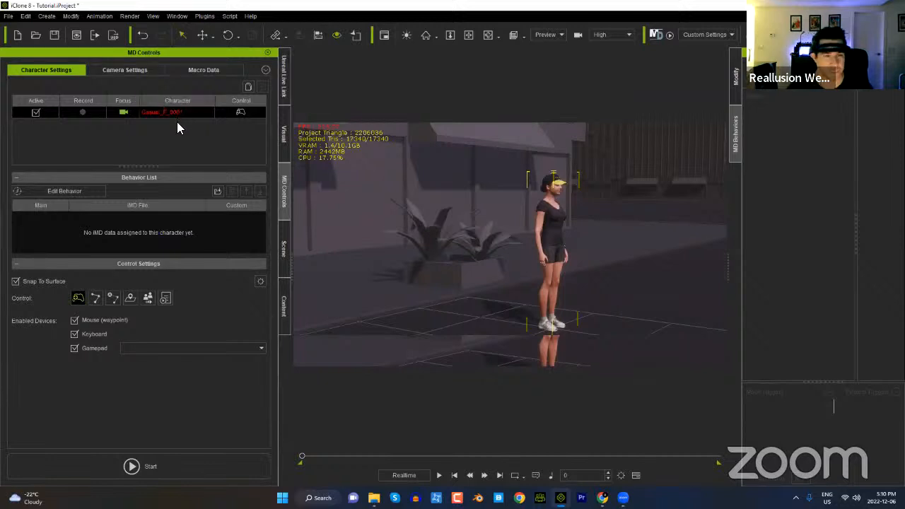
click(188, 466)
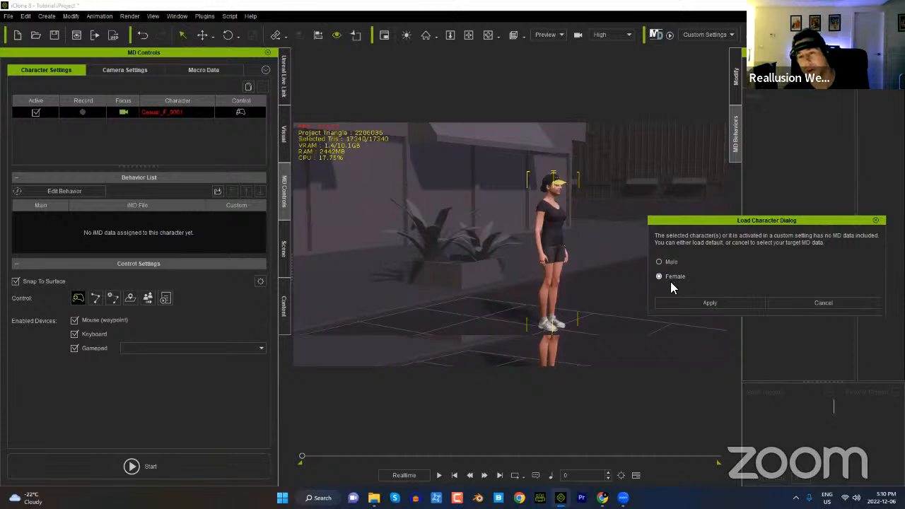
click(702, 302)
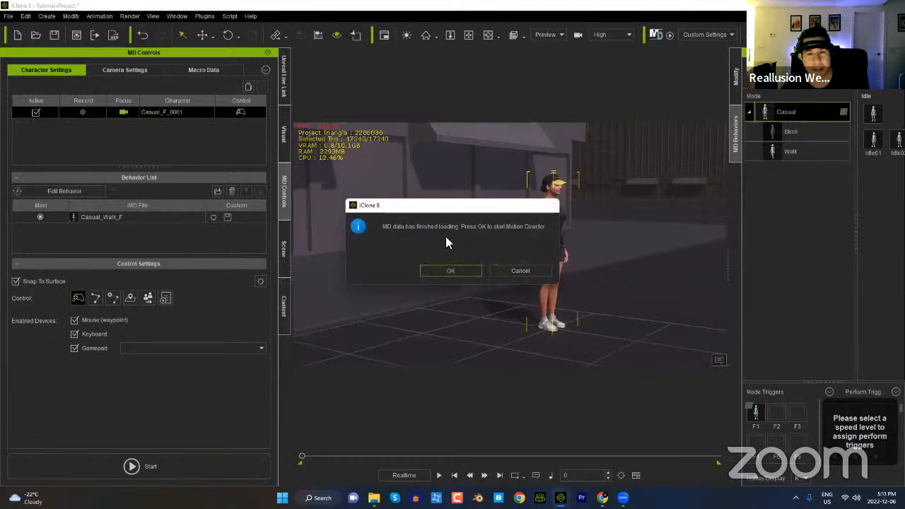
click(450, 271)
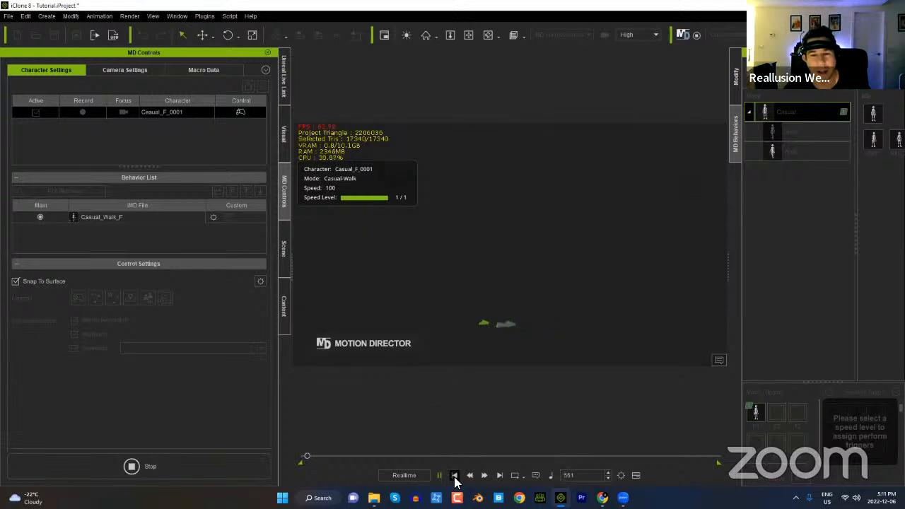
Step: Stop Motion Director and rotate the character about its vertical axis toward the camera
click(231, 460)
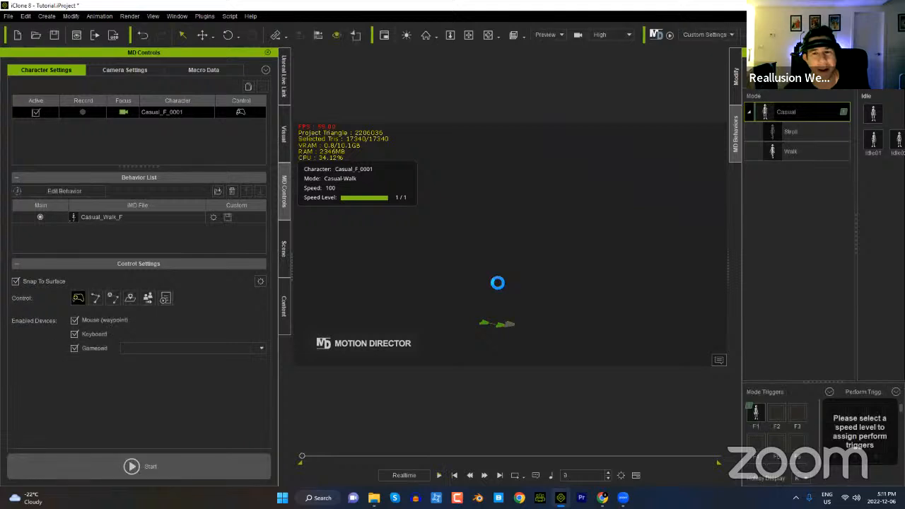
key(e)
drag(577, 339, 530, 335)
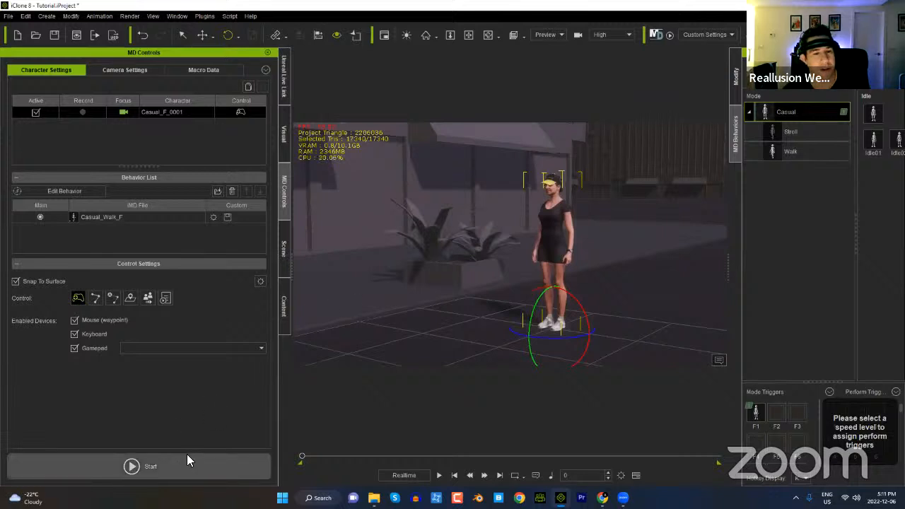
Step: Widen the MD Behaviors panel and examine the Casual, Stroll and Walk modes of the Casual_Walk_F behavior
click(285, 309)
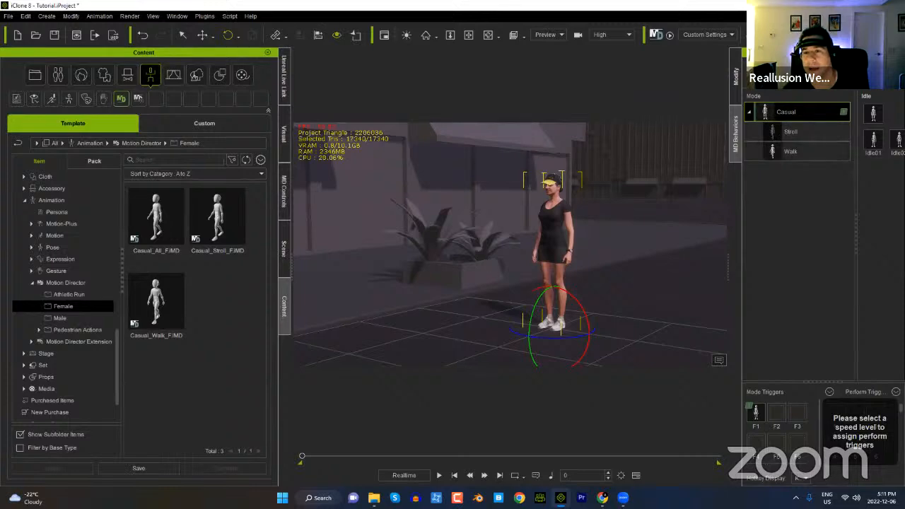
drag(729, 272, 661, 265)
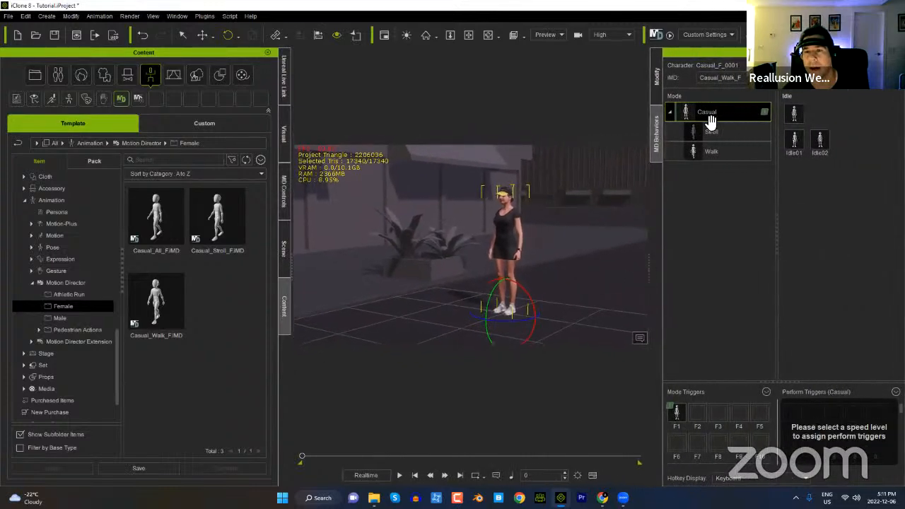
click(719, 77)
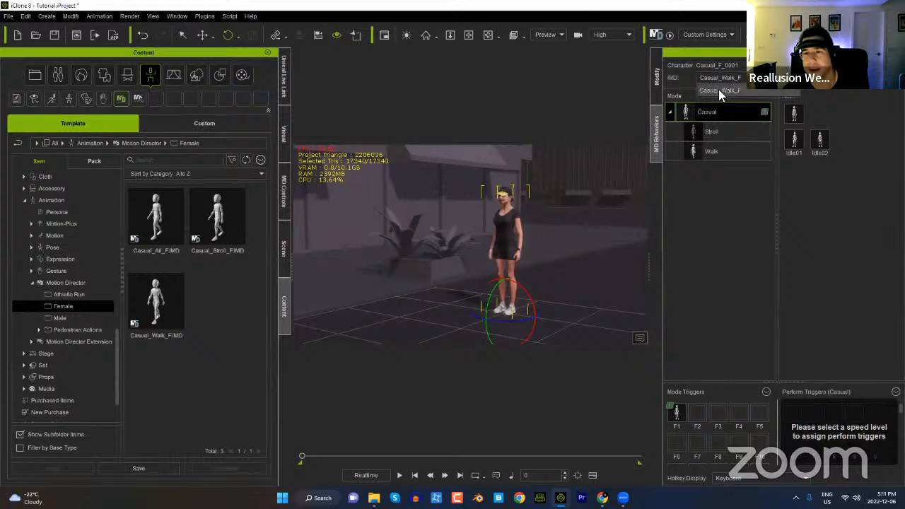
click(719, 90)
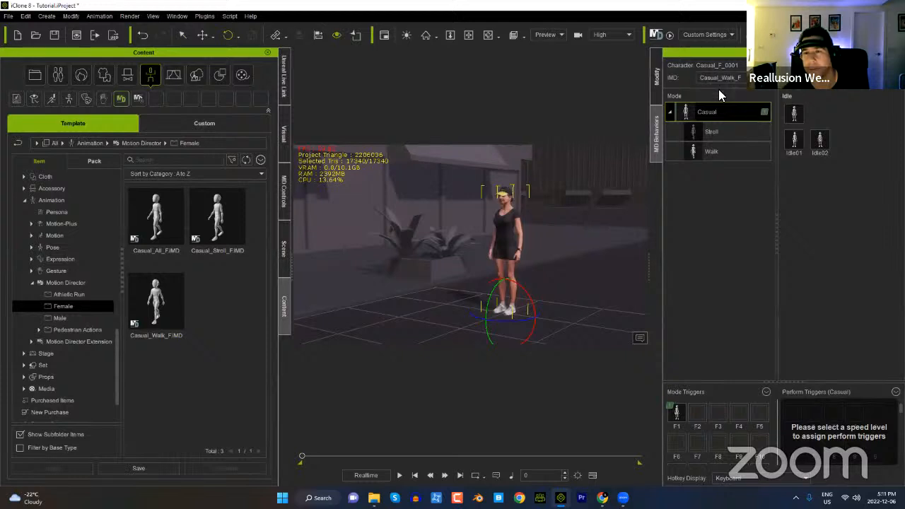
click(714, 130)
click(712, 152)
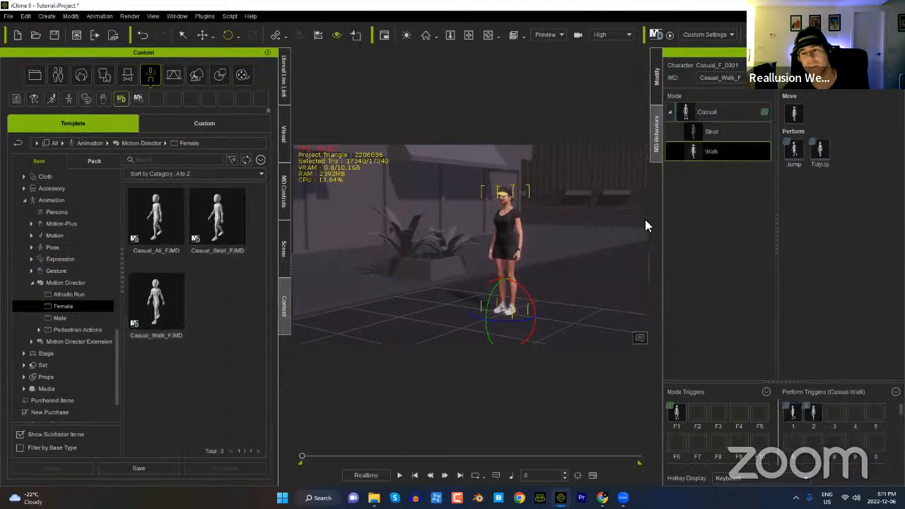
click(711, 111)
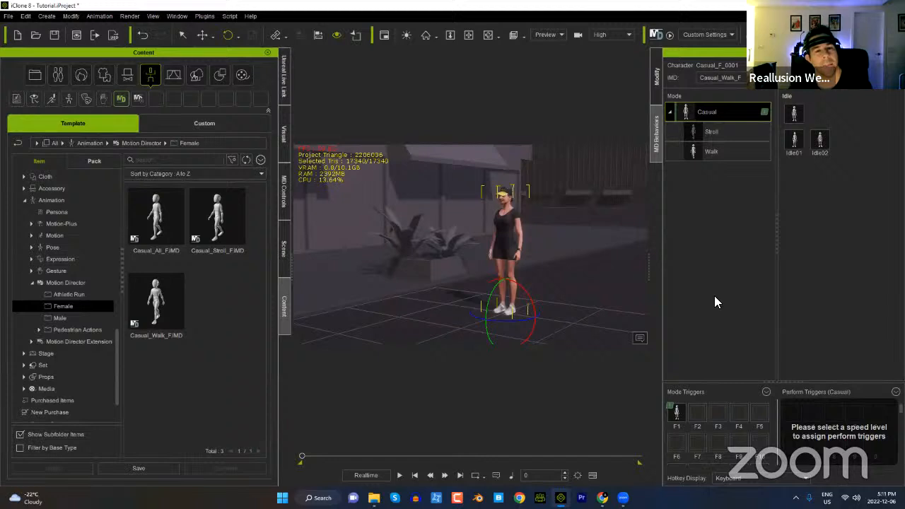
Step: Preview the Full Shot, Close-Up and Bird's Eye View presets in Motion Director's follow camera settings
click(284, 204)
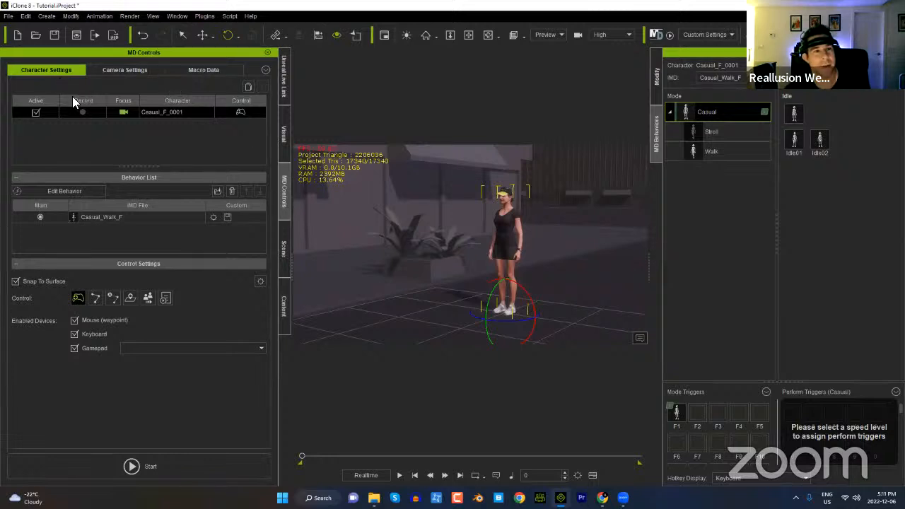
click(119, 70)
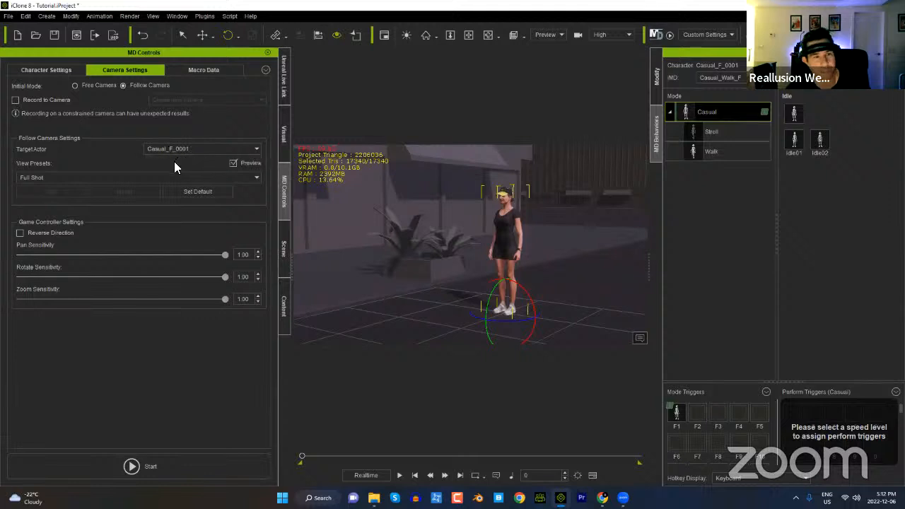
click(49, 178)
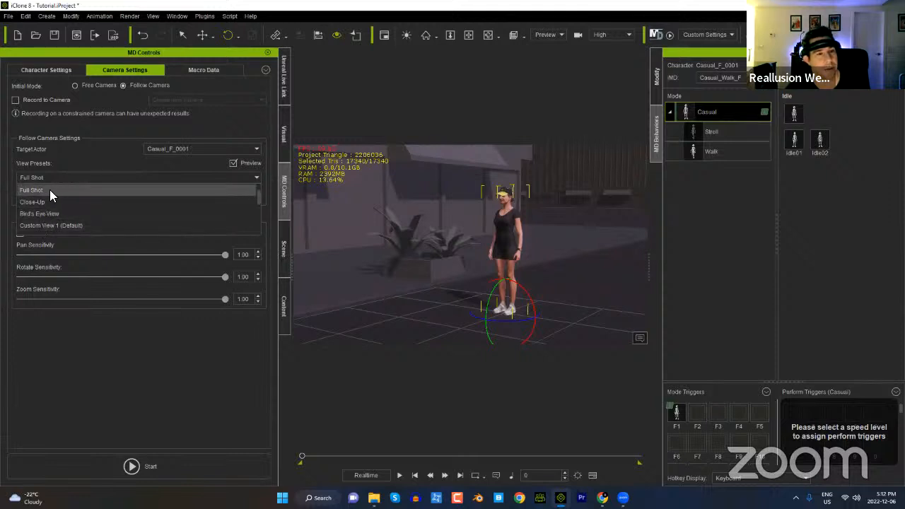
click(48, 190)
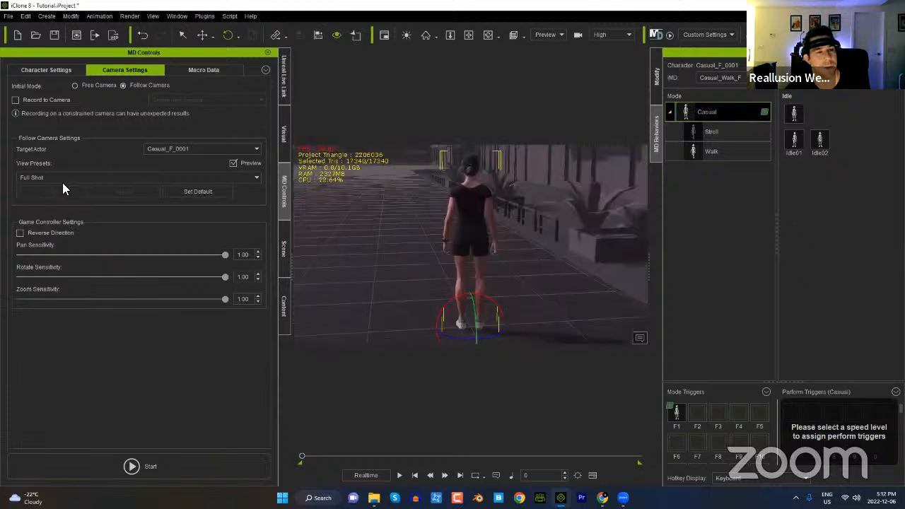
click(68, 177)
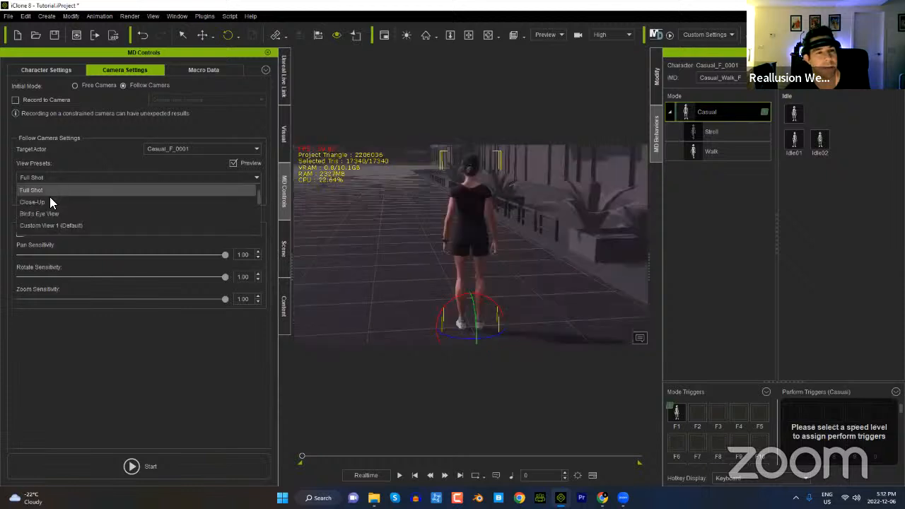
click(49, 197)
click(58, 177)
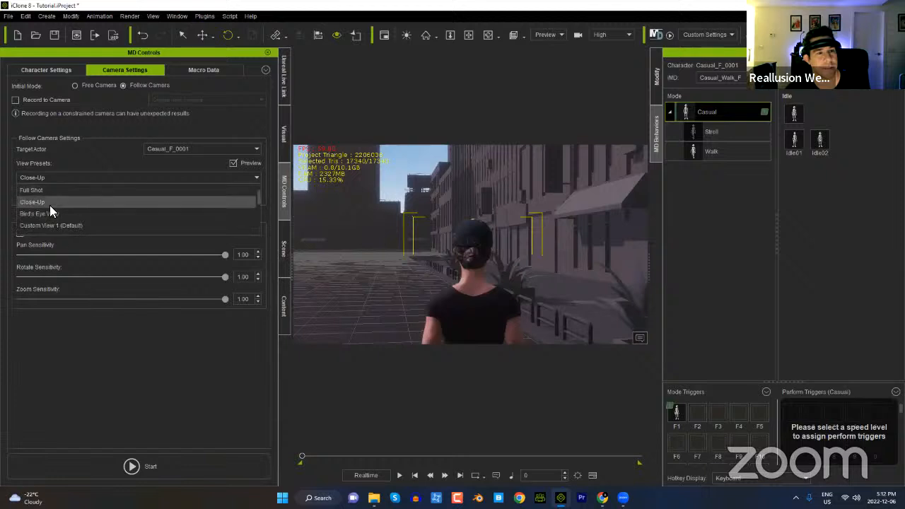
click(48, 210)
Step: Check the Full Shot preset once more and set the follow camera's view preset to Bird's Eye View
click(66, 177)
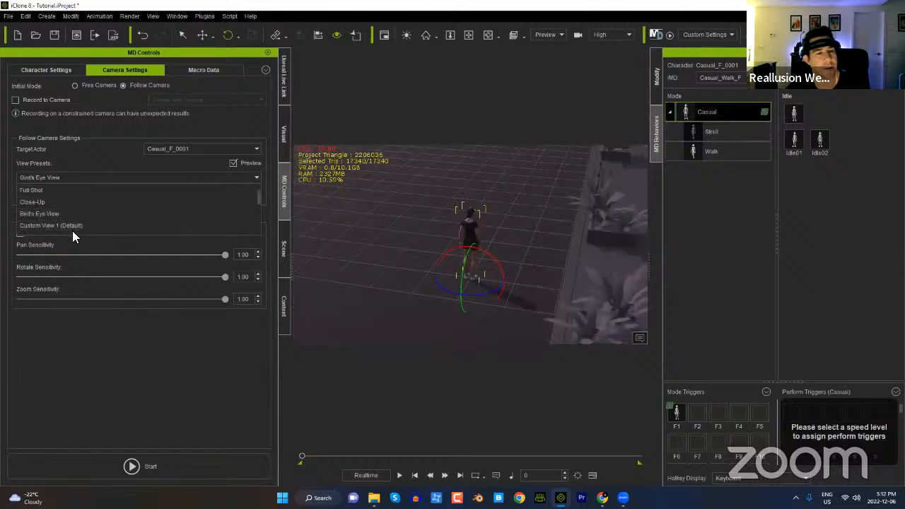
click(42, 192)
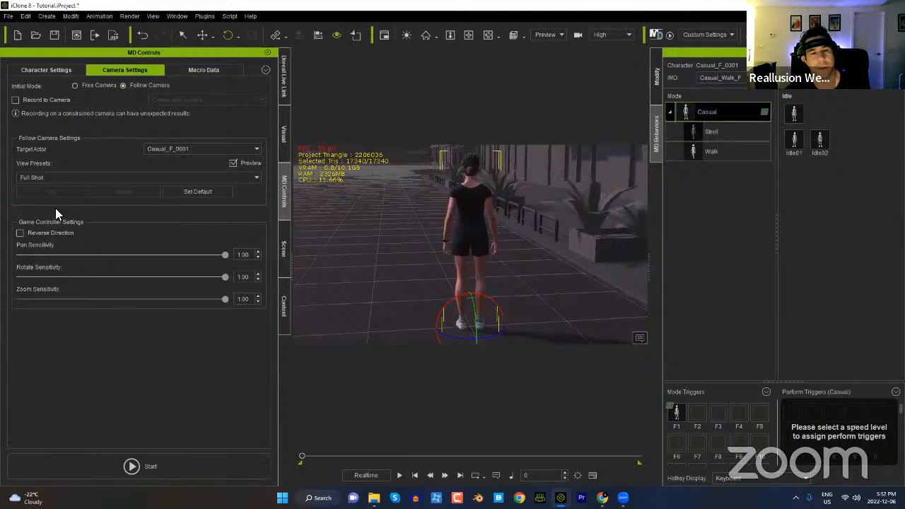
click(63, 175)
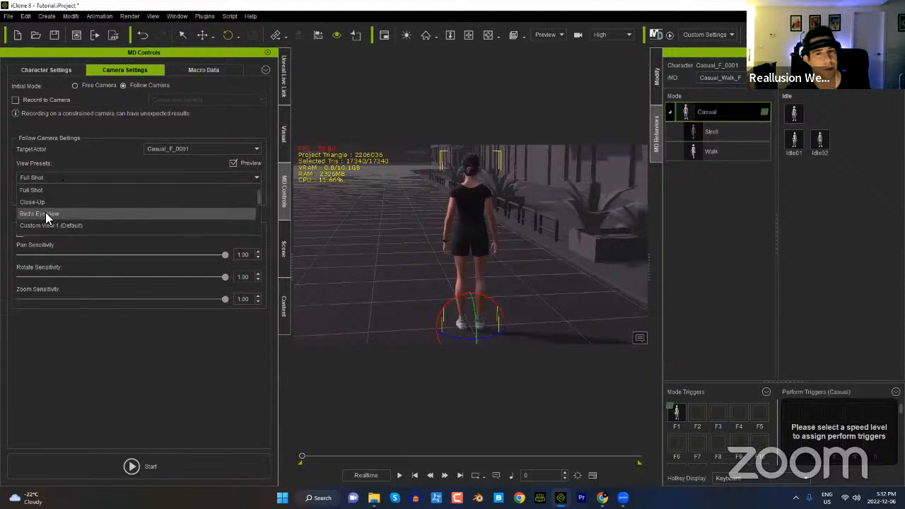
click(47, 212)
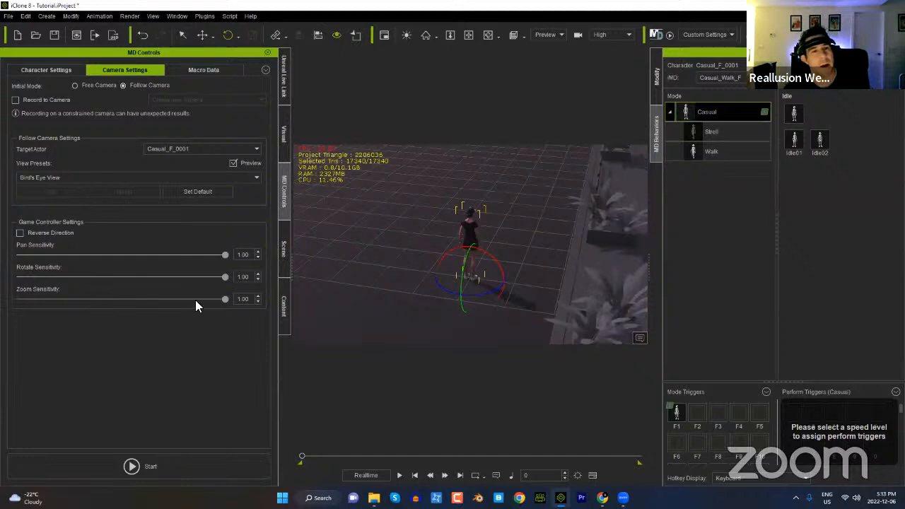
Step: Run Motion Director, steer the walking character in different directions across the street, and stop the recording
click(181, 466)
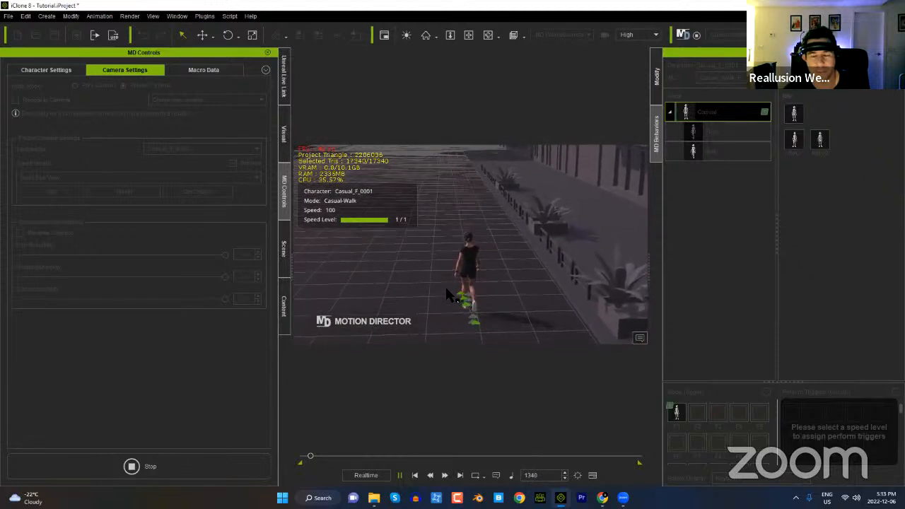
key(a)
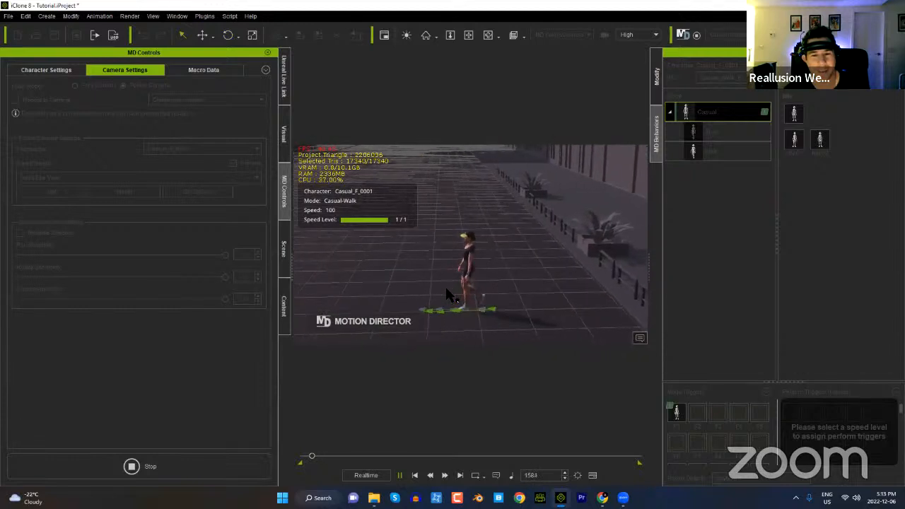
key(d)
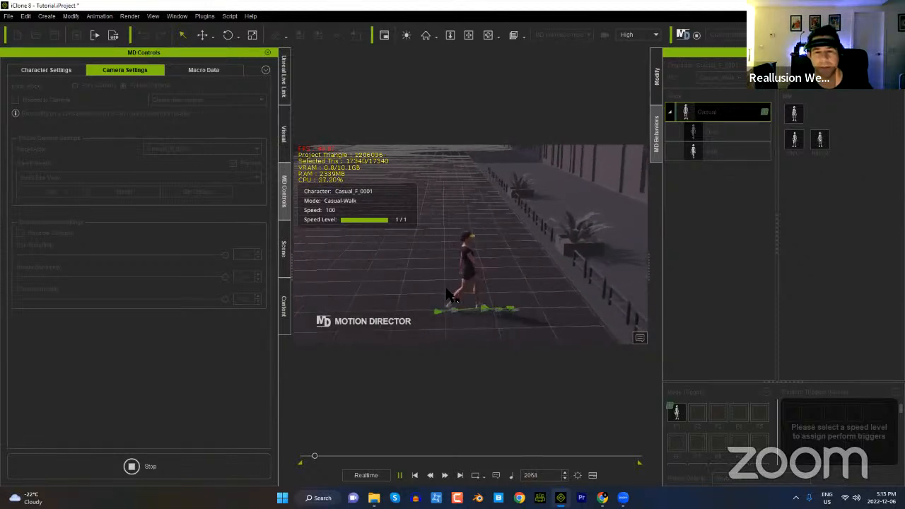
key(s)
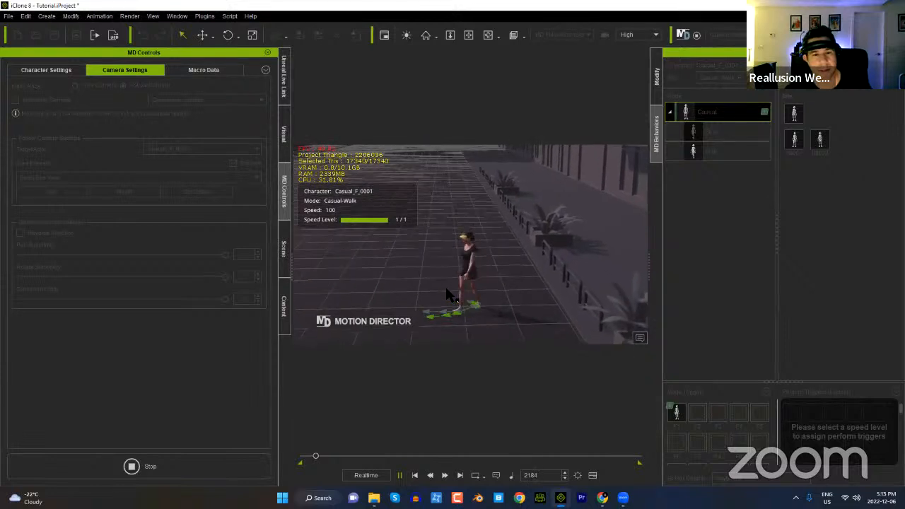
key(a)
key(w)
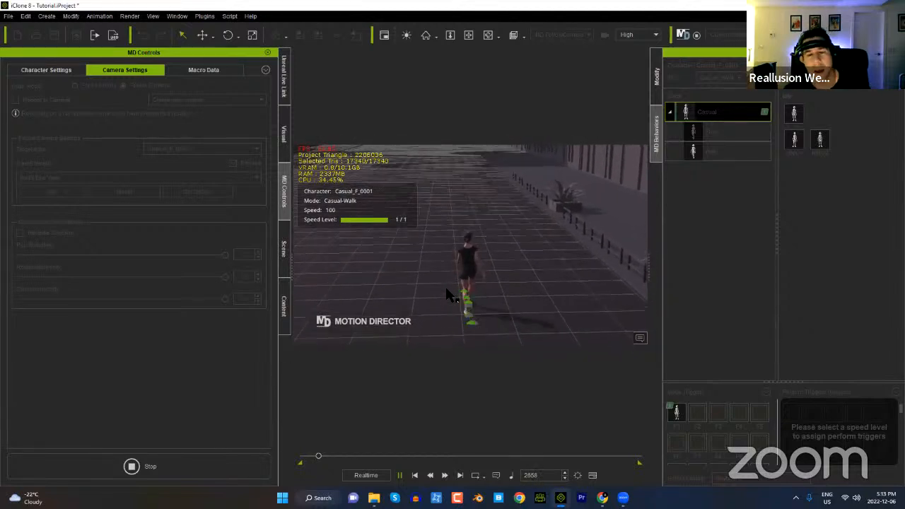
key(d)
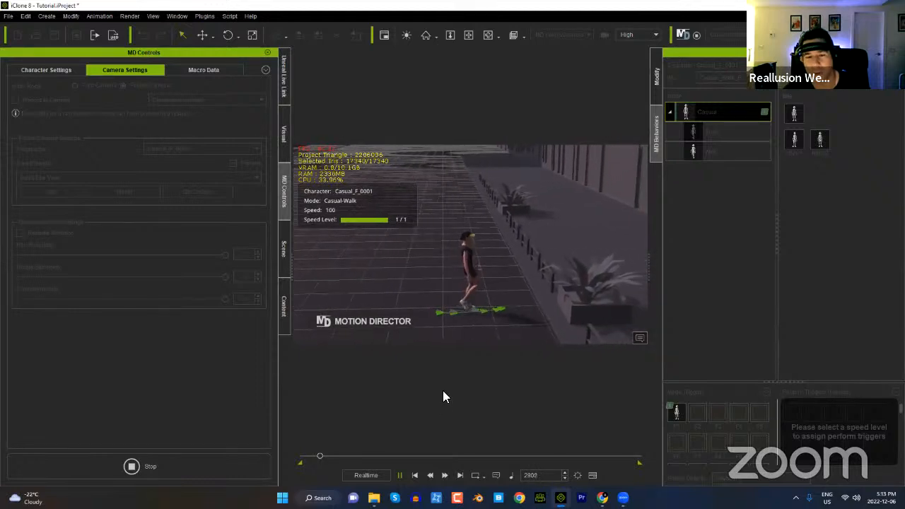
click(178, 465)
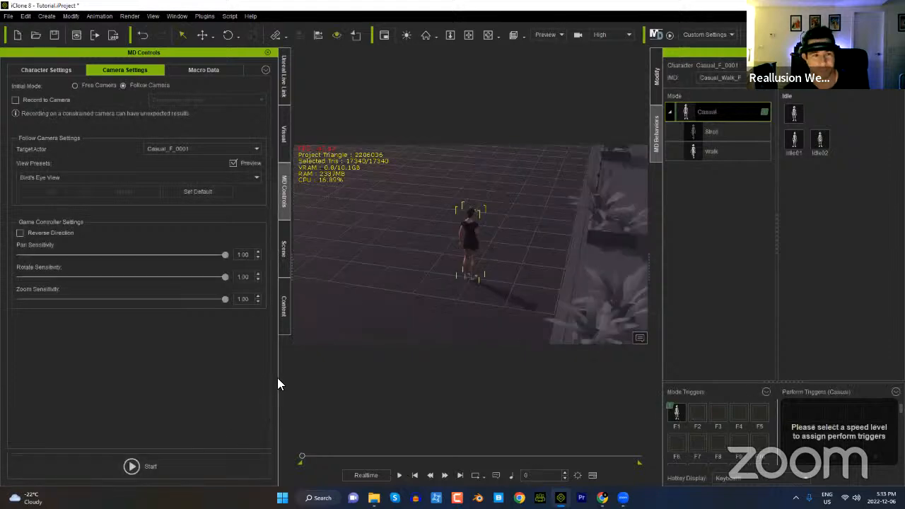
Step: Preview the newest macro recording, Casual_F_0001_PlayerControl_3, and clear the temporary macro recordings
click(203, 71)
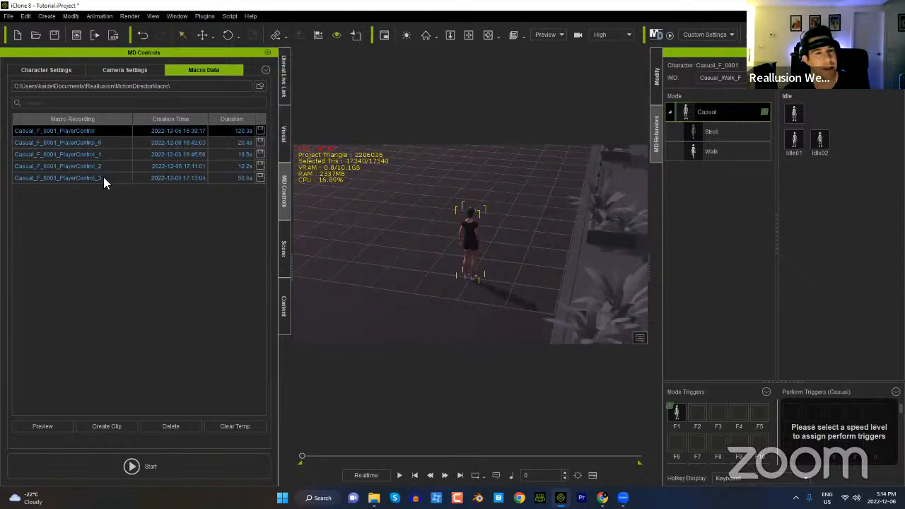
click(103, 177)
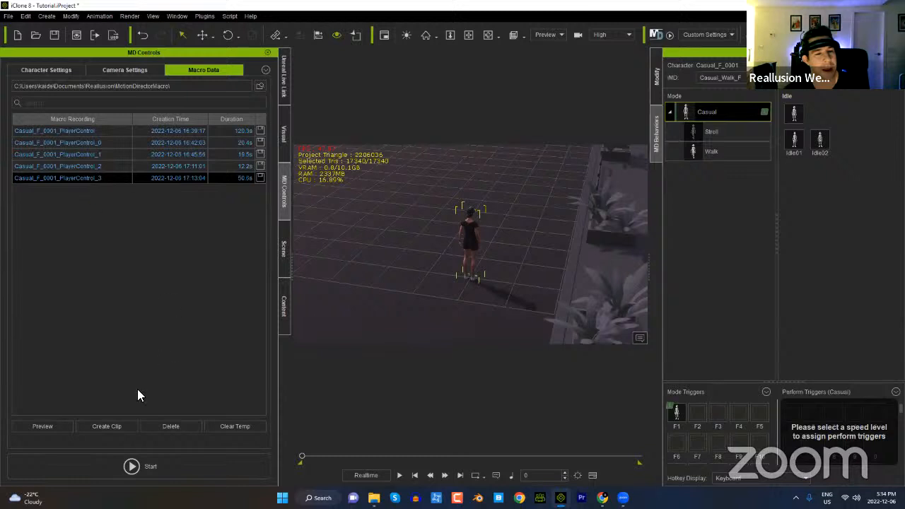
click(46, 426)
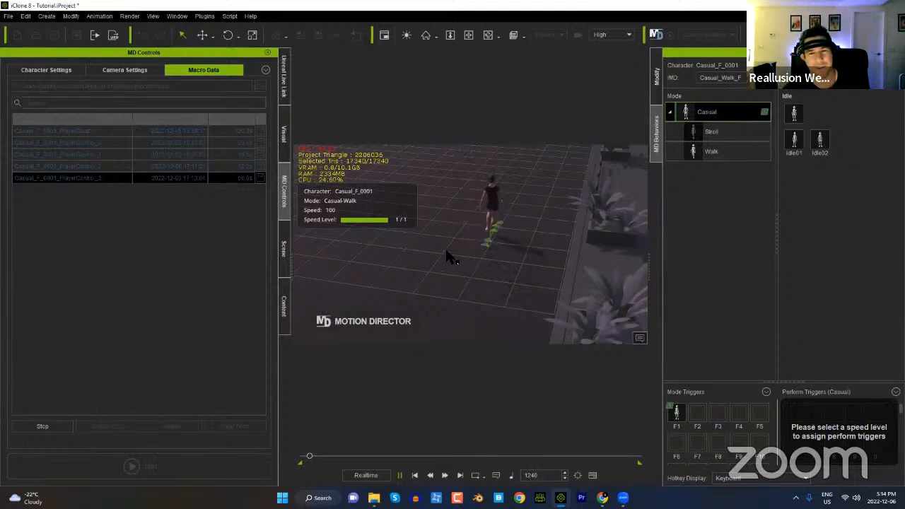
click(60, 427)
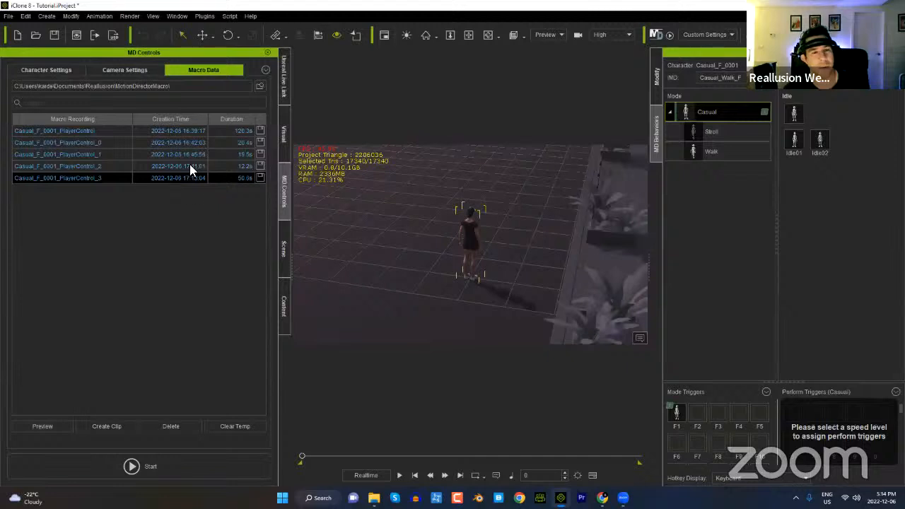
click(243, 429)
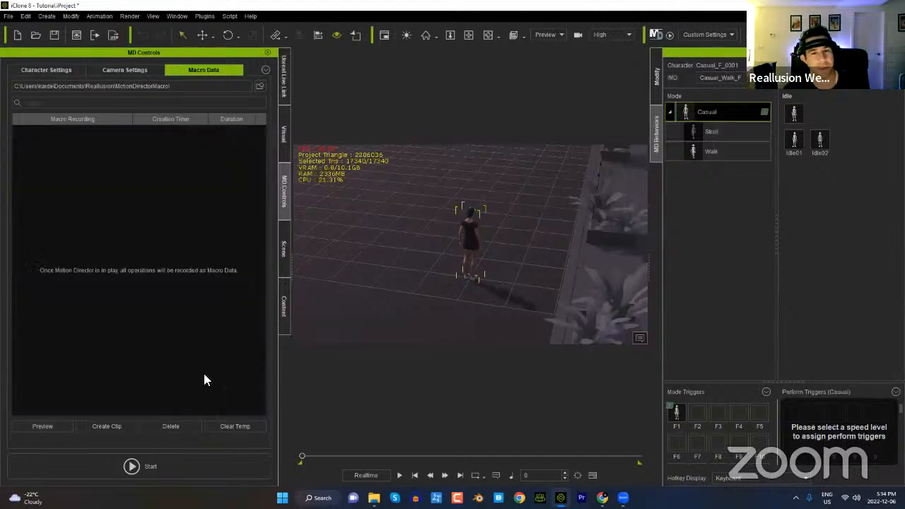
click(143, 70)
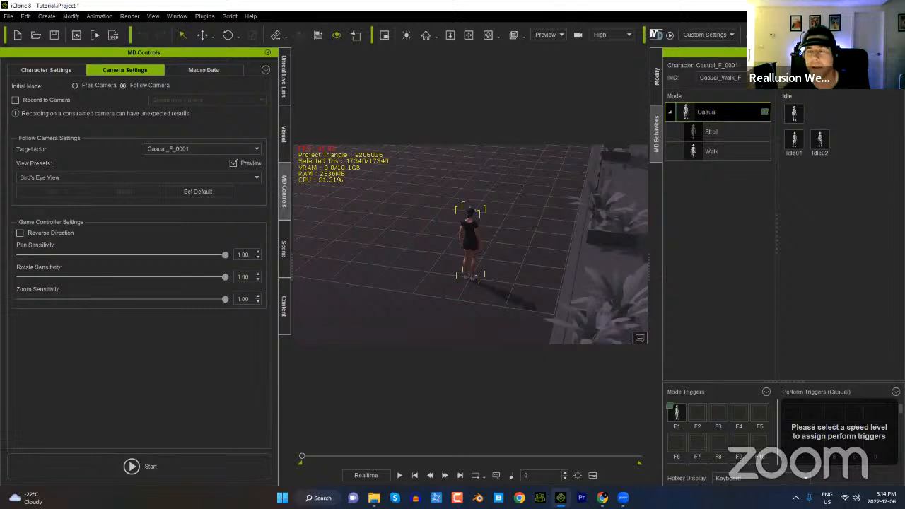
Step: Edit the Casual_Walk_F behavior to enable the Stroll speed level under Casual, keeping Idle01 and Idle02 active, and update the behavior data
click(861, 77)
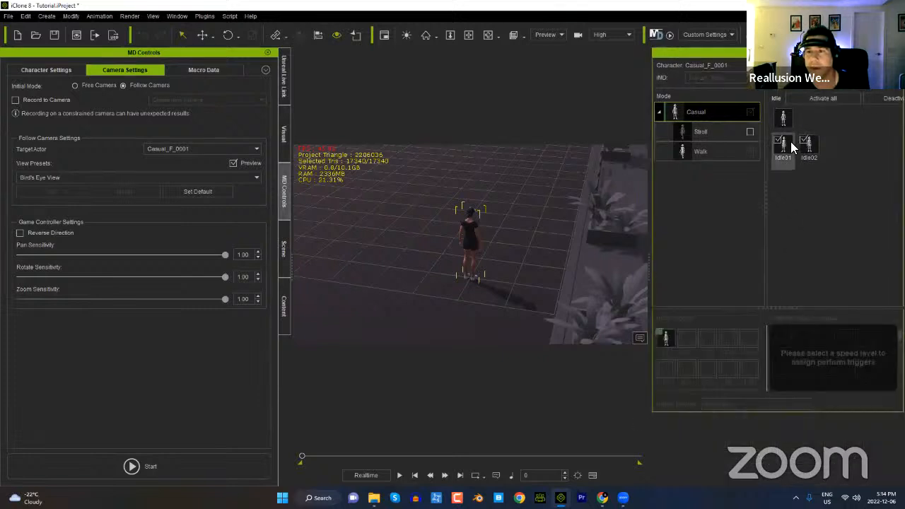
mouse_move(811, 153)
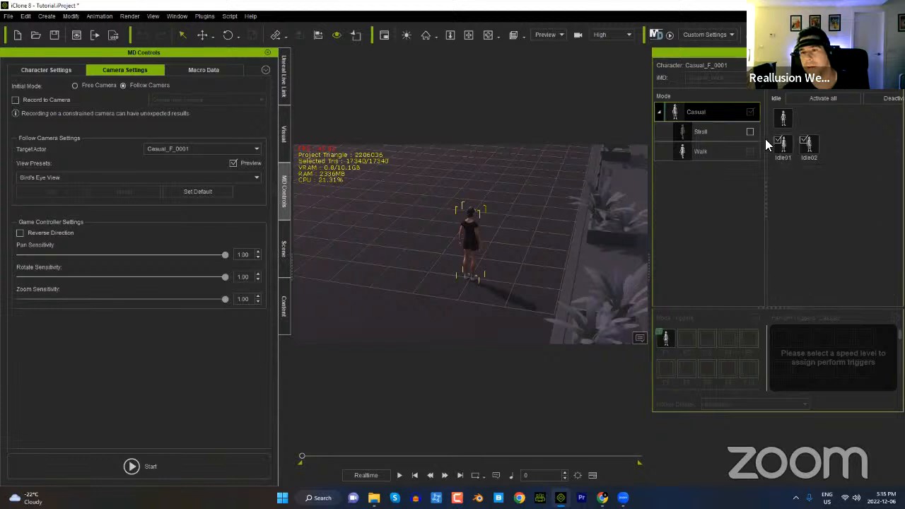
click(818, 96)
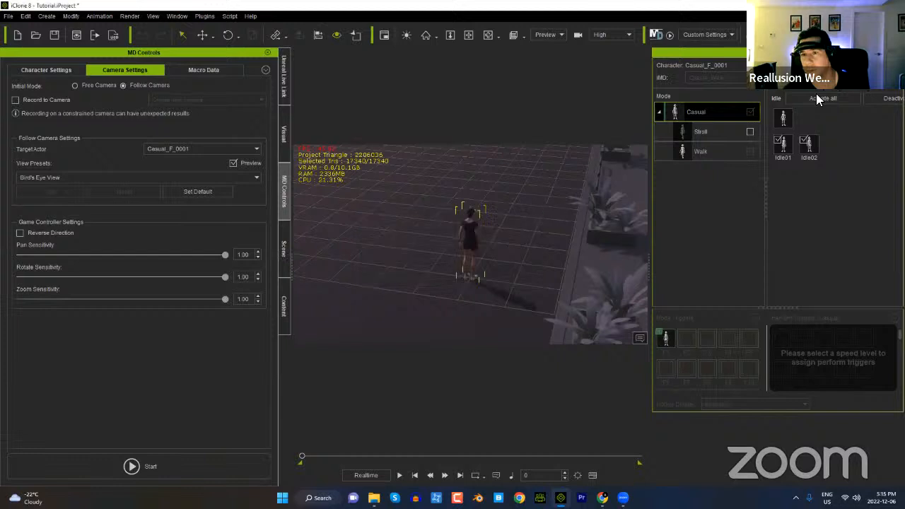
click(507, 271)
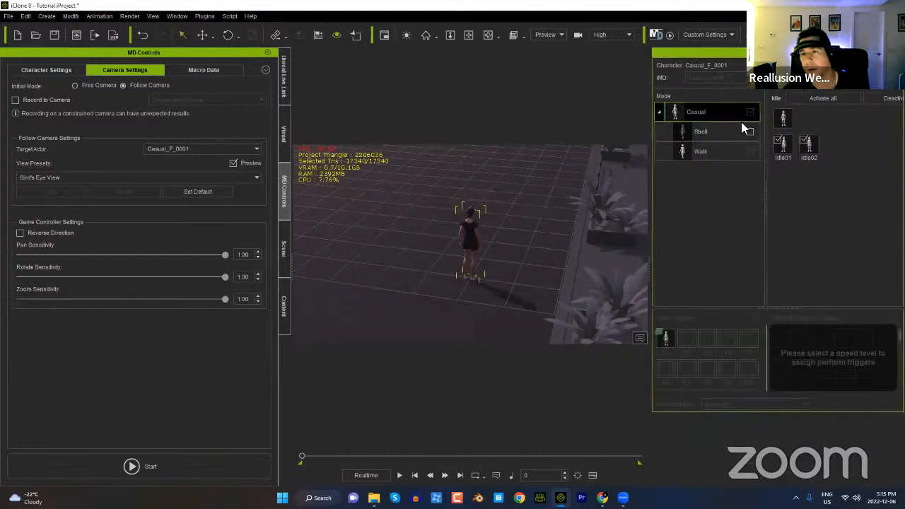
click(750, 132)
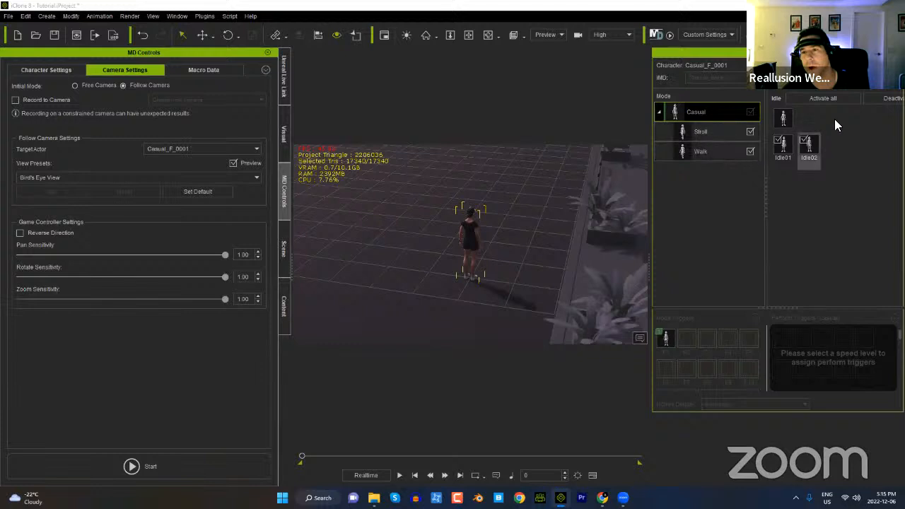
click(833, 78)
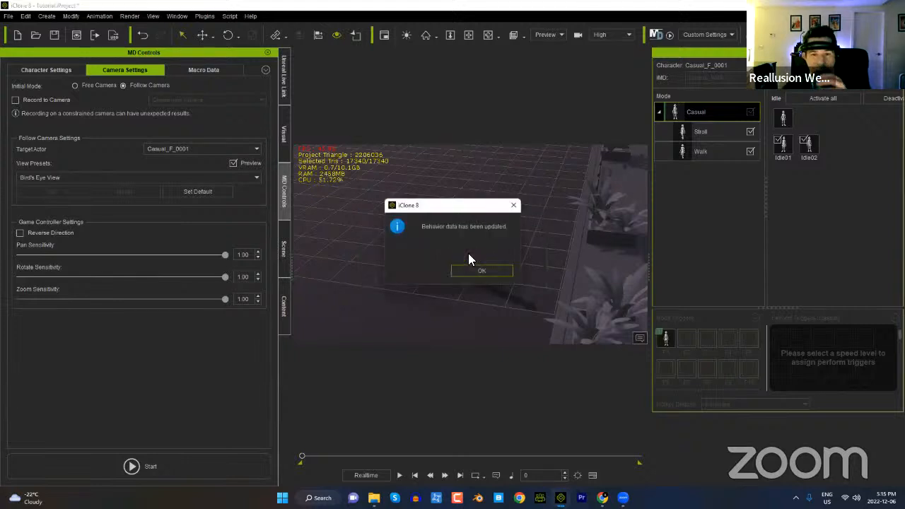
click(482, 271)
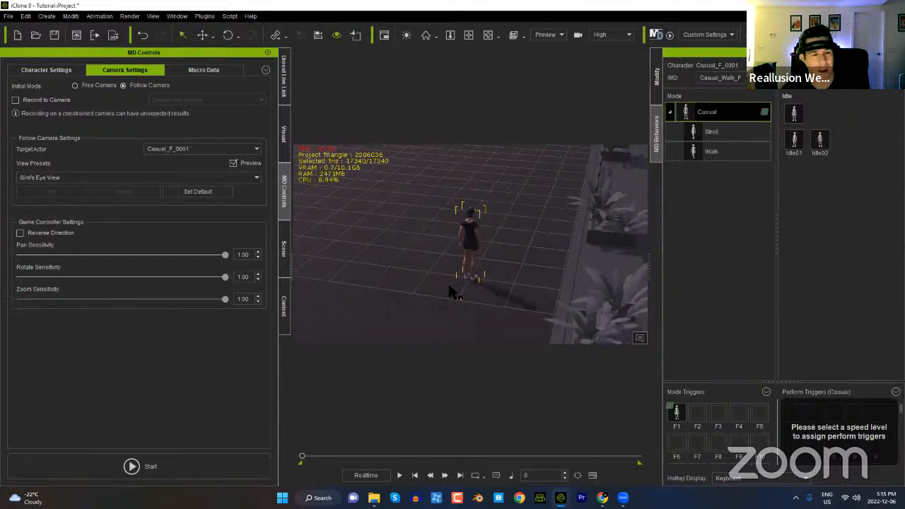
Step: Start Motion Director with the updated behavior and show the MD Triggers panel
click(188, 467)
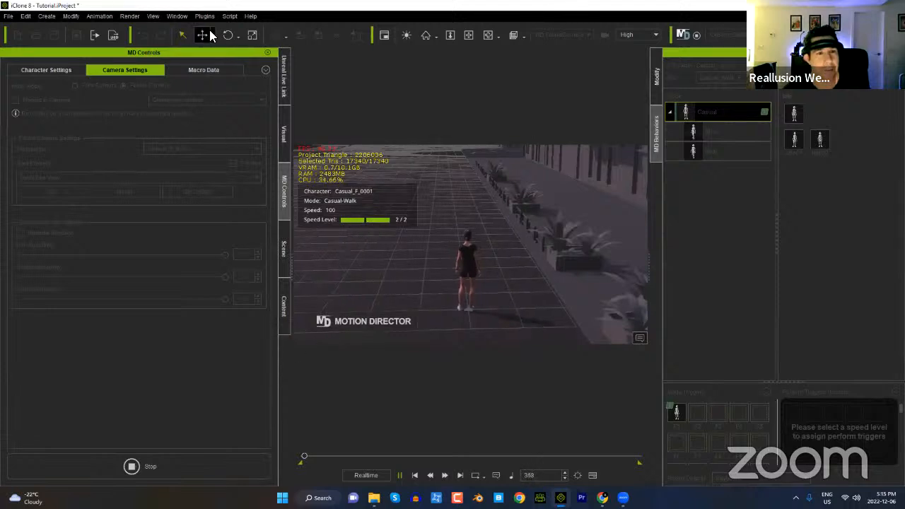
click(177, 17)
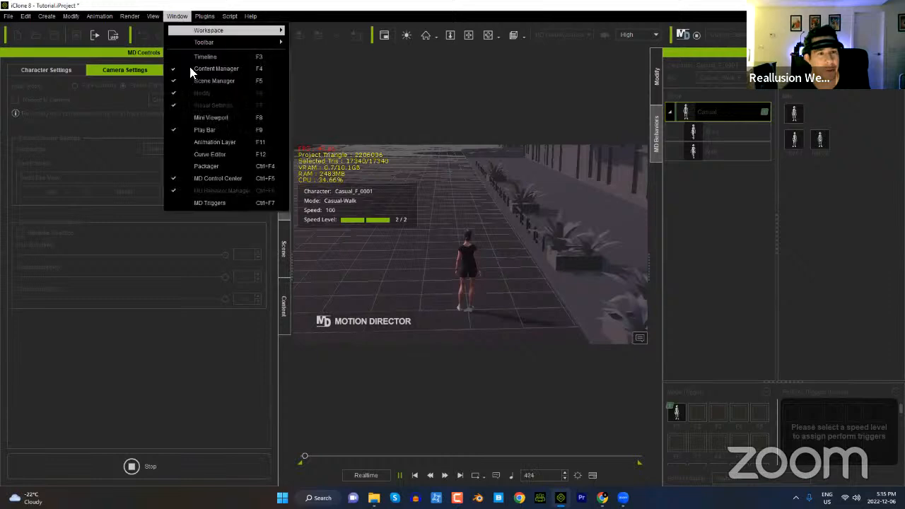
click(211, 205)
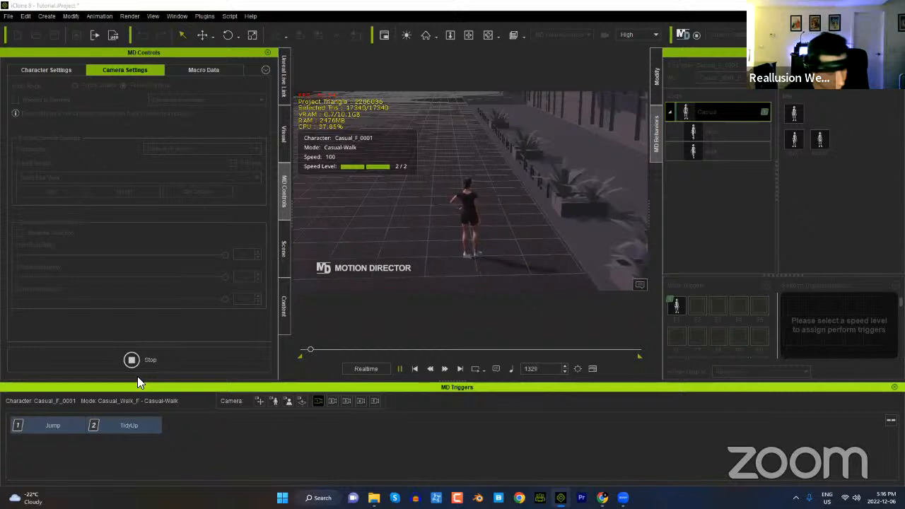
Step: Steer the character across the street, slowing her to Stroll and speeding her back up to Walk
click(438, 260)
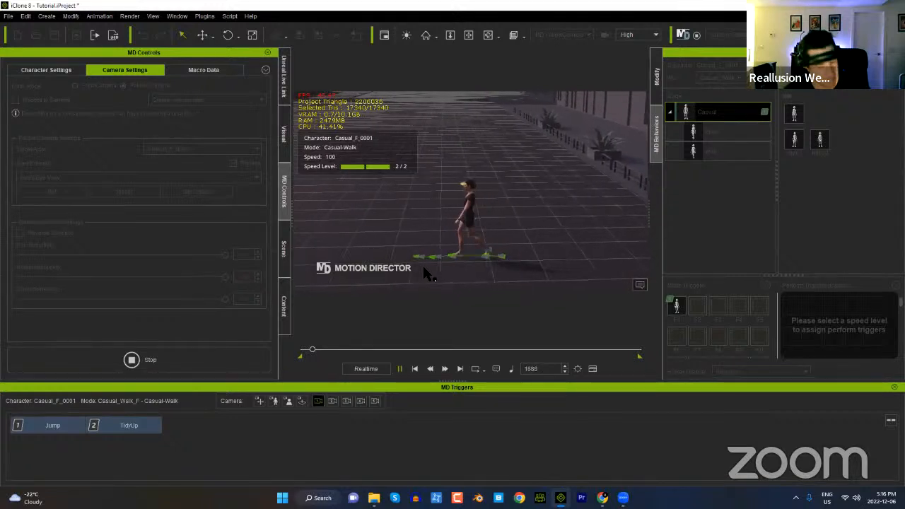
scroll(423, 266, down, 1)
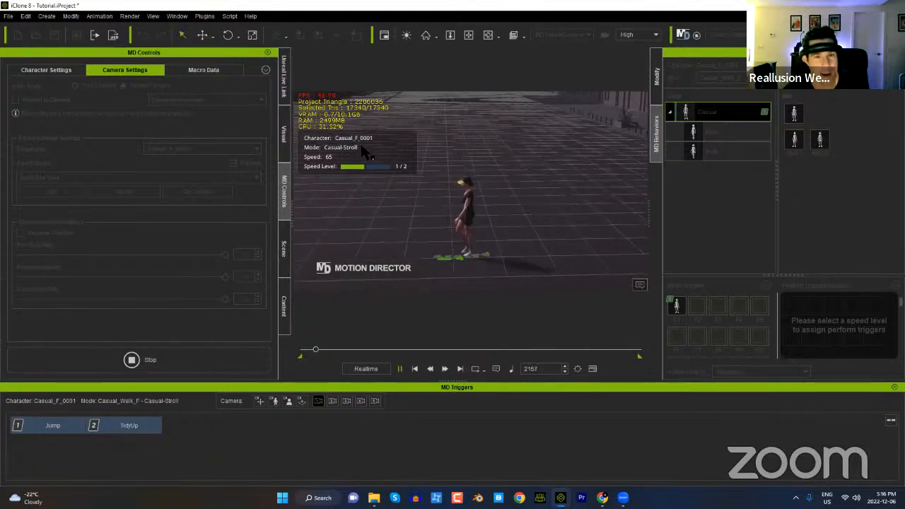
scroll(368, 157, up, 1)
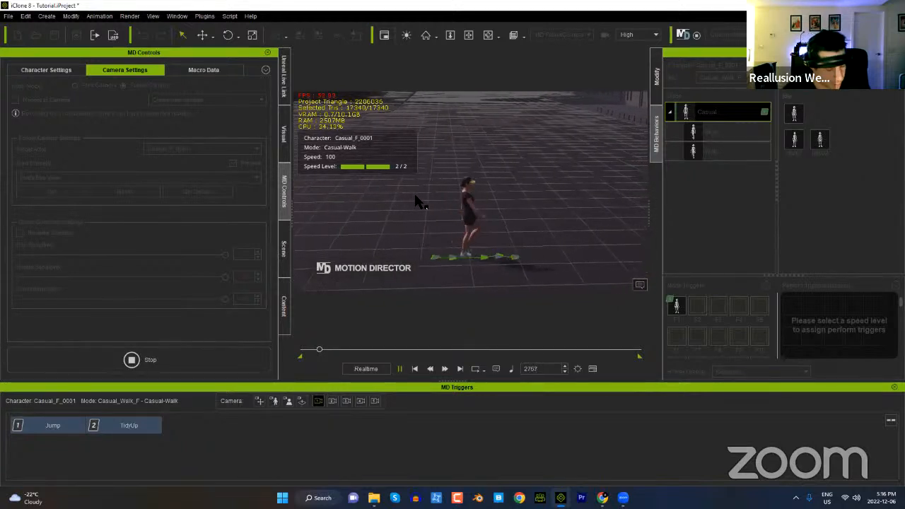
Step: Trigger the Jump and TidyUp performances while steering the walking character, and stop Motion Director
key(1)
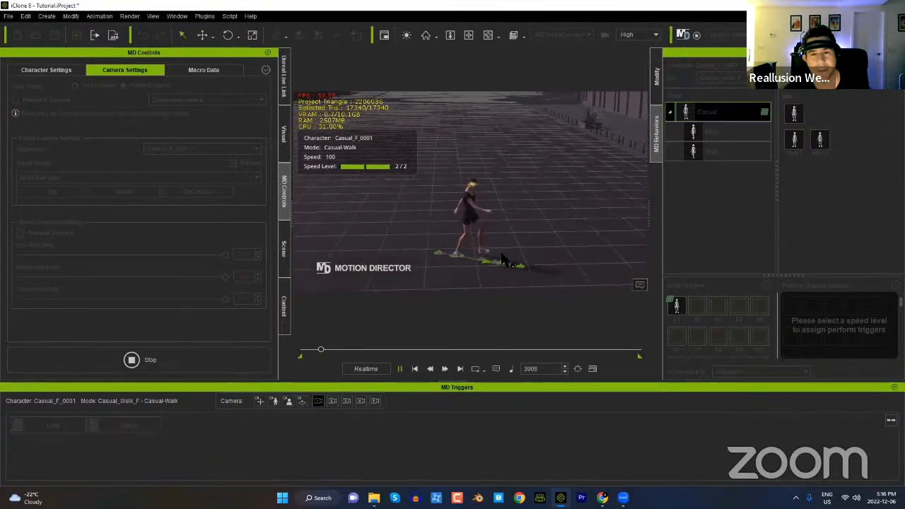
key(s)
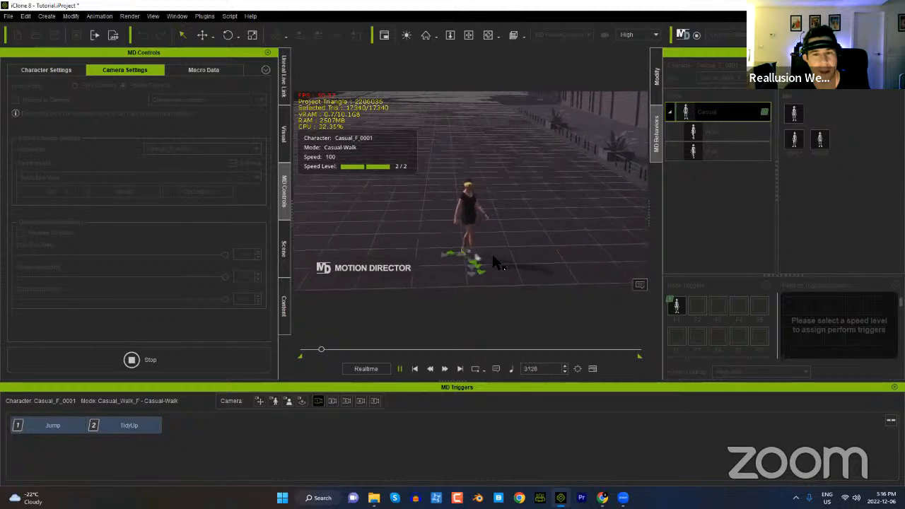
key(1)
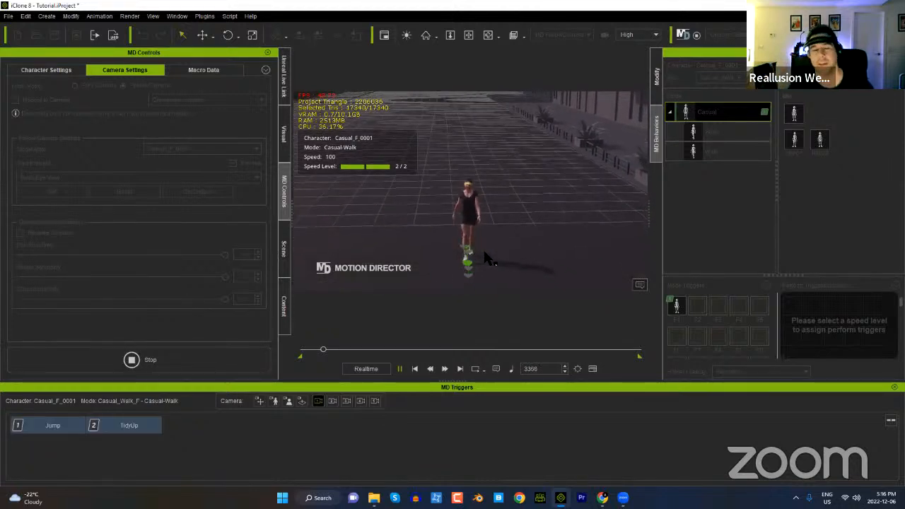
key(2)
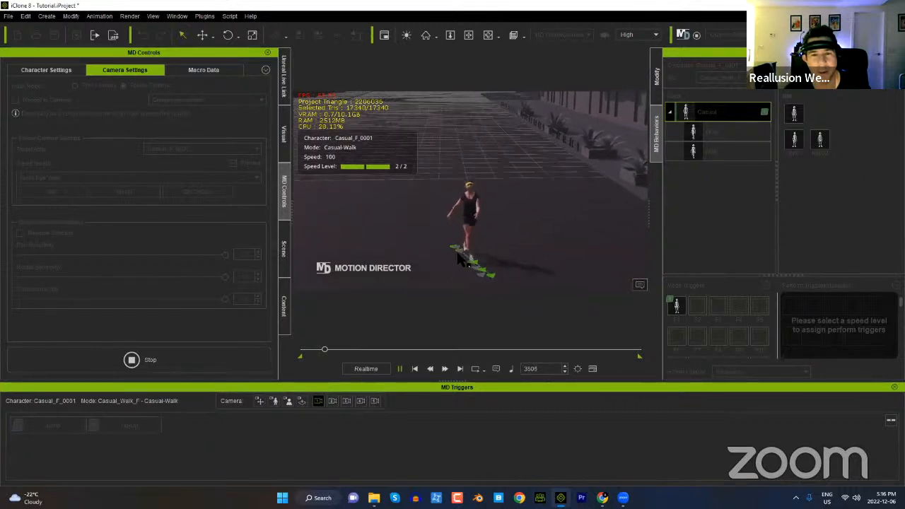
key(w)
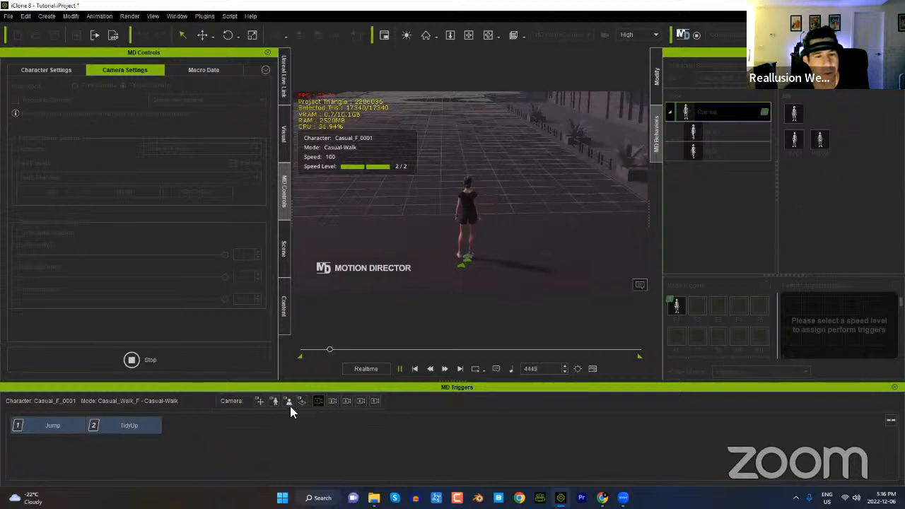
click(411, 369)
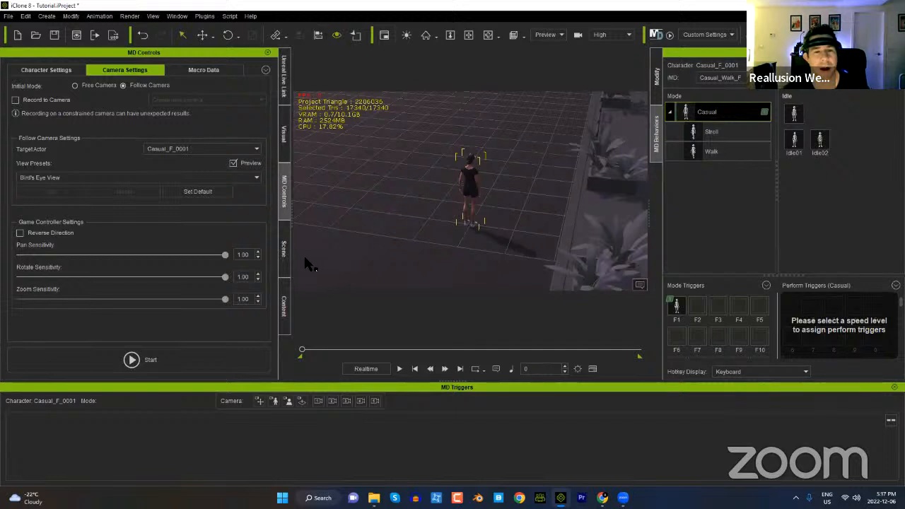
Step: Apply the Athletic_Agile_M motion from the Motion Director Athletic Run content to the character and select it as her current iMD
click(283, 303)
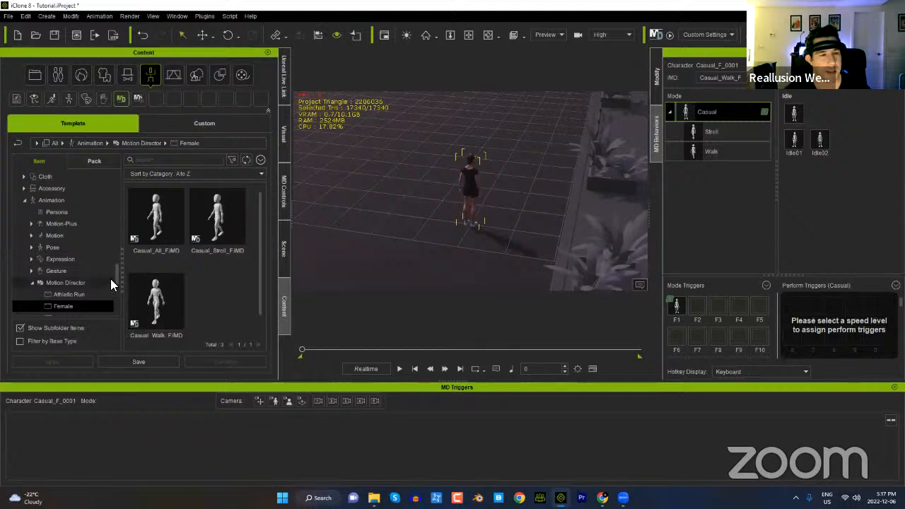
drag(115, 270, 117, 291)
click(70, 222)
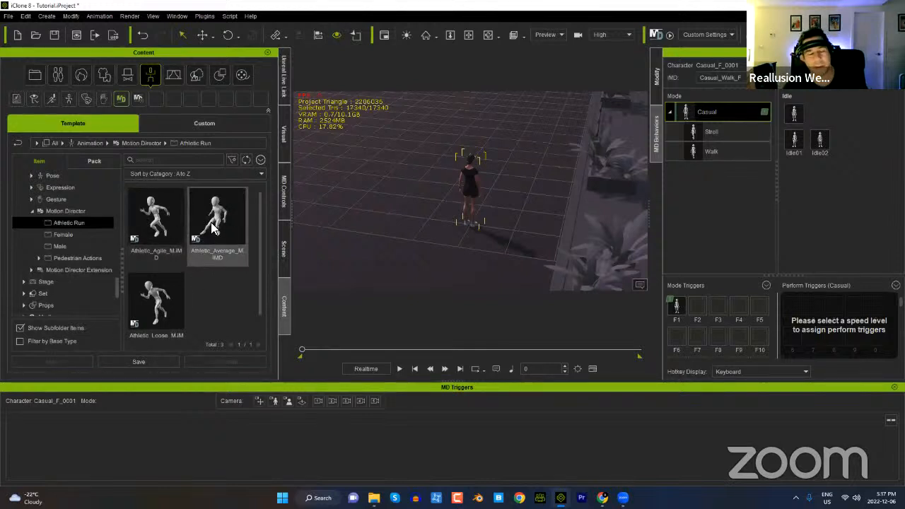
double_click(172, 225)
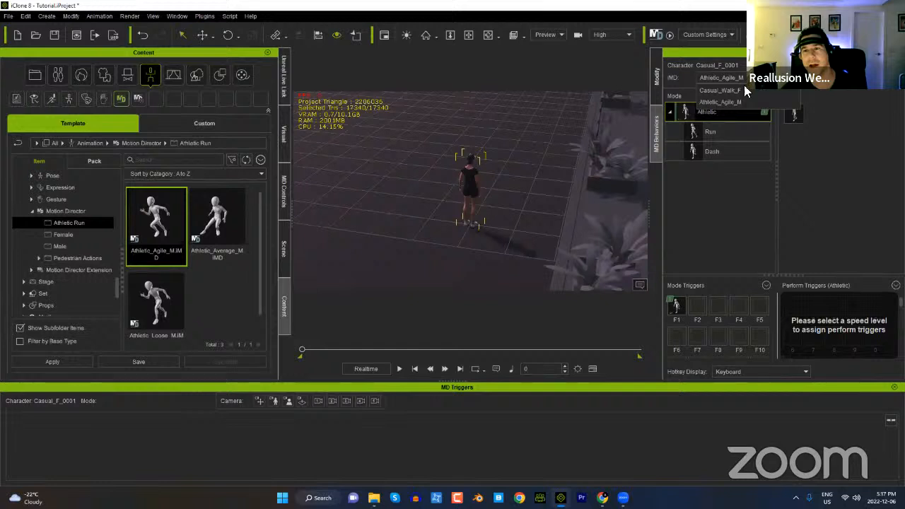
click(726, 99)
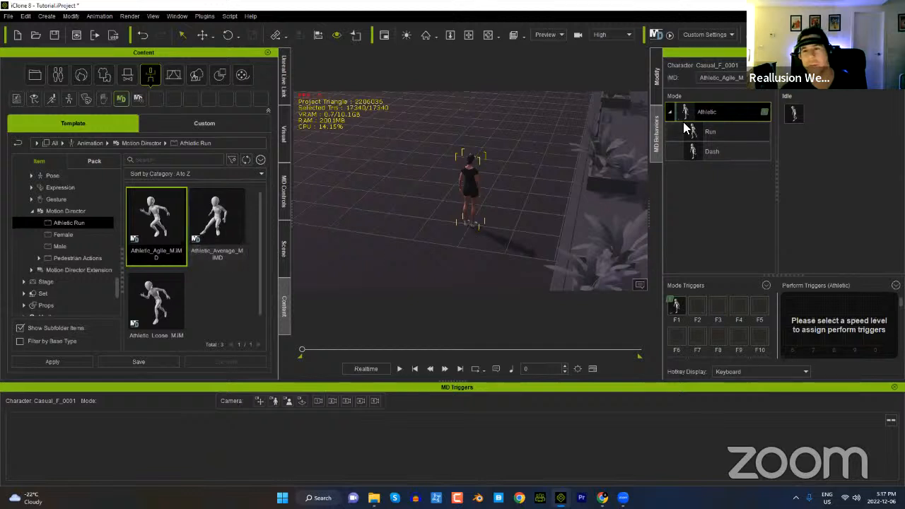
Step: Examine the moves and performances of the Run and Dash speed levels in the Athletic_Agile_M behavior
mouse_move(681, 117)
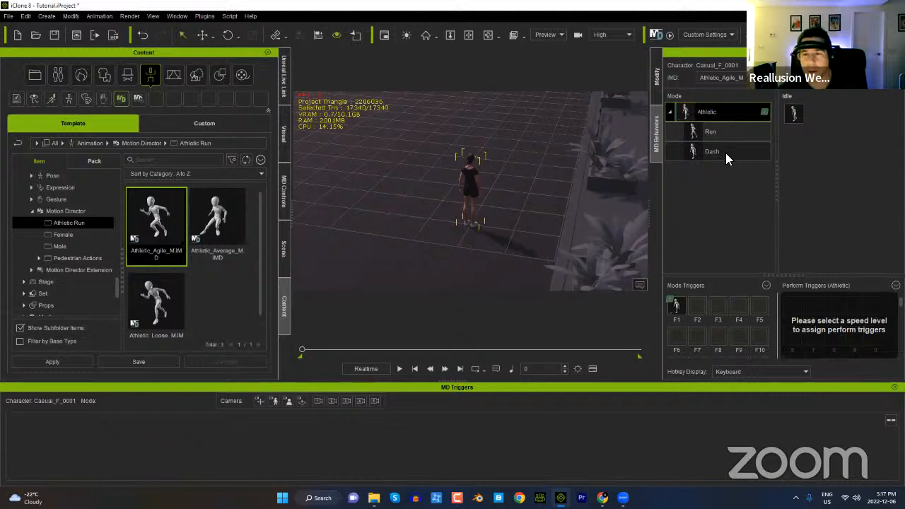
click(719, 134)
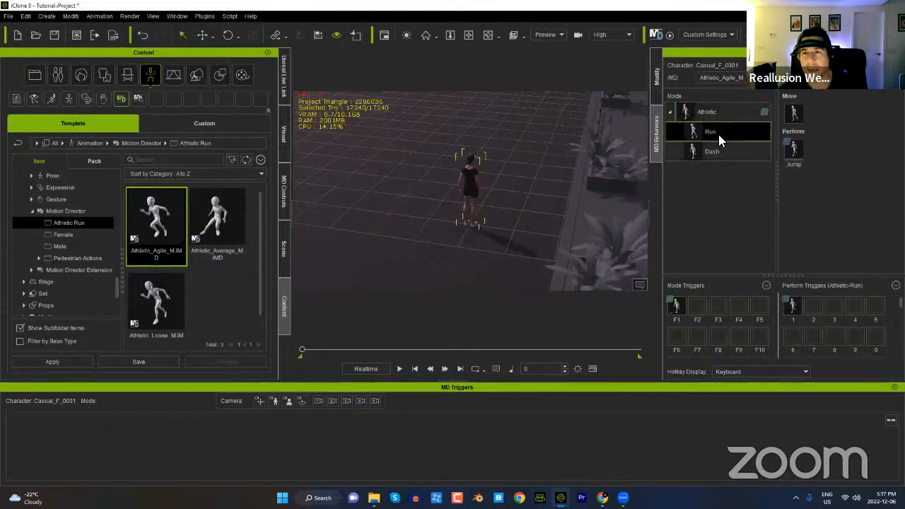
click(720, 150)
click(720, 134)
click(719, 150)
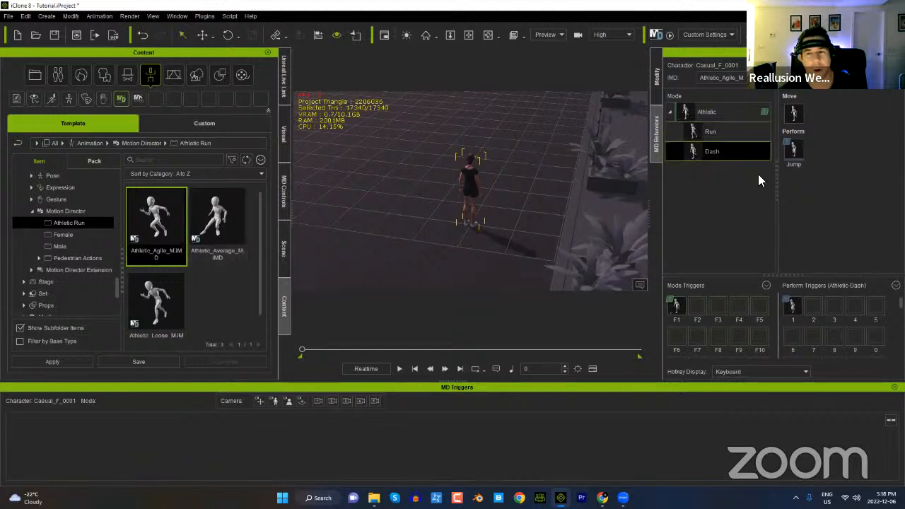
click(735, 134)
click(723, 151)
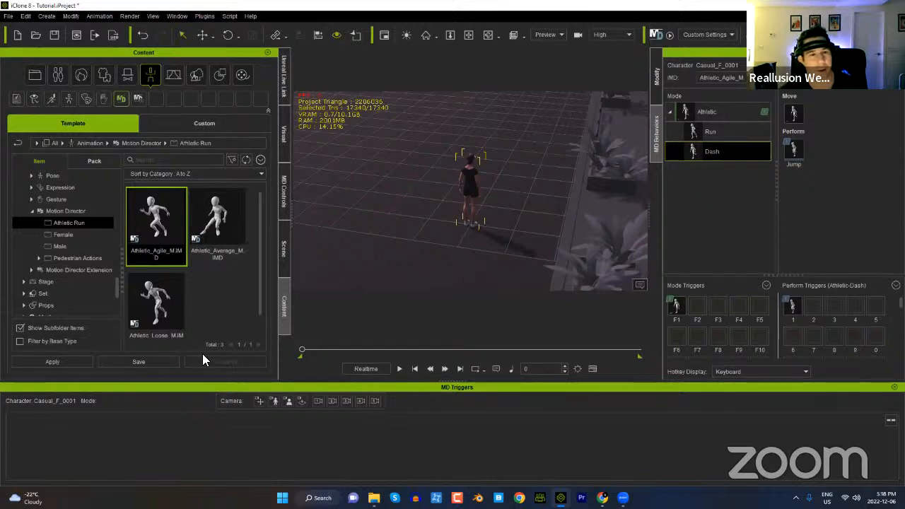
Step: Start Motion Director and steer the character around the street at the Athletic Run speed level
click(282, 188)
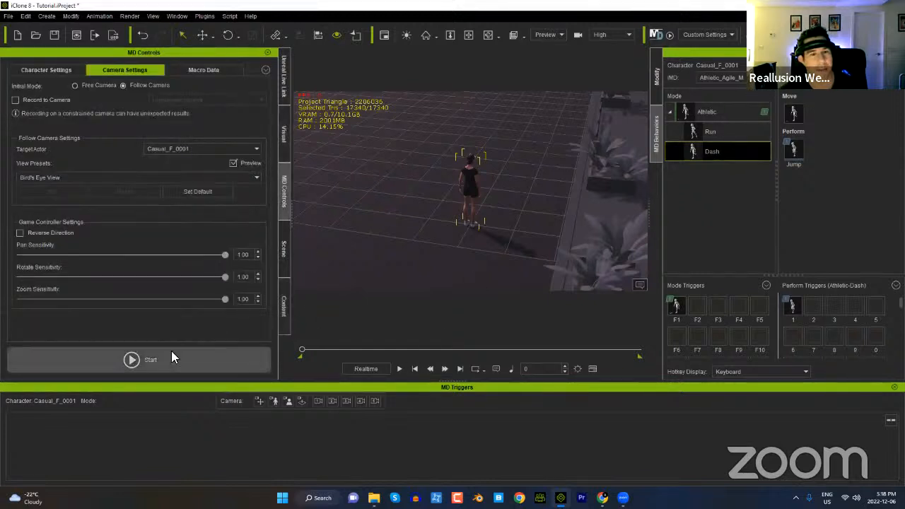
click(167, 357)
key(a)
key(d)
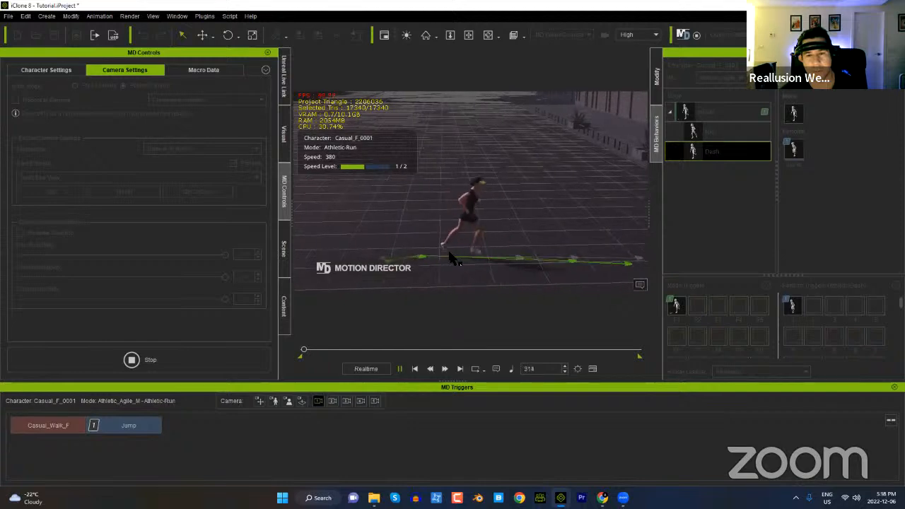
key(w)
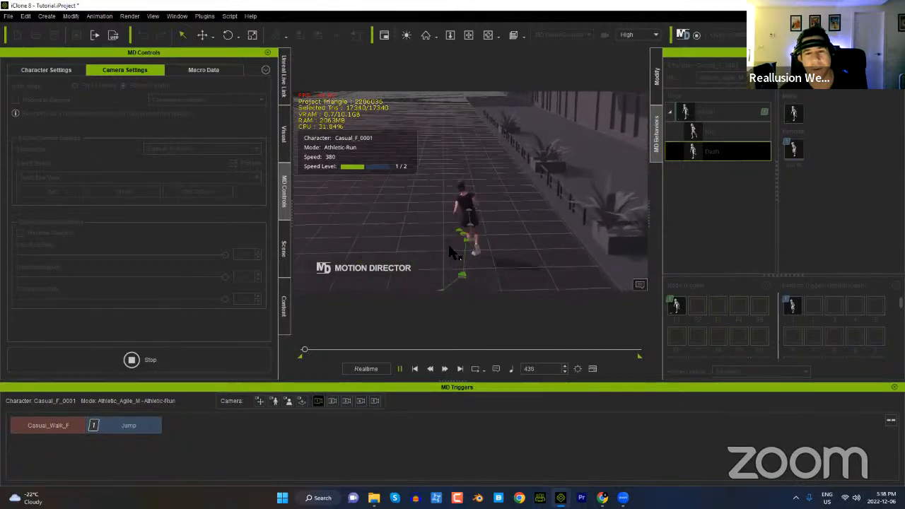
Step: Speed the character up to Dash through a turn and slow her back down to Run
key(a)
key(shift)
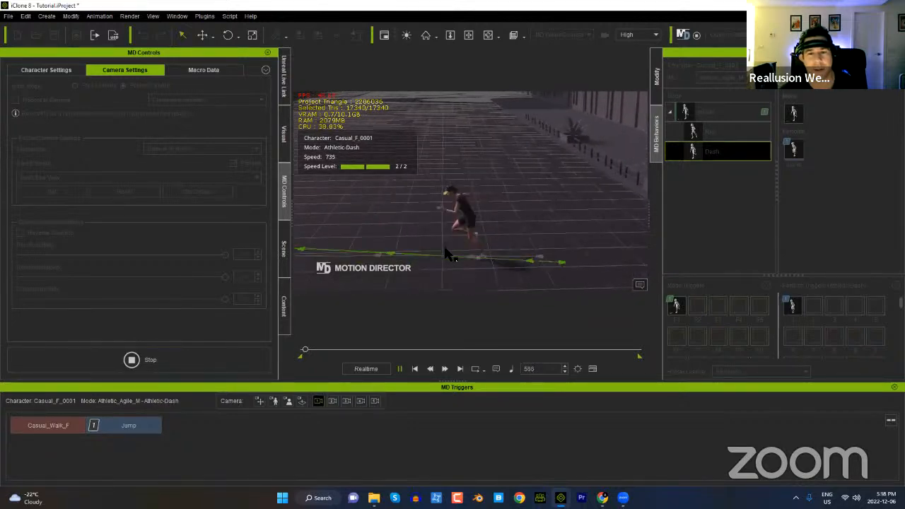
key(d)
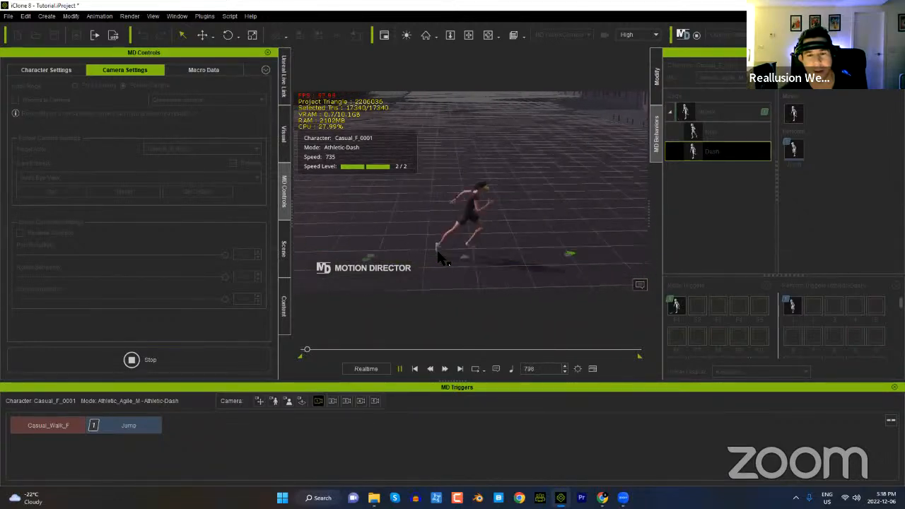
key(shift)
key(a)
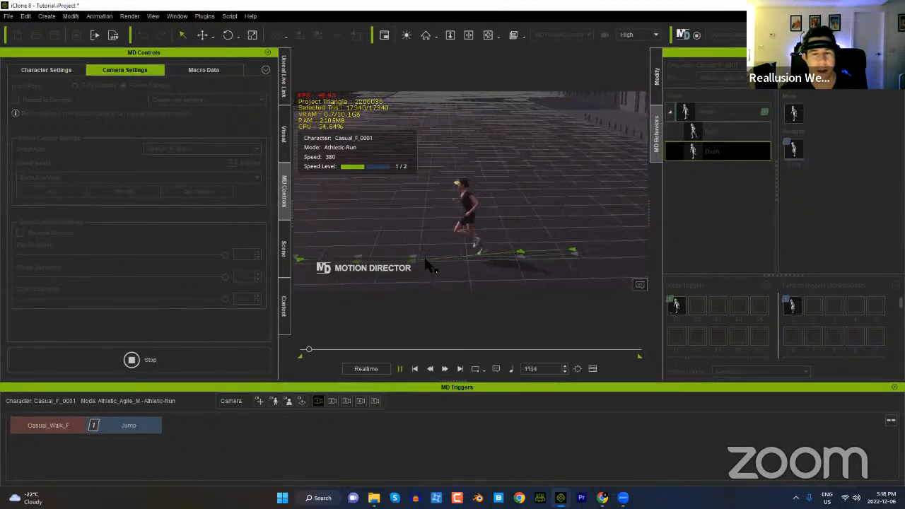
Step: Trigger the Jump performance while steering the character back and forth at Run, and speed her up to Dash
key(d)
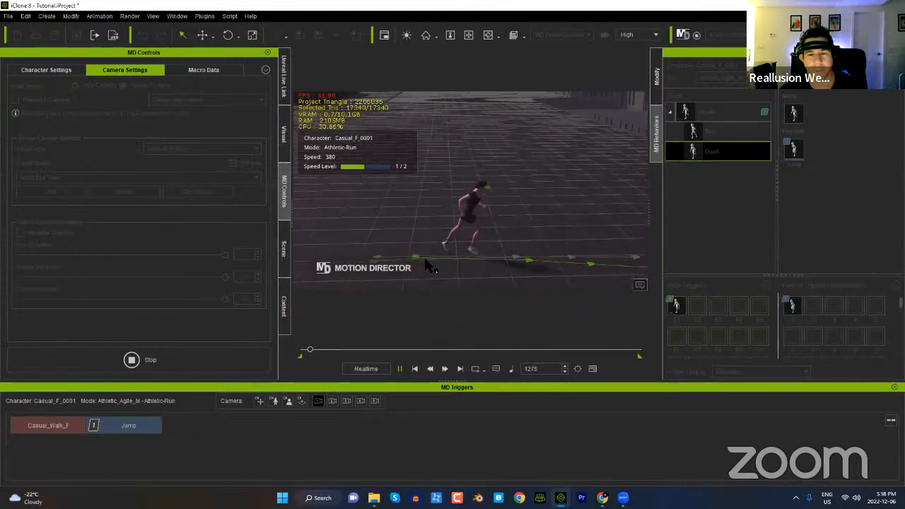
key(w)
key(s)
key(d)
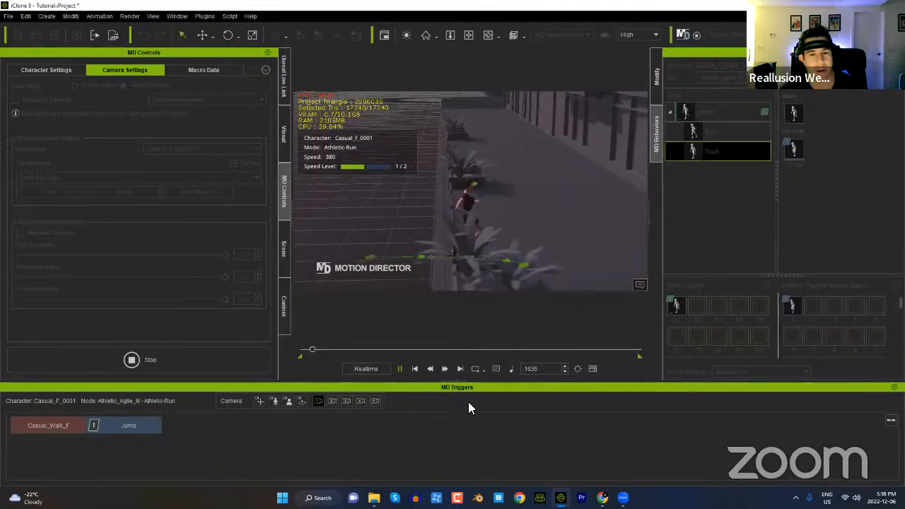
key(a)
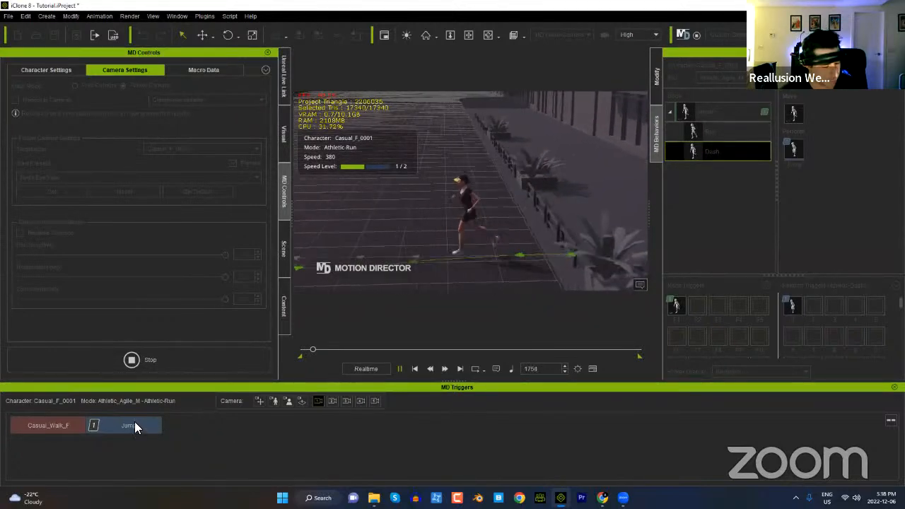
key(1)
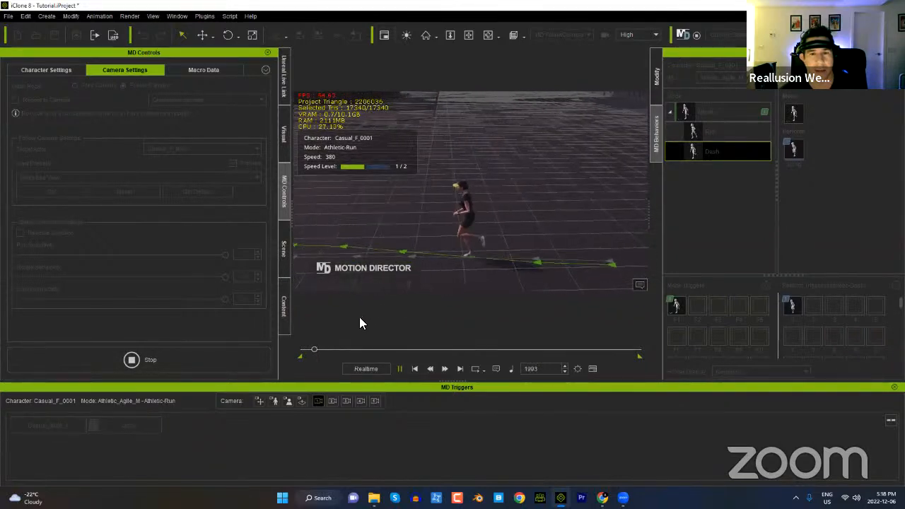
key(d)
key(w)
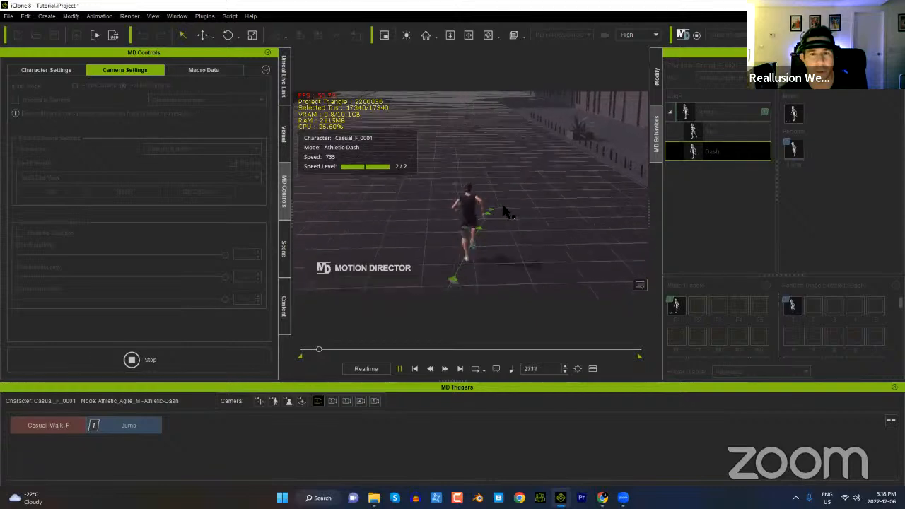
Step: Switch the live character to the Casual_Walk_F behavior, steer her at walking speed, and stop Motion Director
click(56, 427)
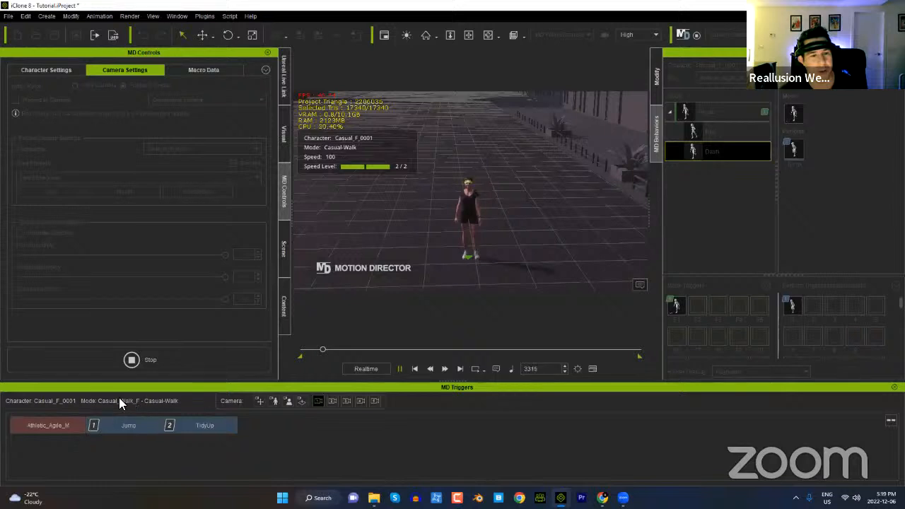
key(d)
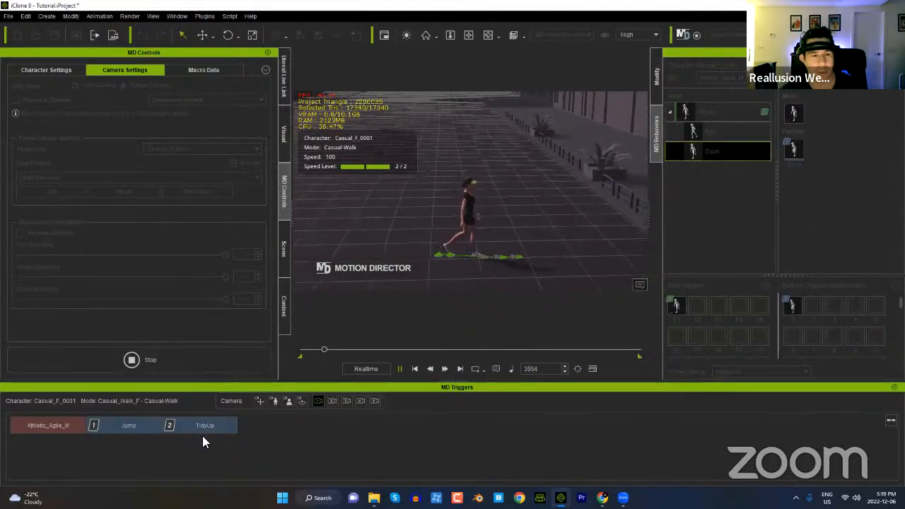
key(w)
key(a)
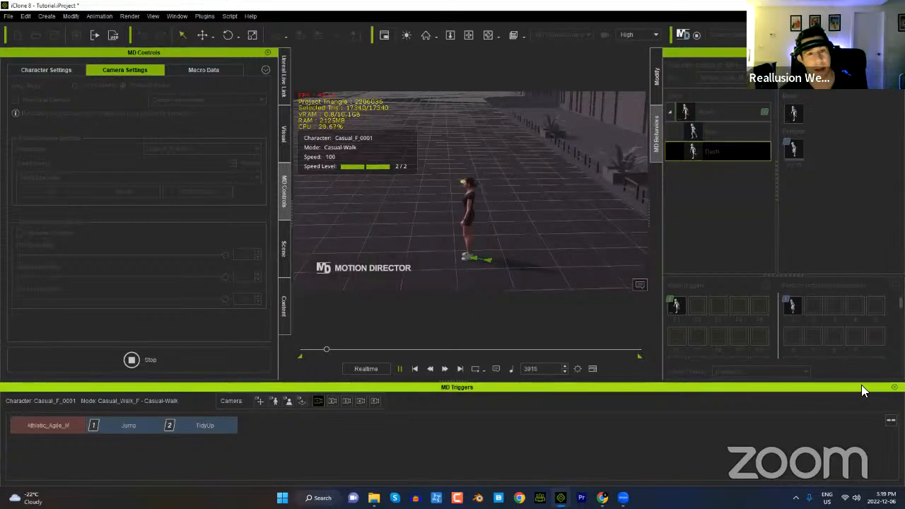
click(196, 357)
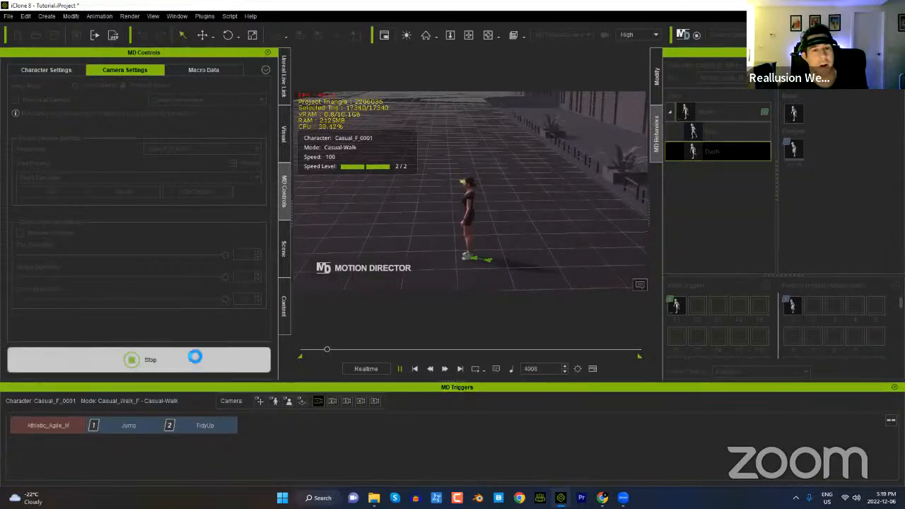
Step: Try to apply the Athletic Run_M extension from the Motion Director Extension content to the character using Athletic_Agile_M
click(284, 307)
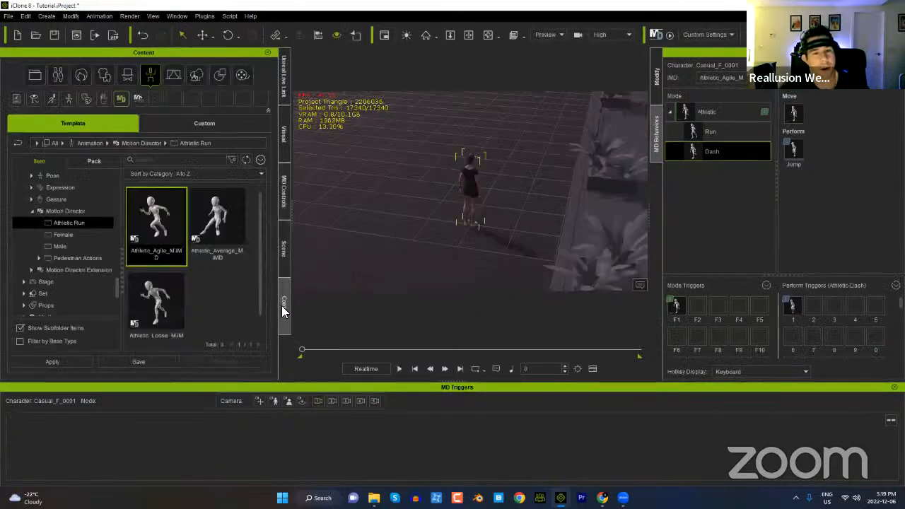
click(80, 268)
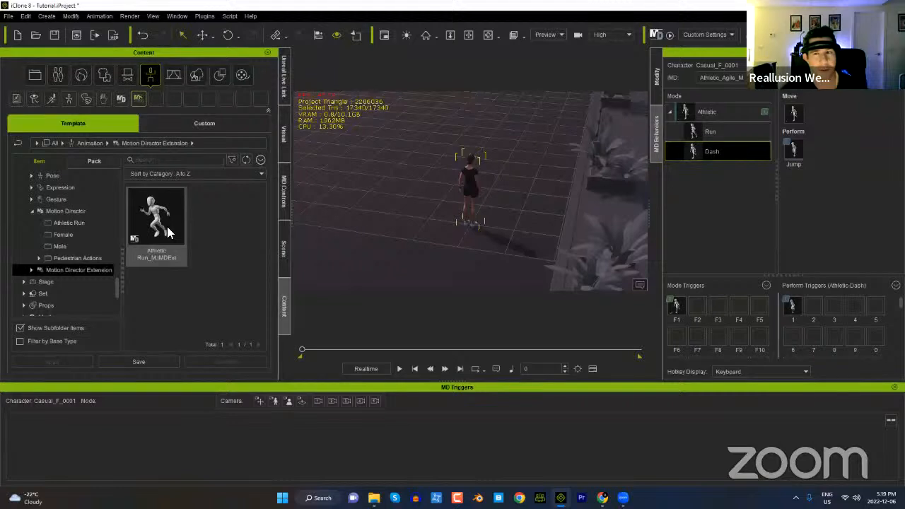
double_click(167, 227)
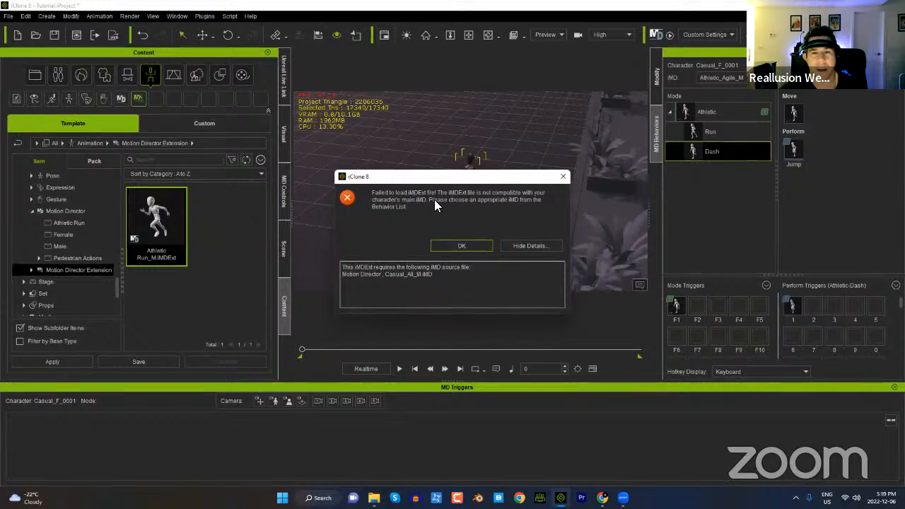
click(462, 246)
Step: Try the Athletic Run_M extension with the character's iMD set to Casual_Walk_F, and again with Athletic_Agile_M
click(757, 78)
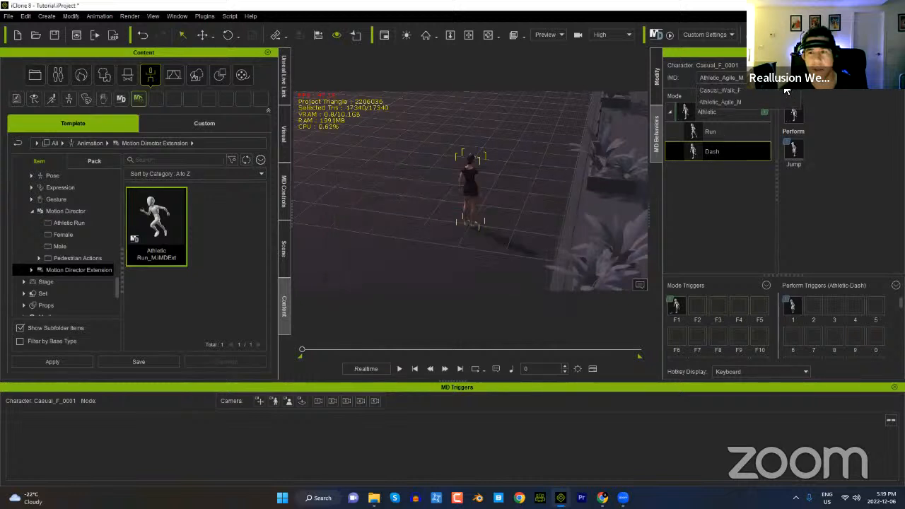
click(744, 90)
double_click(167, 227)
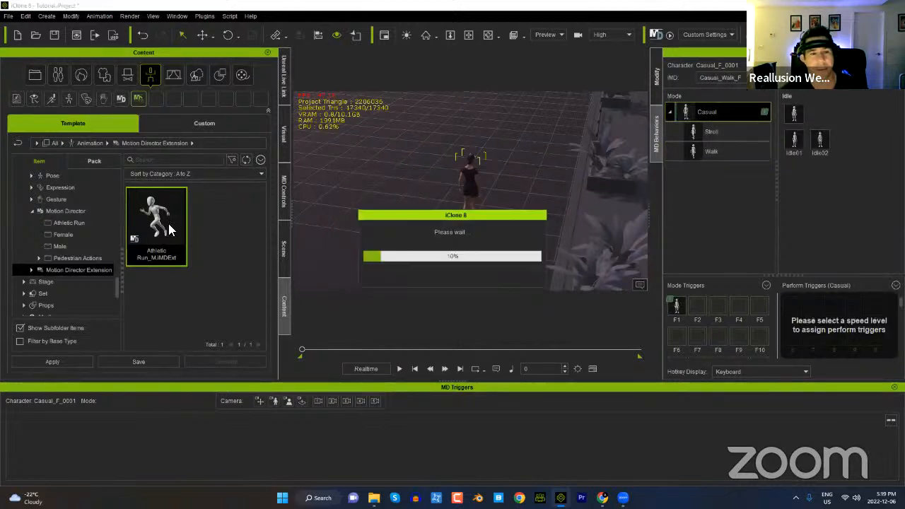
click(491, 240)
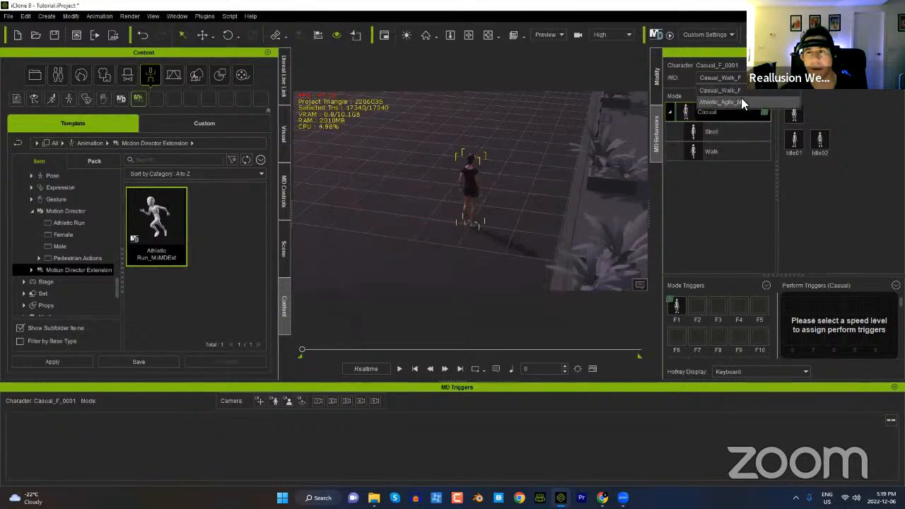
double_click(165, 224)
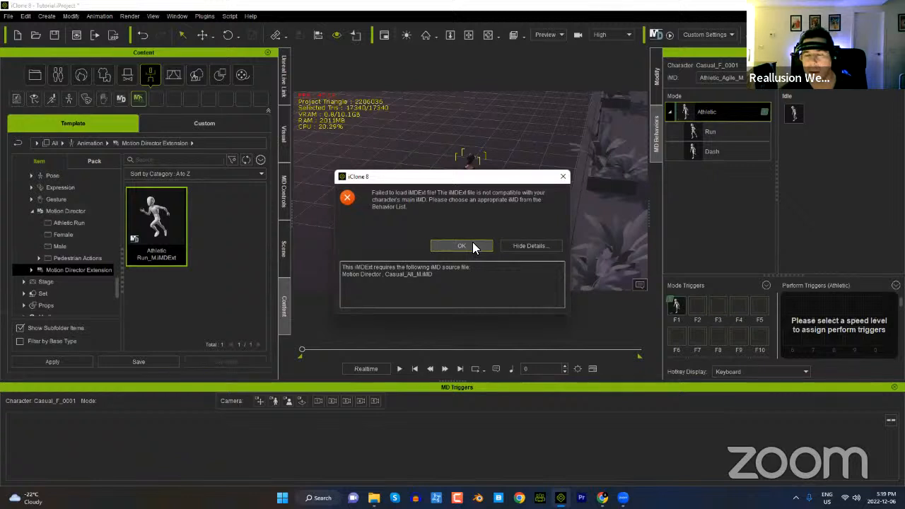
click(472, 243)
Step: Review the iMDs available to the character and the standalone motions in the Athletic Run content folder
click(729, 78)
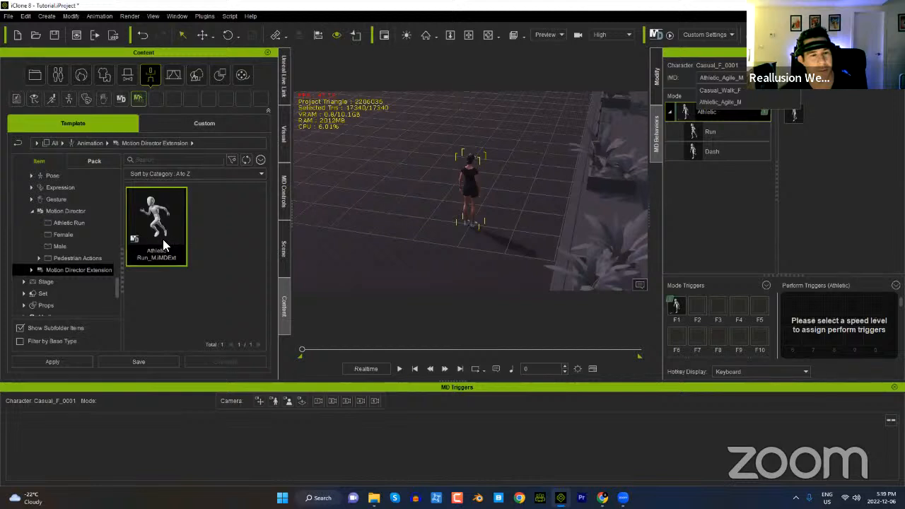
click(73, 224)
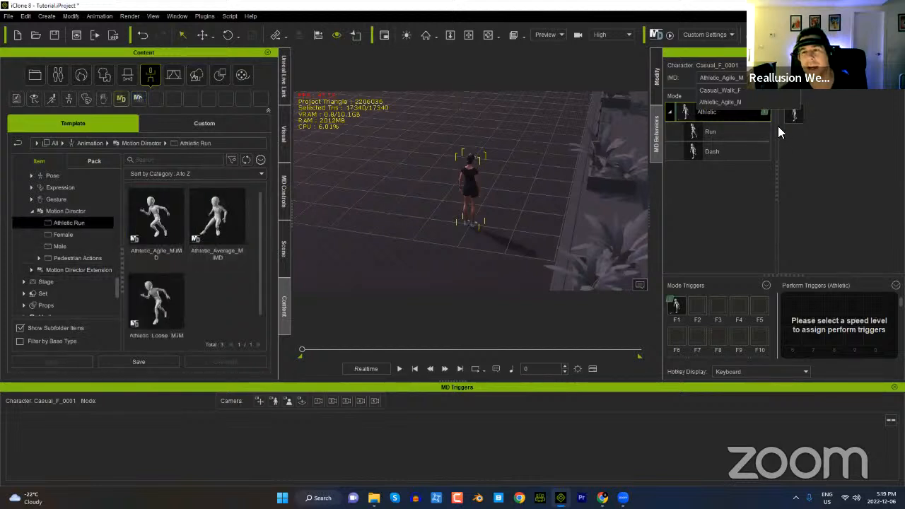
click(810, 171)
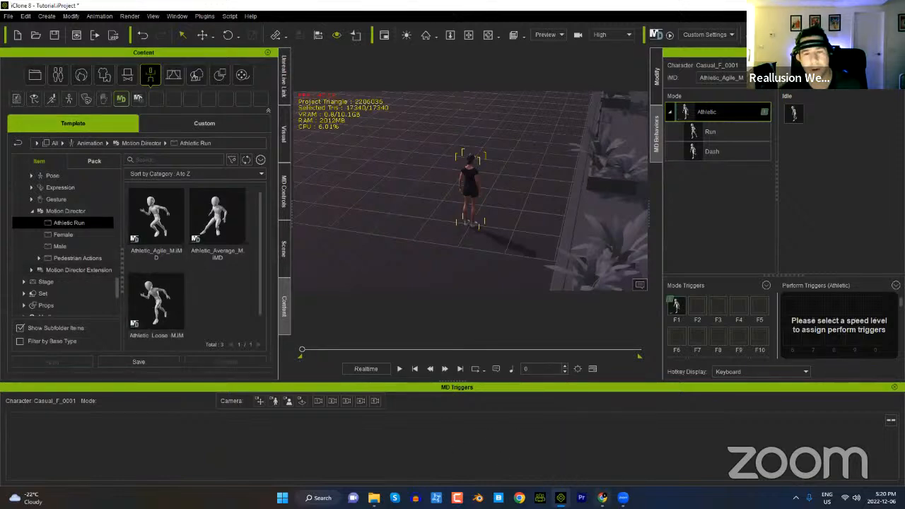
Step: Switch to the web browser and open the Athletic Run pack from the Content Store's Motion Director listing
click(602, 498)
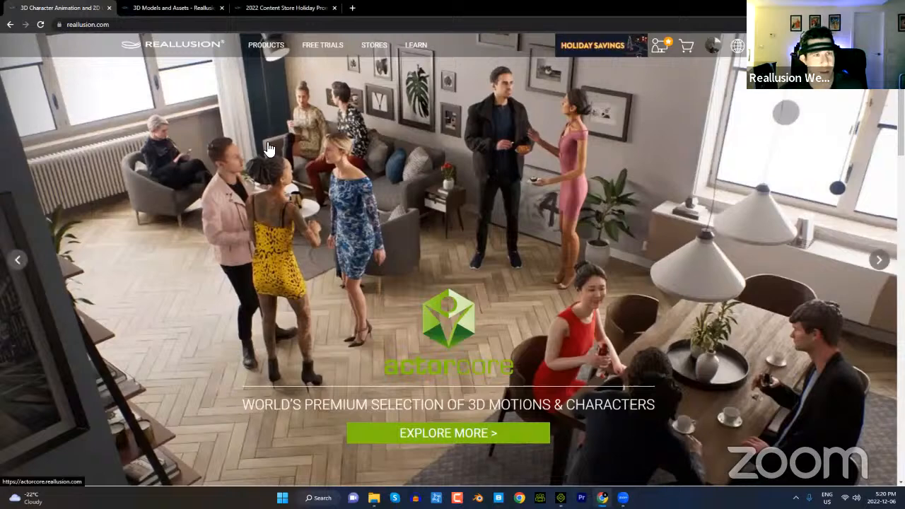
click(200, 10)
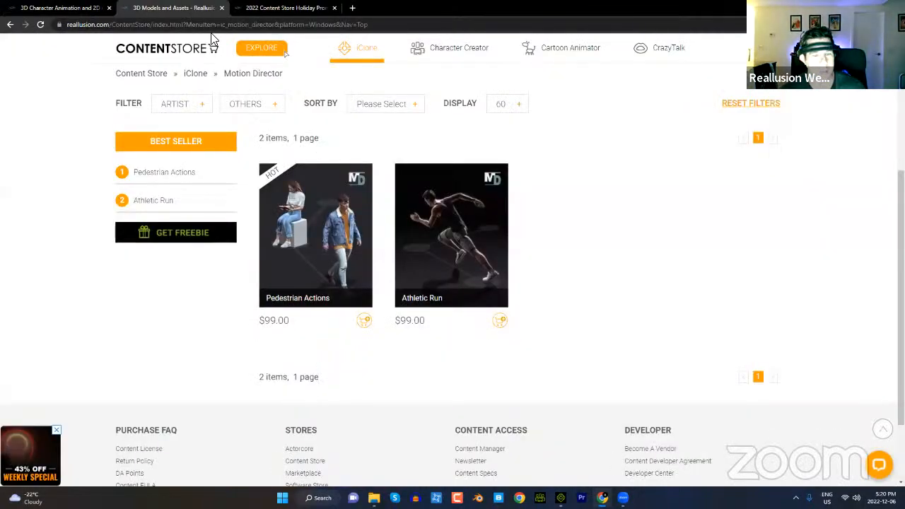
click(465, 227)
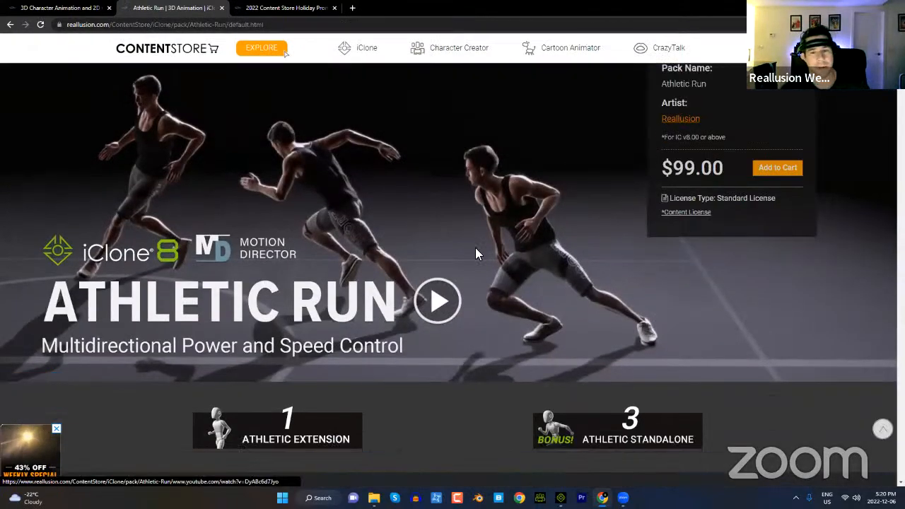
Step: Read the Athletic Run page's overview and its explanation of how the athletic extension works
scroll(496, 226, down, 3)
scroll(488, 208, up, 3)
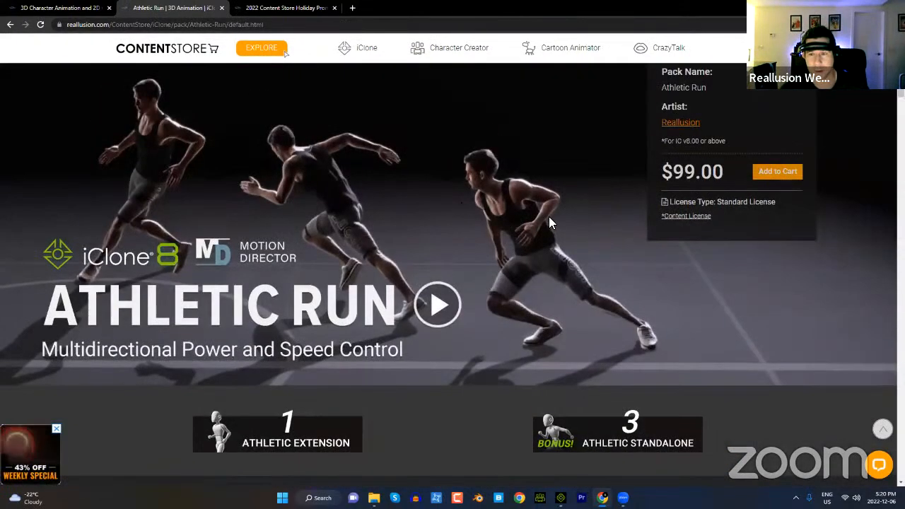
scroll(520, 250, down, 3)
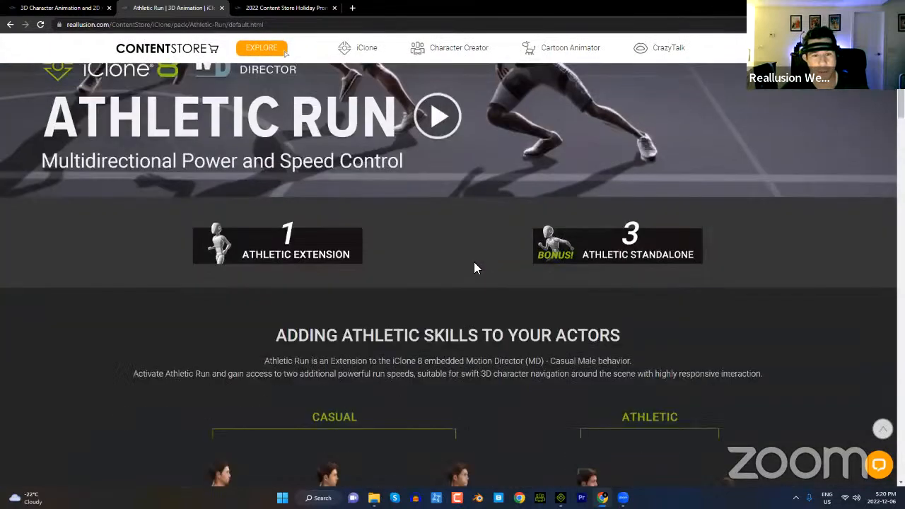
scroll(479, 266, down, 5)
scroll(445, 269, down, 5)
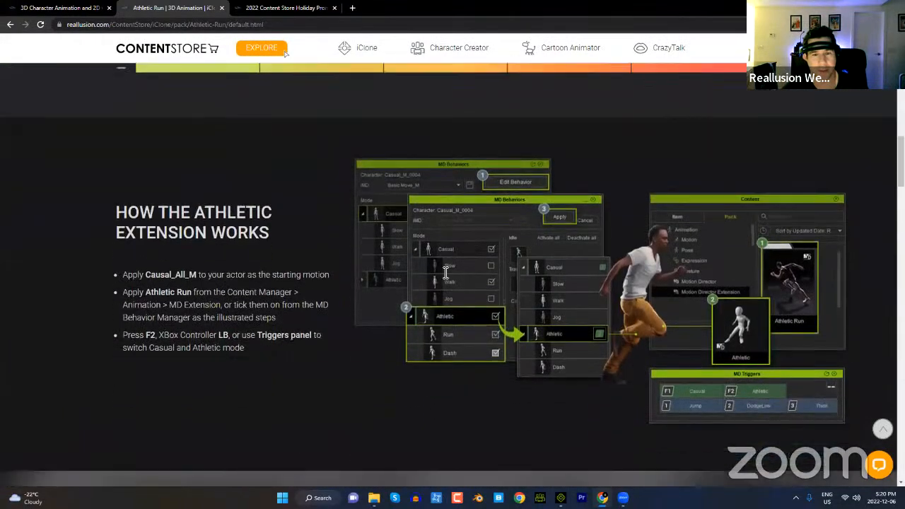
Step: Read about the standalone Athletic Run styles and the pack contents, highlighting the "Standalone iMD" entry
scroll(442, 270, down, 12)
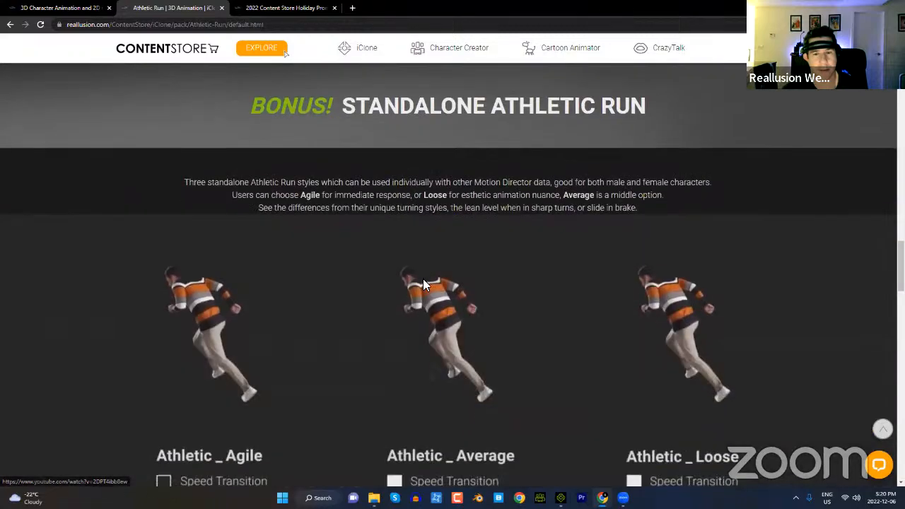
scroll(424, 274, down, 3)
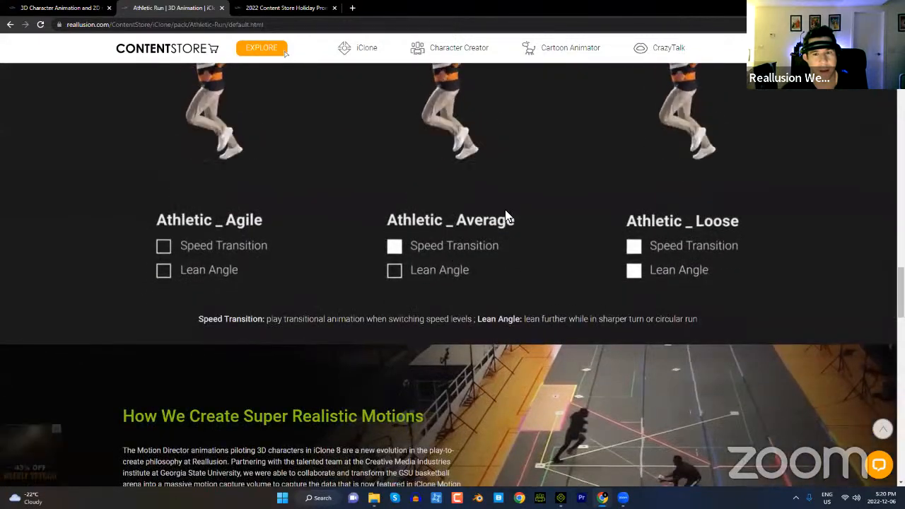
scroll(498, 222, down, 10)
scroll(487, 235, down, 4)
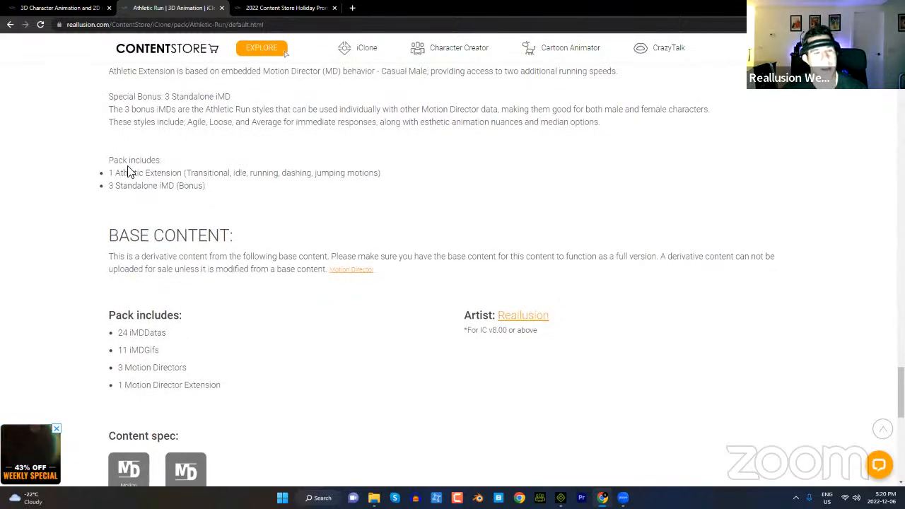
drag(132, 189, 186, 187)
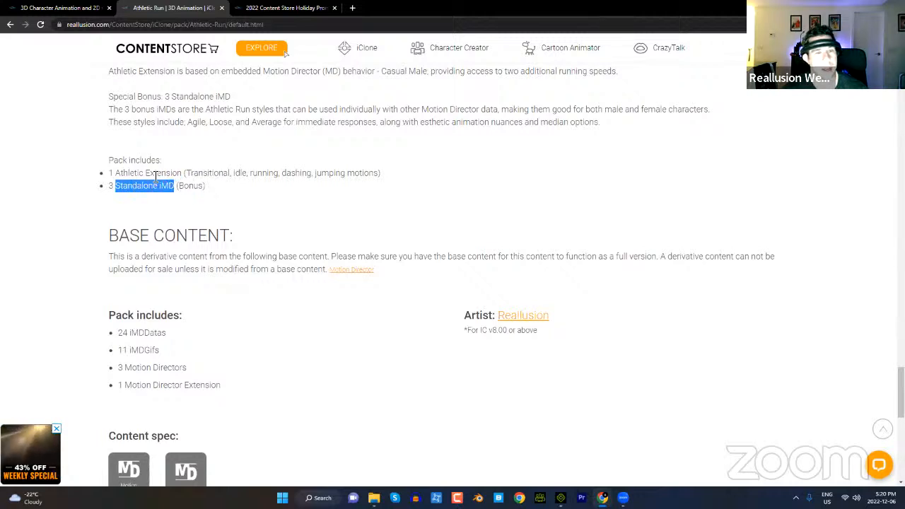
Step: Review the Athletic Run pack contents, highlighting the Athletic Extension, "1 Motion Director Extension" and "Motion Directors" entries
drag(113, 174, 297, 174)
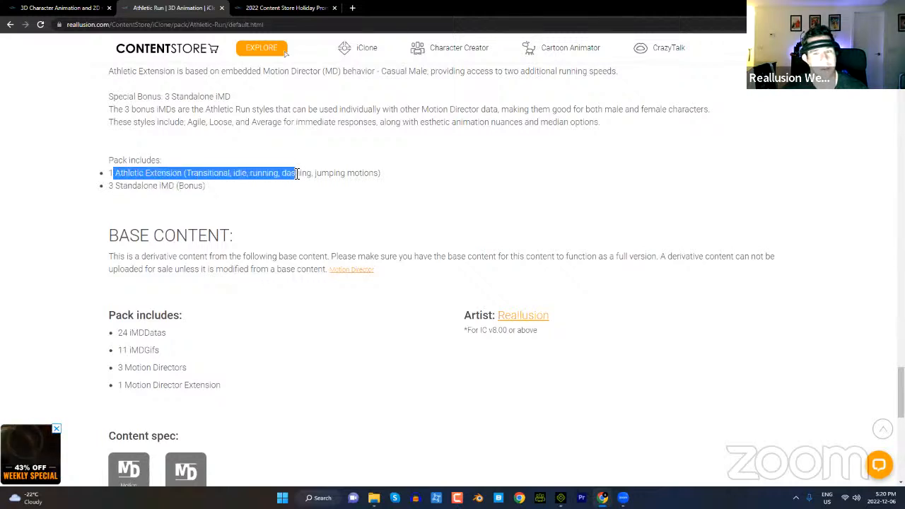
scroll(407, 274, down, 2)
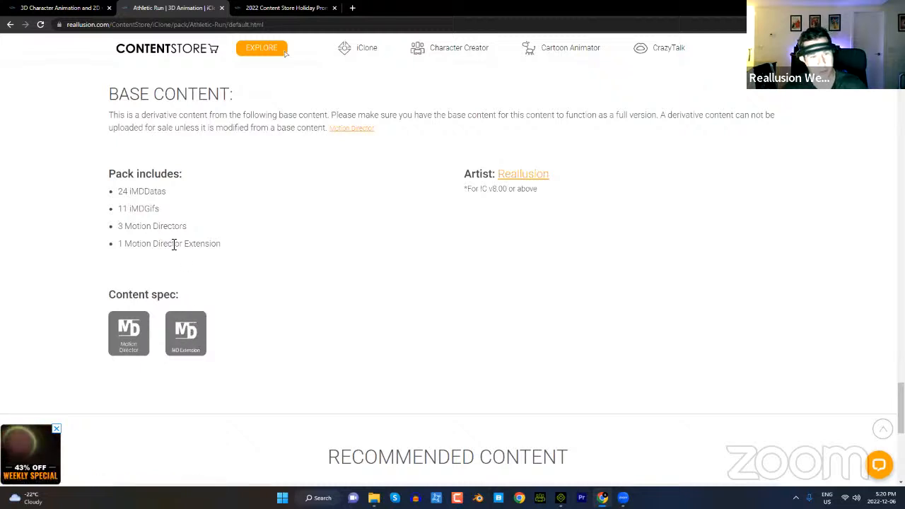
drag(119, 245, 212, 250)
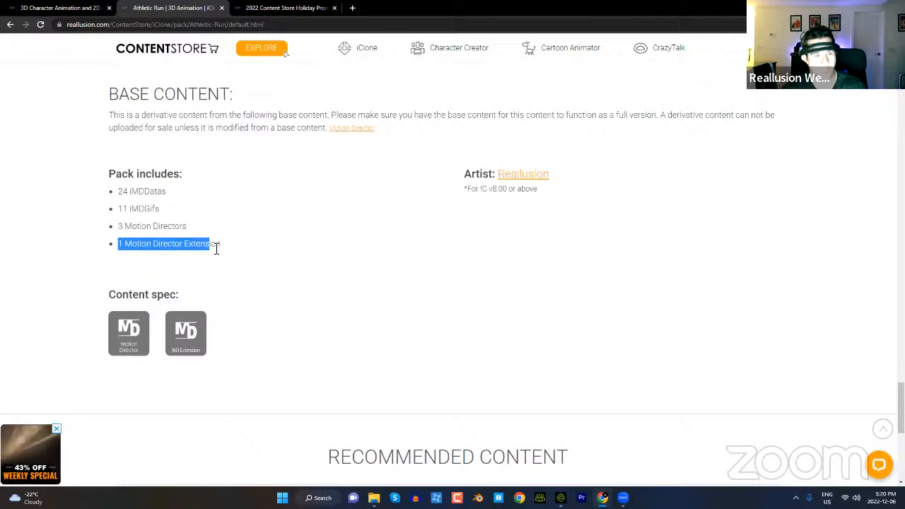
click(215, 243)
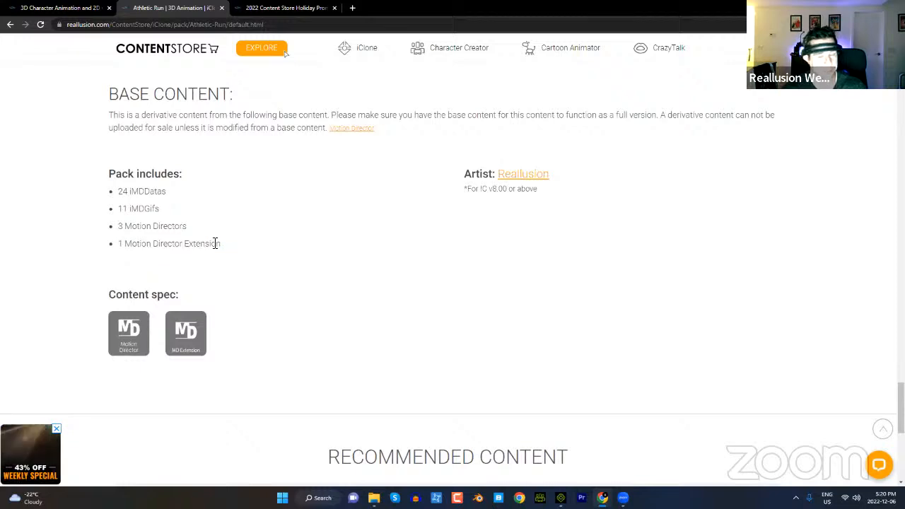
drag(187, 228, 122, 226)
click(270, 229)
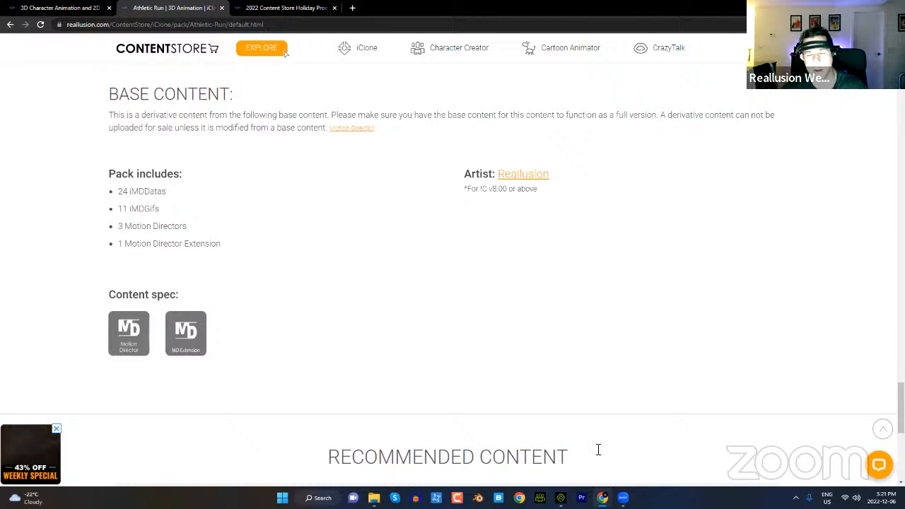
Step: Switch back to iClone, start Motion Director for the Casual_F_0001 character and walk it forward across the ground
mouse_move(561, 498)
click(561, 446)
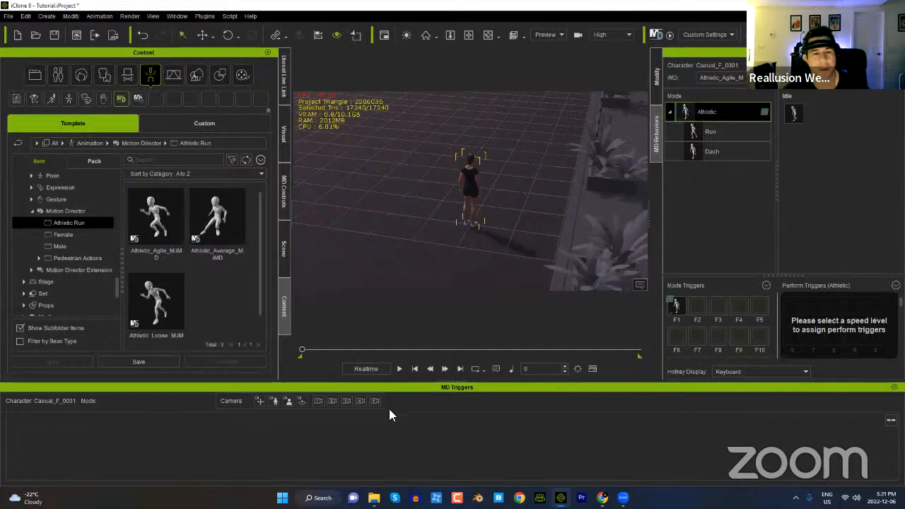
click(284, 200)
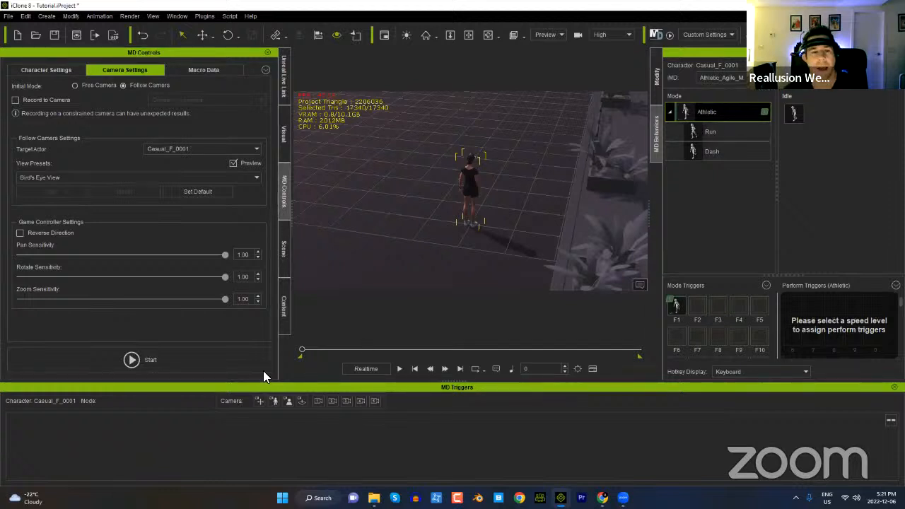
click(200, 362)
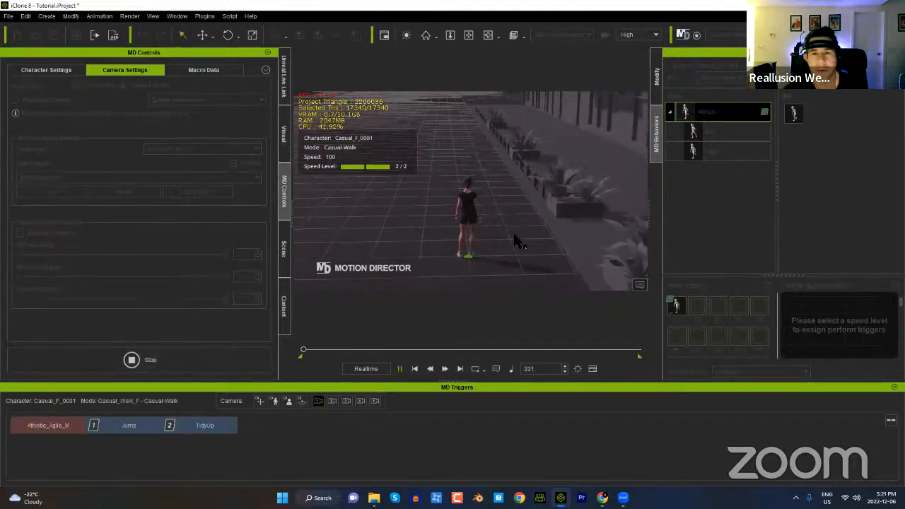
click(509, 186)
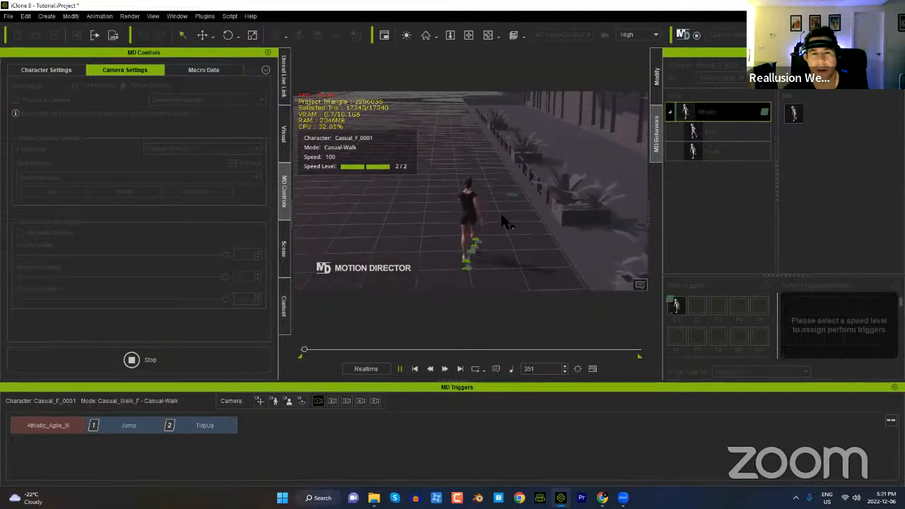
Step: Trigger Athletic_Agile_M to change the walk into the athletic motion, vary its running speed level, and stop Motion Director
click(59, 426)
key(shift)
scroll(439, 241, down, 1)
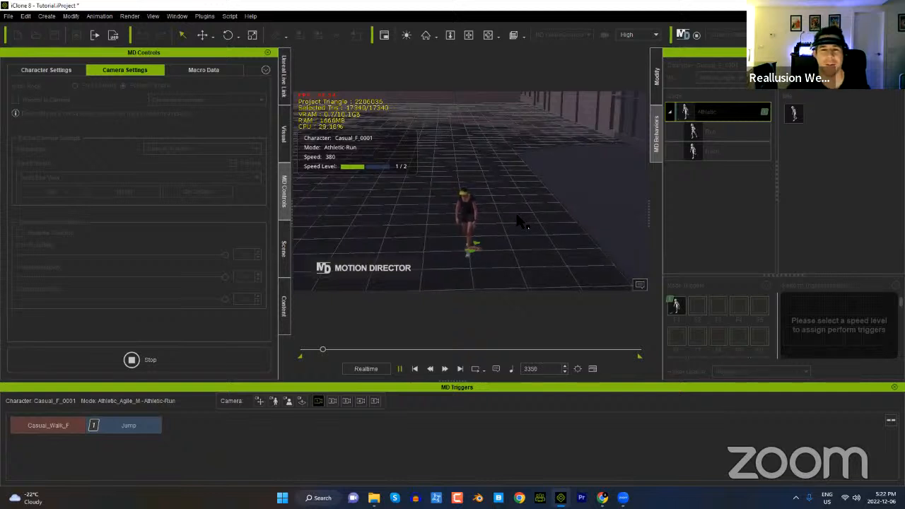
click(189, 358)
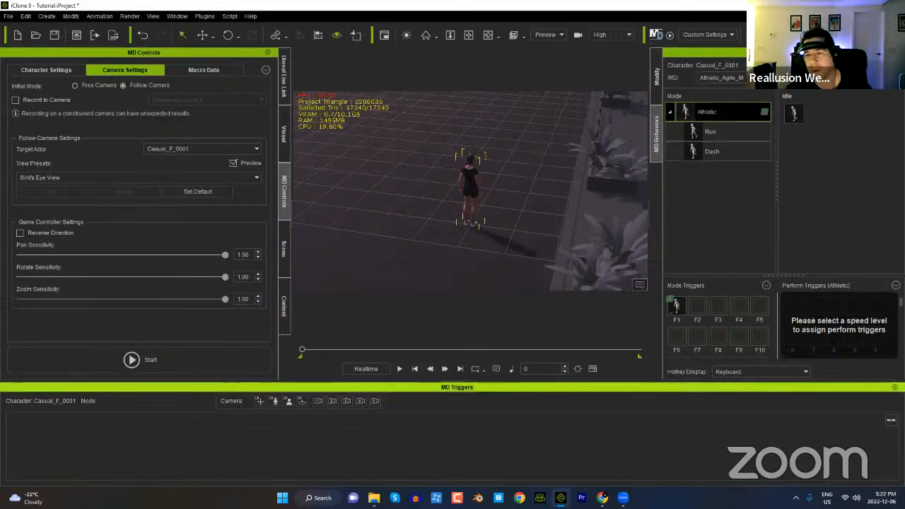
Step: Close the MD Triggers area and load the HQ Modern Office project from the Next_Level_3D templates, discarding the current project unsaved
click(894, 387)
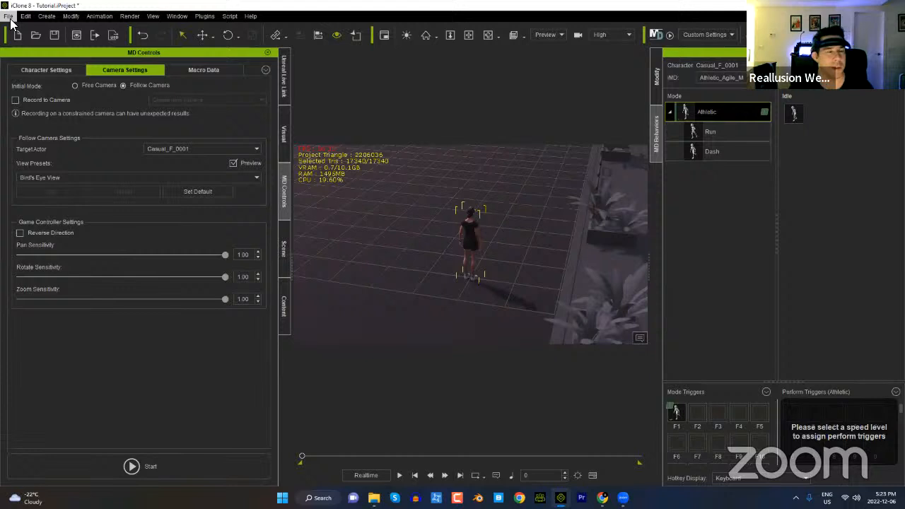
click(284, 305)
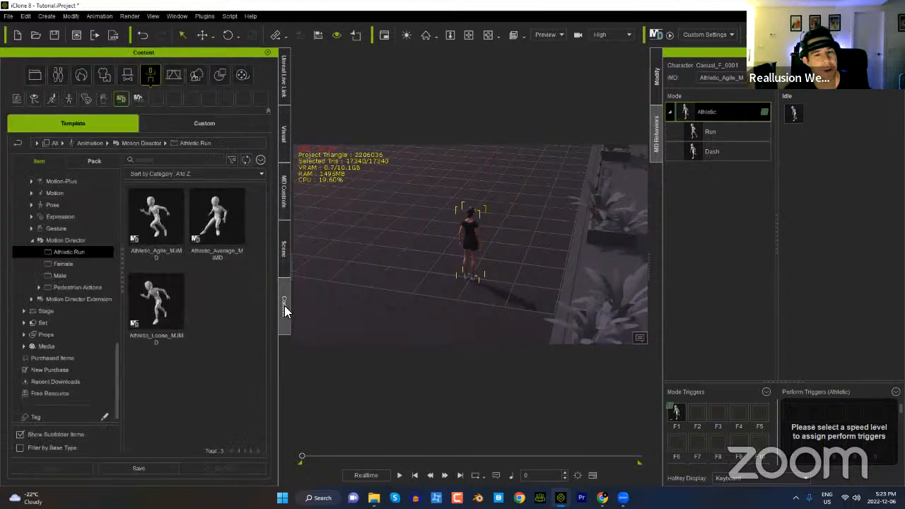
click(40, 75)
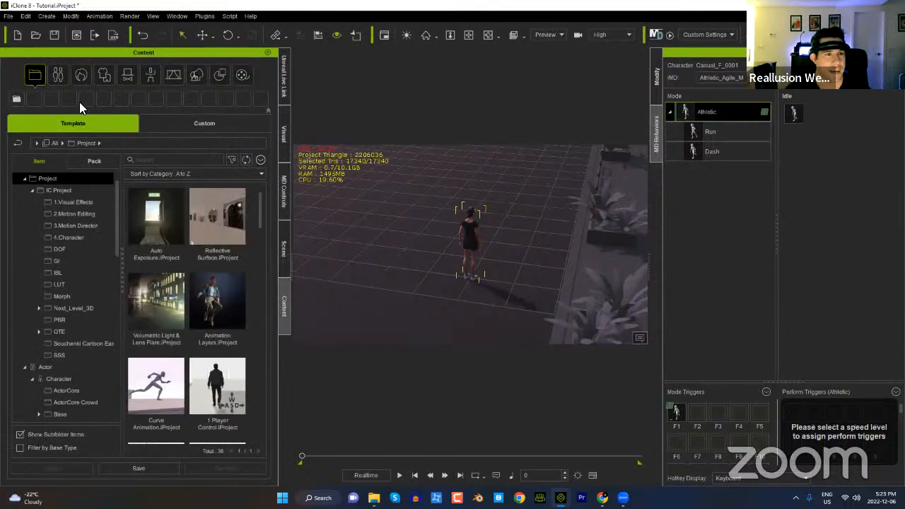
click(78, 307)
double_click(74, 309)
click(72, 321)
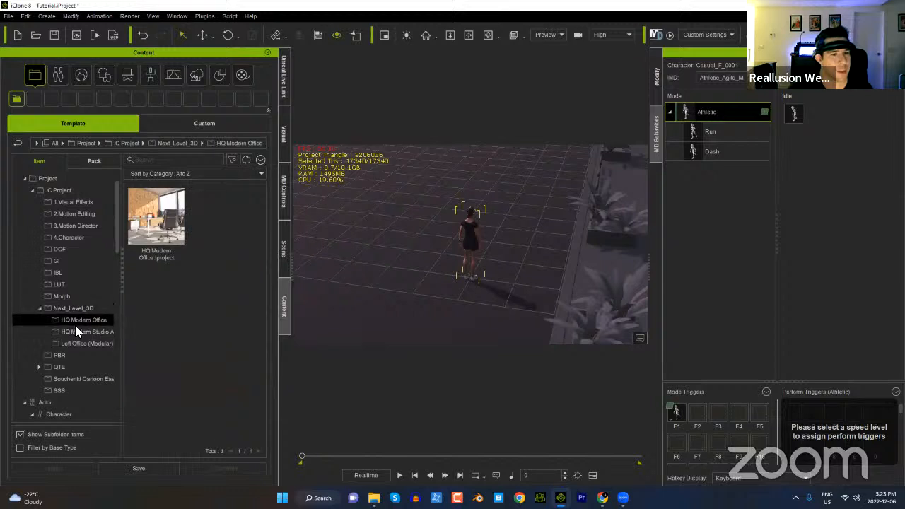
click(84, 329)
click(93, 344)
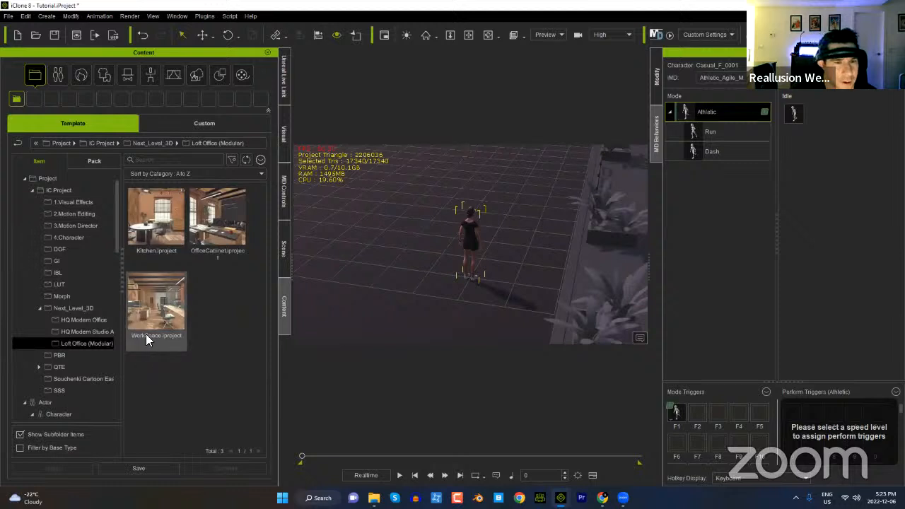
click(85, 320)
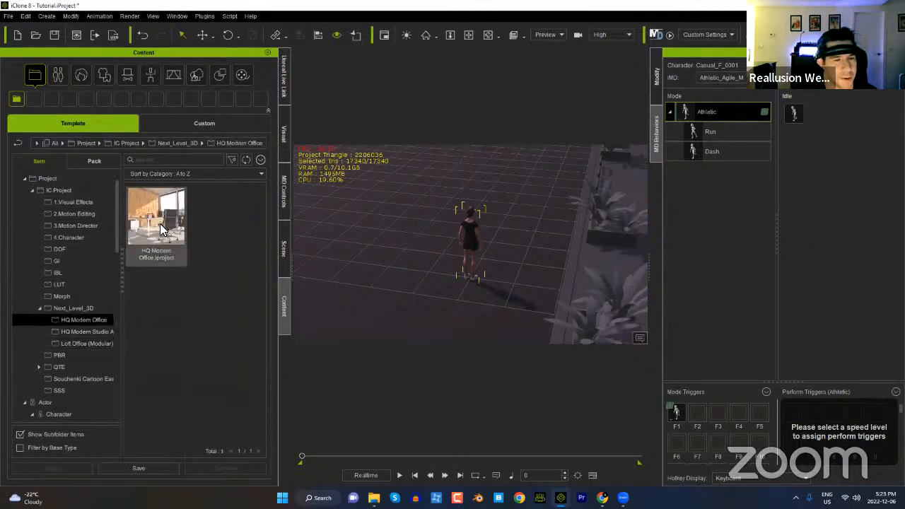
double_click(161, 225)
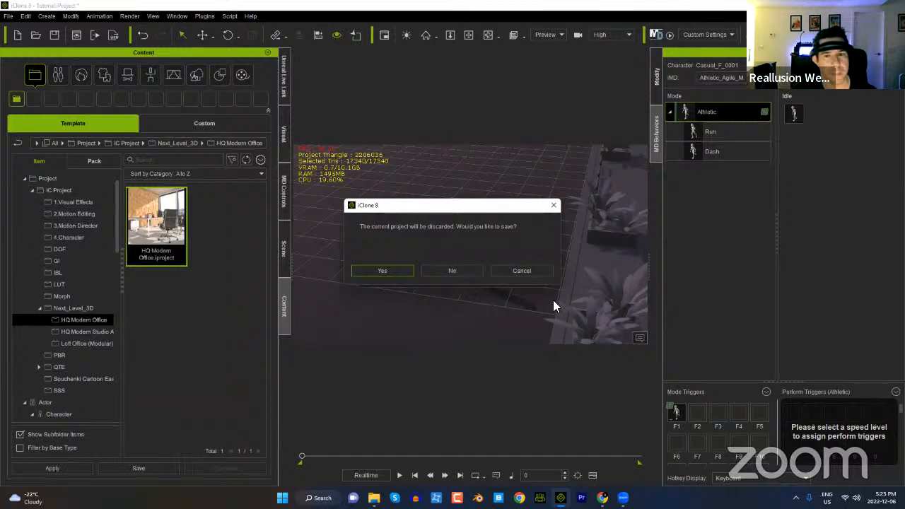
click(465, 272)
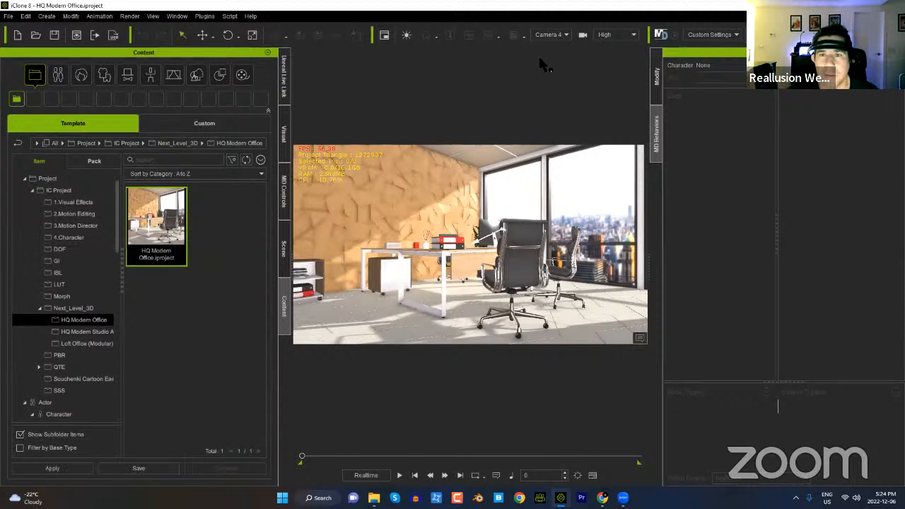
Step: Switch the view to the Preview camera and delete the Light_Blocking_Volume object covering the office
click(563, 34)
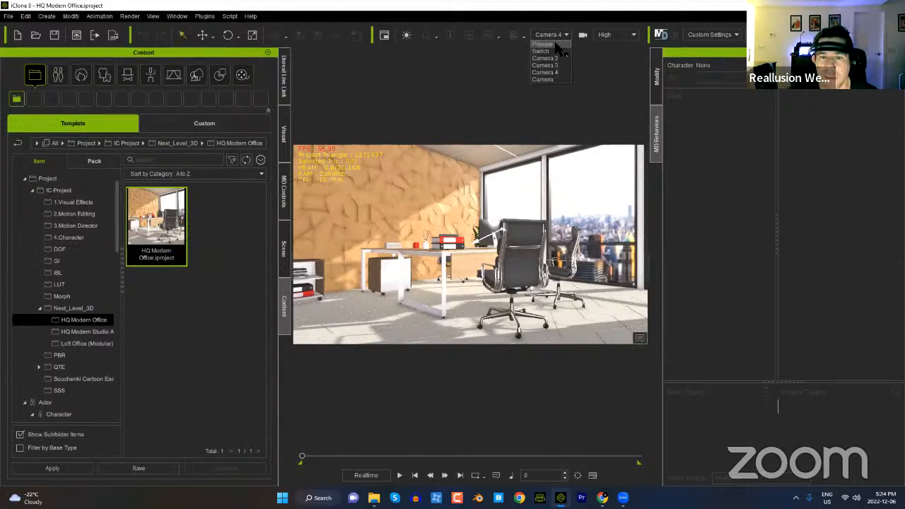
click(556, 44)
mouse_move(530, 247)
alt+right_down()
mouse_move(530, 272)
mouse_move(517, 217)
mouse_move(500, 339)
mouse_move(495, 234)
alt+right_up()
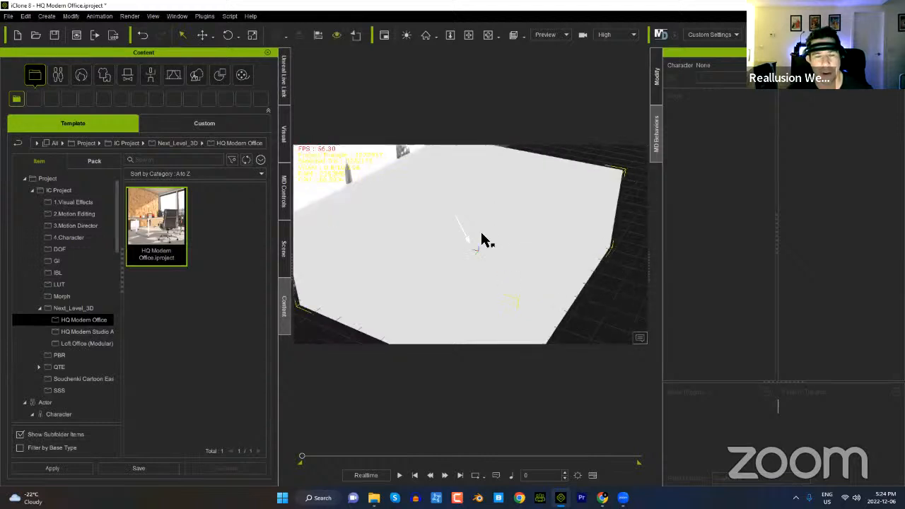
click(281, 259)
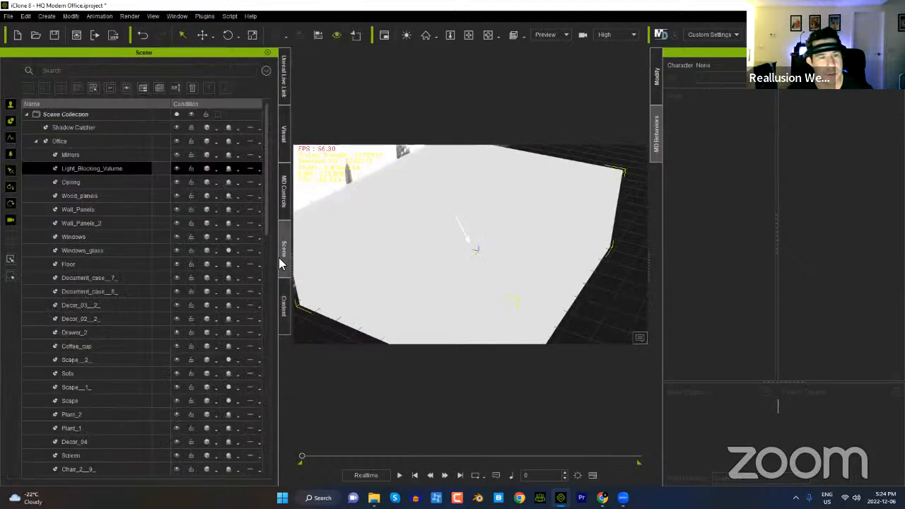
click(99, 166)
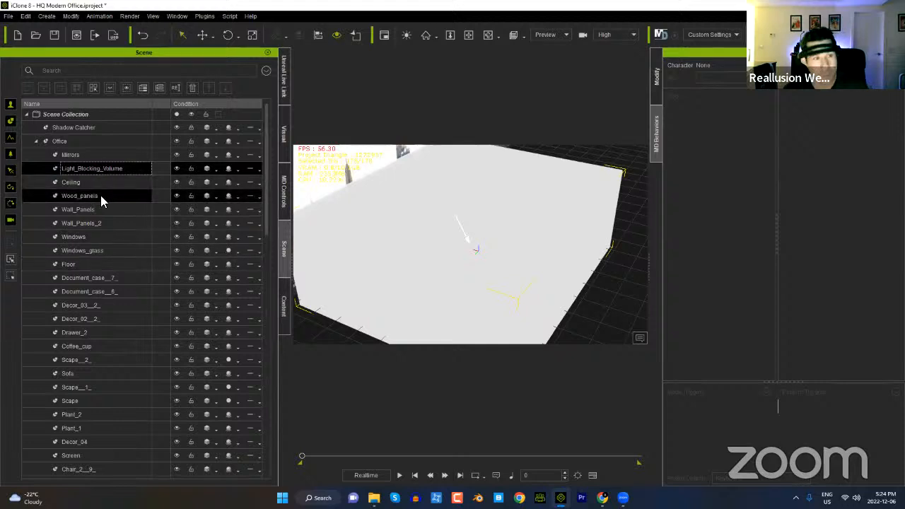
key(Delete)
click(476, 255)
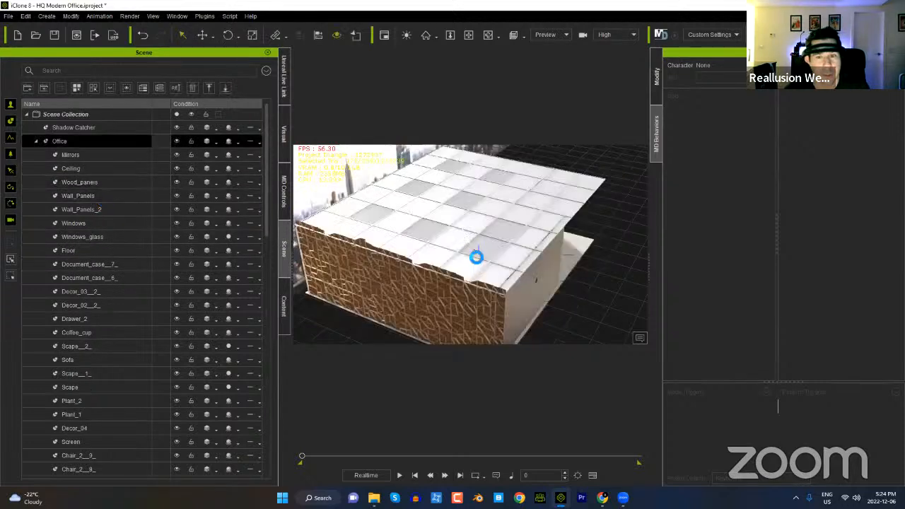
Step: Hide the office's Ceiling to expose the interior and delete it from the scene
click(588, 186)
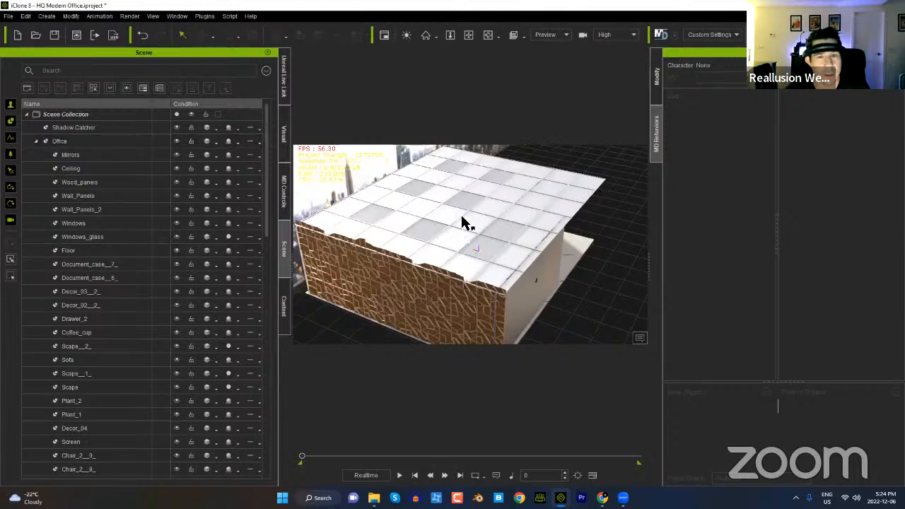
click(99, 308)
scroll(133, 317, down, 1)
click(88, 128)
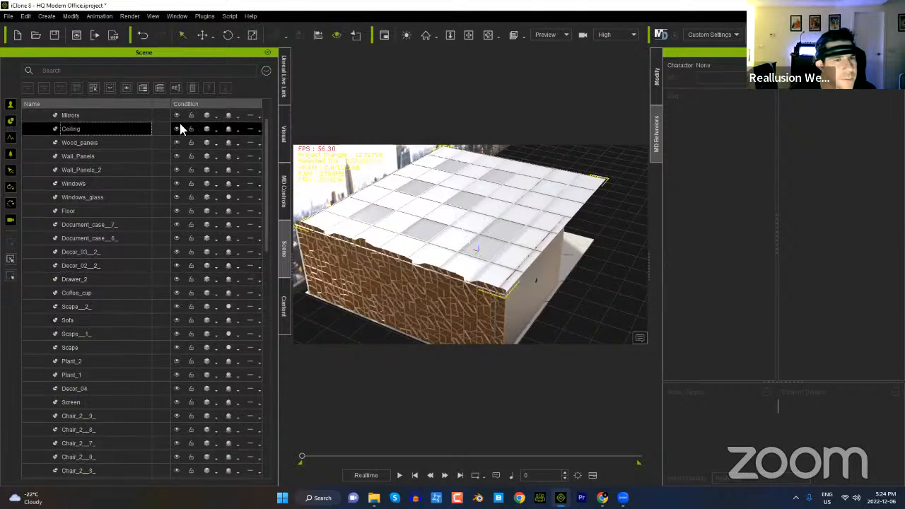
click(176, 128)
click(176, 128)
click(177, 128)
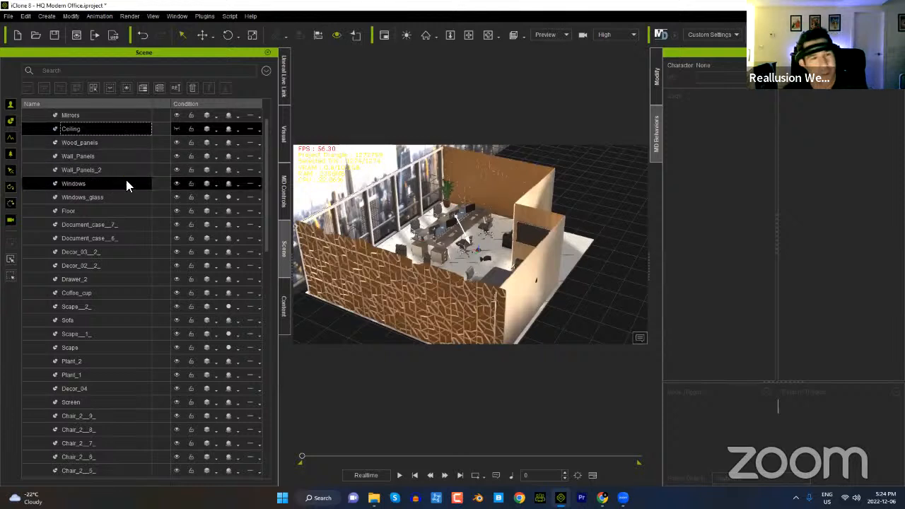
key(Delete)
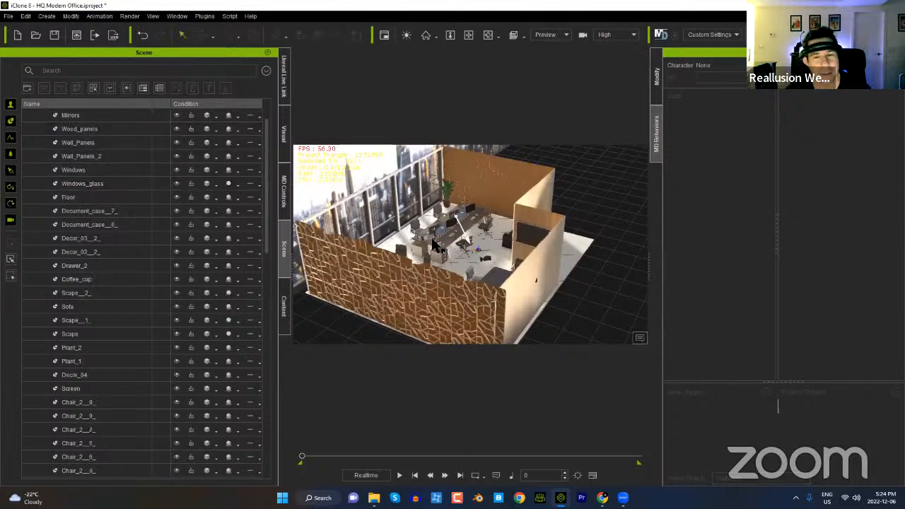
Step: Hide the Key light and delete Camera 2, Camera 3, Camera 4 and Camera from the office scene
mouse_move(475, 251)
right_down()
mouse_move(489, 308)
mouse_move(501, 286)
mouse_move(481, 319)
mouse_move(508, 295)
mouse_move(523, 261)
mouse_move(478, 252)
mouse_move(502, 278)
mouse_move(514, 252)
mouse_move(507, 234)
mouse_move(491, 249)
right_up()
scroll(473, 283, up, 3)
scroll(507, 279, up, 2)
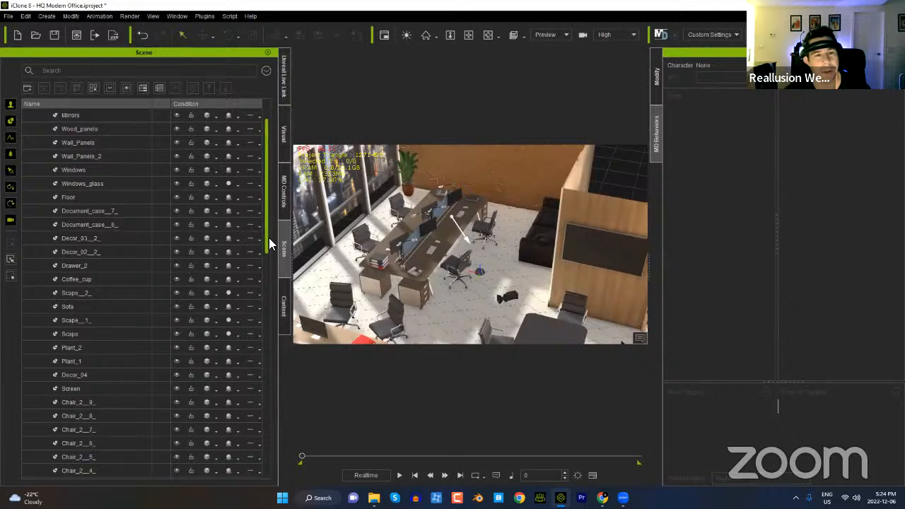
drag(268, 238, 243, 488)
drag(178, 389, 174, 424)
click(174, 426)
click(174, 437)
click(92, 425)
shift+click(76, 389)
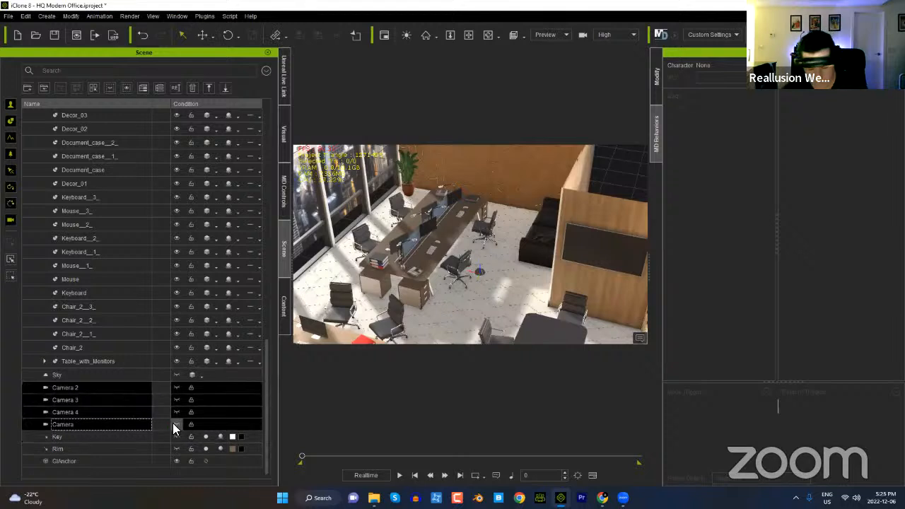
key(Delete)
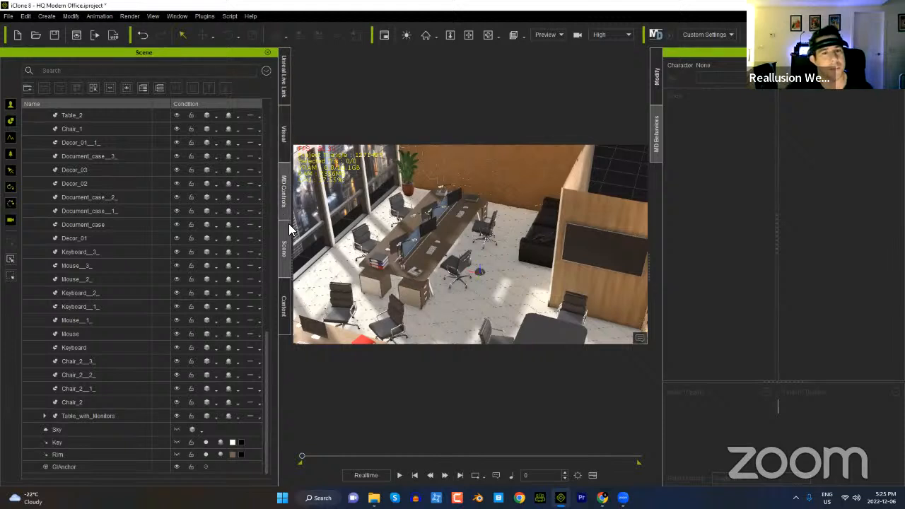
Step: Delete the chair beside the long desk and the near chair at the meeting table to clear floor space
click(284, 303)
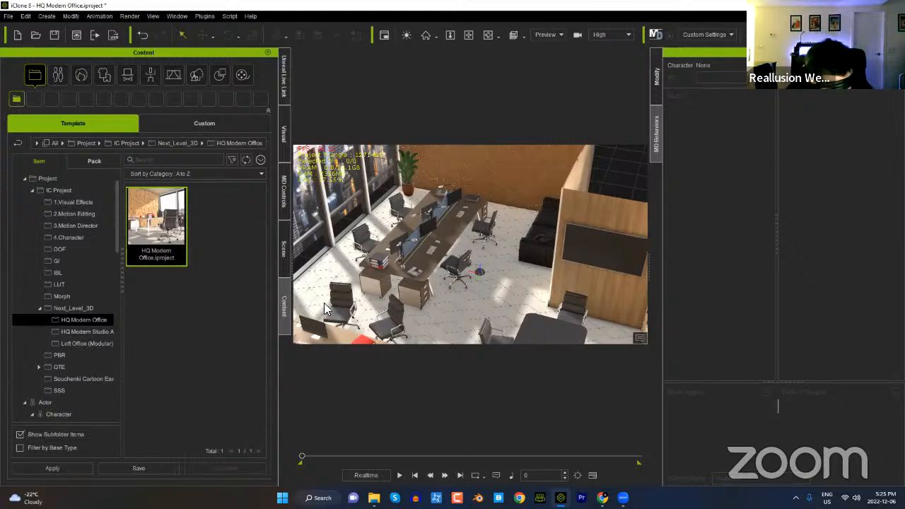
right_drag(473, 303, 453, 261)
click(416, 262)
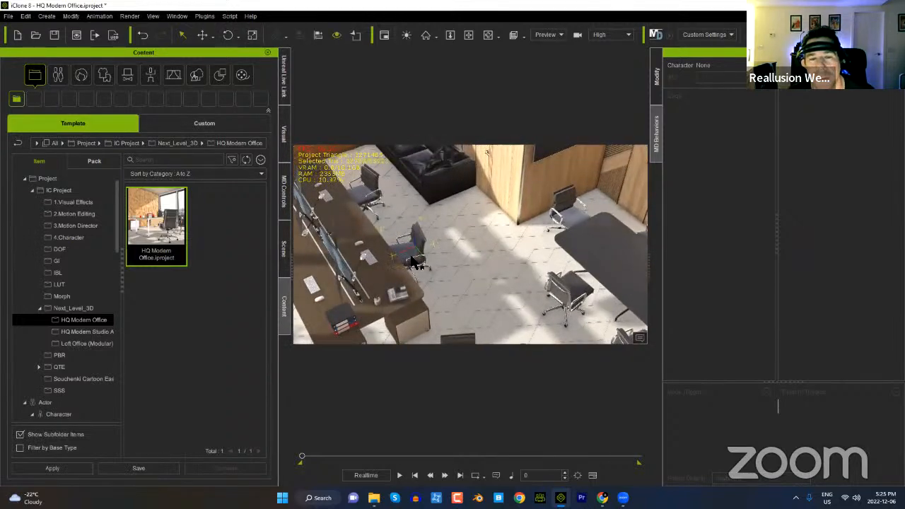
key(Delete)
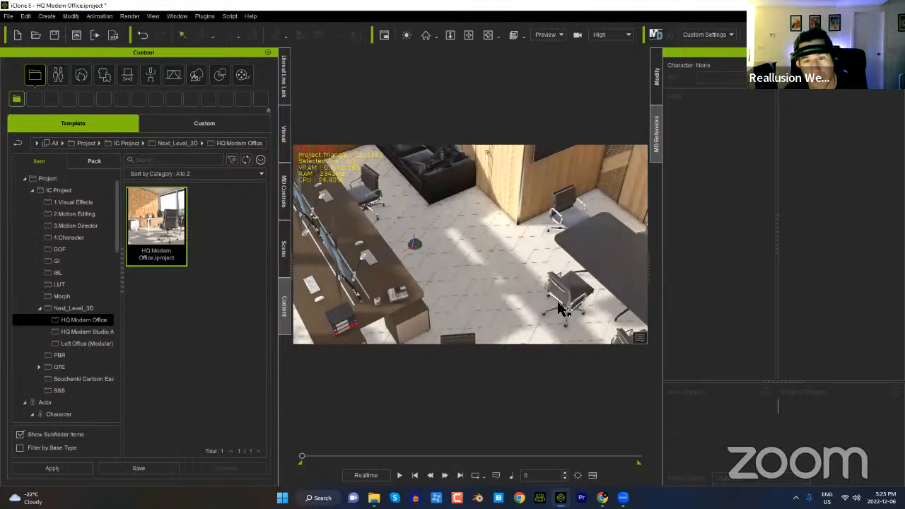
click(559, 307)
key(Delete)
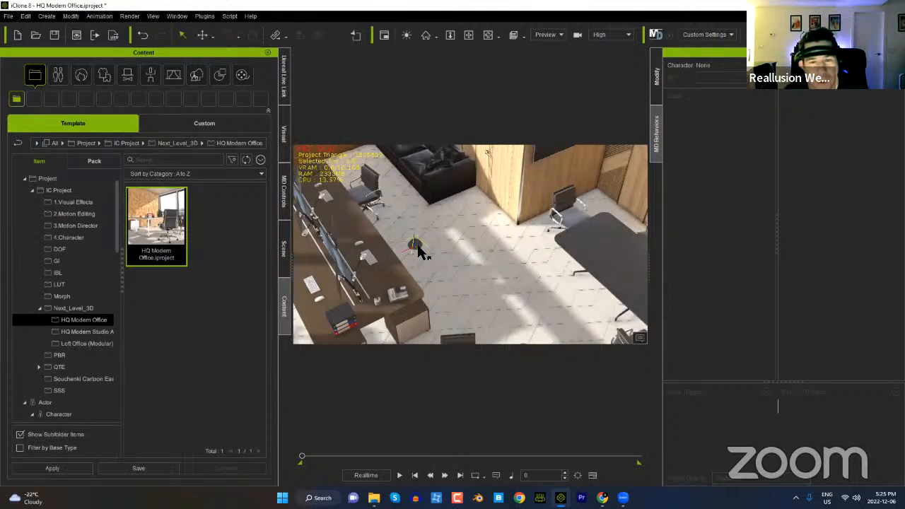
Step: Hide the CIAnchor object in the office scene
click(281, 252)
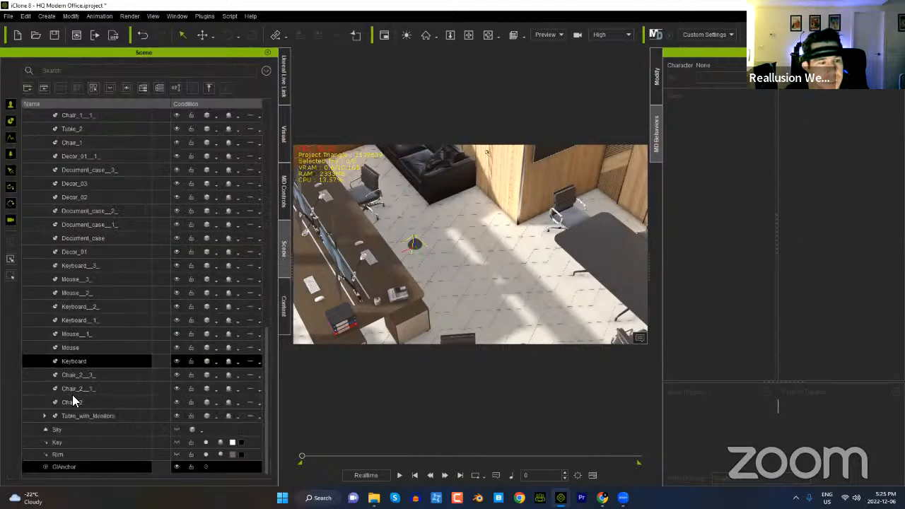
click(176, 467)
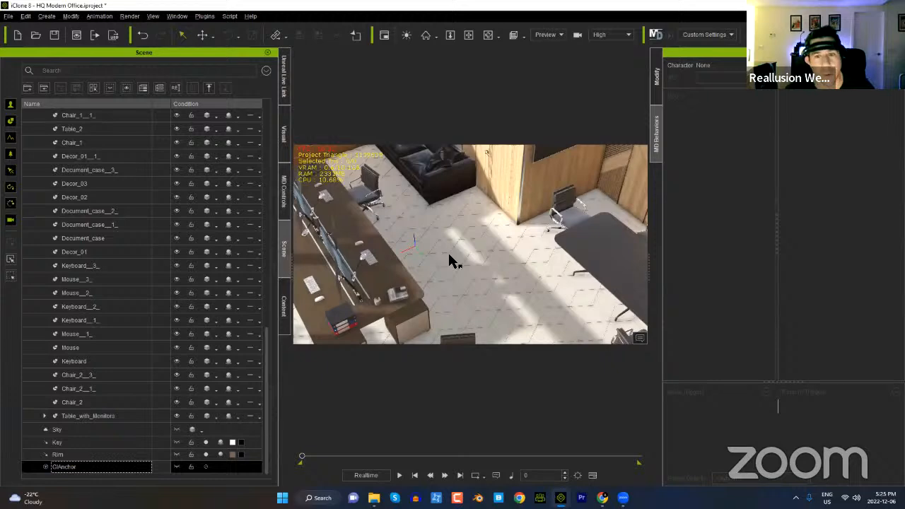
scroll(448, 250, down, 2)
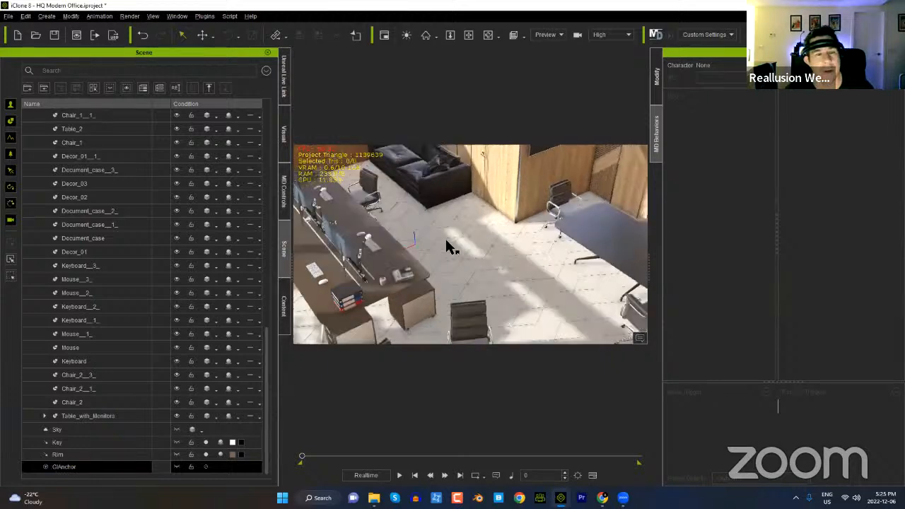
Step: Add the Business_M_0003 character from the Business actor library to the open floor between the long desk and the meeting table
click(285, 315)
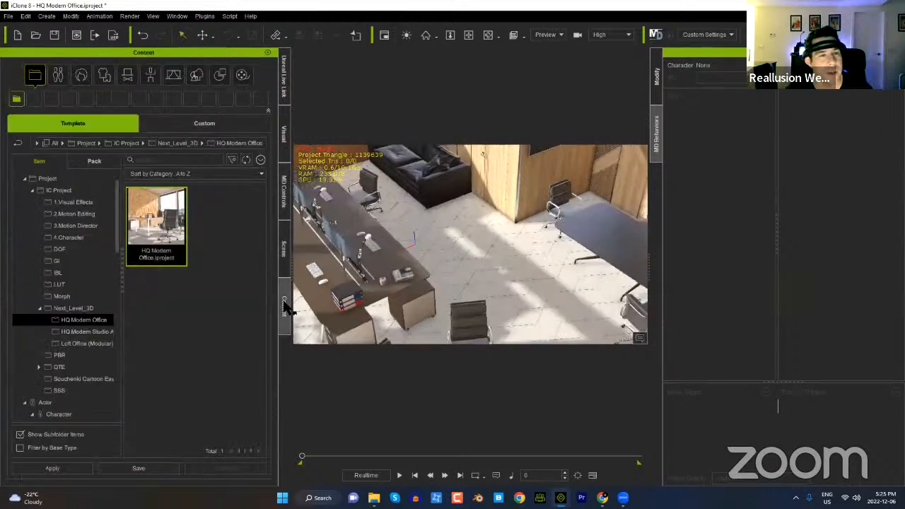
click(61, 77)
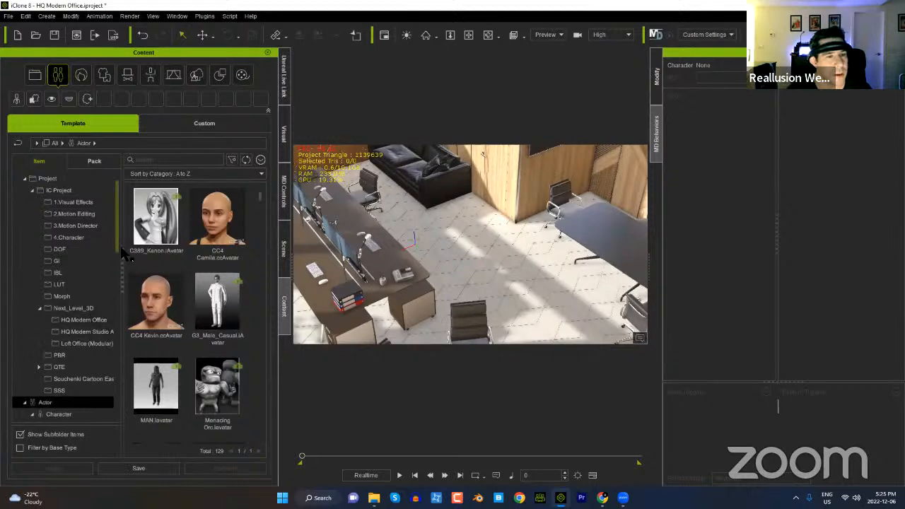
scroll(106, 275, down, 6)
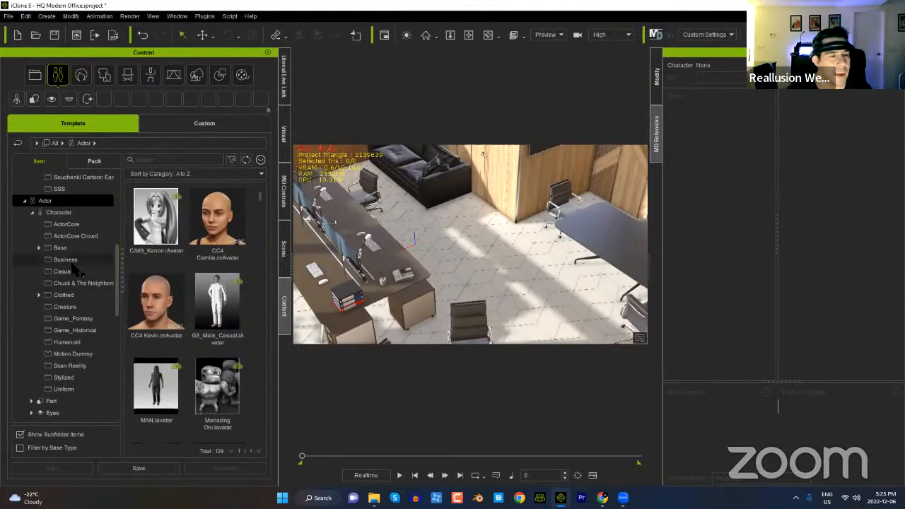
click(70, 261)
scroll(259, 234, down, 1)
drag(258, 242, 246, 365)
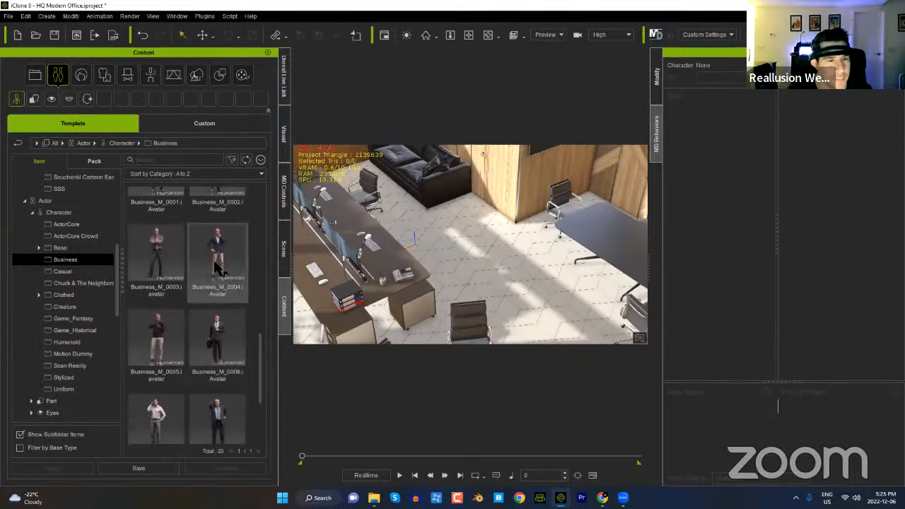
drag(162, 272, 462, 247)
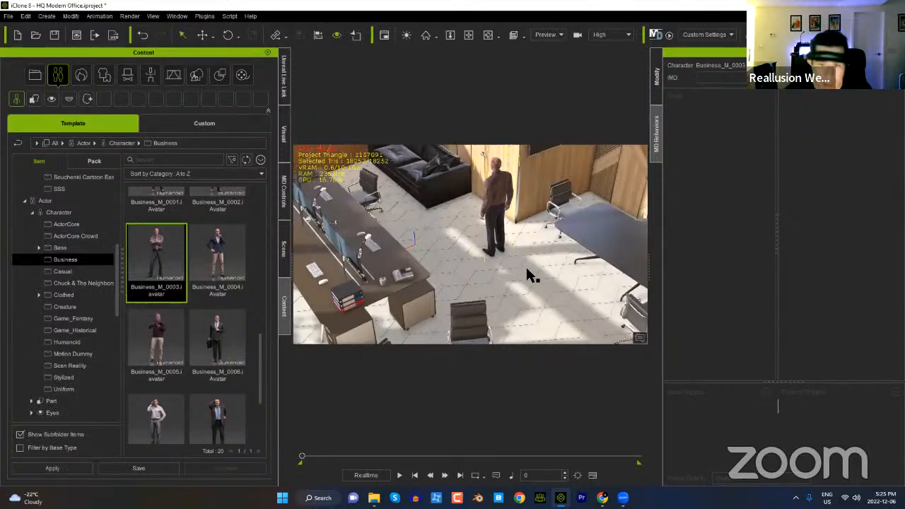
mouse_move(528, 264)
middle_down()
mouse_move(530, 253)
mouse_move(529, 275)
middle_up()
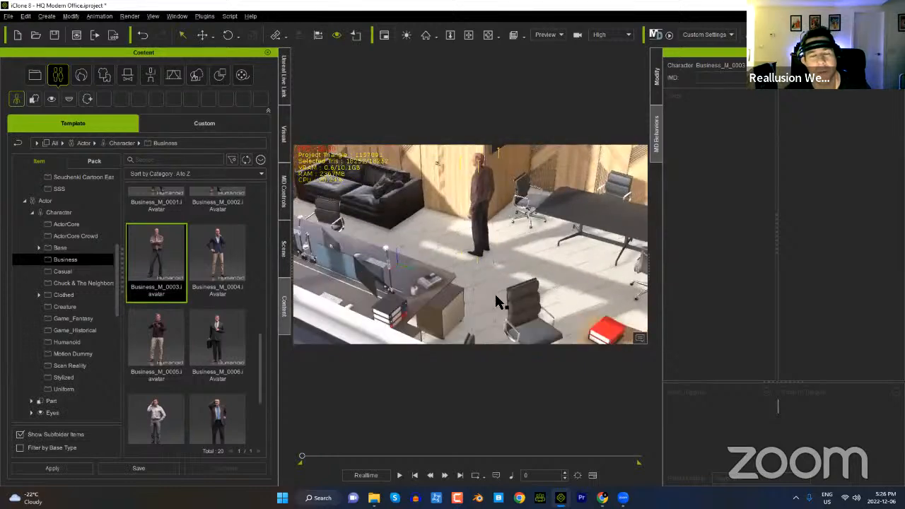
middle_drag(496, 303, 500, 302)
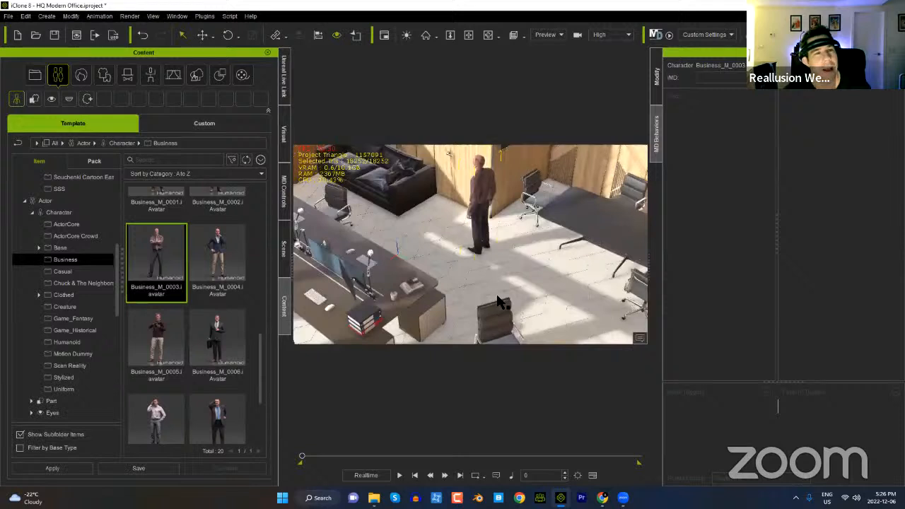
Step: Create a plane surface and scale it down to cover only part of the office floor
click(53, 19)
mouse_move(79, 43)
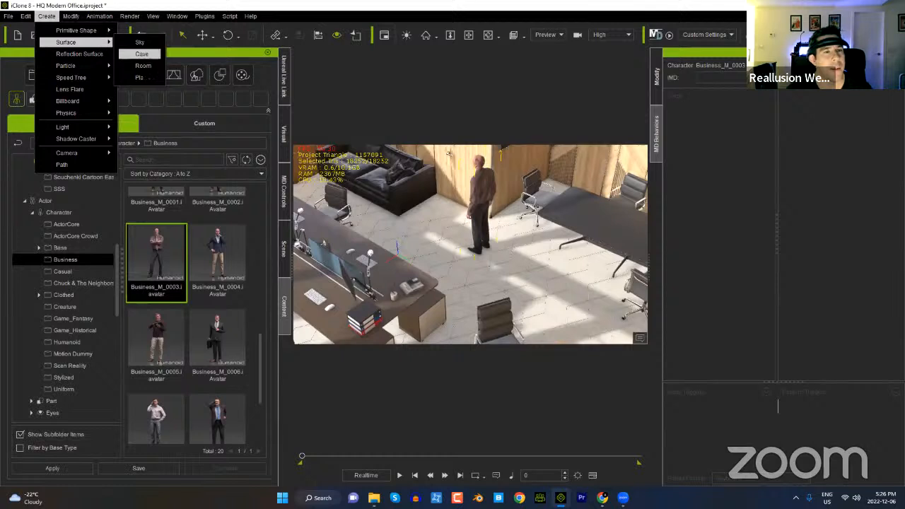
click(144, 79)
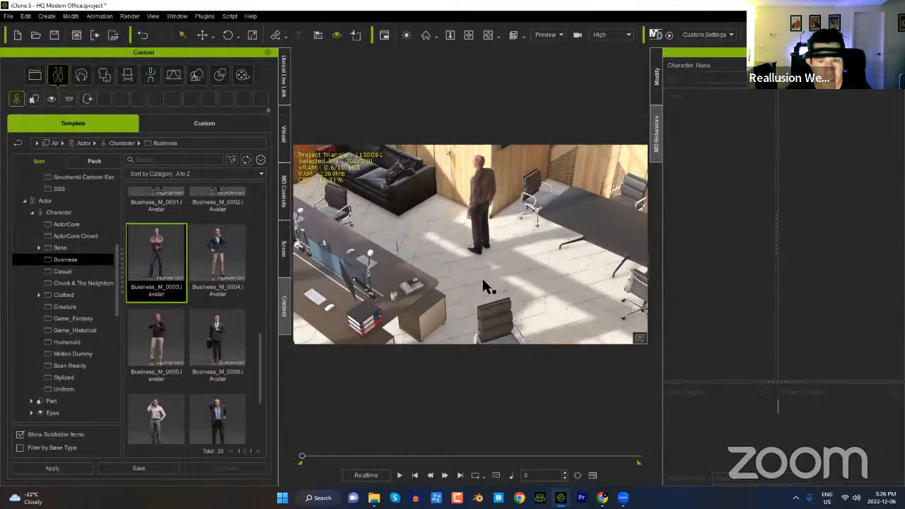
alt+right_drag(489, 199, 498, 292)
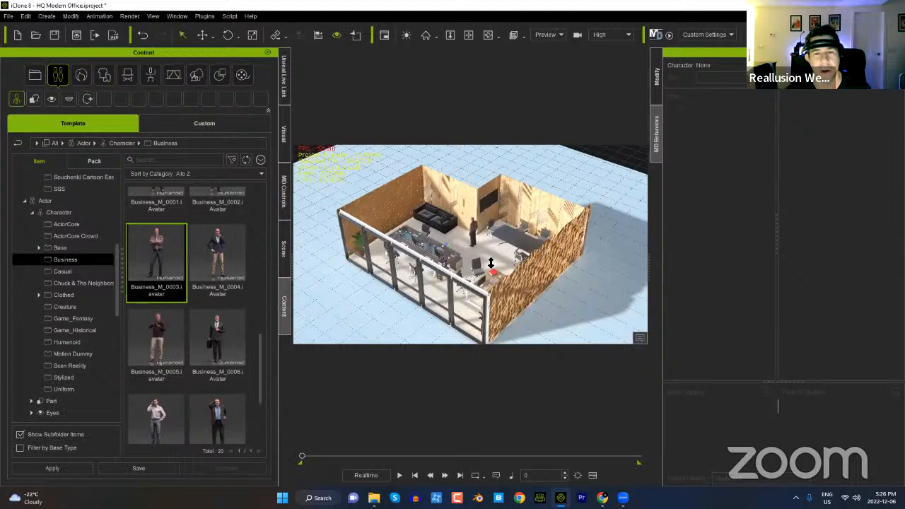
key(r)
drag(447, 248, 193, 445)
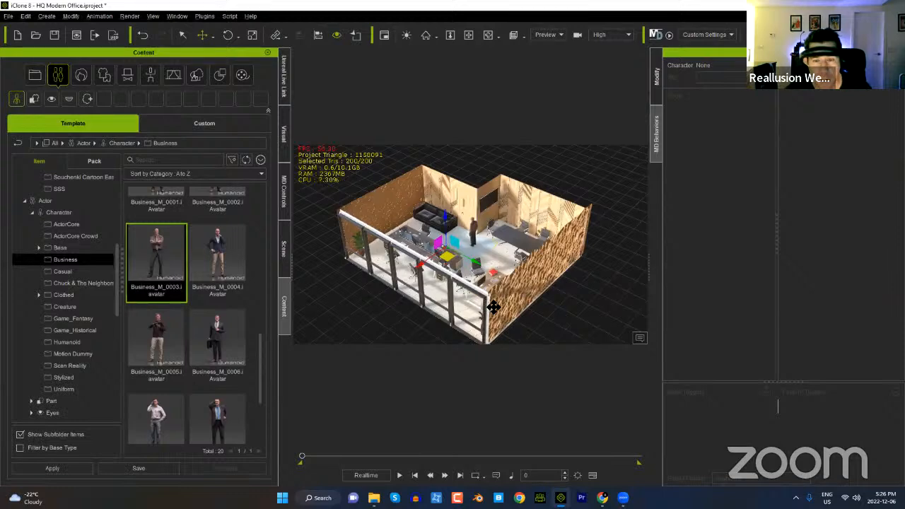
Step: Move the plane out from under the long desk onto the open floor beneath the character
scroll(481, 256, up, 5)
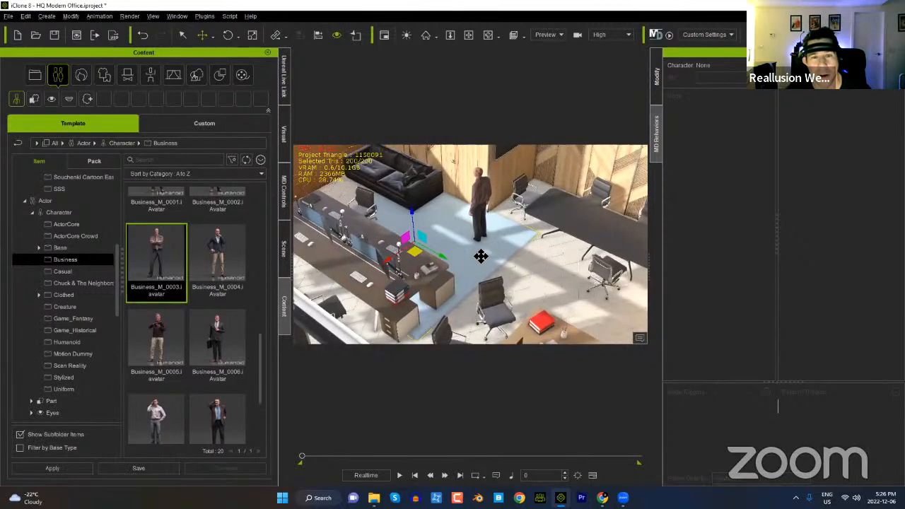
middle_drag(481, 256, 481, 236)
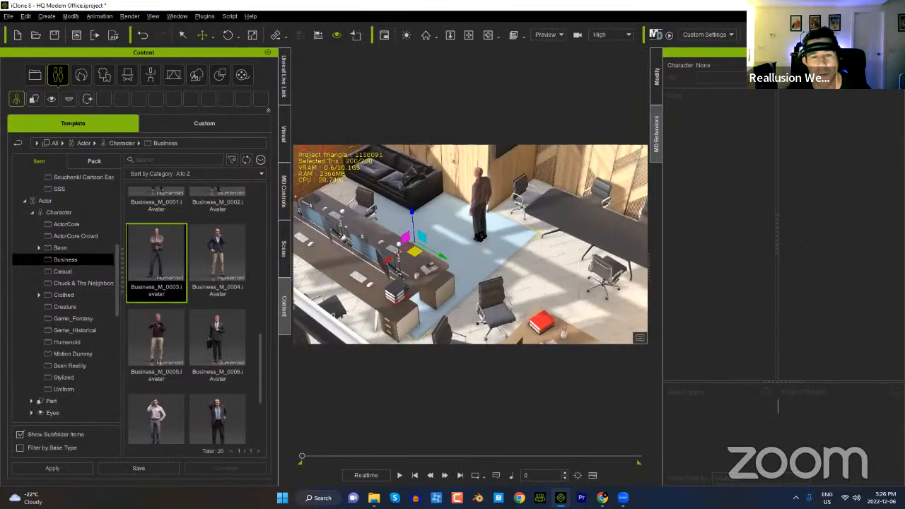
right_drag(481, 236, 458, 242)
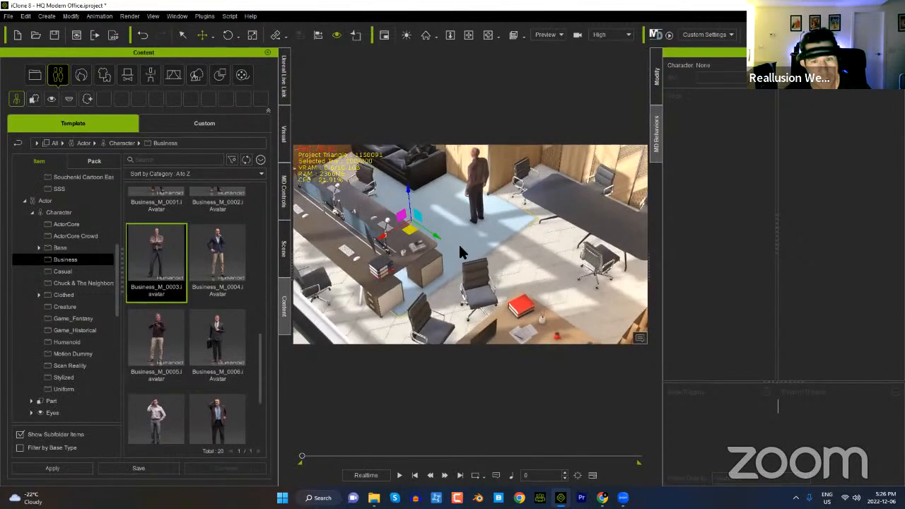
key(r)
drag(382, 236, 473, 237)
key(w)
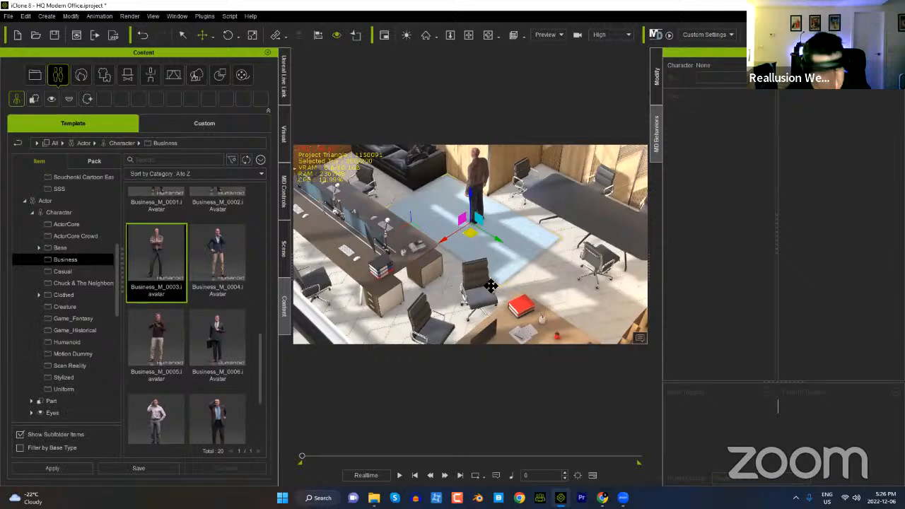
Step: Select the businessman character and open the Pedestrian Actions folder of the Motion Director animations
right_drag(520, 293, 515, 175)
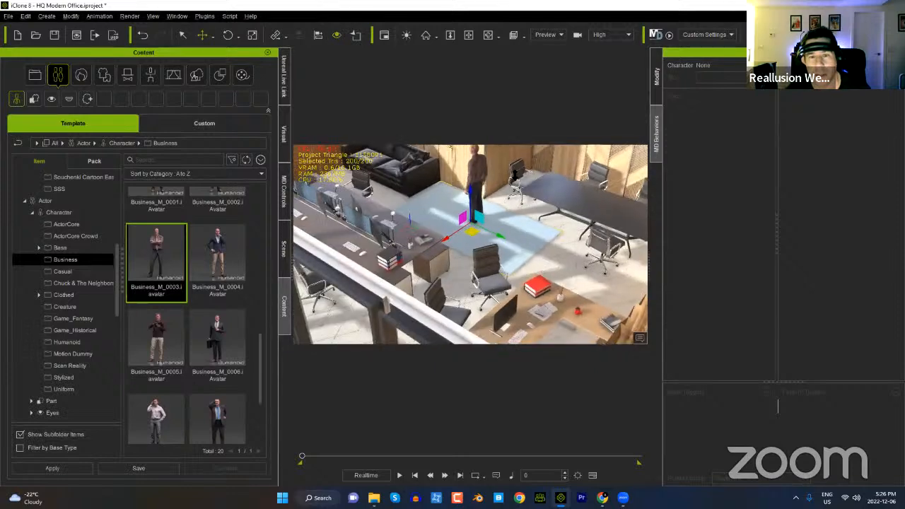
scroll(515, 177, up, 4)
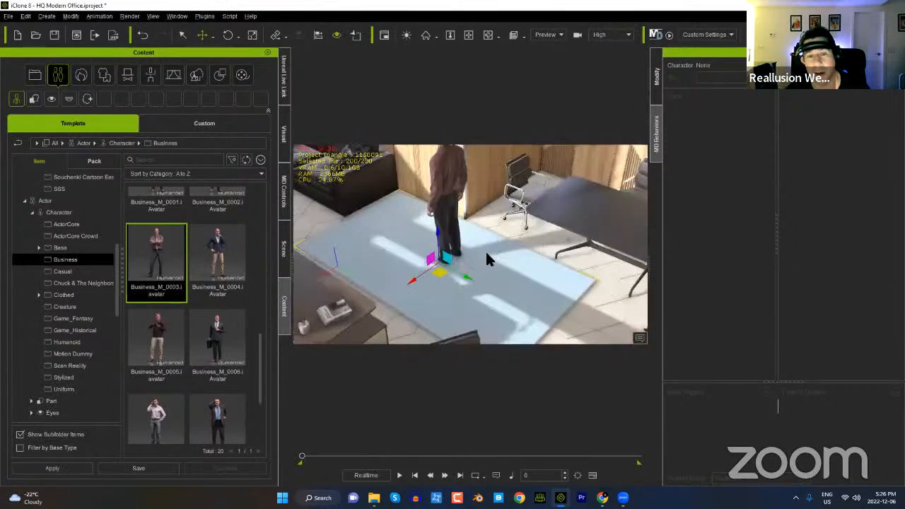
scroll(485, 219, down, 2)
scroll(483, 215, up, 2)
scroll(482, 247, down, 2)
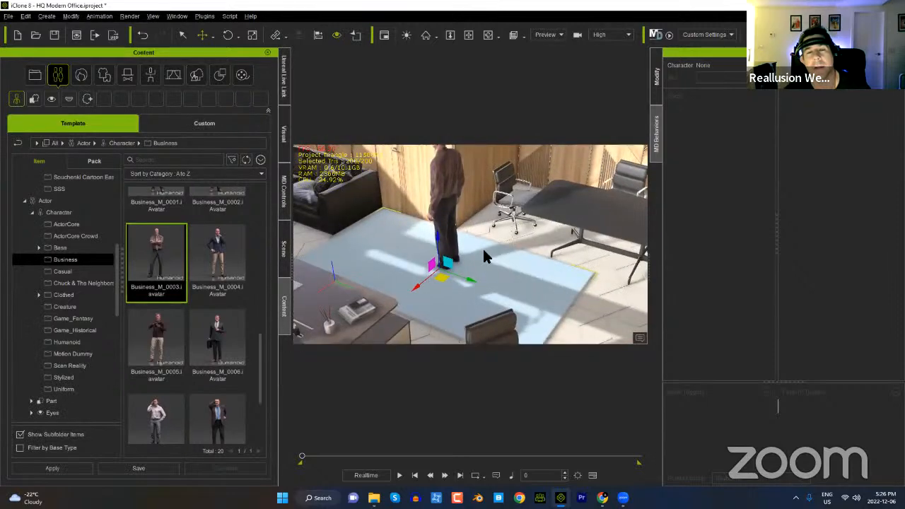
scroll(490, 305, down, 2)
click(451, 212)
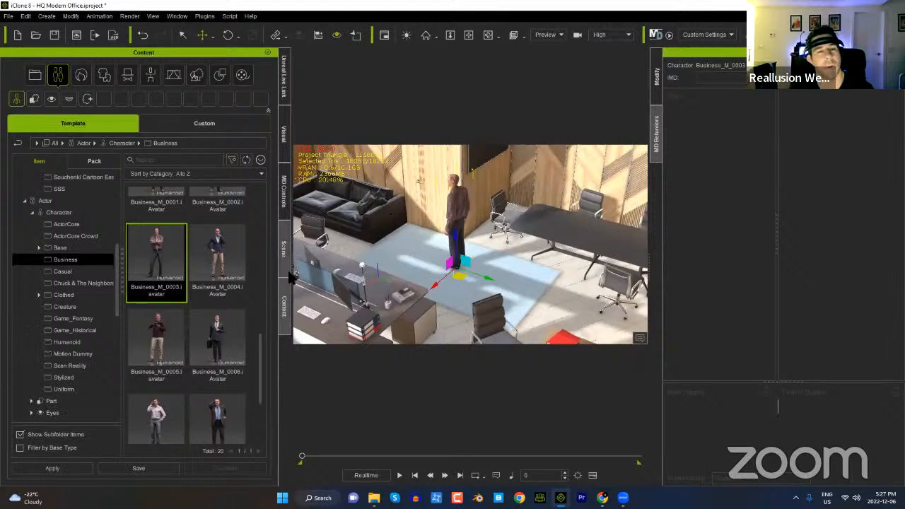
click(149, 77)
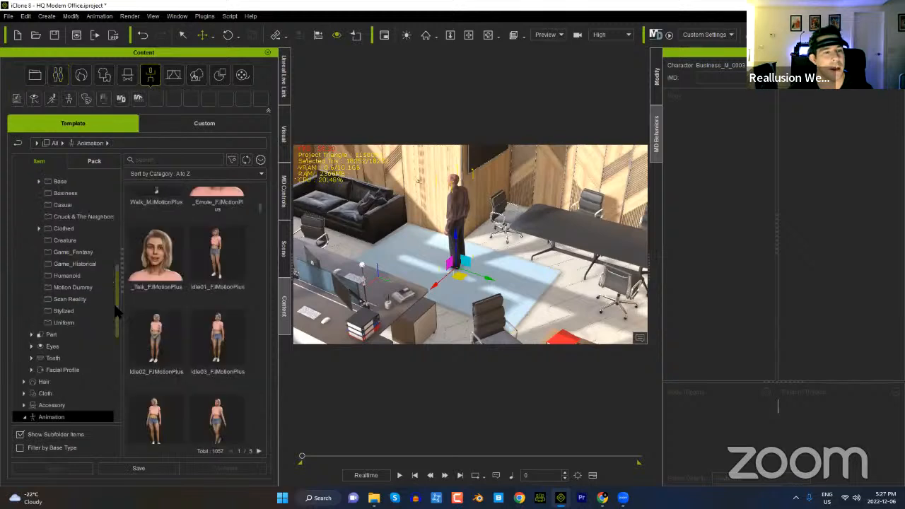
scroll(120, 318, down, 5)
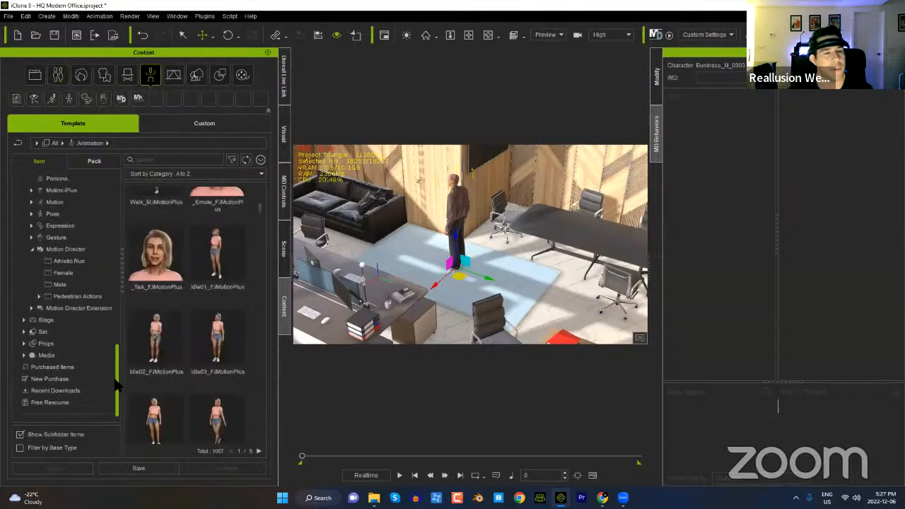
click(65, 316)
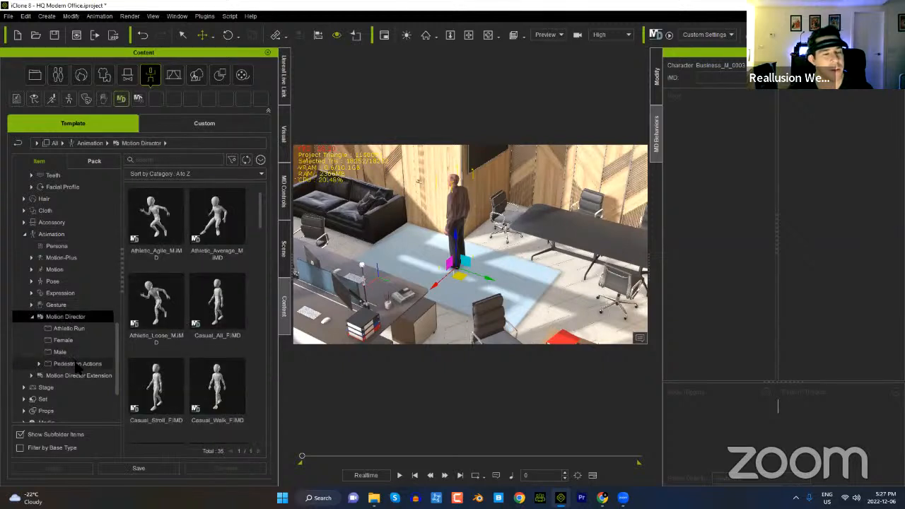
click(78, 363)
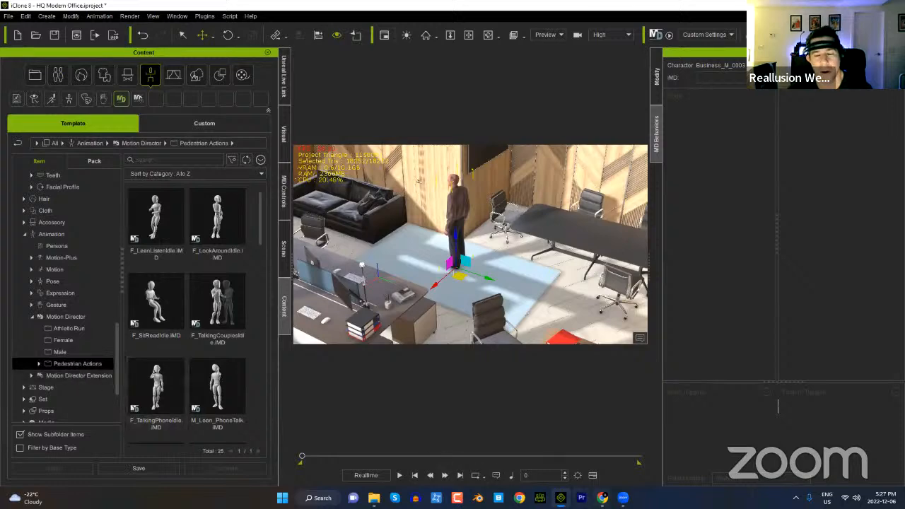
Step: Switch to the Reallusion Content Store in Chrome, return to the Motion Director listing and open the Pedestrian Actions pack
mouse_move(602, 498)
click(573, 431)
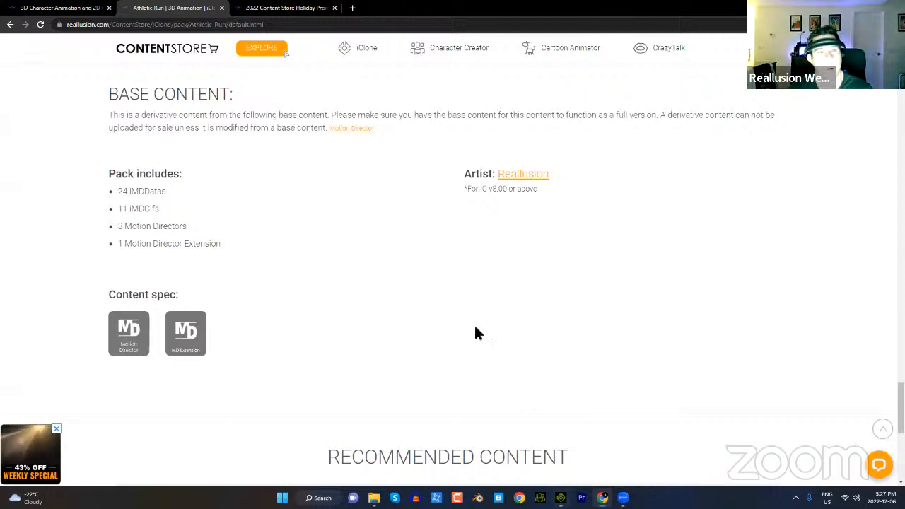
click(9, 25)
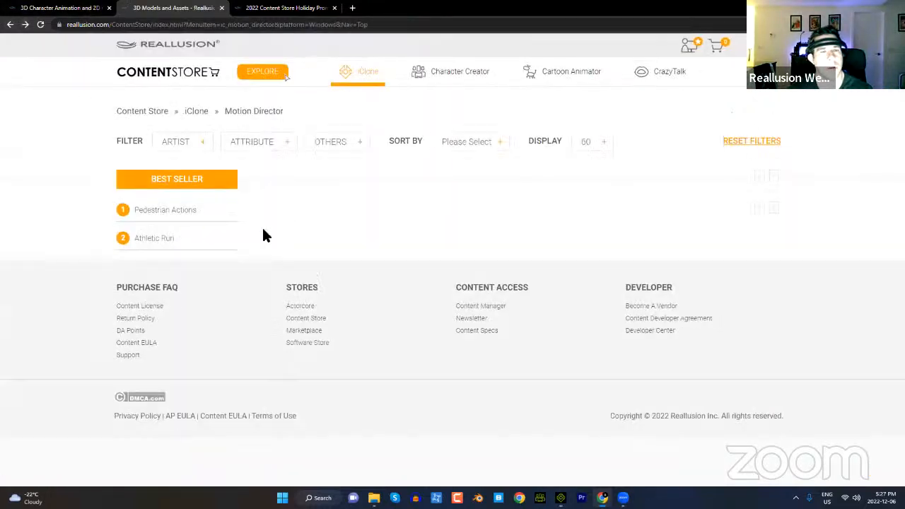
scroll(469, 300, down, 5)
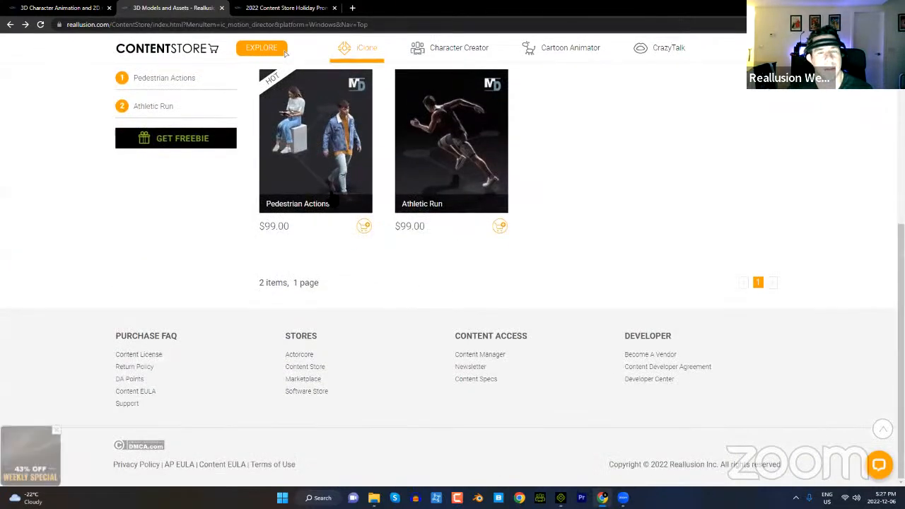
click(315, 140)
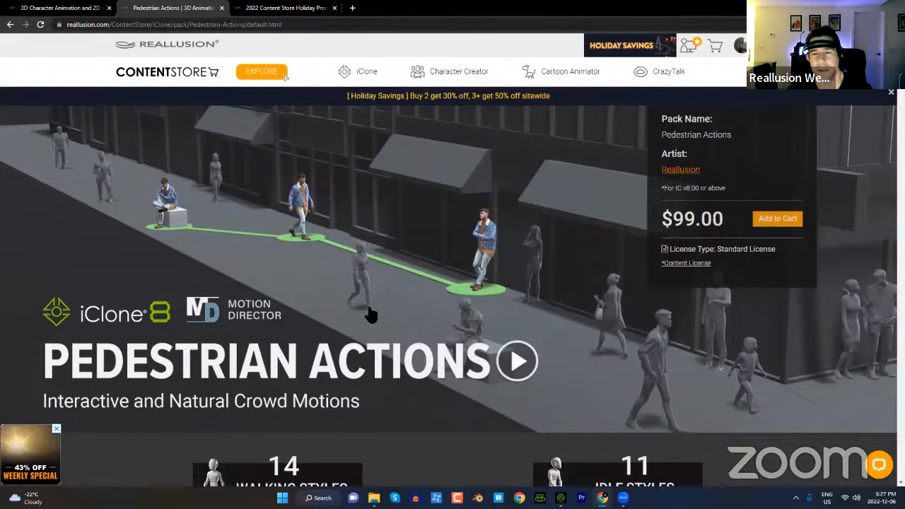
Step: Examine the Pedestrian Actions page's sections on walking styles, manual device control, auto animation and idle motions
scroll(356, 309, down, 5)
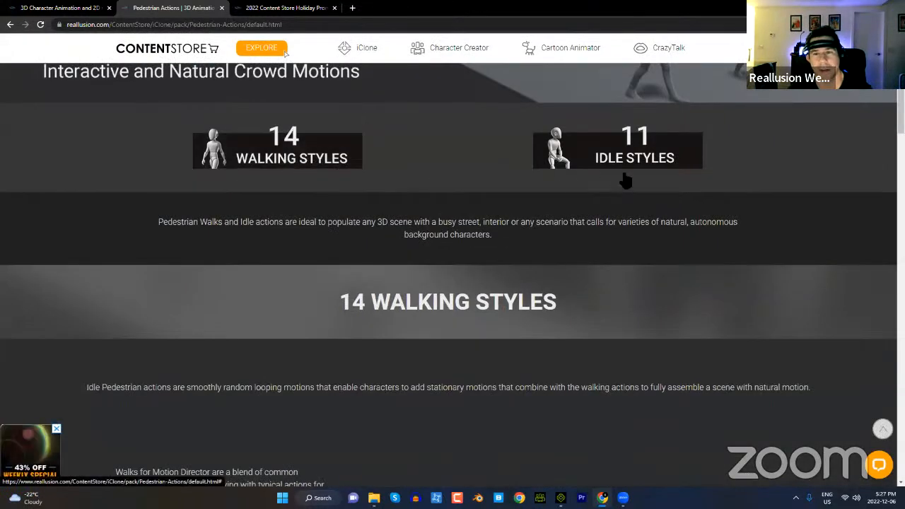
scroll(549, 241, down, 4)
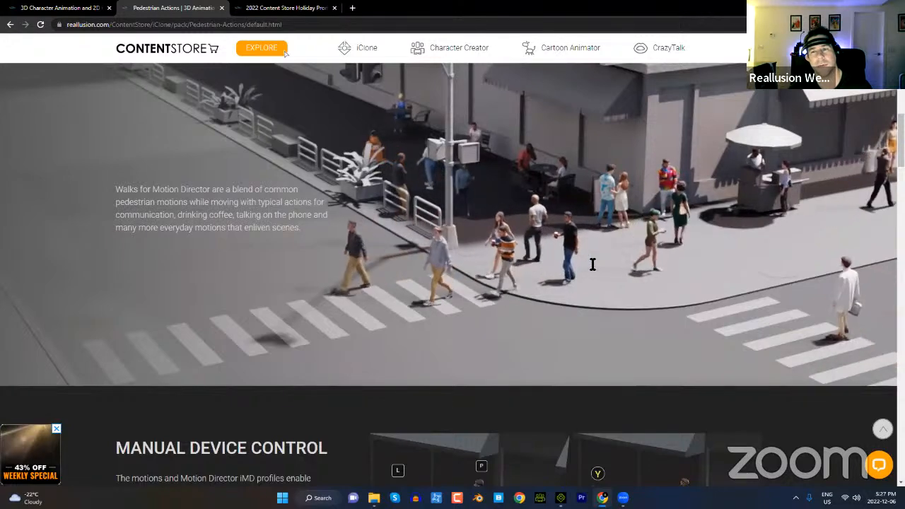
scroll(569, 286, down, 4)
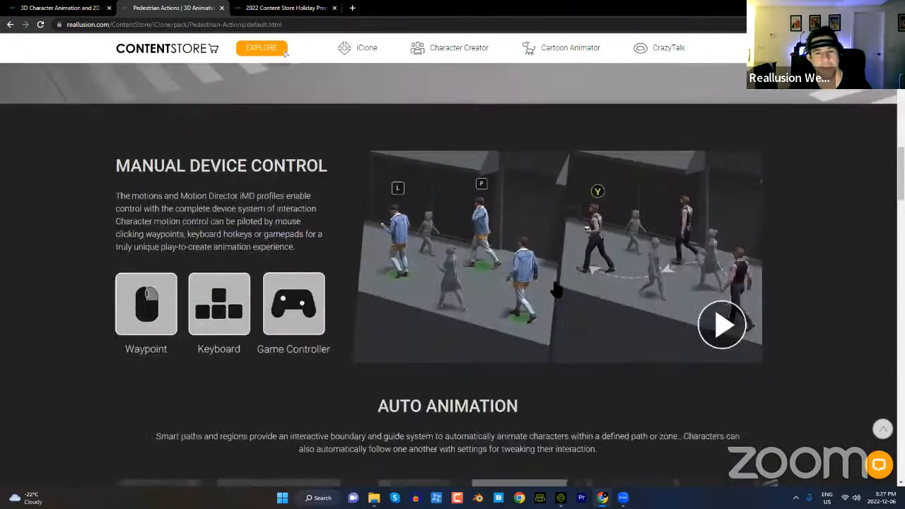
scroll(545, 324, down, 7)
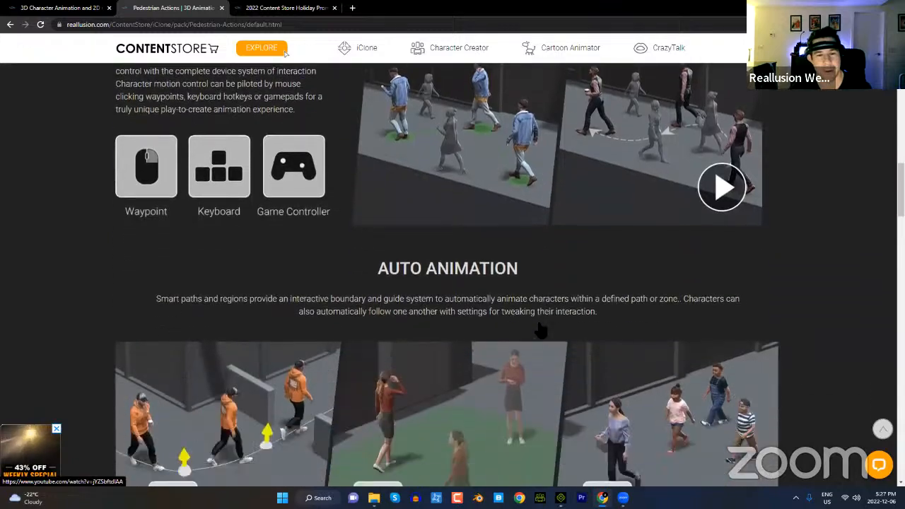
scroll(531, 331, down, 14)
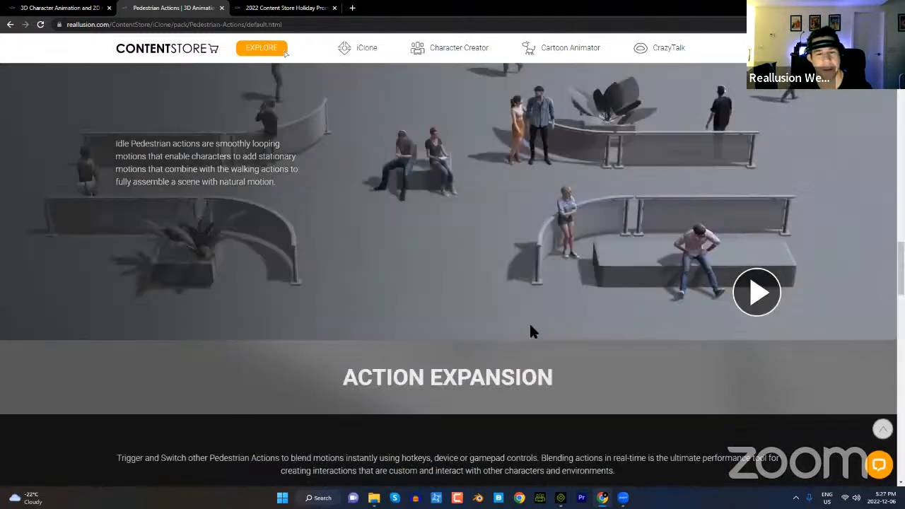
Step: Examine the Pedestrian Actions page's action expansion chart and the list of what the pack includes
scroll(517, 341, down, 5)
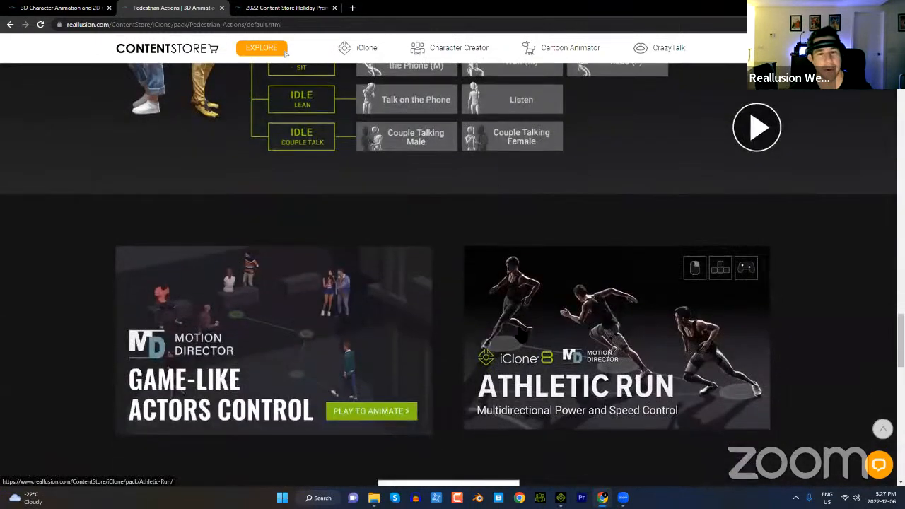
scroll(506, 333, down, 3)
scroll(504, 332, down, 4)
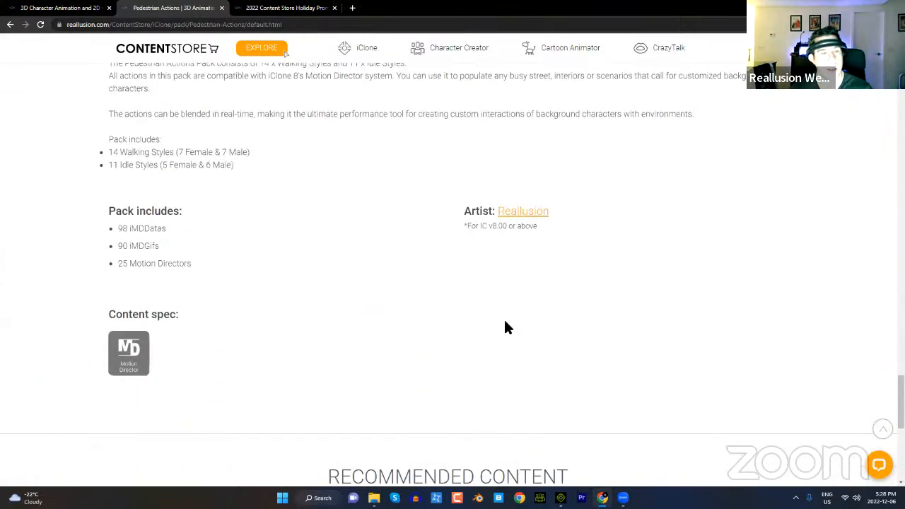
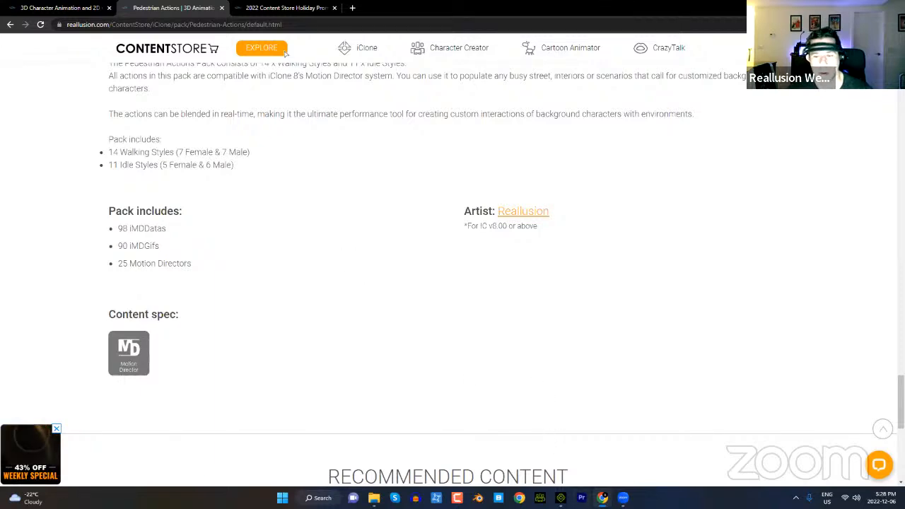
Step: Switch to iClone and expand the Idle Styles and Walk Styles subfolders of Pedestrian Actions
click(561, 498)
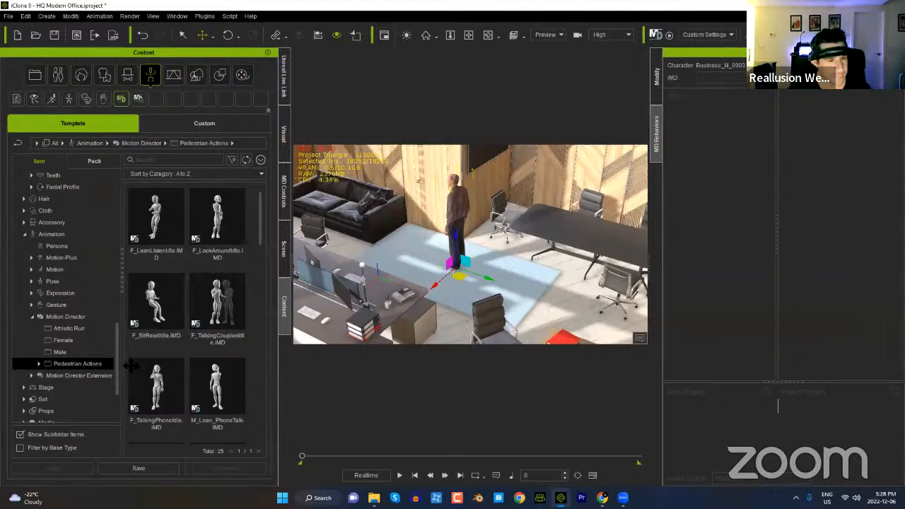
scroll(69, 347, down, 2)
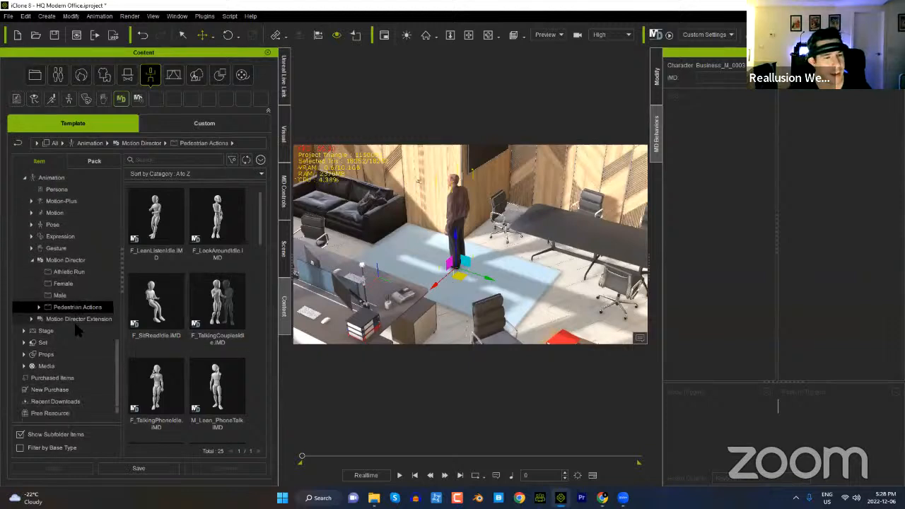
click(39, 307)
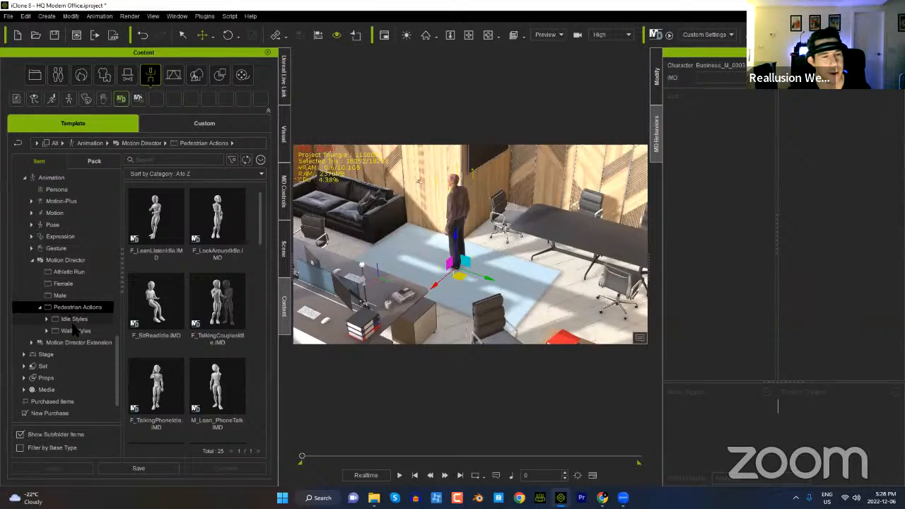
click(46, 319)
scroll(51, 347, down, 4)
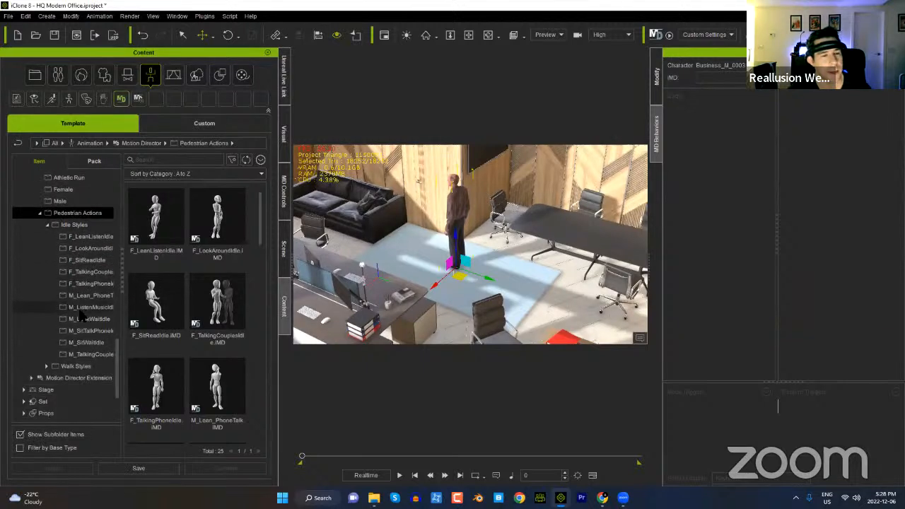
click(48, 338)
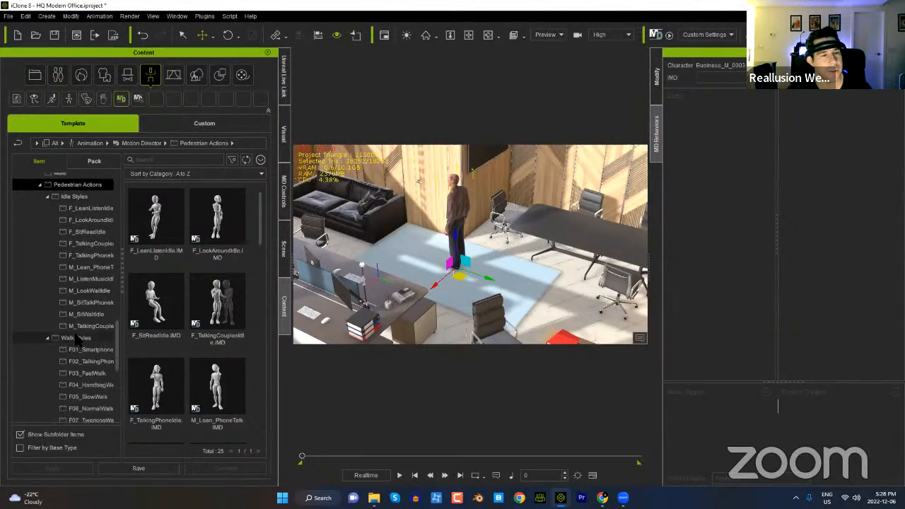
scroll(76, 340, down, 1)
scroll(81, 333, down, 3)
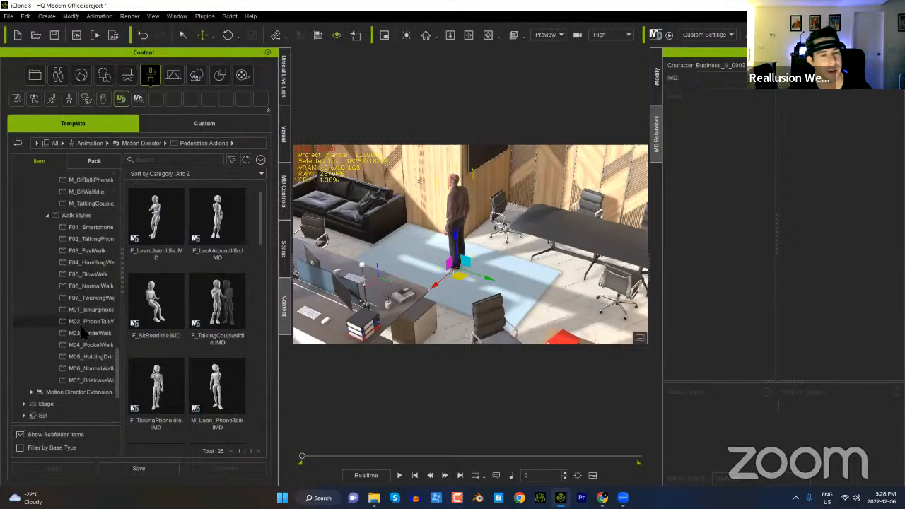
Step: Widen the content folder tree so the full walk style names fit, keeping the content library moderately wide beside the viewport
drag(121, 276, 128, 278)
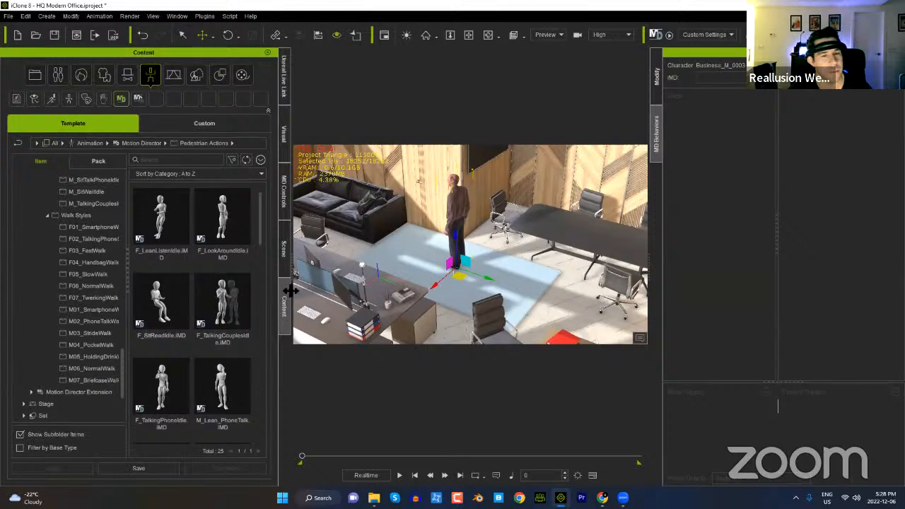
drag(296, 271, 345, 274)
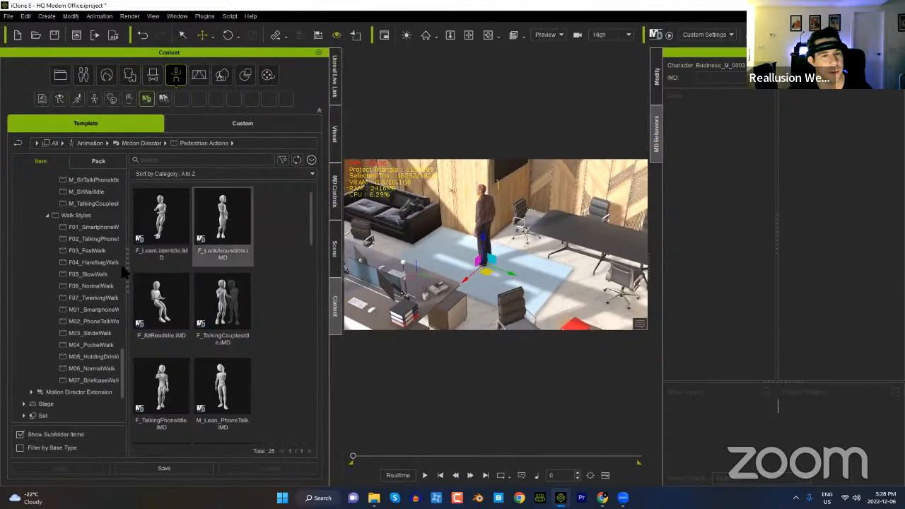
mouse_move(128, 276)
mouse_down()
mouse_move(182, 265)
mouse_move(129, 271)
mouse_move(145, 264)
mouse_move(139, 271)
mouse_up()
drag(345, 273, 305, 265)
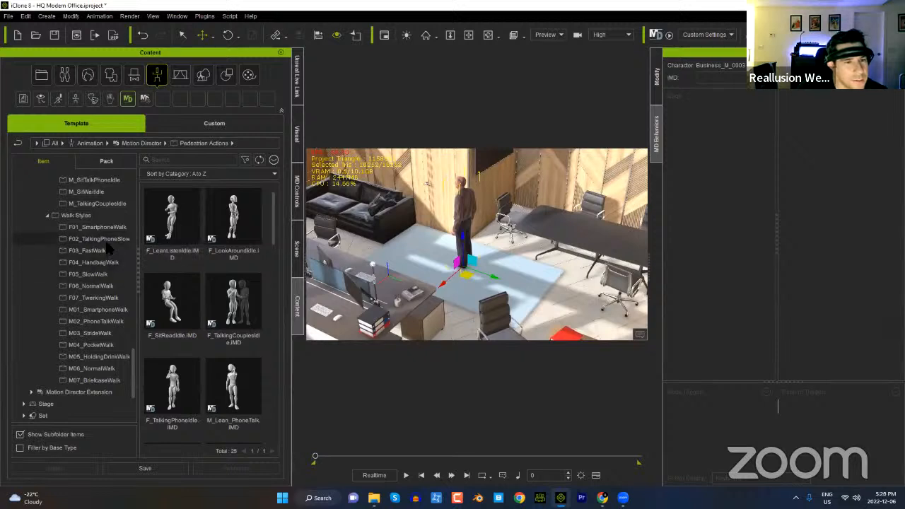
Step: View the F02_TalkingPhoneSlowWalk and F07_TwerkingWalk folders, ending in the M02_PhoneTalkWalk folder of Walk Styles
click(43, 239)
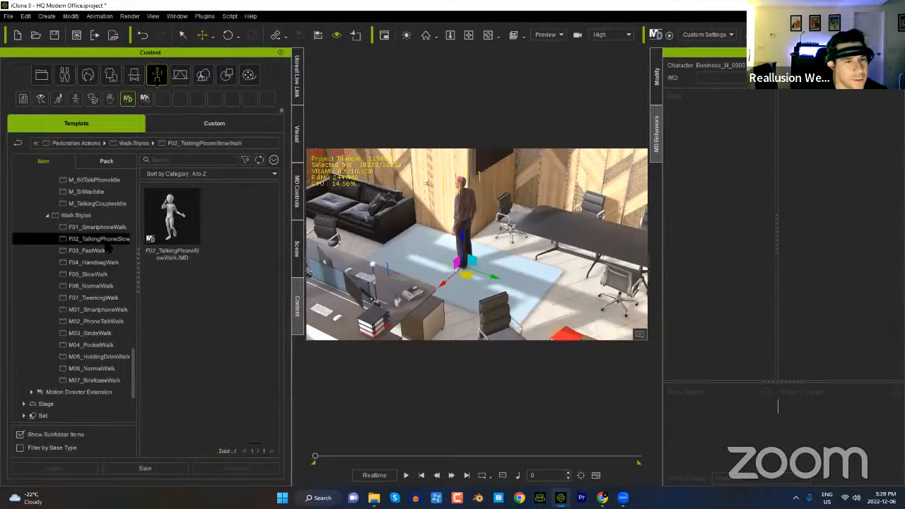
click(91, 300)
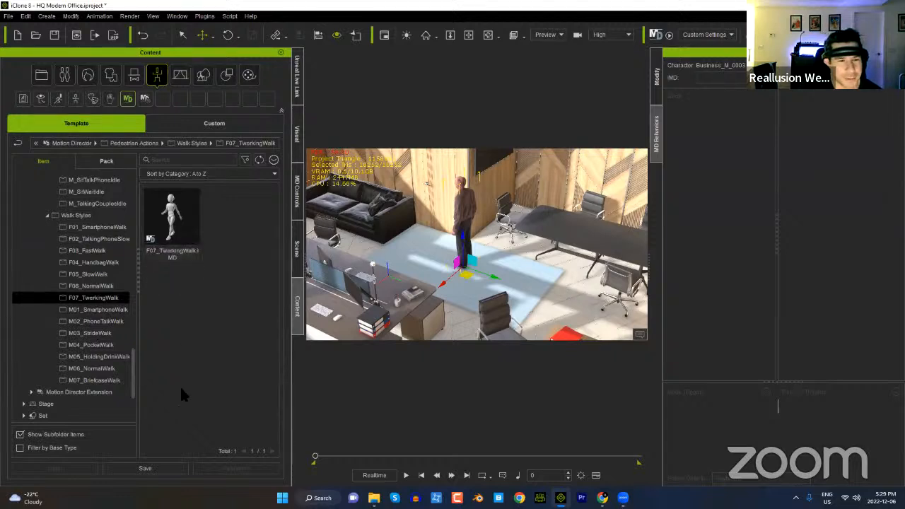
click(113, 322)
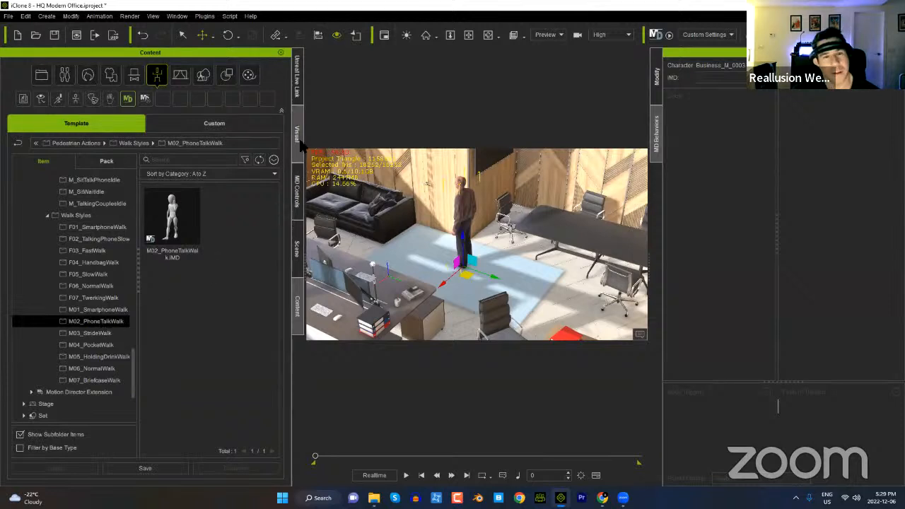
Step: Check the businessman's Motion Director character settings and apply the M02_PhoneTalkWalk behavior to him
click(297, 192)
click(68, 70)
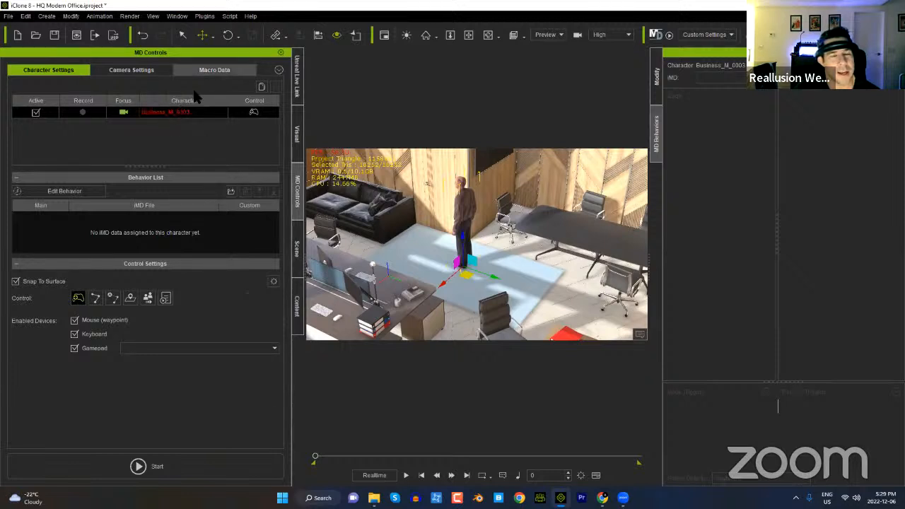
click(297, 306)
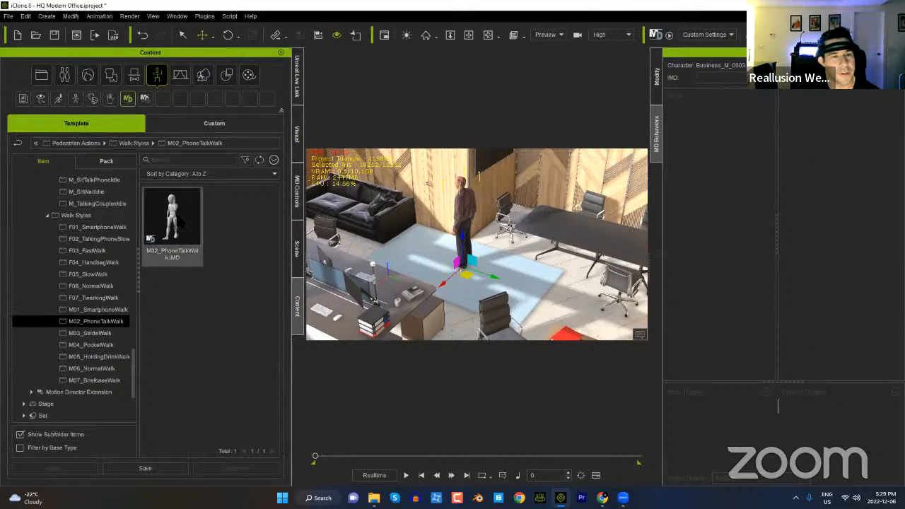
double_click(177, 221)
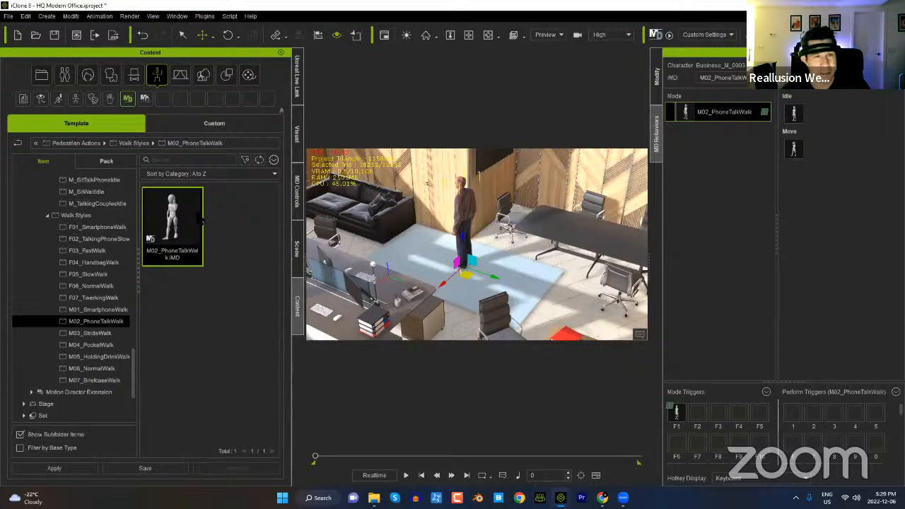
Step: Set the businessman's Motion Director control to the automatic zone mode and pick the floor plane as his zone
click(297, 192)
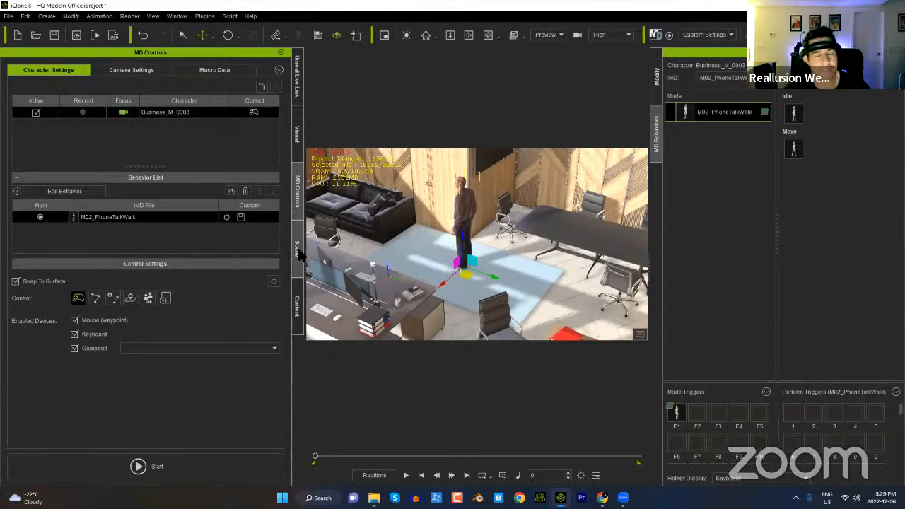
click(131, 299)
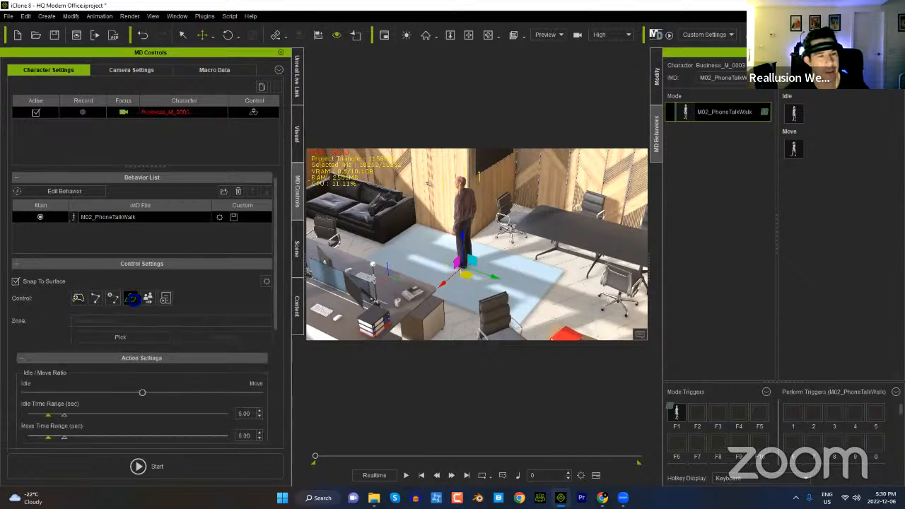
click(120, 338)
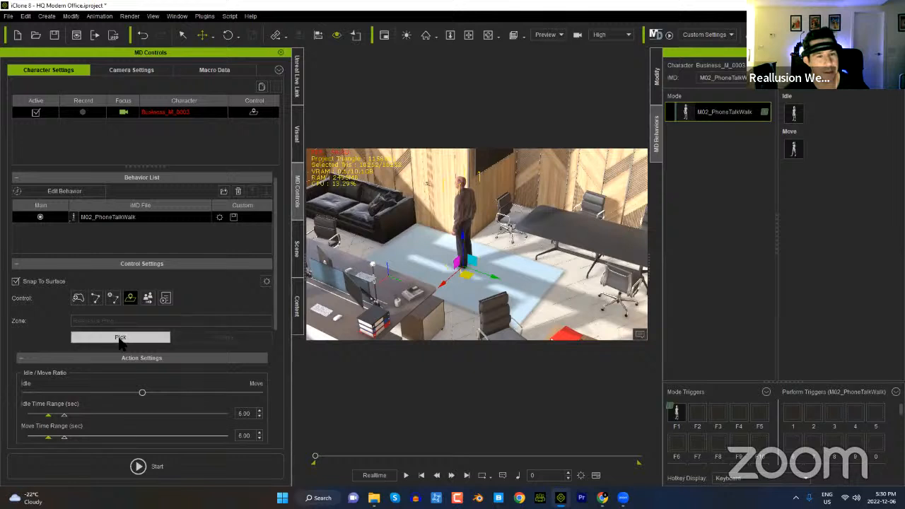
click(522, 283)
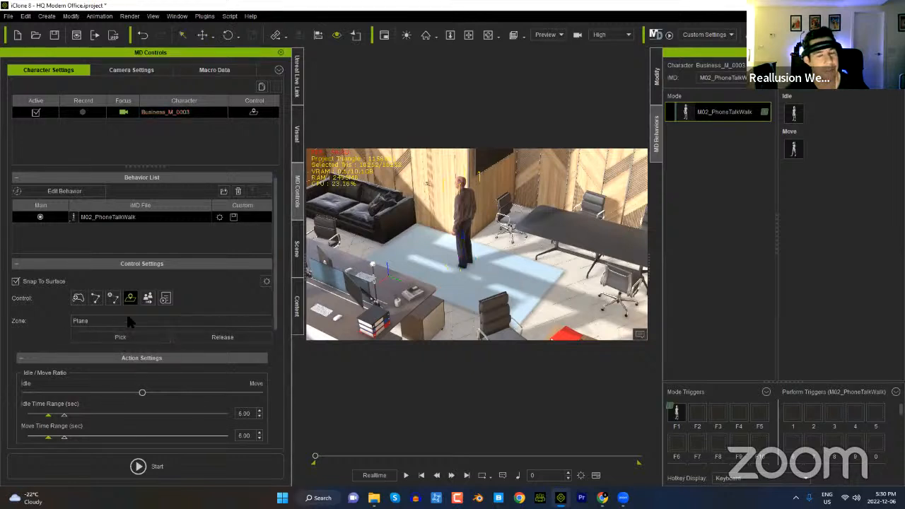
Step: Raise the Idle / Move Ratio in the zone's action settings to about three-quarters of the way towards Move
drag(269, 260, 274, 363)
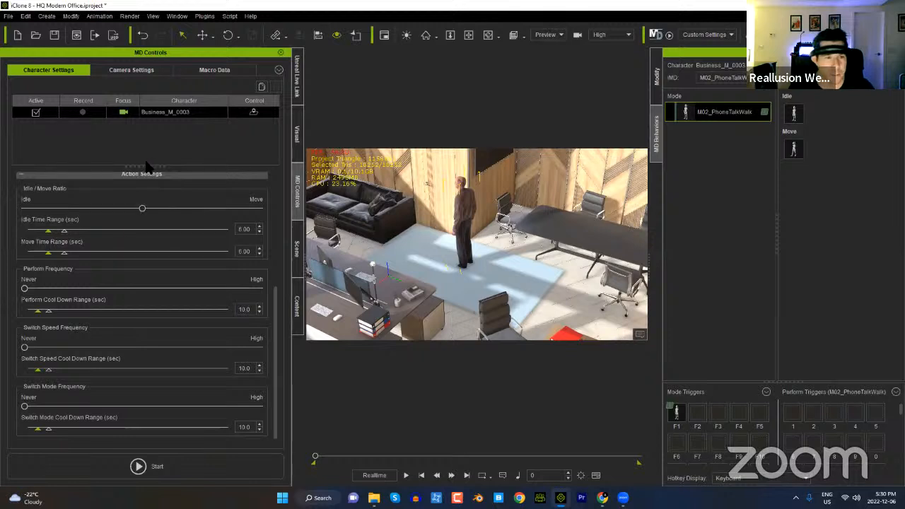
drag(142, 211, 201, 209)
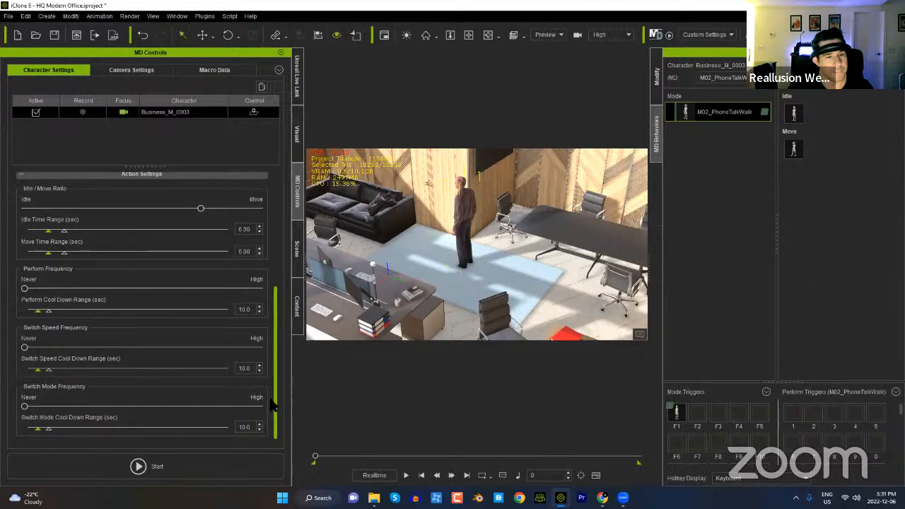
scroll(275, 399, up, 3)
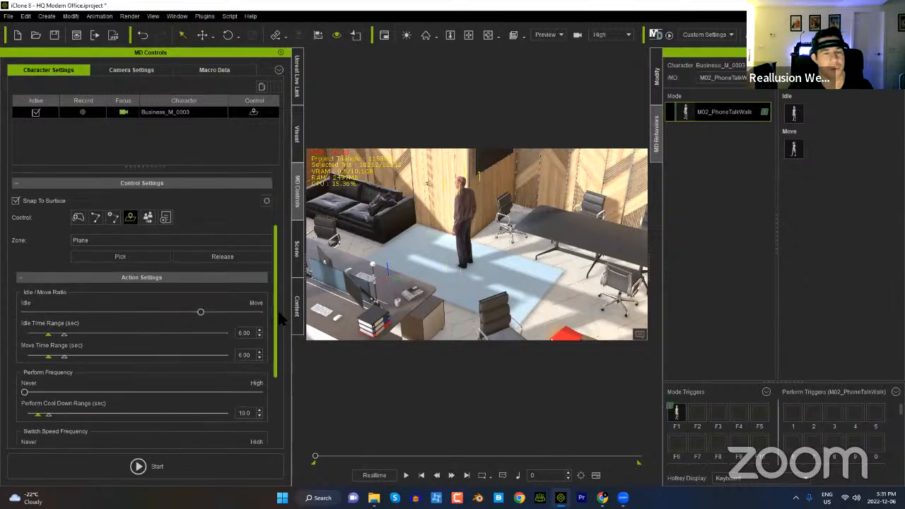
scroll(279, 319, down, 1)
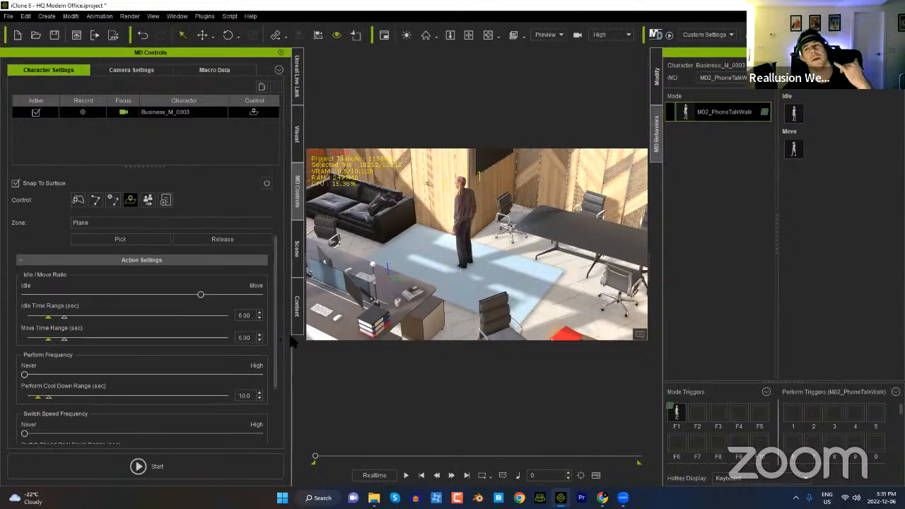
mouse_move(802, 122)
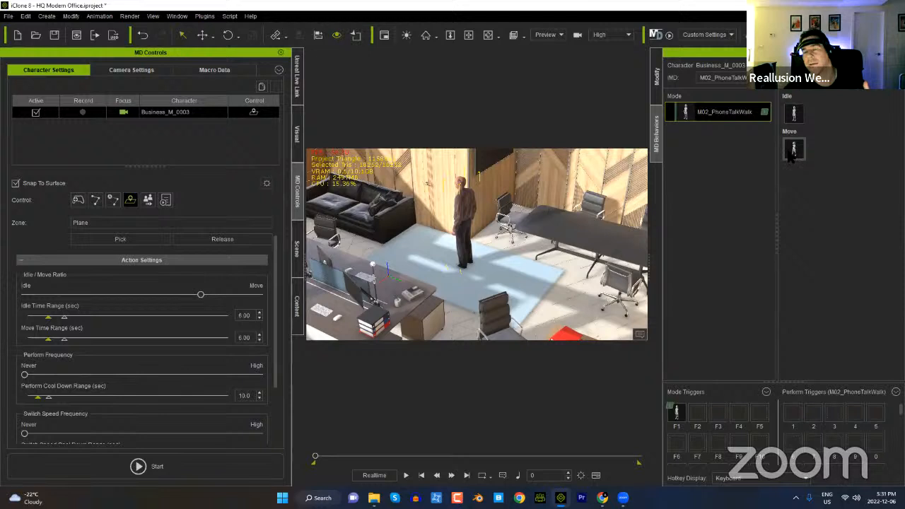
mouse_move(791, 156)
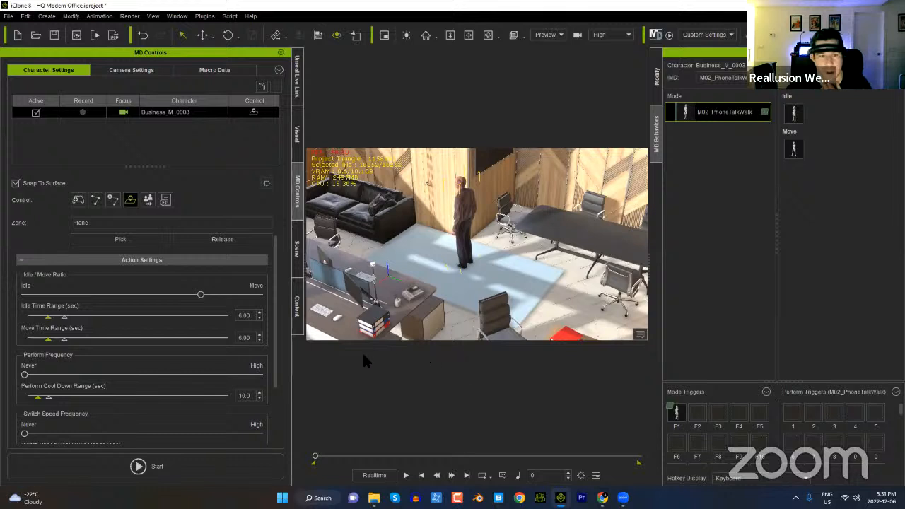
Step: Run a short Motion Director test, stop it and set the initial camera mode to Free Camera
click(151, 466)
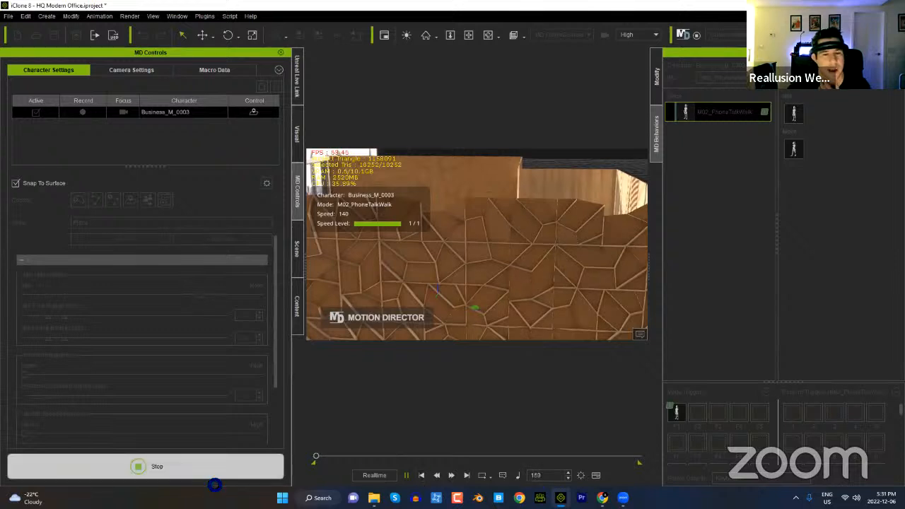
click(216, 477)
click(133, 75)
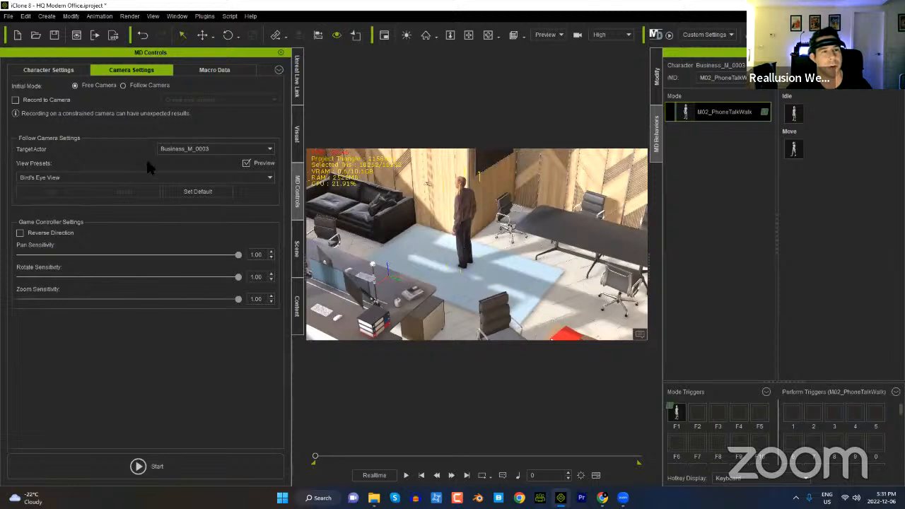
click(73, 72)
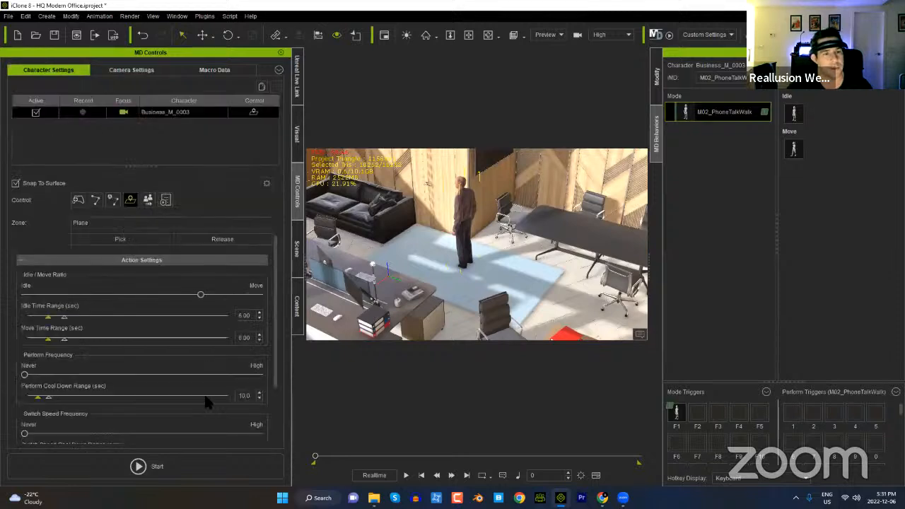
Step: Record the businessman's automatic phone-talk walk within the plane zone, stop it and open the list of macro recordings
click(166, 461)
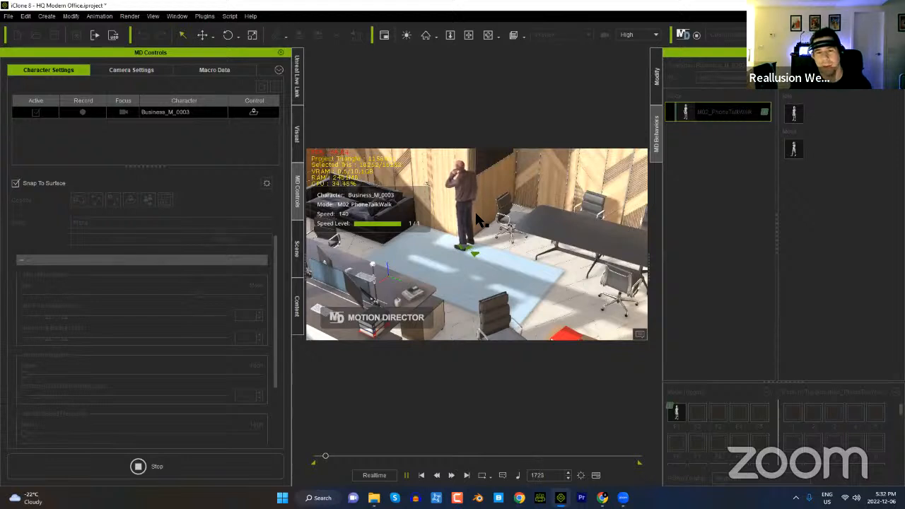
key(s)
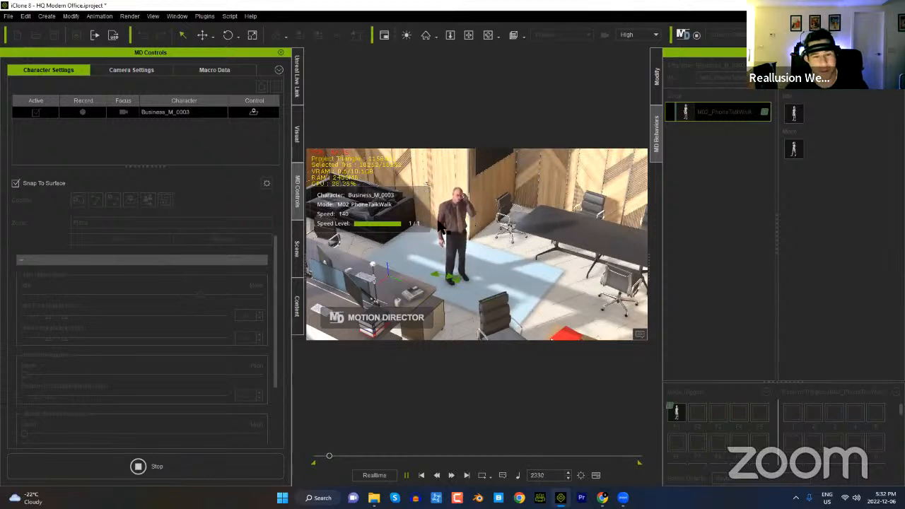
click(220, 464)
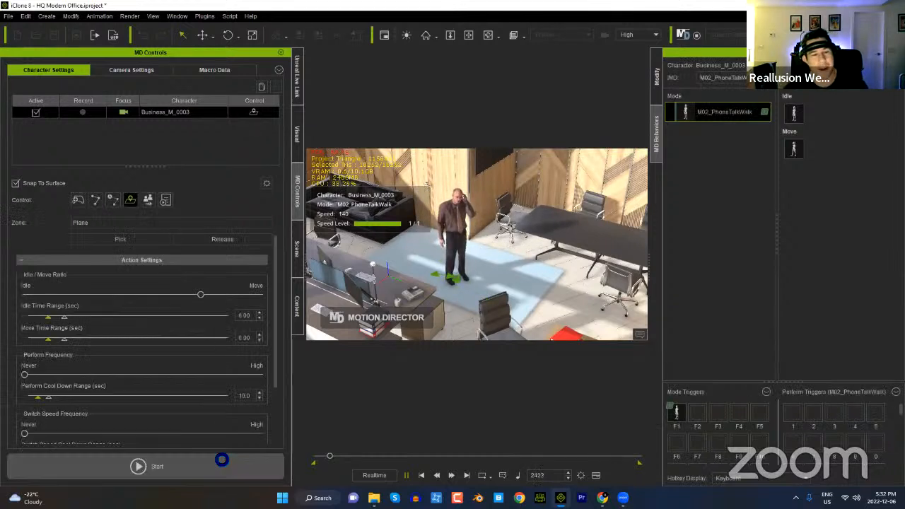
click(226, 70)
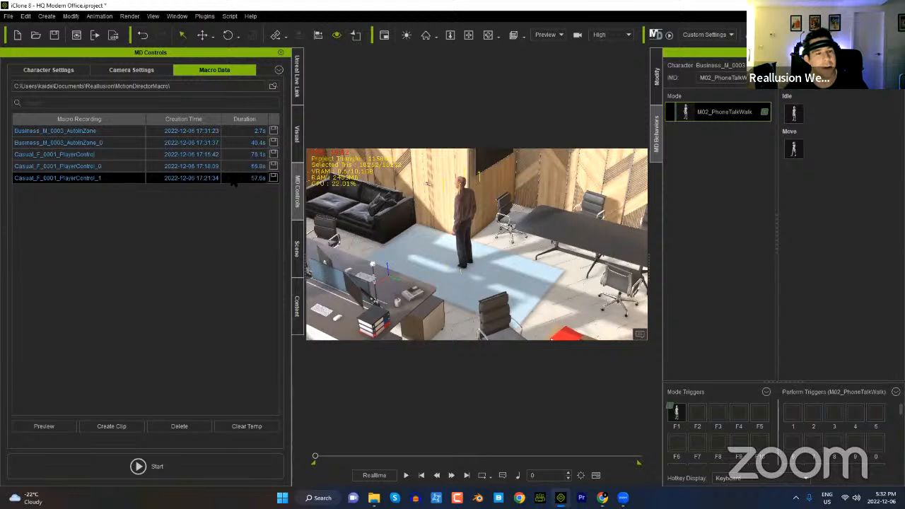
Step: Delete every macro recording except the 40.4-second Business_M_0003_AutoInZone_0
click(129, 167)
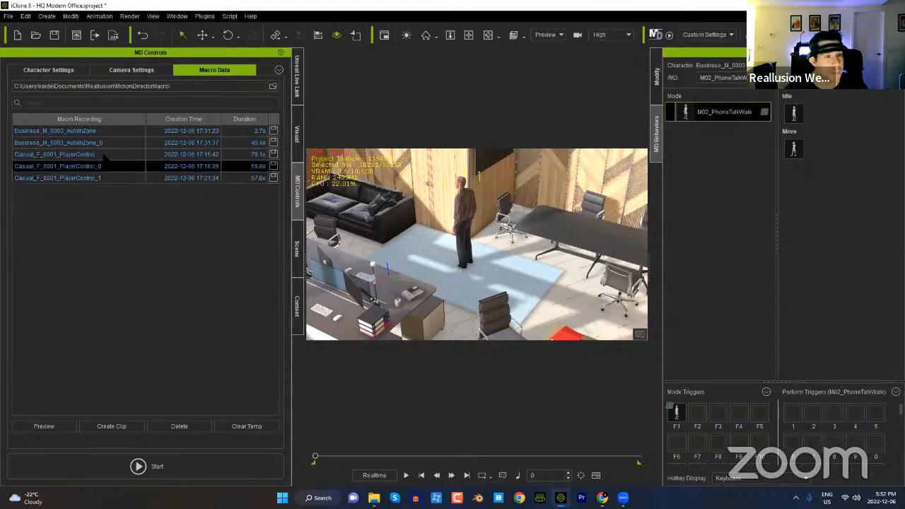
click(97, 140)
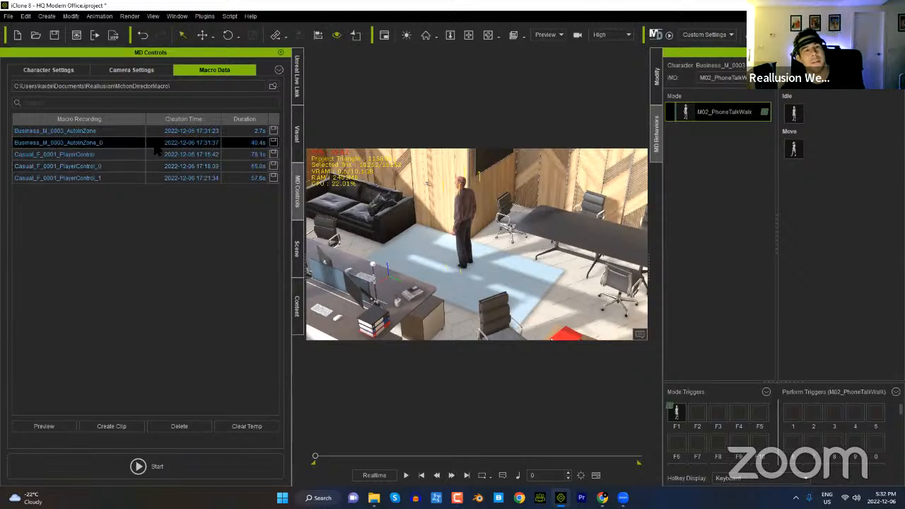
click(89, 132)
ctrl+click(97, 155)
ctrl+click(100, 166)
ctrl+click(101, 177)
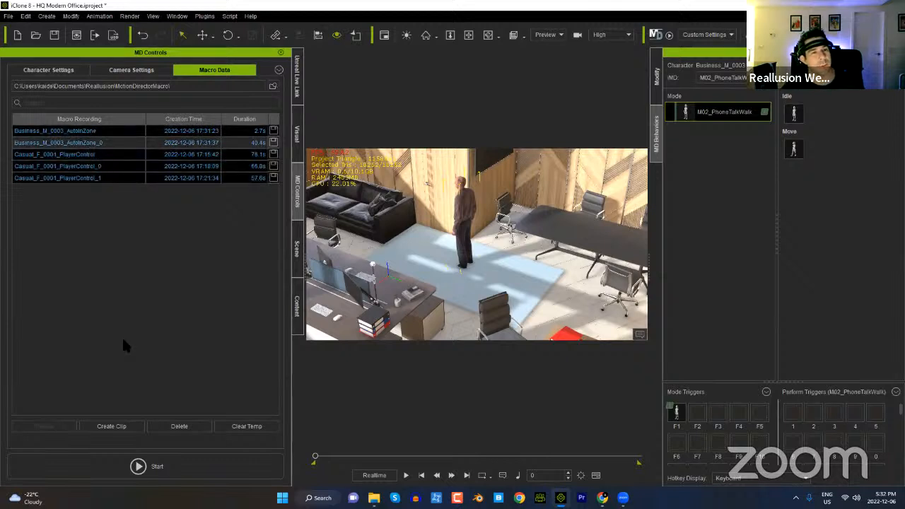
click(181, 427)
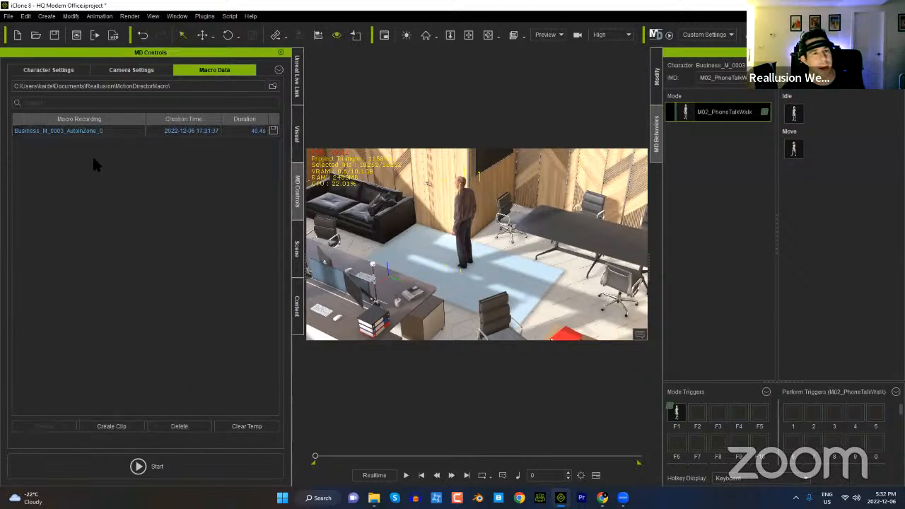
Step: Preview the Business_M_0003_AutoInZone_0 macro recording on the businessman briefly and stop it
click(98, 132)
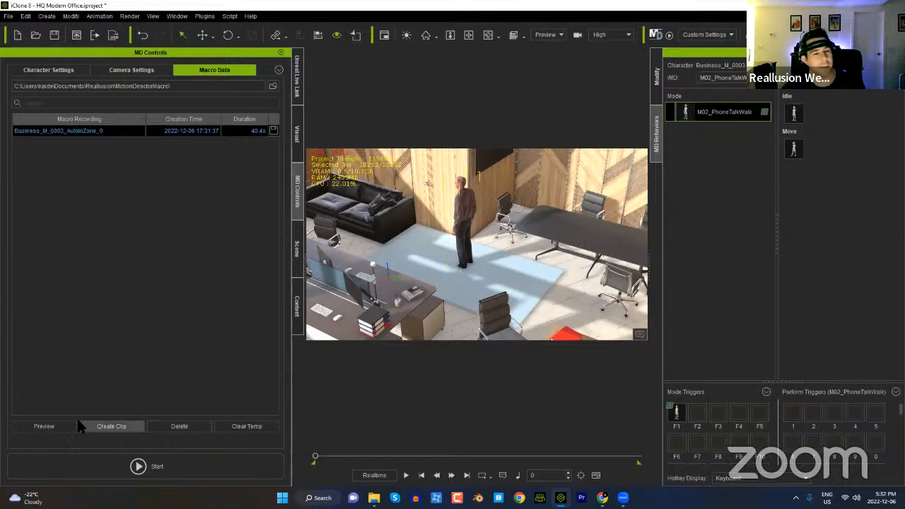
click(55, 425)
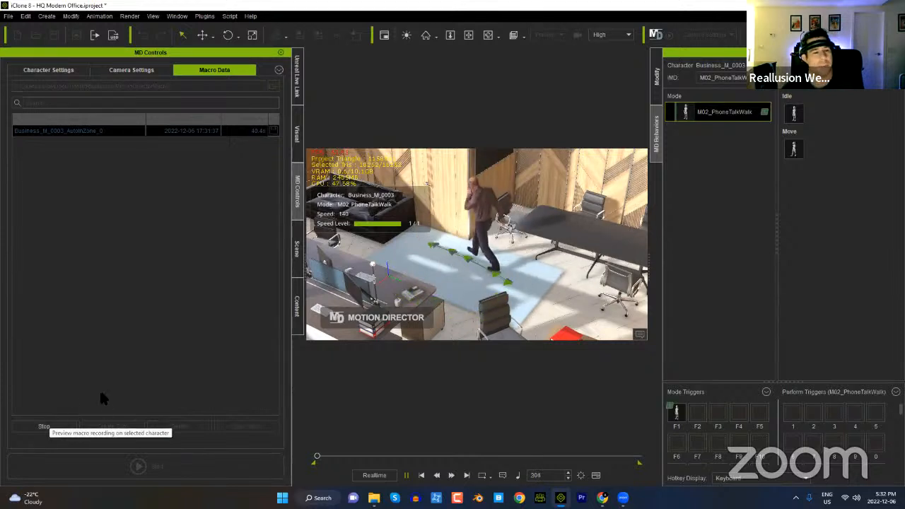
click(59, 426)
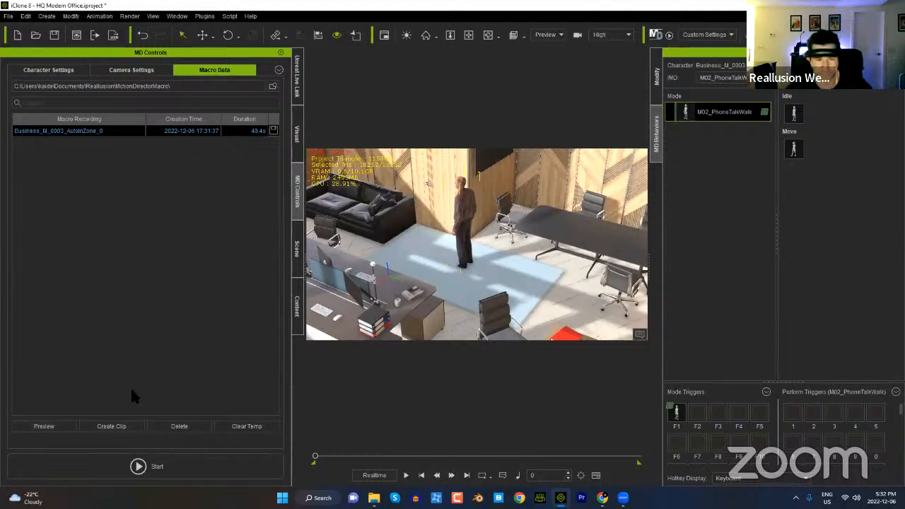
Step: Create a motion clip from the Business_M_0003_AutoInZone_0 recording and show the full clip on the timeline's Motion track
click(111, 426)
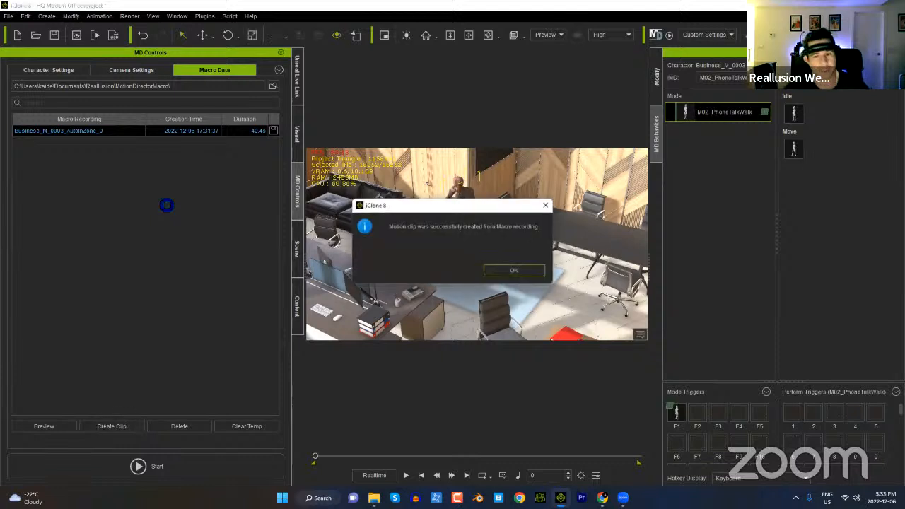
click(525, 271)
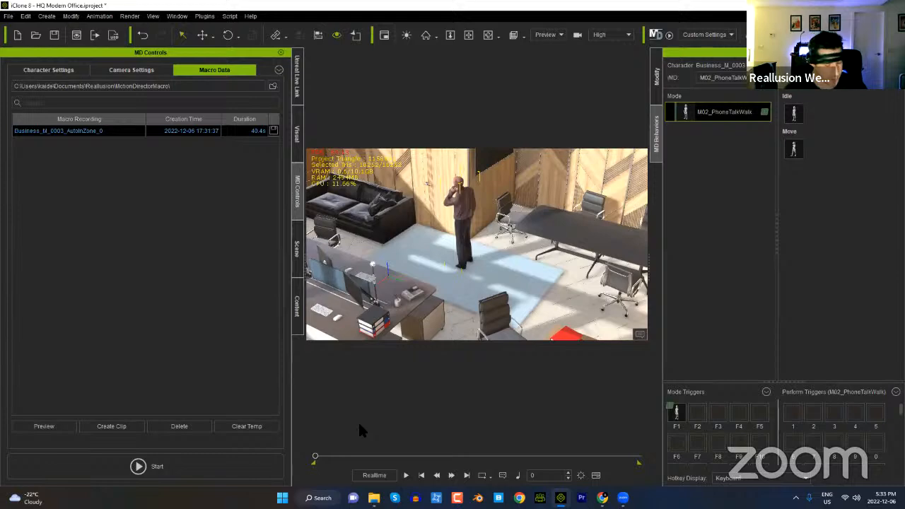
key(F3)
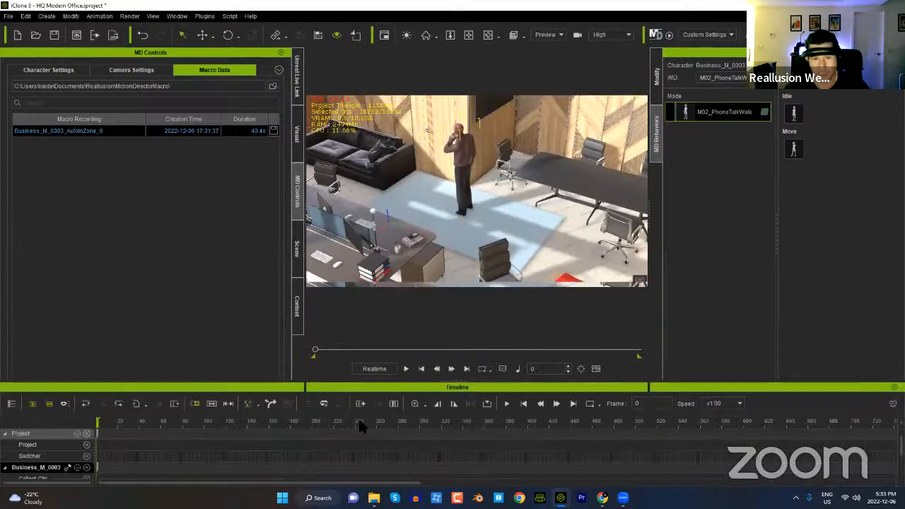
scroll(147, 437, down, 3)
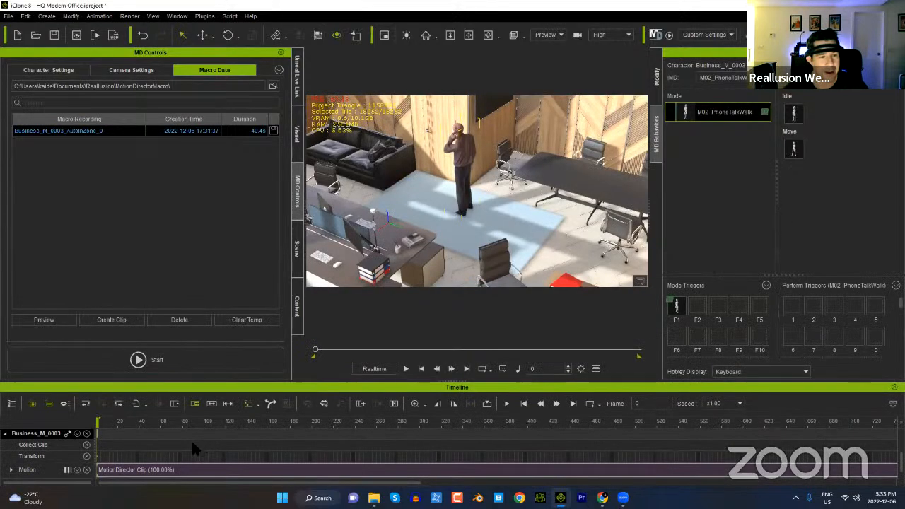
click(140, 470)
ctrl+scroll(177, 470, down, 4)
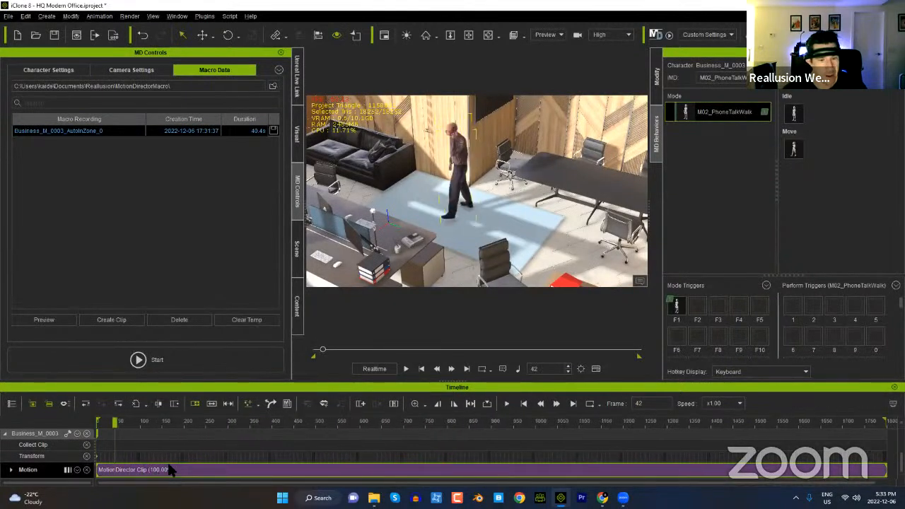
Step: Scrub and play the businessman's Motion Director clip to review his phone-talk walk, returning to the start between passes
mouse_move(144, 425)
mouse_down()
mouse_move(420, 423)
mouse_move(359, 402)
mouse_move(269, 402)
mouse_move(393, 393)
mouse_move(318, 384)
mouse_move(225, 400)
mouse_move(593, 423)
mouse_move(693, 415)
mouse_move(129, 424)
mouse_up()
drag(45, 427, 9, 435)
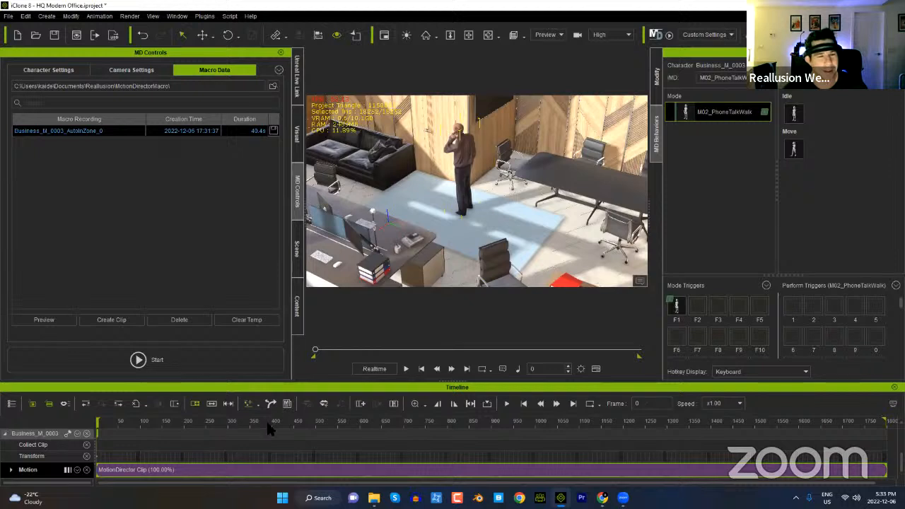
click(407, 370)
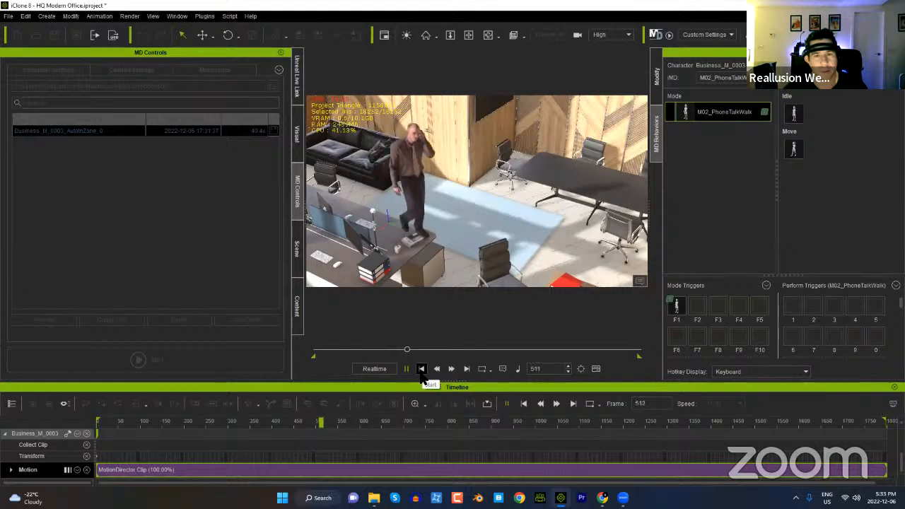
click(421, 369)
mouse_move(218, 422)
mouse_down()
mouse_move(199, 422)
mouse_move(247, 422)
mouse_move(236, 422)
mouse_up()
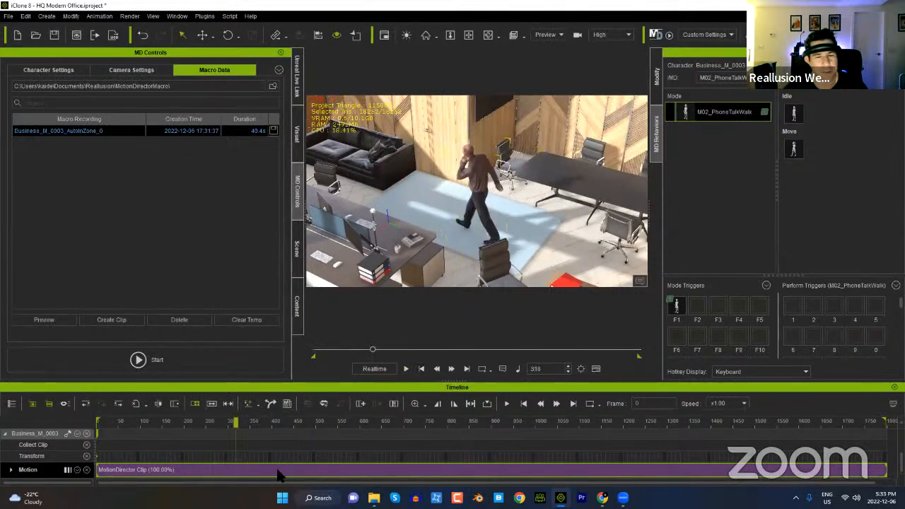
Step: Delete the MotionDirector clip from the businessman's Motion track and clear the temporary macro recordings
click(277, 470)
key(Delete)
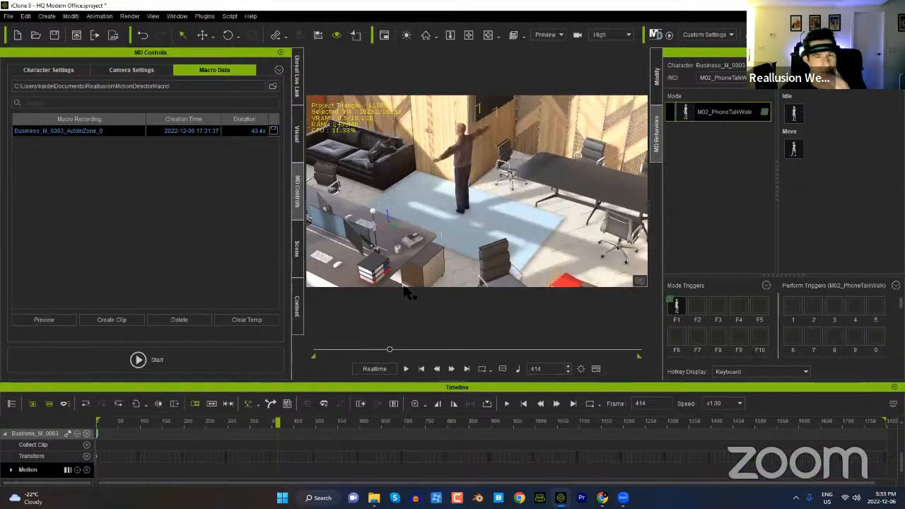
click(244, 322)
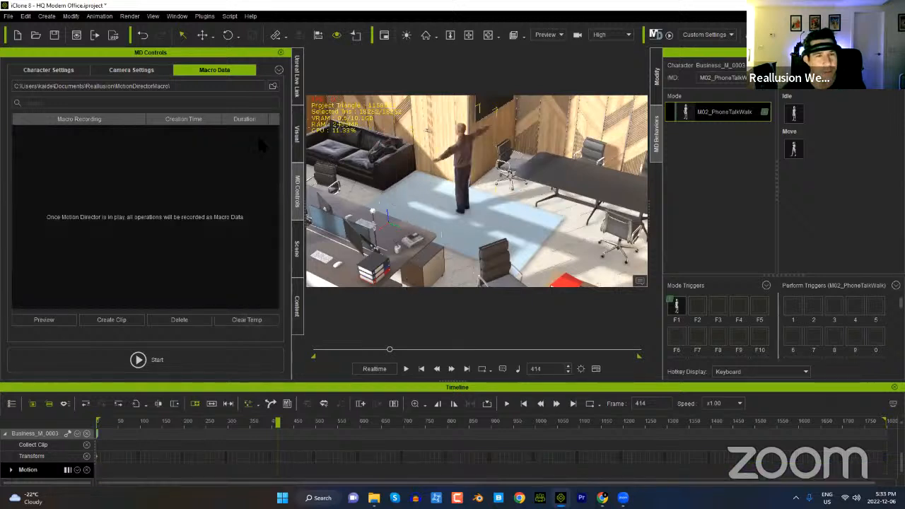
Step: Look at the Surface Sensor Settings behind Snap To Surface in the businessman's character settings, leaving them unchanged
click(66, 74)
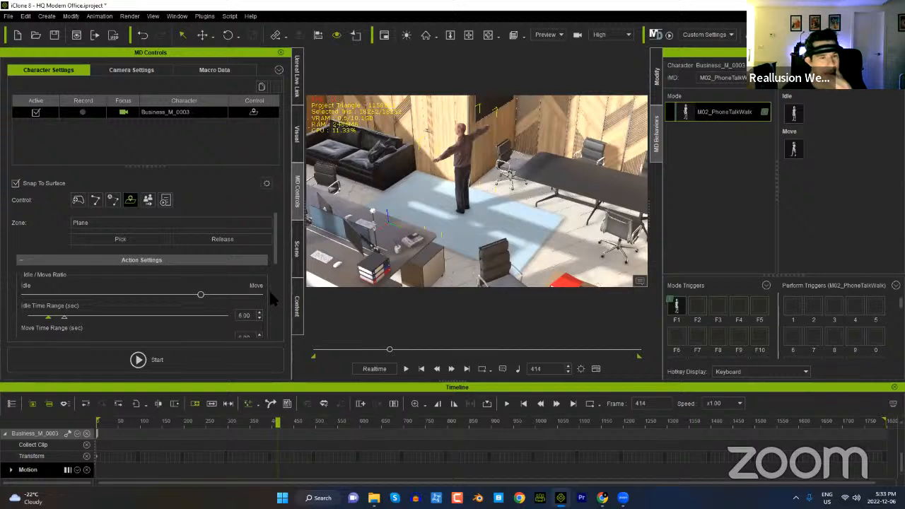
drag(272, 266, 268, 244)
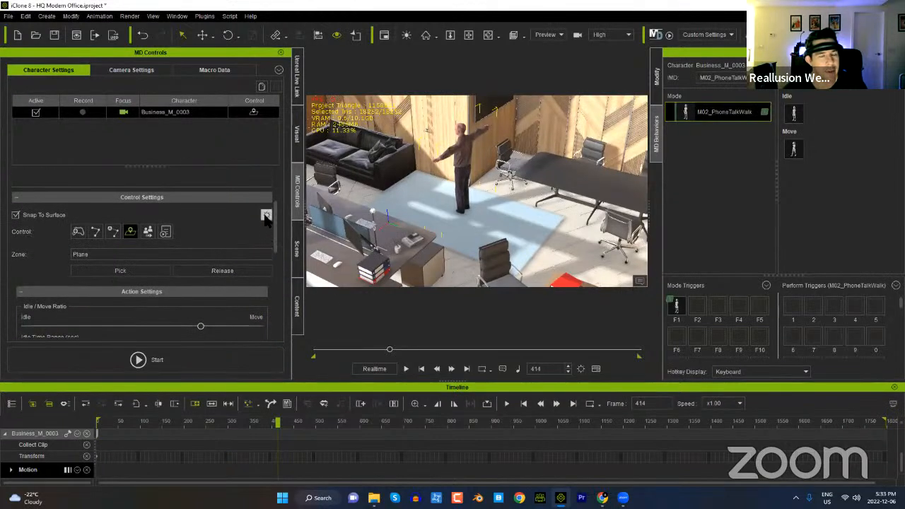
click(266, 215)
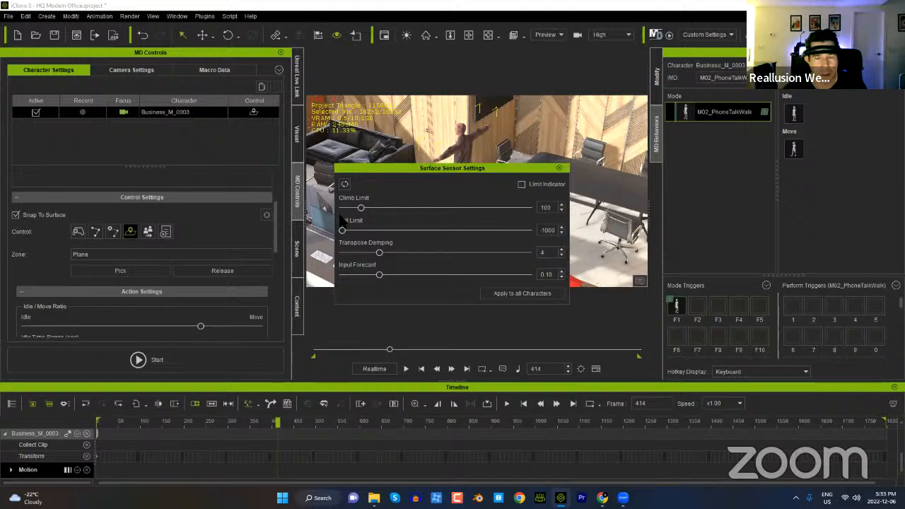
click(559, 168)
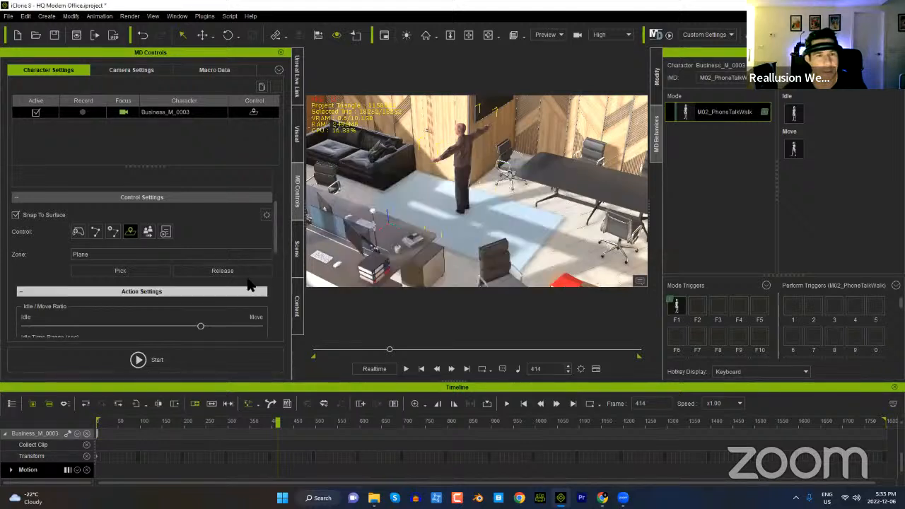
Step: Try to open the behavior editor for the businessman's M02_PhoneTalkWalk behavior
mouse_move(278, 243)
mouse_down()
mouse_move(278, 258)
mouse_move(274, 244)
mouse_up()
scroll(272, 244, down, 2)
scroll(269, 248, down, 1)
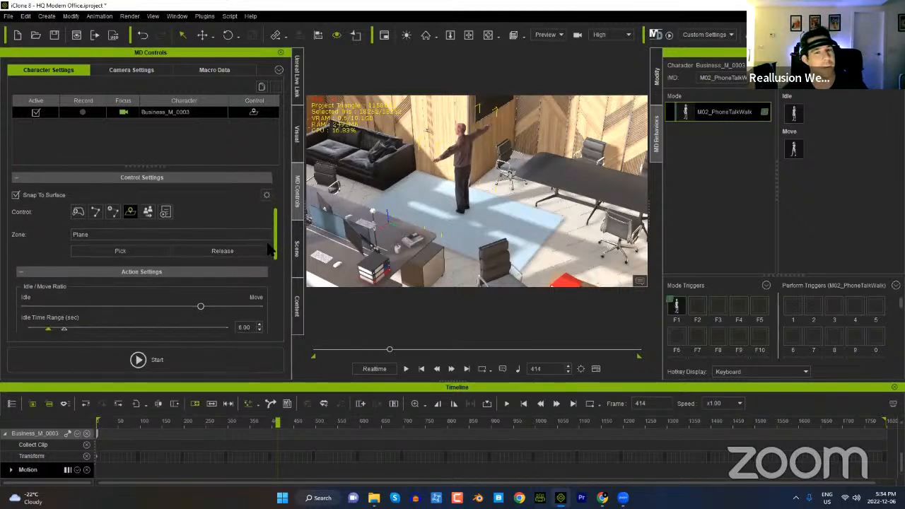
drag(270, 248, 276, 218)
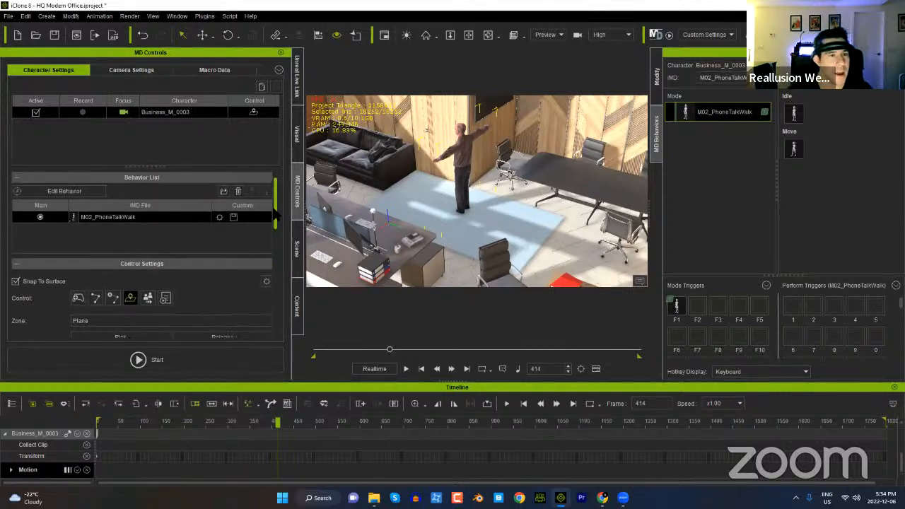
click(75, 192)
click(75, 188)
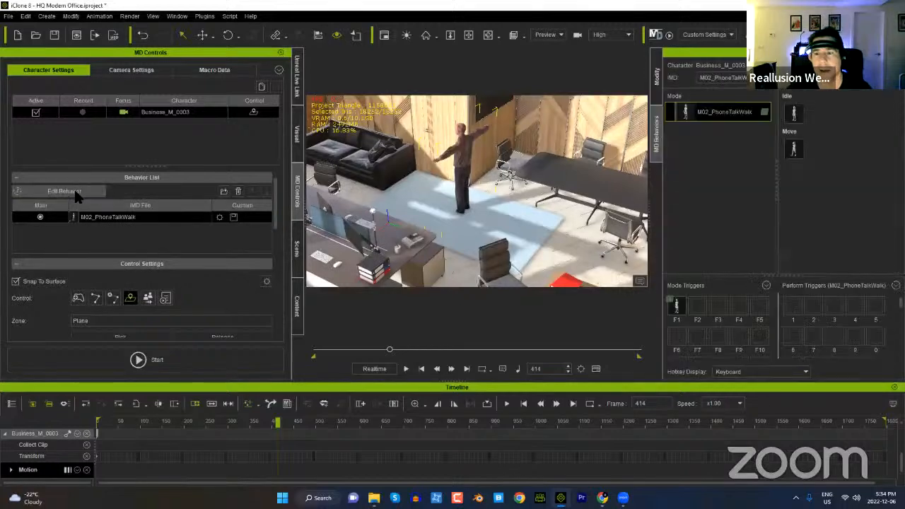
click(76, 192)
click(77, 191)
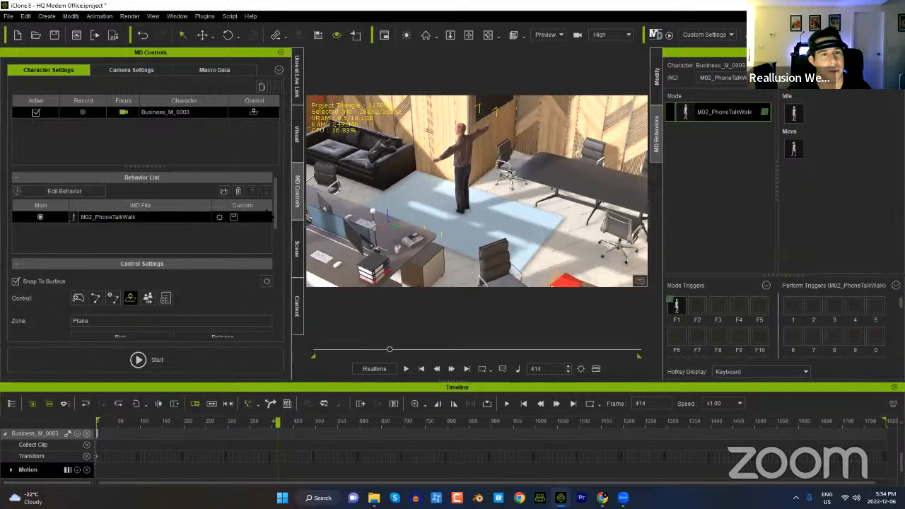
Step: Review the climb and fall limits of the surface sensor and the remaining action settings down to Switch Mode Frequency
scroll(276, 216, down, 3)
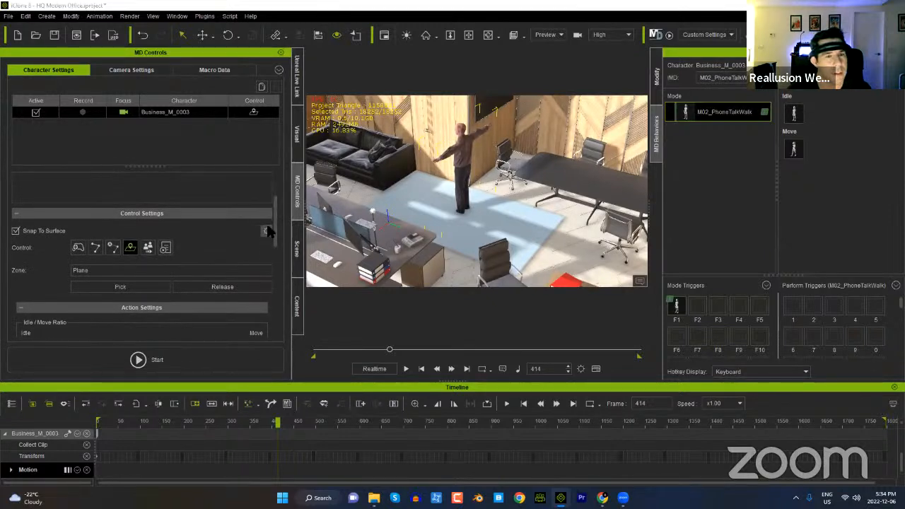
click(267, 232)
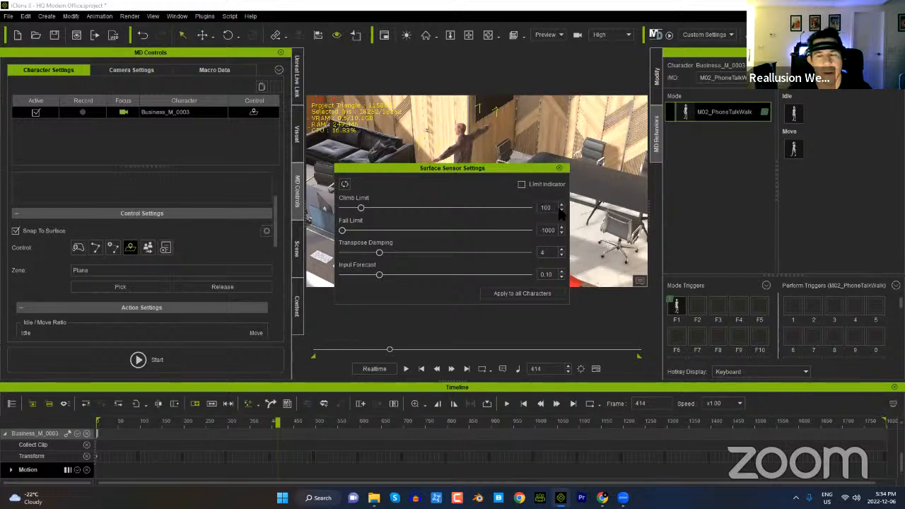
click(559, 169)
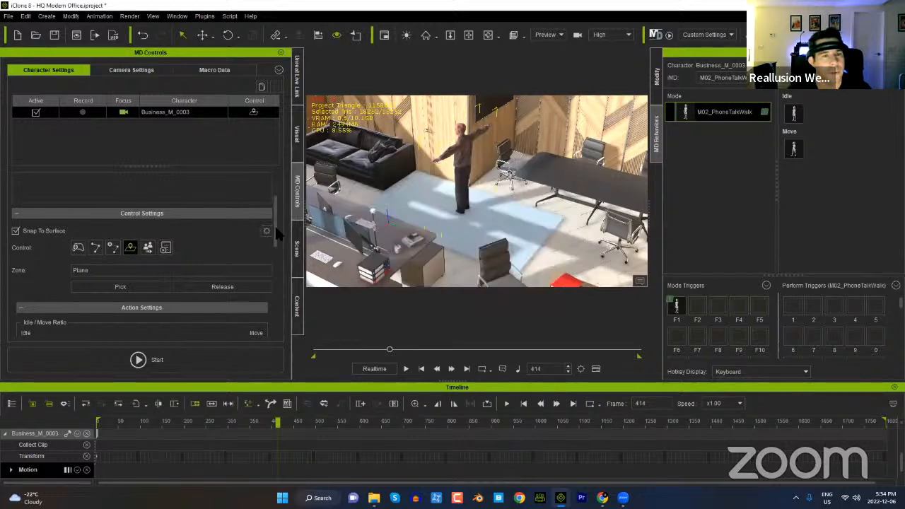
scroll(271, 262, down, 5)
scroll(269, 265, down, 5)
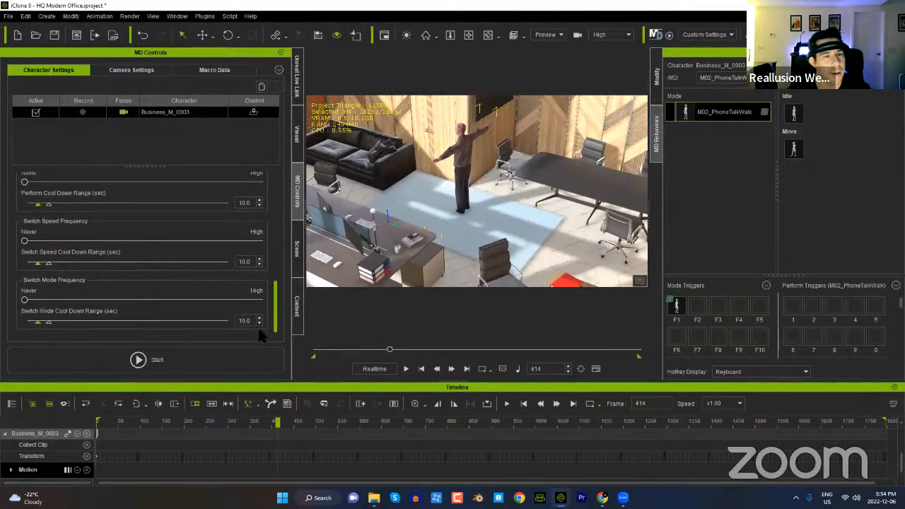
Step: Preview Business_M_0003's automatic Motion Director movement inside the Plane zone, ending the playback after watching it
scroll(260, 330, up, 8)
scroll(263, 249, up, 4)
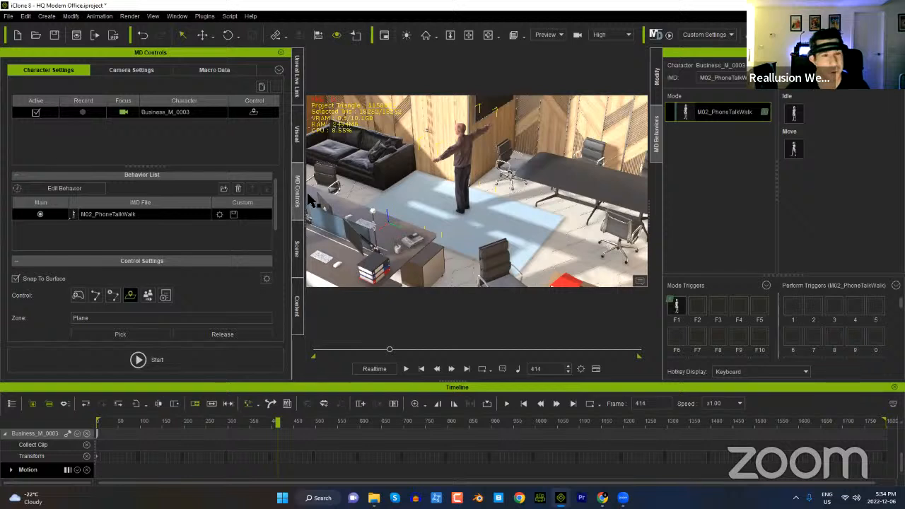
drag(277, 218, 282, 275)
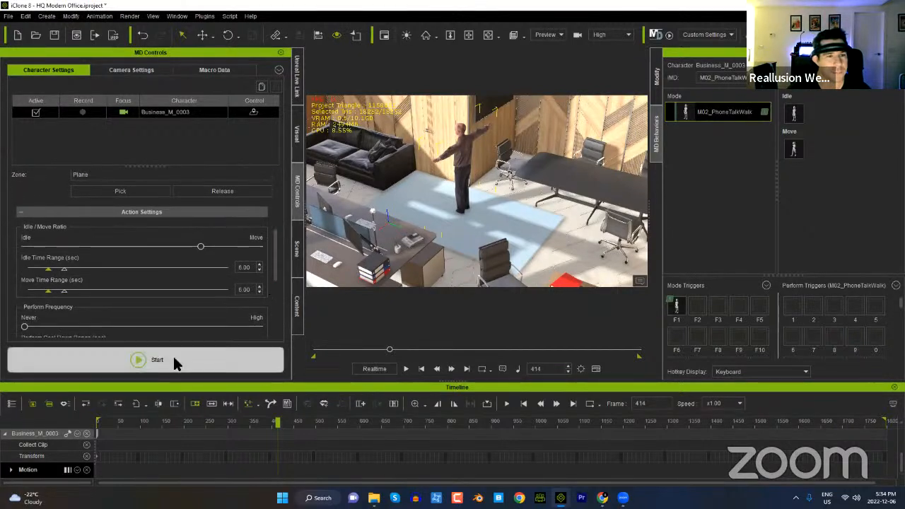
click(176, 361)
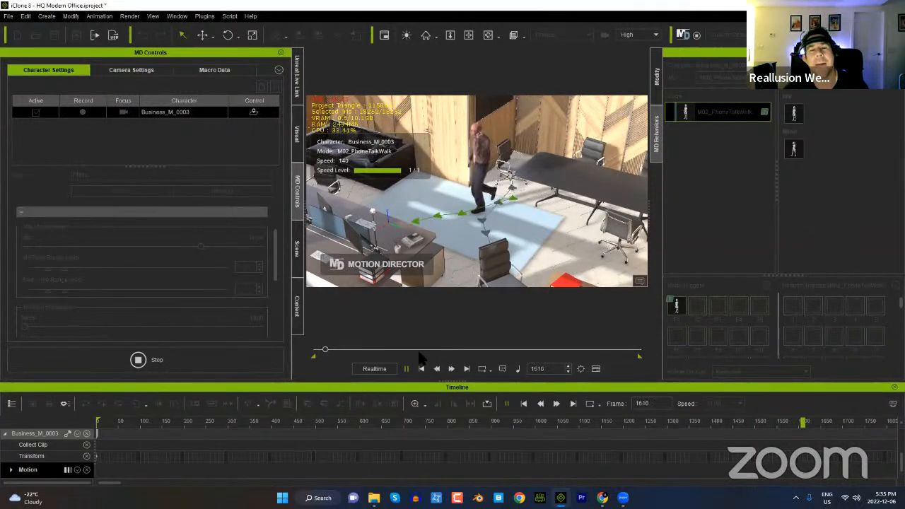
click(203, 363)
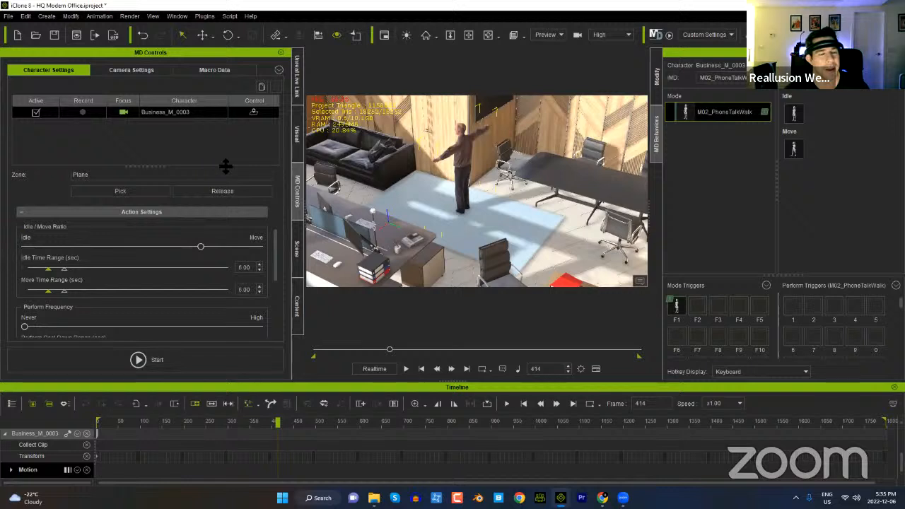
Step: Clear the temporary Motion Director macro recordings and enable recording for Business_M_0003
scroll(275, 248, up, 5)
click(216, 70)
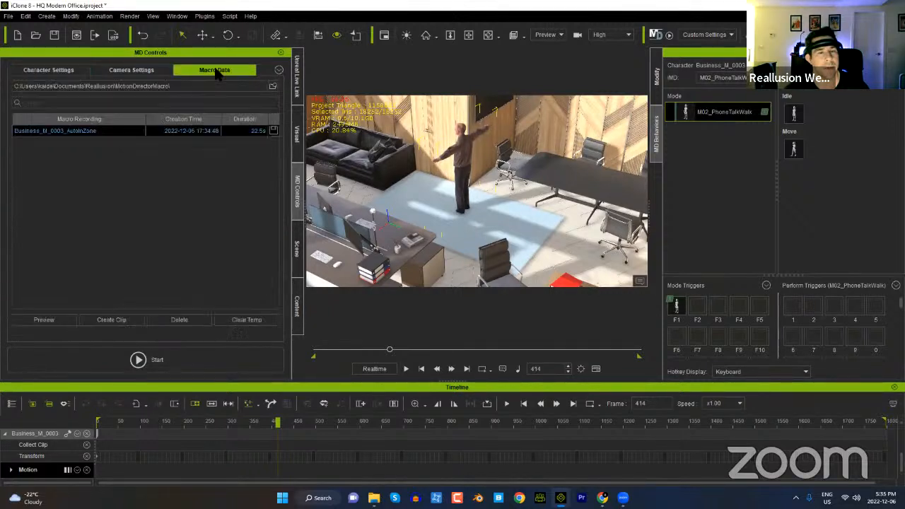
click(245, 321)
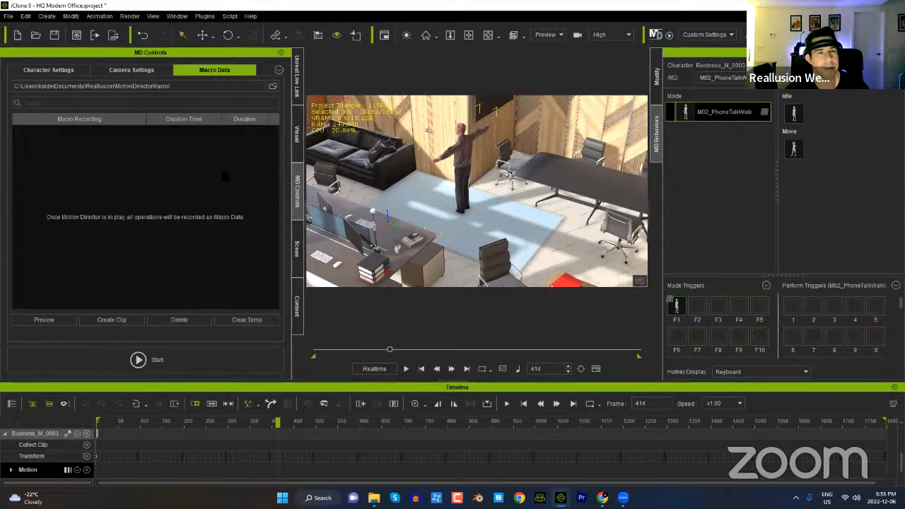
click(64, 73)
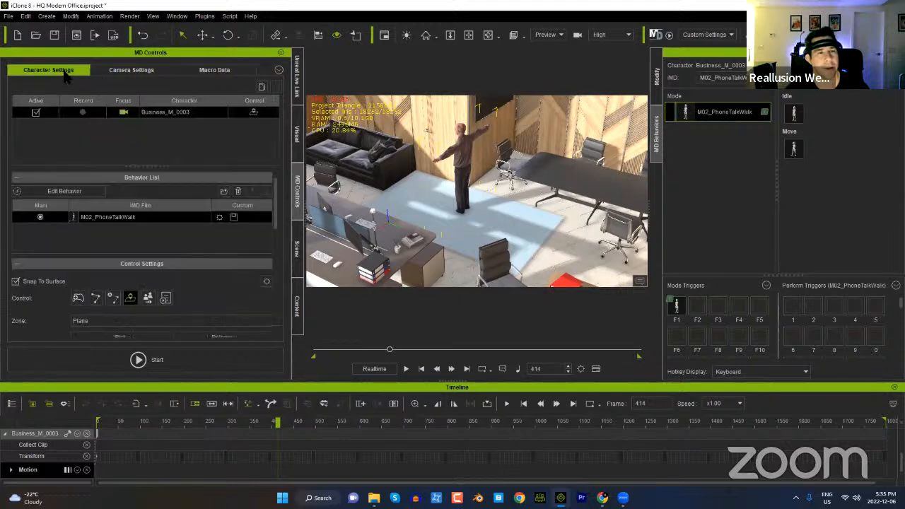
click(84, 115)
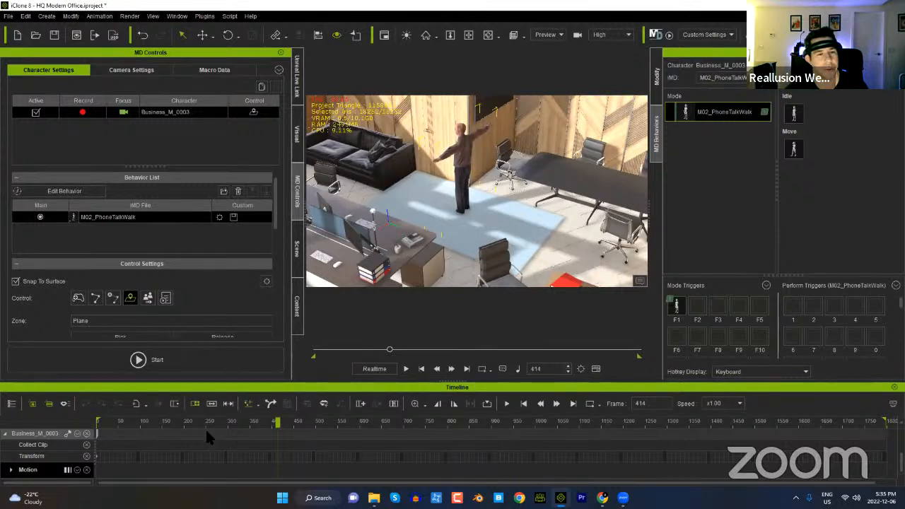
scroll(219, 300, down, 1)
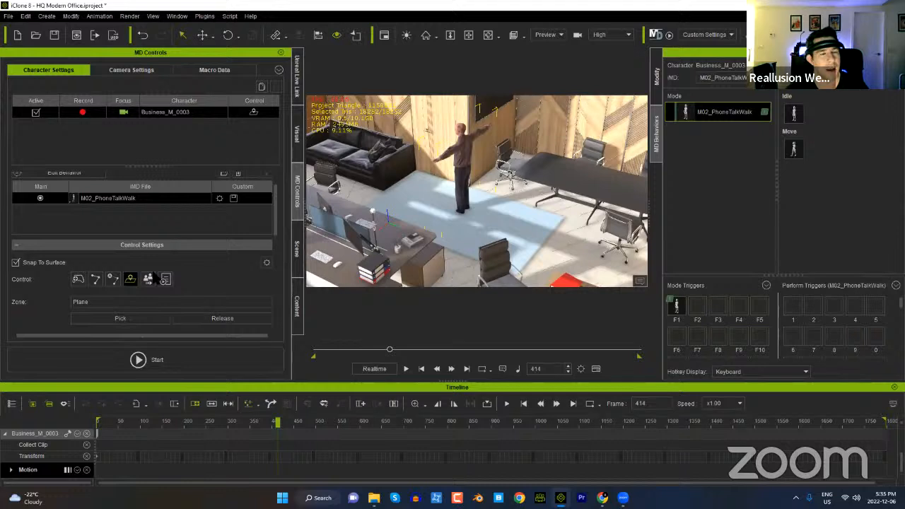
click(44, 262)
click(45, 263)
click(41, 264)
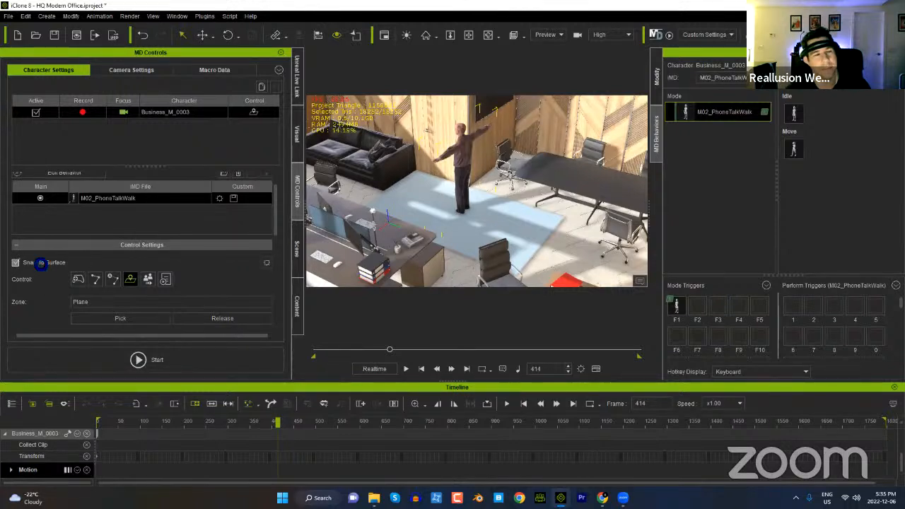
click(44, 263)
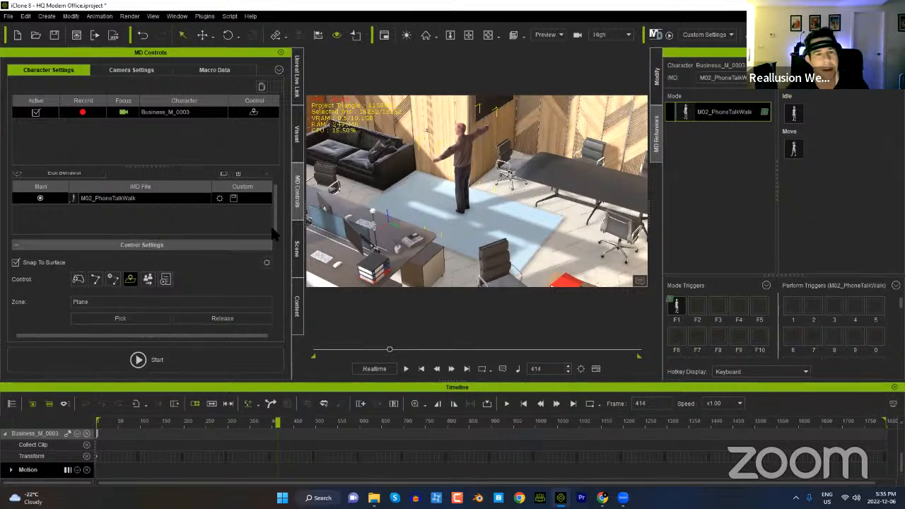
scroll(276, 225, up, 1)
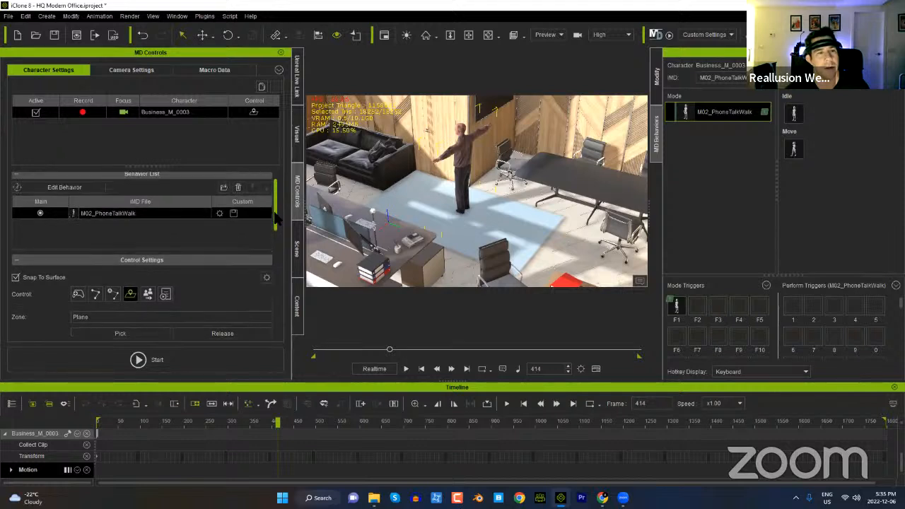
scroll(277, 221, up, 1)
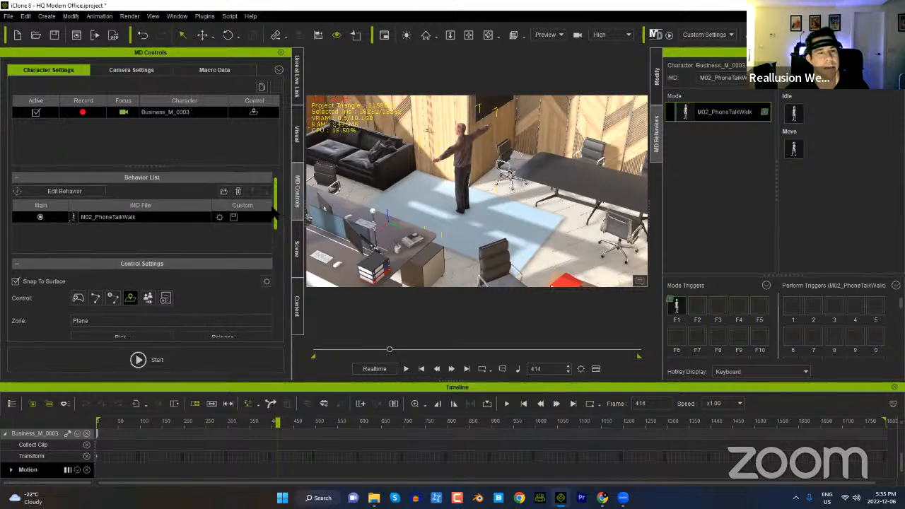
Step: Set the M02_PhoneTalkWalk behavior's Turn Rate to 134 degrees/sec and its Turn Trigger Angle to 93
click(220, 218)
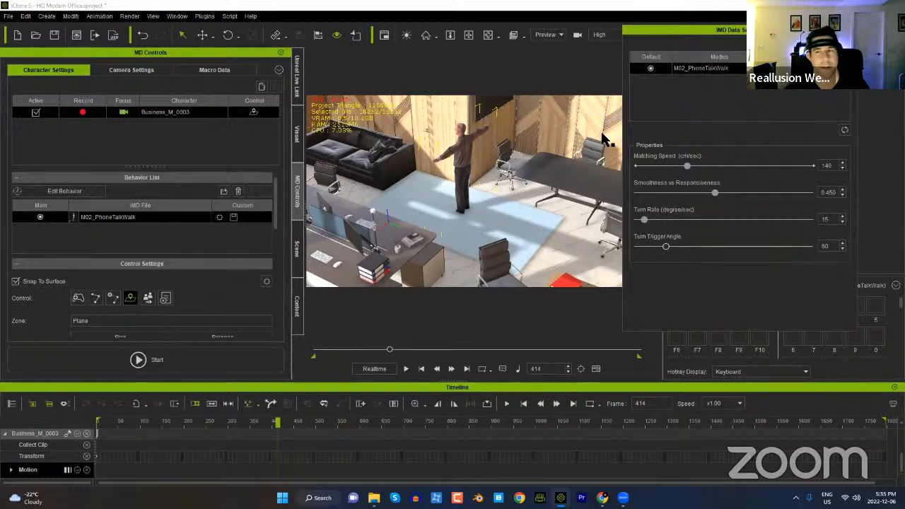
drag(849, 32, 508, 156)
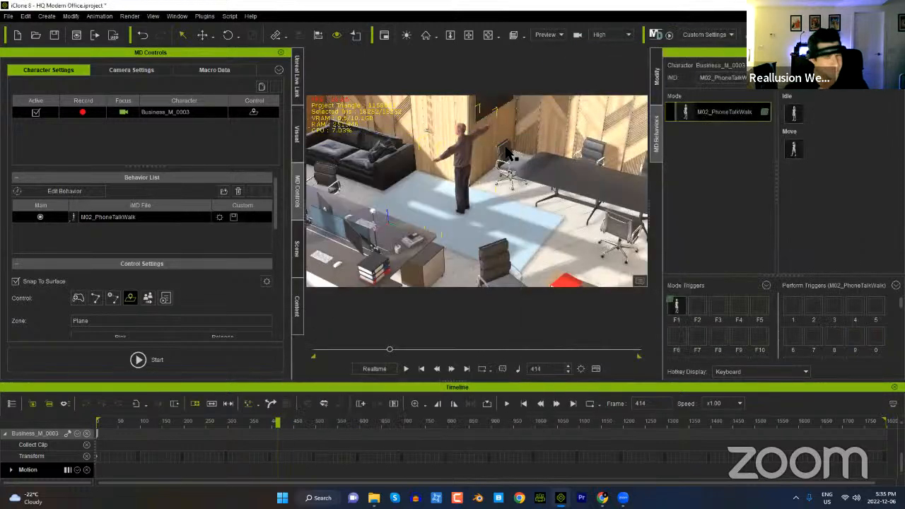
click(219, 217)
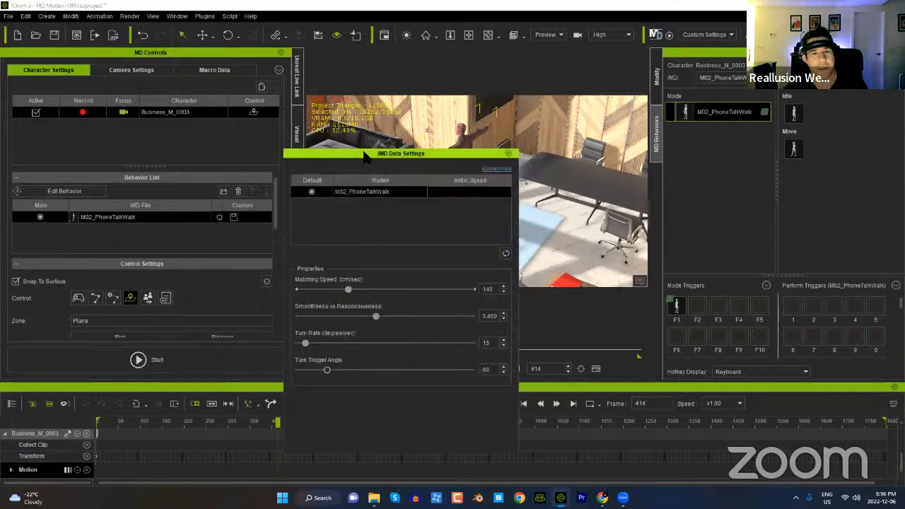
drag(368, 152, 397, 161)
drag(467, 170, 701, 136)
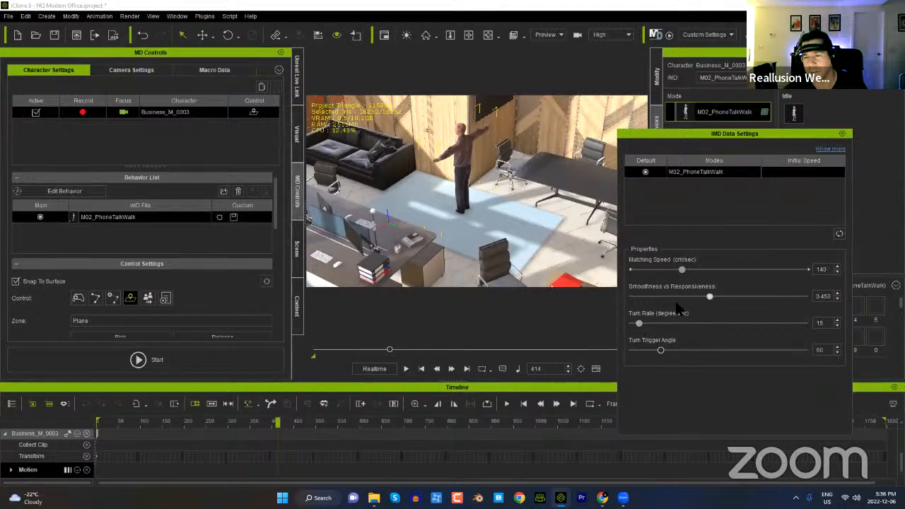
drag(639, 324, 697, 324)
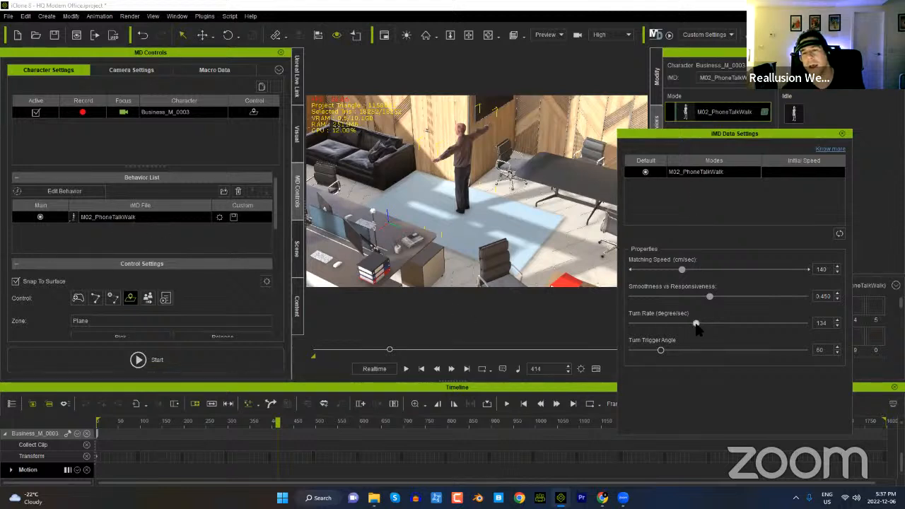
mouse_move(660, 350)
mouse_down()
mouse_move(683, 350)
mouse_move(675, 349)
mouse_up()
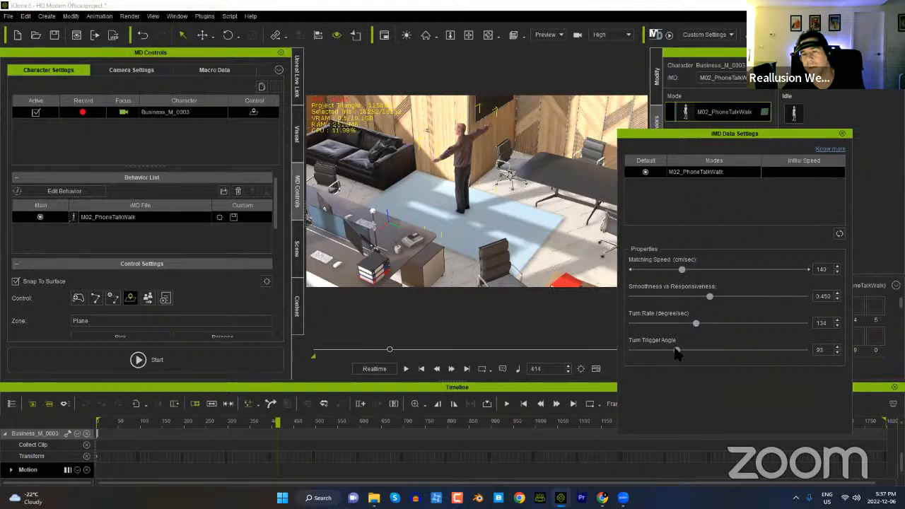
click(842, 134)
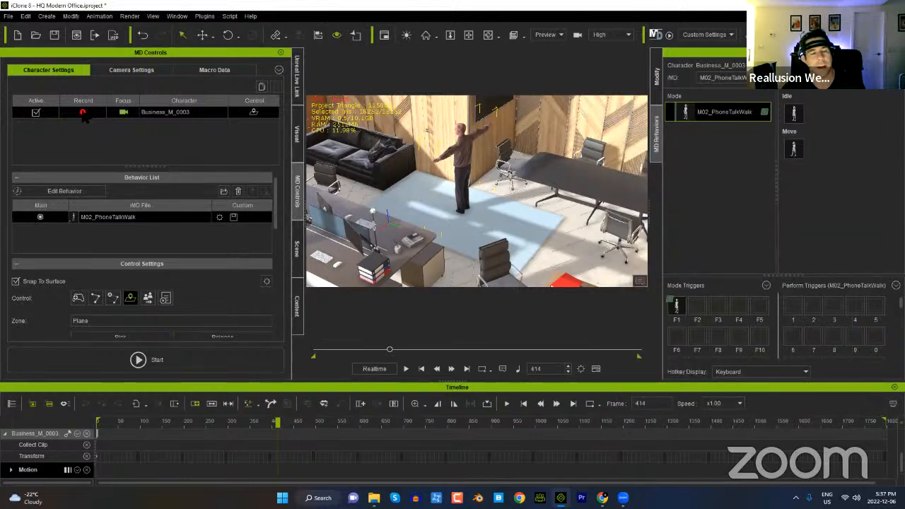
Step: Return to frame 0 and move Business_M_0003 across the blue plane to a spot beside the meeting table
drag(390, 349, 307, 348)
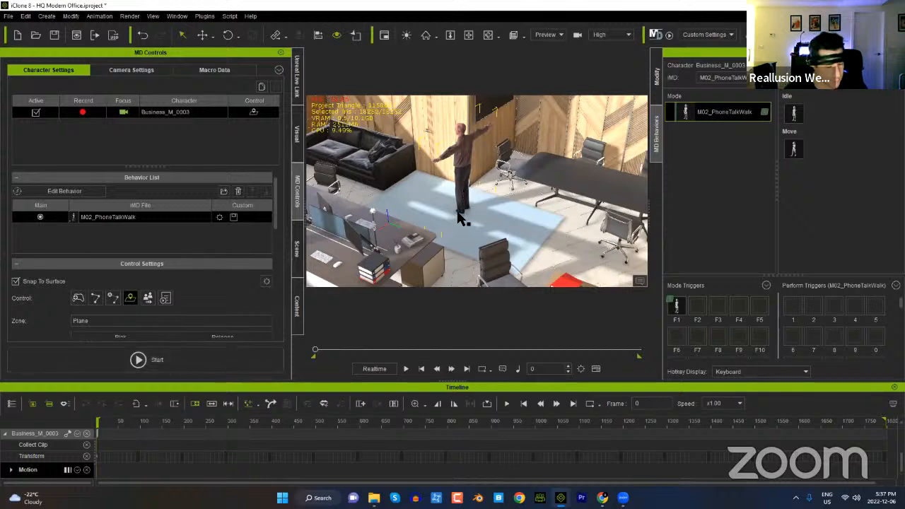
key(w)
drag(495, 222, 554, 259)
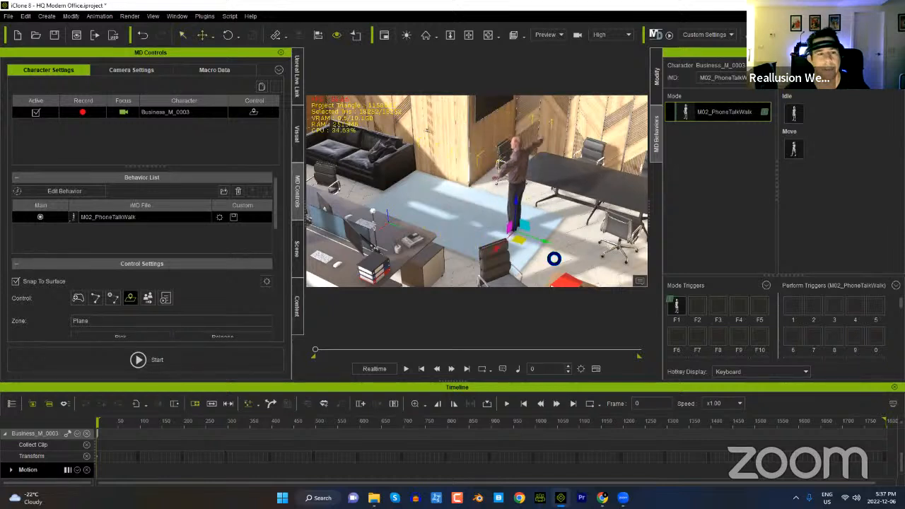
Step: Record Business_M_0003's Motion Director performance in the Plane zone, scrub through the recorded clip and return to frame 0
click(183, 357)
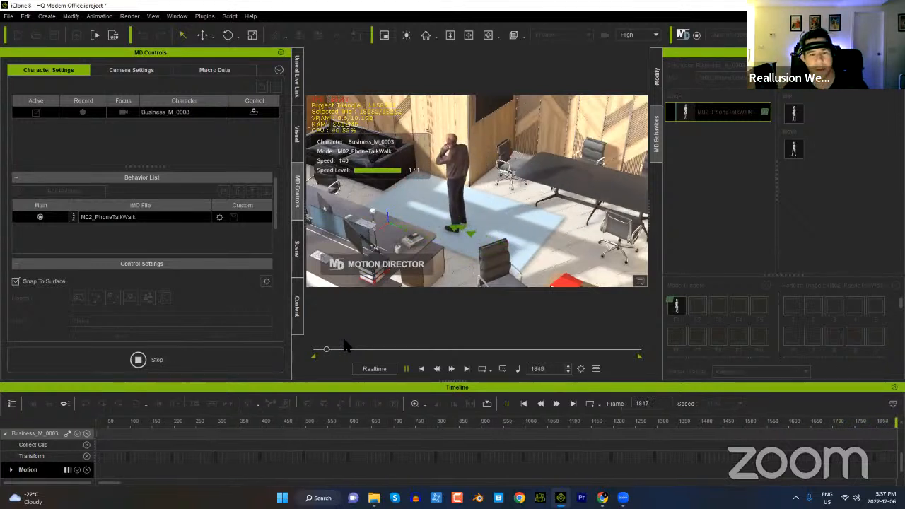
click(214, 353)
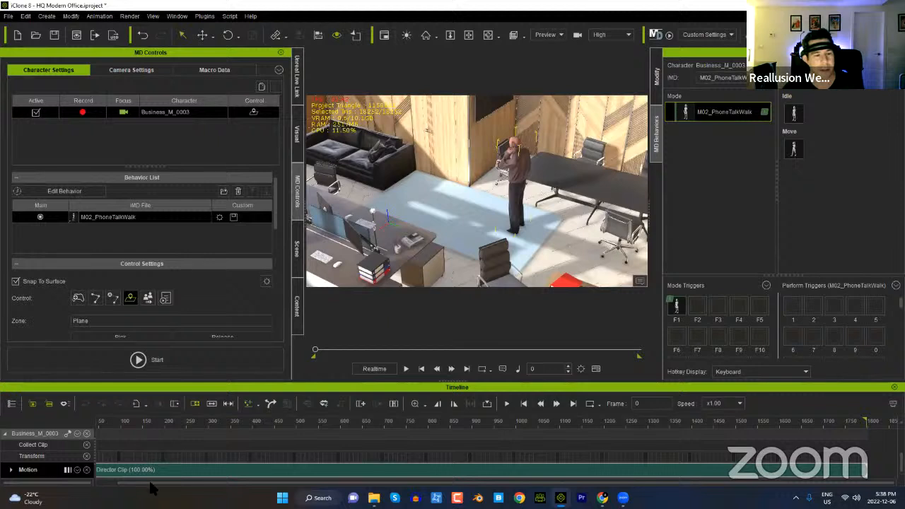
drag(148, 482, 102, 481)
drag(124, 421, 746, 422)
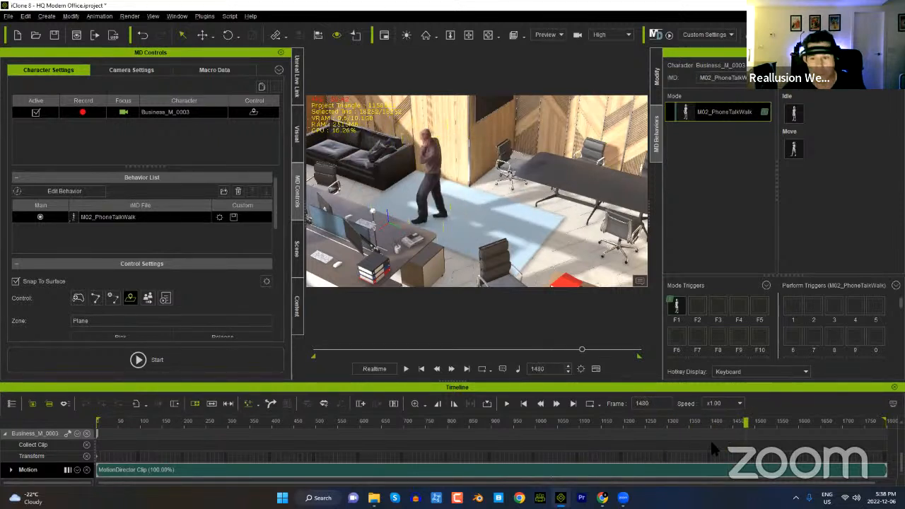
drag(753, 423, 68, 411)
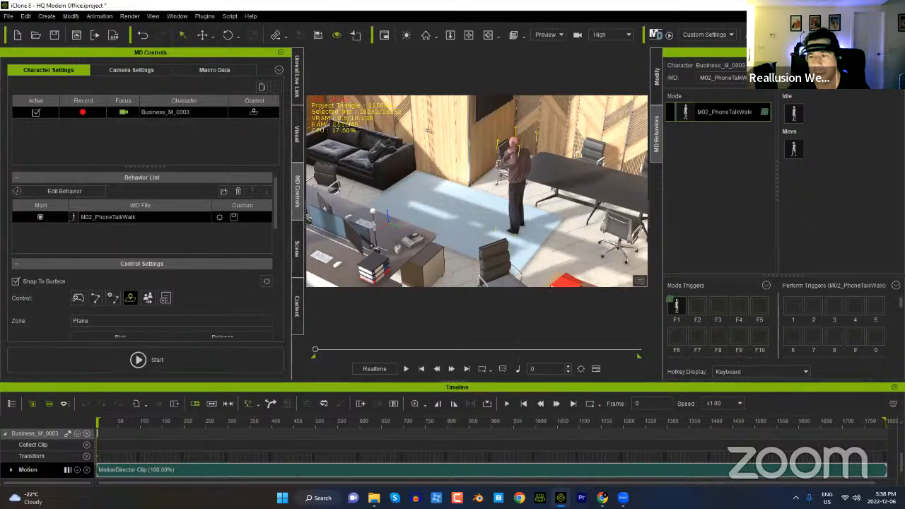
Step: Close the Timeline and hide the blue Plane zone object in the scene
click(895, 387)
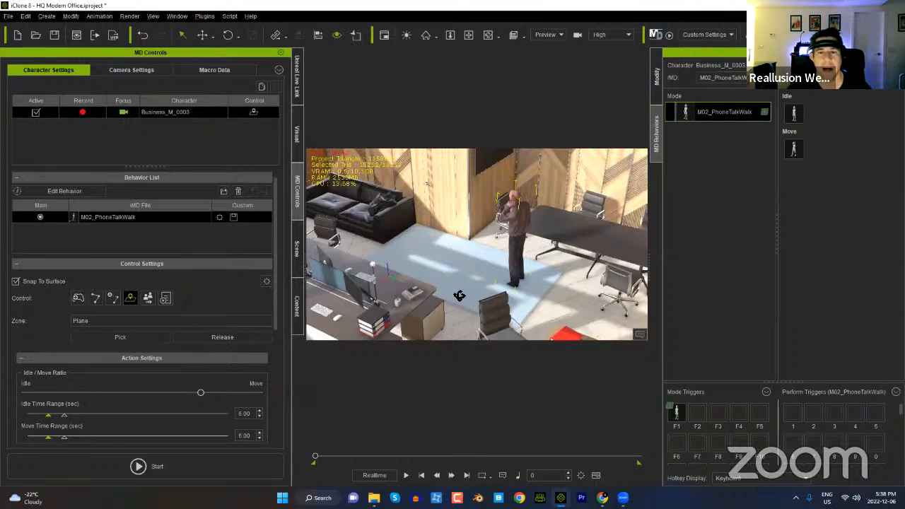
alt+drag(460, 295, 431, 225)
scroll(492, 248, up, 3)
click(479, 242)
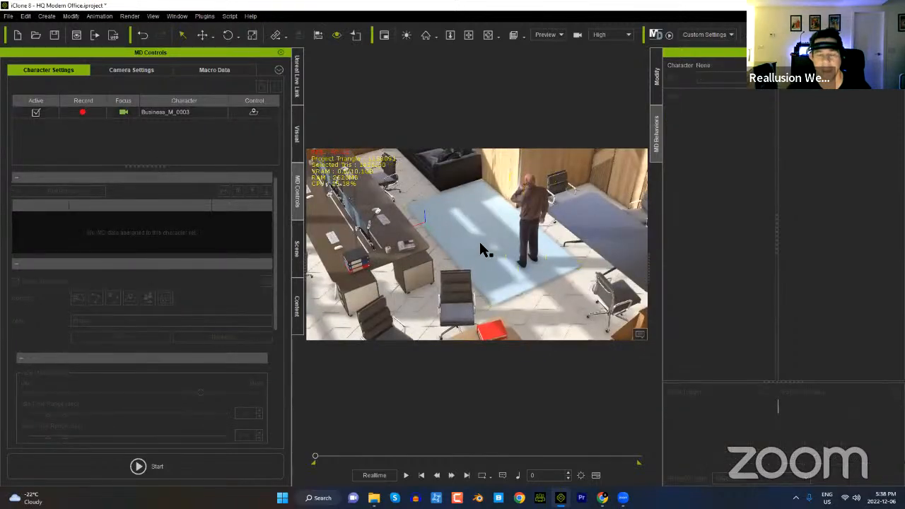
click(297, 249)
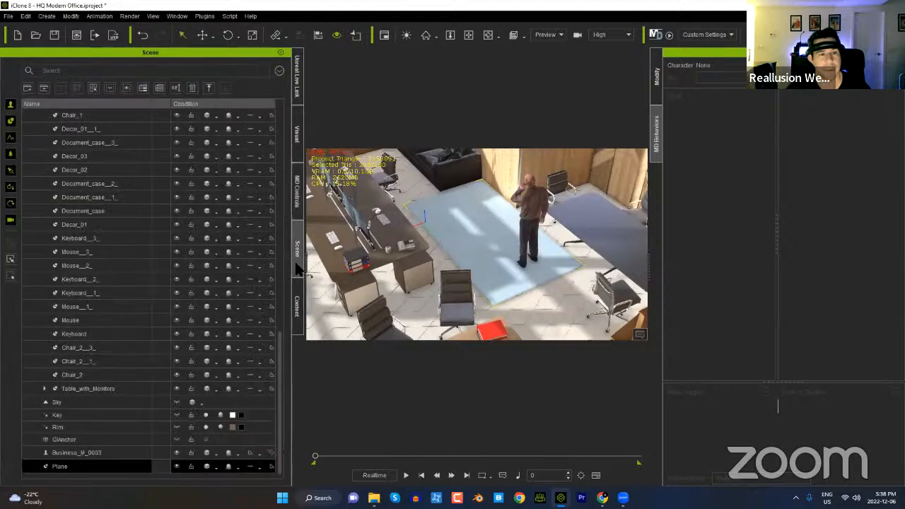
click(177, 467)
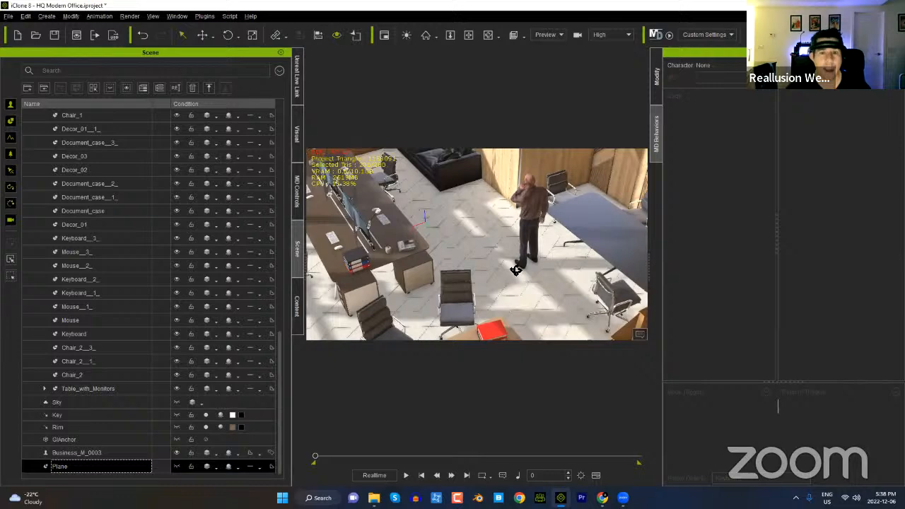
Step: Create a three-point path on the floor along the windows, from the near potted plant past the desks to the far plant
right_drag(516, 270, 549, 270)
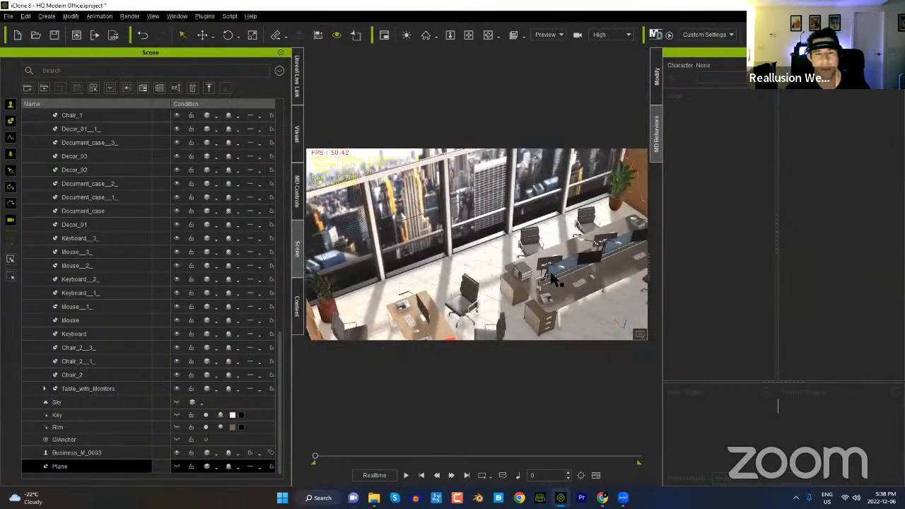
click(46, 15)
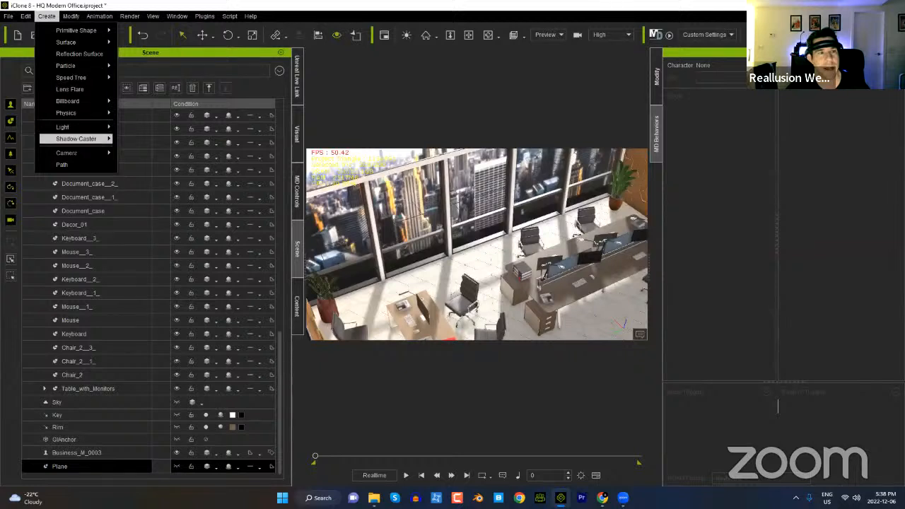
click(71, 167)
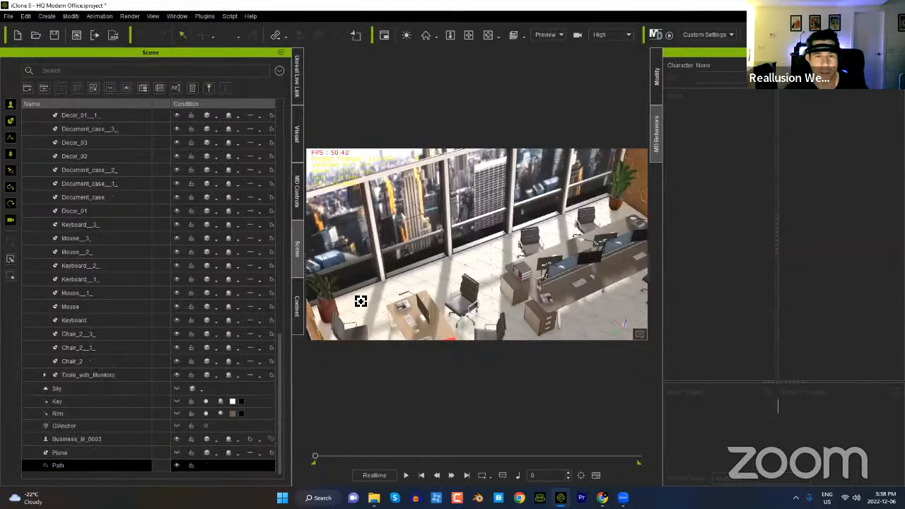
click(419, 277)
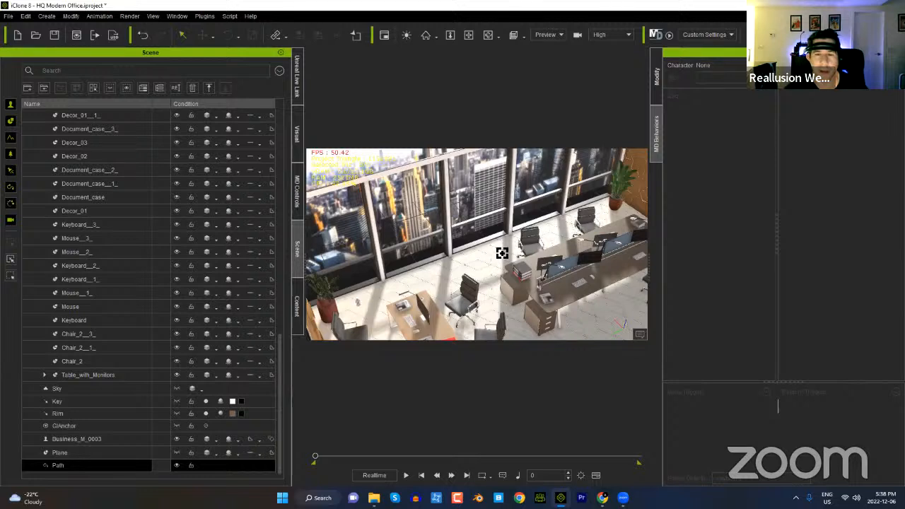
click(600, 215)
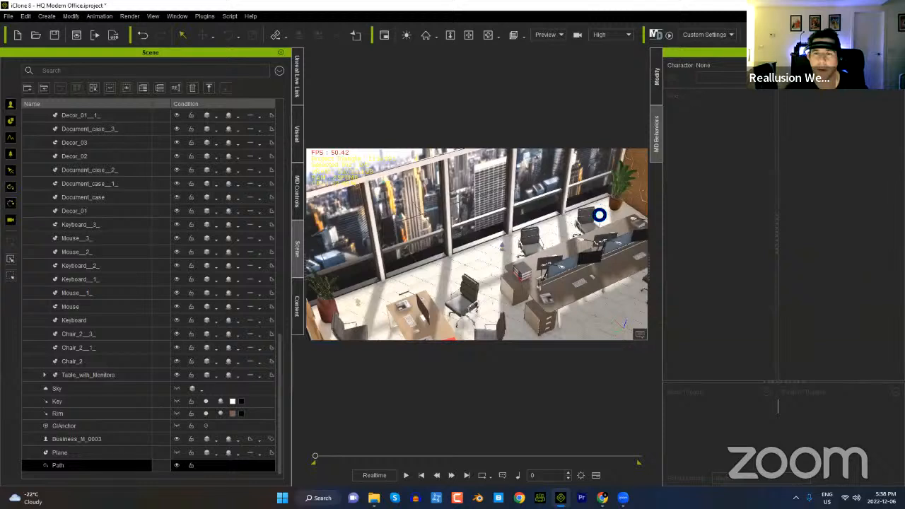
right_click(533, 212)
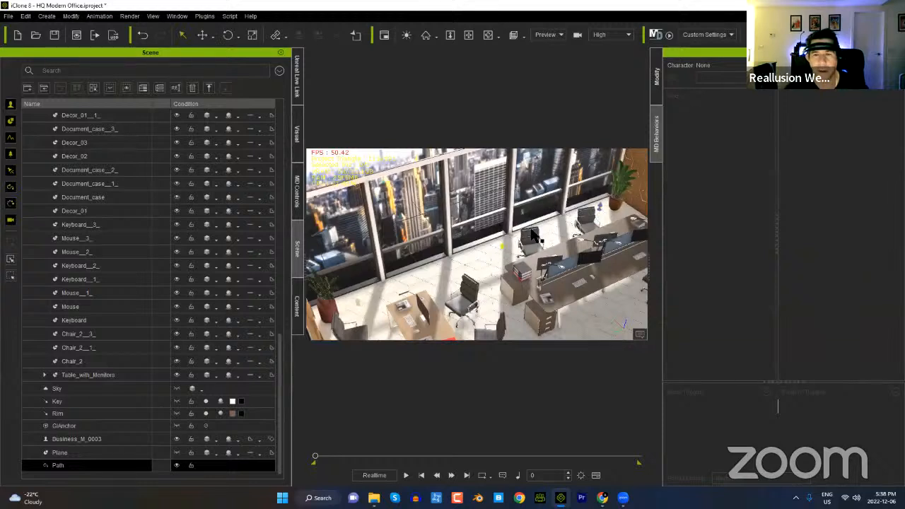
Step: Delete the two office chairs standing between the windows and the monitor desks, in the way of the path
key(w)
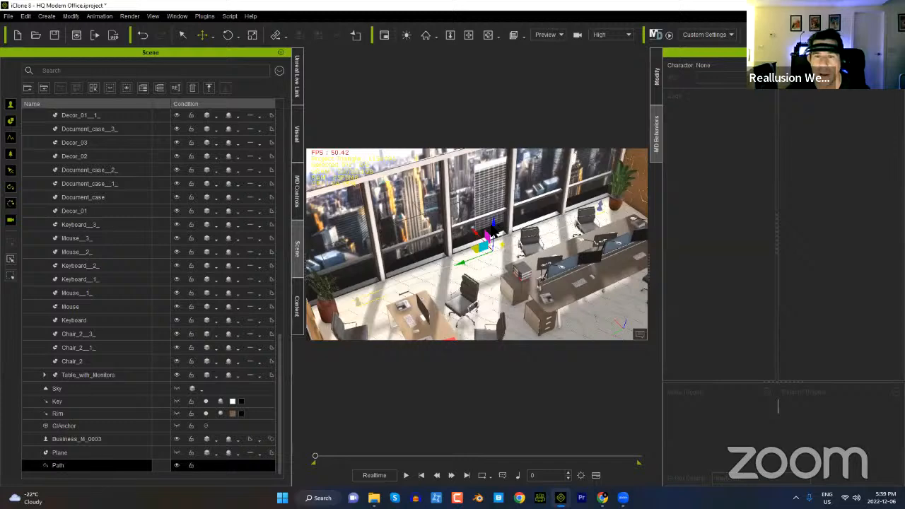
click(533, 253)
click(533, 247)
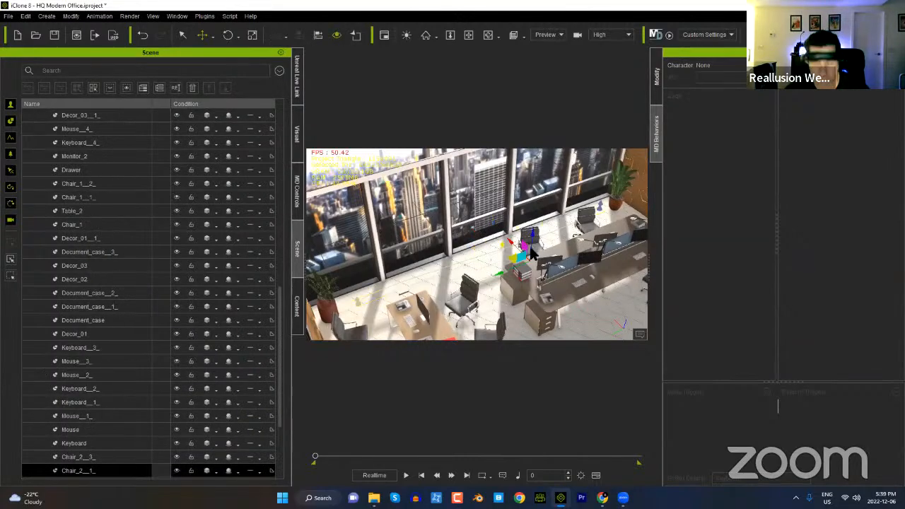
key(Delete)
click(583, 221)
click(583, 221)
key(Delete)
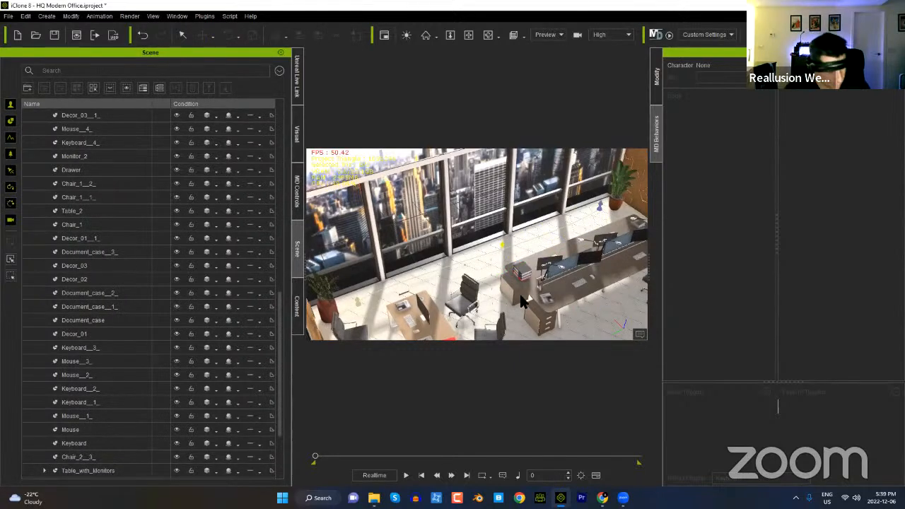
Step: Add the Business_F_0003 character from the Business actors to the floor beside the potted plant, near the path's start
middle_drag(528, 289, 504, 227)
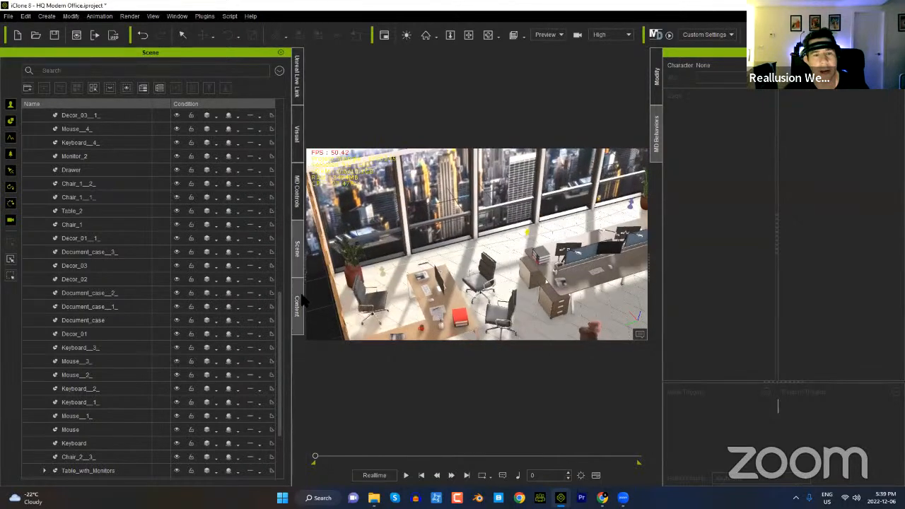
click(299, 304)
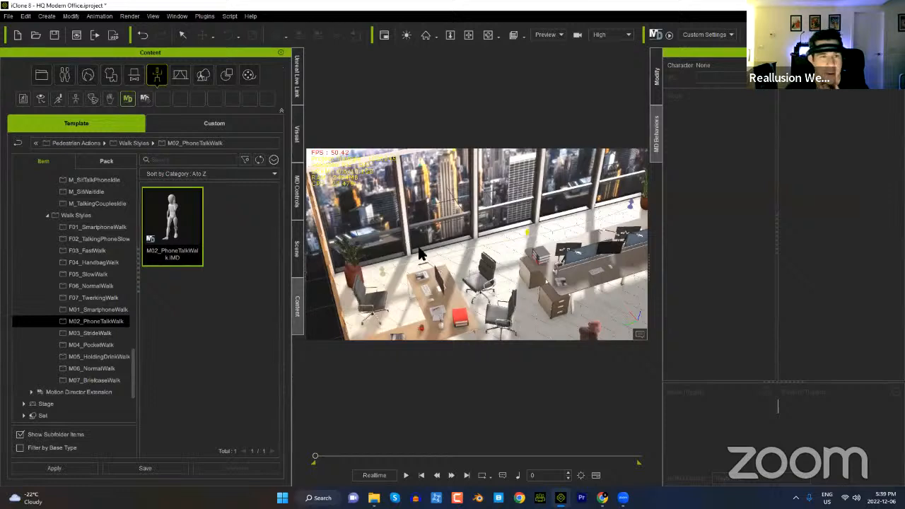
click(65, 74)
click(66, 237)
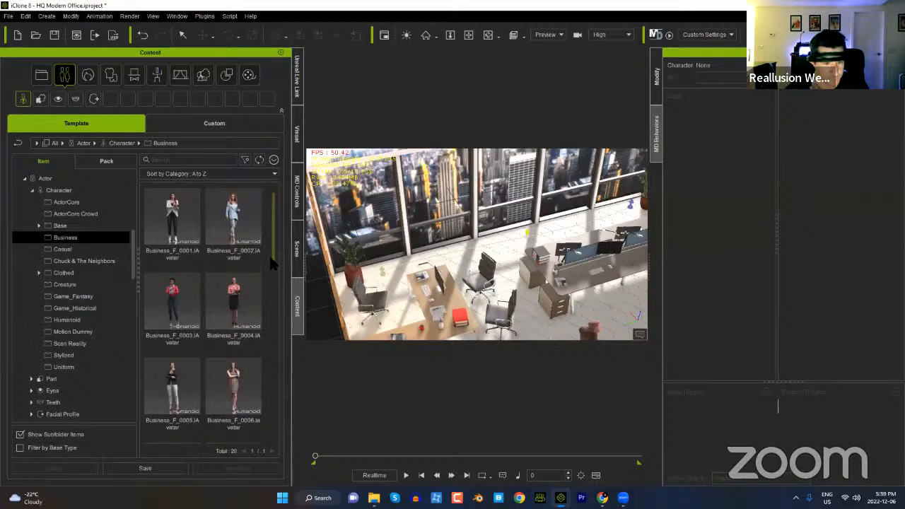
drag(172, 301, 390, 293)
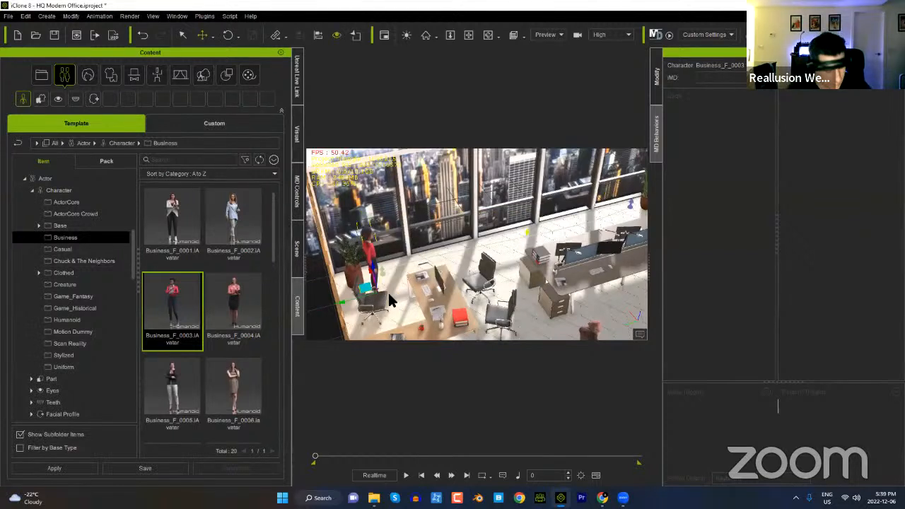
Step: Apply the F07_TwerkingWalk Motion Director behavior from the pedestrian Walk Styles to Business_F_0003
right_drag(476, 280, 413, 259)
middle_drag(413, 258, 464, 281)
scroll(452, 256, up, 5)
right_drag(462, 278, 475, 279)
click(294, 198)
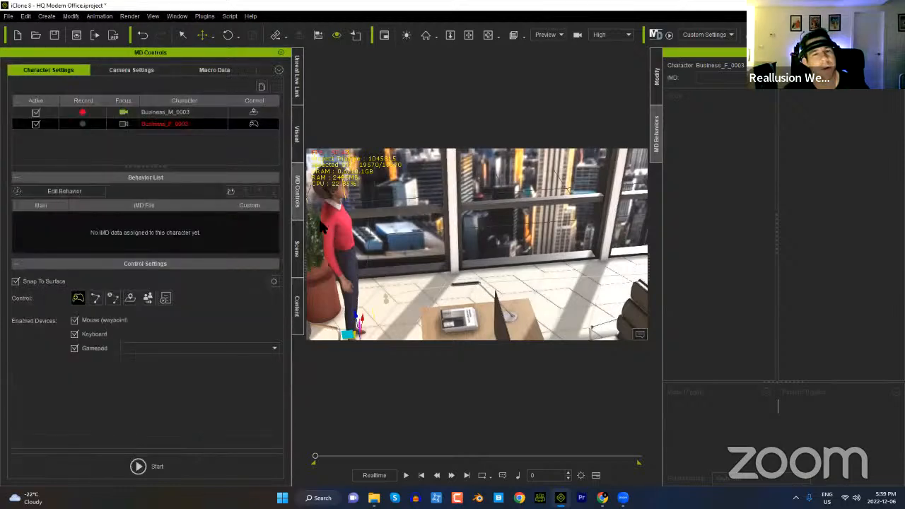
click(296, 306)
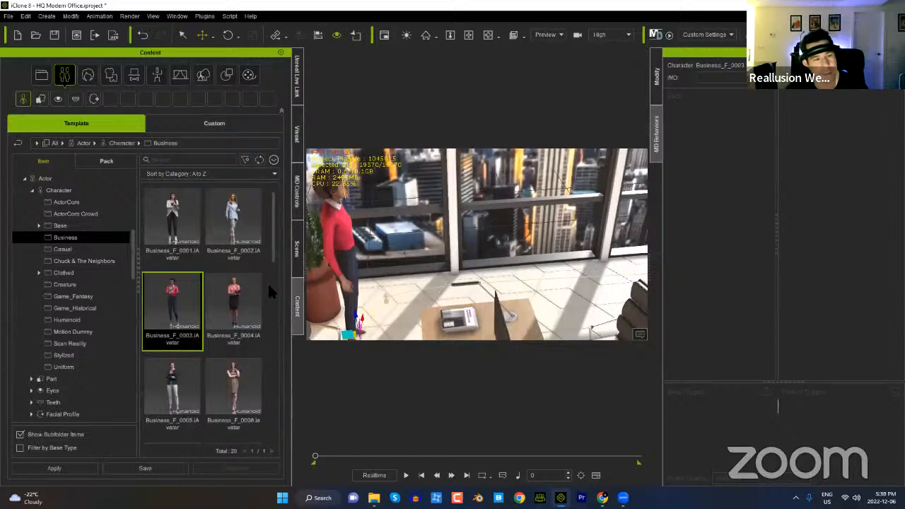
click(157, 74)
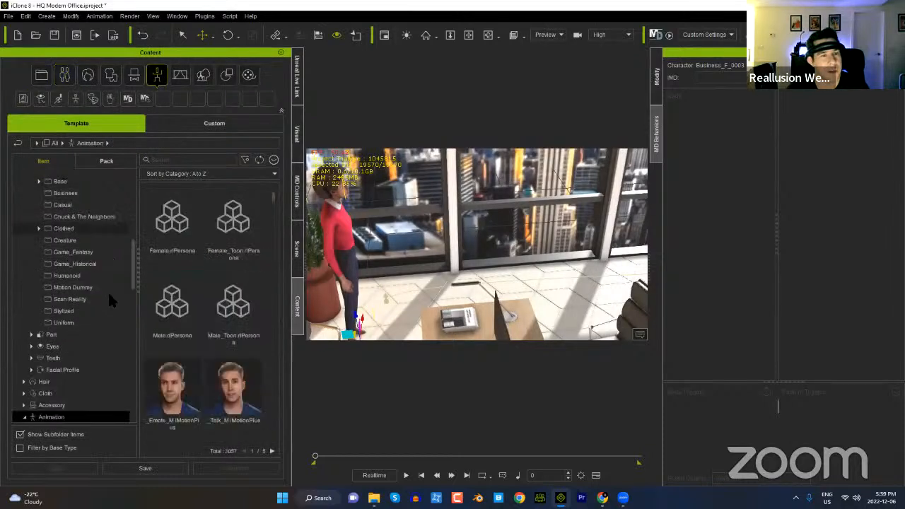
scroll(129, 324, down, 3)
scroll(130, 325, down, 3)
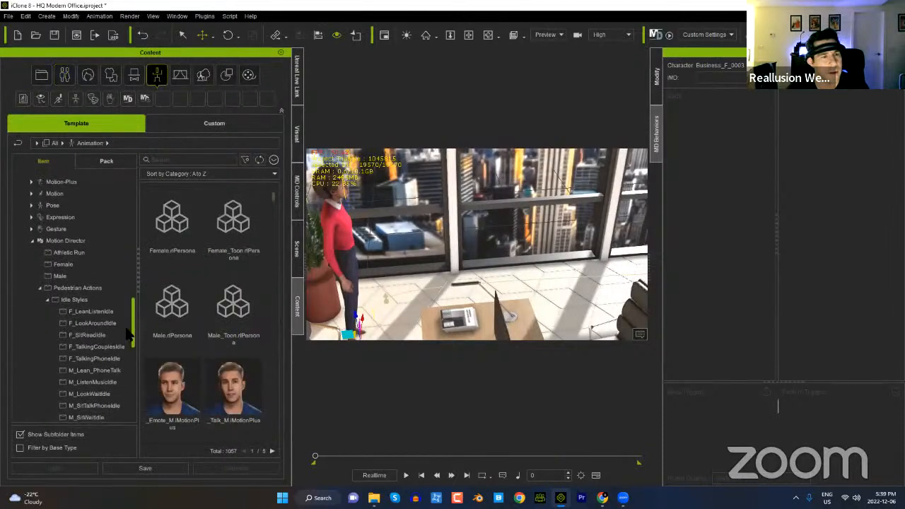
scroll(124, 347, down, 4)
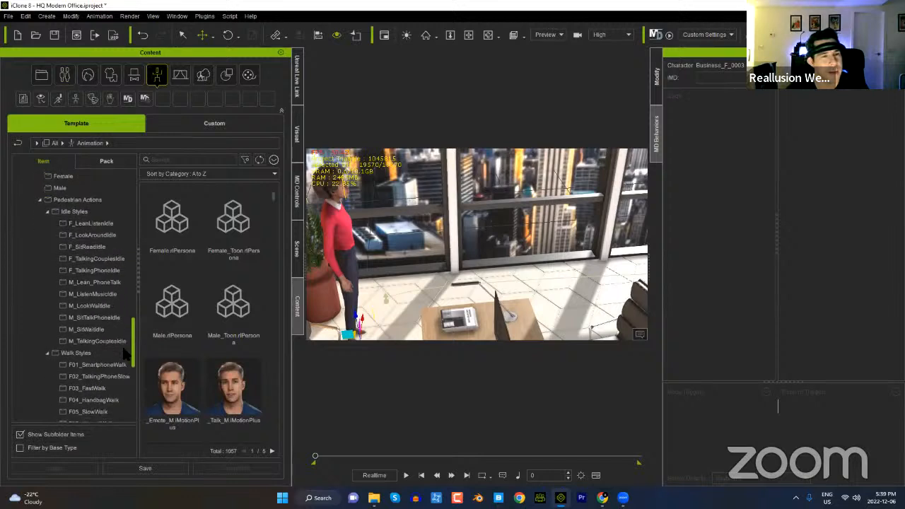
drag(120, 376, 121, 377)
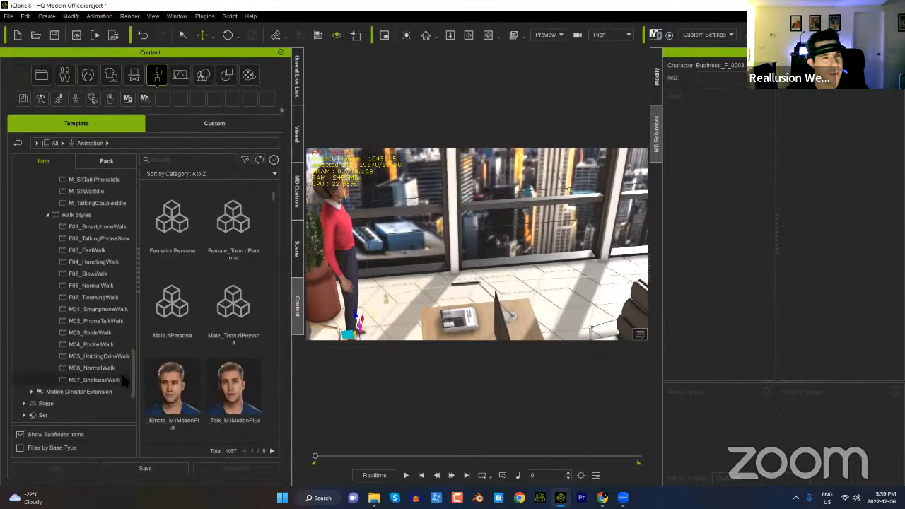
click(104, 299)
double_click(172, 220)
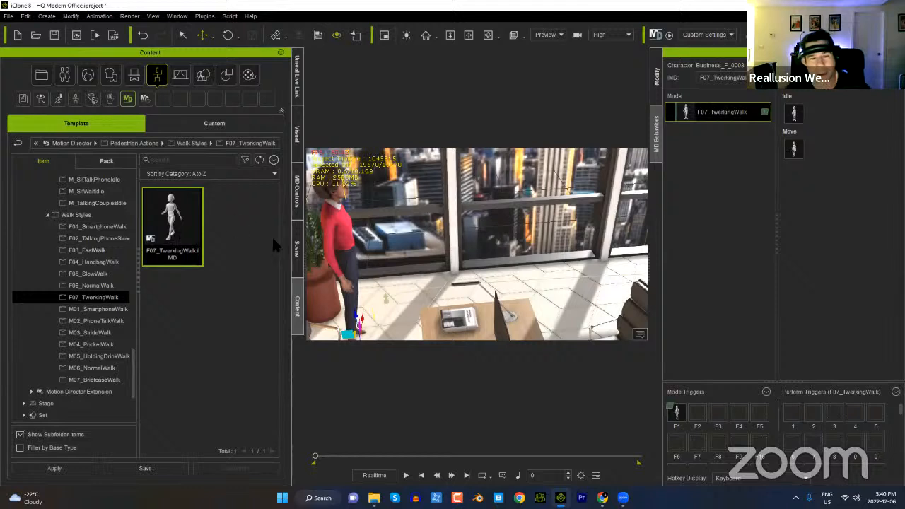
Step: Deactivate Business_M_0003 in the Motion Director character list and turn off its recording
click(297, 191)
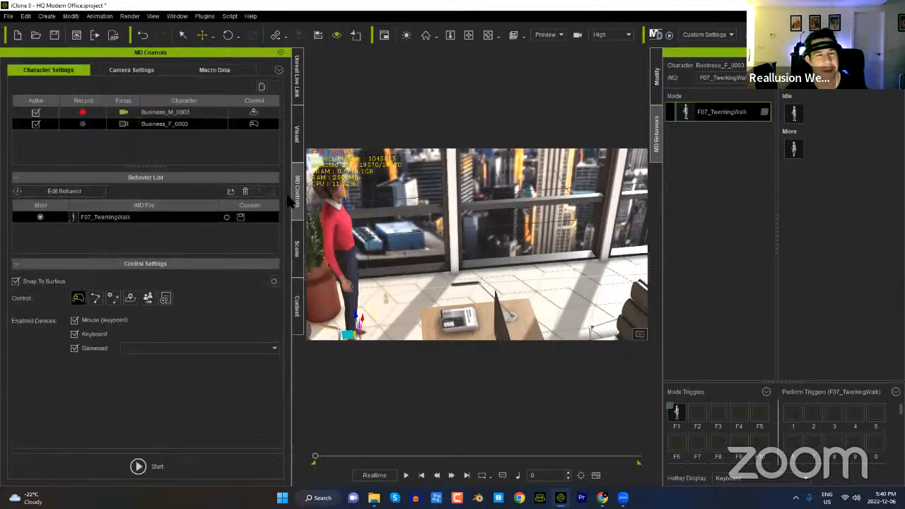
click(35, 112)
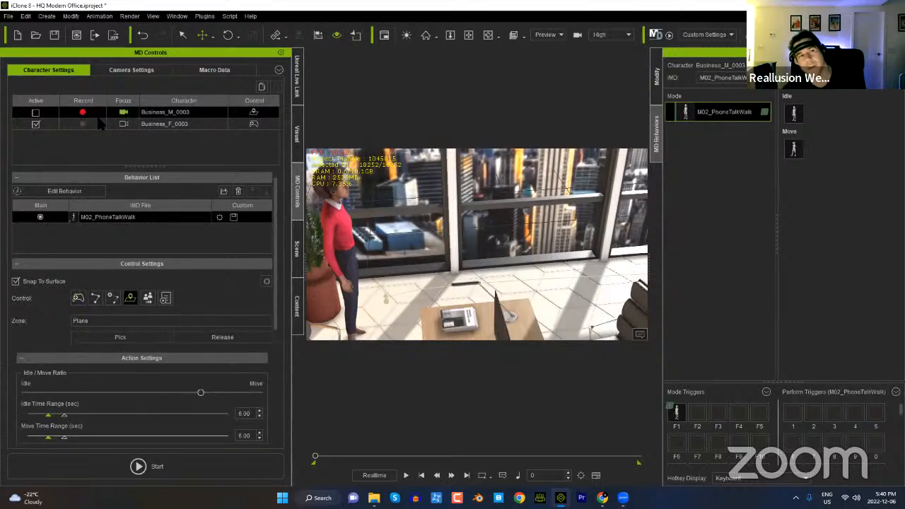
click(82, 113)
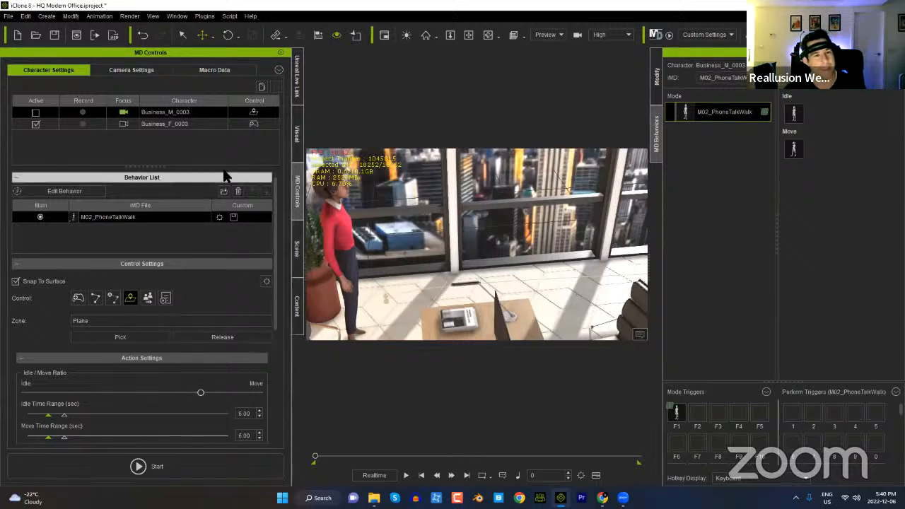
Step: Raise the Turn Rate of Business_F_0003's F07_TwerkingWalk behavior slightly in its iMD data settings
click(171, 126)
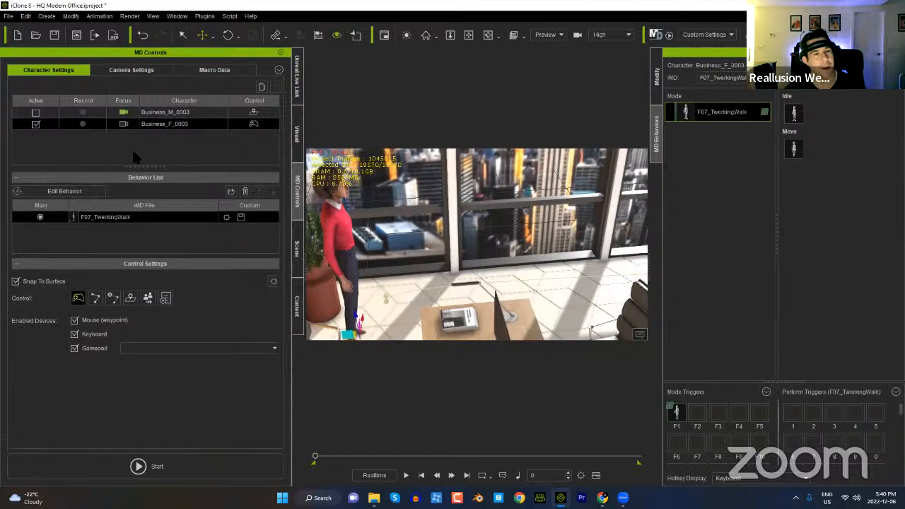
click(227, 217)
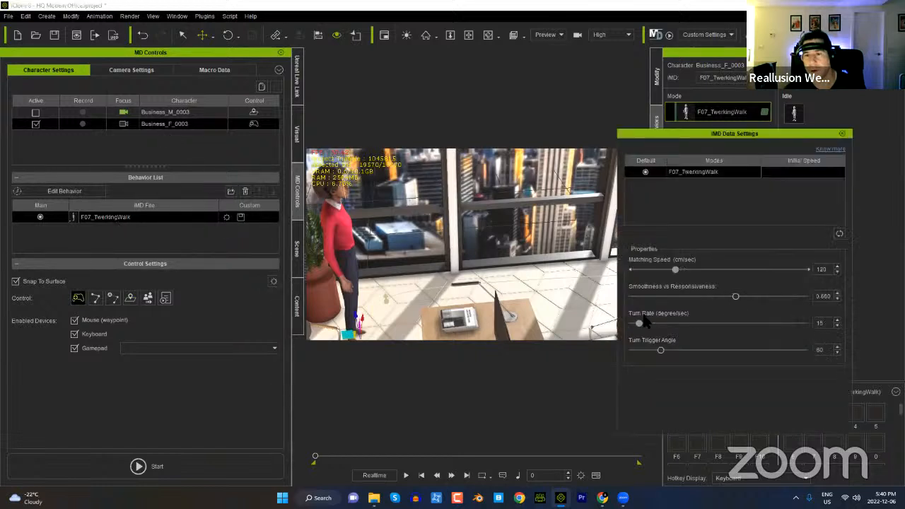
drag(639, 324, 648, 324)
click(842, 133)
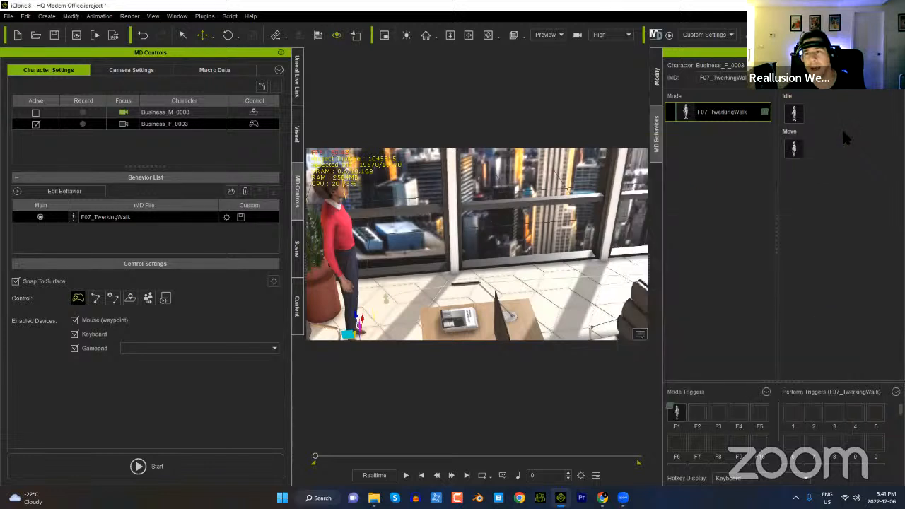
Step: Set Business_F_0003 to reference-path control using the scene's Path and enable recording for her
click(112, 297)
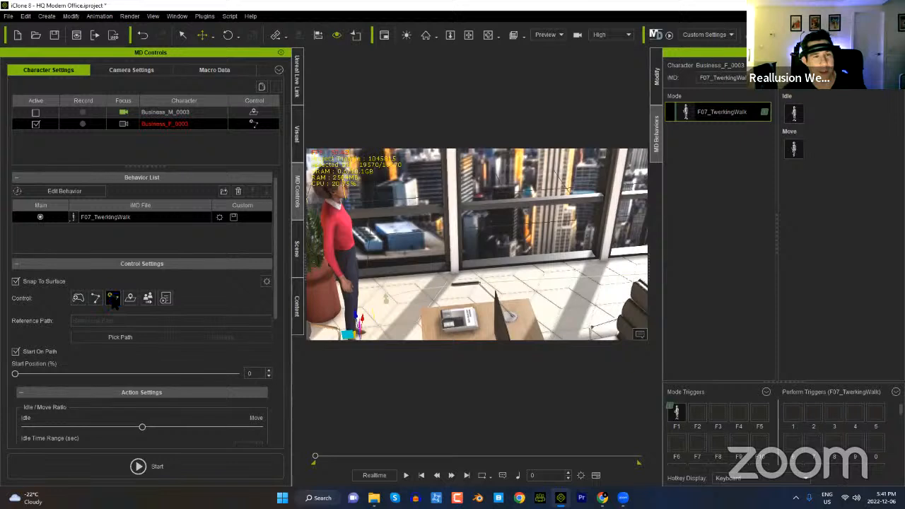
click(131, 340)
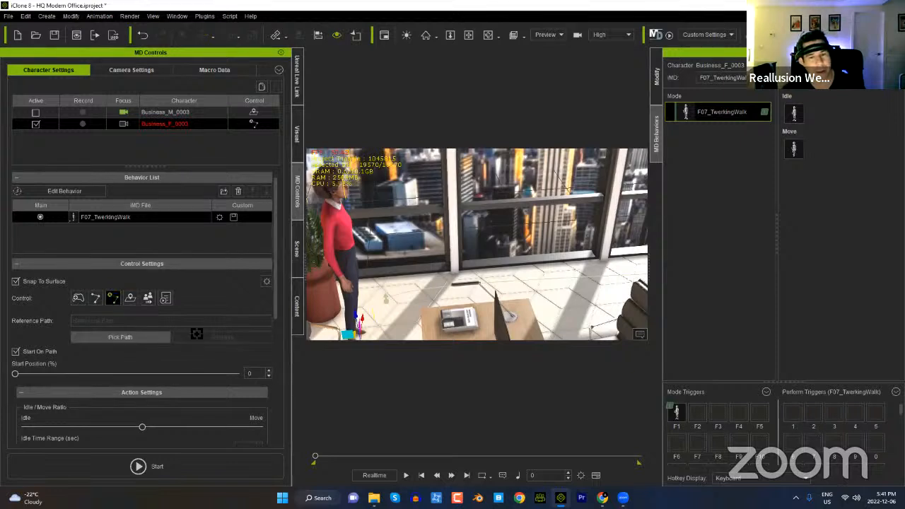
click(387, 302)
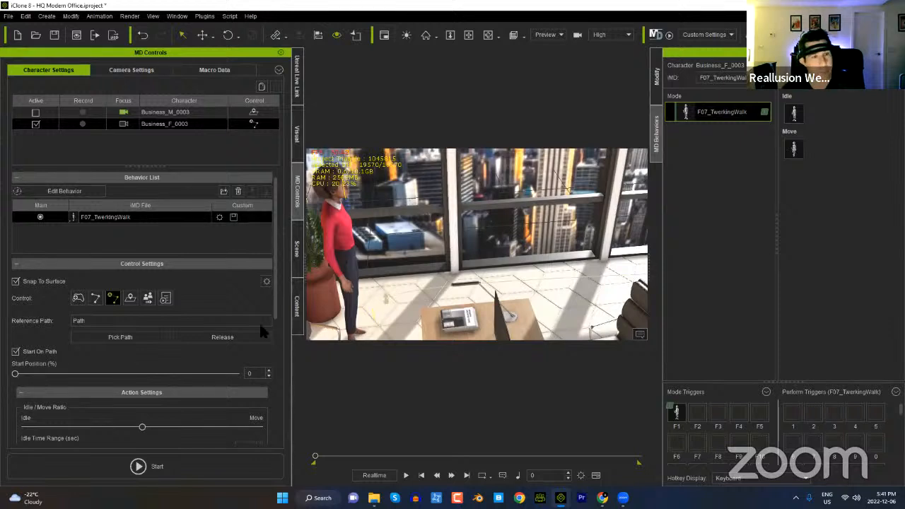
click(84, 124)
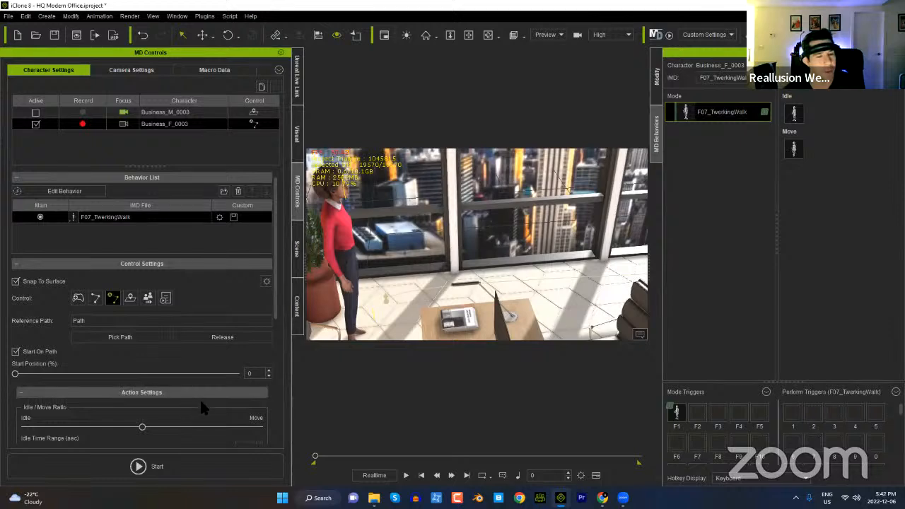
Step: Shift Business_F_0003's Idle/Move Ratio toward Move and shorten the Idle Time Range to a maximum of 3.07 seconds
scroll(200, 406, down, 4)
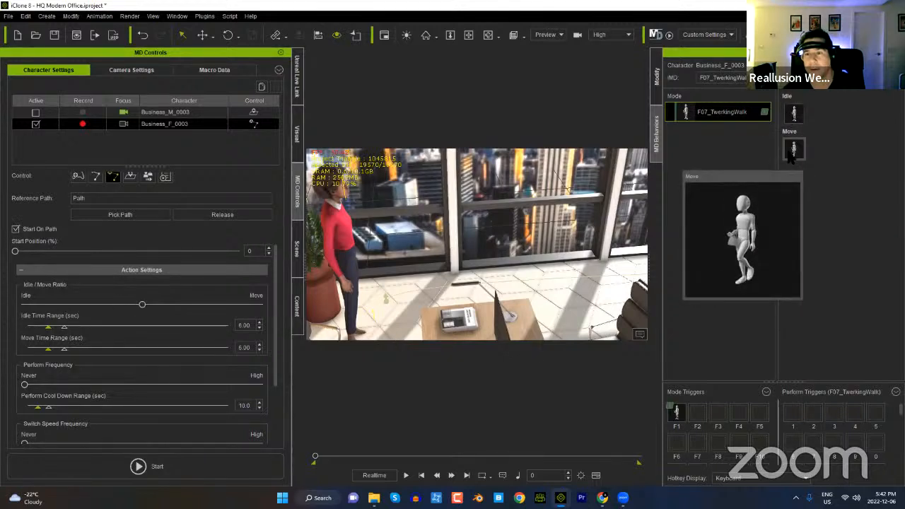
mouse_move(797, 157)
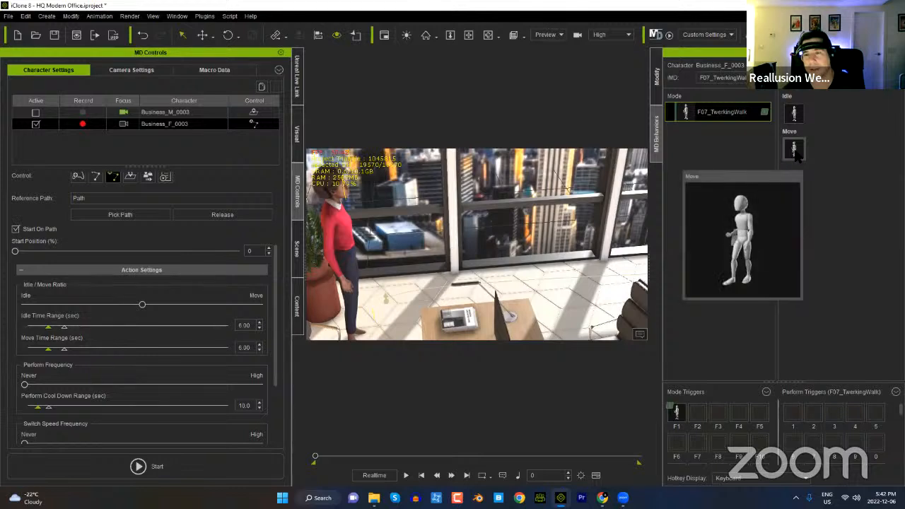
mouse_move(798, 123)
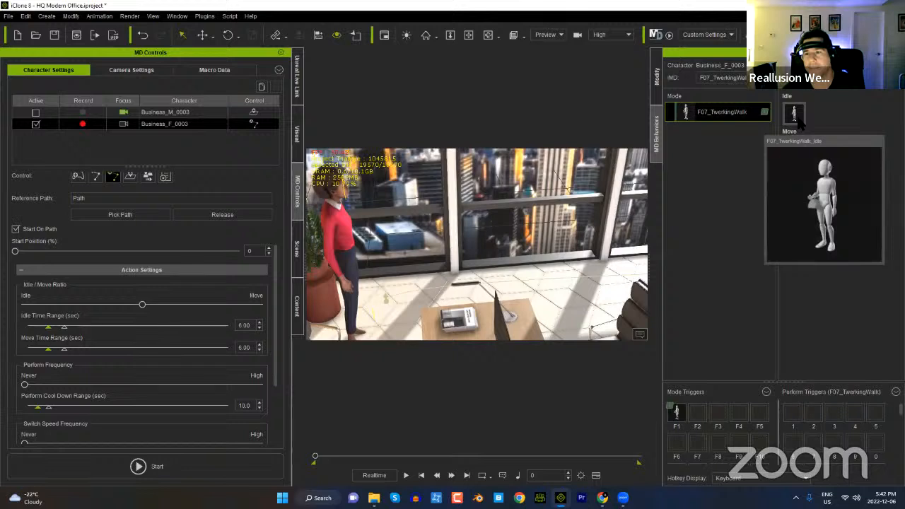
drag(142, 305, 226, 310)
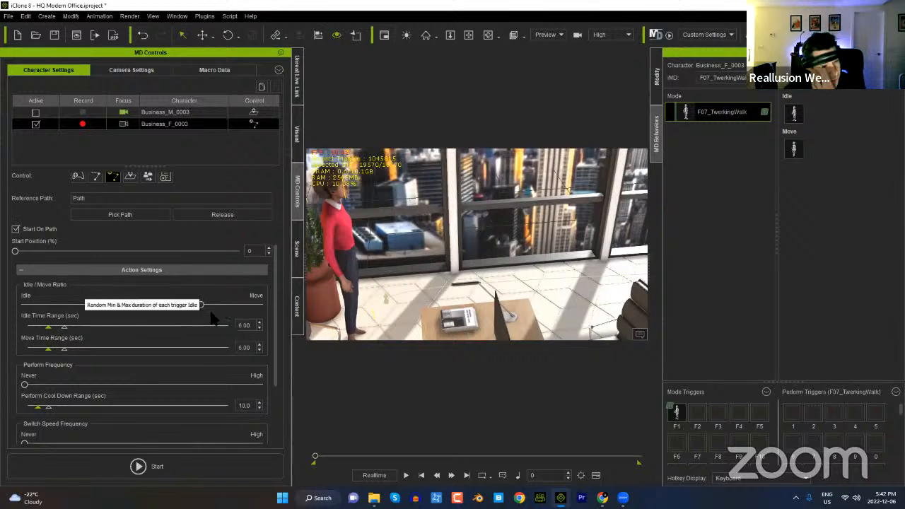
drag(49, 329, 6, 332)
drag(60, 332, 37, 338)
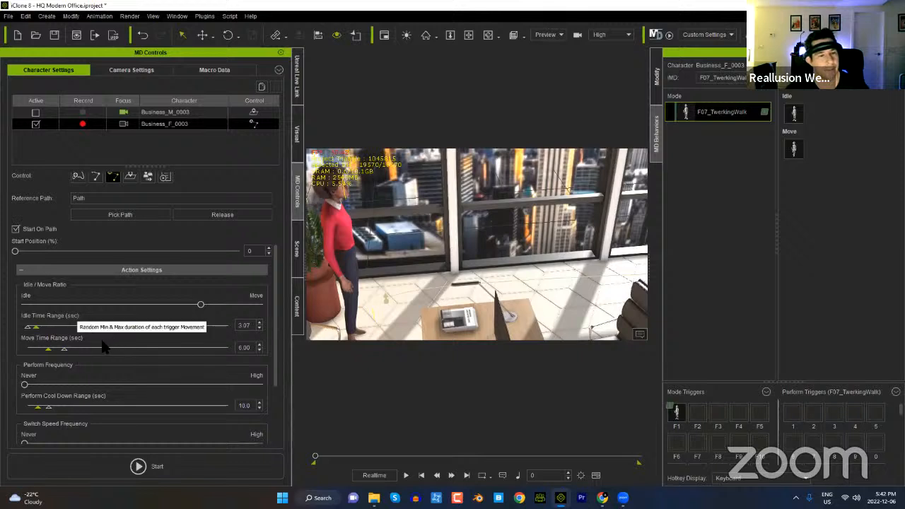
Step: Record a short Motion Director take of Business_F_0003 walking along the reference path
scroll(157, 402, down, 1)
scroll(152, 397, down, 2)
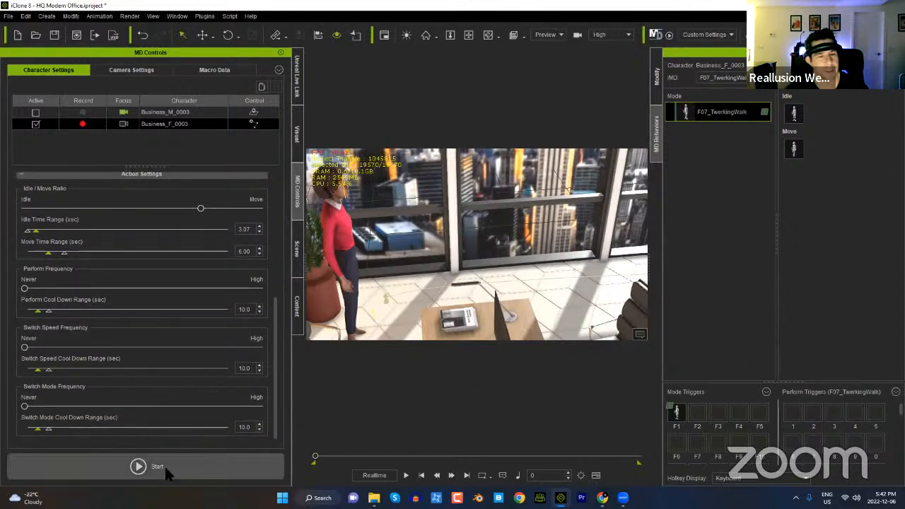
click(139, 467)
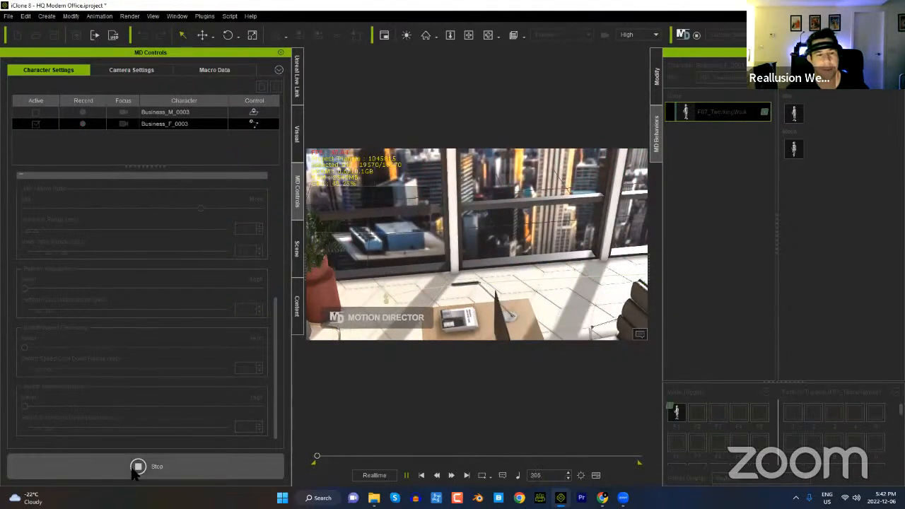
click(166, 464)
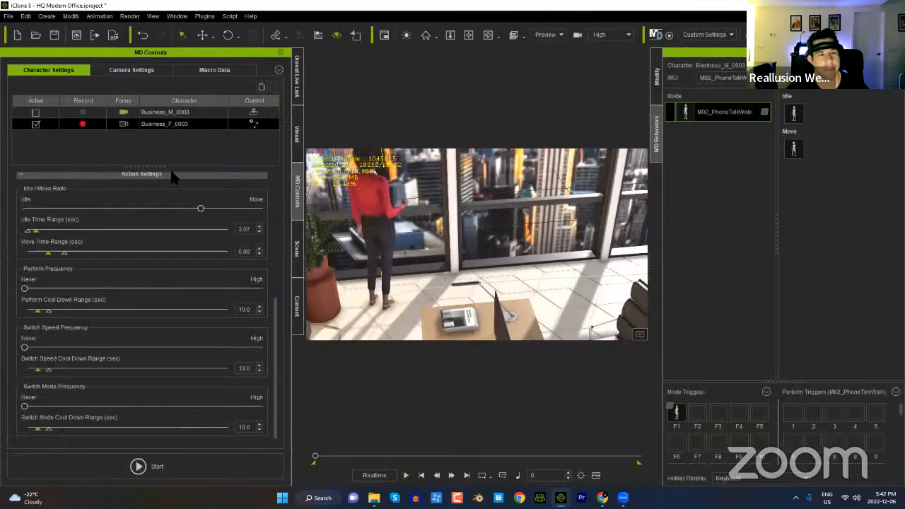
Step: Set the initial camera mode to Follow Camera and preview Business_M_0003 with the Bird's Eye View, Full Shot and Close-Up presets
click(131, 70)
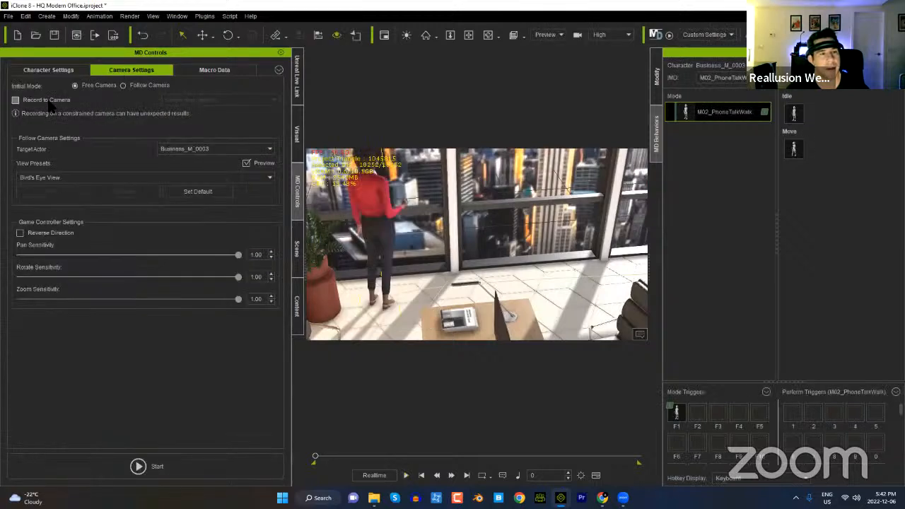
click(90, 177)
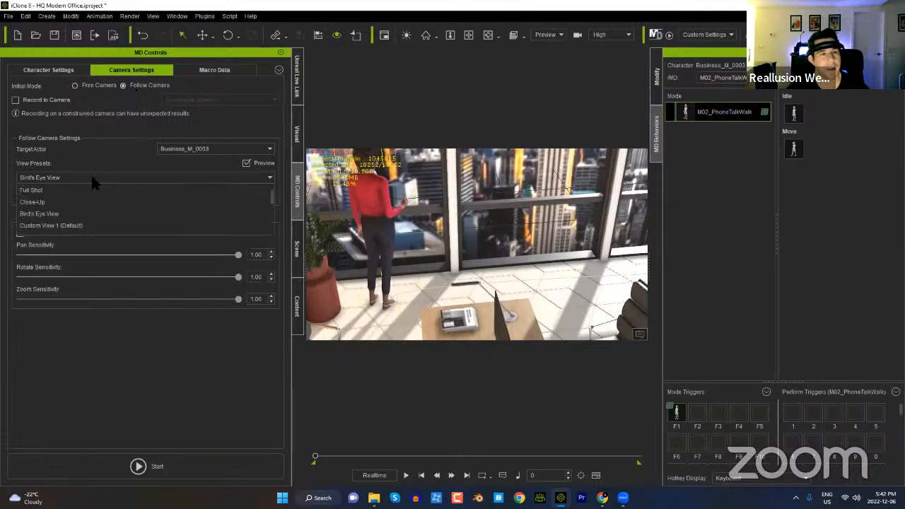
click(45, 214)
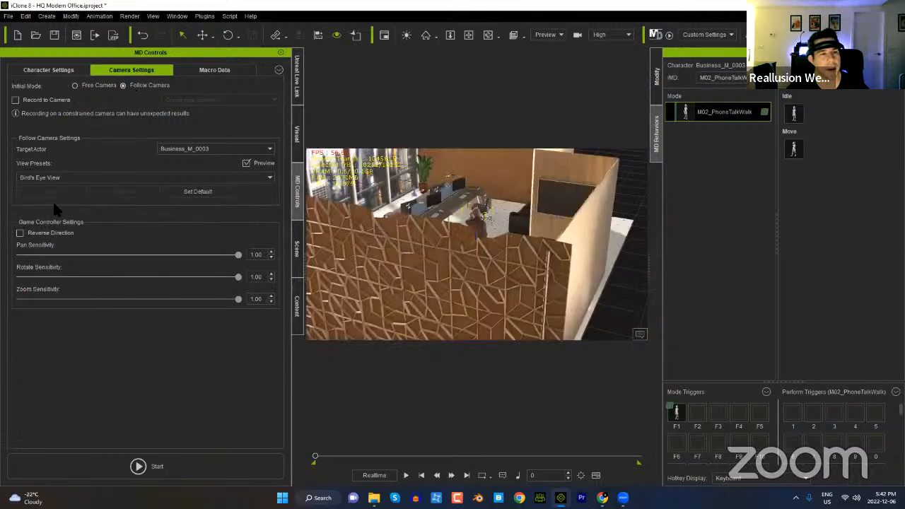
click(58, 180)
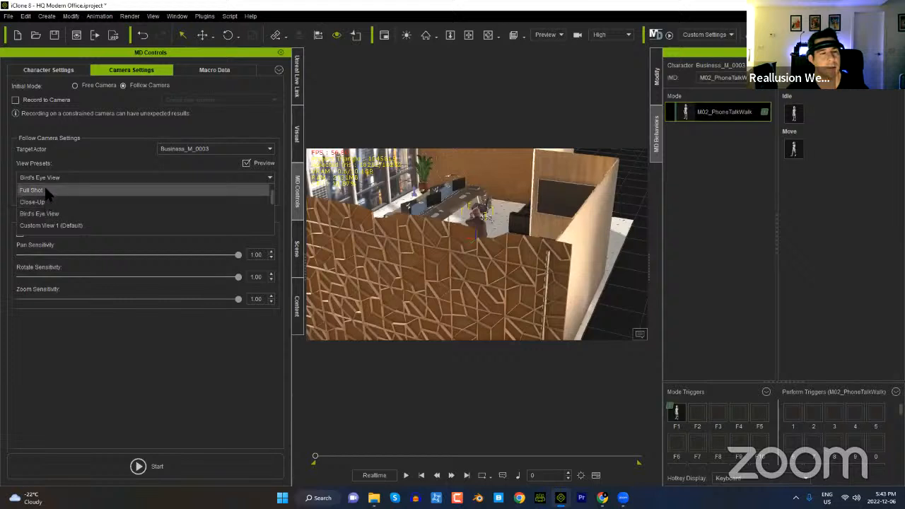
click(44, 190)
click(51, 177)
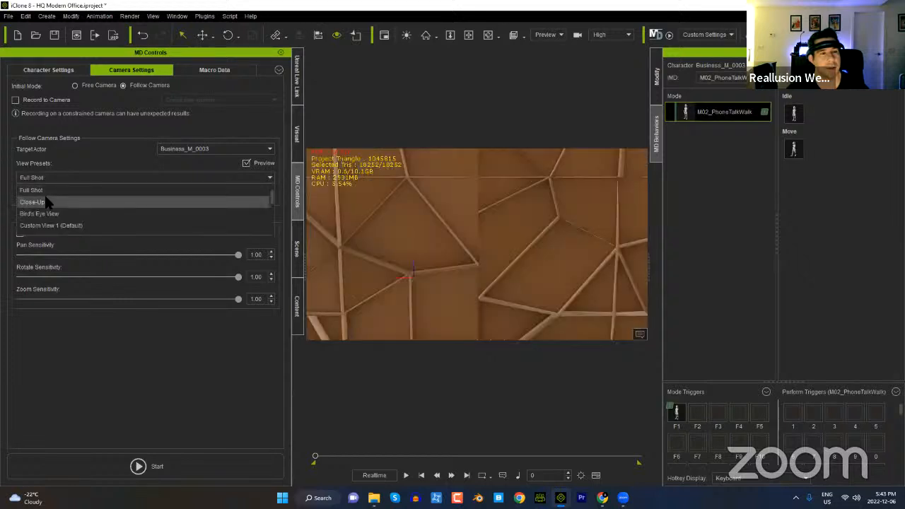
click(44, 201)
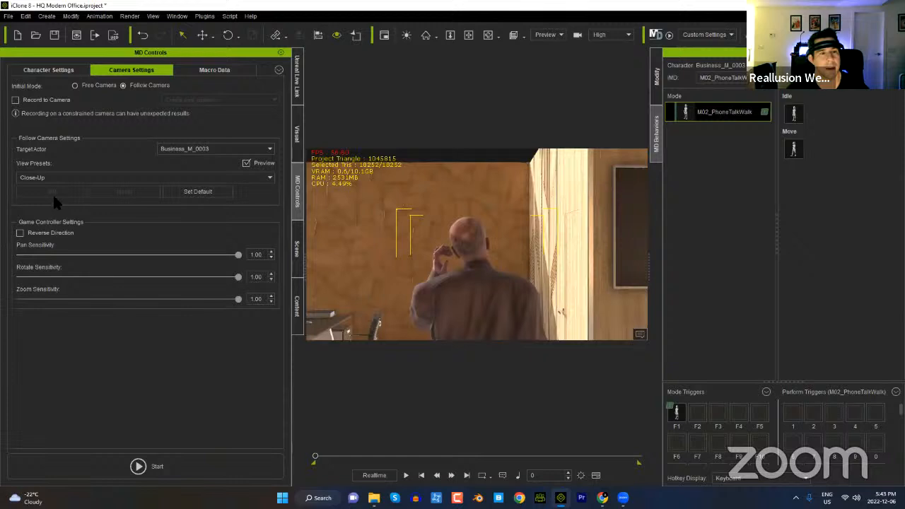
Step: Make Business_F_0003 the follow camera's target actor and view her with the Close-Up and Bird's Eye View presets
click(220, 150)
click(186, 174)
click(65, 181)
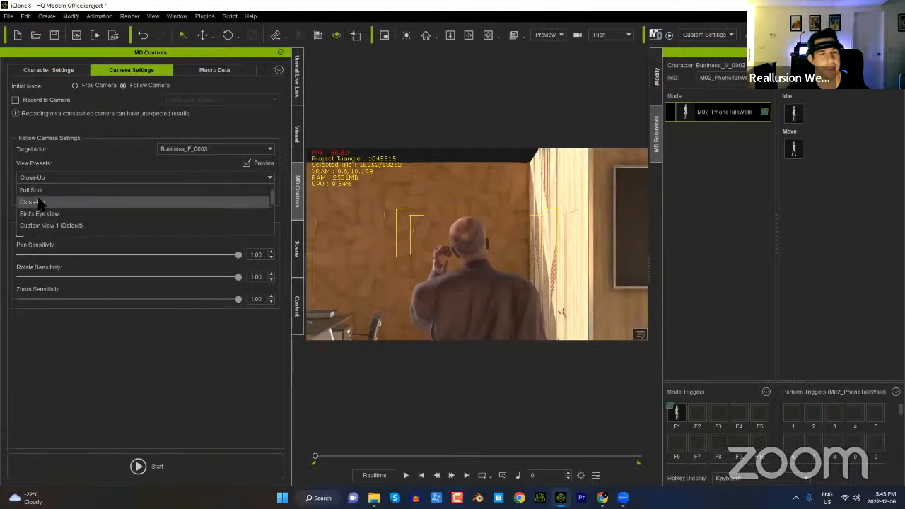
click(34, 203)
click(81, 174)
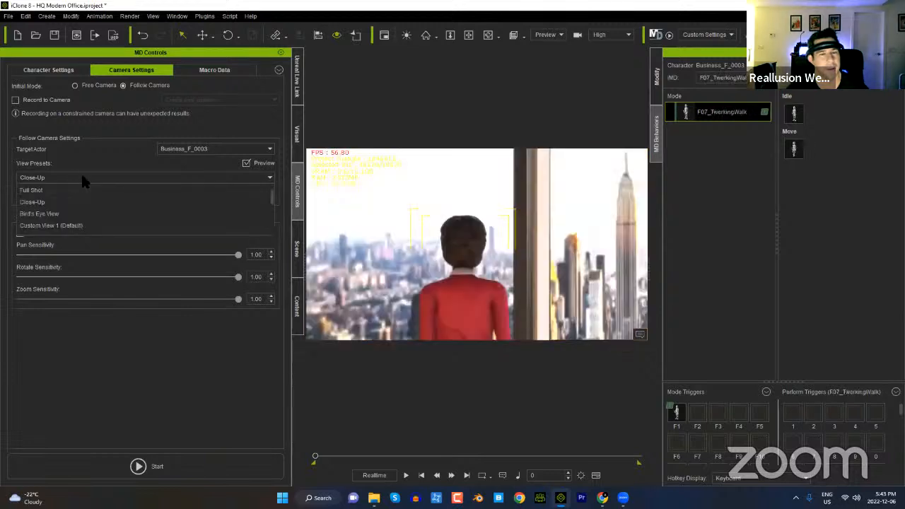
click(45, 214)
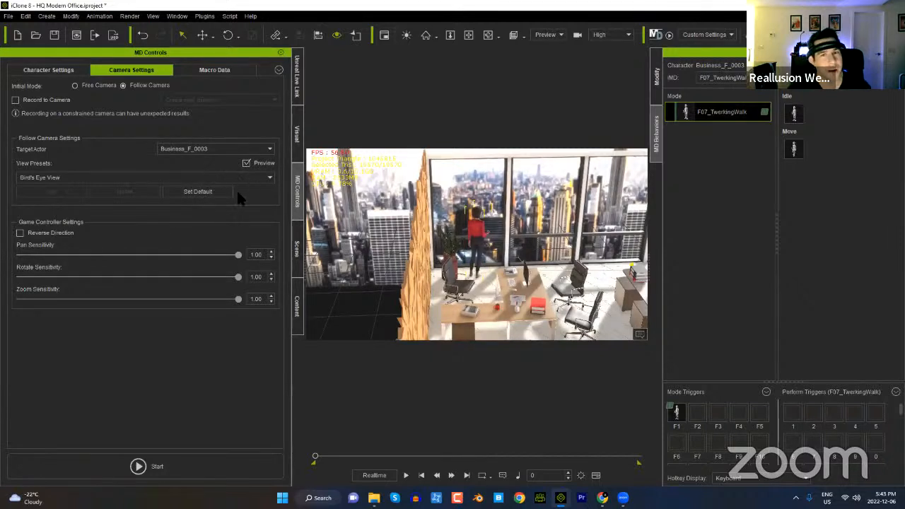
Step: Create a linear camera, frame the woman, windows and desks from above, and select Business_F_0003
click(47, 16)
mouse_move(71, 152)
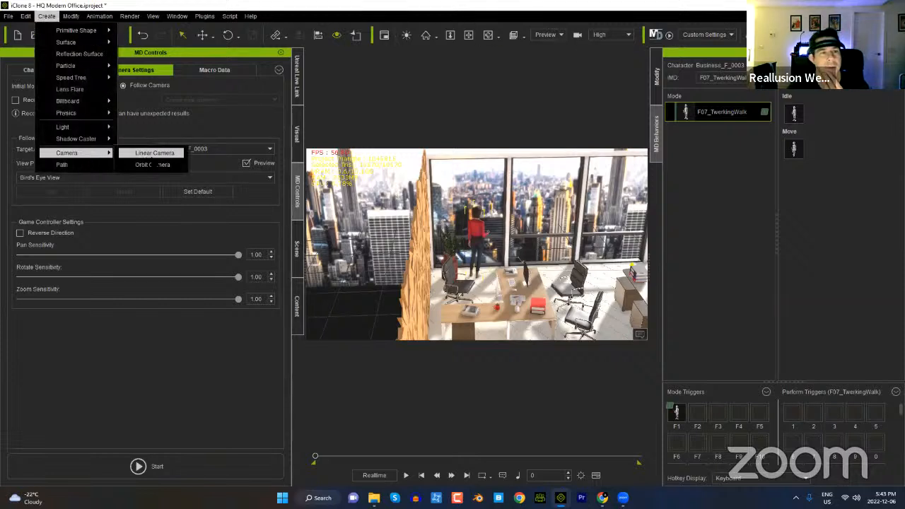
click(151, 153)
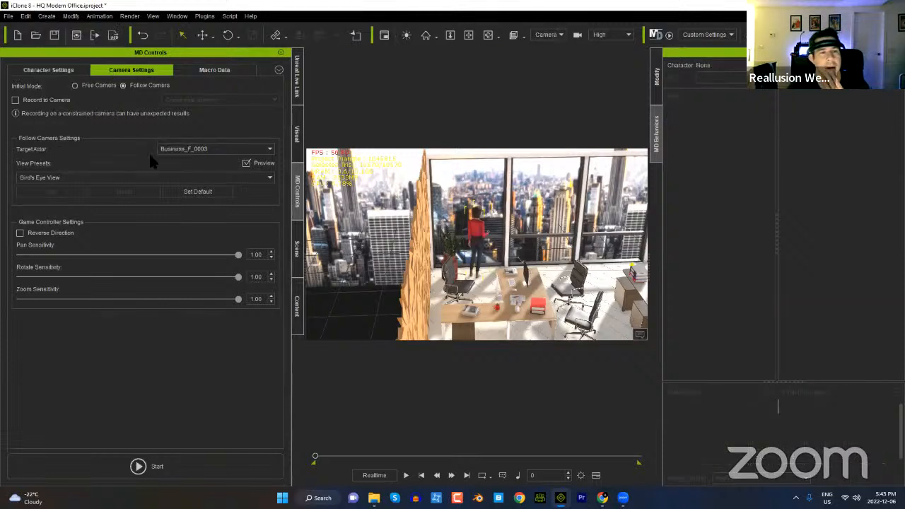
click(495, 242)
click(483, 255)
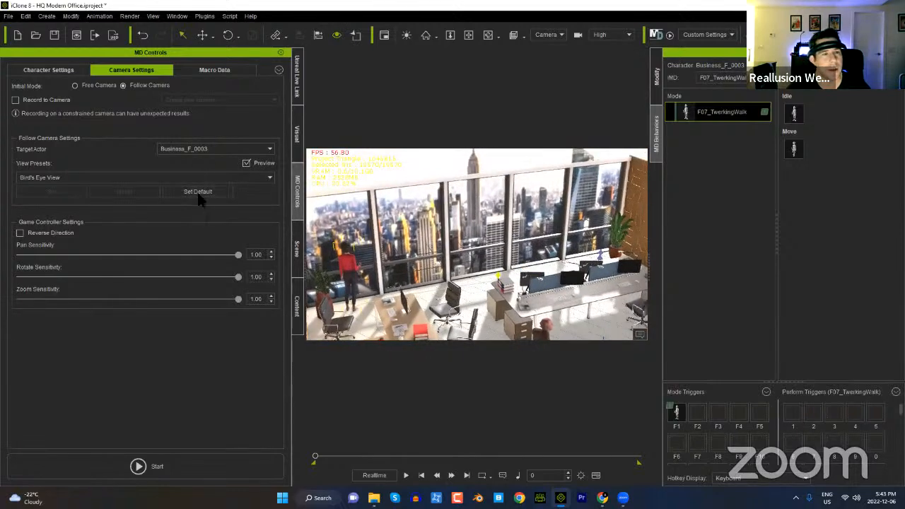
Step: Choose the Custom View 1 (Default) follow preset and frame Business_F_0003 and the office desks from an elevated angle
click(145, 176)
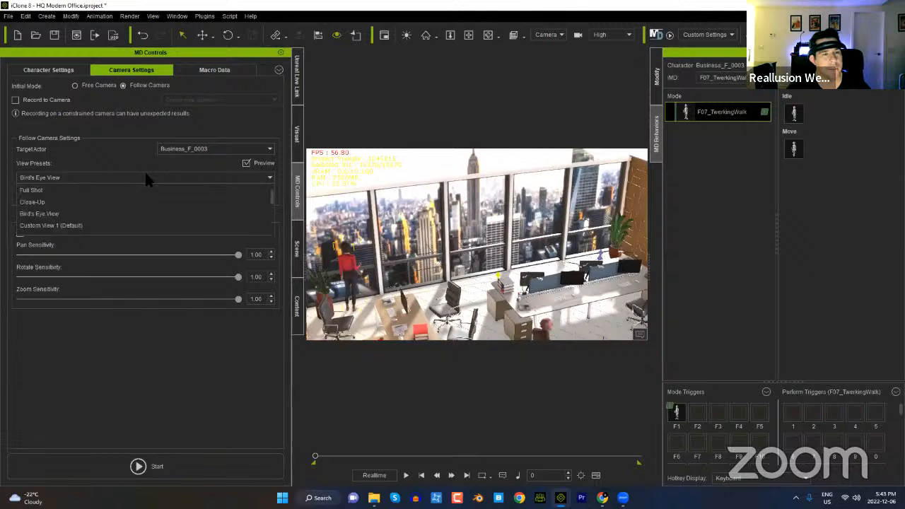
click(76, 225)
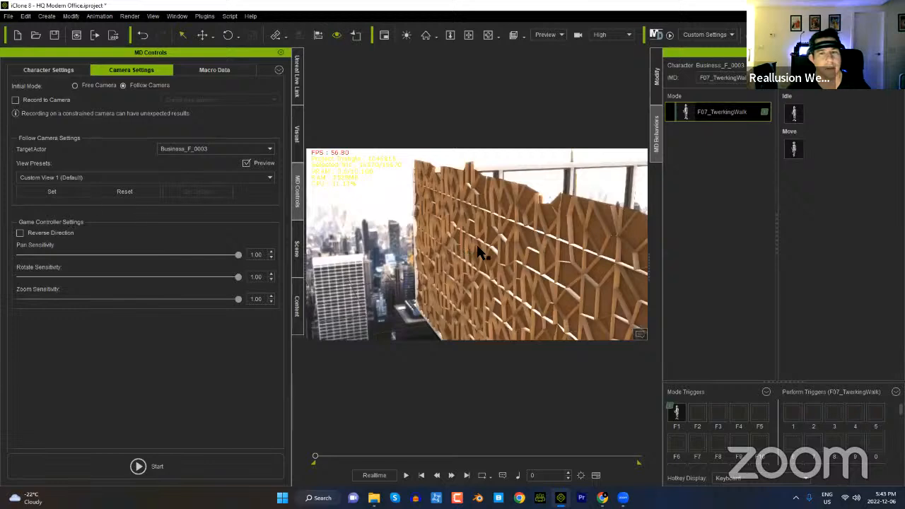
middle_drag(489, 249, 480, 301)
middle_drag(465, 270, 467, 276)
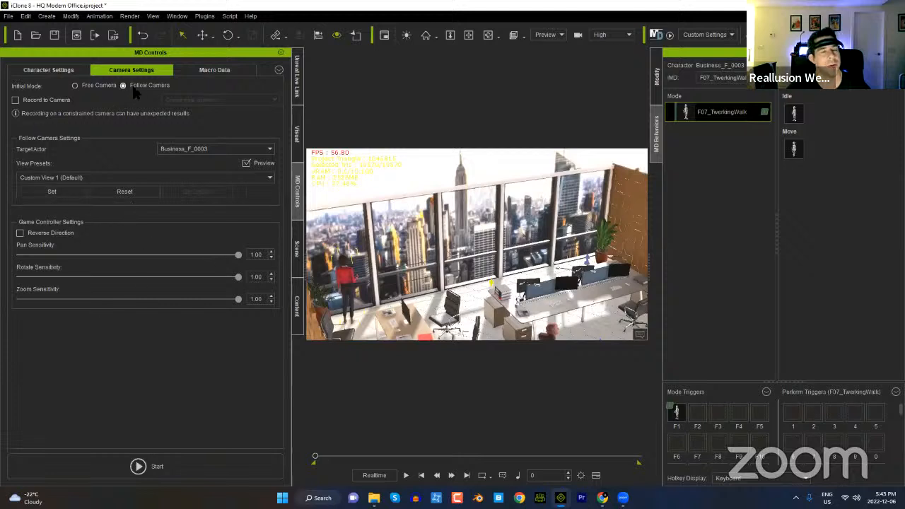
Step: Record a longer Motion Director take of Business_F_0003 on the path through the follow camera
click(194, 460)
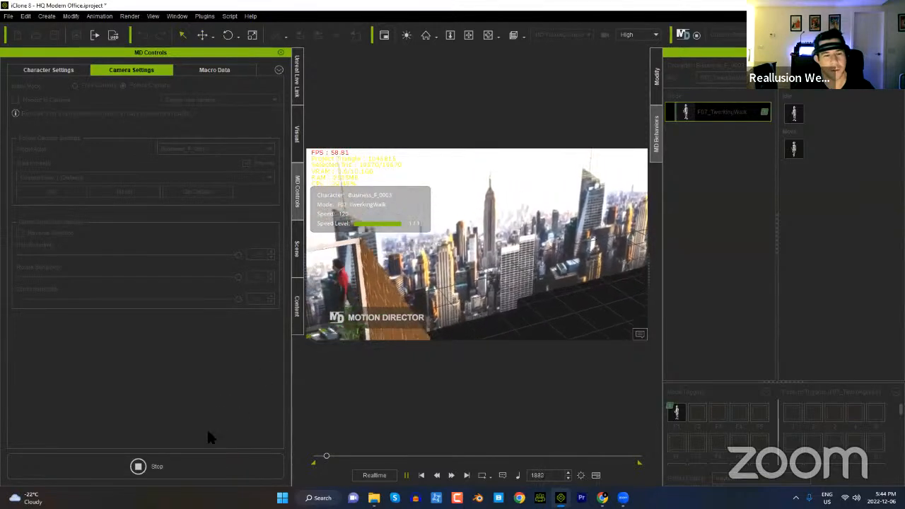
click(195, 466)
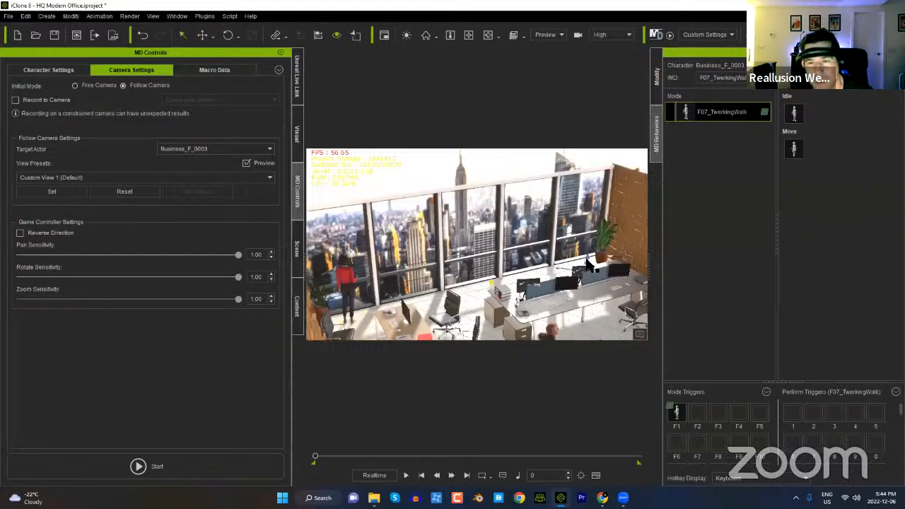
Step: Move the Path's point beside the window-corner plant slightly toward the woman, and finish editing points
click(588, 263)
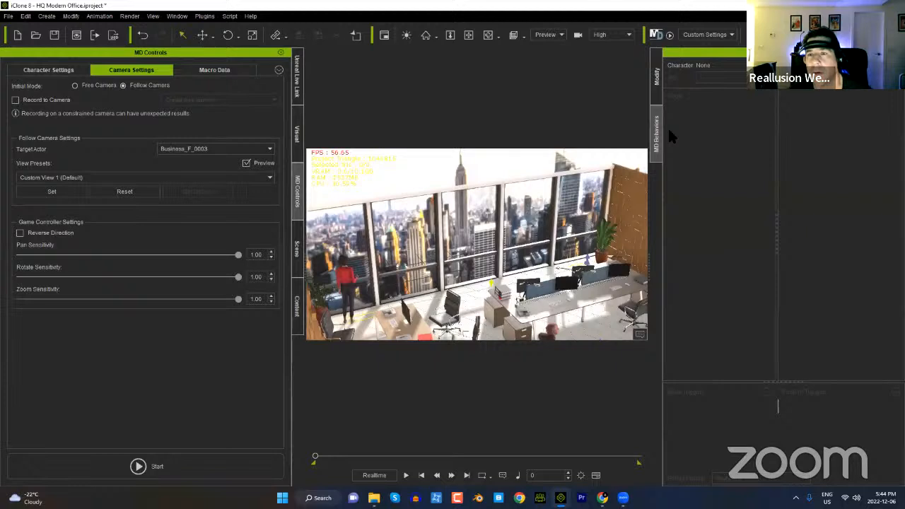
click(656, 93)
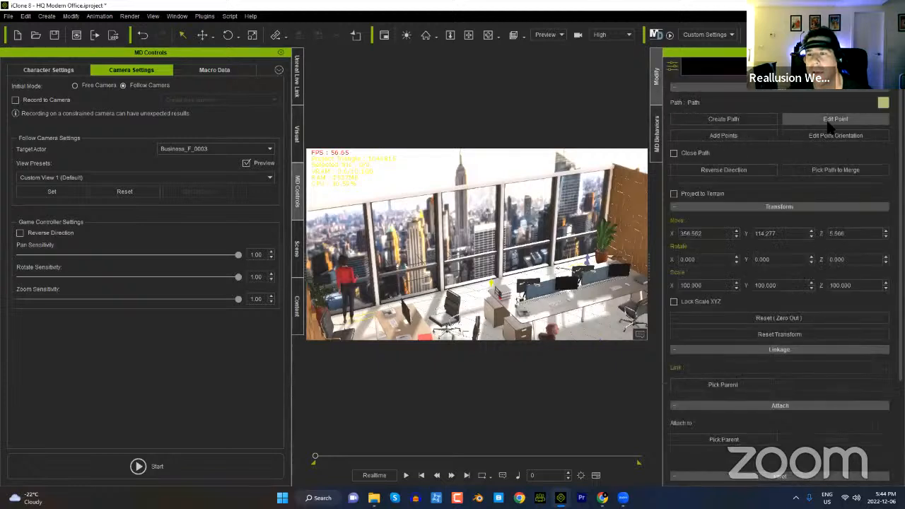
click(834, 120)
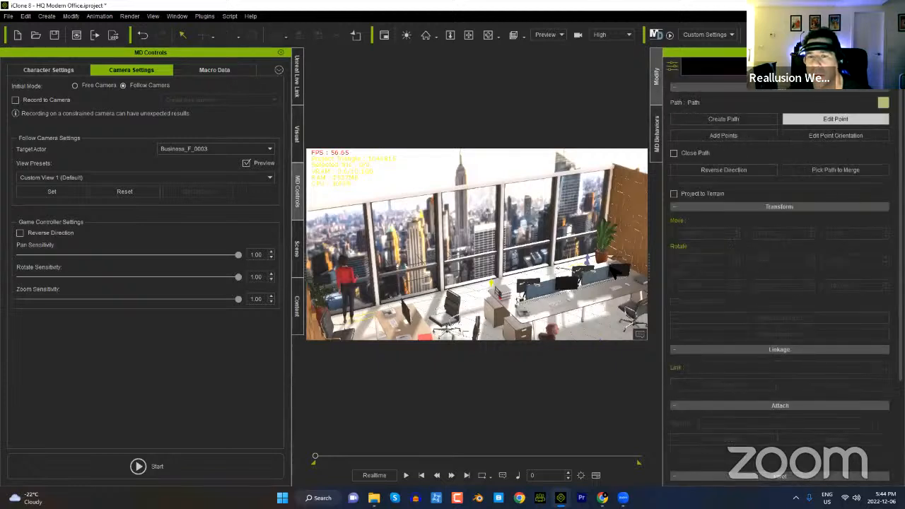
click(597, 272)
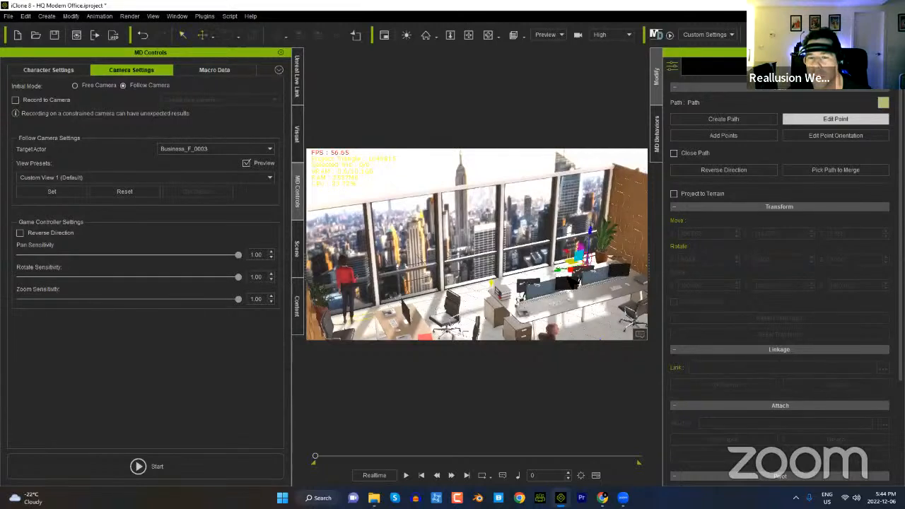
drag(565, 277, 548, 278)
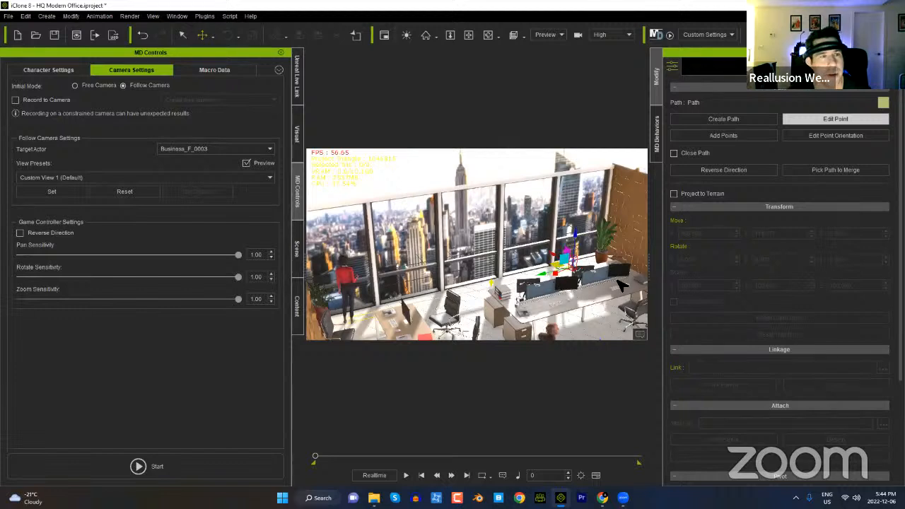
click(48, 69)
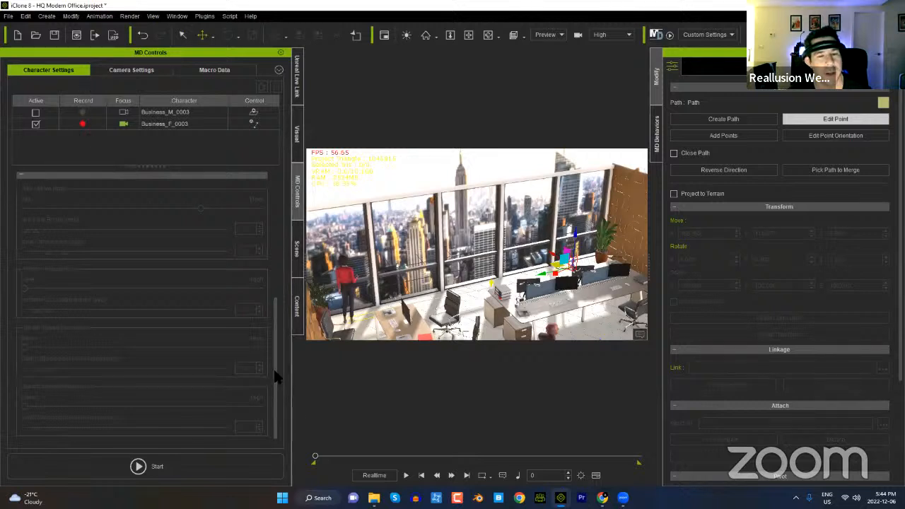
click(355, 280)
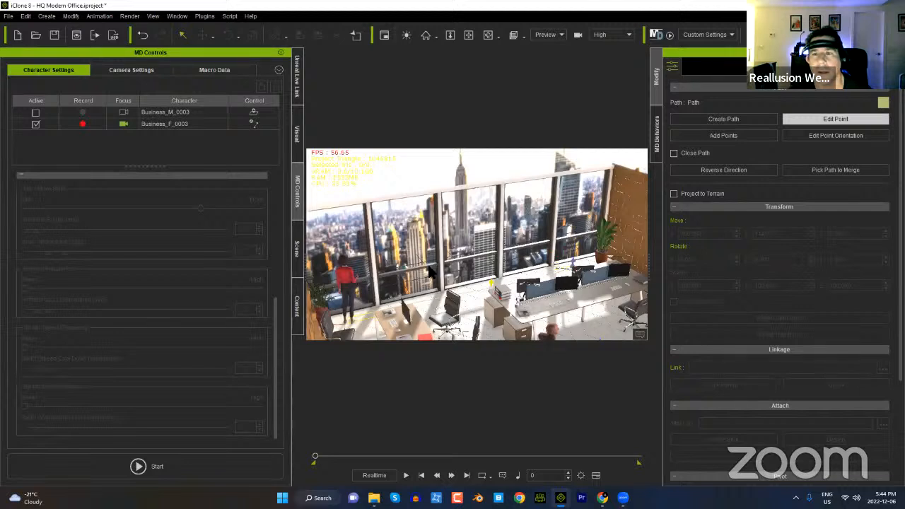
click(829, 121)
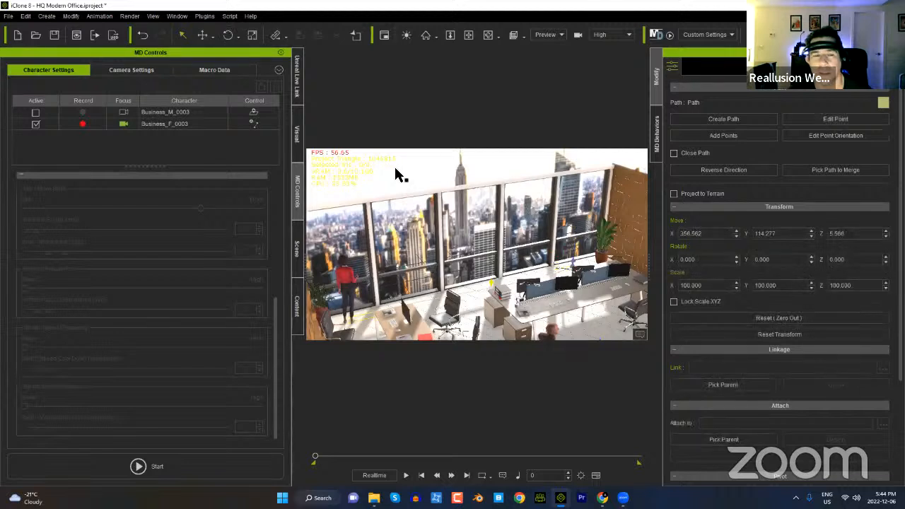
Step: Delete Business_F_0003's Motion Director clip from her Motion track in the timeline and return to frame 0
click(347, 279)
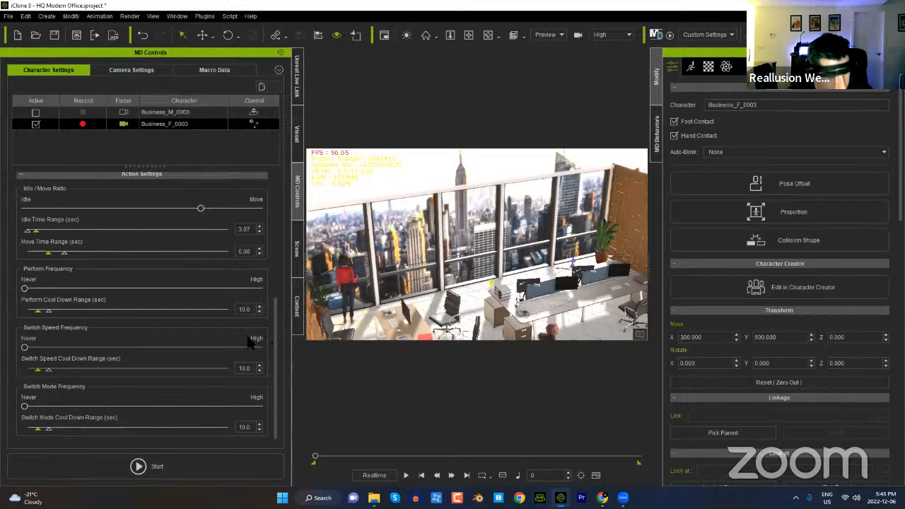
key(F3)
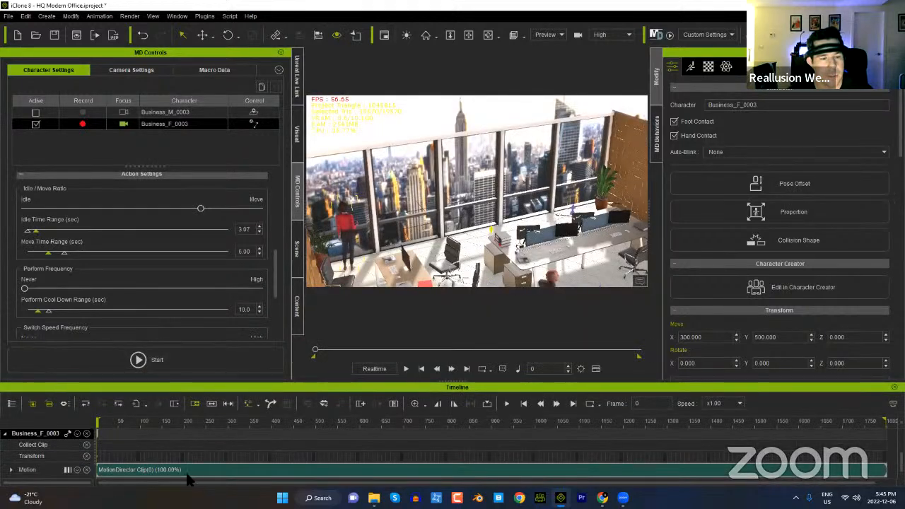
click(250, 472)
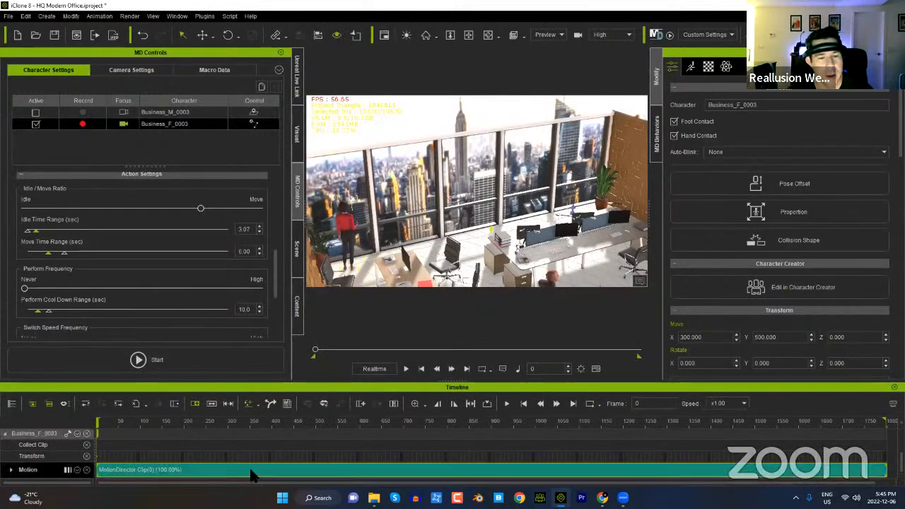
key(Delete)
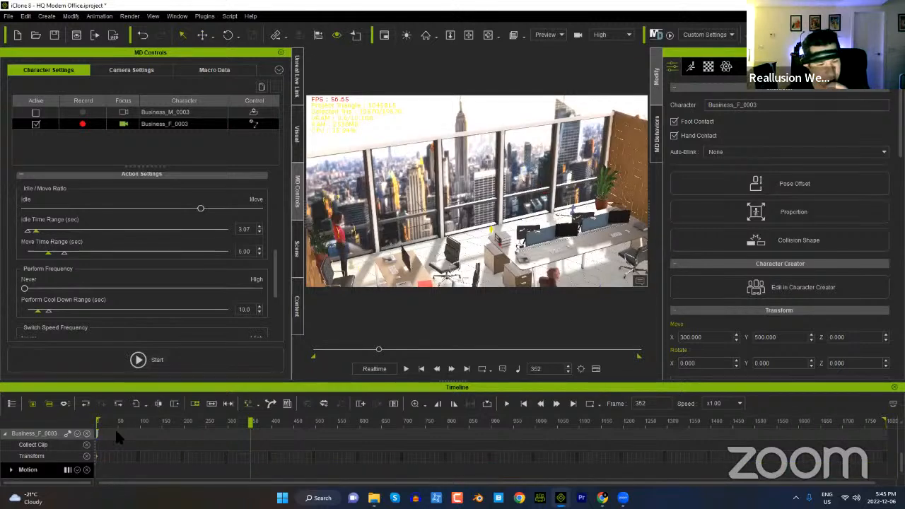
drag(129, 423, 66, 428)
Step: Record a new Motion Director take of Business_F_0003 following the adjusted path from frame 0
click(138, 359)
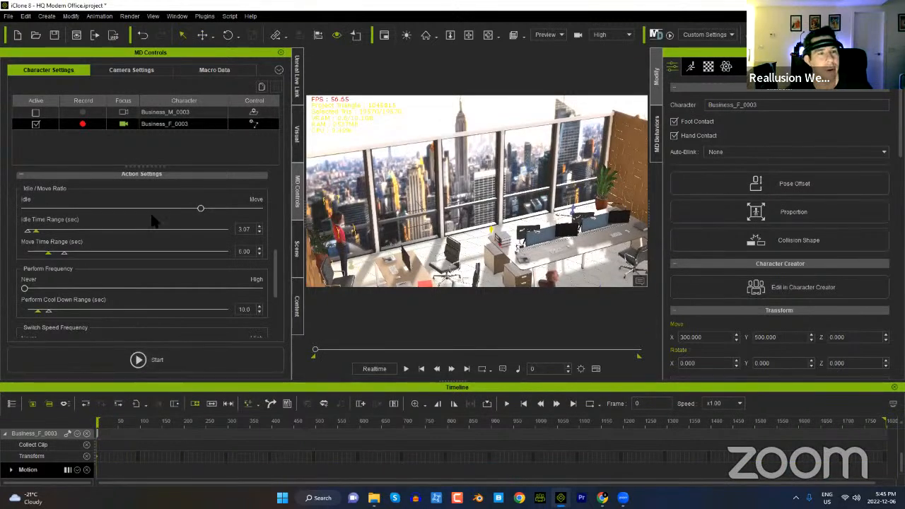
click(181, 361)
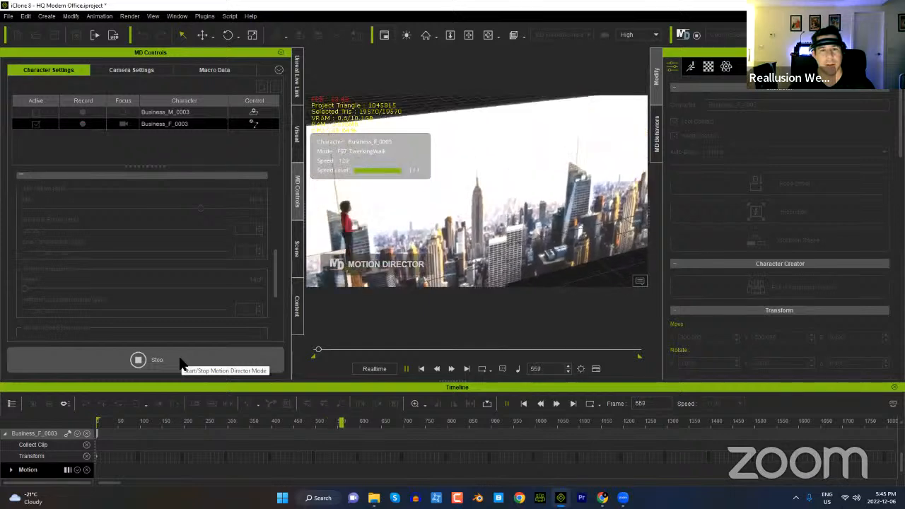
click(407, 369)
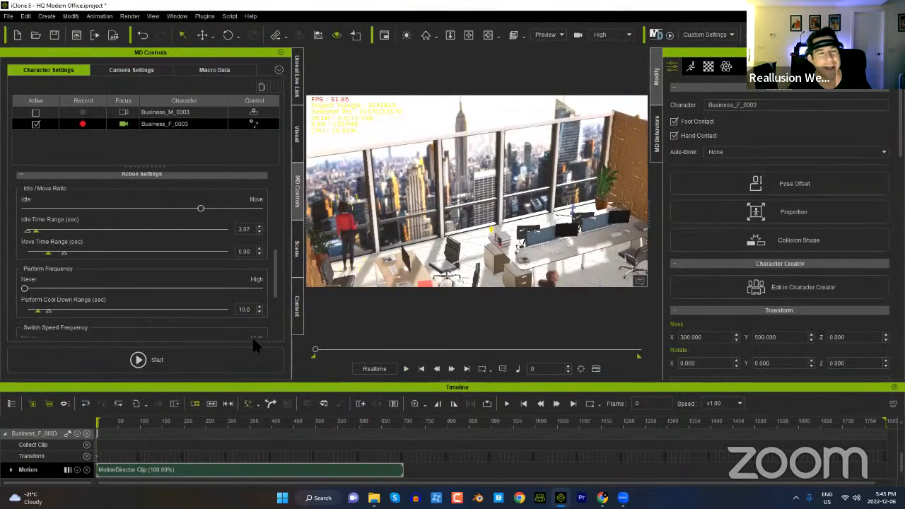
Step: Set F07_TwerkingWalk's turn rate to 122 and turn trigger angle to 132, and record another take of Business_F_0003 on the path
scroll(276, 263, up, 3)
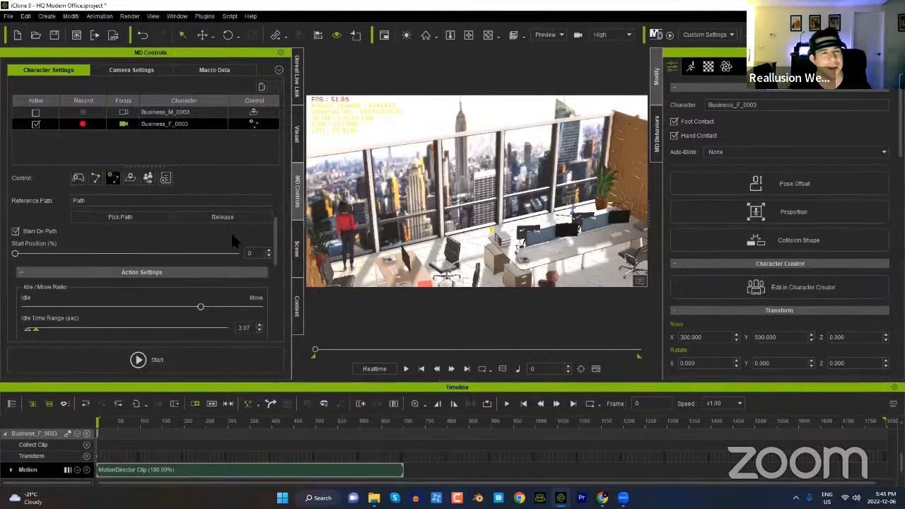
scroll(235, 242, up, 3)
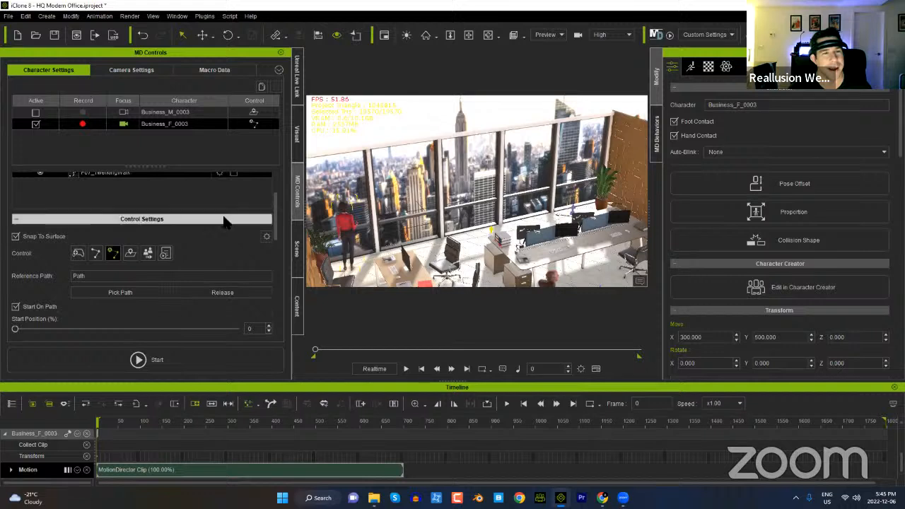
click(219, 181)
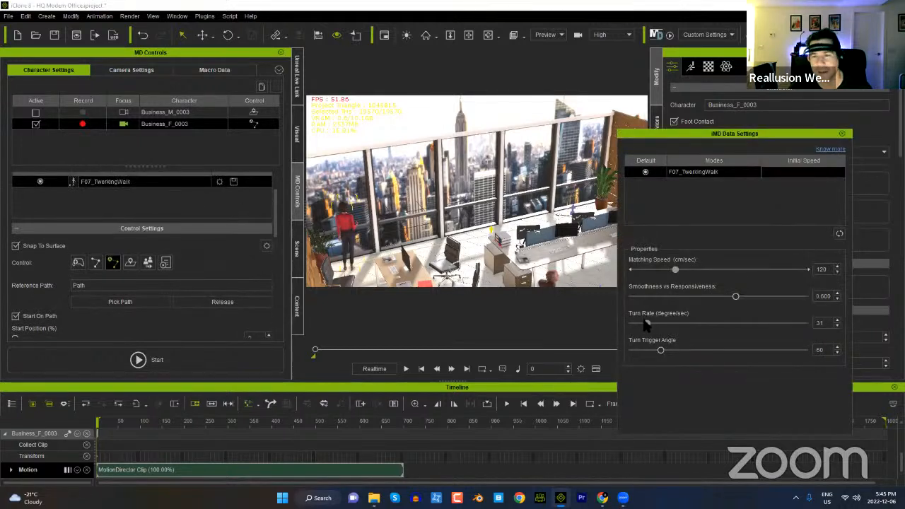
drag(655, 327, 692, 324)
drag(661, 351, 696, 352)
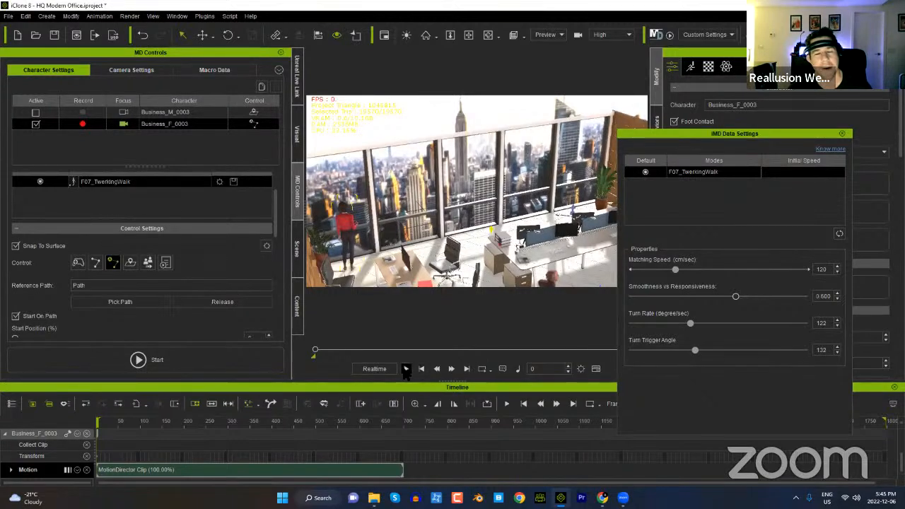
click(159, 355)
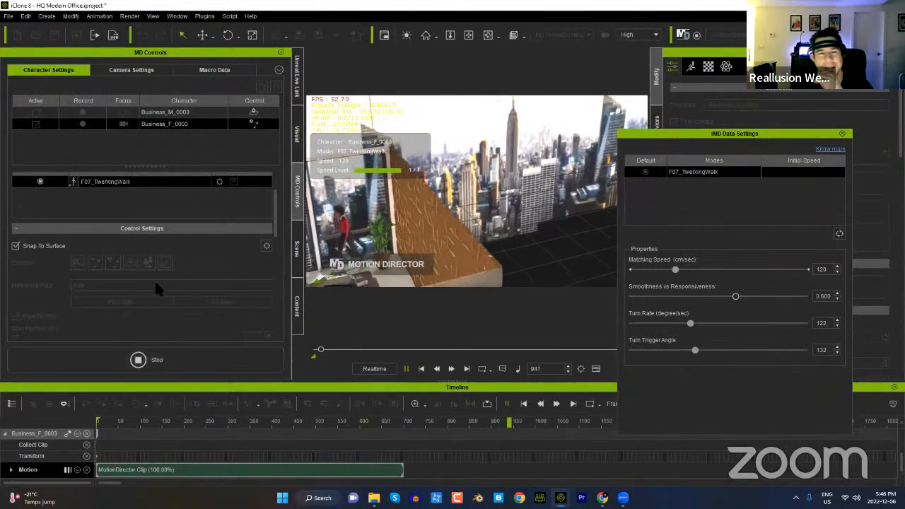
click(191, 358)
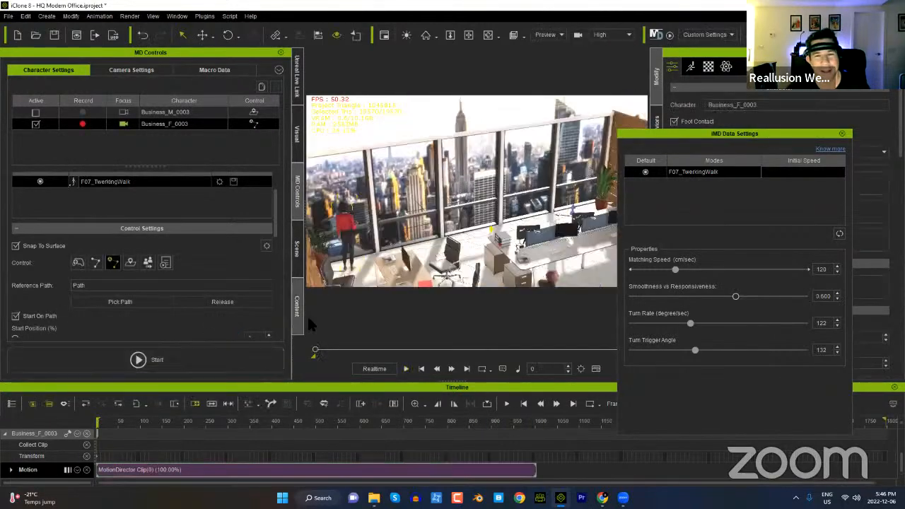
Step: Move the Path's point beside the window-corner plant further toward the woman, and finish editing points
click(573, 214)
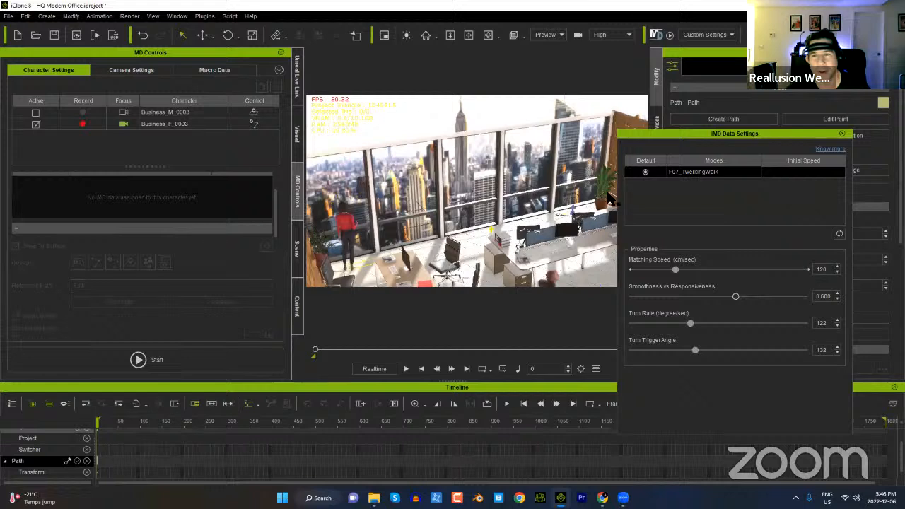
click(821, 124)
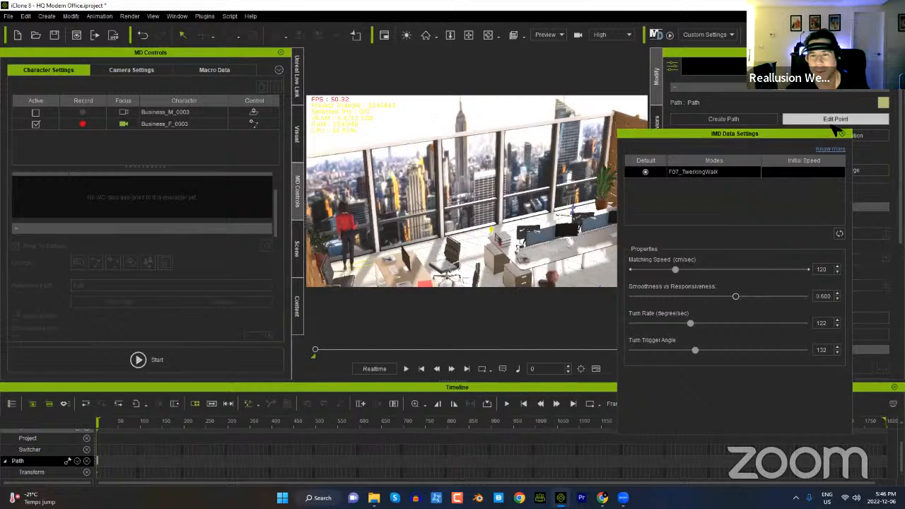
click(574, 223)
drag(576, 226, 548, 220)
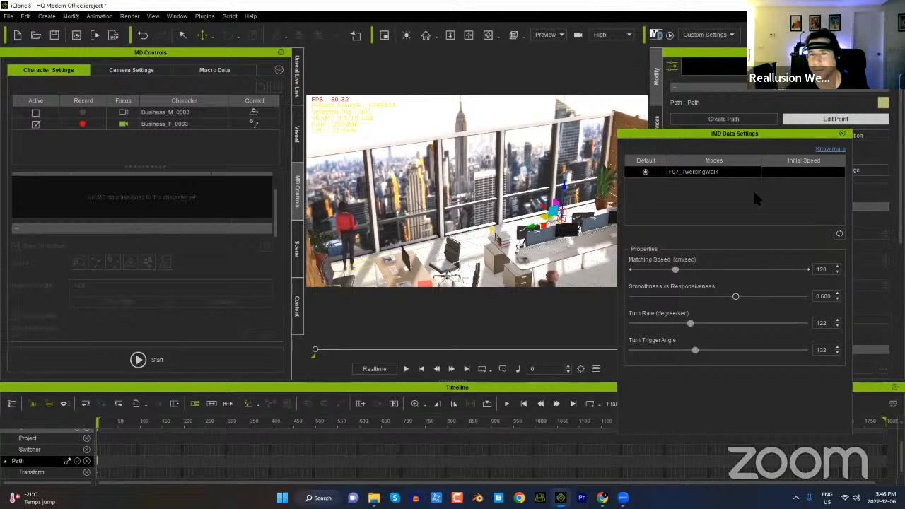
key(q)
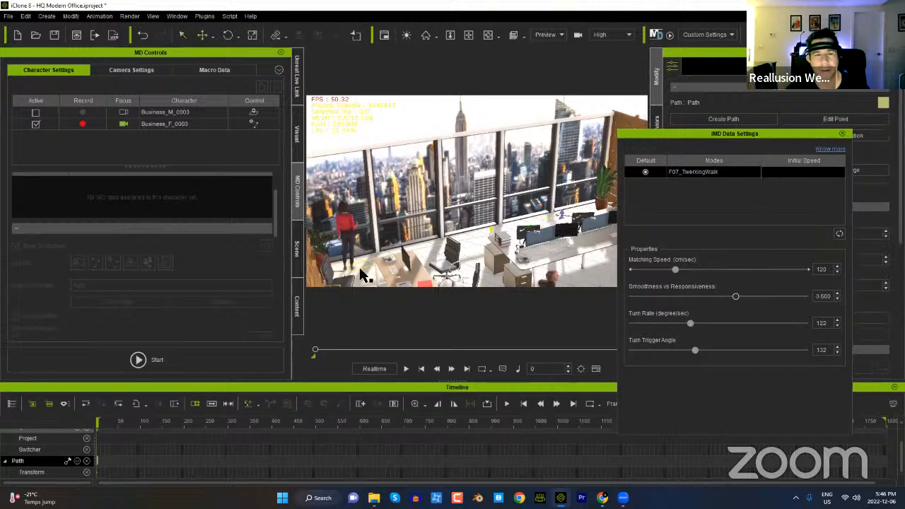
Step: Raise Business_F_0003's F07_TwerkingWalk turn rate to 228, increase its turn trigger angle, and close the iMD data settings
click(348, 223)
click(743, 322)
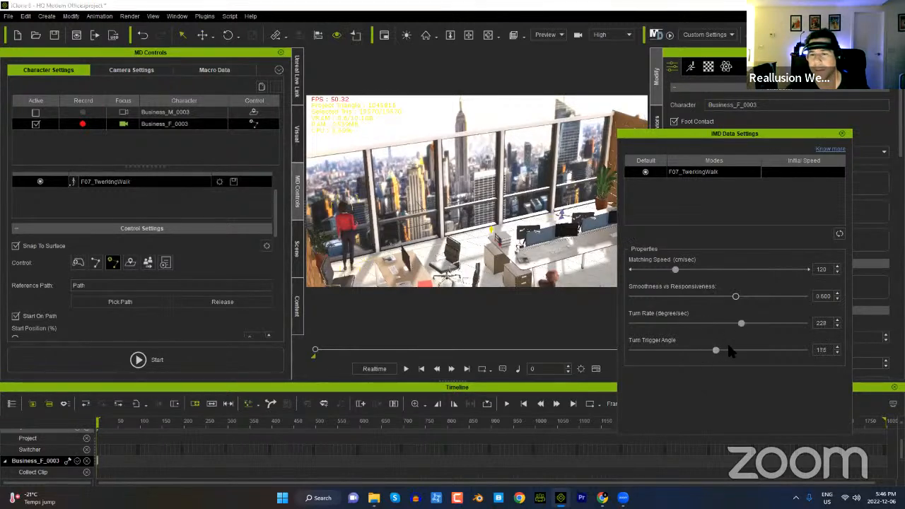
drag(736, 348, 721, 349)
click(843, 134)
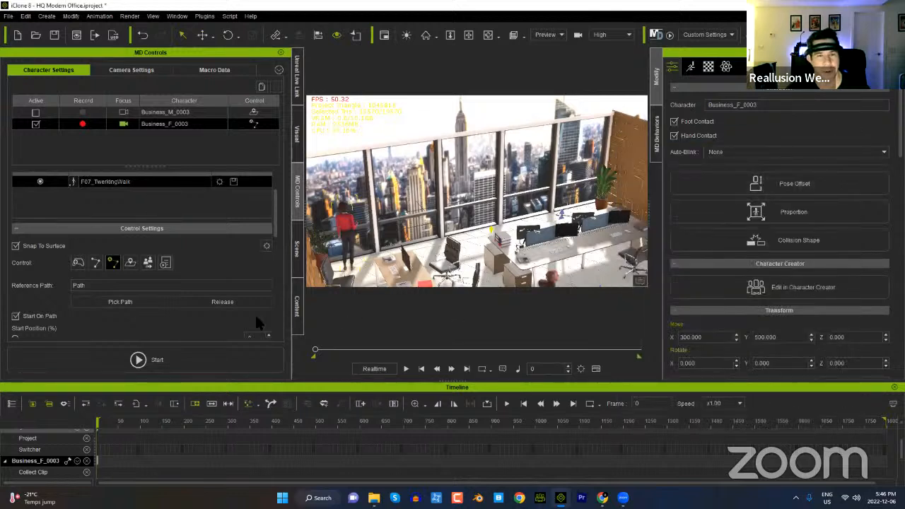
Step: Record a new long Motion Director take of Business_F_0003 on the edited path, and close the timeline
click(174, 360)
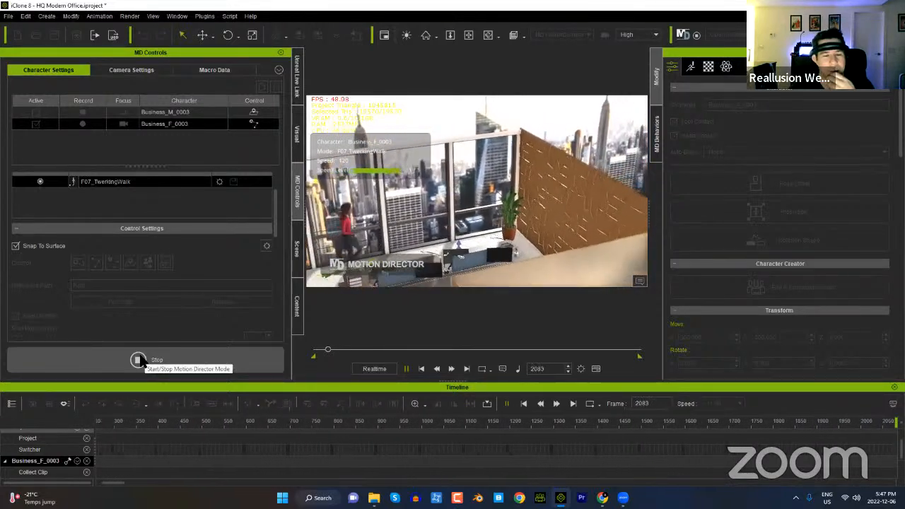
click(142, 358)
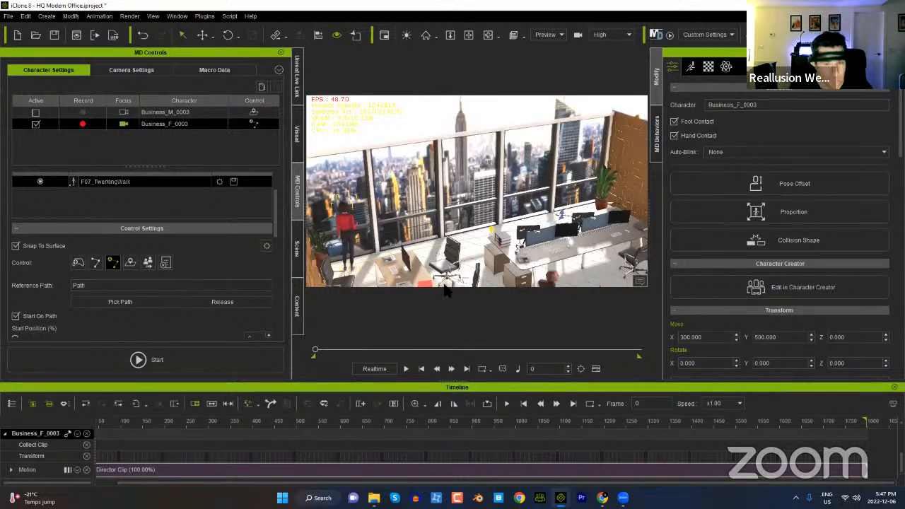
click(894, 387)
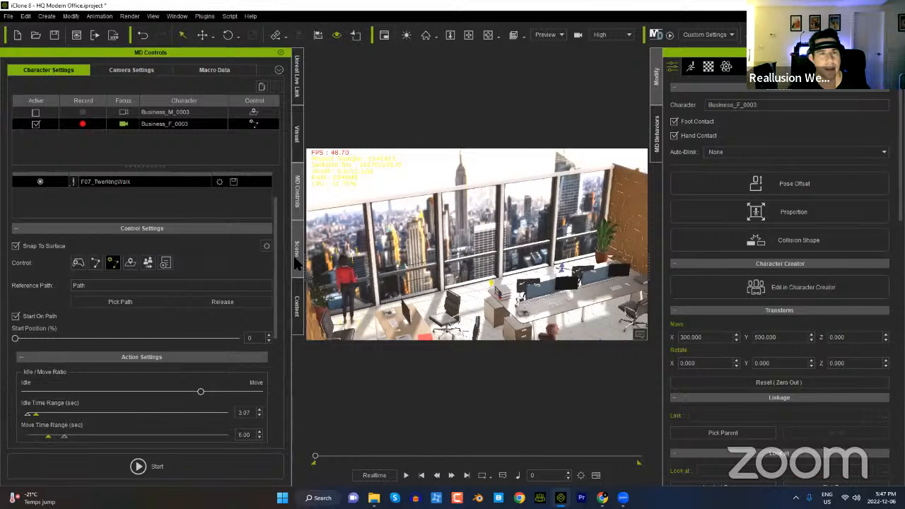
Step: Add the Business_M_0006 avatar from the Business characters at the office chair behind the wooden desk
click(297, 305)
click(65, 75)
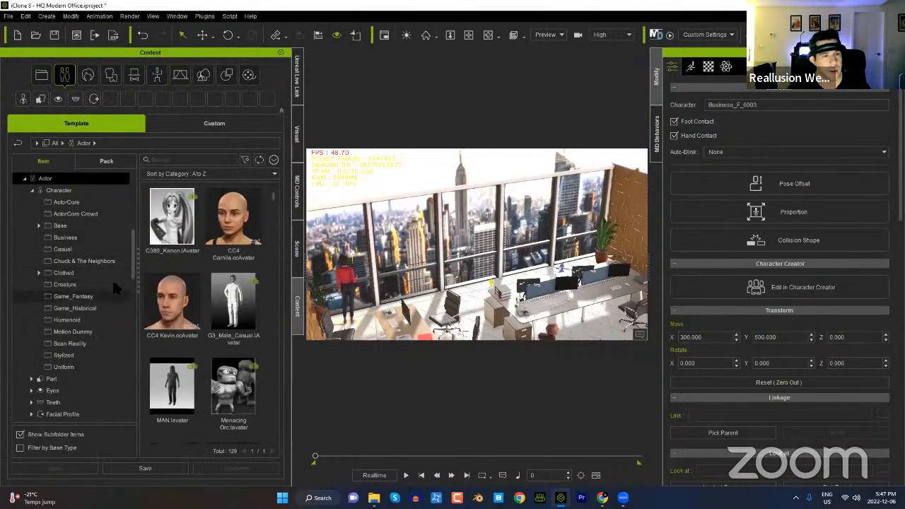
click(66, 238)
scroll(468, 272, down, 3)
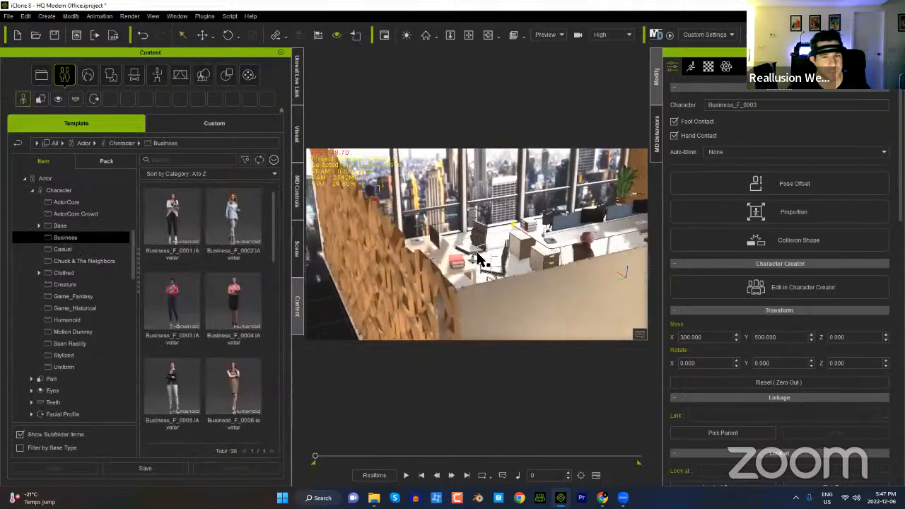
right_drag(501, 265, 418, 277)
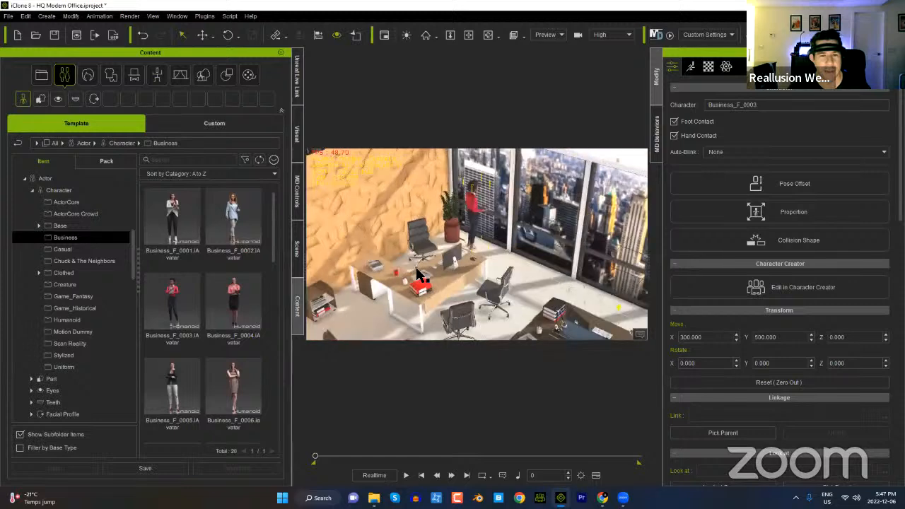
scroll(425, 227, up, 3)
middle_drag(427, 311, 453, 271)
scroll(447, 249, up, 2)
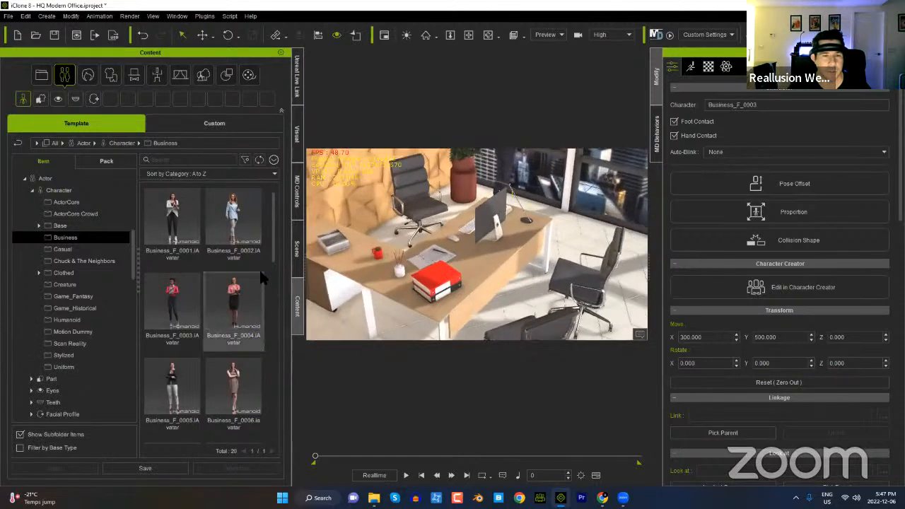
drag(271, 238, 267, 396)
scroll(267, 397, down, 2)
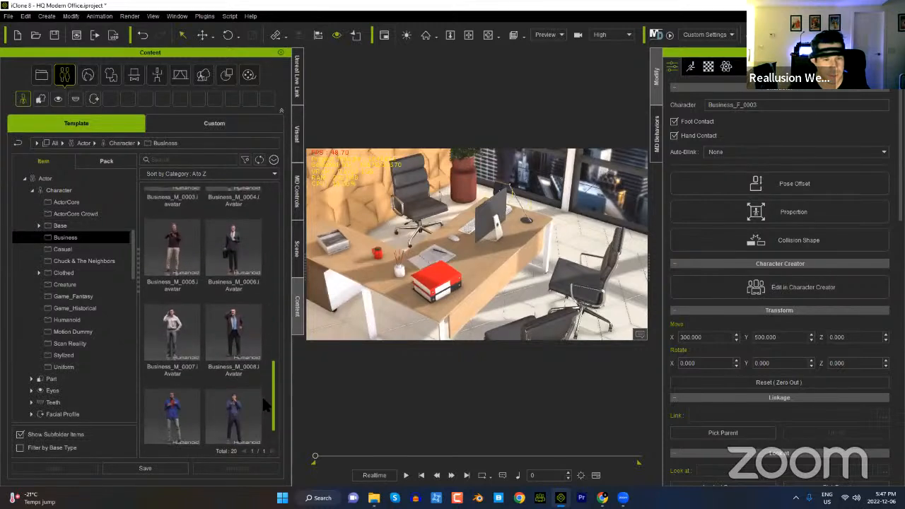
drag(237, 254, 408, 252)
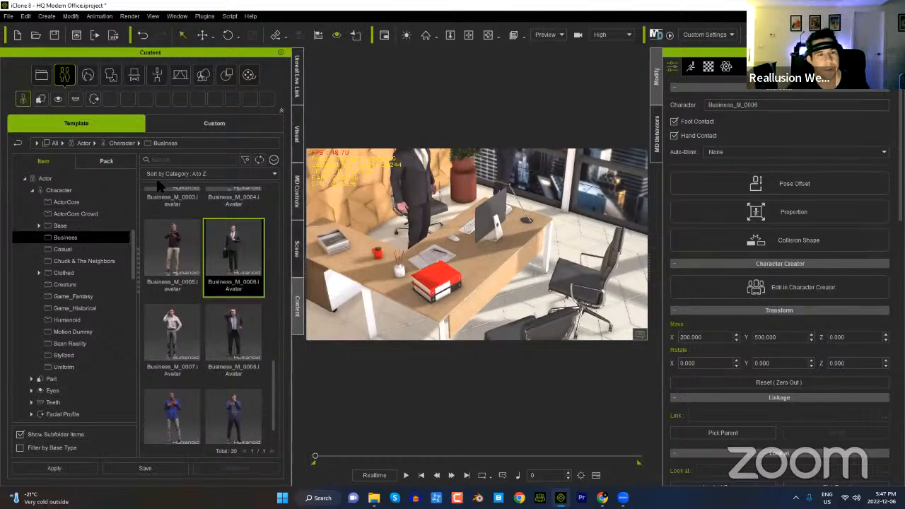
Step: Apply the M_SitTalkPhoneIdle Motion Director idle style to Business_M_0006
click(159, 81)
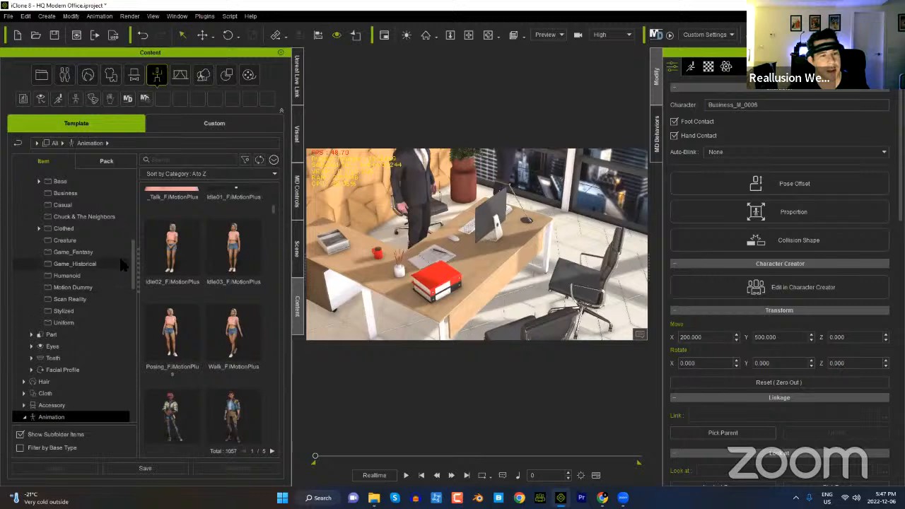
drag(133, 259, 123, 342)
scroll(113, 350, up, 2)
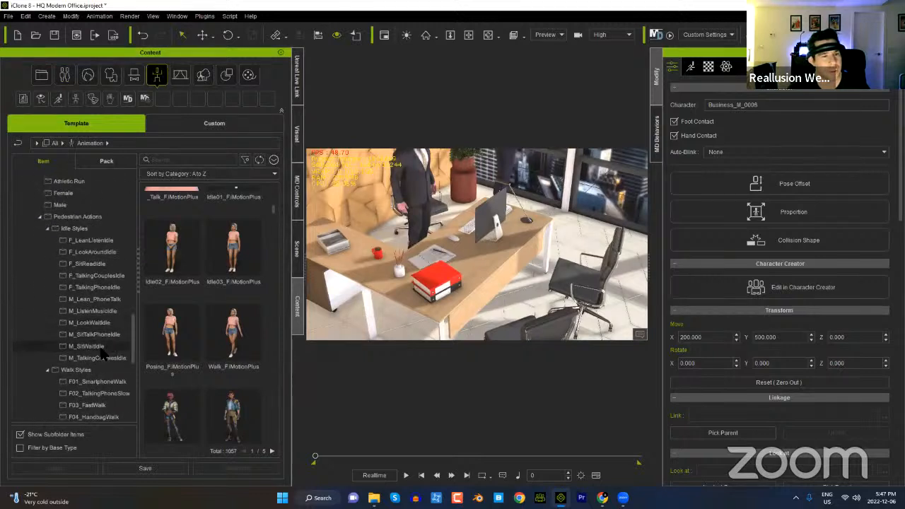
click(95, 288)
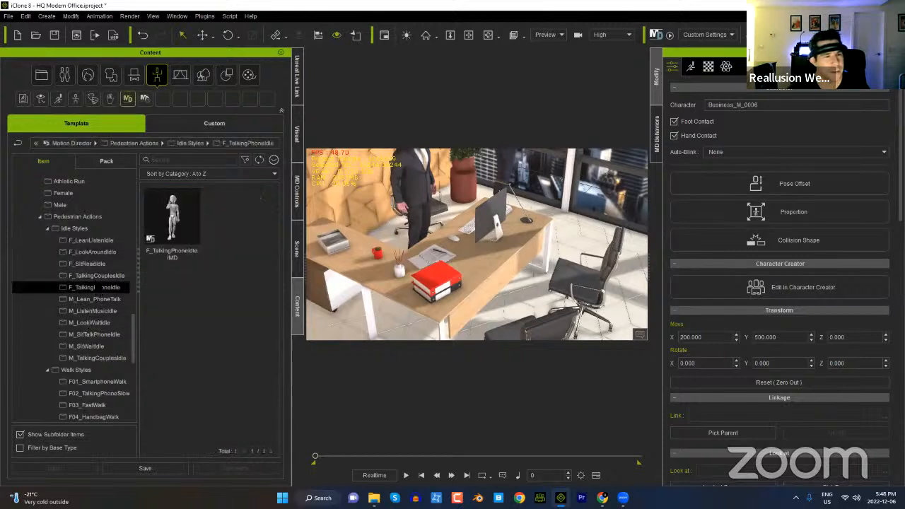
click(89, 335)
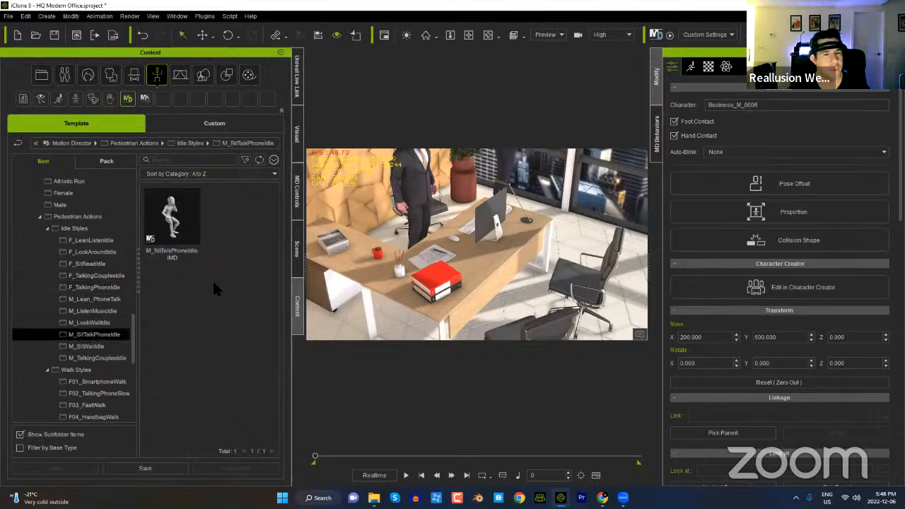
drag(172, 227, 417, 185)
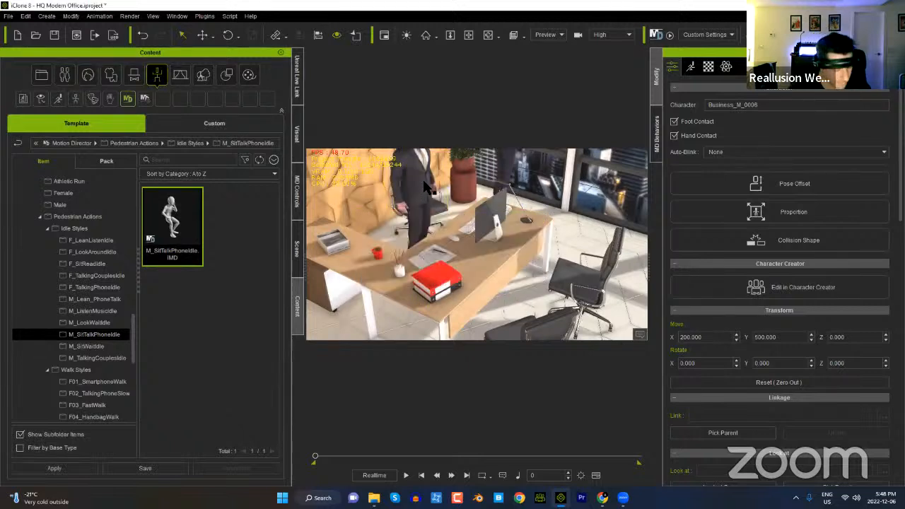
Step: Deactivate Business_F_0003 in Motion Director, arm Business_M_0006 for recording, and record a short take of him
click(298, 202)
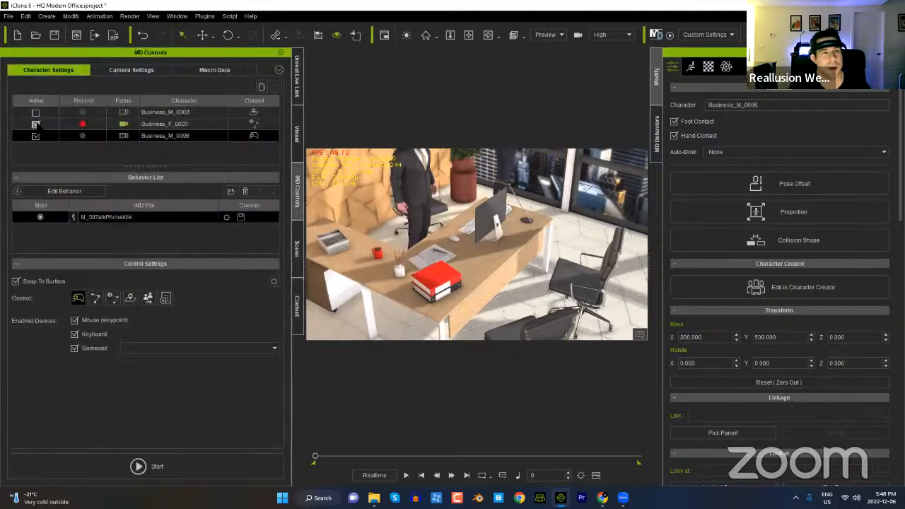
click(35, 124)
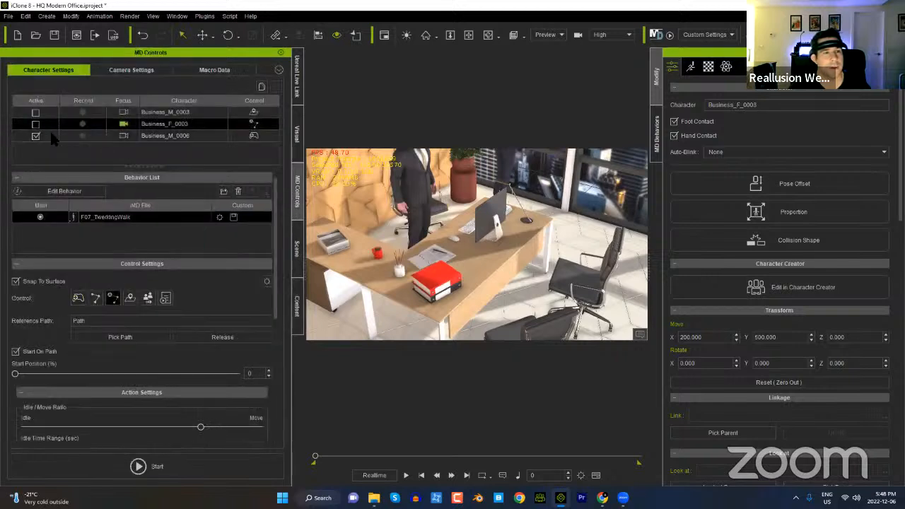
click(82, 135)
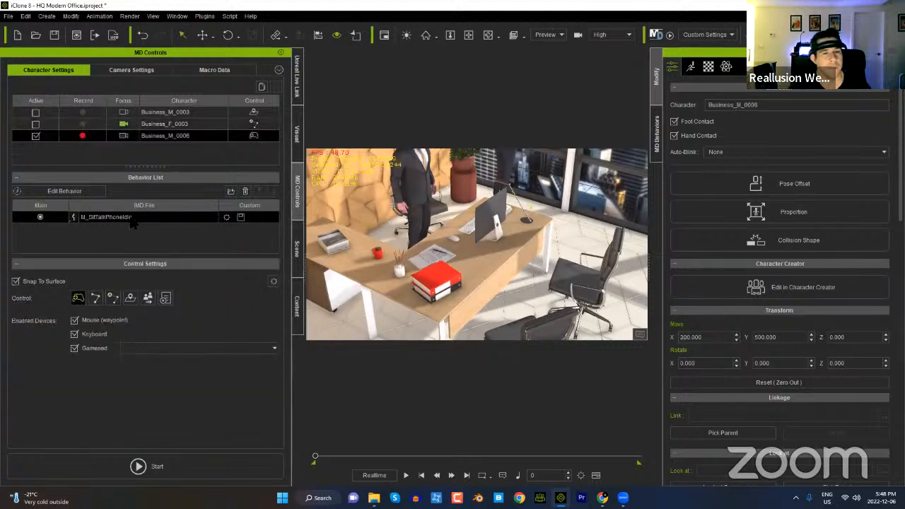
click(197, 466)
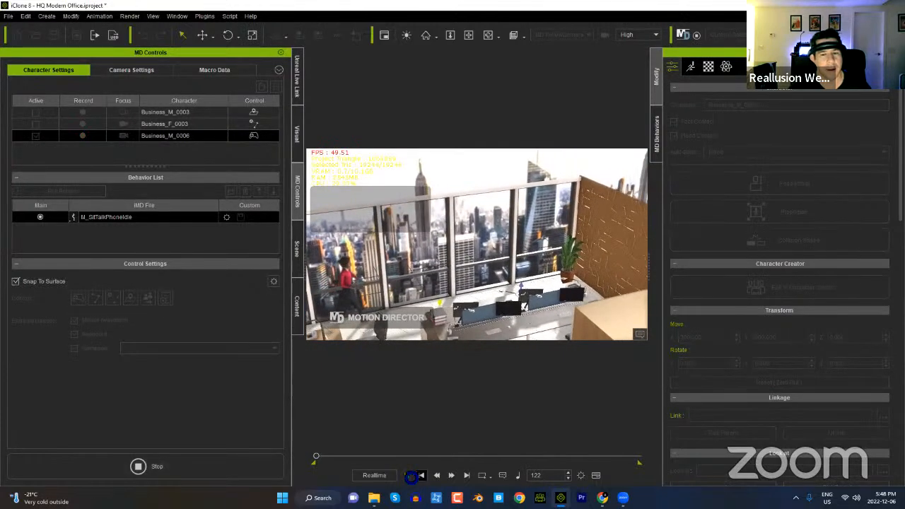
click(207, 465)
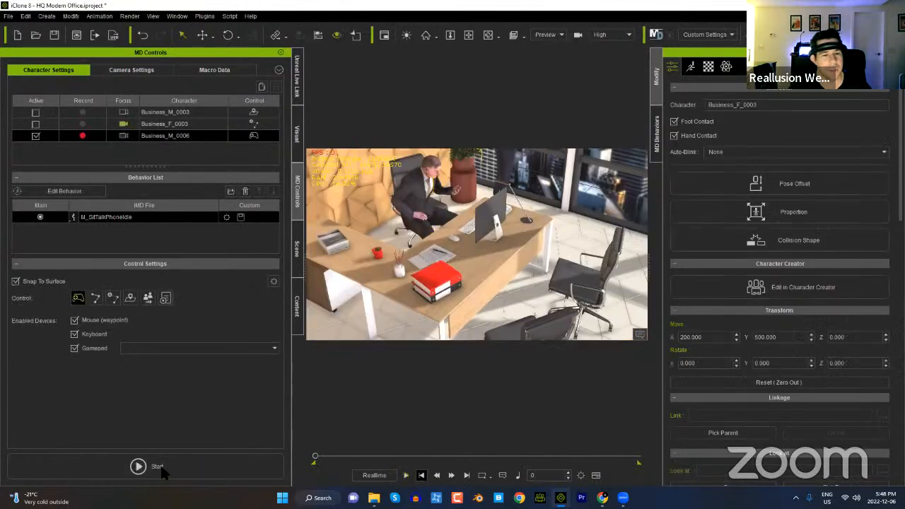
Step: Set the Motion Director's initial camera mode to Free Camera and record a longer take of Business_M_0006 at the desk
click(131, 70)
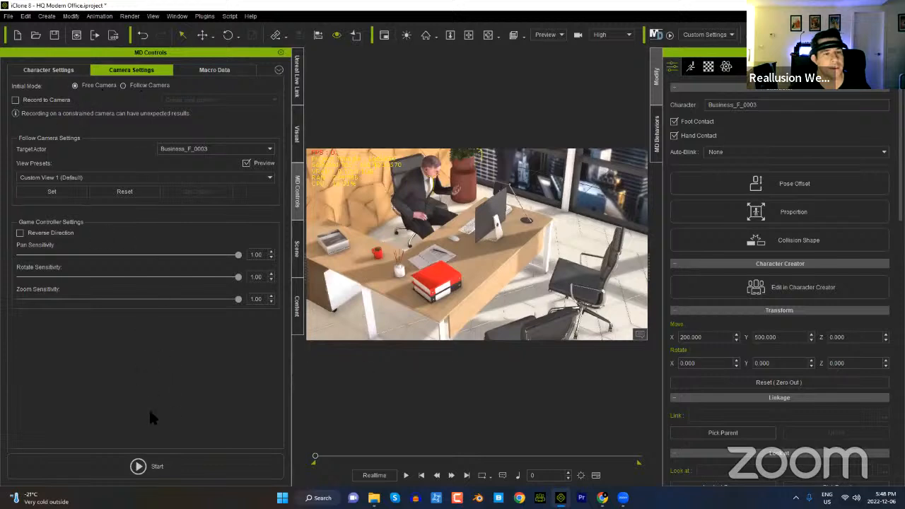
click(164, 468)
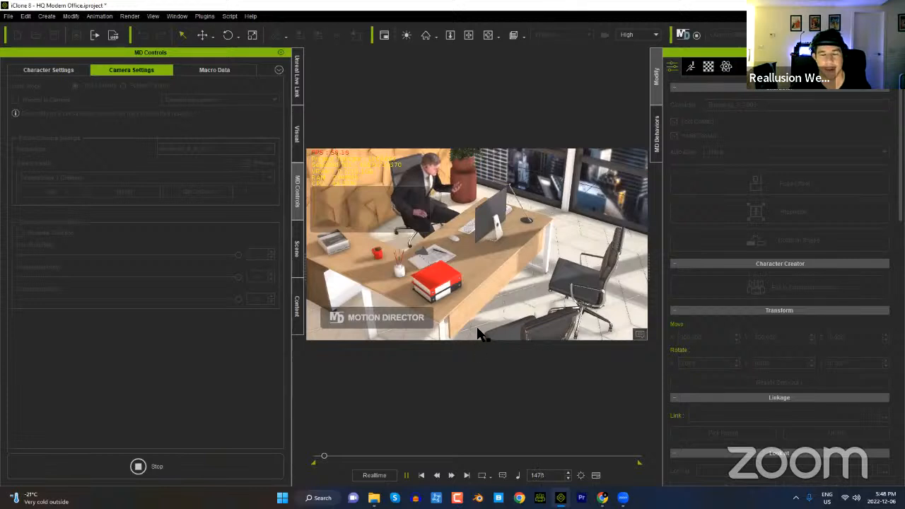
click(188, 466)
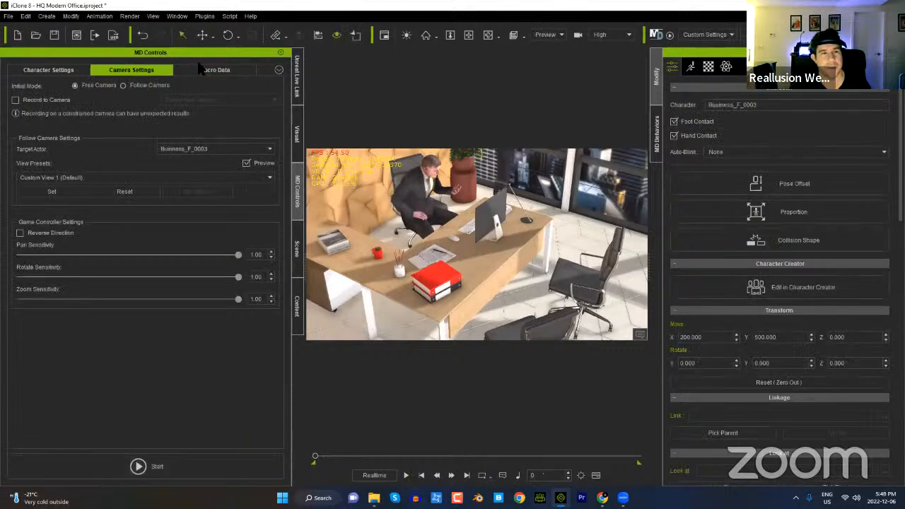
Step: Inspect Business_M_0006's Motion Director idle performances: M_CrossLegged, M_PickUpACall and M_PlayPhone
click(656, 132)
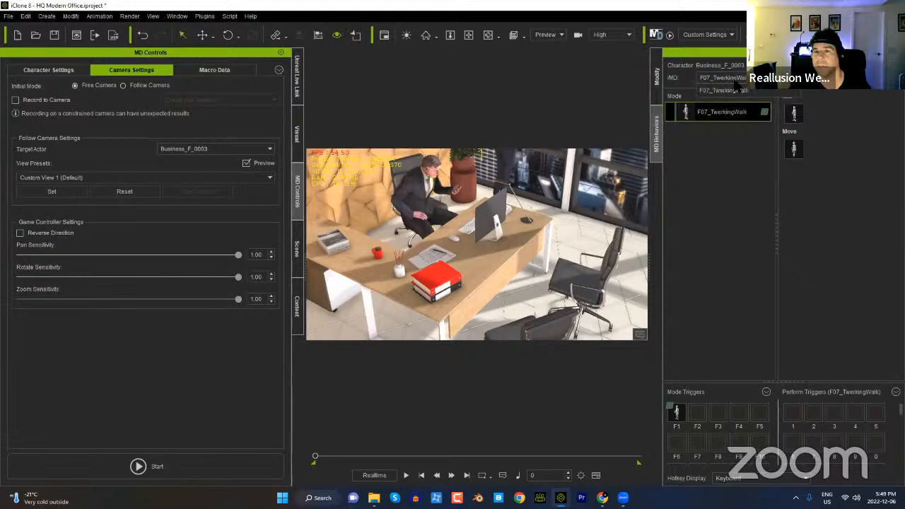
click(62, 71)
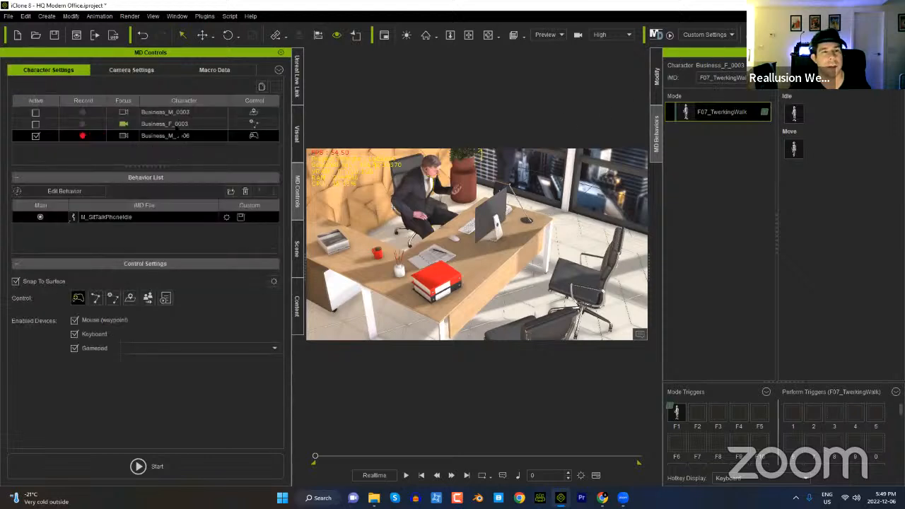
click(167, 124)
click(171, 137)
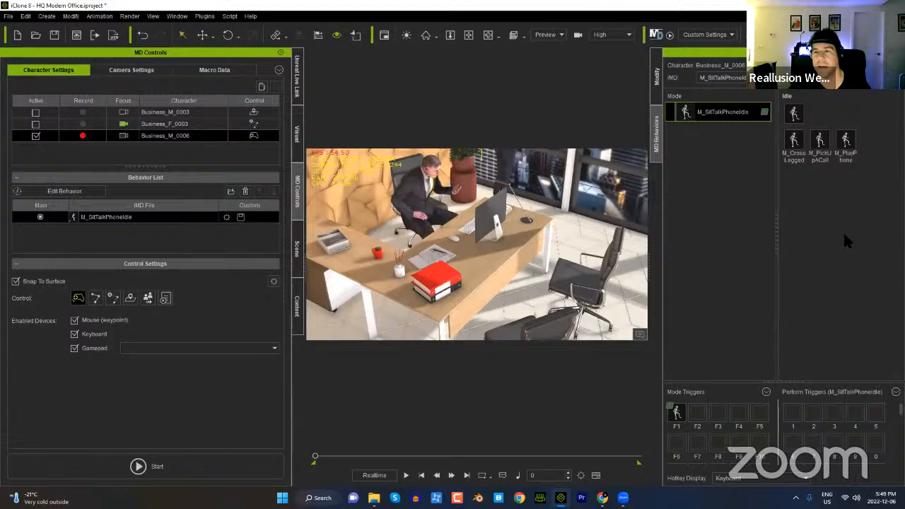
mouse_move(822, 142)
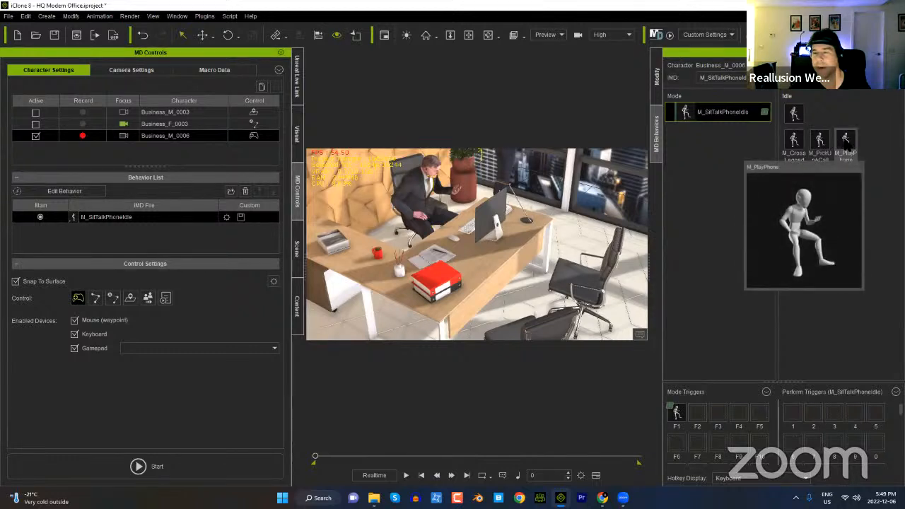
mouse_move(793, 140)
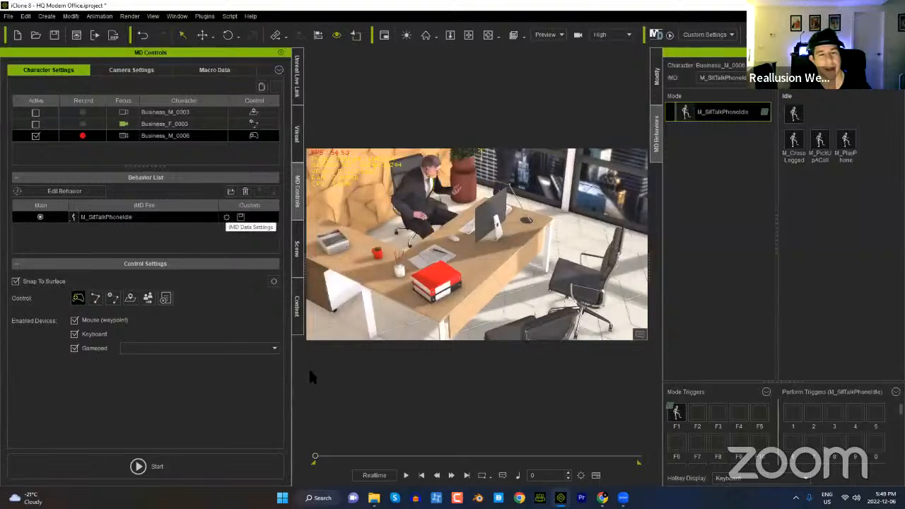
Step: Show the timeline and break Business_M_0006's Motion Director clip at about frame 598 and again at frame 670
drag(315, 457, 425, 453)
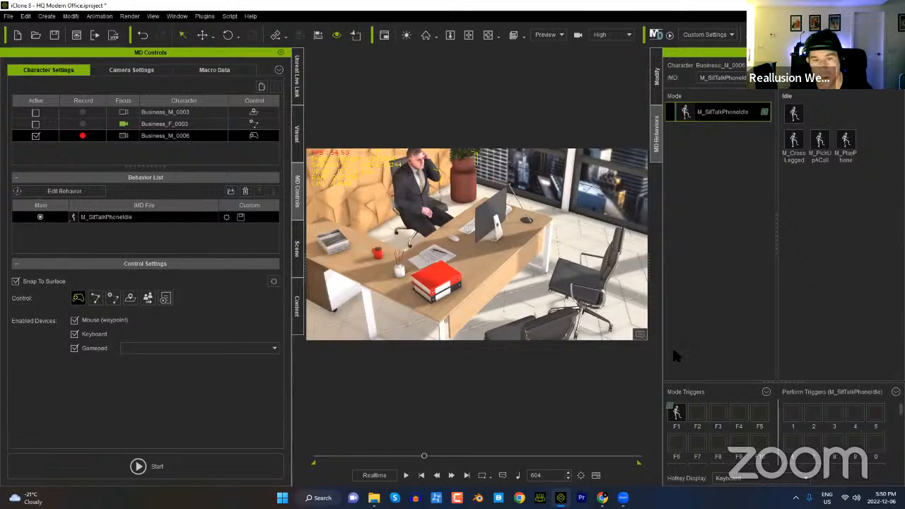
key(F3)
mouse_move(365, 424)
mouse_down()
mouse_move(355, 424)
mouse_move(403, 425)
mouse_move(360, 432)
mouse_up()
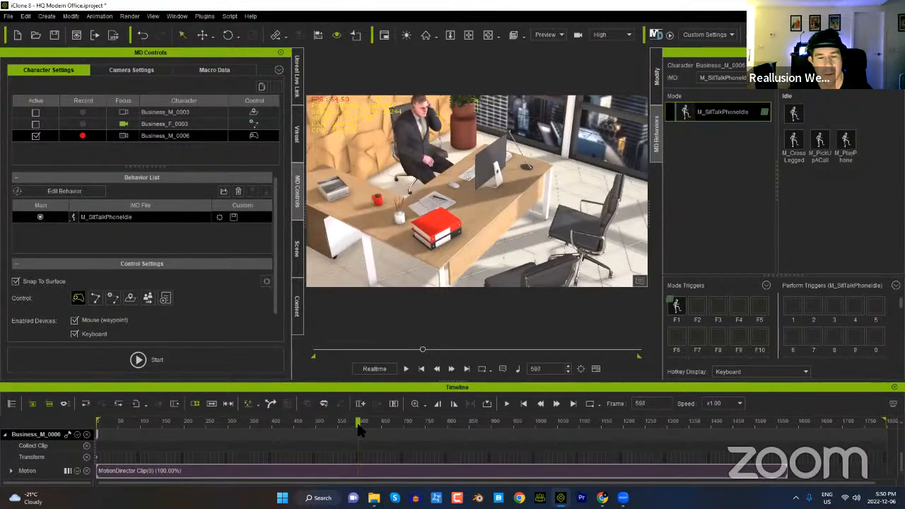
right_click(357, 475)
click(423, 186)
drag(359, 424, 391, 426)
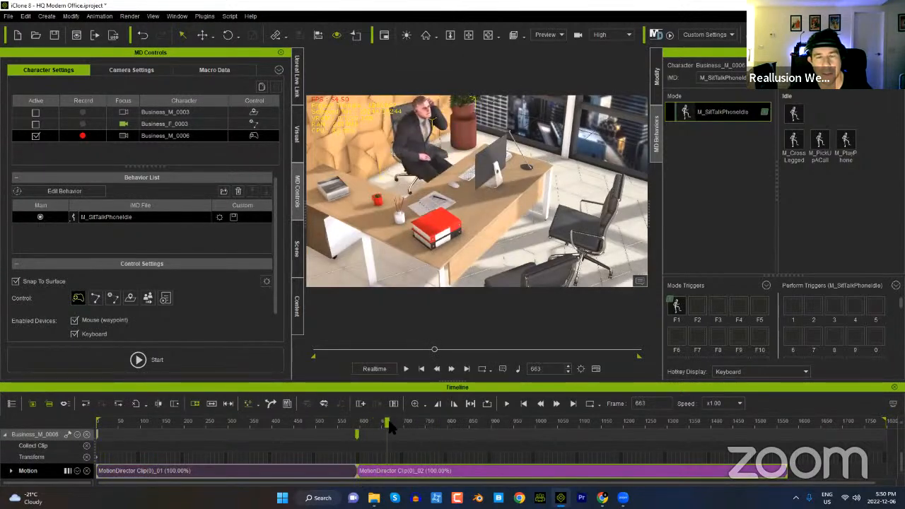
right_click(393, 477)
click(457, 182)
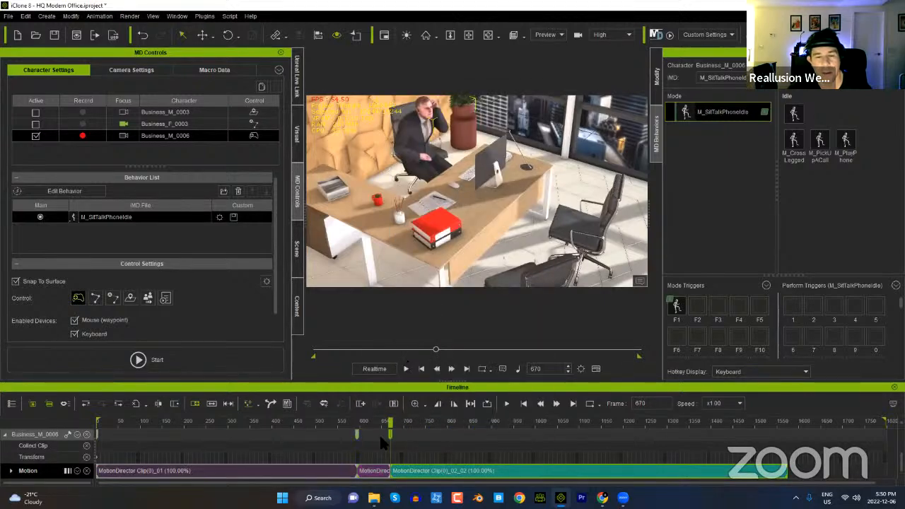
Step: Delete the short section between the cuts and slide the following clip back to blend into the first one, then scrub through the transition
click(379, 474)
key(Delete)
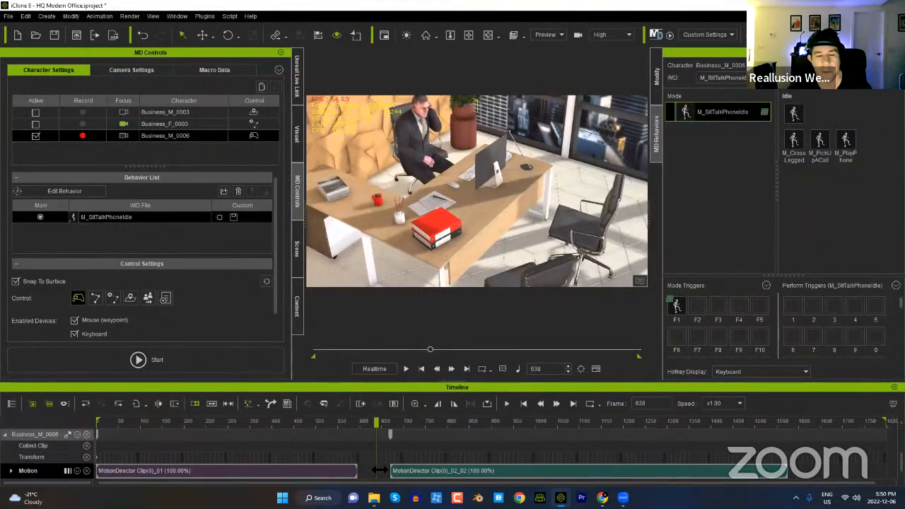
drag(447, 476, 416, 475)
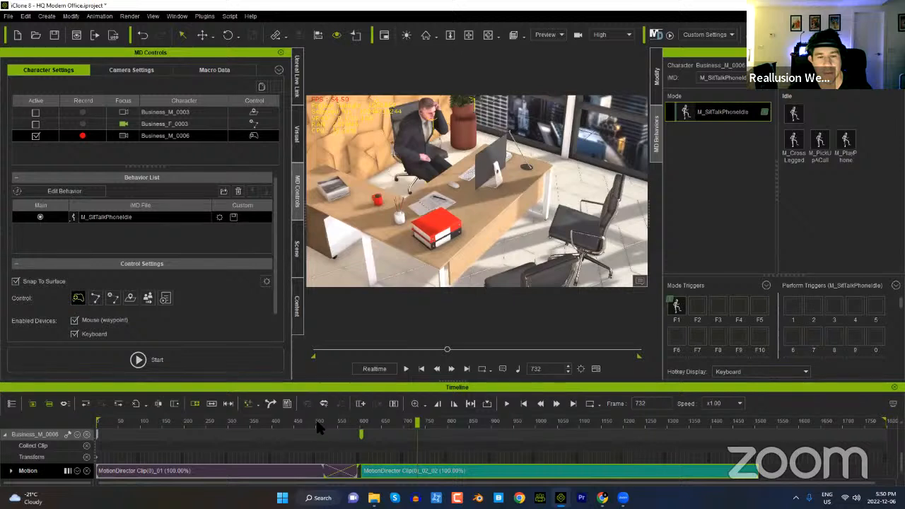
click(334, 423)
drag(345, 426, 447, 423)
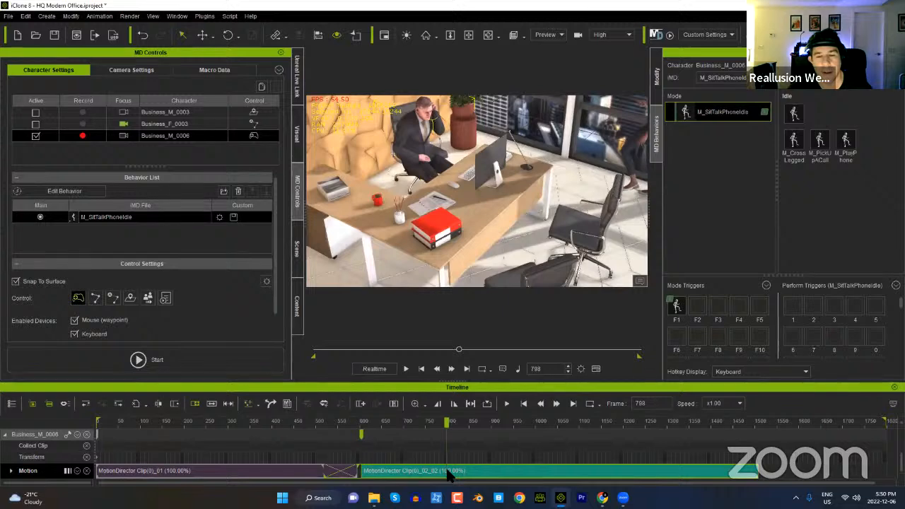
Step: Break Business_M_0006's second motion clip at frames 798 and 889
right_click(447, 475)
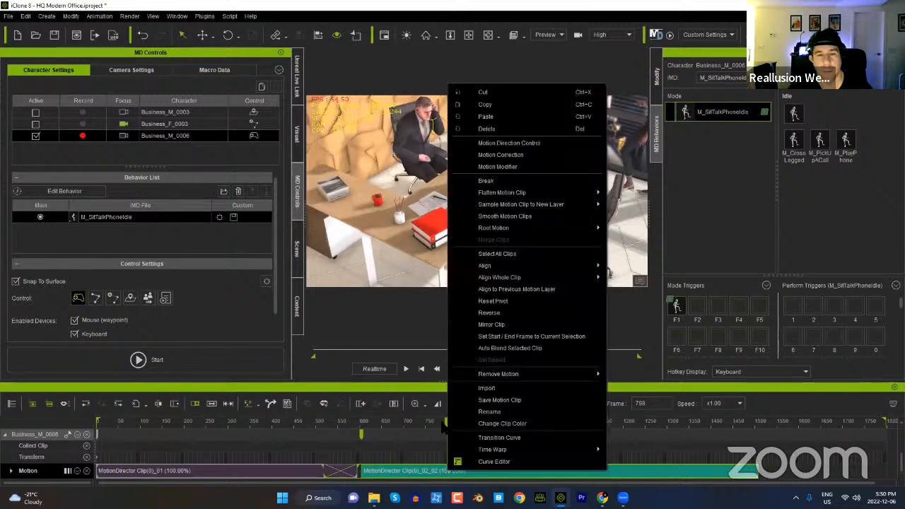
click(489, 180)
drag(447, 423, 487, 423)
right_click(487, 479)
click(559, 183)
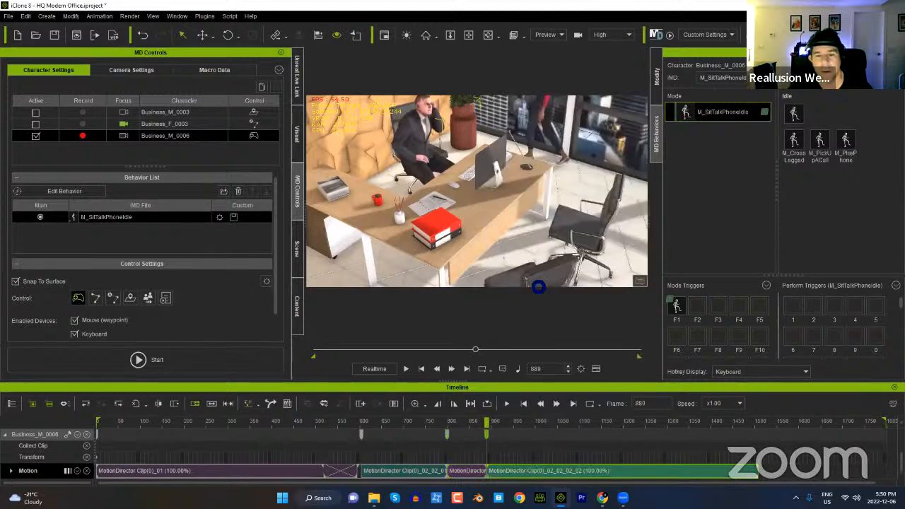
Step: Delete the clip section between frames 798 and 889 and slide the last clip back to overlap and blend with the preceding one
click(472, 472)
key(Delete)
drag(520, 473, 445, 478)
Step: Play Business_M_0006's edited motion back from the start of the timeline
key(space)
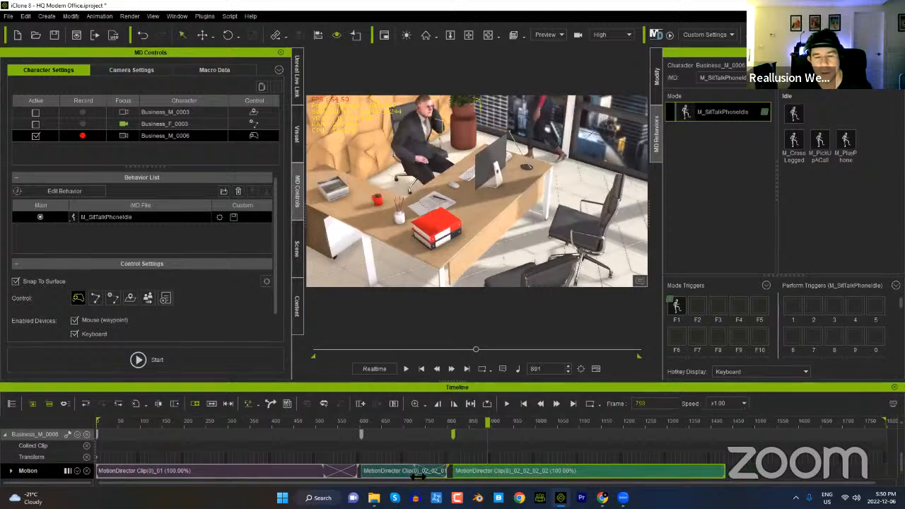
drag(406, 423, 96, 418)
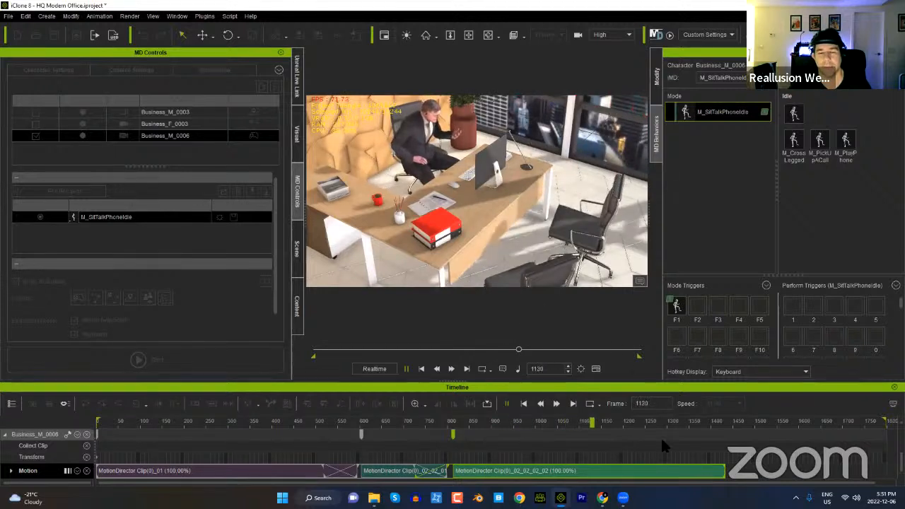
key(space)
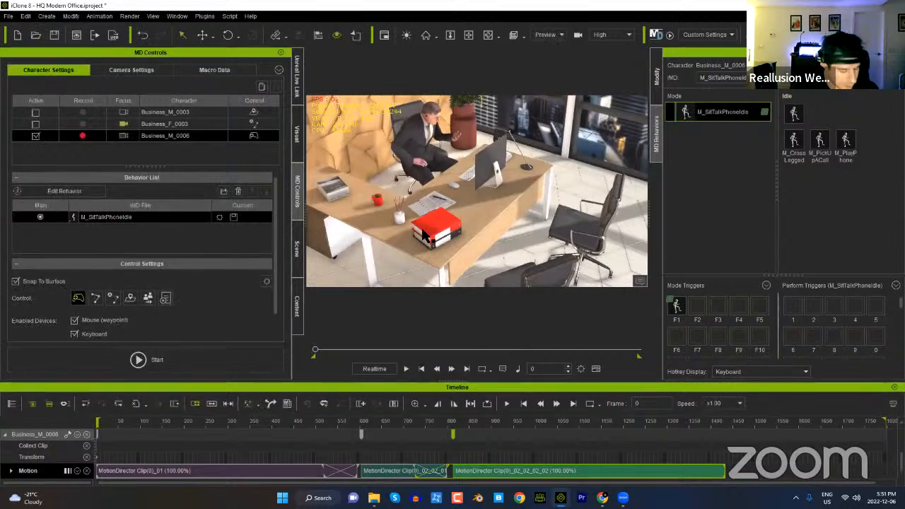
Step: Reposition and rotate Business_M_0006 at frame 0 so that he sits on the office chair behind the desk
right_drag(422, 199, 422, 226)
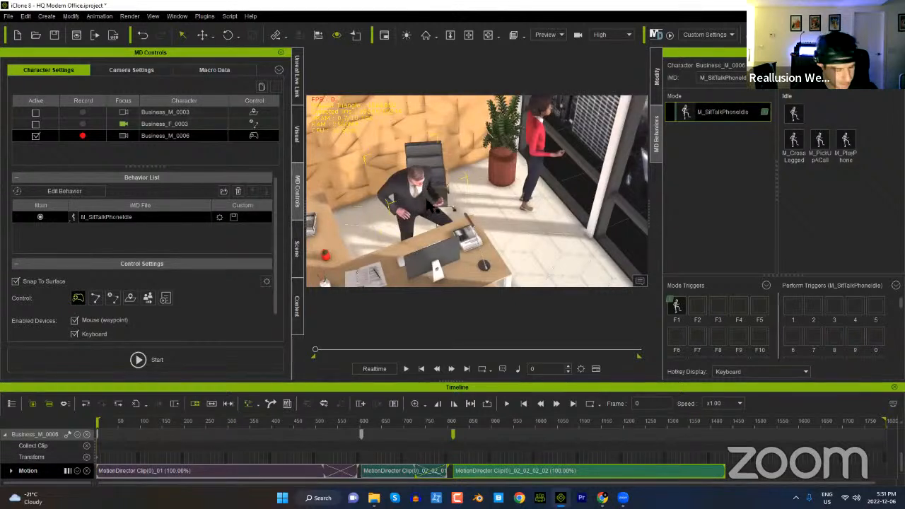
drag(443, 251, 431, 210)
key(w)
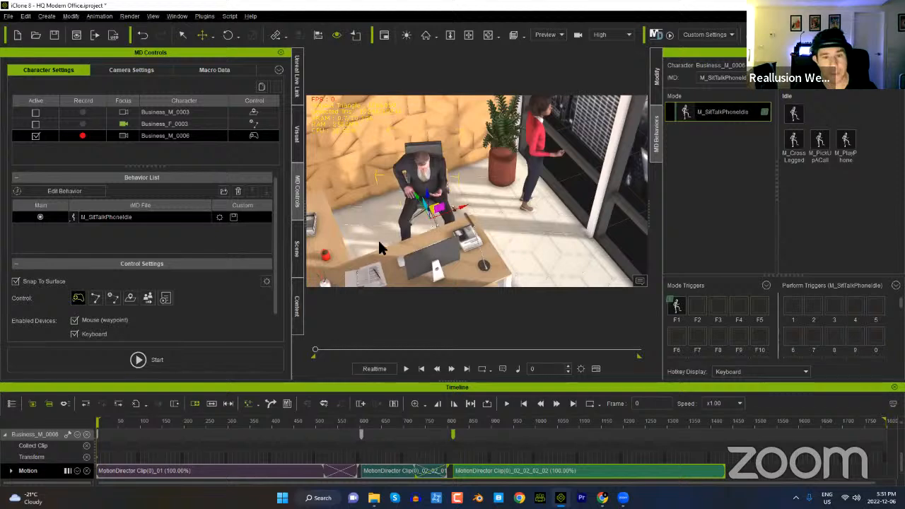
right_drag(379, 243, 433, 177)
drag(99, 421, 16, 418)
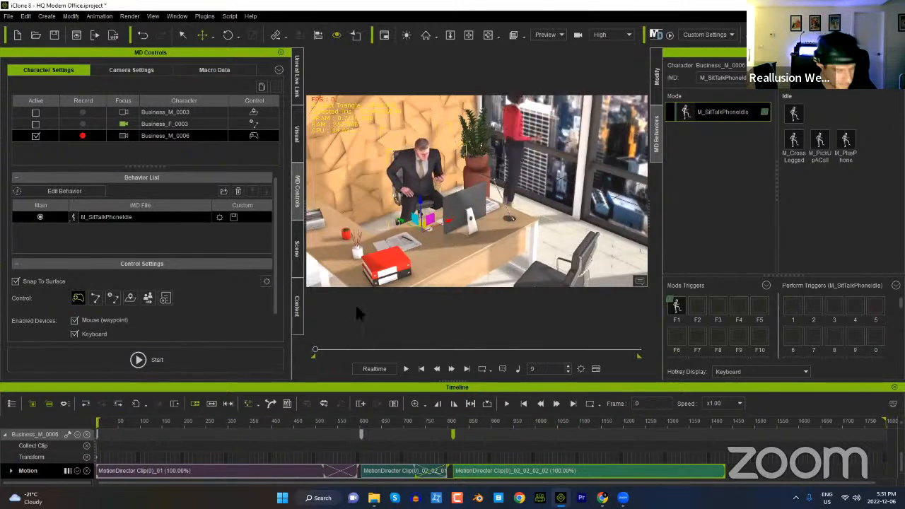
scroll(448, 226, up, 4)
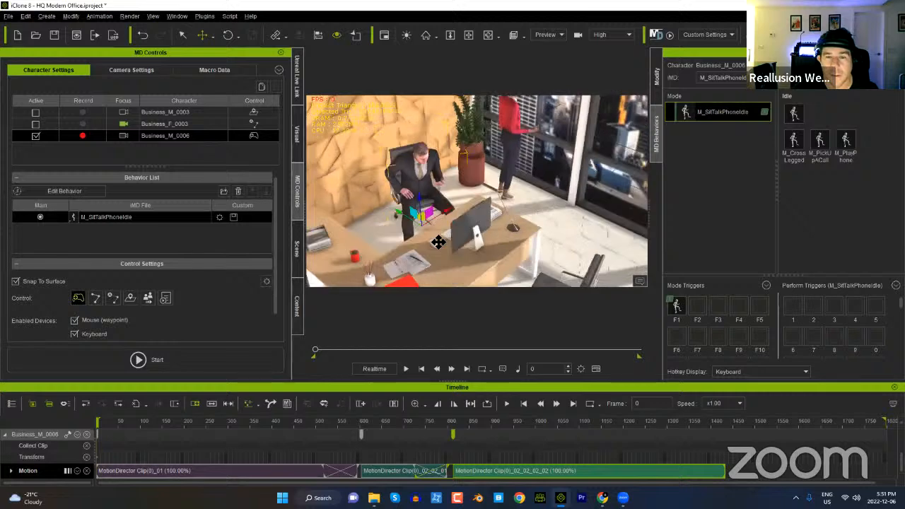
alt+right_drag(423, 260, 413, 207)
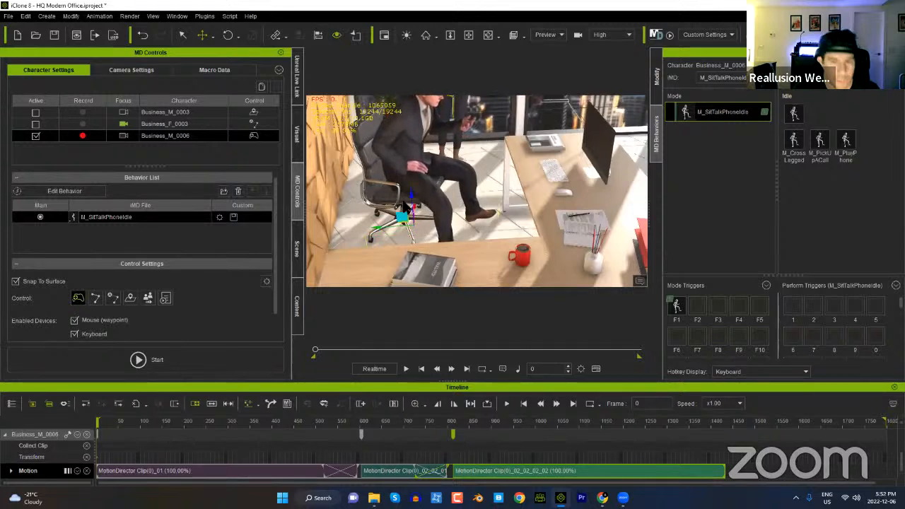
key(e)
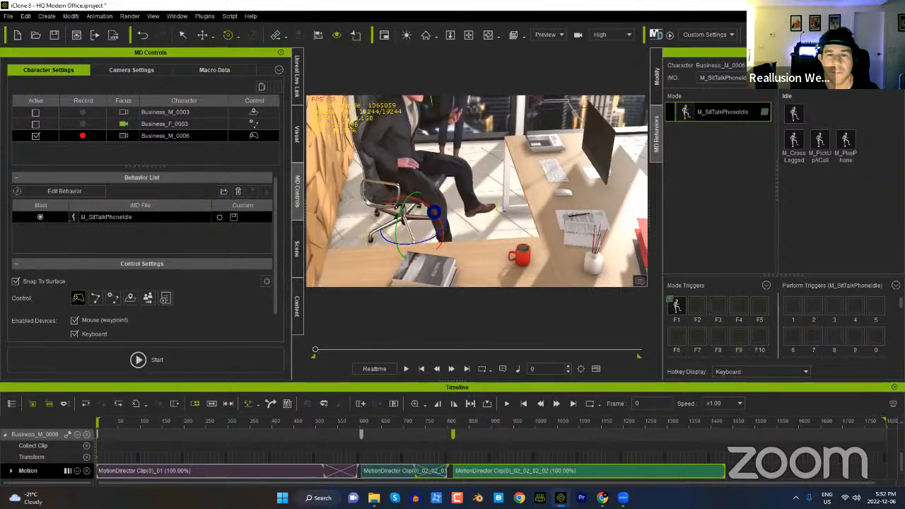
right_drag(505, 198, 484, 213)
scroll(484, 213, up, 2)
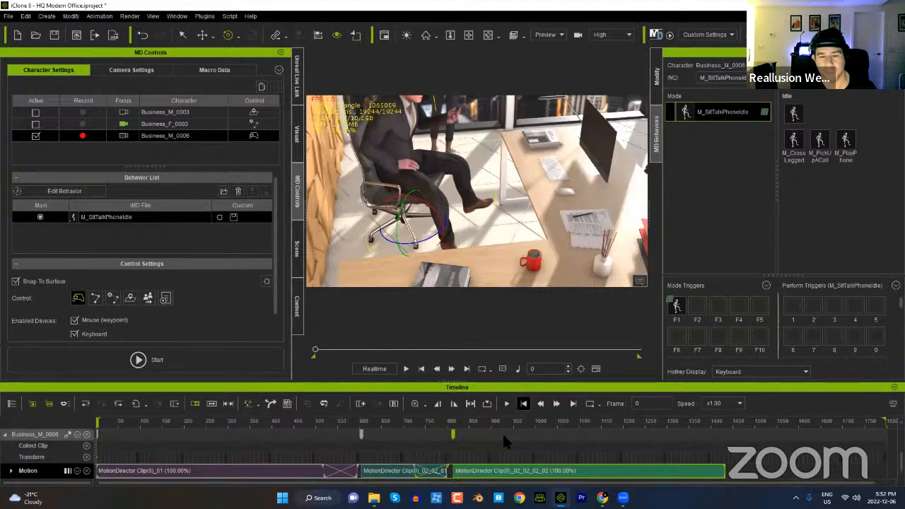
Step: Merge the second and third motion clips of Business_M_0006 into one clip
click(396, 471)
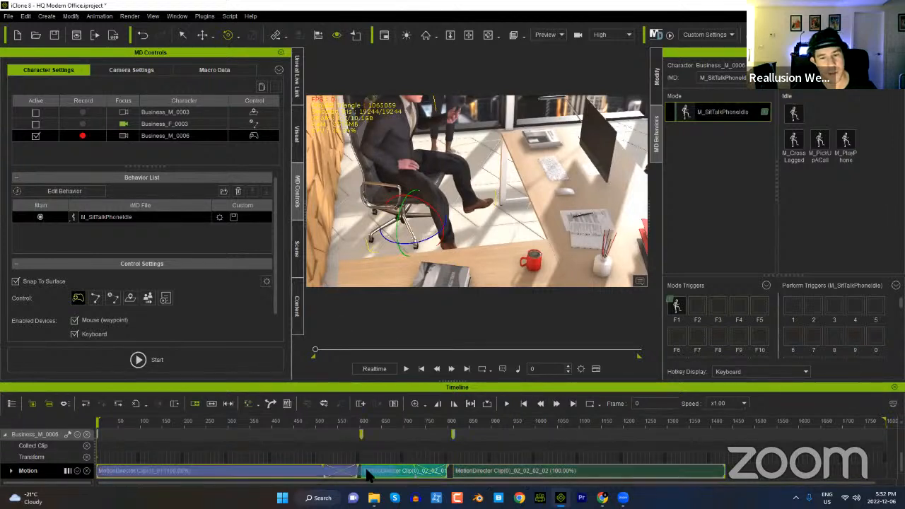
click(480, 472)
click(394, 473)
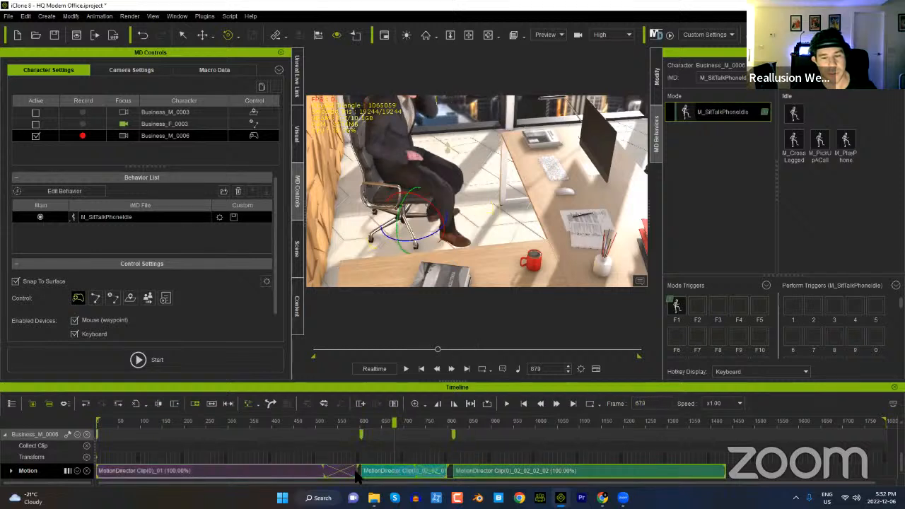
click(283, 472)
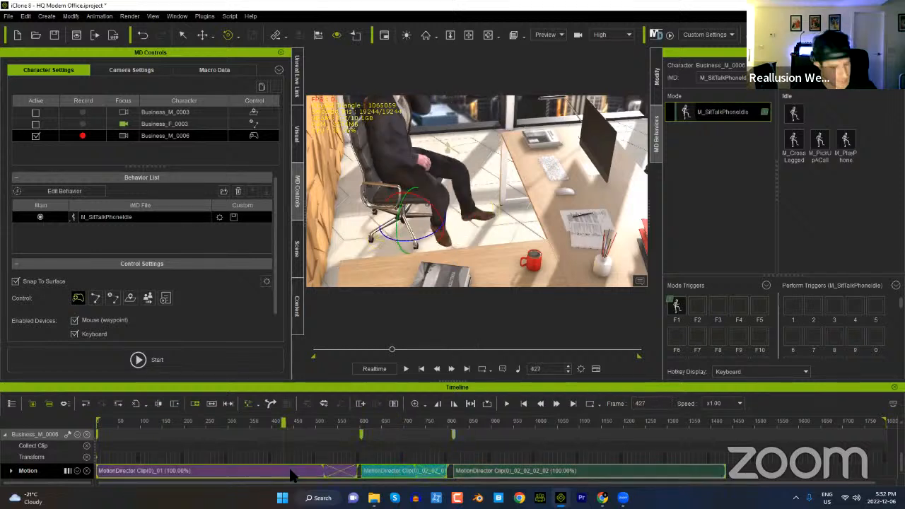
click(292, 473)
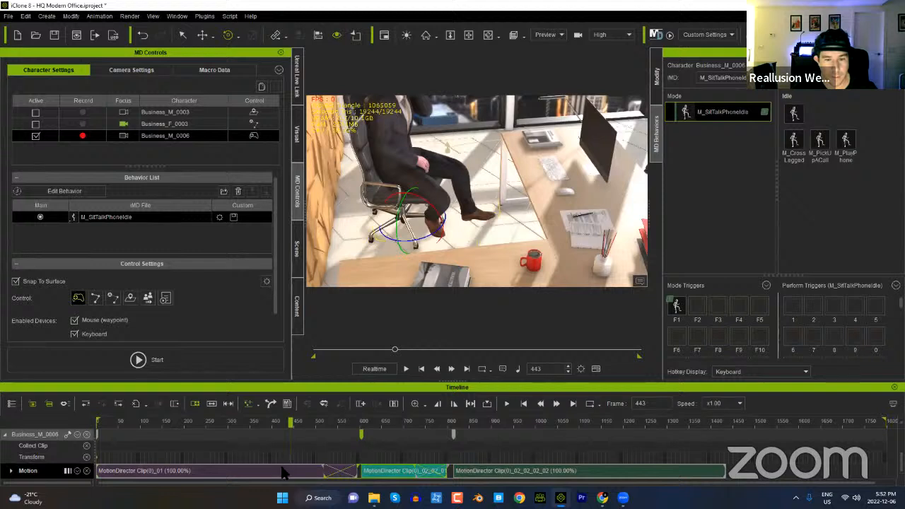
click(389, 474)
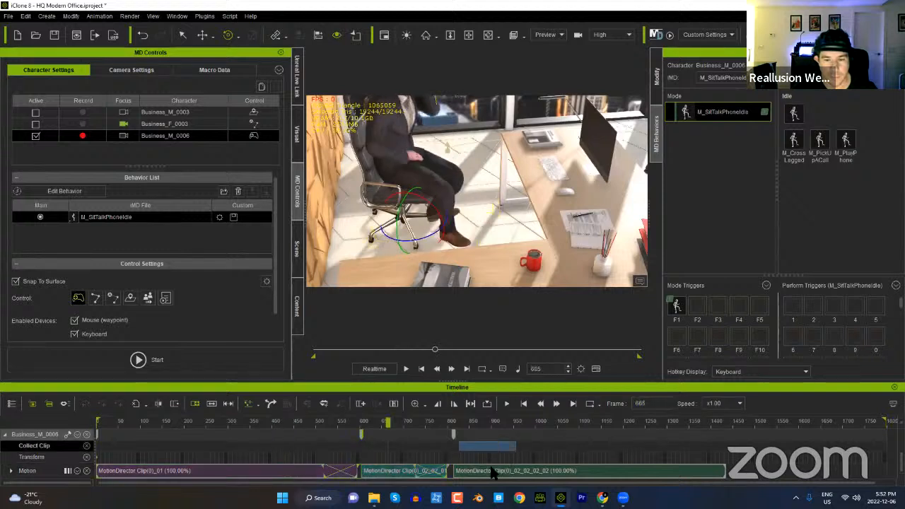
click(291, 472)
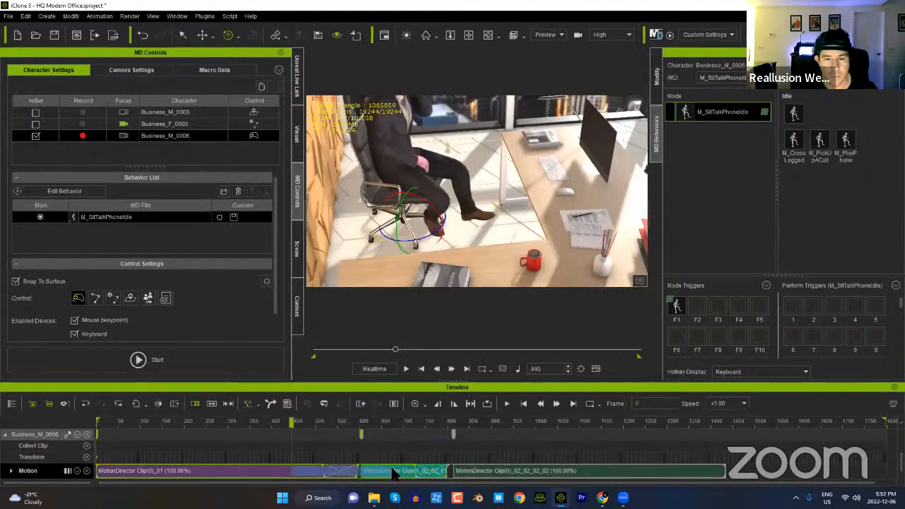
click(521, 472)
right_click(525, 474)
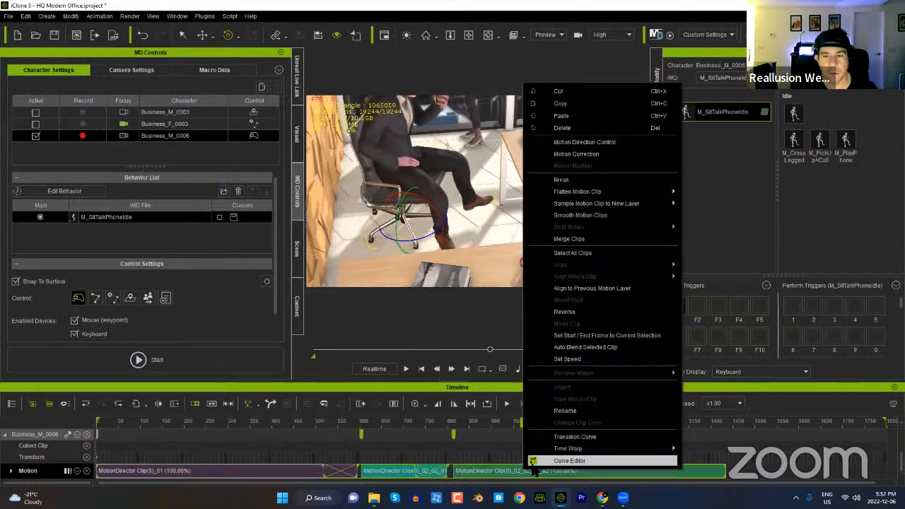
click(570, 238)
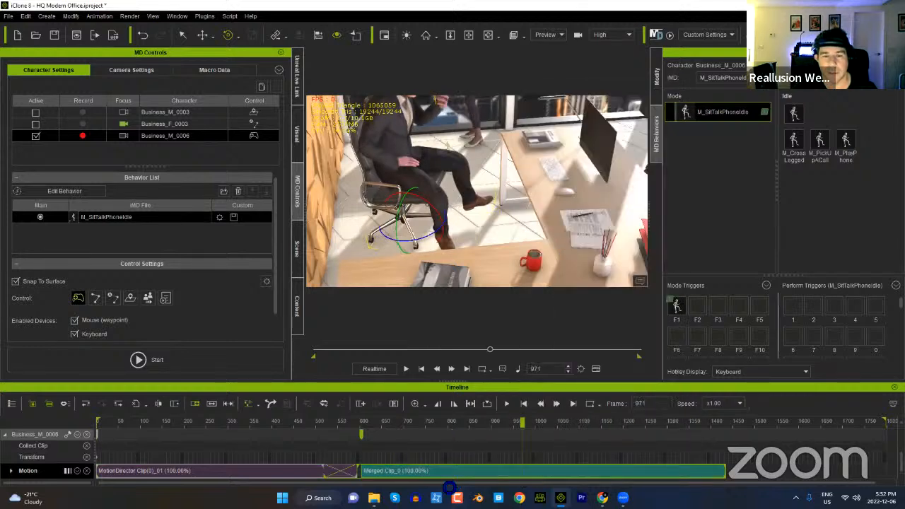
Step: Merge Business_M_0006's first motion clip with the adjacent merged clip into one clip and return to frame 0
click(290, 472)
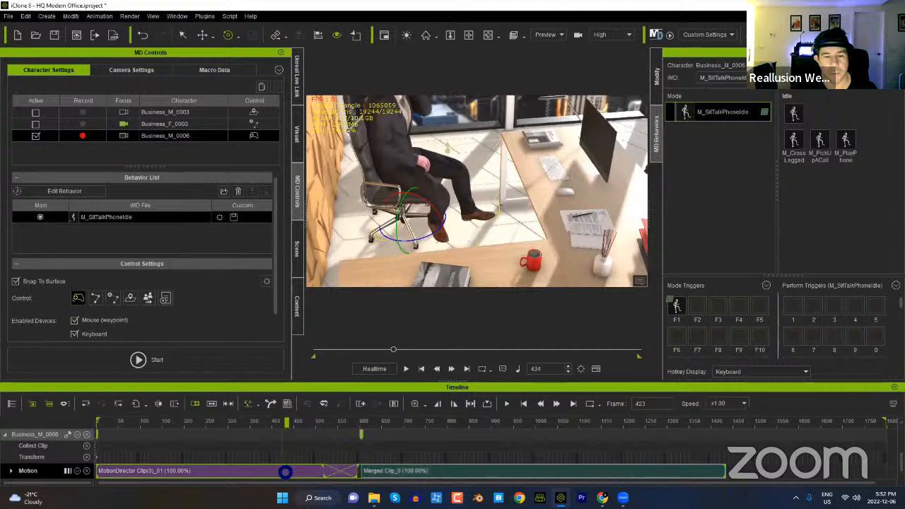
ctrl+click(427, 472)
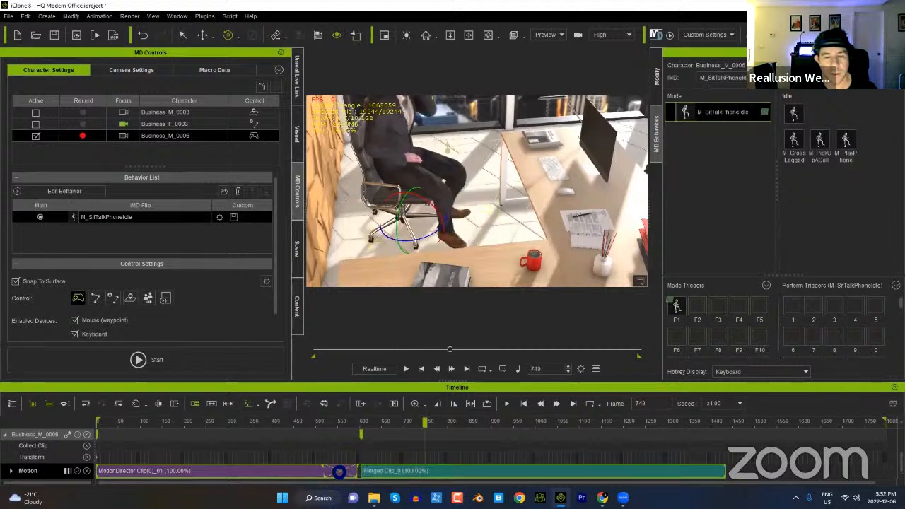
click(287, 472)
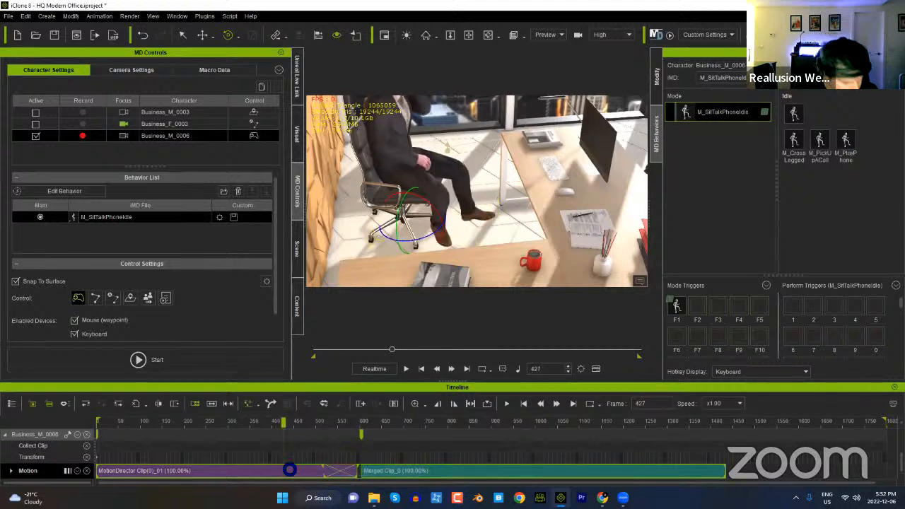
right_click(280, 468)
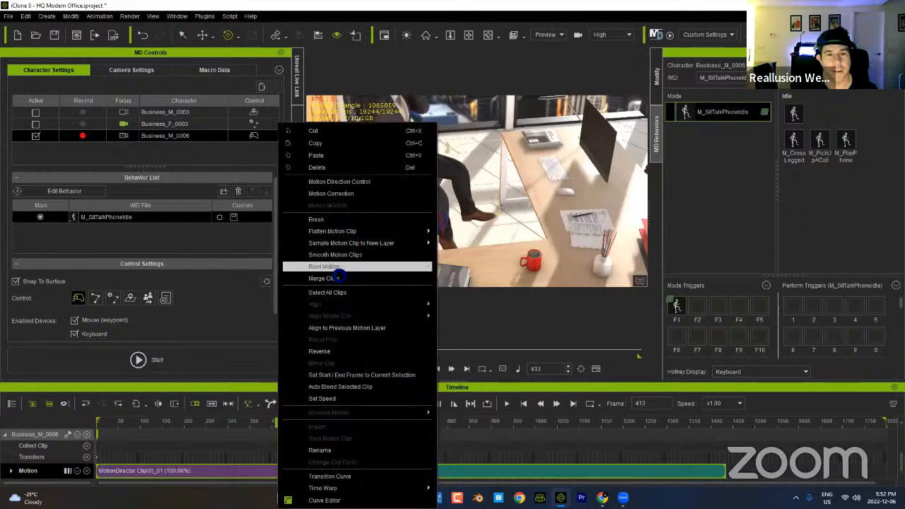
click(337, 278)
drag(304, 424, 3, 433)
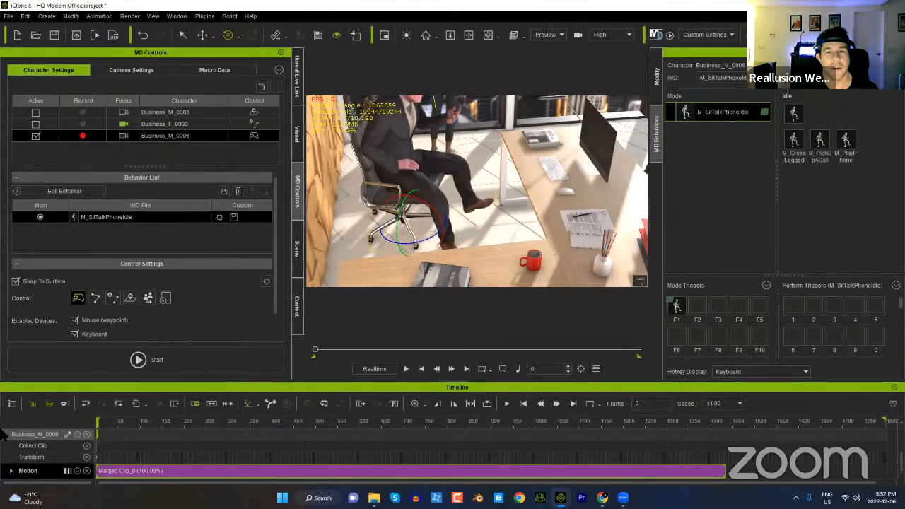
drag(167, 424, 57, 423)
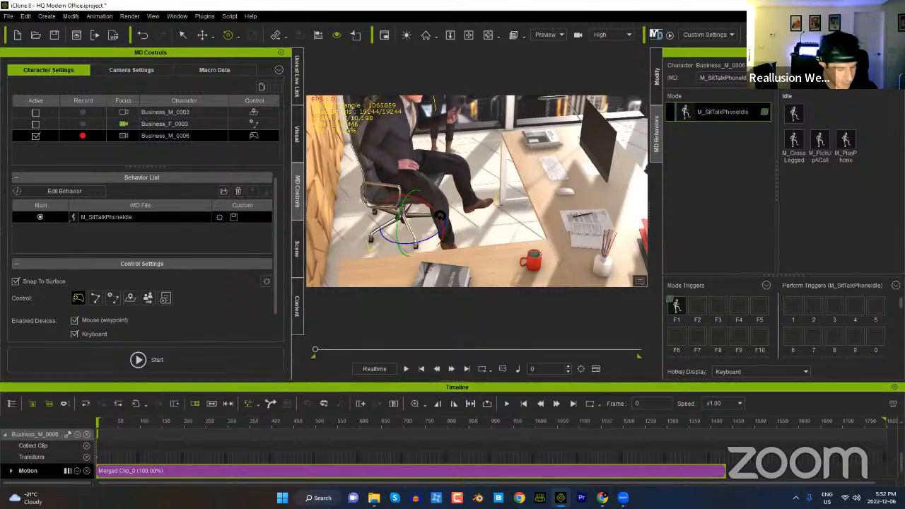
Step: Try to move Business_M_0006's left foot in IK mode of Edit Motion Layer at frame 0, and undo the move
right_drag(521, 257, 390, 287)
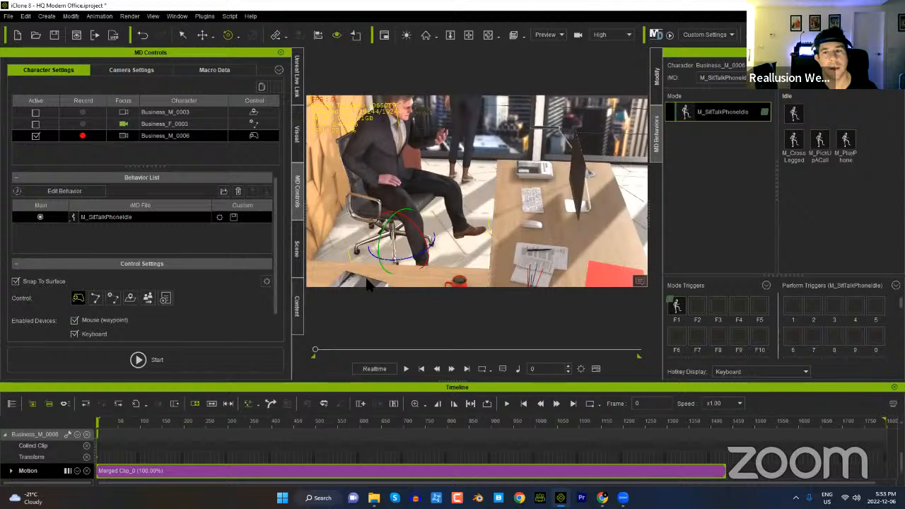
click(657, 77)
click(692, 67)
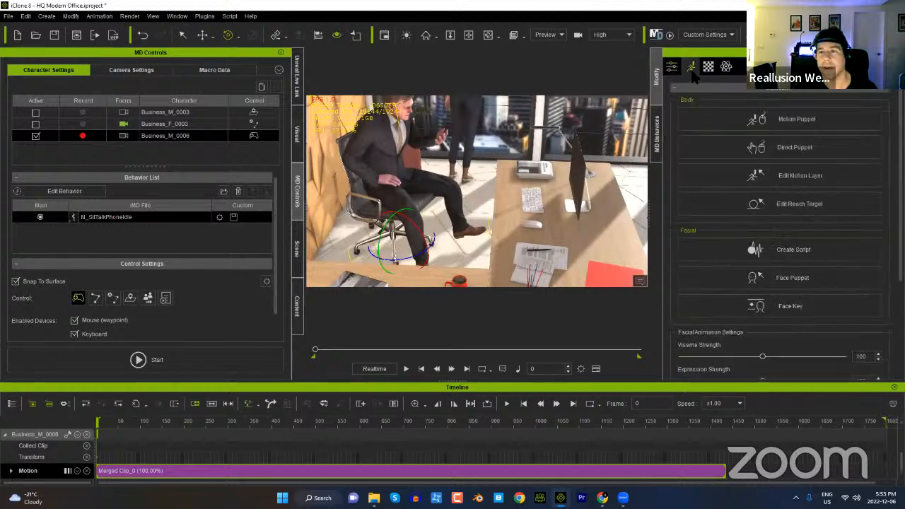
click(838, 170)
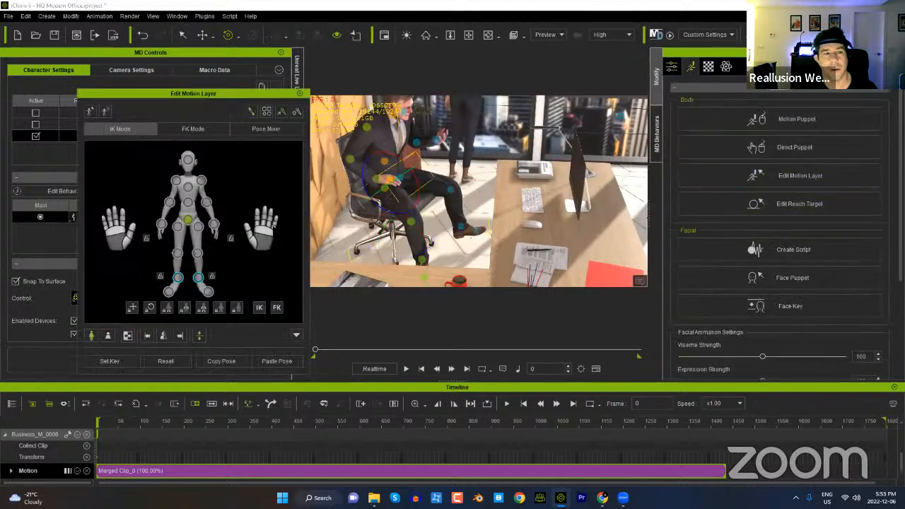
click(199, 278)
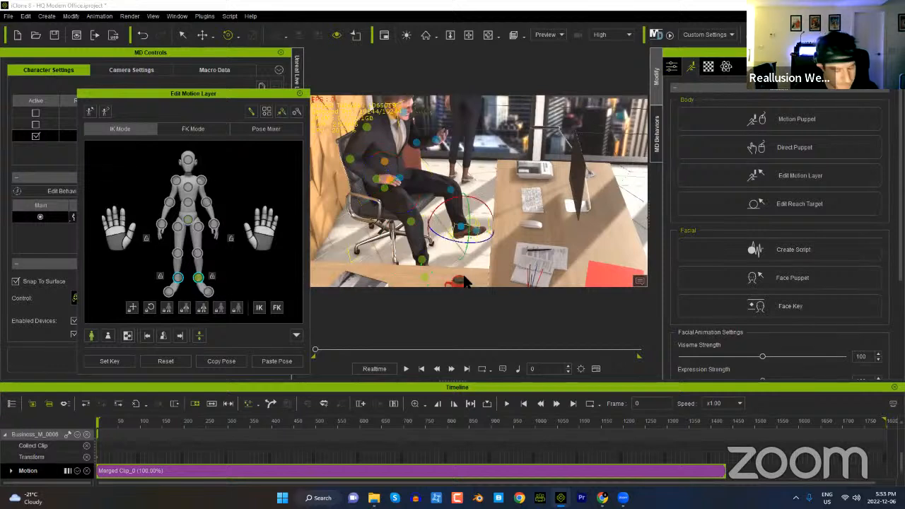
key(w)
drag(461, 218, 435, 225)
key(ctrl+z)
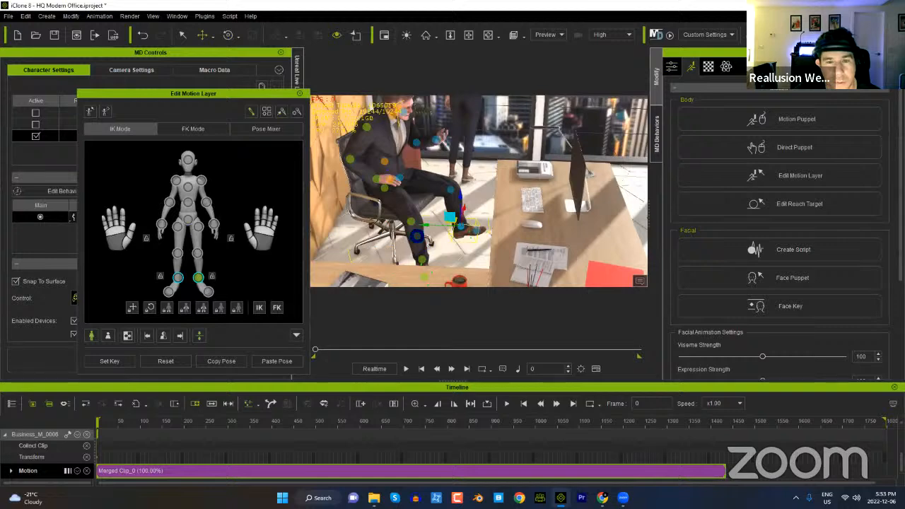
Step: Examine Business_M_0006's feet from another angle through about frame 568 and close the motion layer editor
middle_drag(467, 210, 450, 209)
middle_drag(463, 256, 396, 222)
click(178, 278)
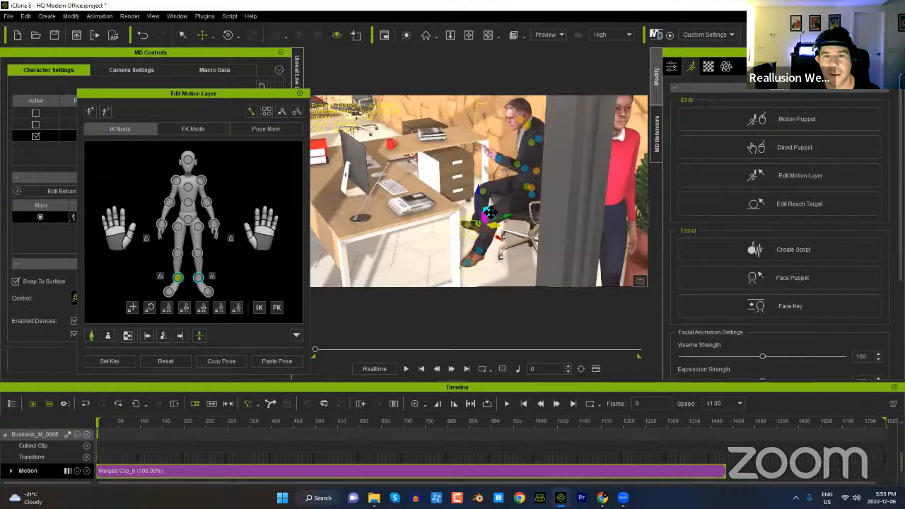
click(130, 421)
drag(168, 422, 344, 422)
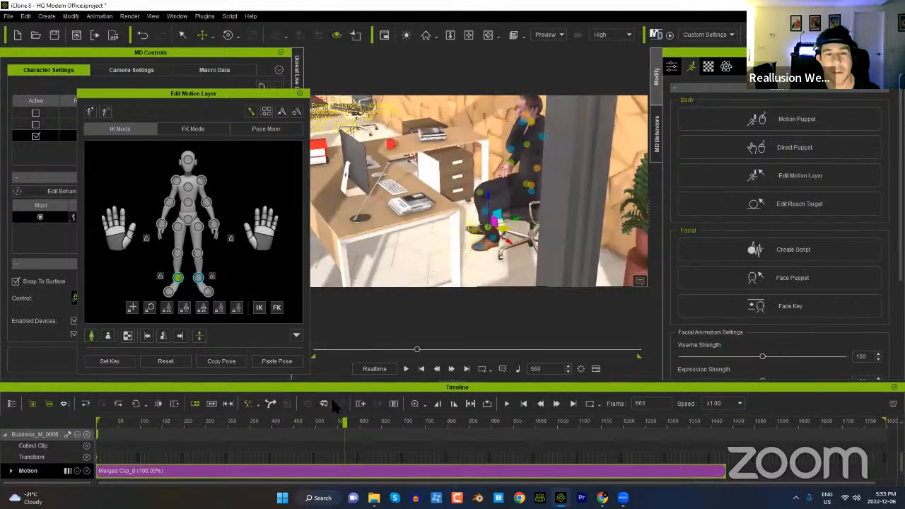
click(300, 94)
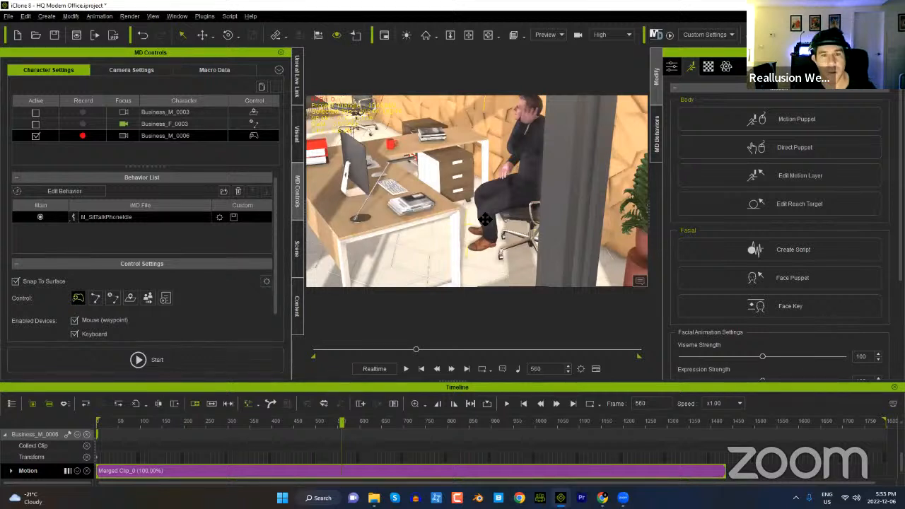
Step: Add the Business_F_0002 and Business_F_0001 characters from the Business category to the floor in front of the conference table
right_drag(485, 220, 485, 219)
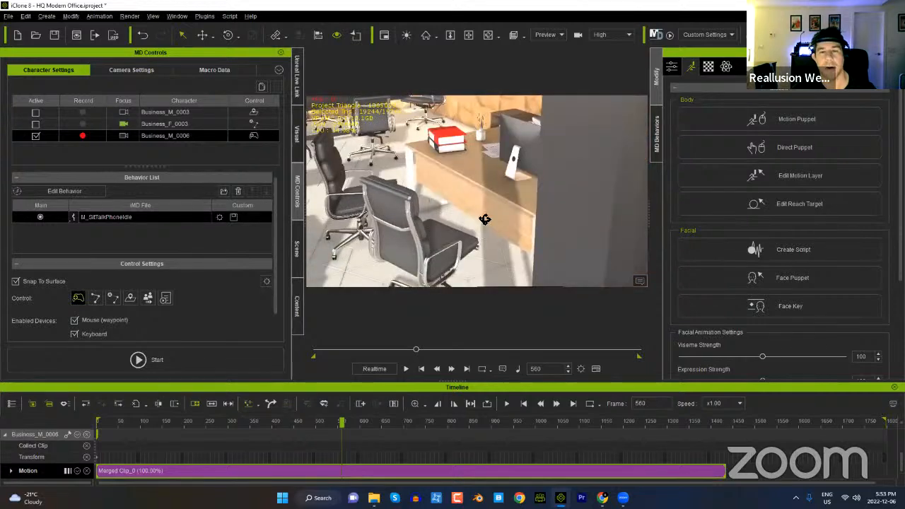
middle_drag(485, 220, 629, 229)
scroll(426, 184, down, 5)
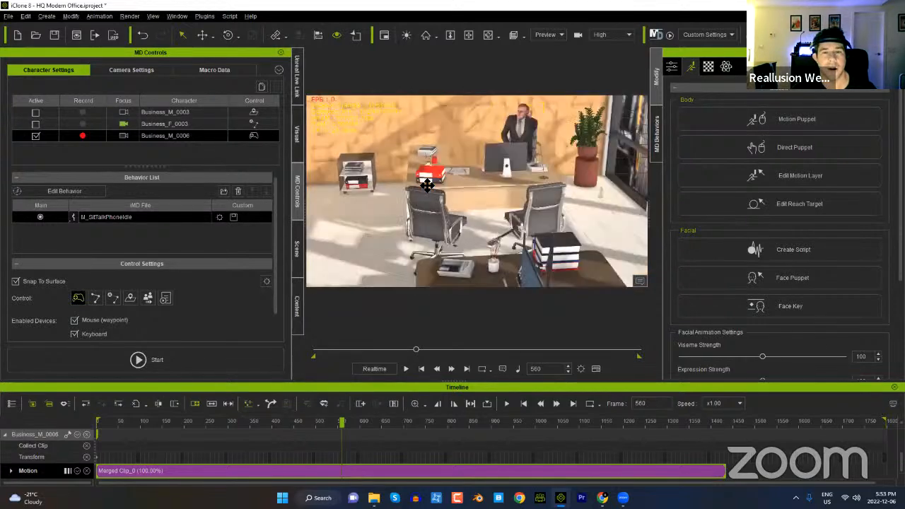
middle_drag(426, 184, 450, 208)
click(485, 230)
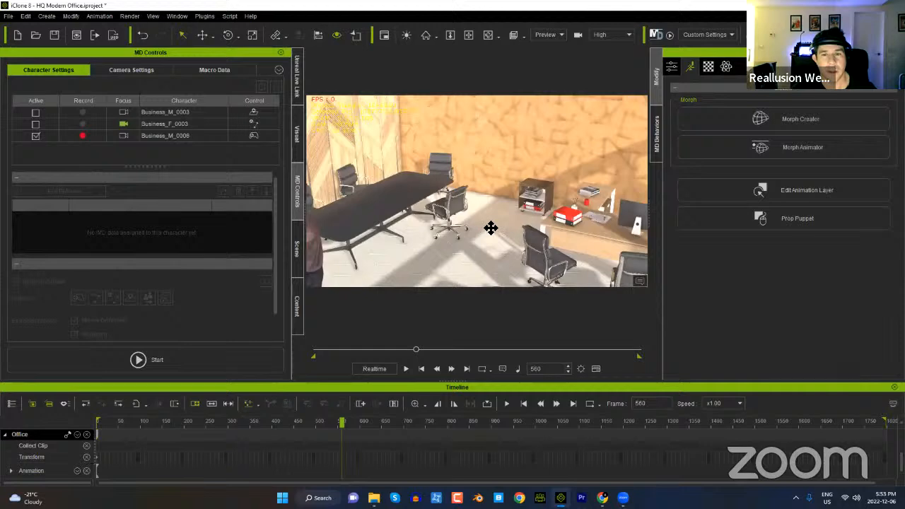
right_drag(491, 228, 204, 207)
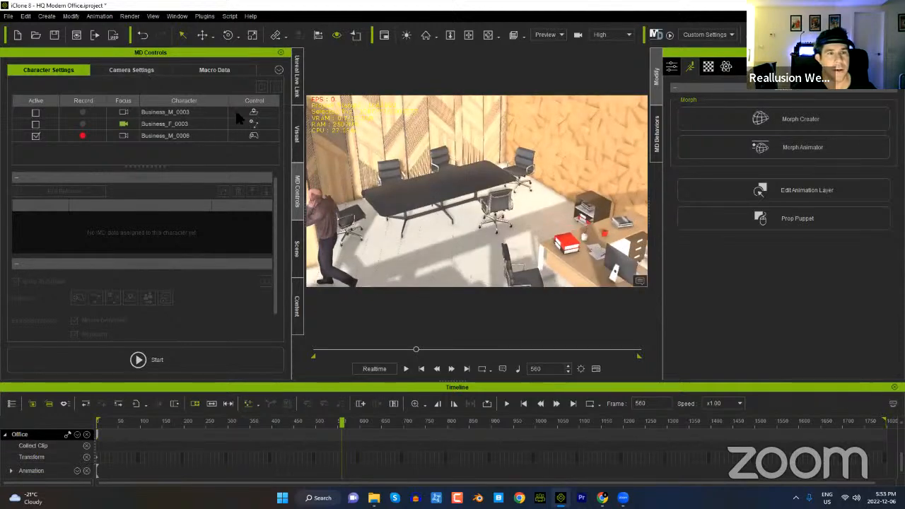
click(297, 306)
click(64, 74)
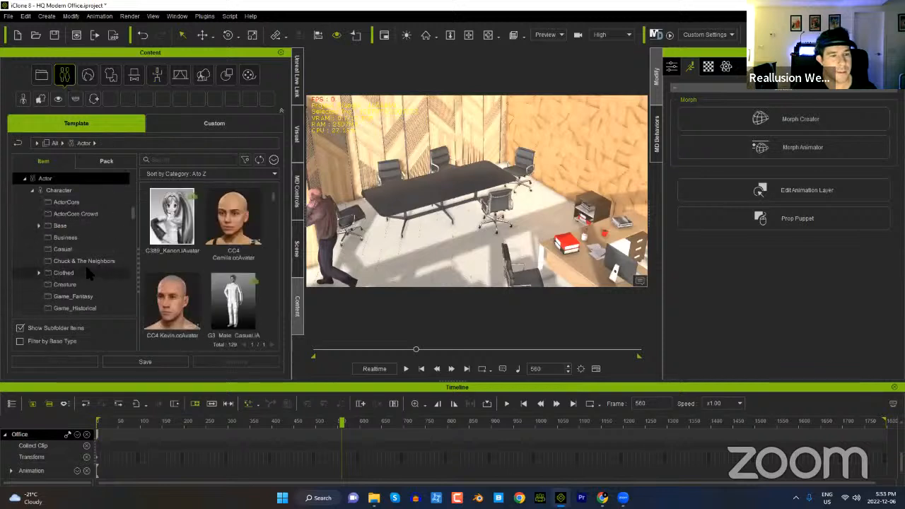
click(68, 238)
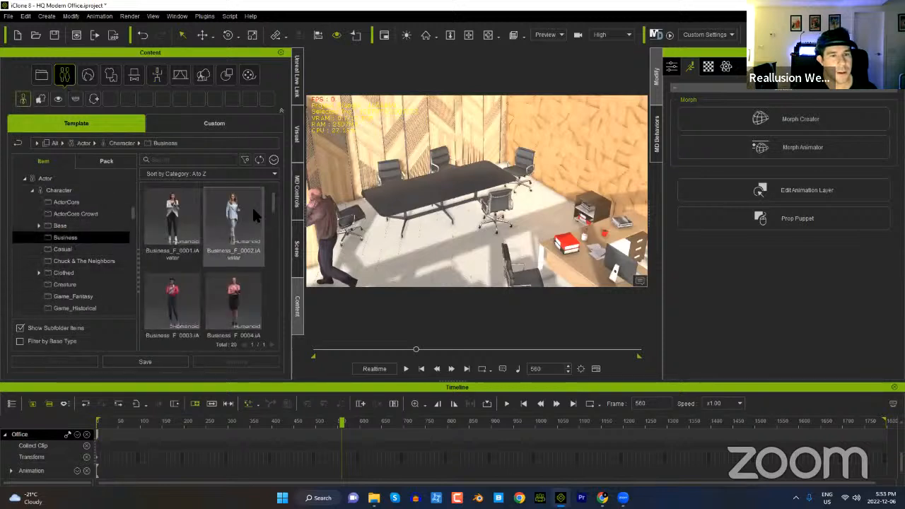
drag(232, 220, 416, 258)
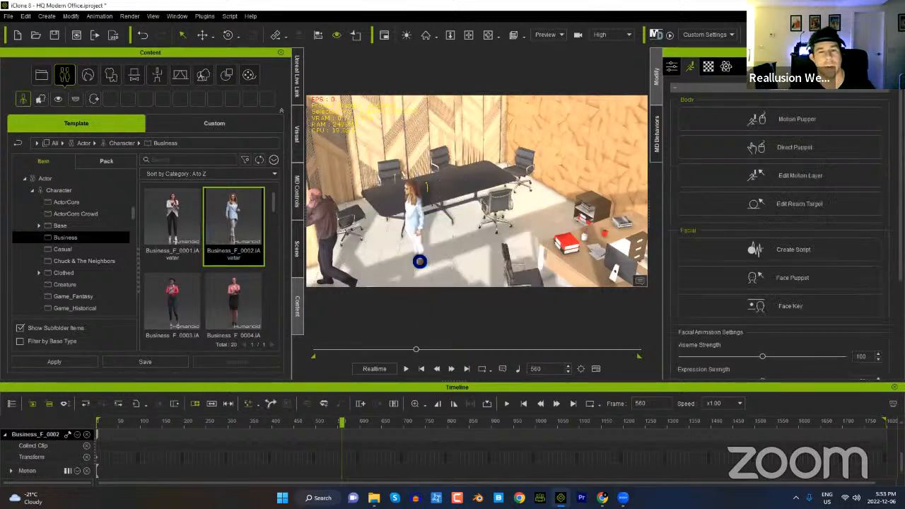
drag(181, 226, 474, 259)
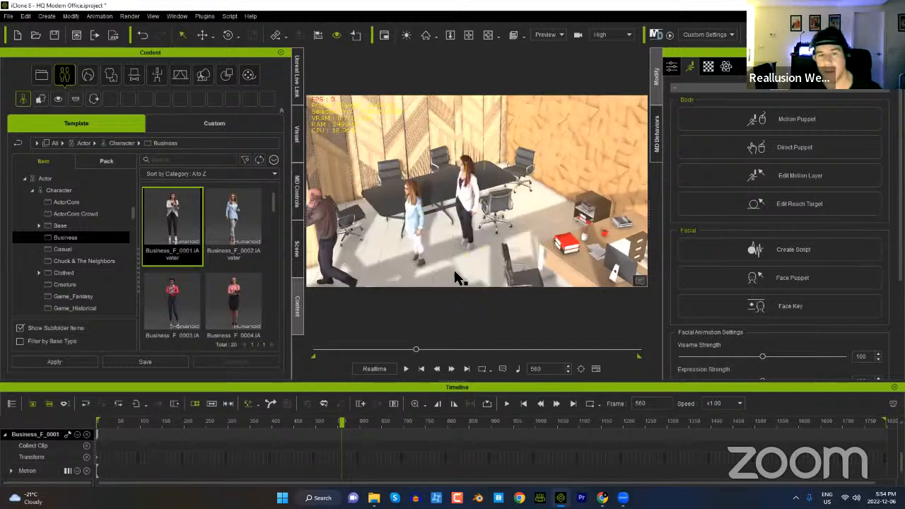
Step: Rotate Business_F_0001 and Business_F_0002 so that the two women turn towards the front of the view
alt+middle_drag(442, 265, 450, 256)
alt+drag(449, 256, 453, 220)
alt+right_drag(453, 220, 463, 236)
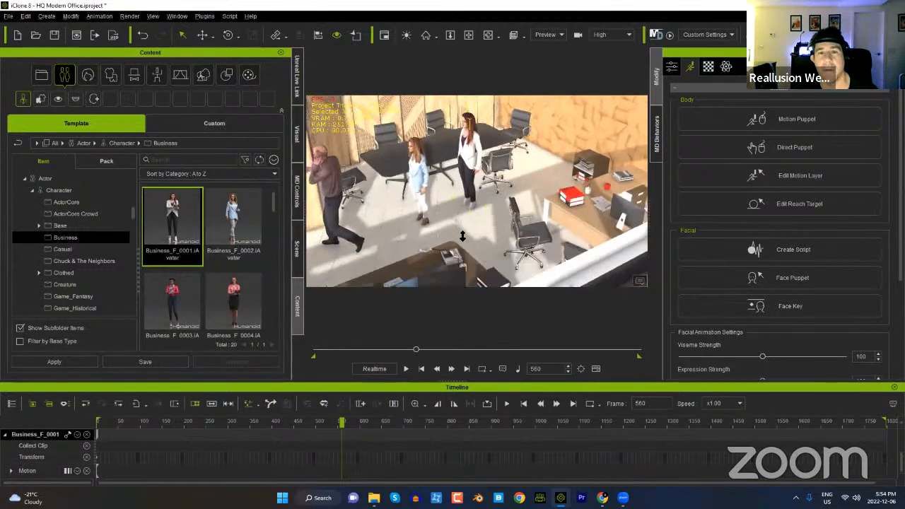
scroll(464, 227, up, 1)
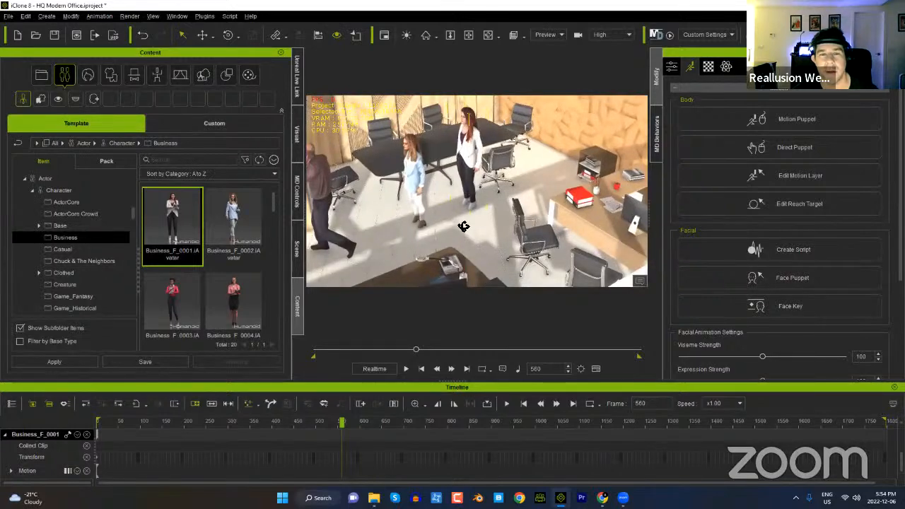
alt+middle_drag(489, 242, 461, 247)
scroll(461, 248, up, 3)
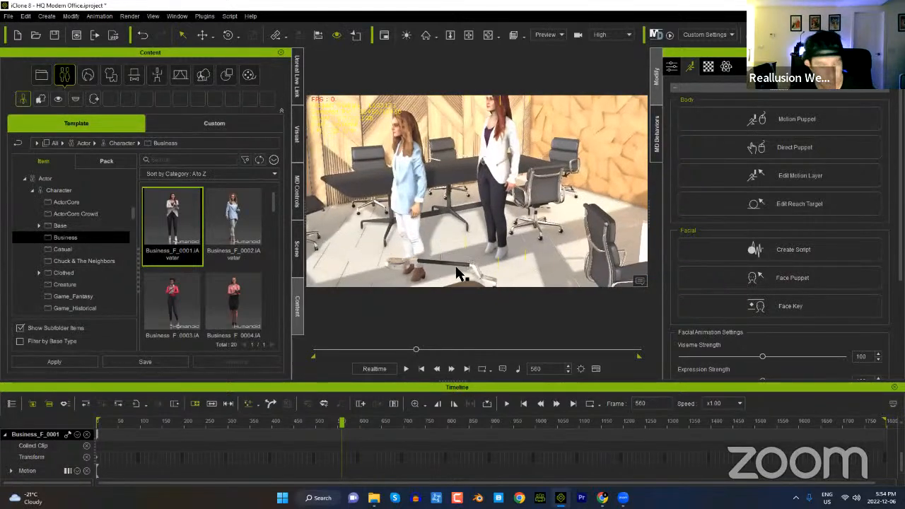
key(e)
mouse_move(473, 271)
mouse_down()
mouse_move(523, 269)
mouse_move(487, 261)
mouse_up()
click(477, 259)
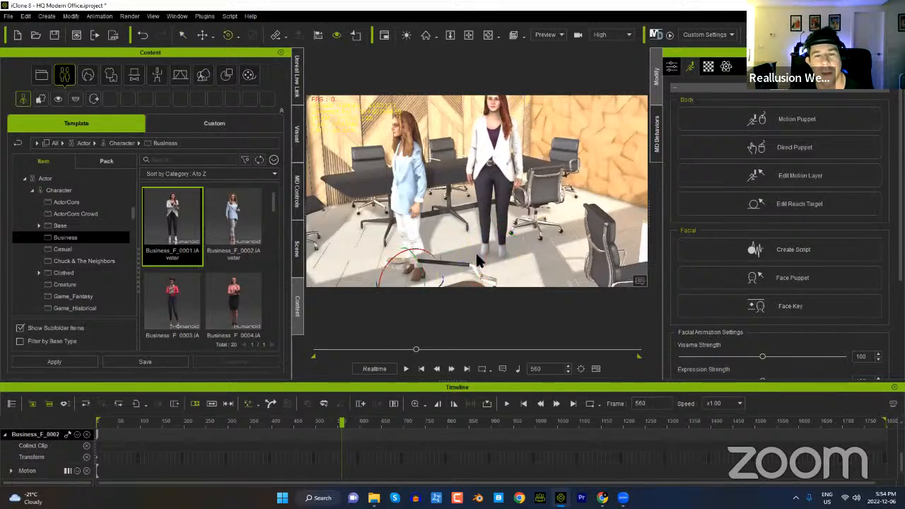
drag(442, 282, 468, 255)
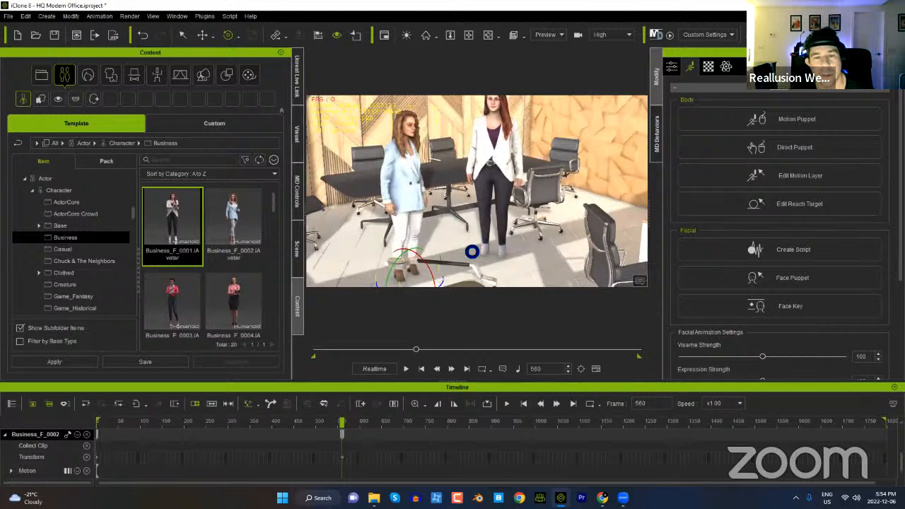
Step: Raise Business_F_0002 and Business_F_0001 slightly to bring their feet up onto the office floor
key(w)
drag(410, 249, 408, 241)
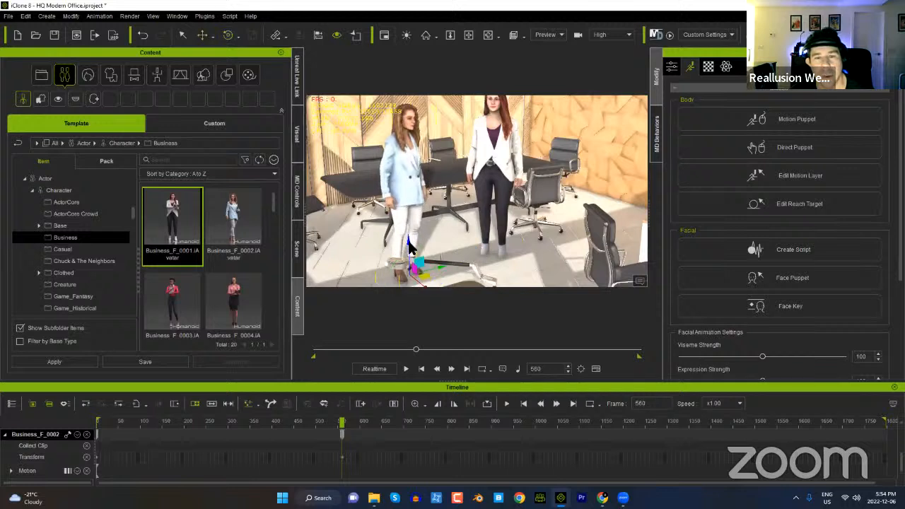
click(494, 153)
drag(500, 226, 485, 216)
click(493, 159)
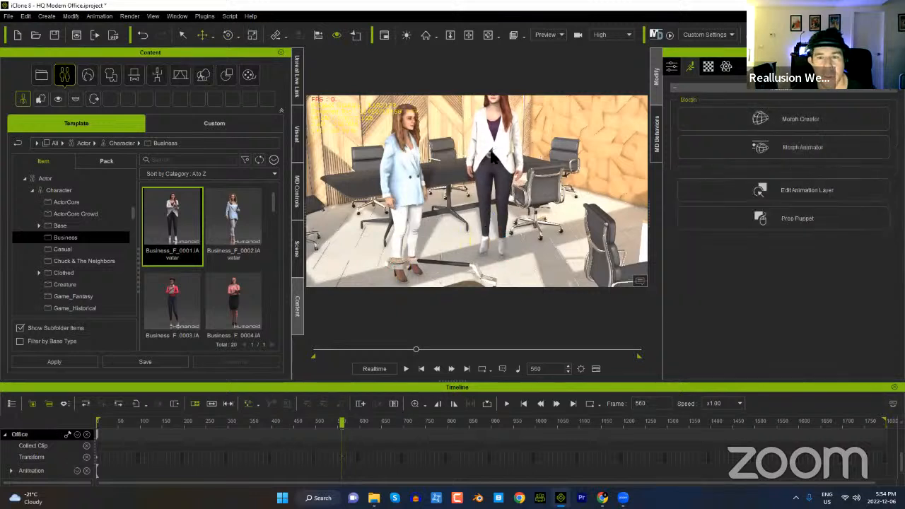
click(492, 220)
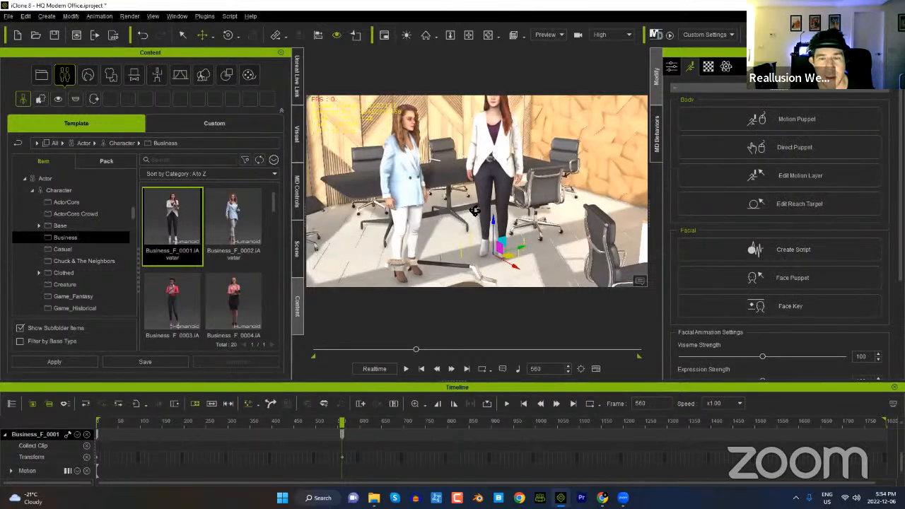
Step: Assign the F_TalkingCouplesIdle behavior from Motion Director's Pedestrian Actions Idle Styles to Business_F_0002, the woman in the light blue blazer
right_drag(474, 212, 415, 228)
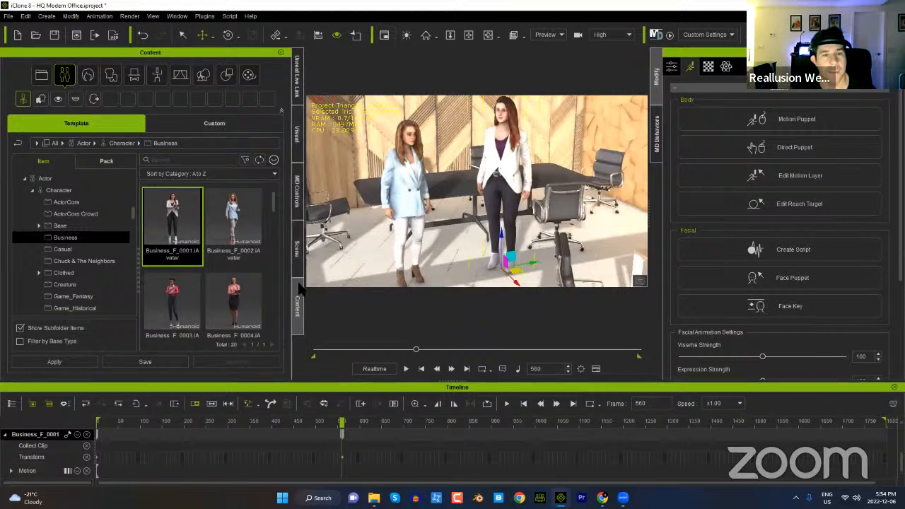
click(157, 75)
scroll(128, 241, down, 5)
scroll(130, 261, up, 3)
click(47, 234)
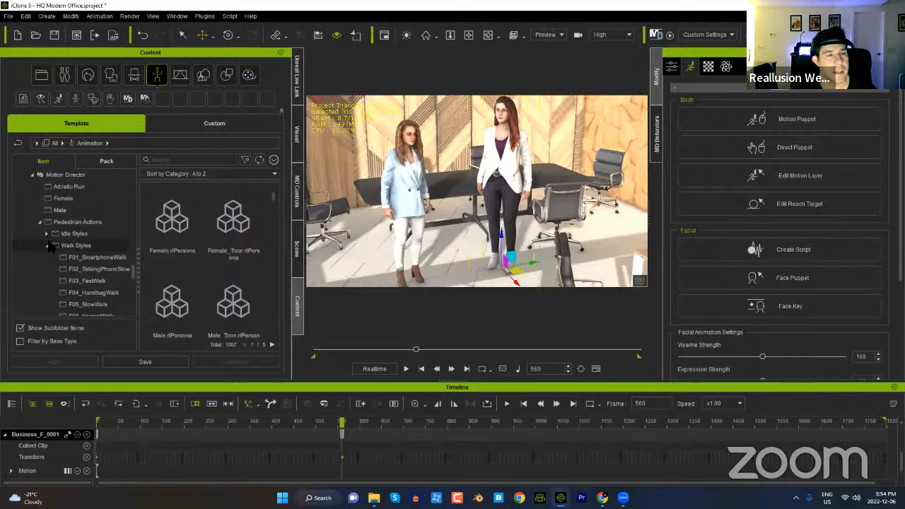
click(47, 245)
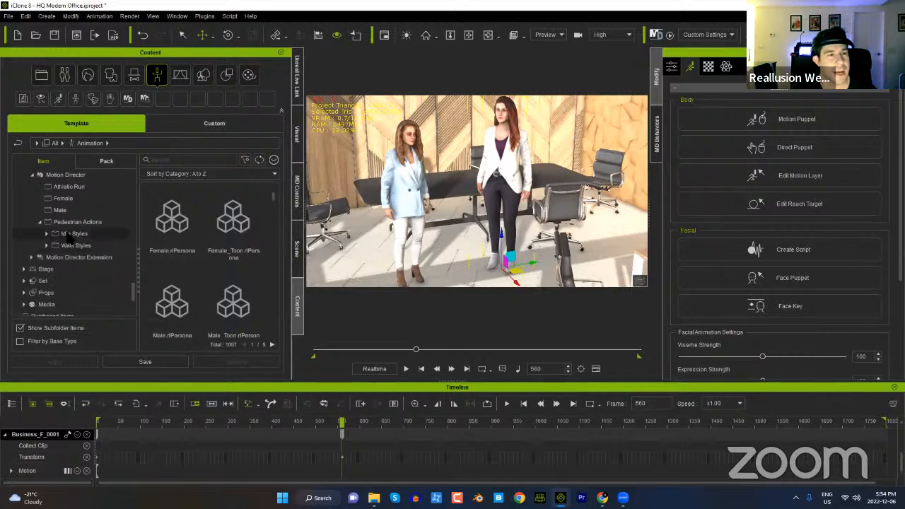
click(71, 234)
click(48, 234)
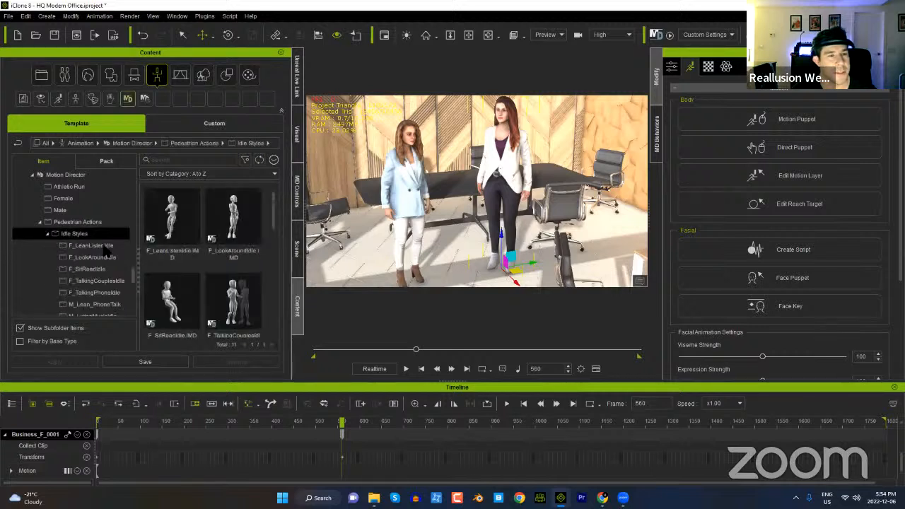
scroll(135, 276, down, 1)
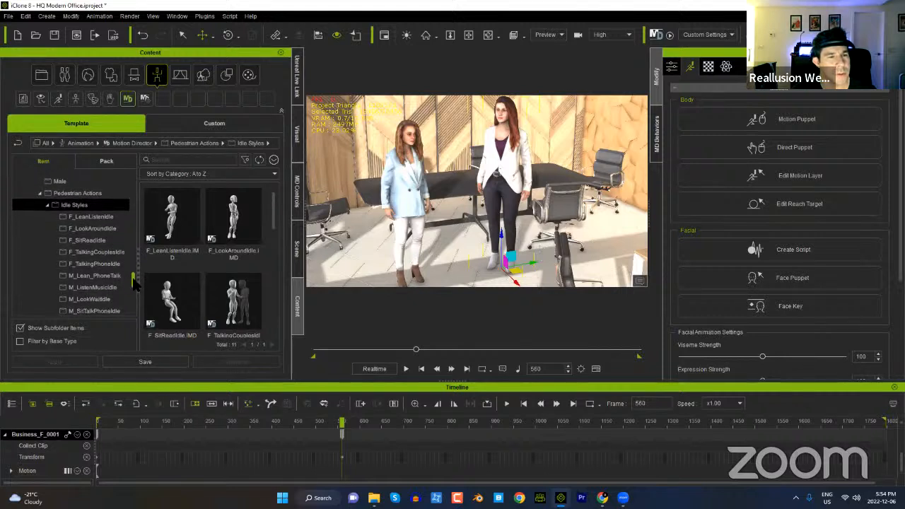
click(104, 253)
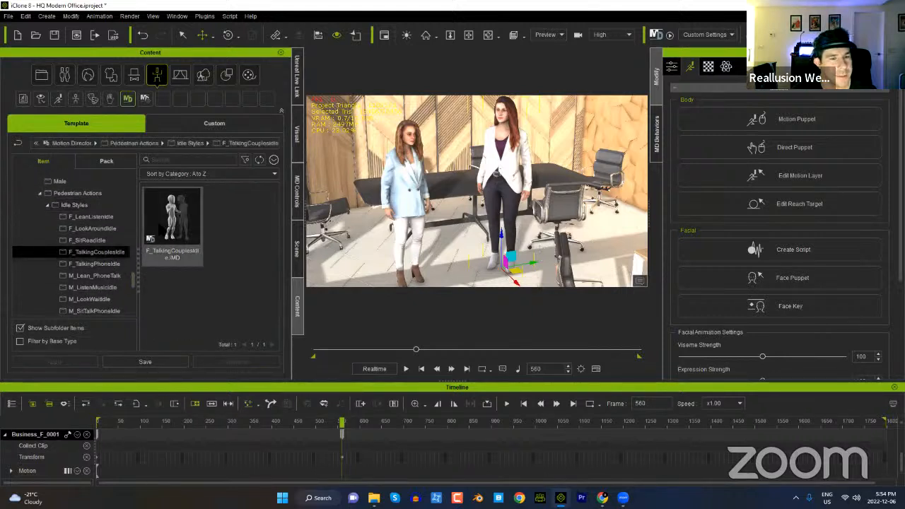
drag(172, 226, 405, 201)
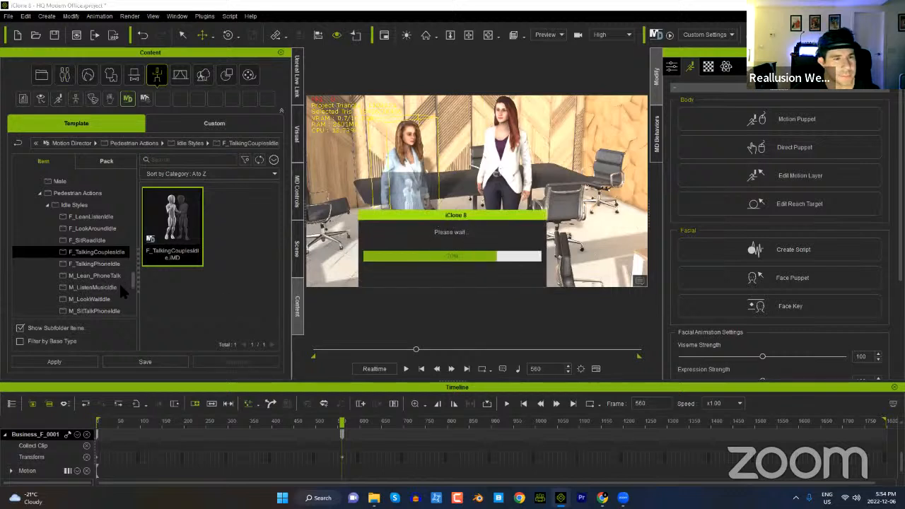
Step: Assign the same F_TalkingCouplesIdle behavior to Business_F_0001, the woman in the white blazer who lacks Motion Director data
scroll(131, 277, down, 3)
scroll(134, 287, up, 1)
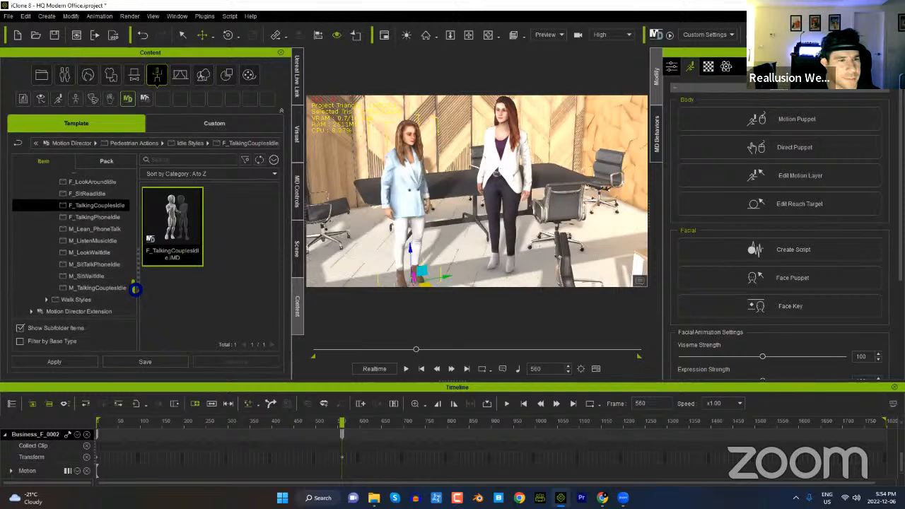
drag(109, 292, 90, 220)
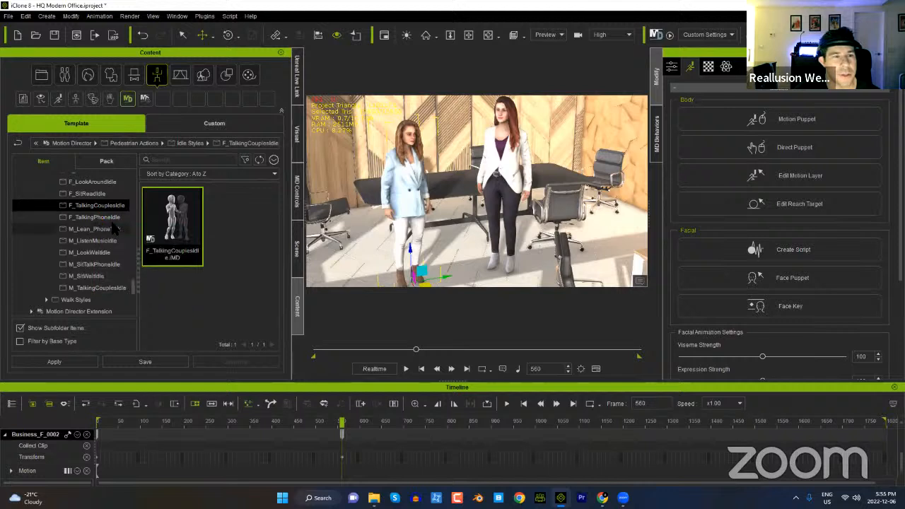
click(503, 157)
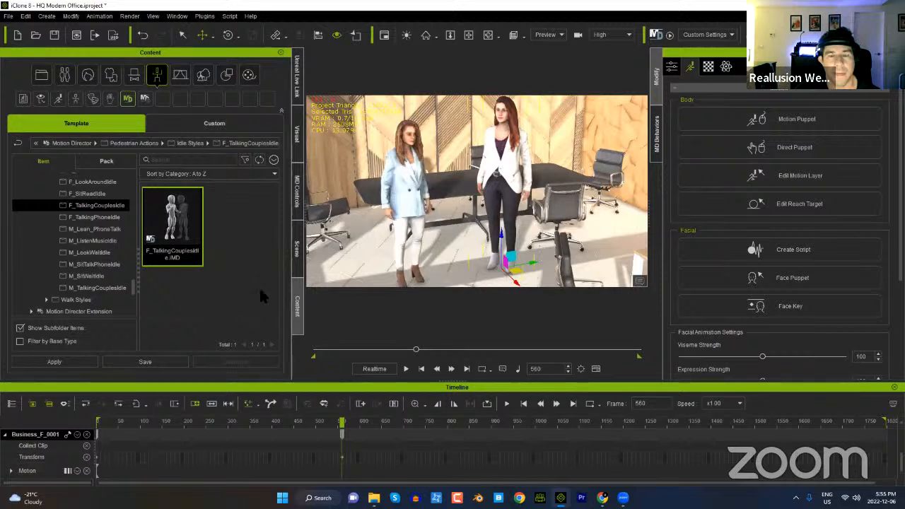
click(297, 187)
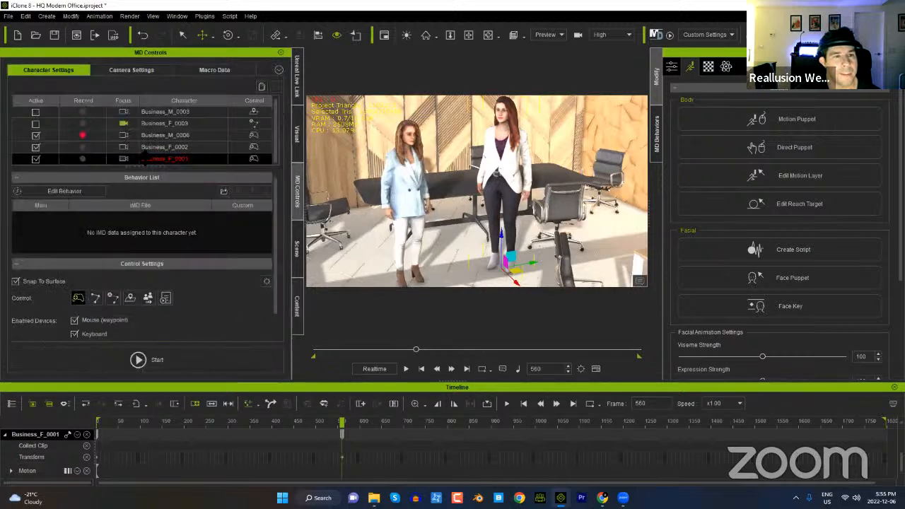
click(167, 146)
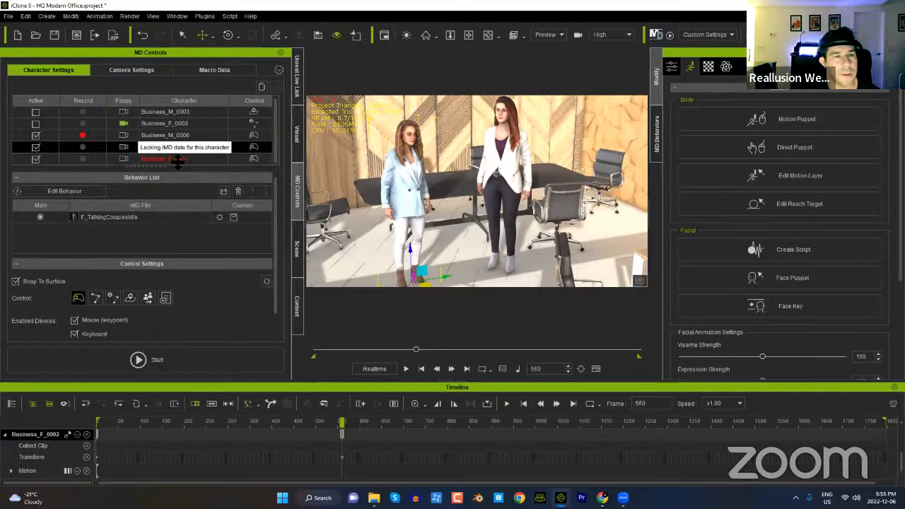
click(183, 159)
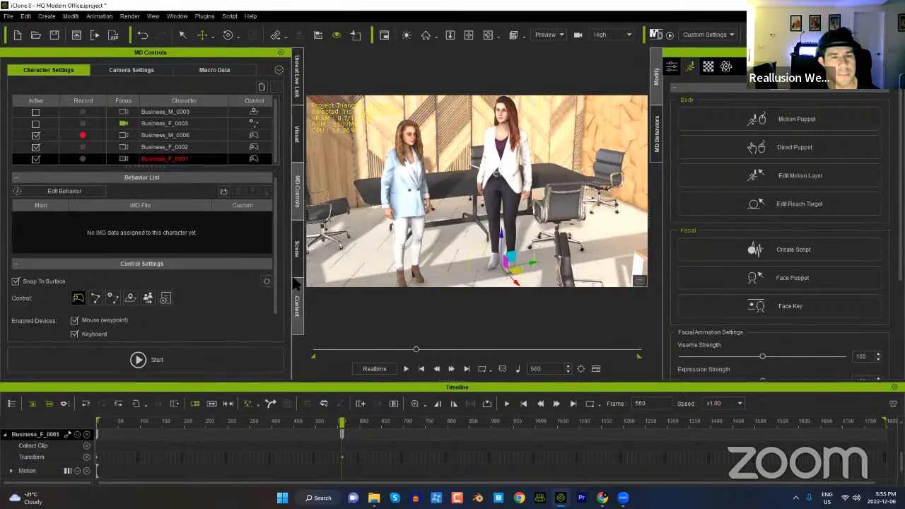
click(297, 304)
drag(476, 190, 499, 174)
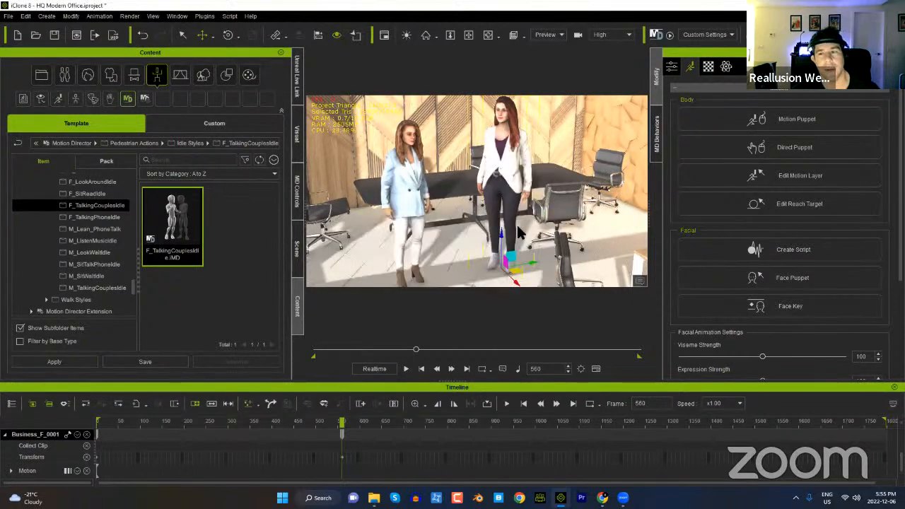
Step: Check Business_F_0001's Motion Director behavior list and the idle performances that F_TalkingCouplesIdle offers
click(298, 194)
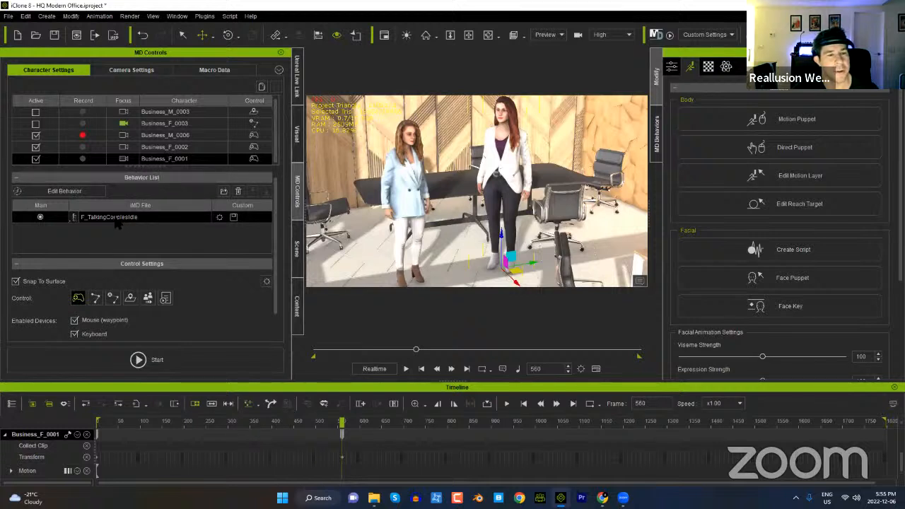
click(657, 138)
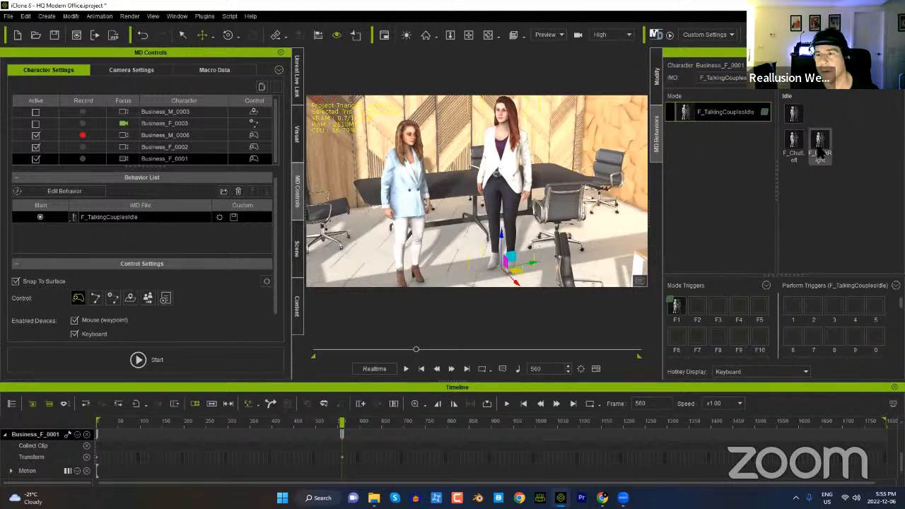
mouse_move(798, 150)
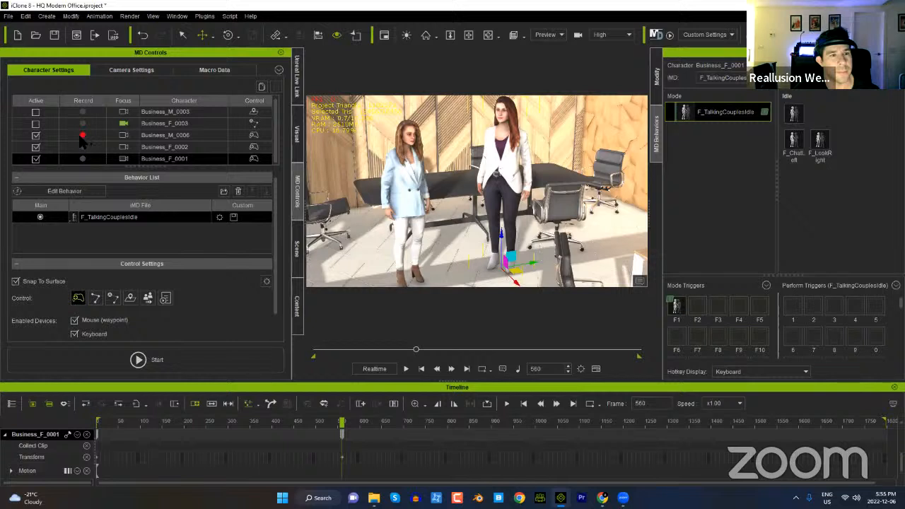
Step: Deactivate Business_M_0006 in Motion Director, enable recording for Business_F_0002 and Business_F_0001, and set the recording start to frame 565
click(33, 140)
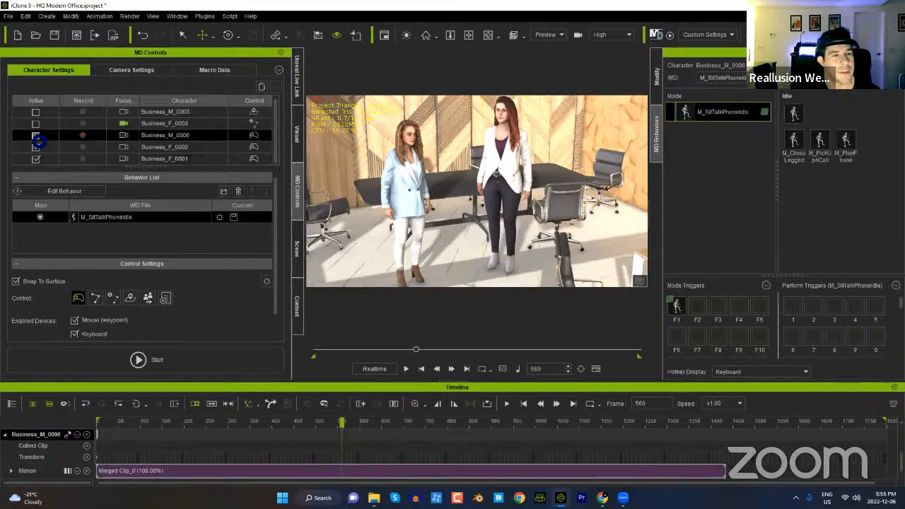
click(82, 147)
click(82, 158)
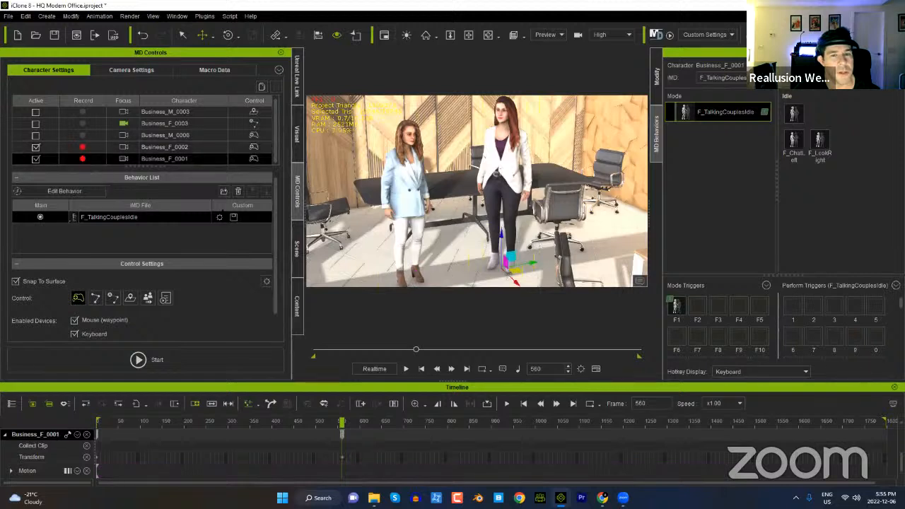
drag(345, 423, 24, 421)
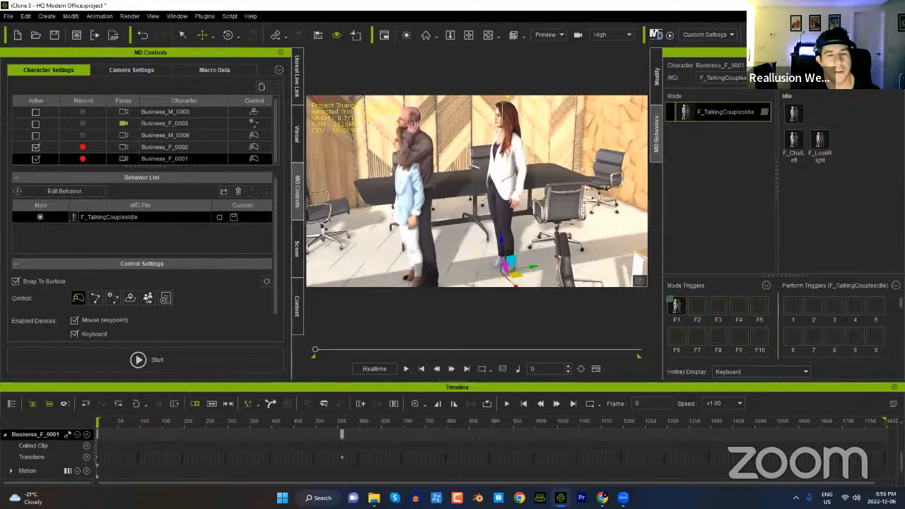
drag(192, 418, 437, 422)
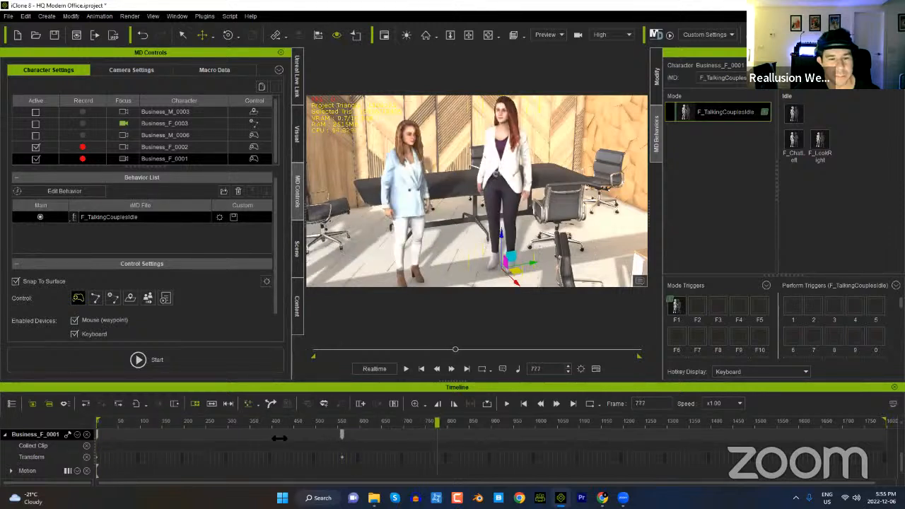
click(347, 423)
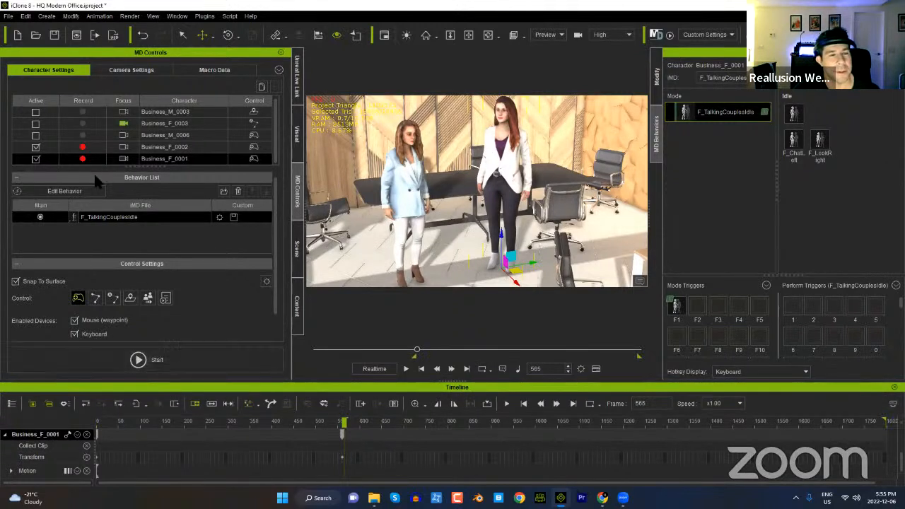
Step: Record both women performing F_TalkingCouplesIdle from frame 565 and check the clips on their timeline tracks
click(175, 361)
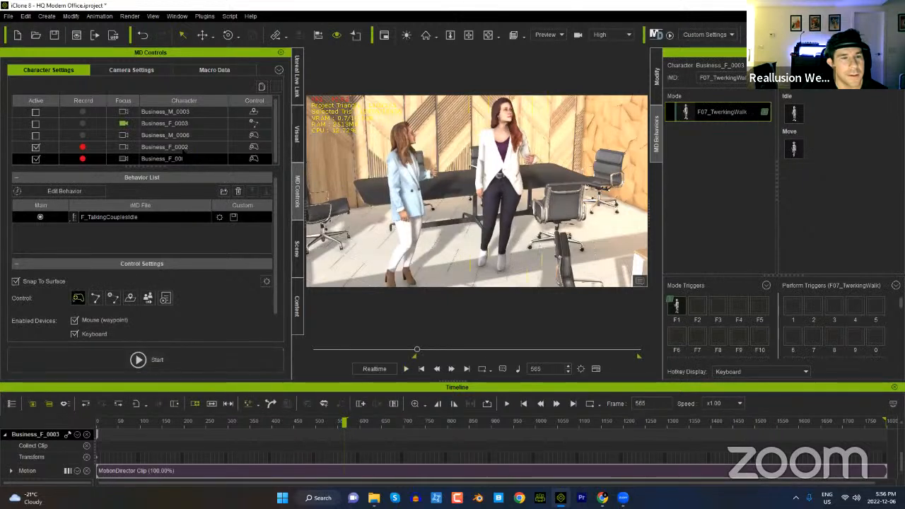
click(183, 148)
click(183, 160)
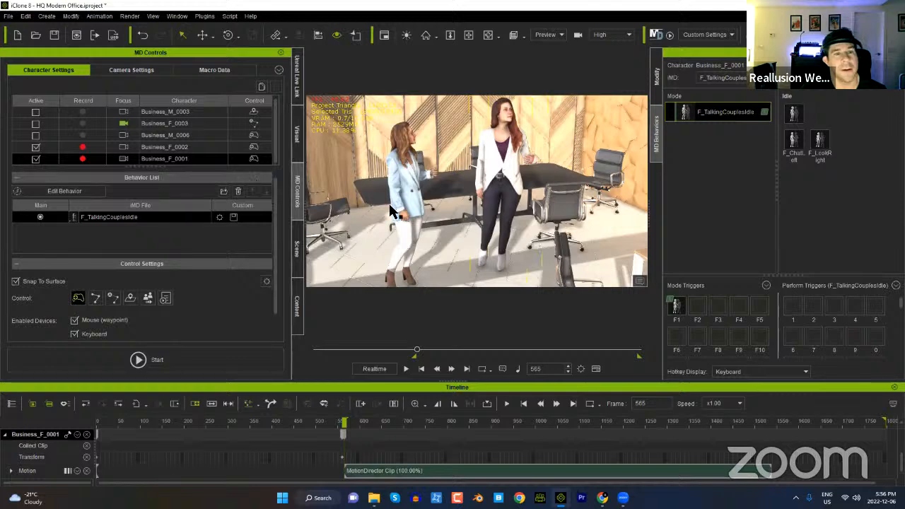
Step: Assign M_TalkingCouplesIdle to Business_F_0001 as its main behavior and record both women's talking motions from frame 565
click(296, 251)
click(298, 304)
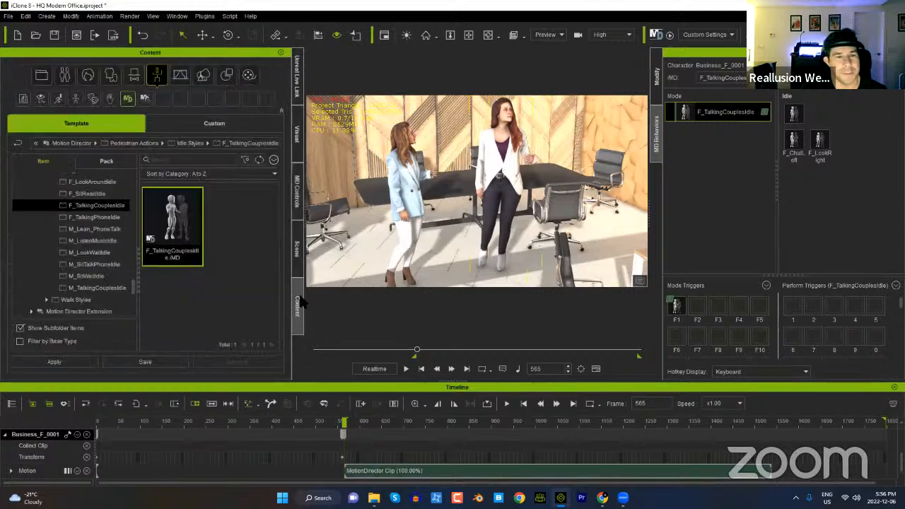
click(95, 288)
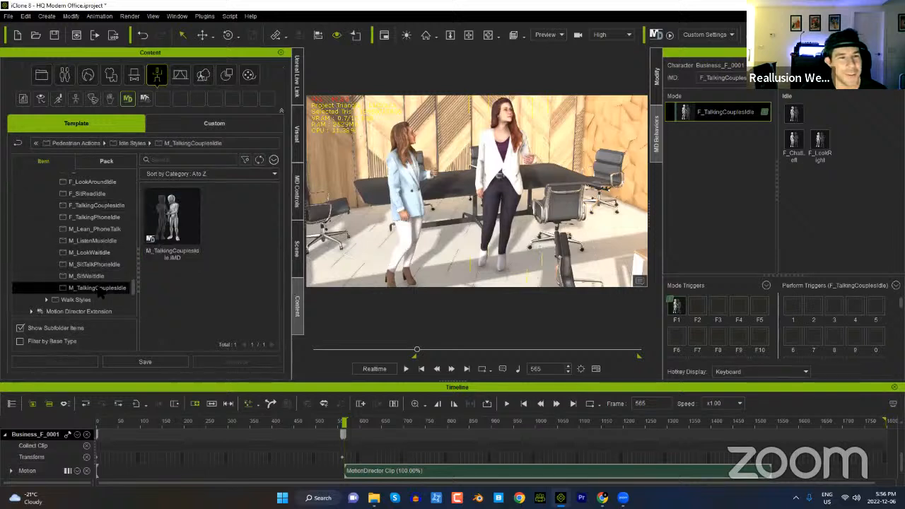
drag(172, 219, 497, 168)
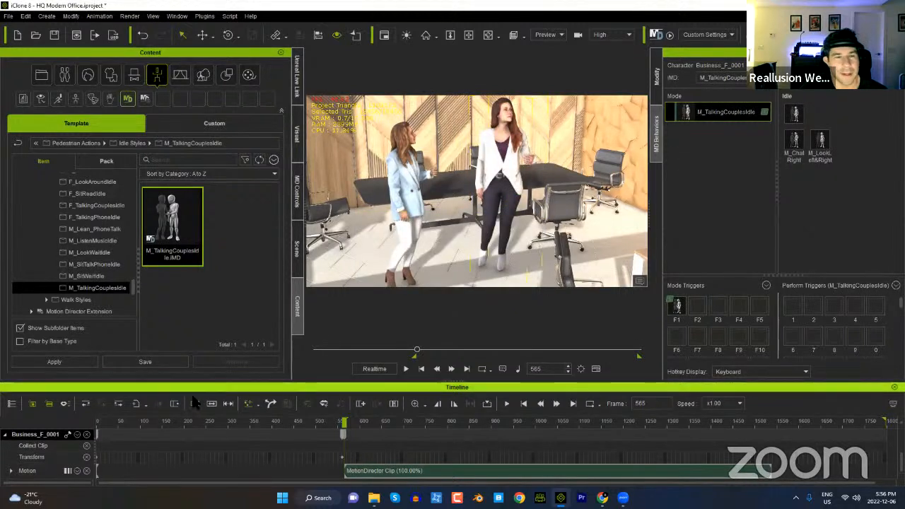
click(300, 197)
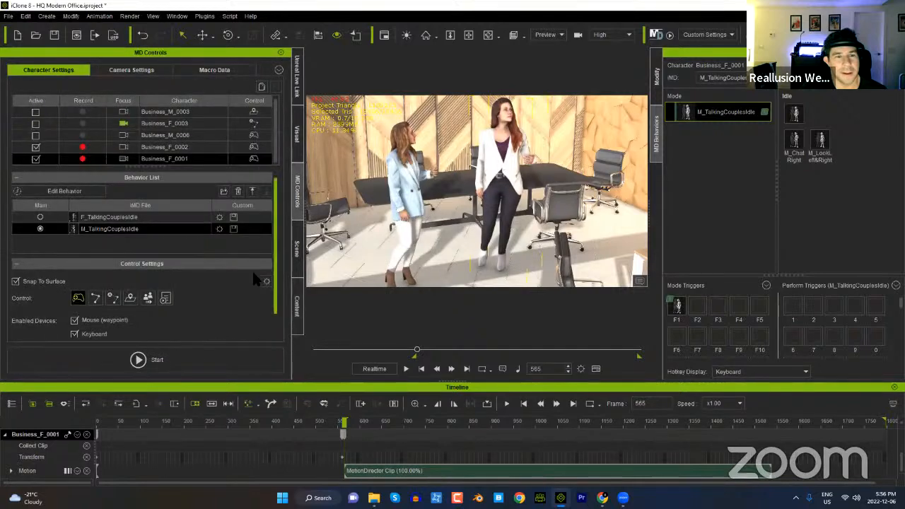
click(139, 360)
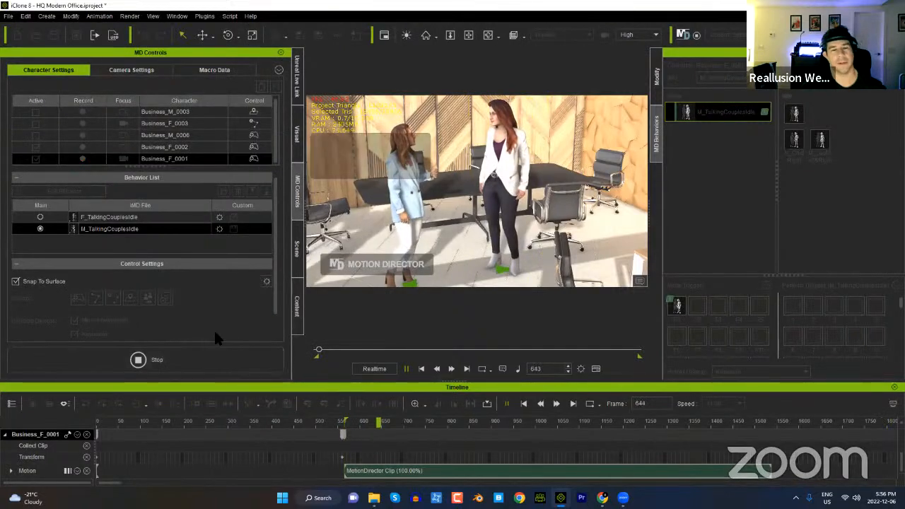
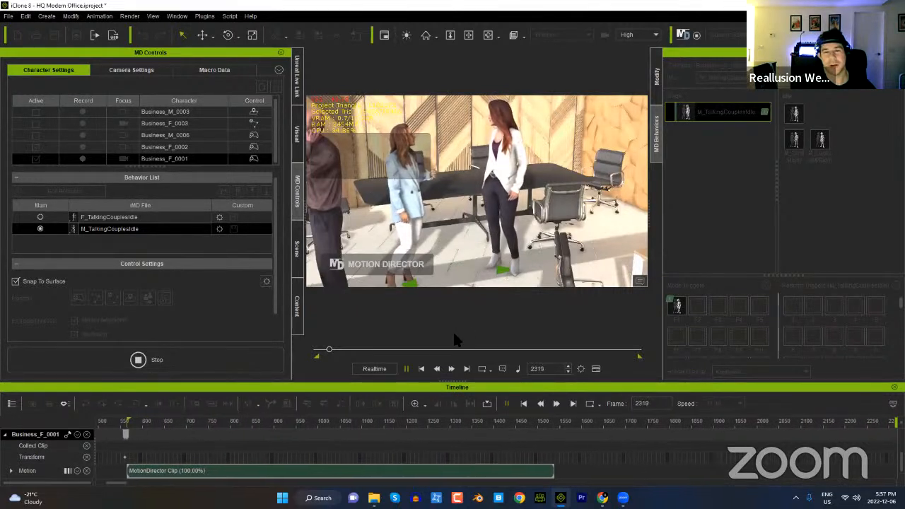
click(154, 359)
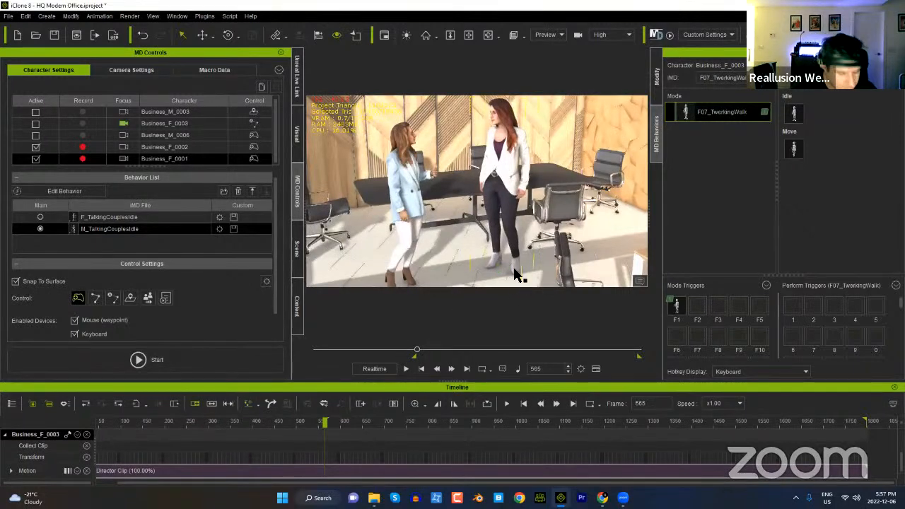
Step: Make Business_F_0002 look at Business_F_0001's head and shift the look-at weight slightly further toward Head
middle_drag(445, 217, 456, 235)
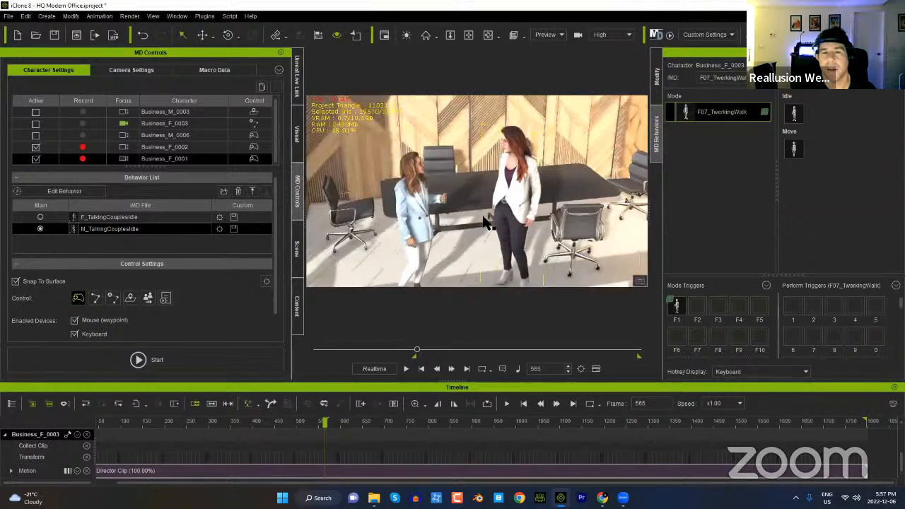
scroll(484, 221, up, 2)
scroll(397, 164, up, 2)
click(398, 164)
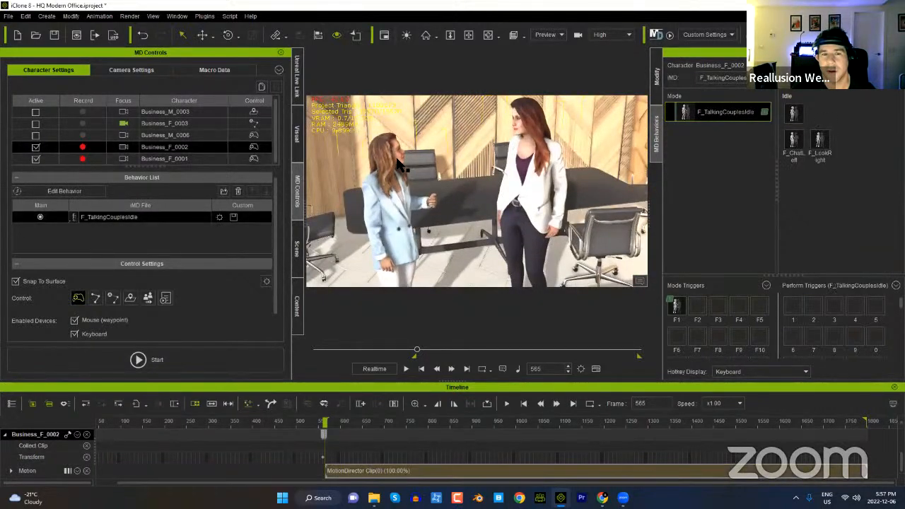
click(656, 76)
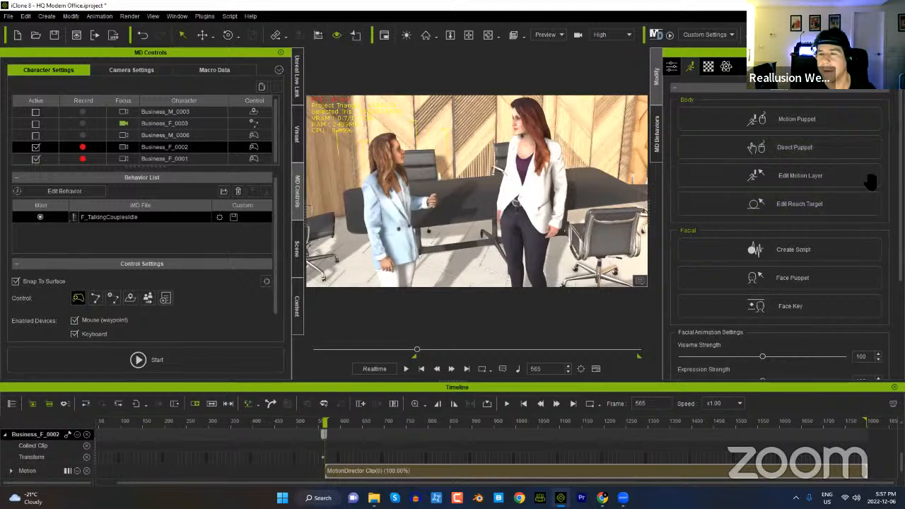
click(671, 66)
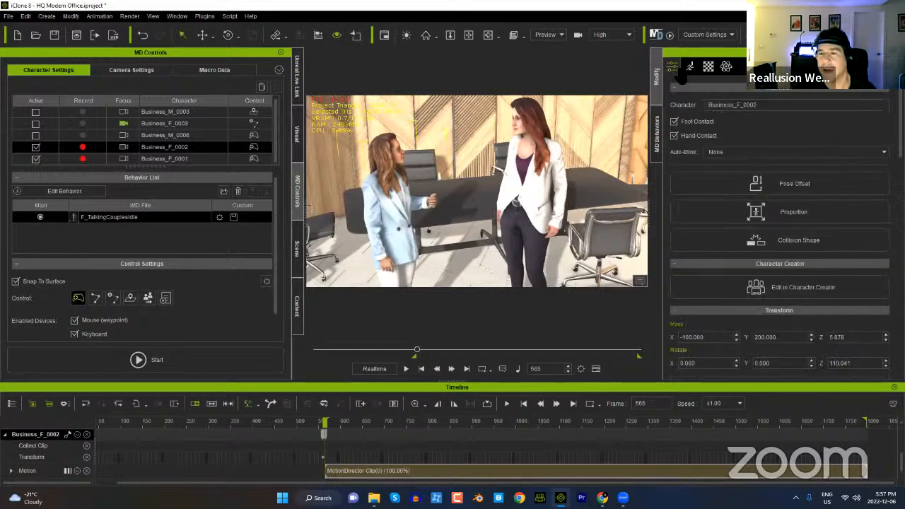
scroll(755, 182, down, 10)
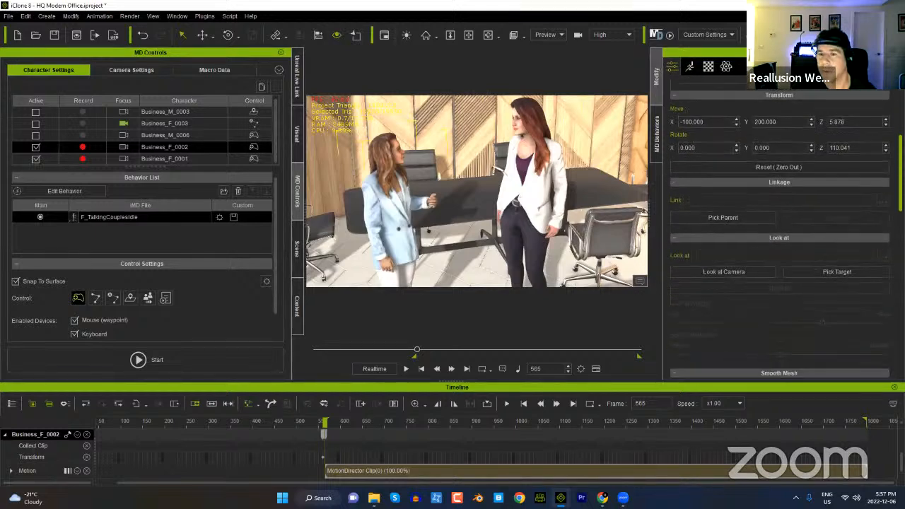
click(835, 186)
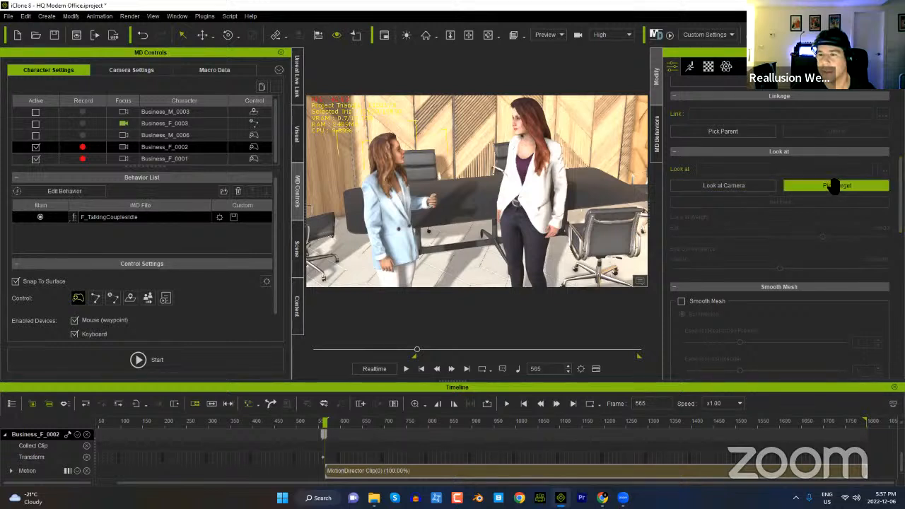
click(528, 126)
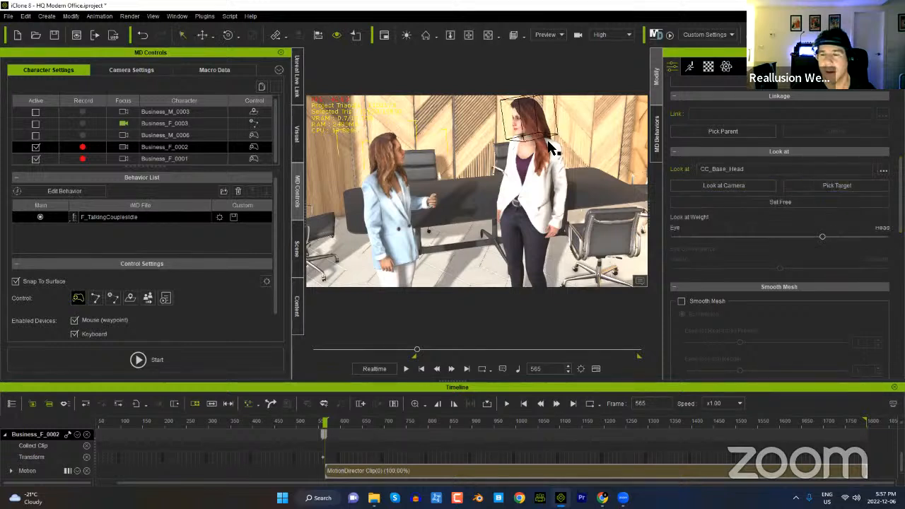
drag(822, 238, 693, 240)
drag(805, 244, 836, 239)
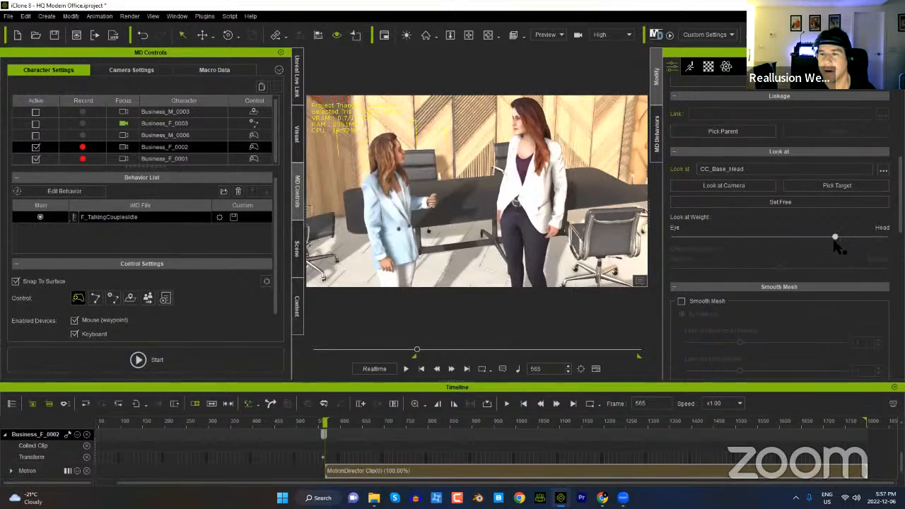
Step: Make Business_F_0001 look at Business_F_0002's head and preview both women's gaze at frame 702
click(527, 134)
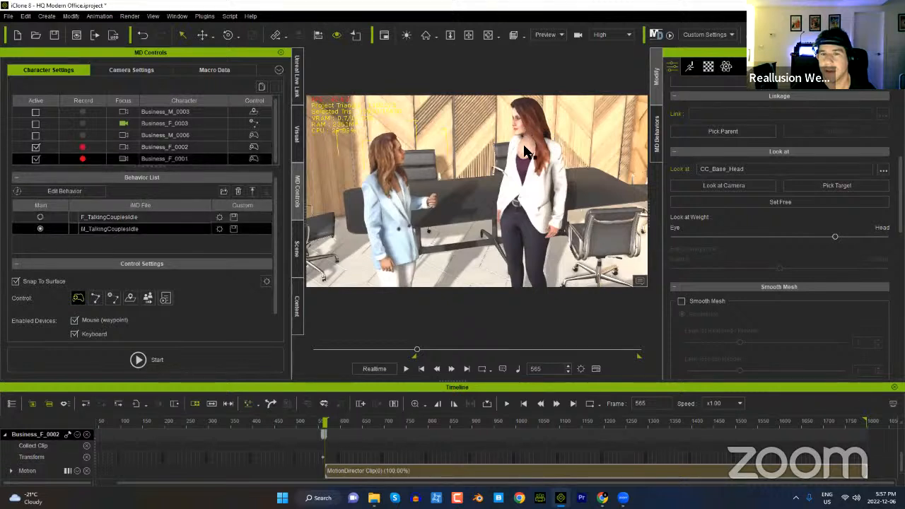
click(836, 188)
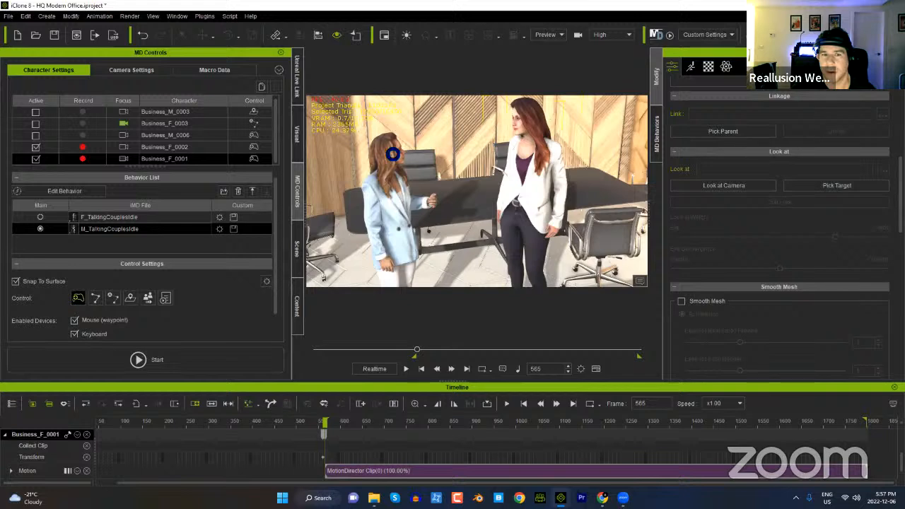
click(415, 159)
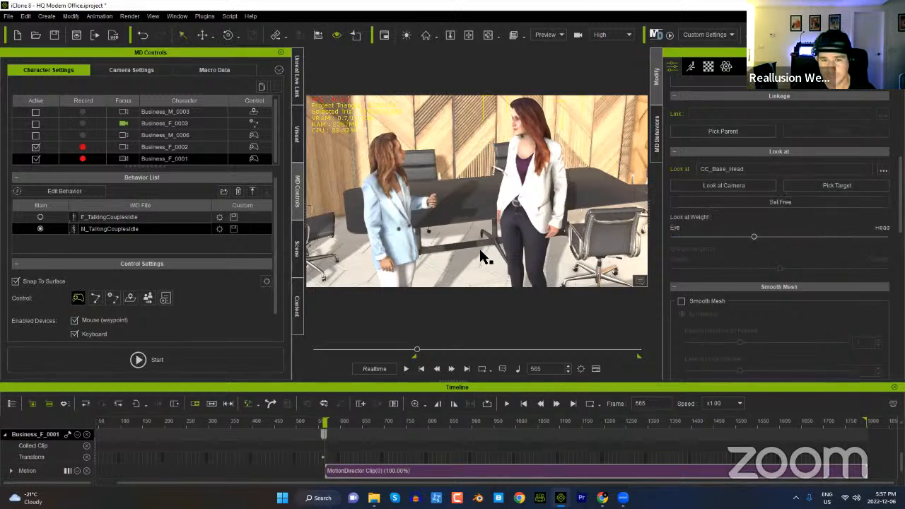
drag(418, 351, 442, 344)
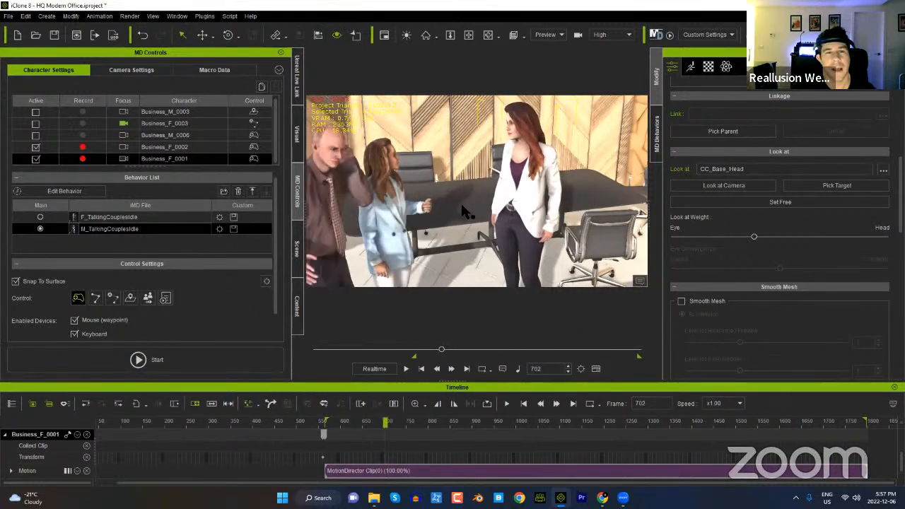
Step: Search the animation content packs for "digital soul" and open the Digital Soul pack
click(295, 307)
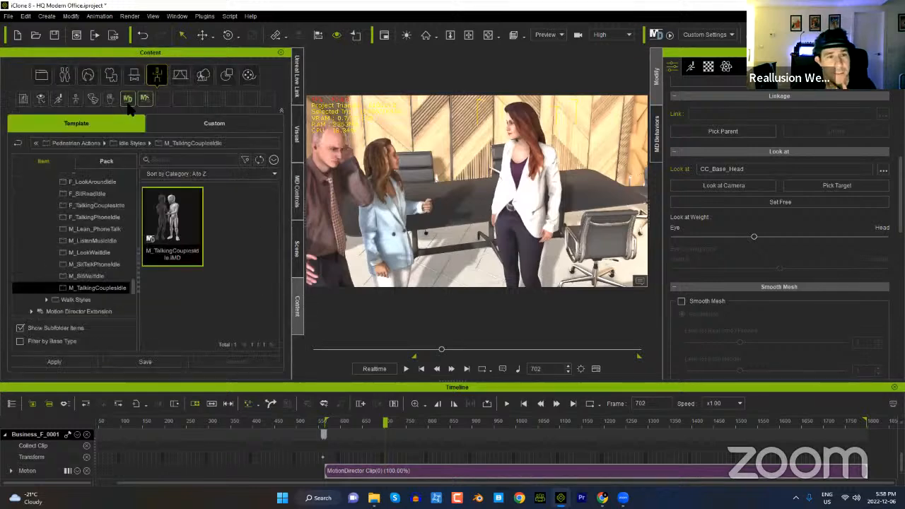
scroll(70, 304, up, 8)
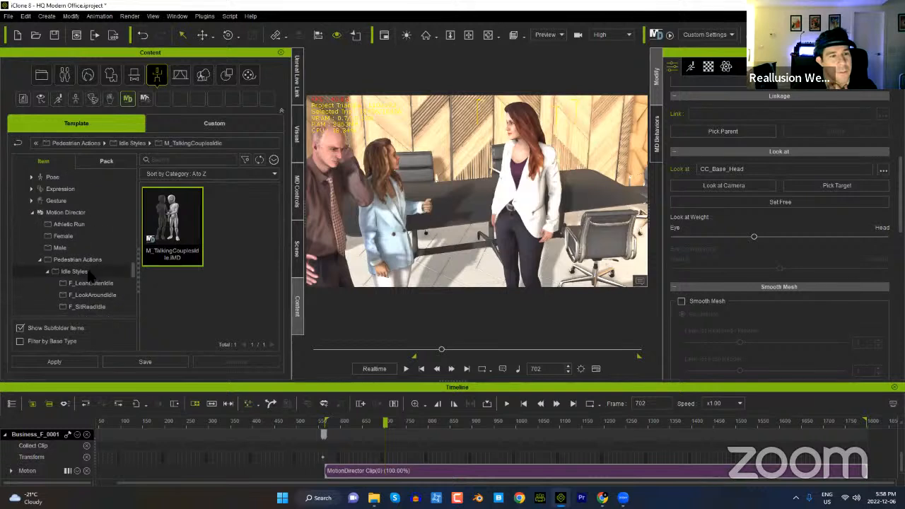
click(57, 203)
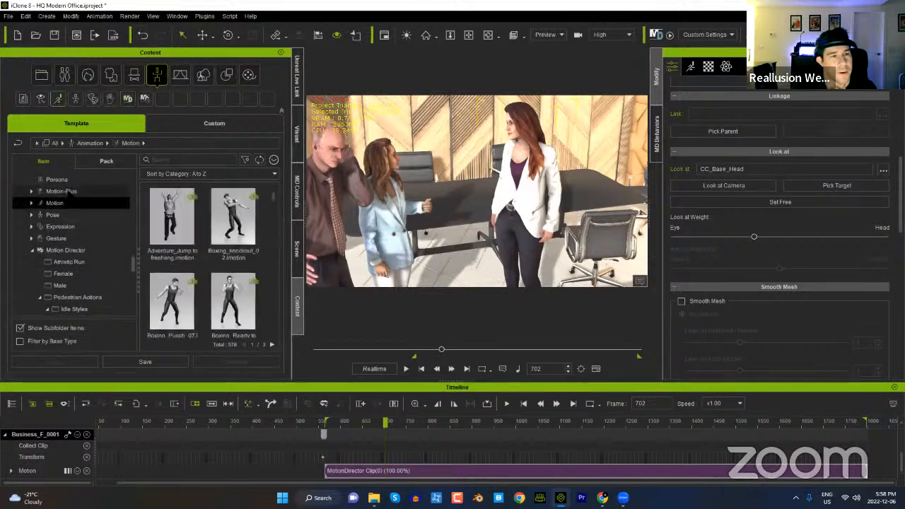
click(105, 163)
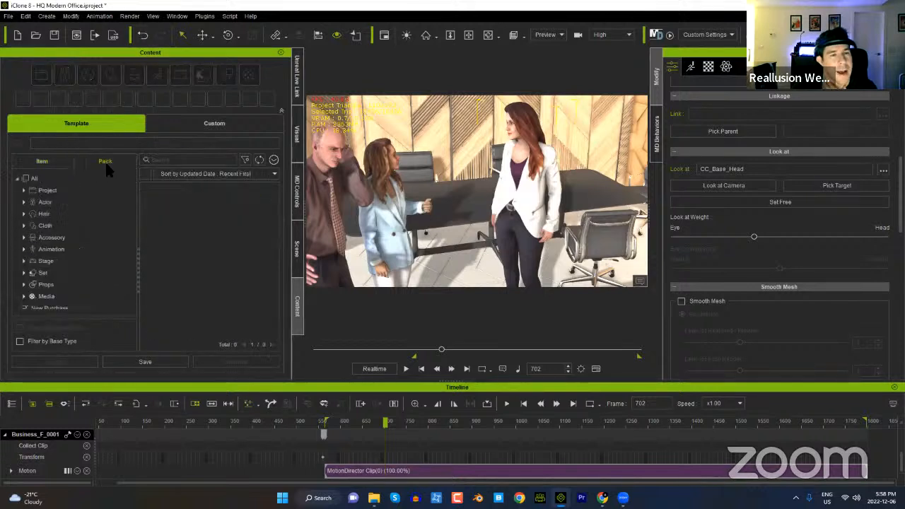
click(196, 161)
text(digital soul)
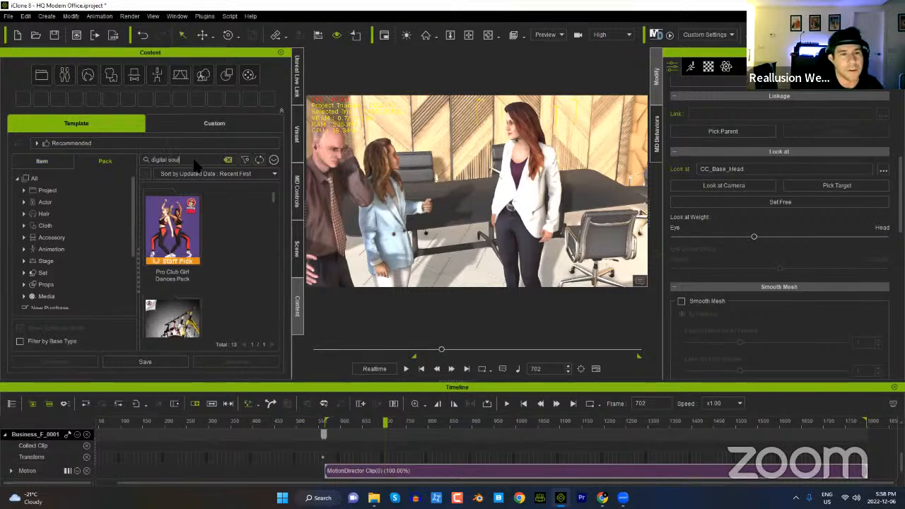
key(Return)
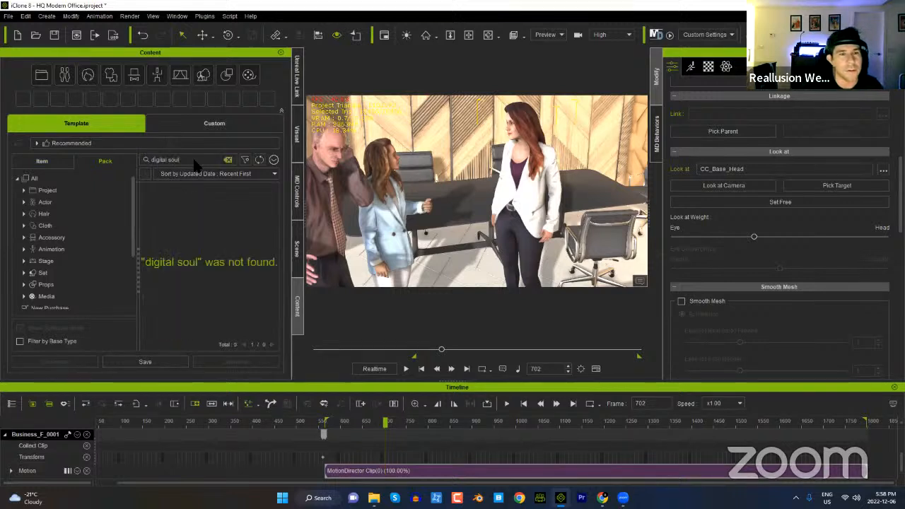
click(51, 249)
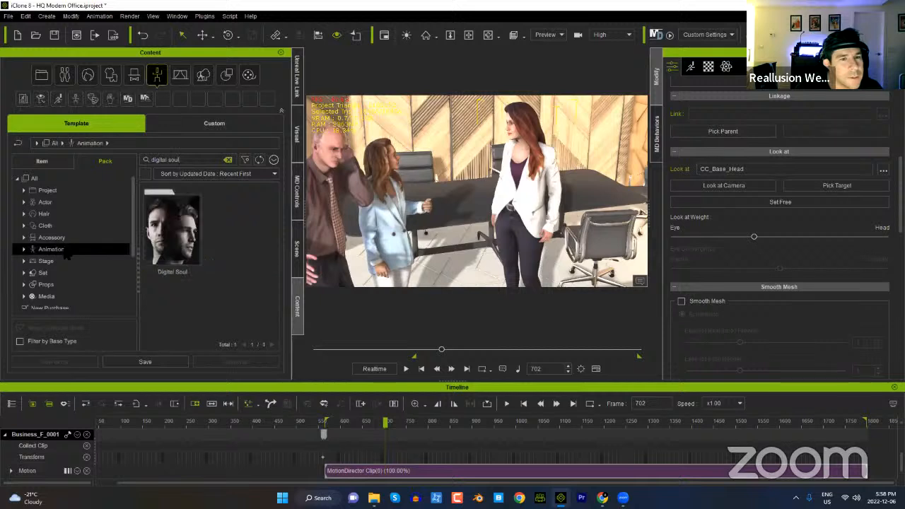
double_click(170, 261)
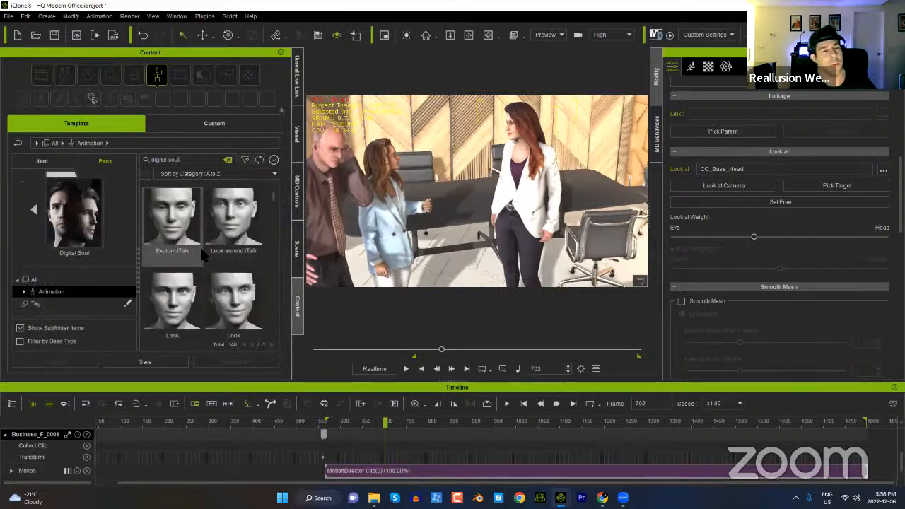
Step: Expand the Digital Soul pack's Animation and Expression folders down to its expression categories
click(24, 291)
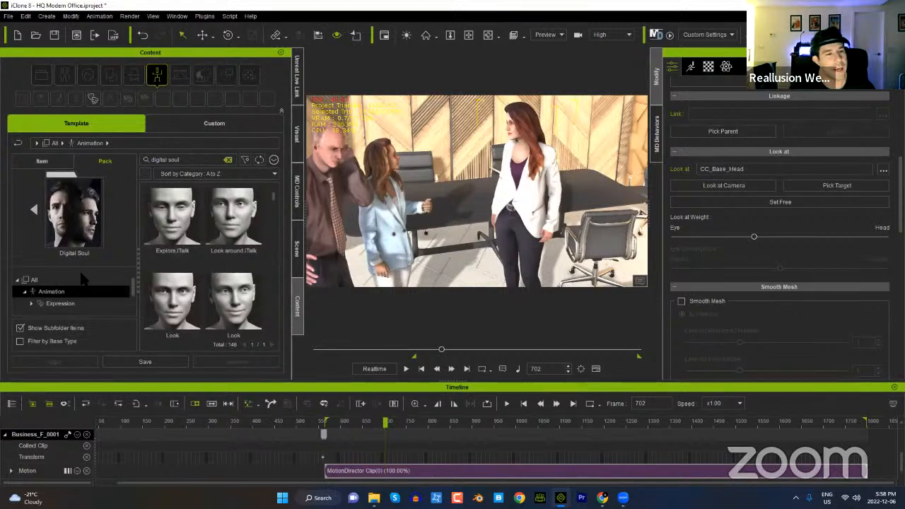
scroll(89, 295, down, 1)
click(32, 292)
scroll(82, 289, down, 1)
click(40, 291)
scroll(75, 287, down, 2)
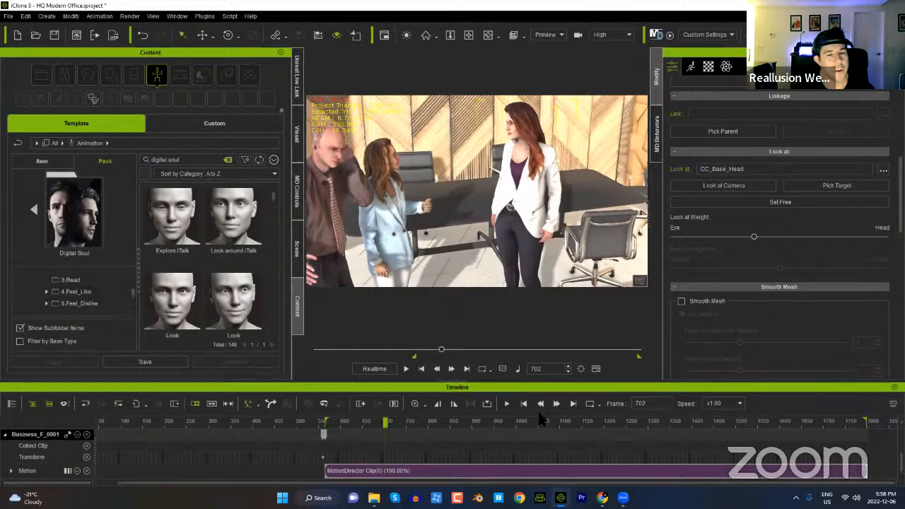
Step: Hide the timeline, clear the content search filter, and look through the pack's 3.Read and 2.Think expressions
key(F3)
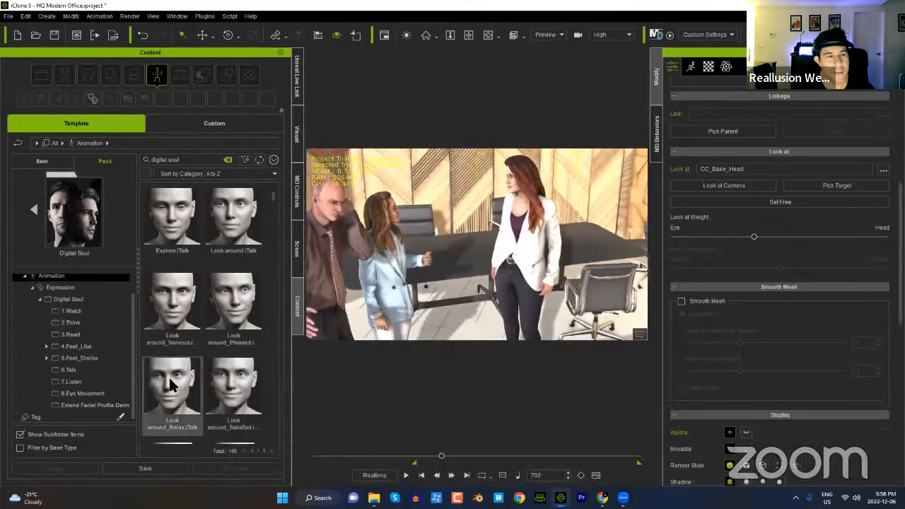
click(69, 370)
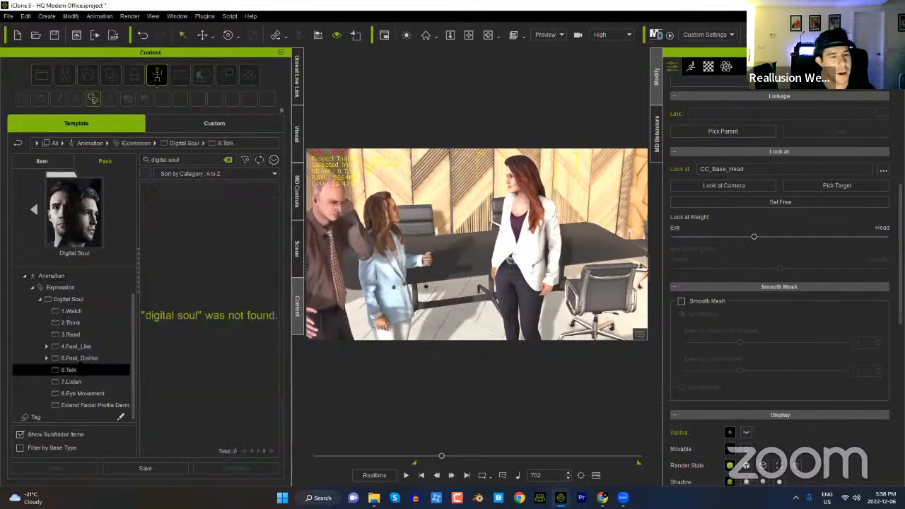
click(227, 160)
click(75, 336)
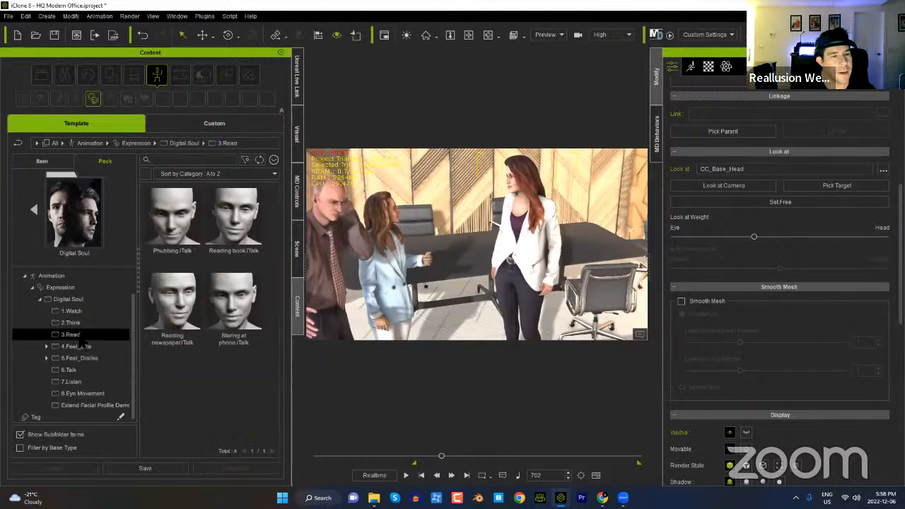
click(74, 323)
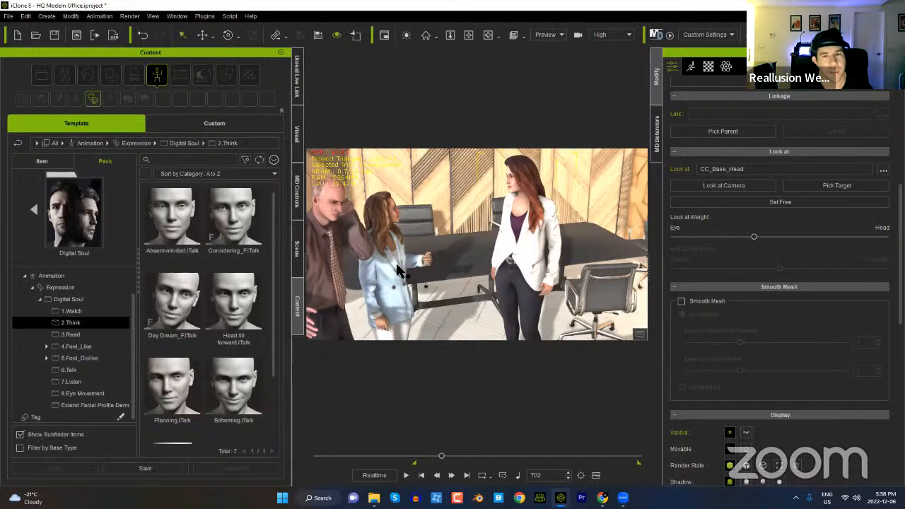
Step: Return to frame 565 and apply the Talk_Happy_F expression from the 6.Talk category to Business_F_0001
click(423, 476)
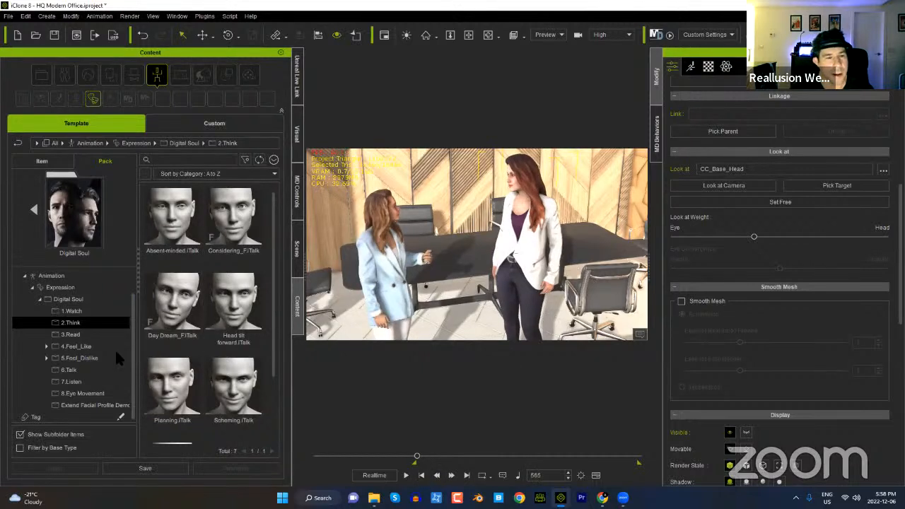
click(74, 370)
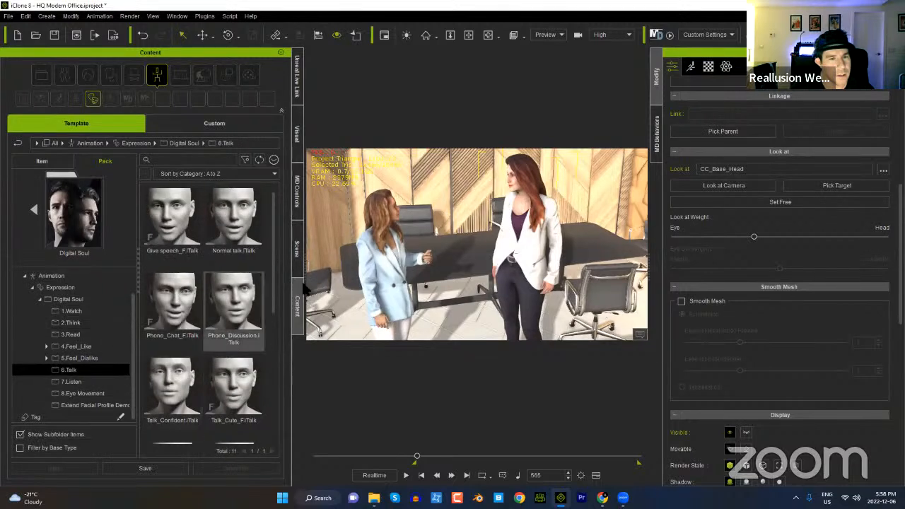
drag(277, 272, 273, 349)
double_click(237, 341)
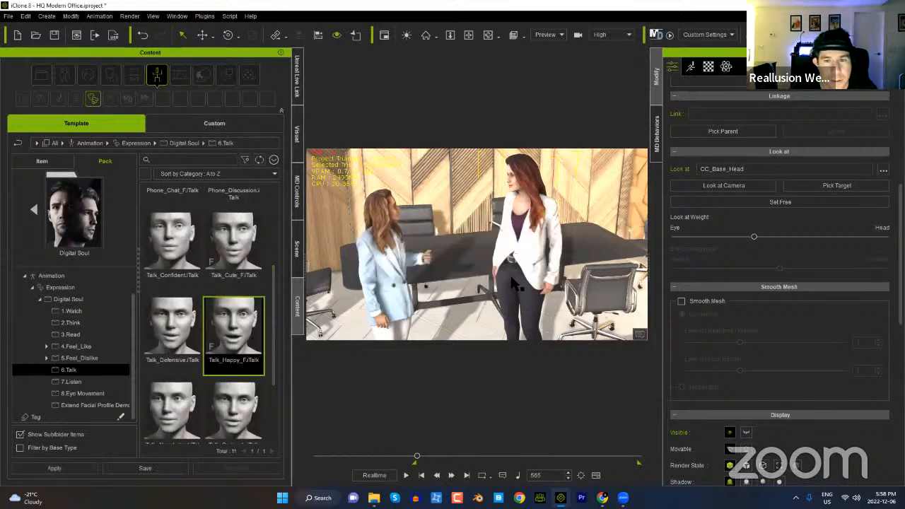
Step: Show the timeline with Business_F_0001's Expression track and check the Talk_Happy_F clip at frame 742
key(F3)
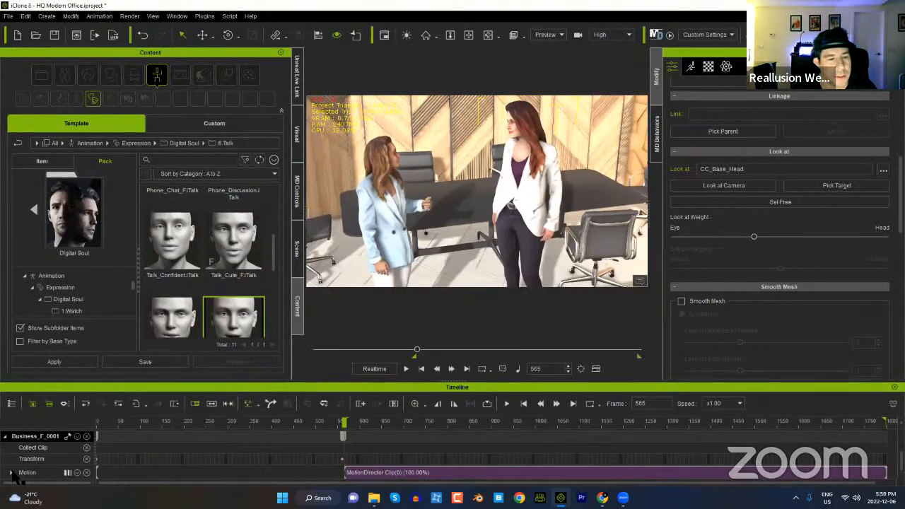
click(78, 436)
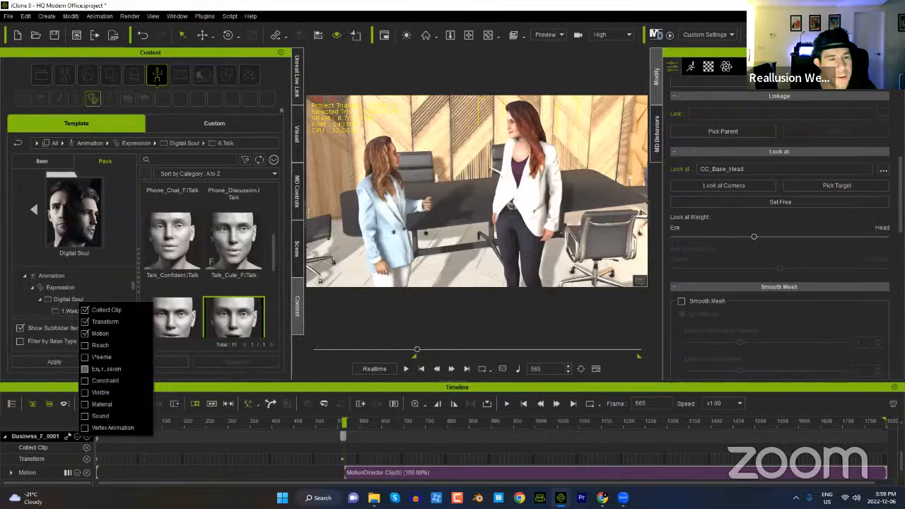
click(85, 381)
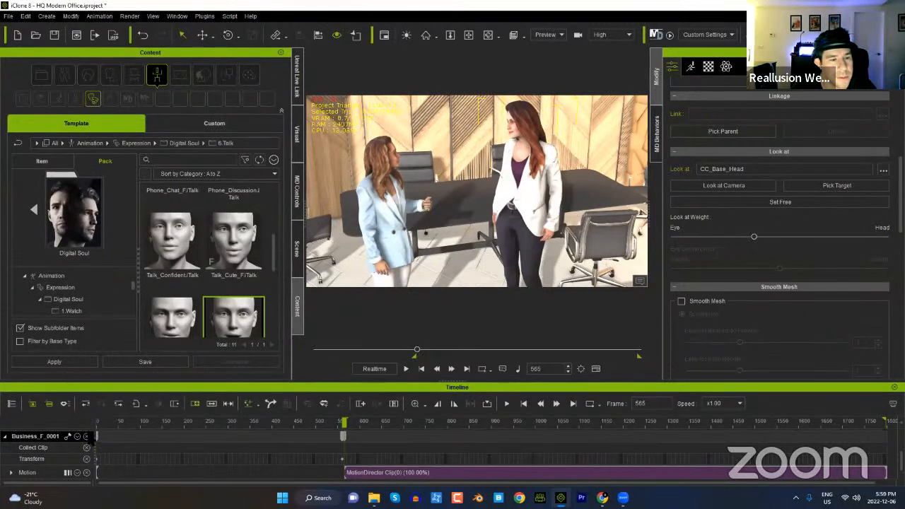
click(78, 437)
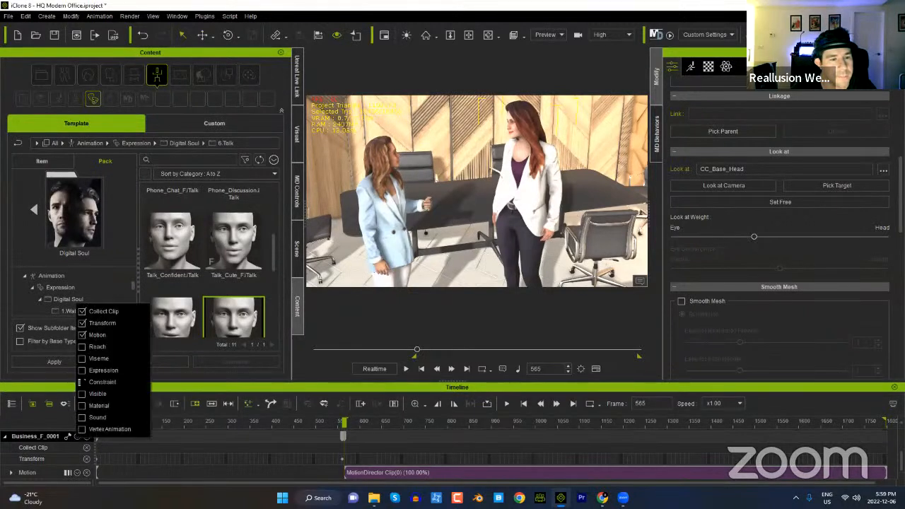
click(188, 391)
scroll(326, 472, down, 1)
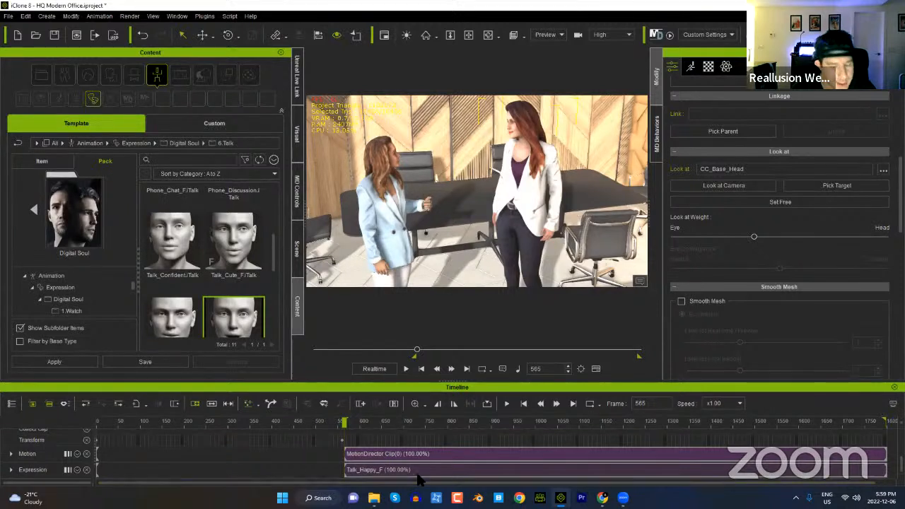
click(422, 422)
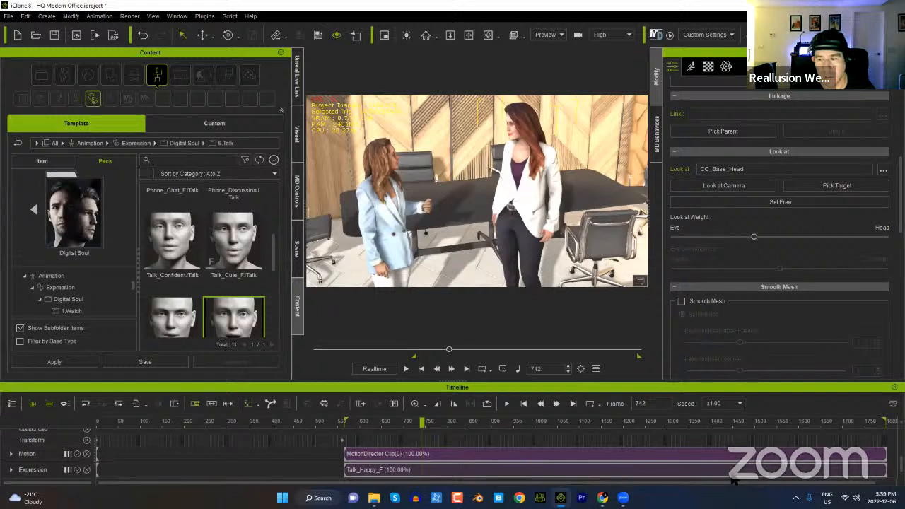
Step: Scrub to frame 937, play the scene to preview the red-haired woman's Talk_Happy_F expression, and return to frame 565
drag(422, 421, 506, 421)
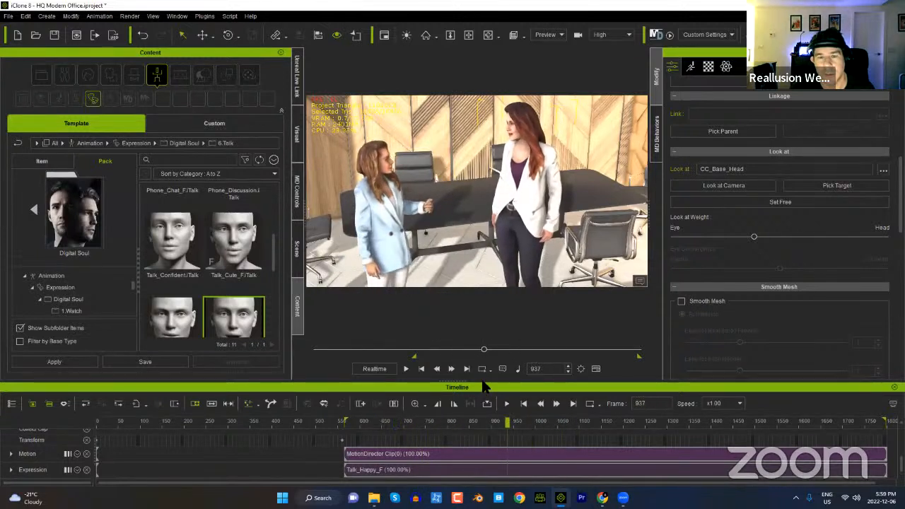
click(407, 369)
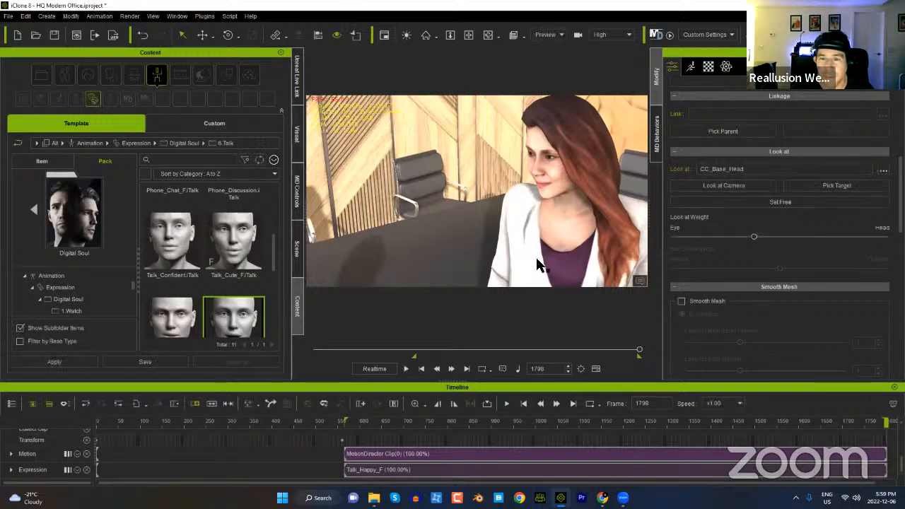
click(422, 368)
Step: Apply the Talk_Confident expression to the woman in the light blue blazer at frame 565 and play the scene to check it
middle_drag(475, 203, 383, 192)
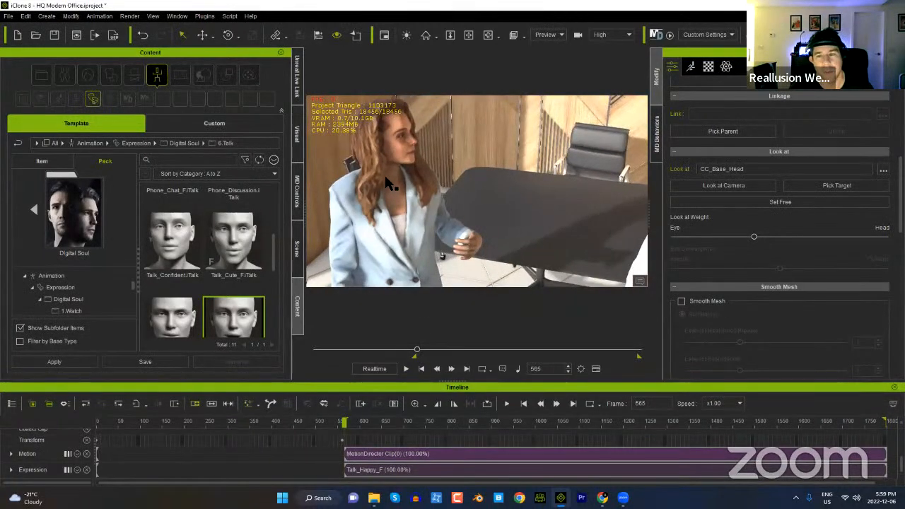
click(387, 183)
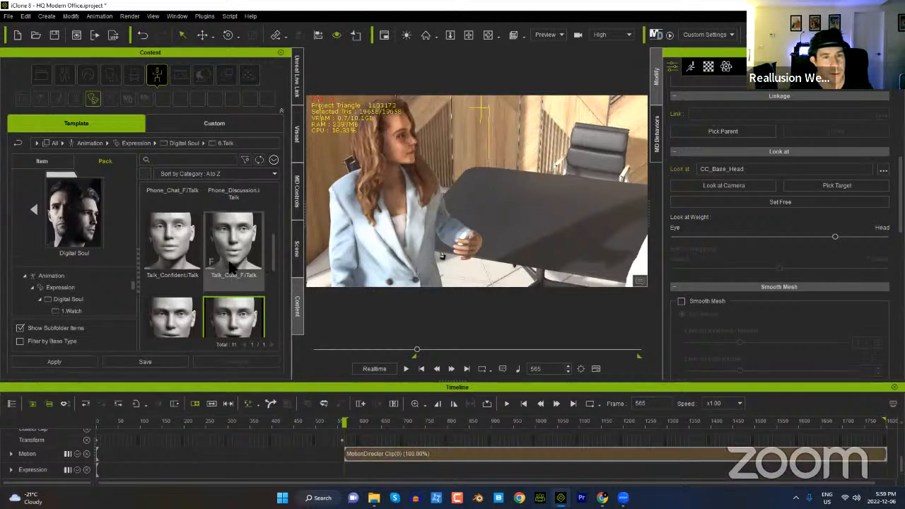
mouse_move(272, 251)
mouse_down()
mouse_move(271, 319)
mouse_move(276, 248)
mouse_up()
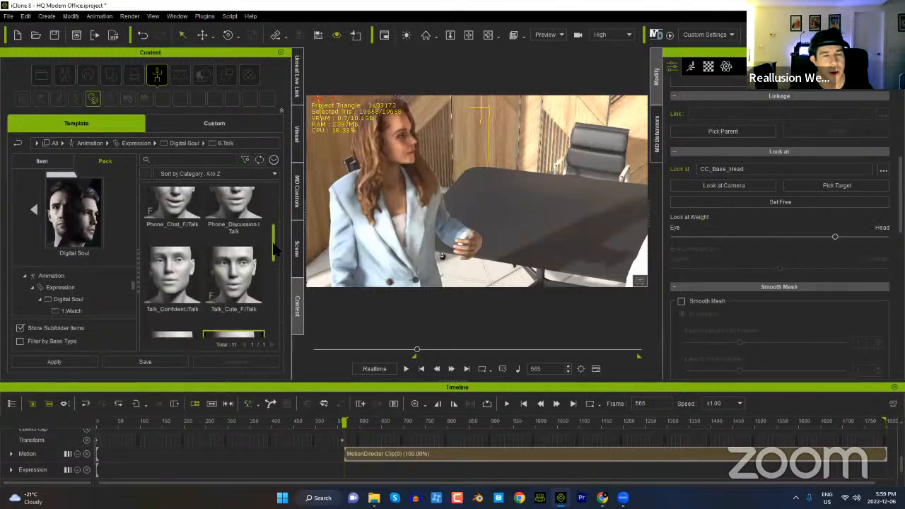
double_click(180, 284)
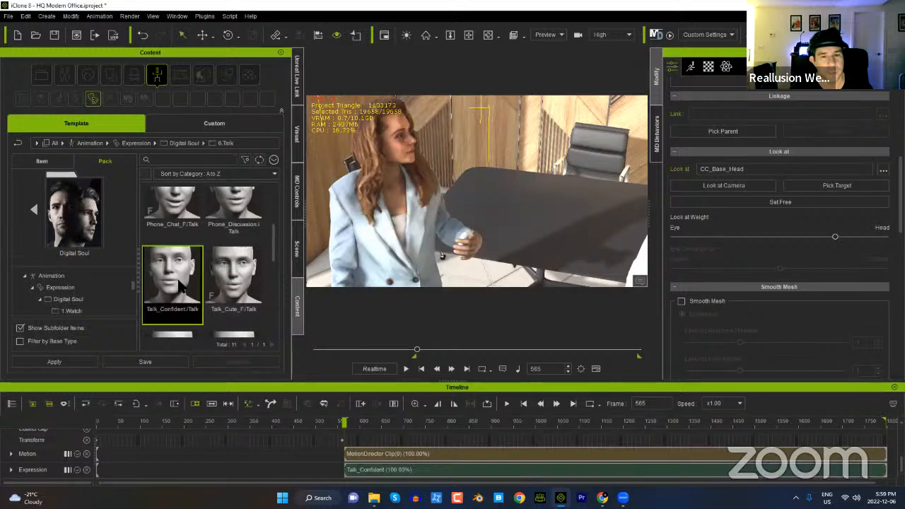
click(406, 368)
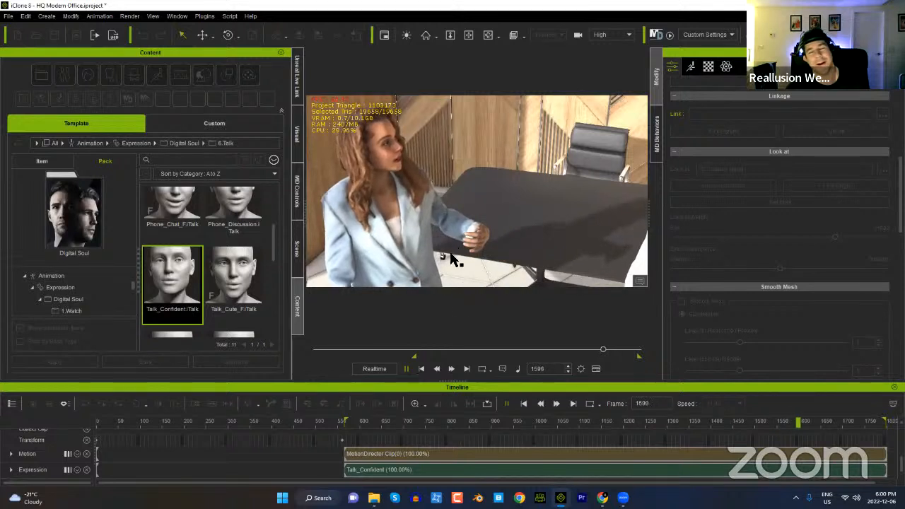
click(407, 369)
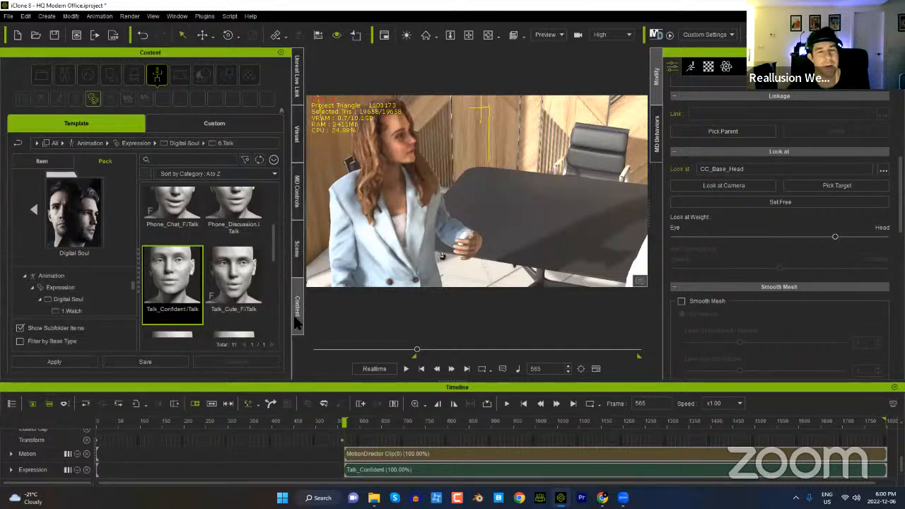
Step: Hide the timeline and load the custom IC Project named road
click(894, 387)
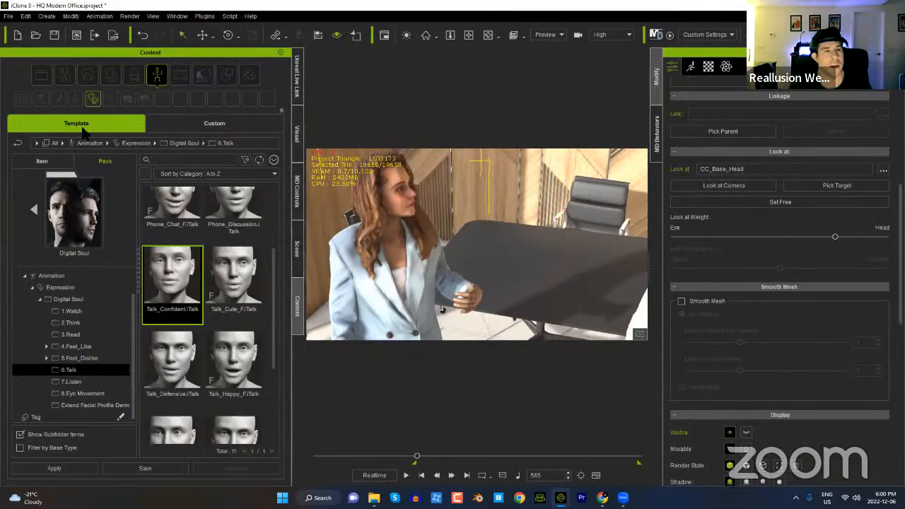
click(210, 129)
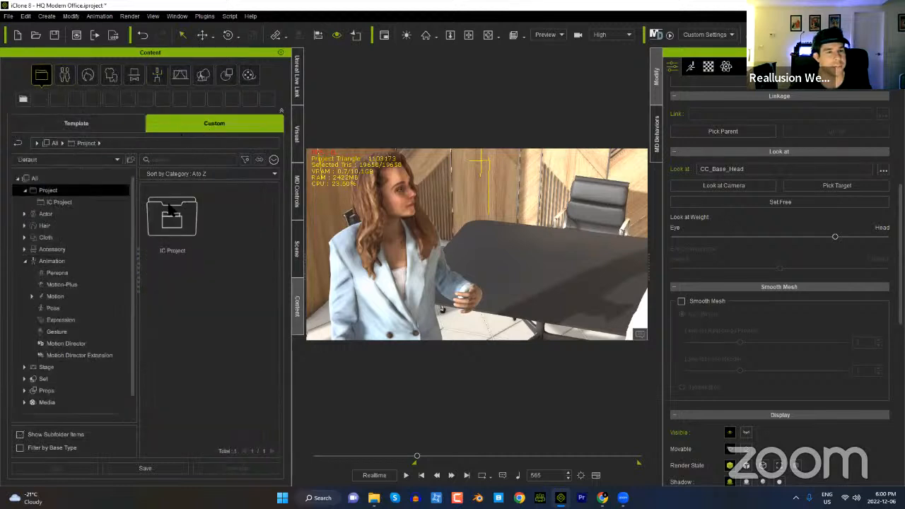
click(65, 203)
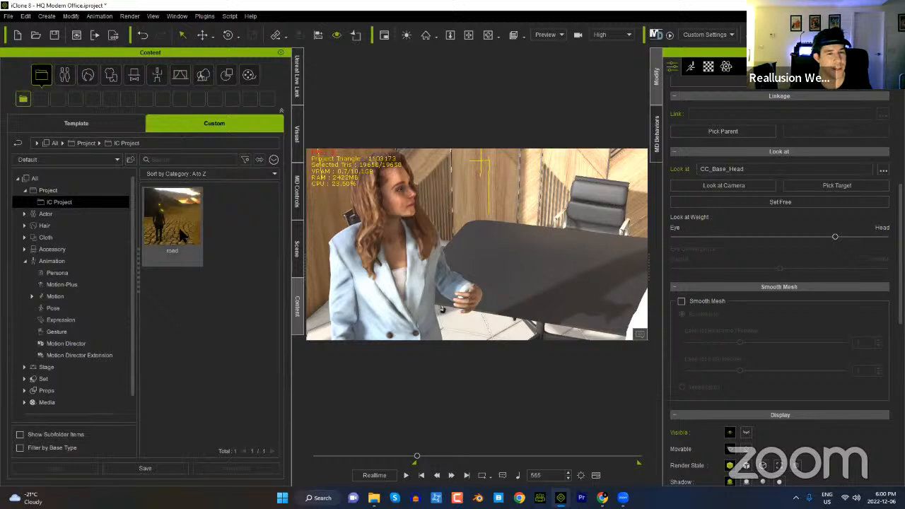
double_click(181, 235)
click(452, 271)
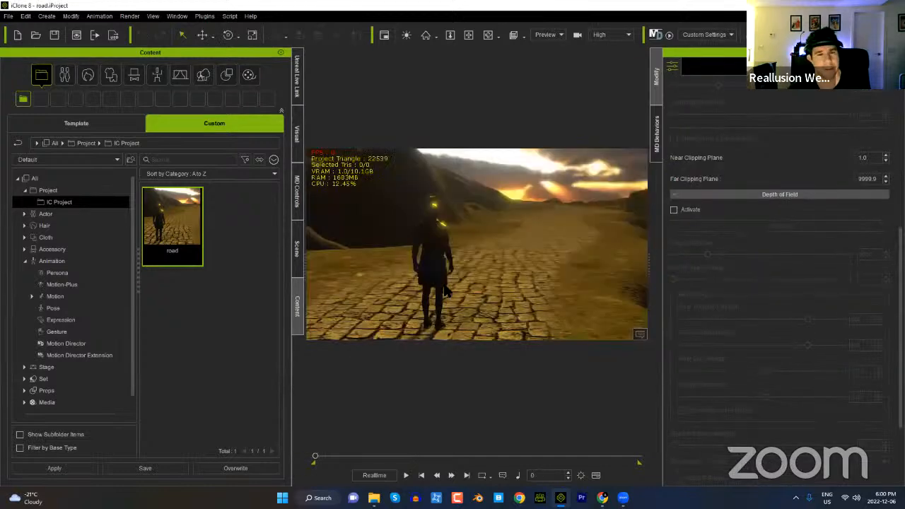
Step: Select the standing character and move it along the cobblestone road to the near end, closer to the viewer
click(439, 249)
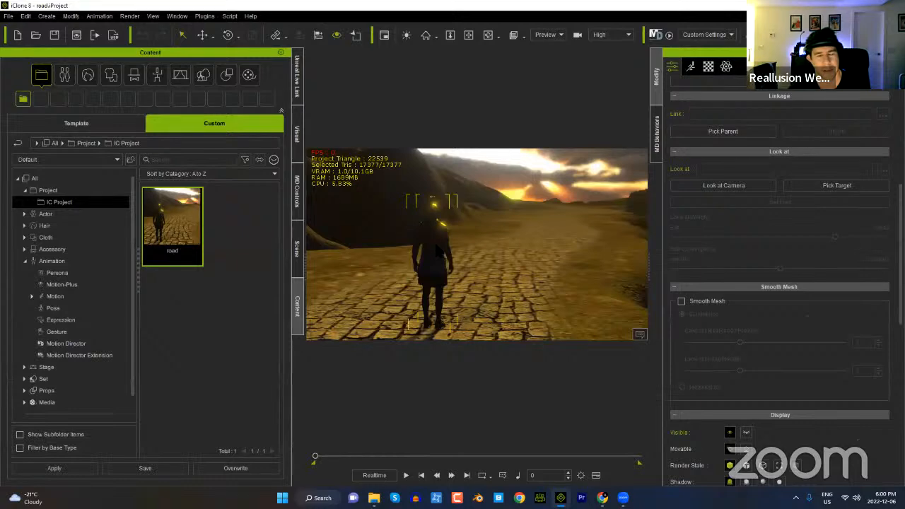
right_drag(491, 262, 542, 277)
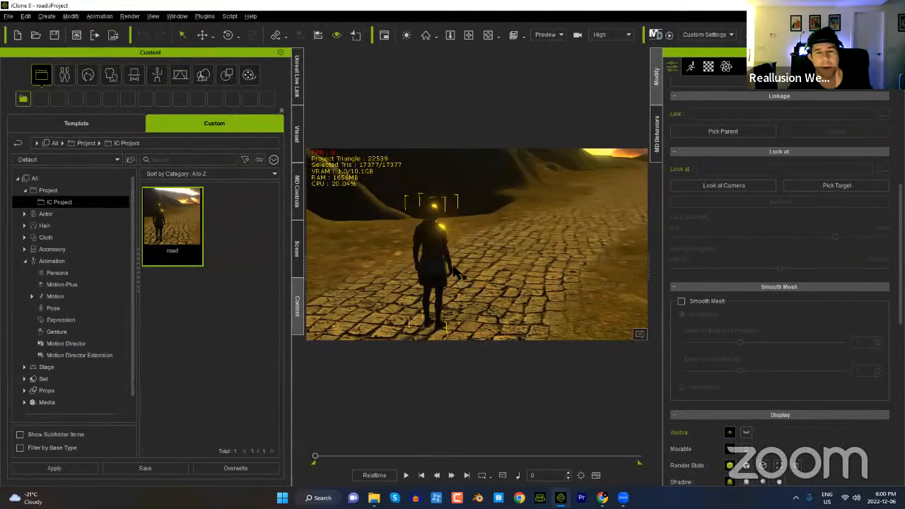
alt+right_drag(457, 275, 457, 350)
alt+middle_drag(441, 304, 508, 266)
alt+right_drag(508, 266, 494, 341)
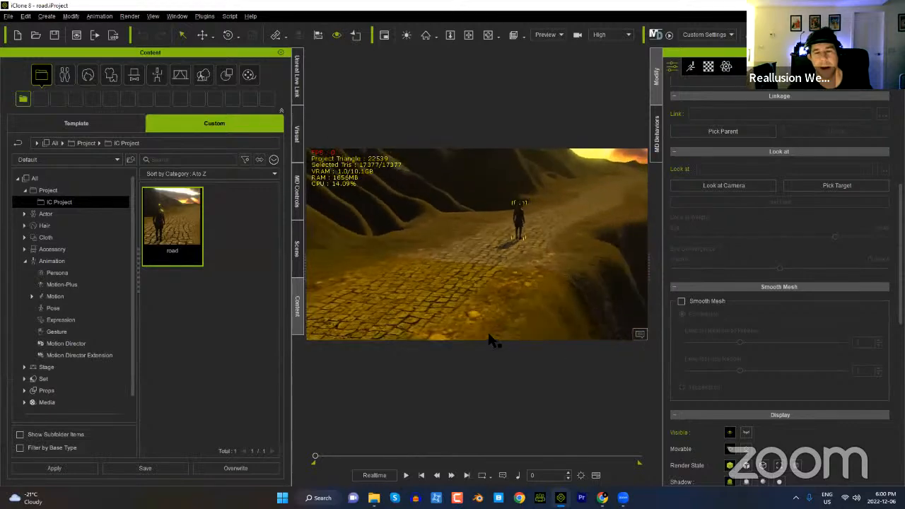
alt+middle_drag(472, 284, 516, 271)
alt+right_drag(516, 270, 503, 331)
alt+middle_drag(492, 272, 508, 249)
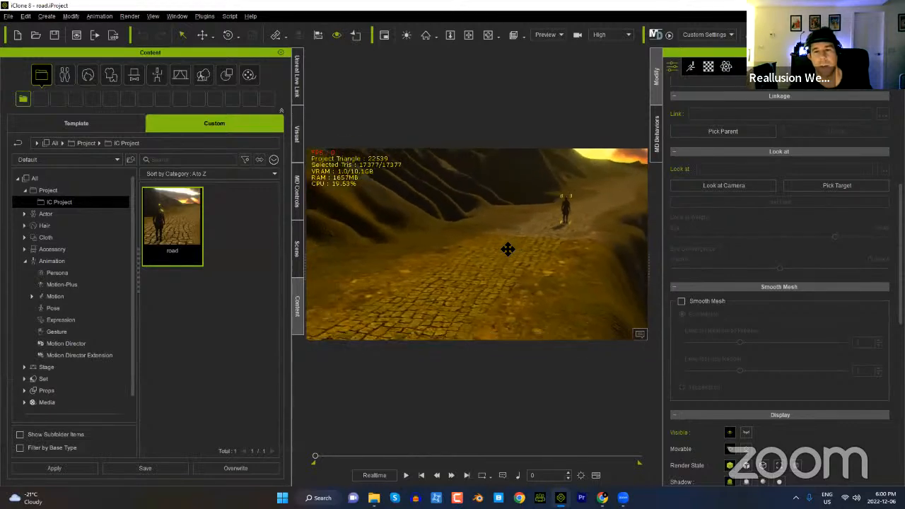
alt+right_drag(508, 249, 493, 318)
click(556, 217)
drag(570, 224, 404, 319)
right_drag(382, 270, 428, 297)
alt+right_drag(431, 278, 429, 249)
alt+middle_drag(429, 269, 447, 275)
alt+right_drag(447, 276, 438, 252)
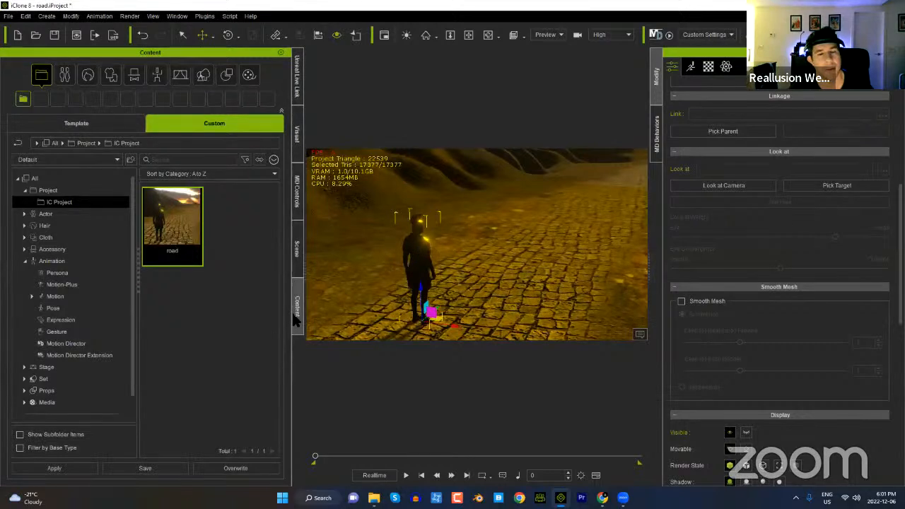
Step: Find Athletic Run_M.iMDExt among the template Motion Director Extension items and try to apply it to the character
click(157, 74)
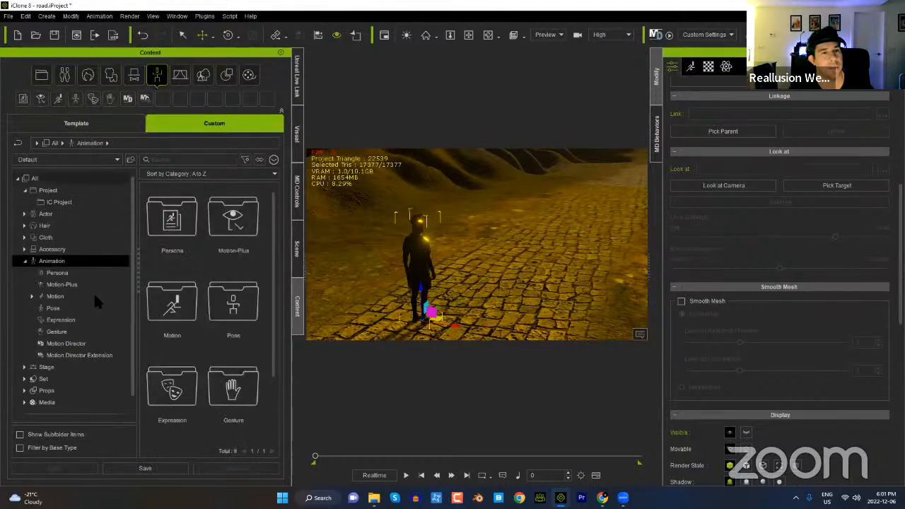
click(75, 357)
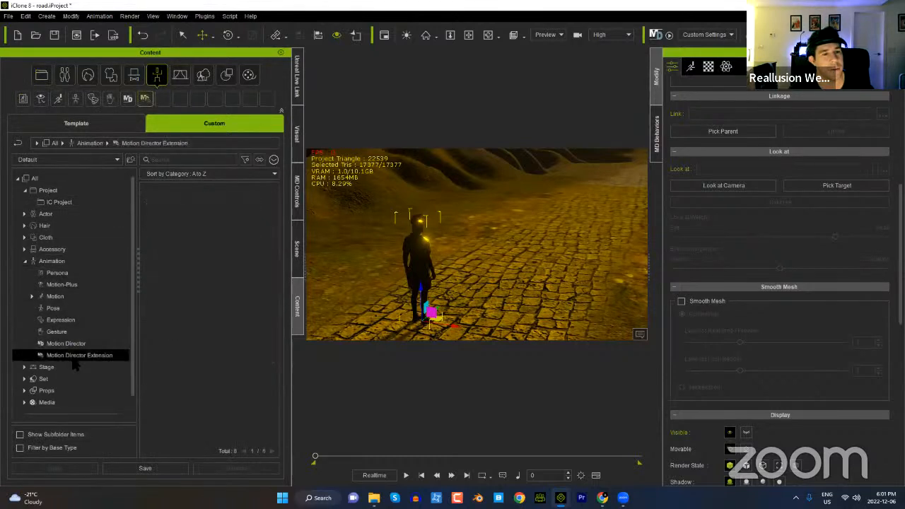
click(103, 120)
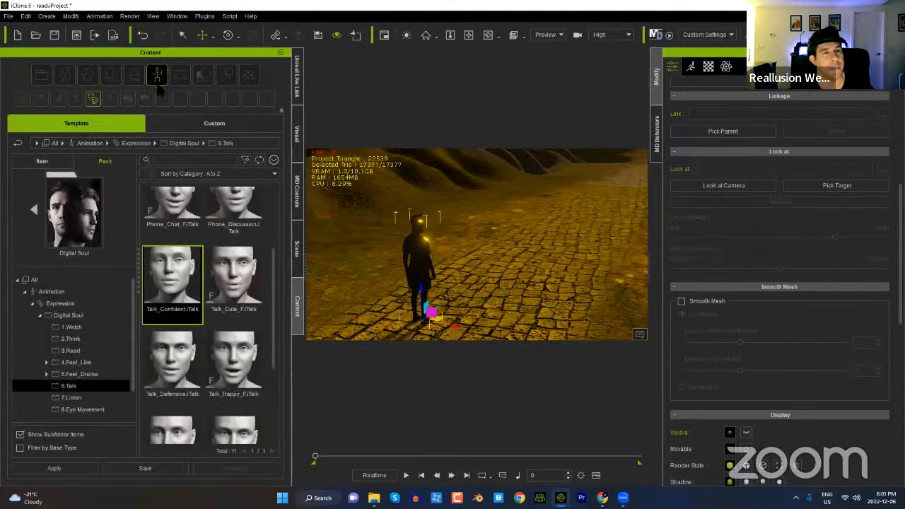
click(19, 143)
click(92, 143)
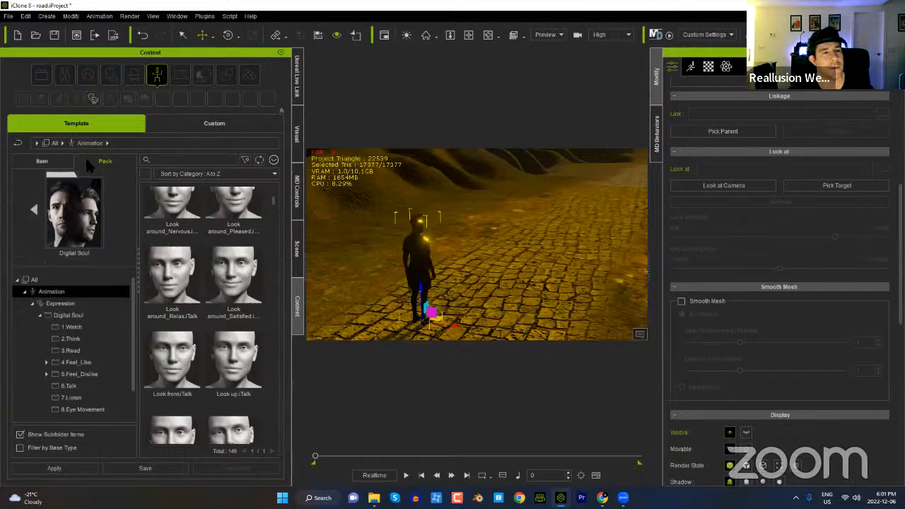
click(68, 157)
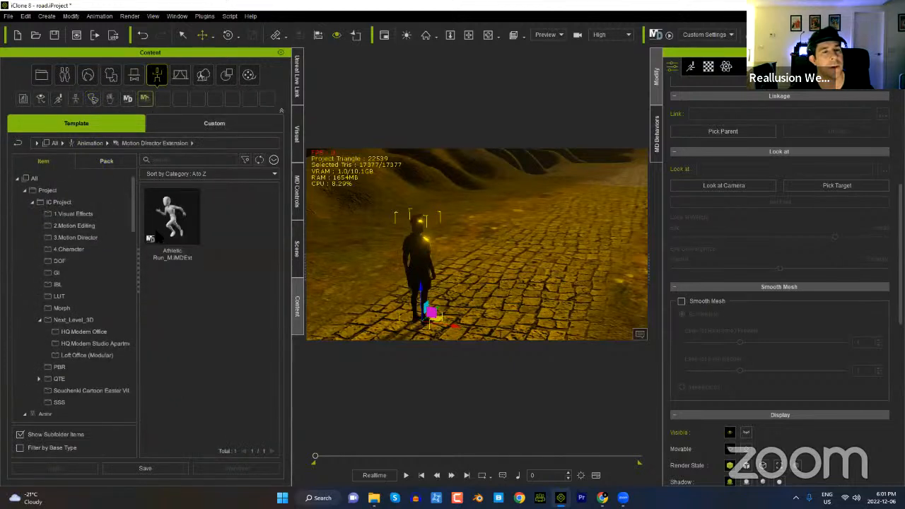
click(184, 220)
drag(170, 223, 415, 259)
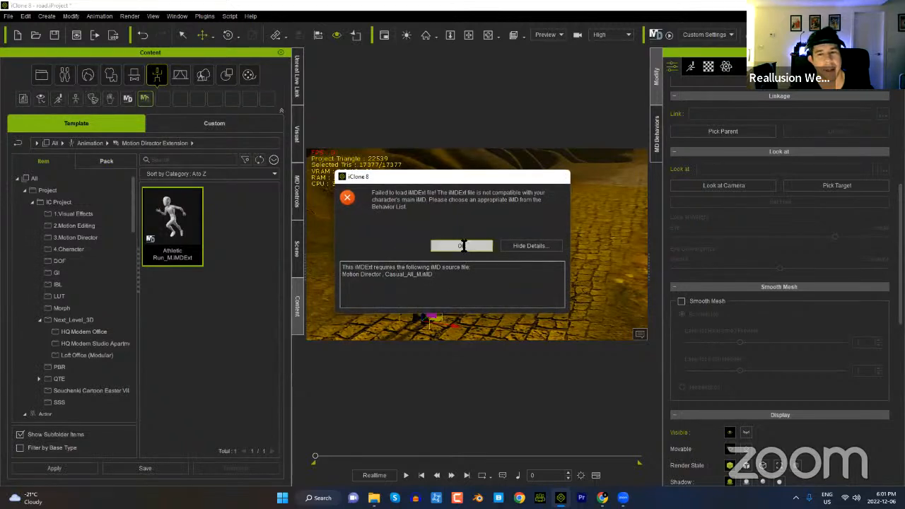
click(463, 245)
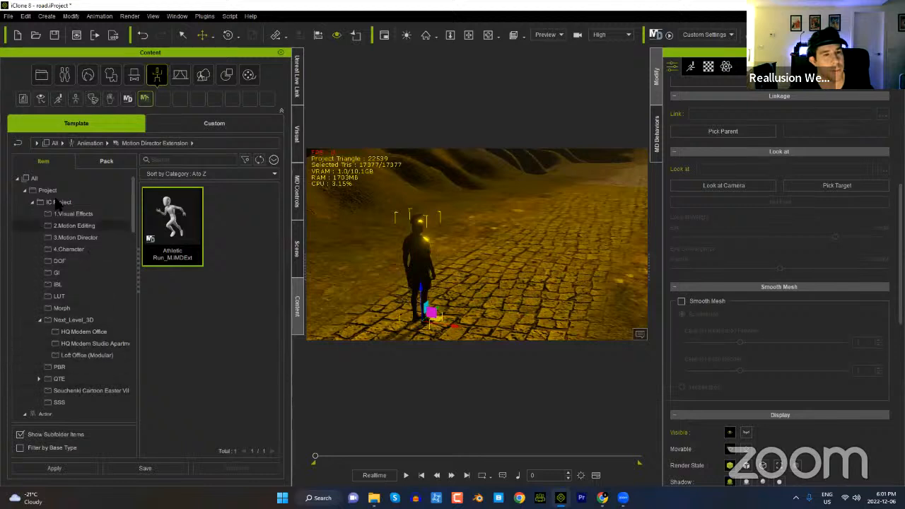
Step: Apply Casual_All_M from the Male Motion Director category to the character and show its MD behaviors
click(92, 144)
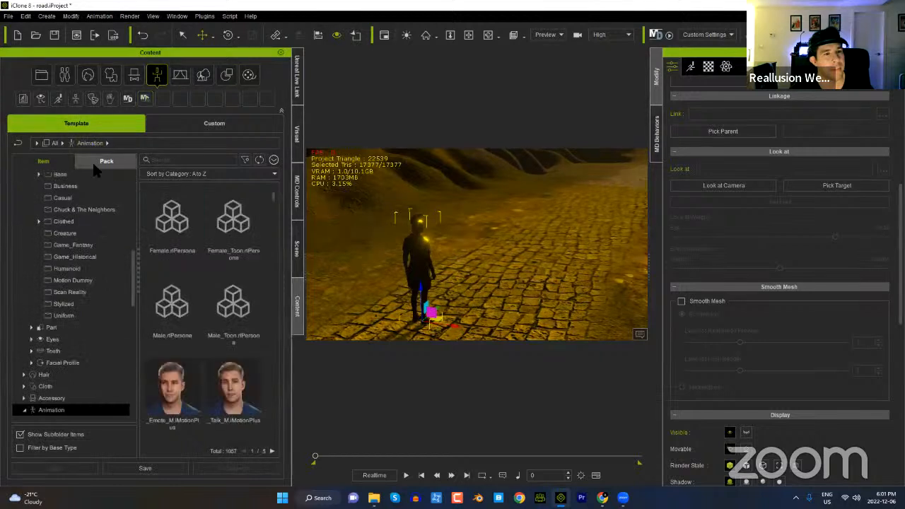
click(25, 411)
scroll(85, 337, down, 3)
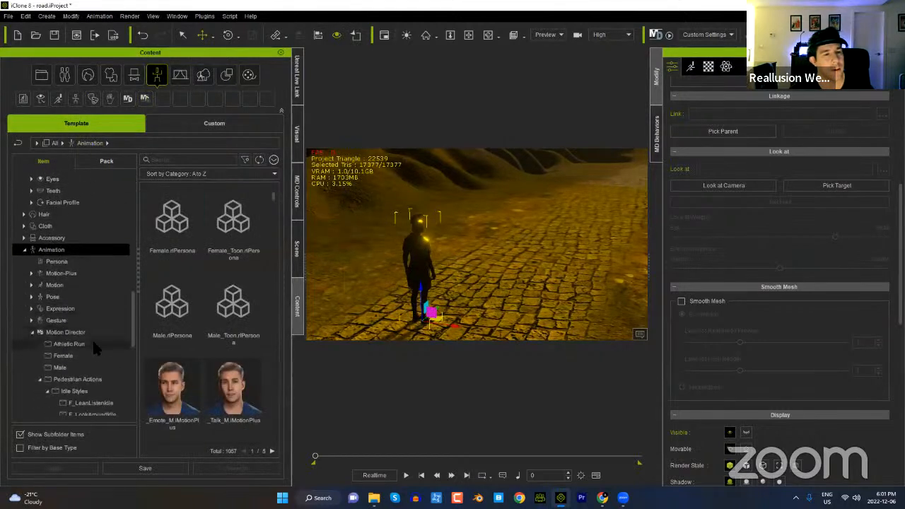
click(60, 311)
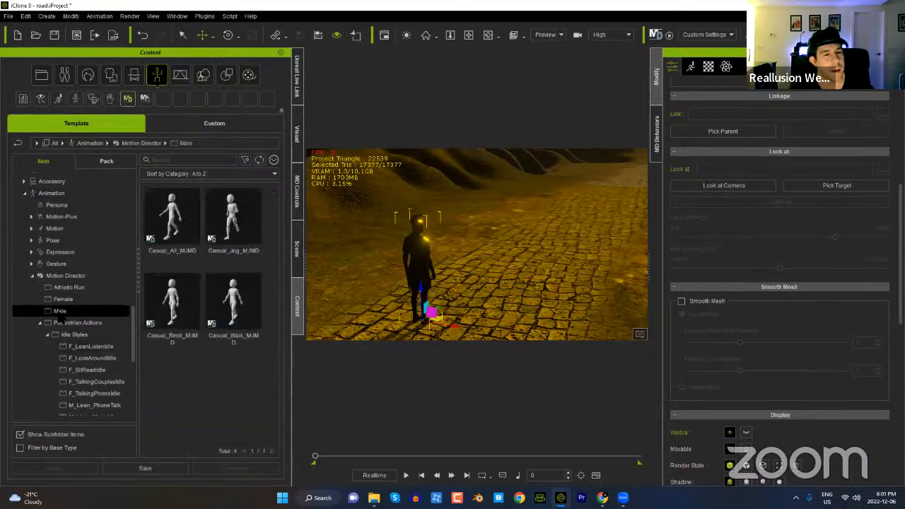
drag(185, 225, 428, 283)
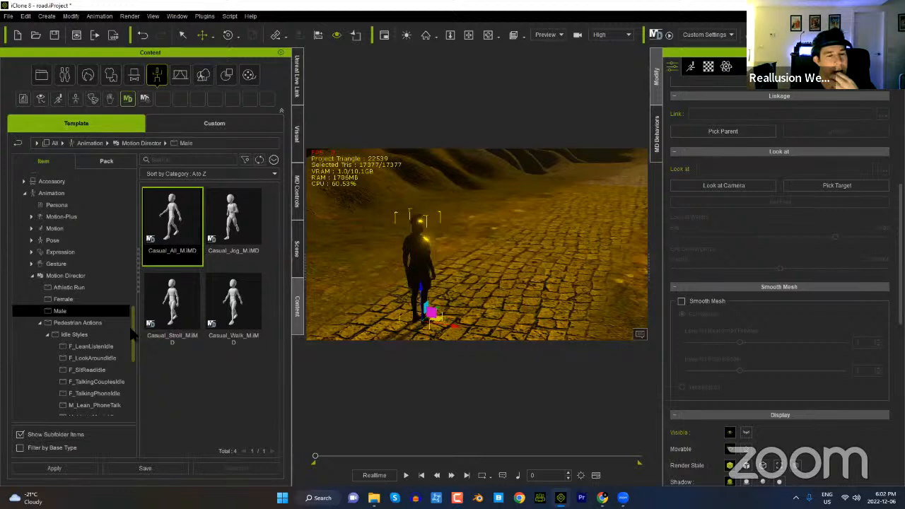
click(657, 138)
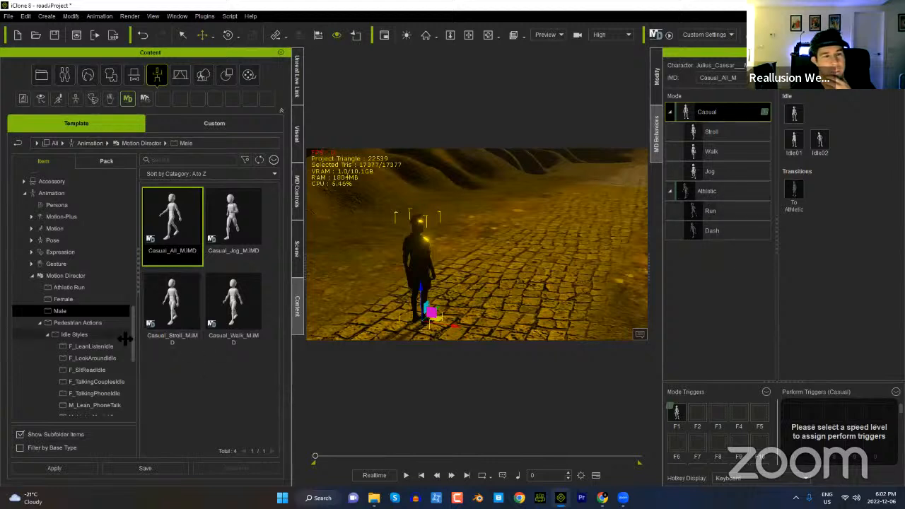
Step: Add the Athletic Run_M extension from Motion Director Extension to the character's behavior
drag(132, 337, 134, 380)
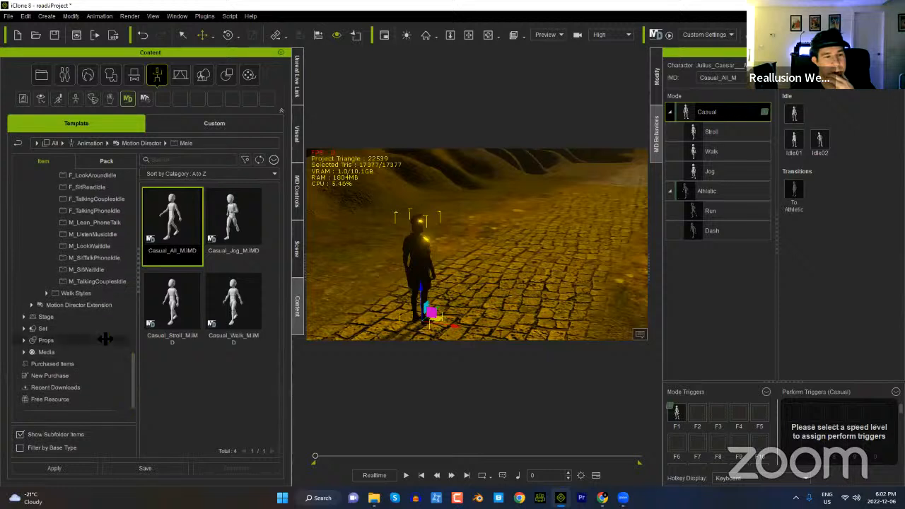
click(92, 305)
double_click(186, 223)
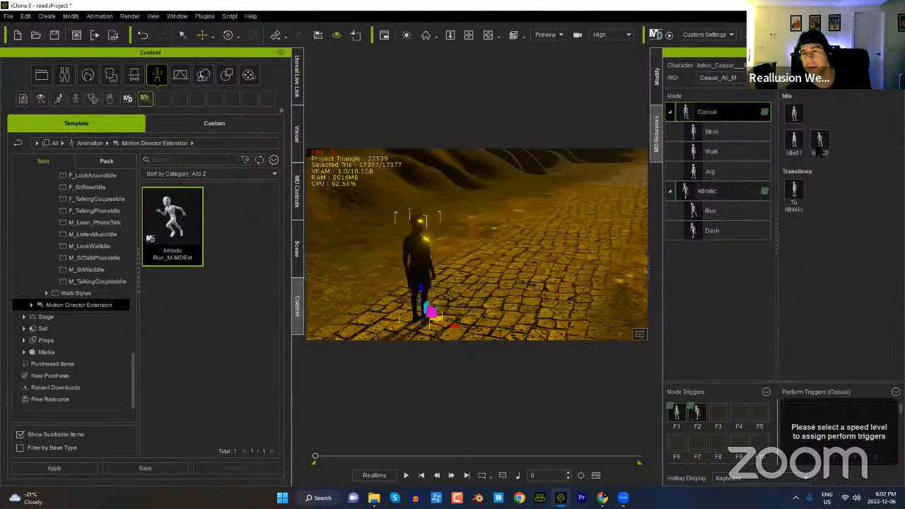
Step: Examine the behaviors of the Athletic mode and its Run and Dash levels, and return to the Casual mode
click(722, 191)
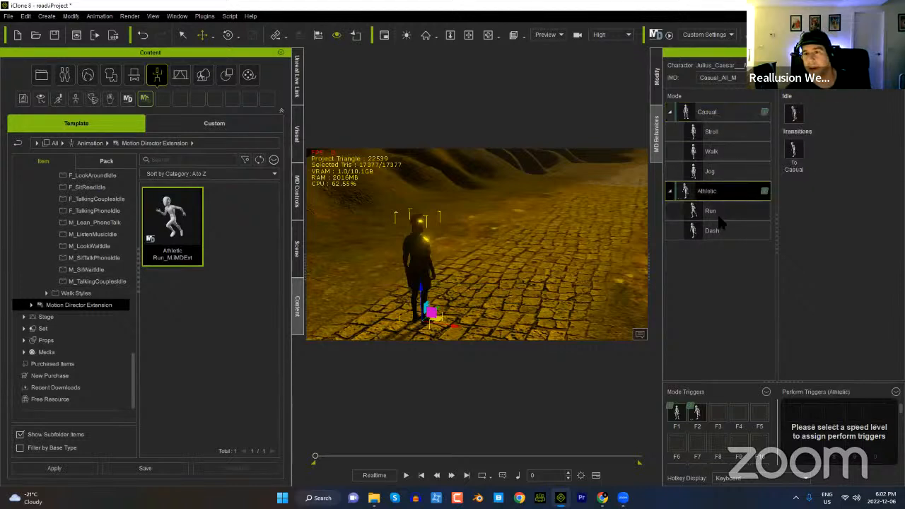
click(721, 212)
click(713, 232)
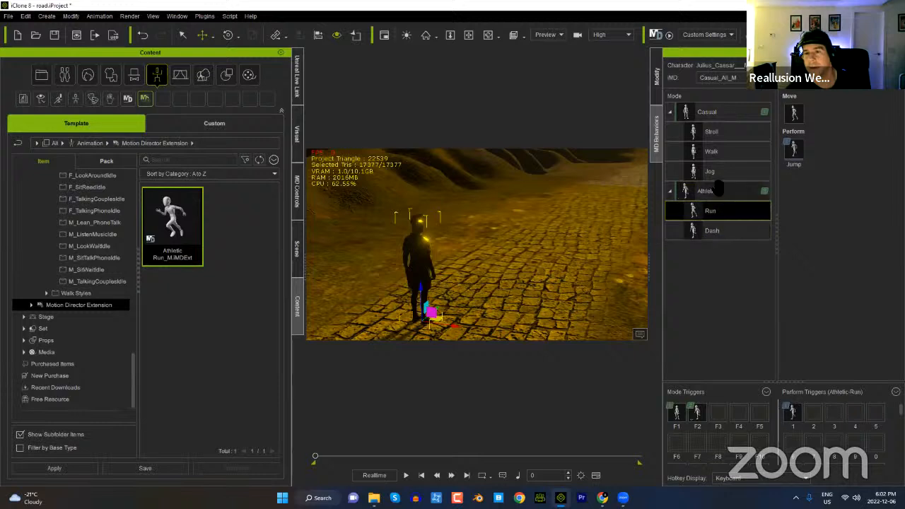
click(715, 114)
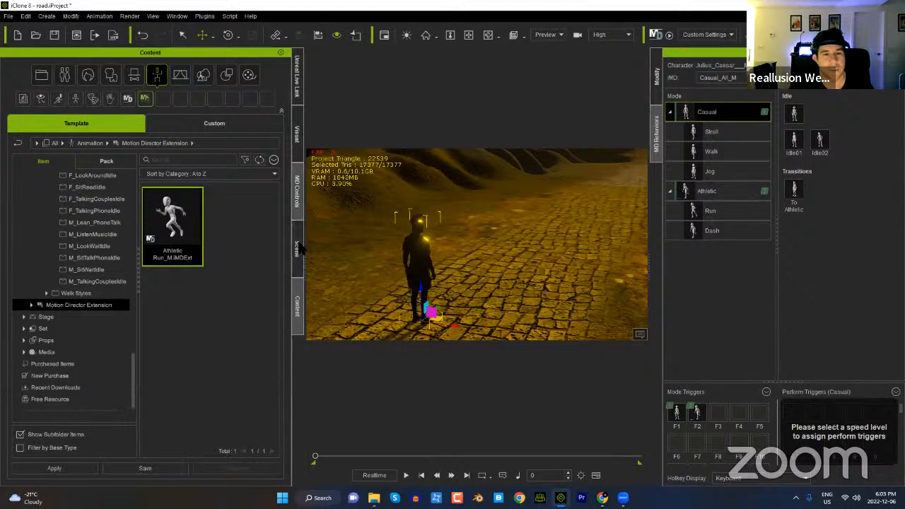
Step: Set the Motion Director camera's initial mode to Follow Camera with the Full Shot view preset
click(297, 190)
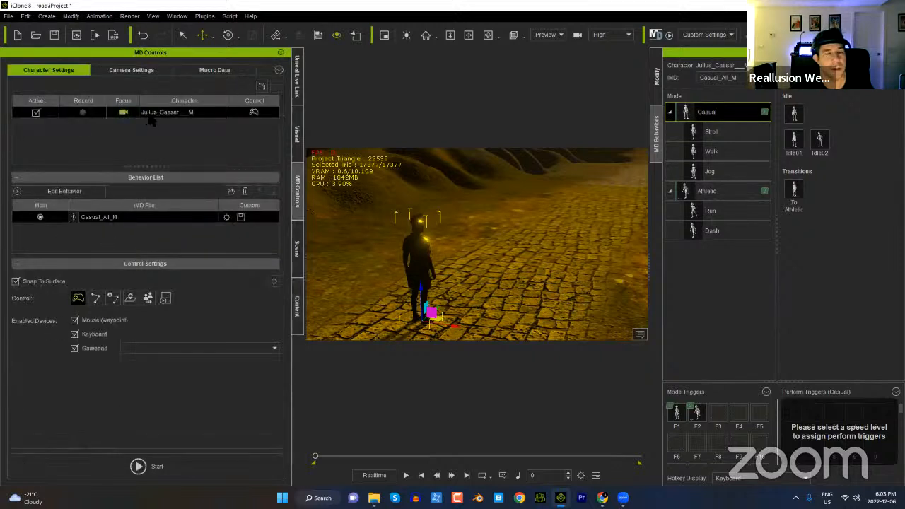
click(114, 70)
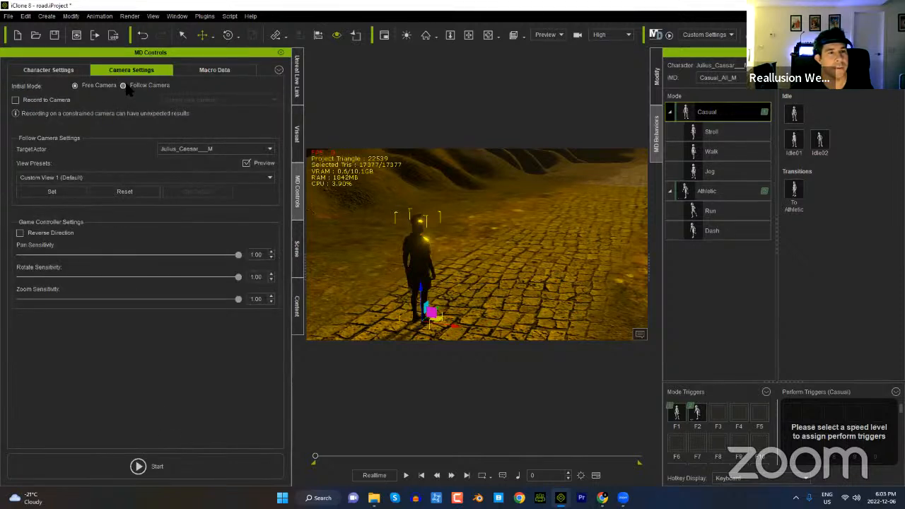
click(64, 178)
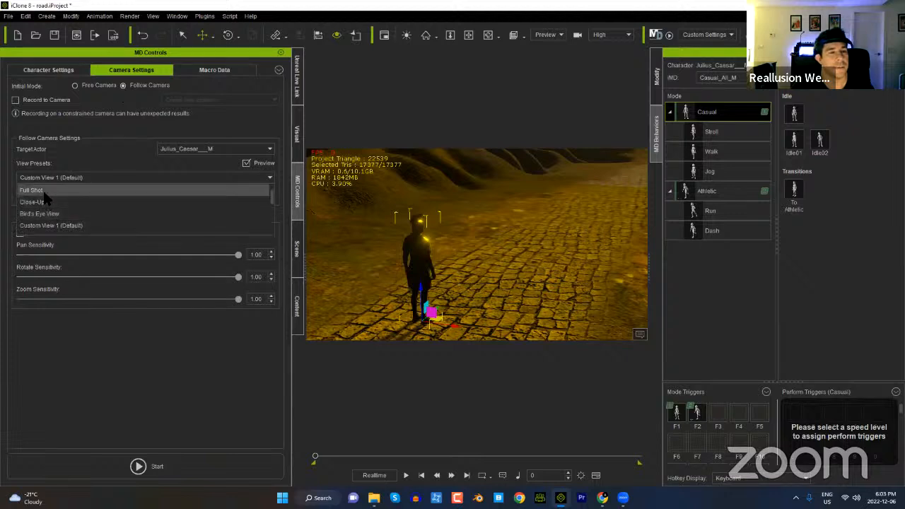
click(43, 192)
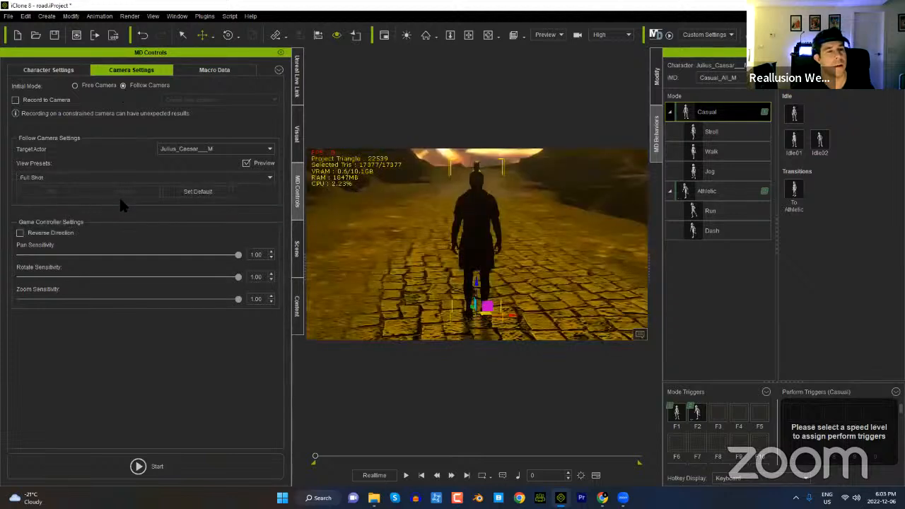
Step: Test the follow camera in a Motion Director simulation, stop it, and make Full Shot the default view preset
click(163, 478)
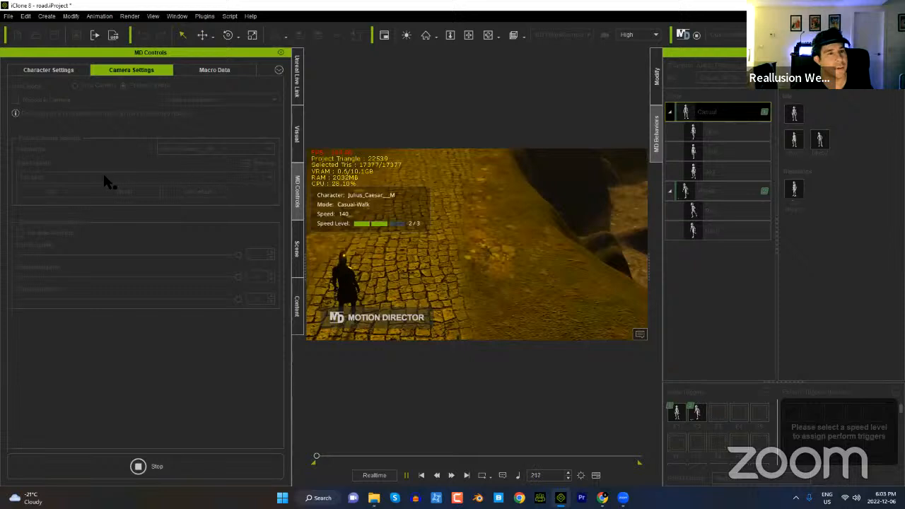
click(187, 464)
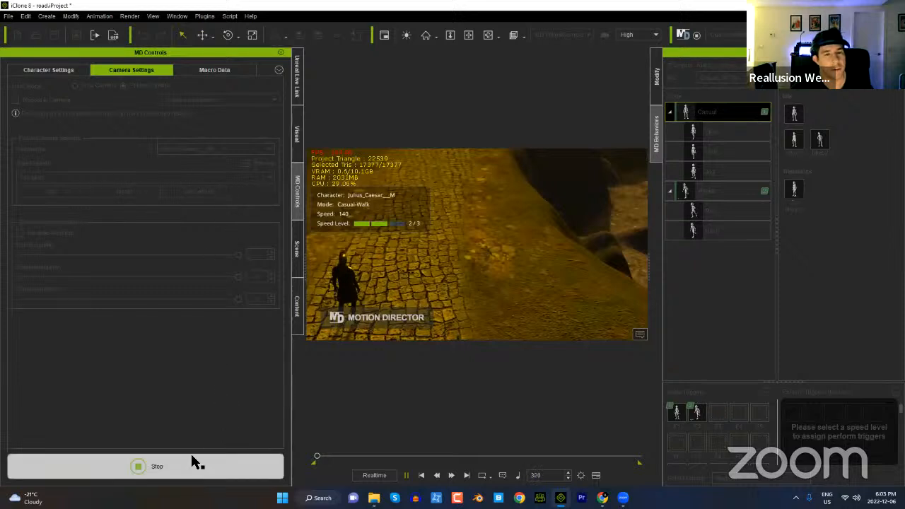
click(191, 195)
Step: Run the Motion Director simulation, walk the character forward along the stone road, and show the MD Triggers
click(163, 464)
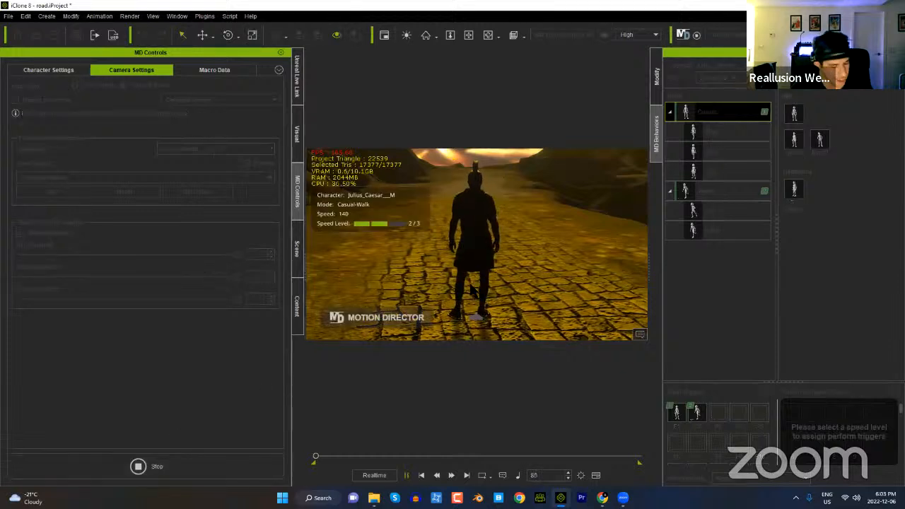
key(w)
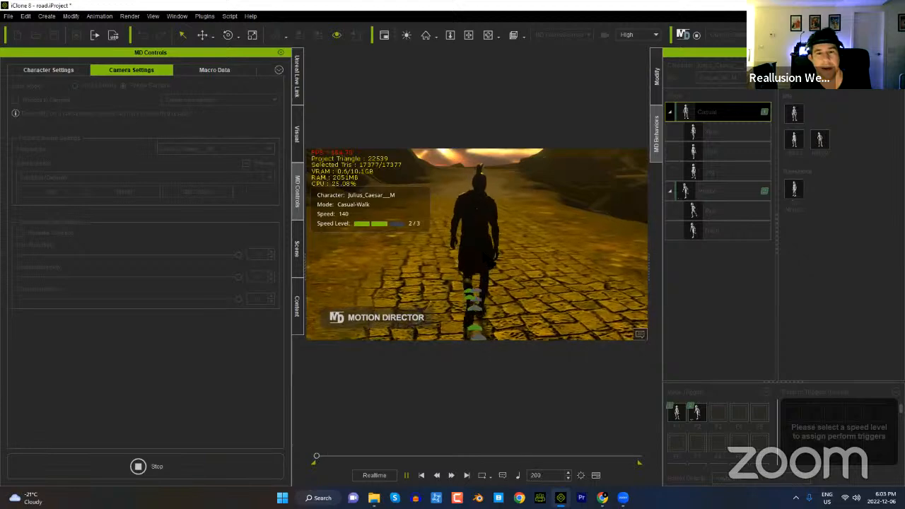
click(279, 69)
click(327, 119)
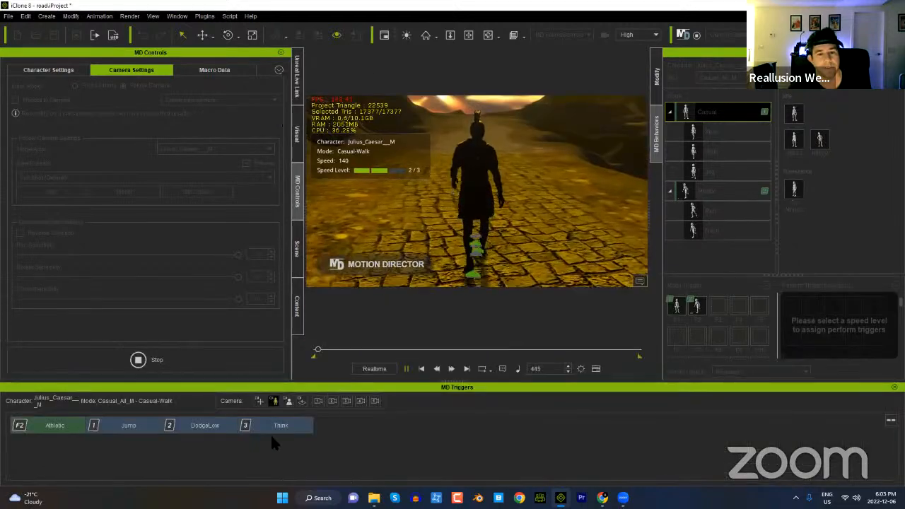
Step: Switch Julius Caesar to the Athletic mode in the running Motion Director preview and stop the preview
click(47, 428)
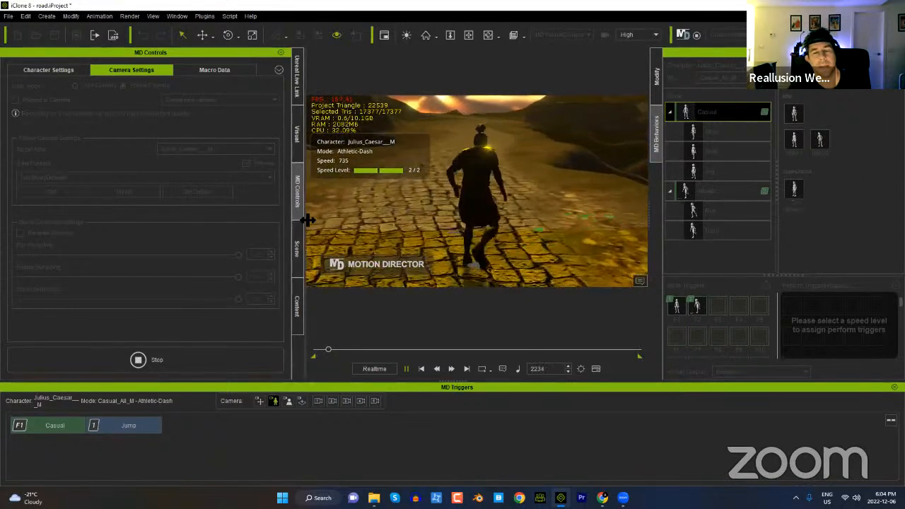
click(170, 363)
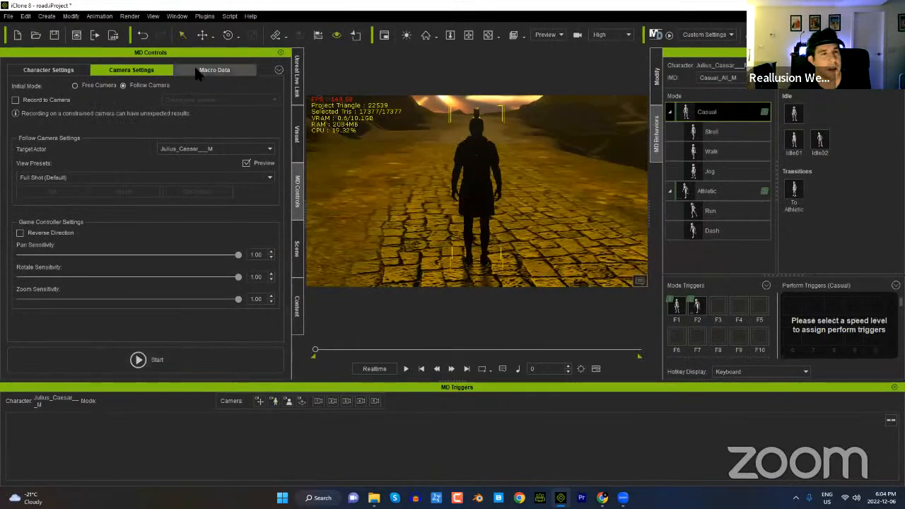
Step: Run another Motion Director preview from the character settings, steering Julius Caesar both ways along the road, and stop it
click(57, 70)
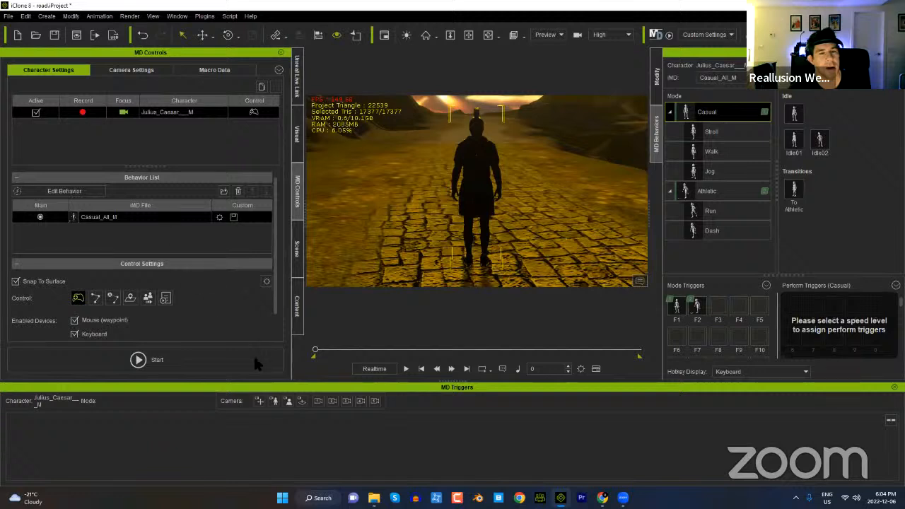
click(175, 359)
key(a)
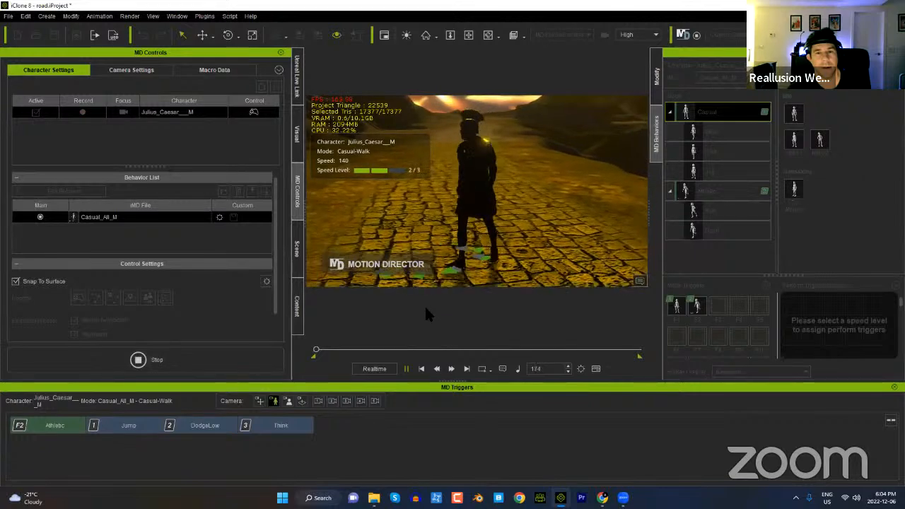
key(d)
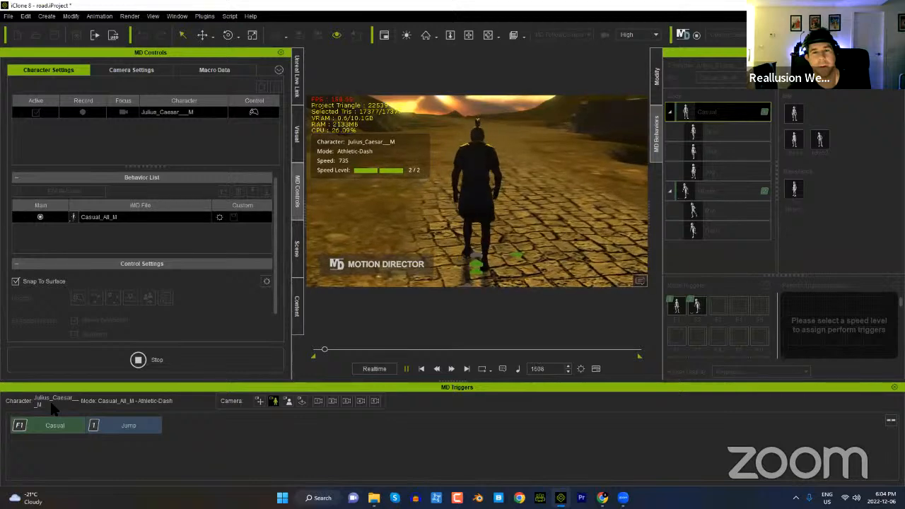
click(177, 360)
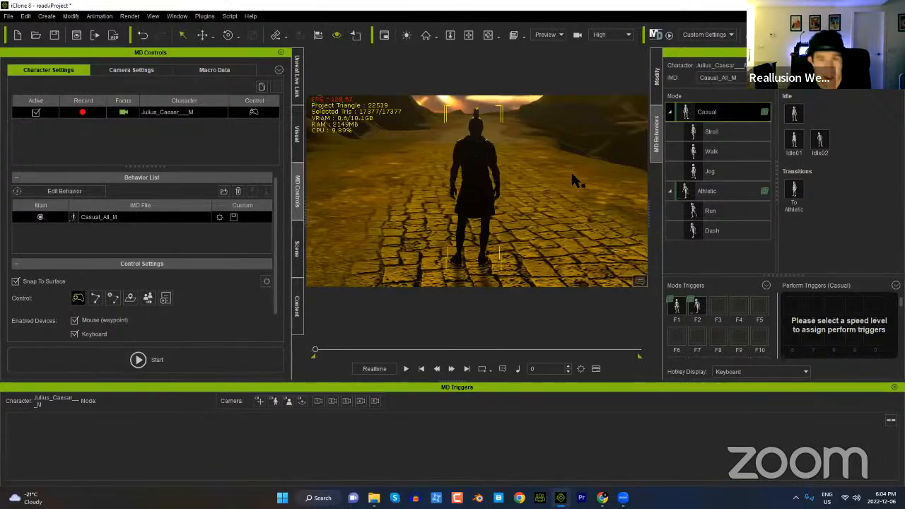
Step: Add the Roman Soldier avatar from the Game_Historical characters to the scene behind Julius Caesar
middle_drag(532, 215, 528, 176)
scroll(527, 176, down, 3)
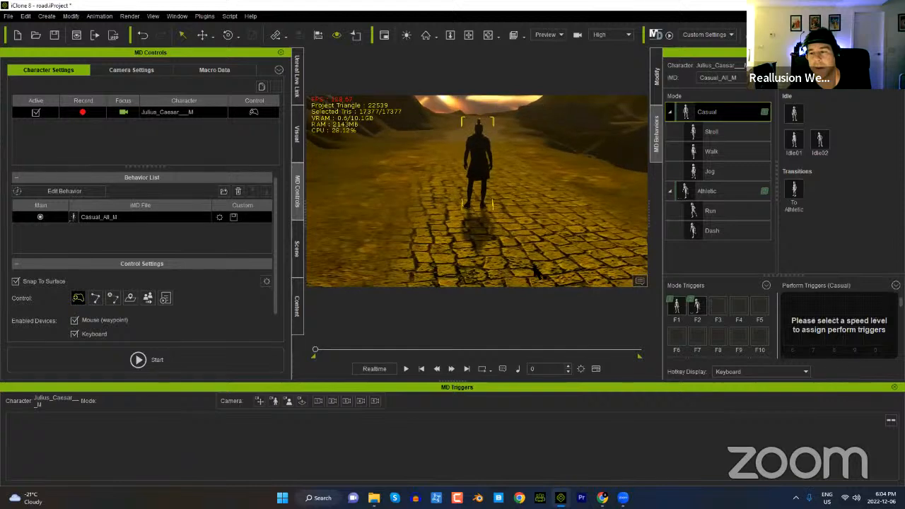
middle_drag(535, 268, 517, 197)
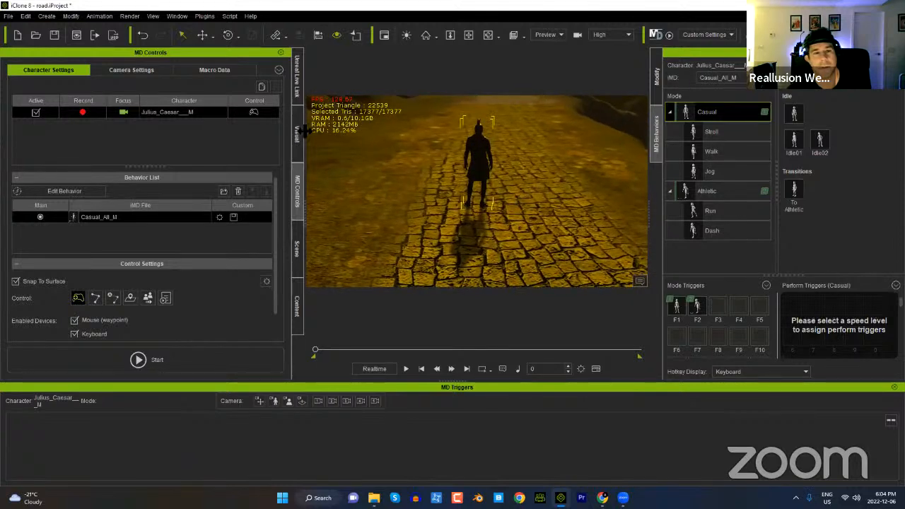
click(297, 306)
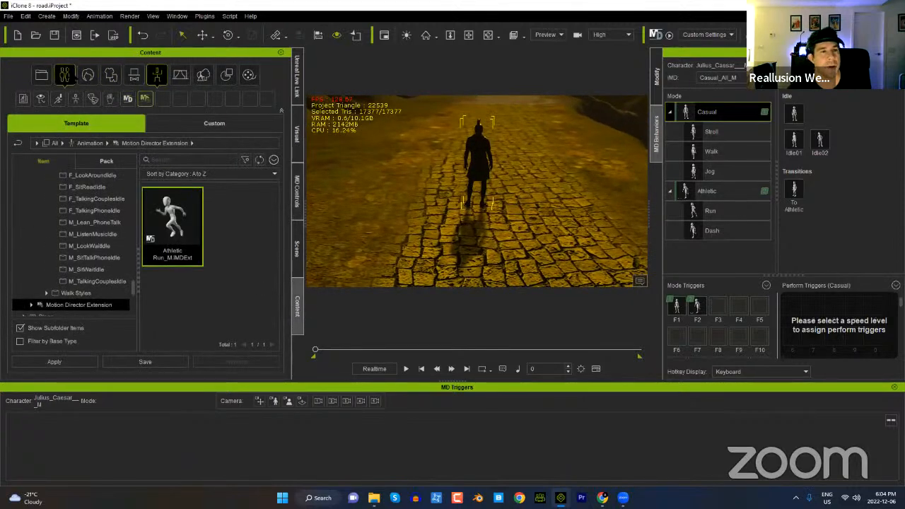
click(66, 75)
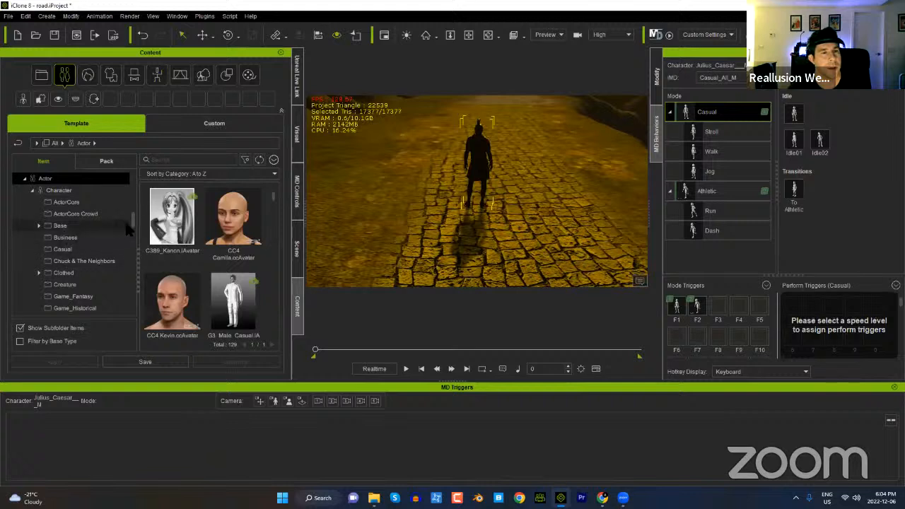
scroll(114, 223, down, 4)
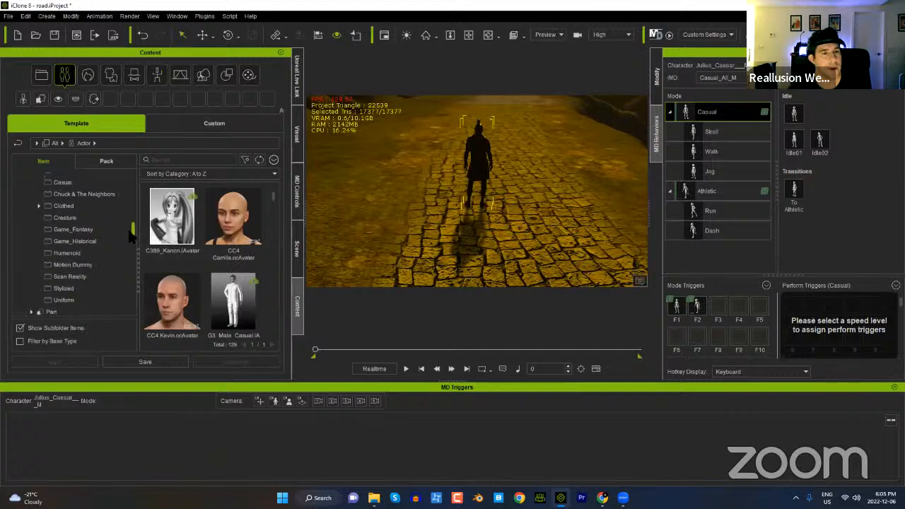
click(79, 220)
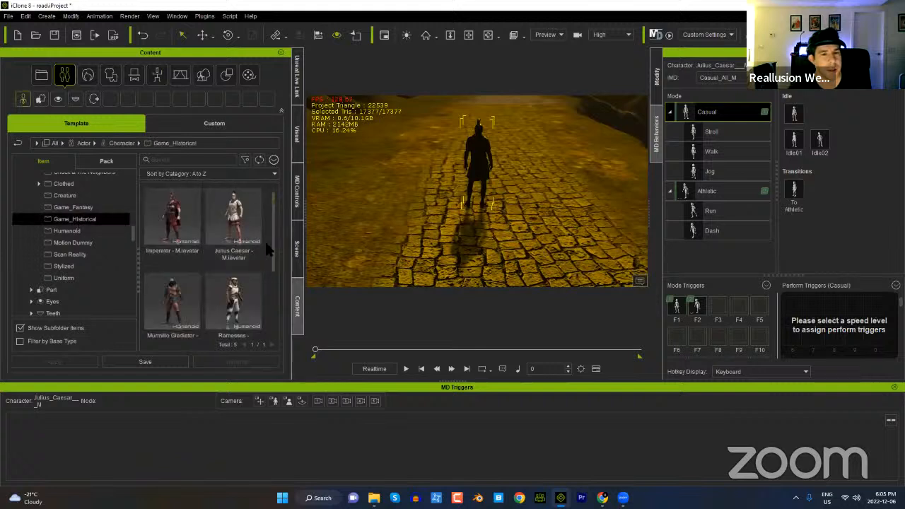
drag(272, 248, 268, 330)
drag(172, 287, 377, 271)
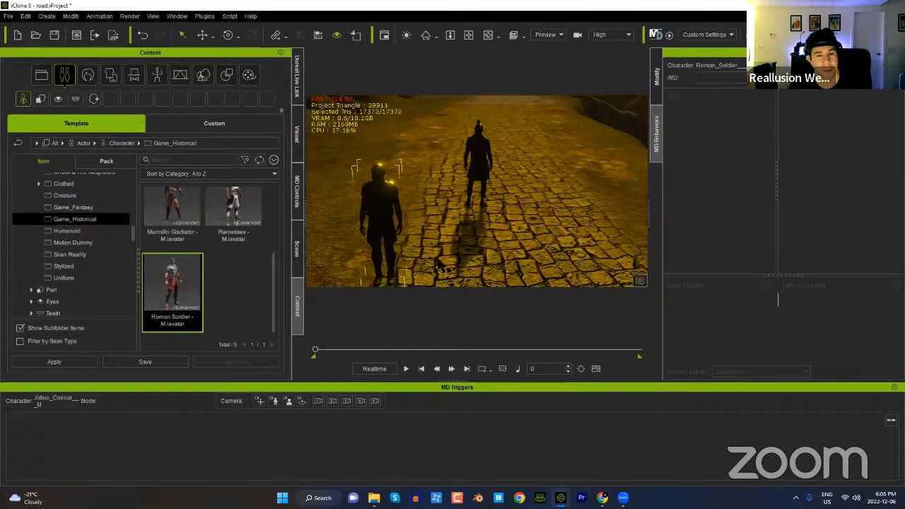
Step: Reposition the Roman soldier at the side of the road behind Julius Caesar
middle_drag(426, 264, 446, 222)
scroll(436, 263, down, 3)
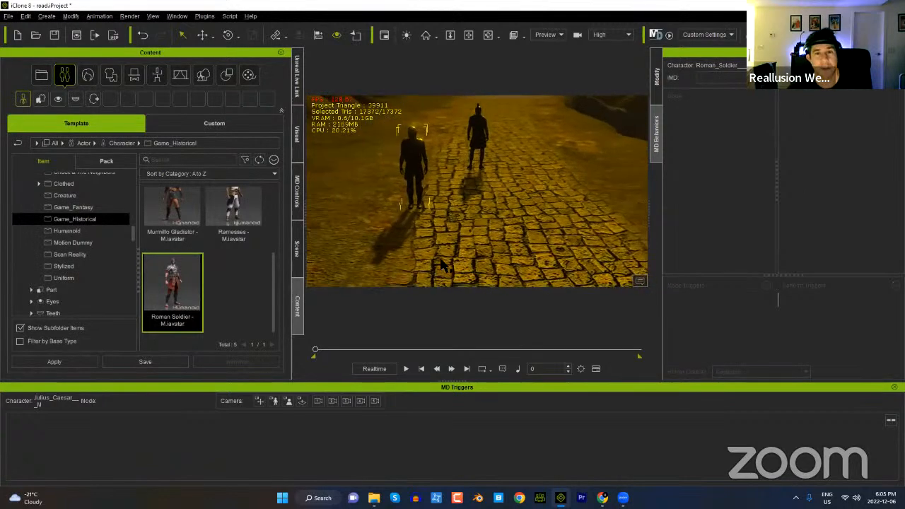
click(417, 225)
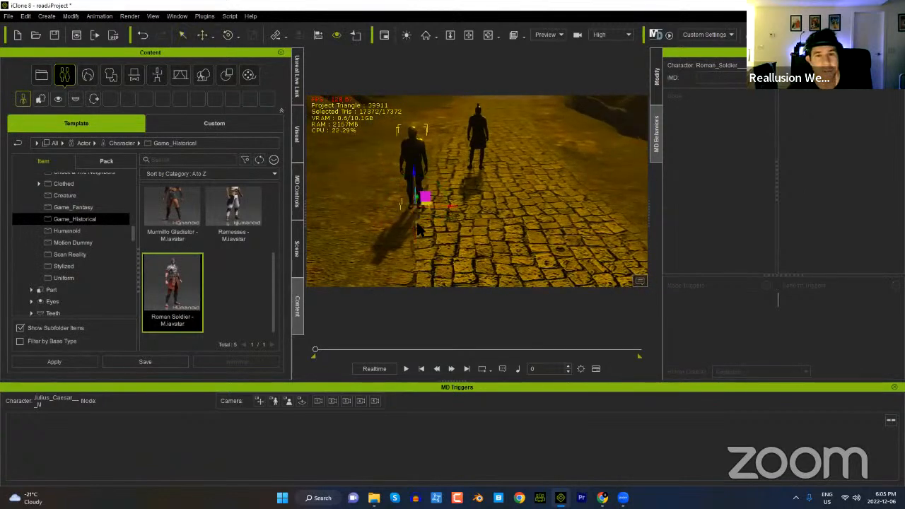
drag(425, 198, 411, 211)
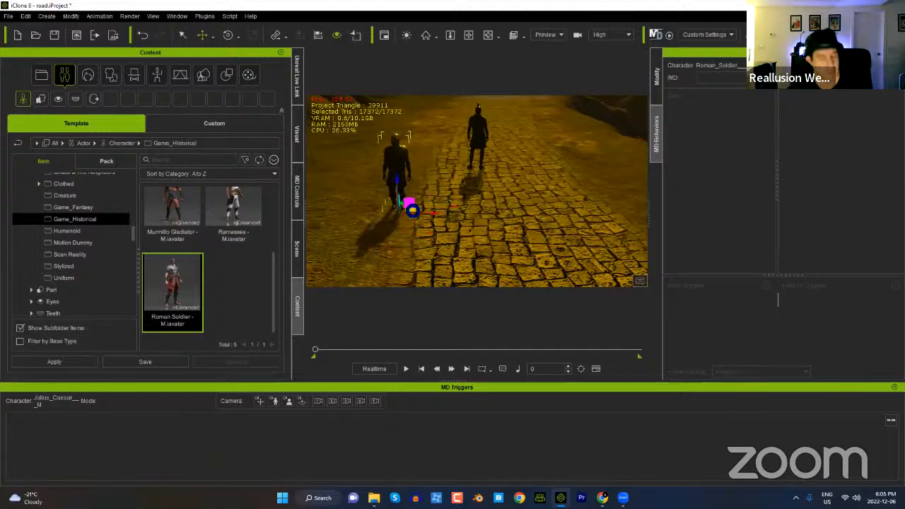
key(ctrl+z)
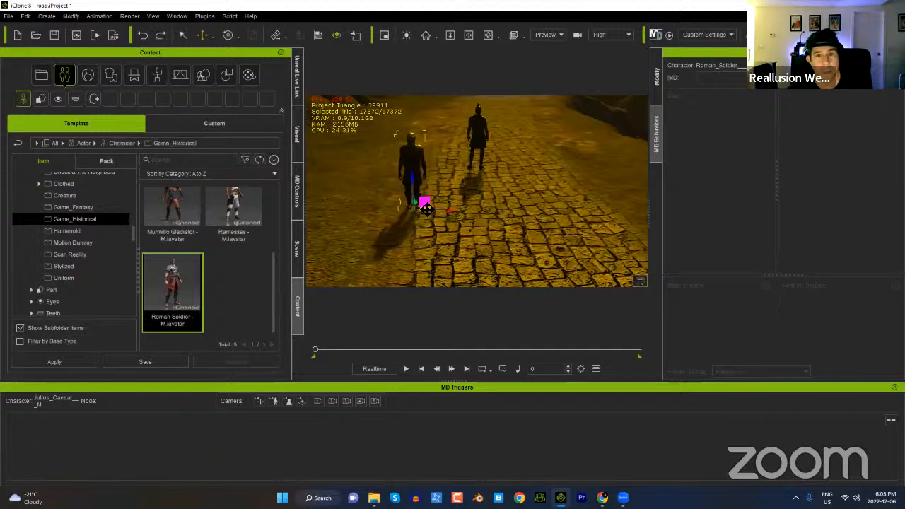
drag(425, 206, 452, 182)
Step: Duplicate the Roman soldier and place the copy on the other side of the road behind Julius Caesar
key(e)
key(r)
right_drag(423, 244, 398, 264)
ctrl+drag(396, 265, 621, 272)
right_drag(477, 234, 504, 210)
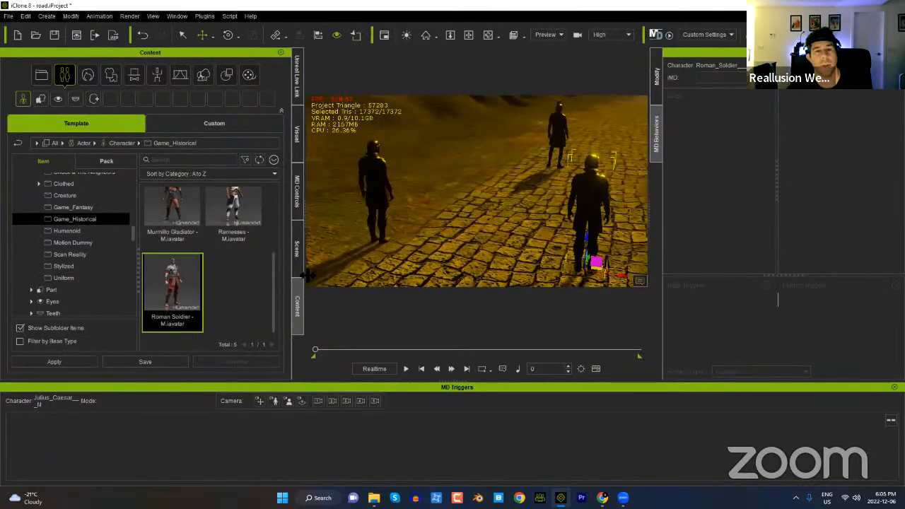
Step: Assign the Athletic_Average_M behavior from the Athletic Run motion director content to both Roman soldiers
click(298, 201)
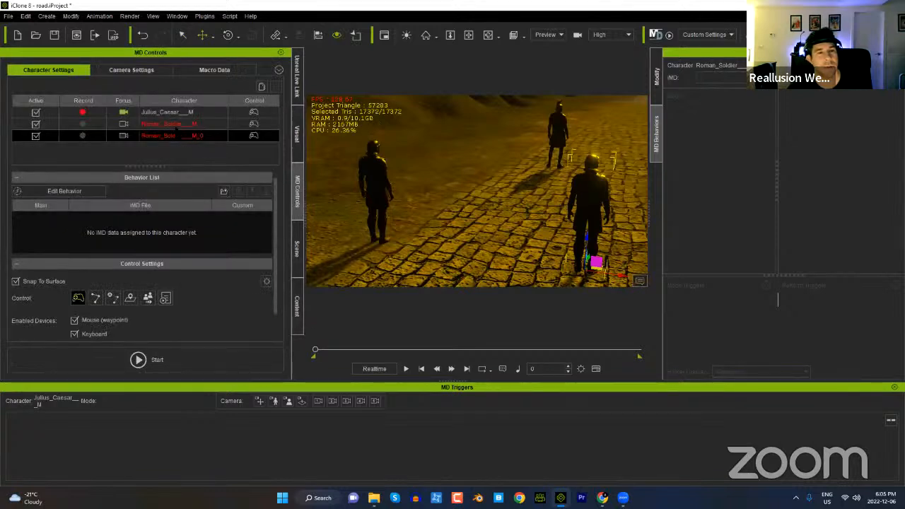
click(169, 124)
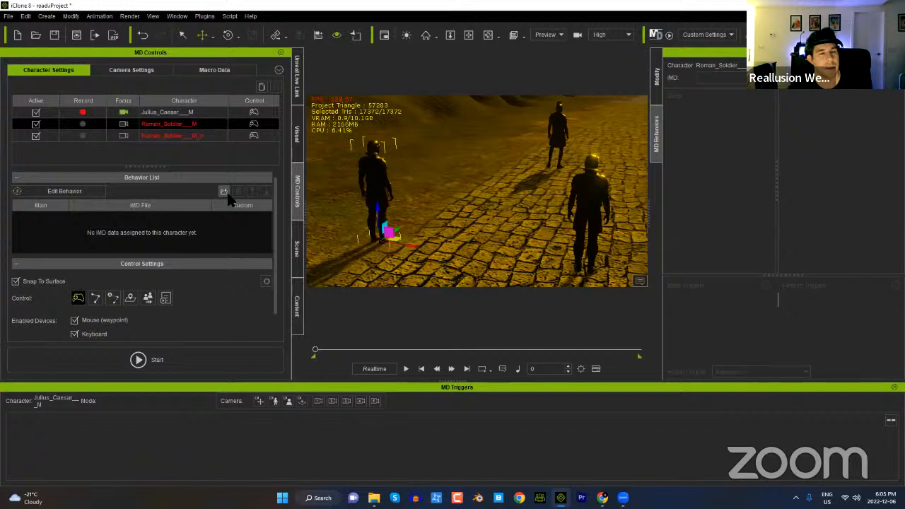
click(297, 312)
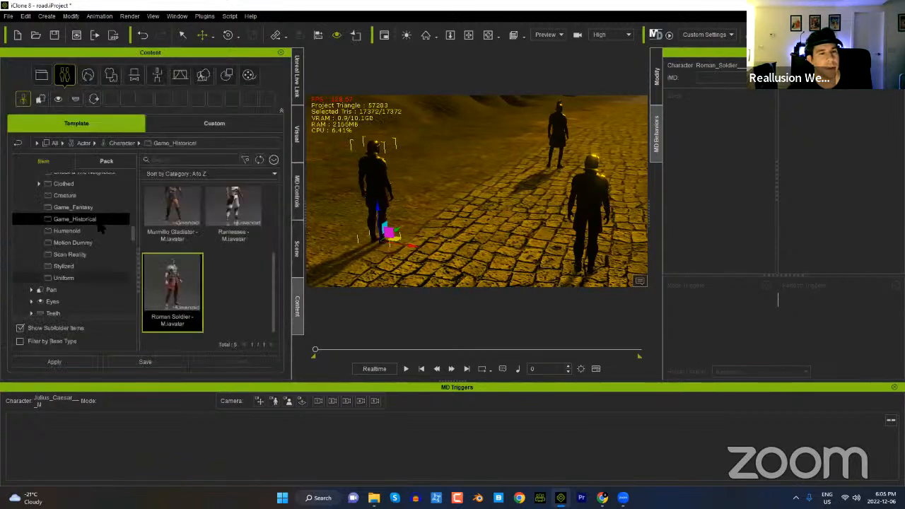
click(158, 74)
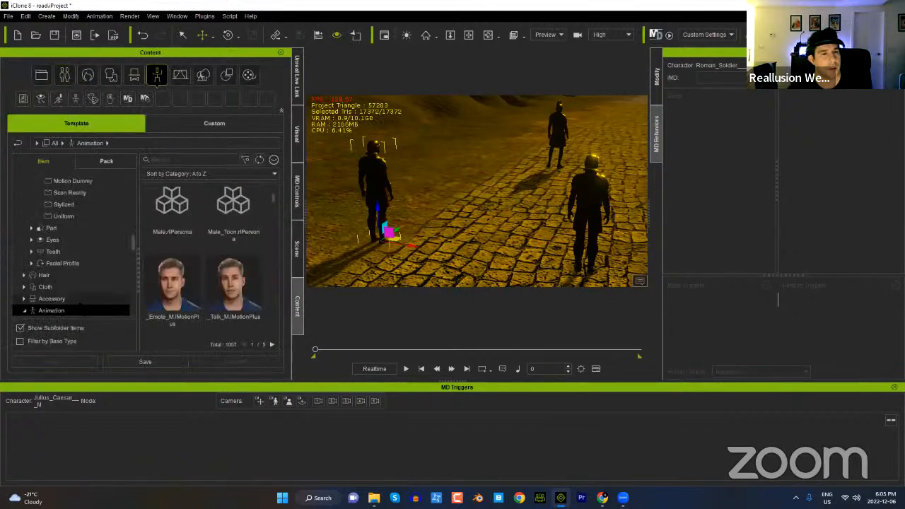
scroll(76, 276, down, 4)
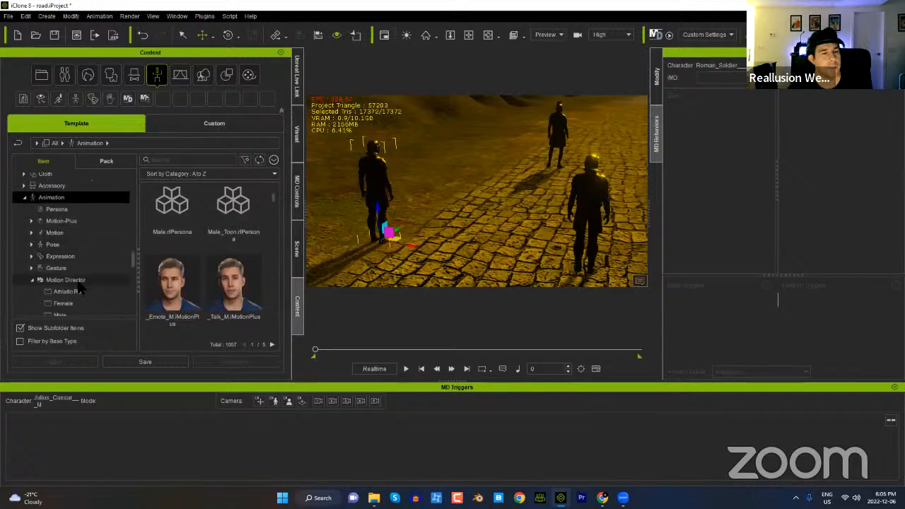
scroll(78, 287, down, 1)
click(69, 216)
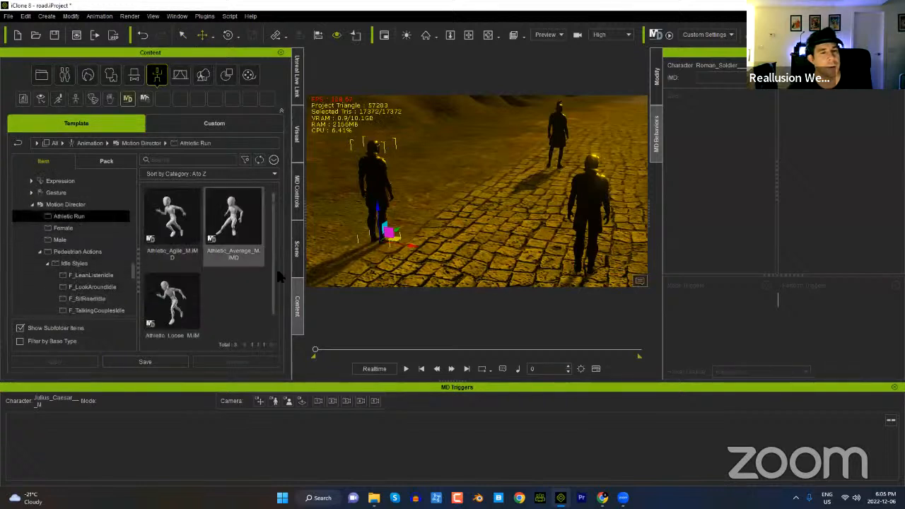
drag(232, 225, 381, 187)
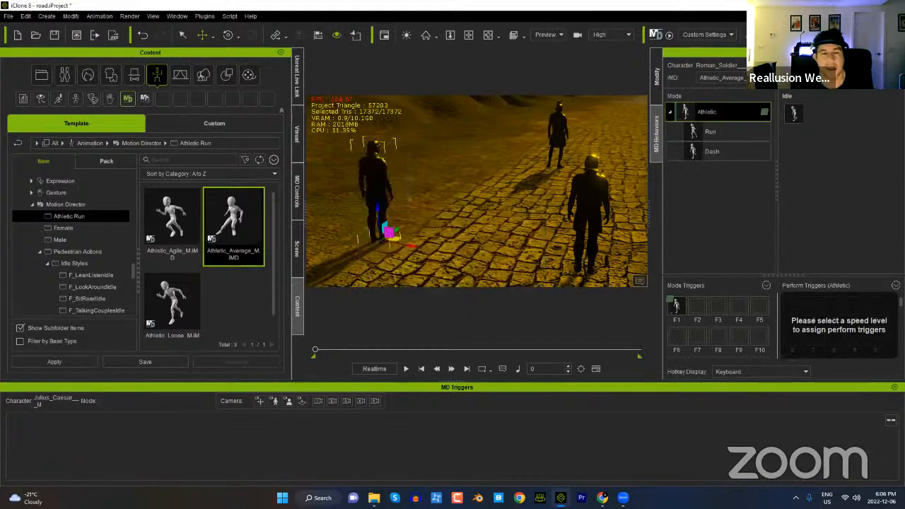
drag(320, 227, 593, 206)
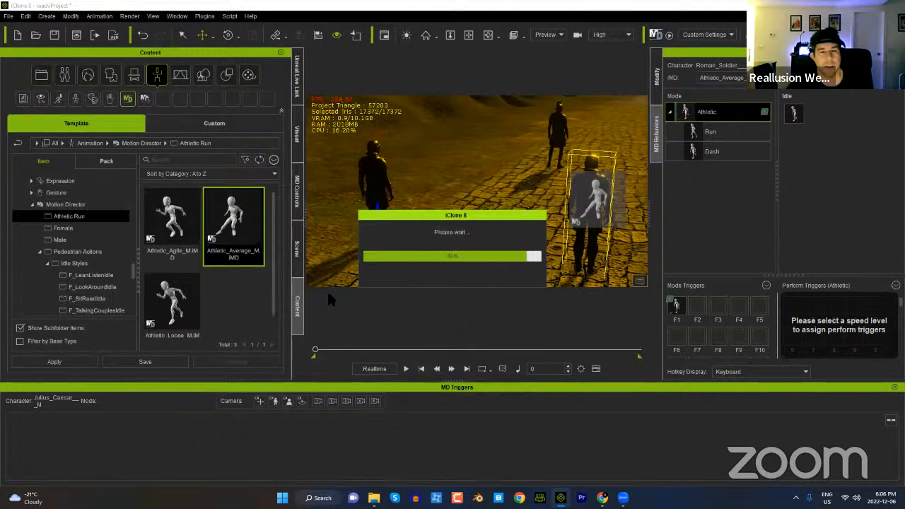
Step: Set both Roman soldiers' control mode to following a target, with Julius Caesar picked as the target
click(298, 193)
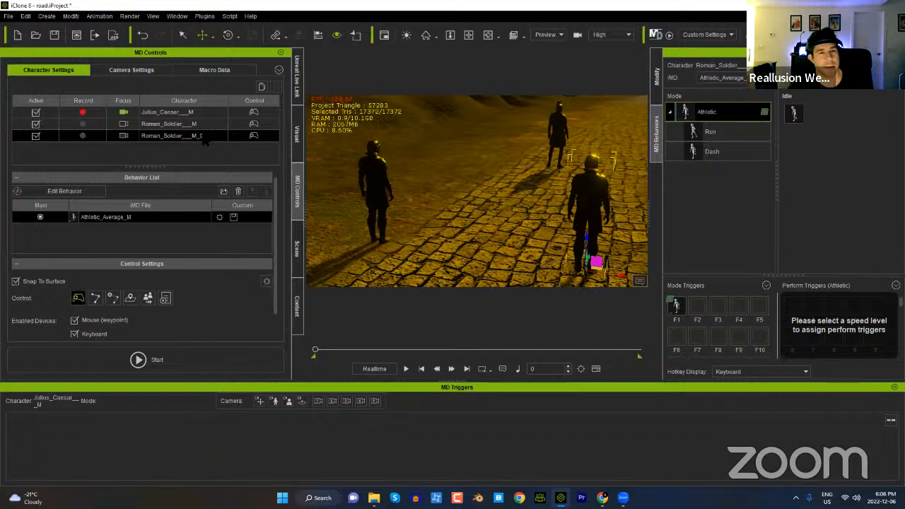
scroll(191, 305, down, 1)
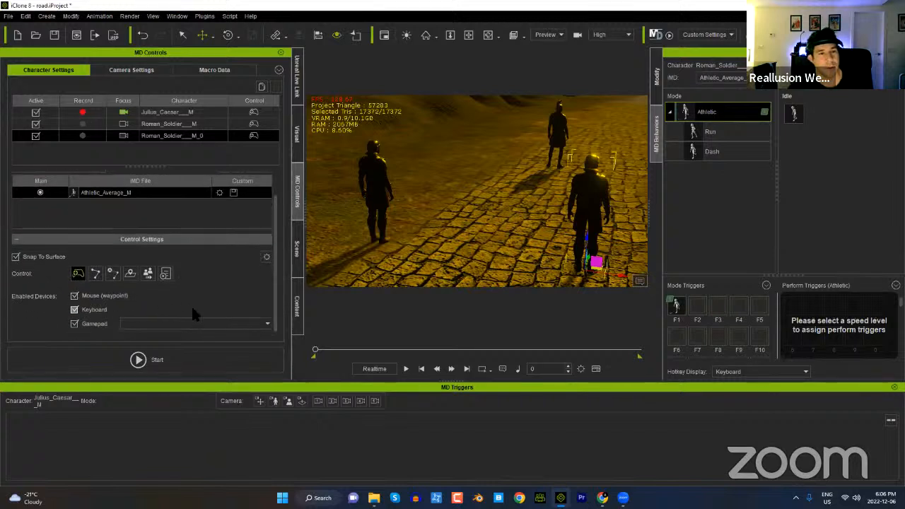
click(147, 278)
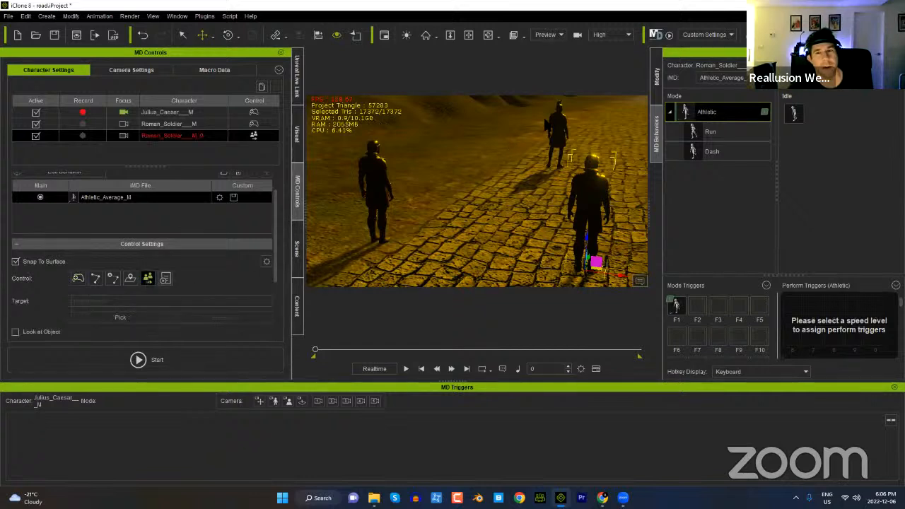
click(119, 319)
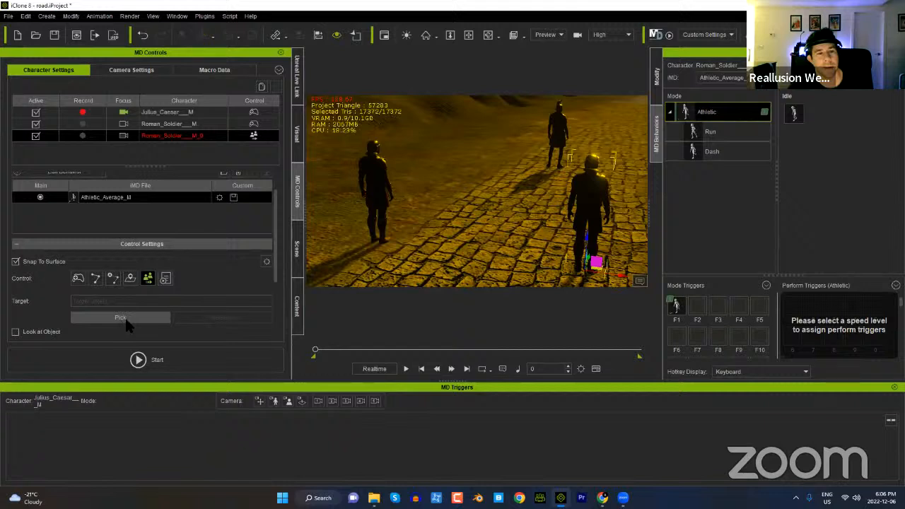
click(594, 260)
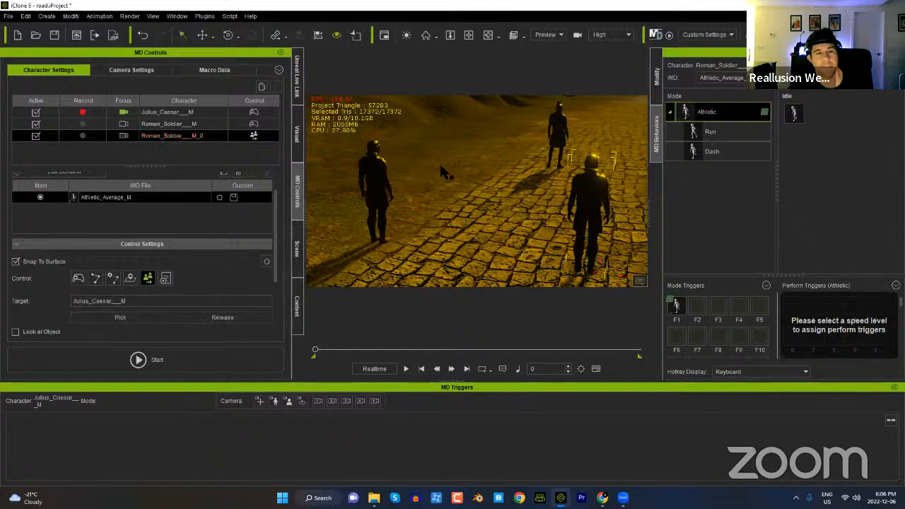
click(269, 120)
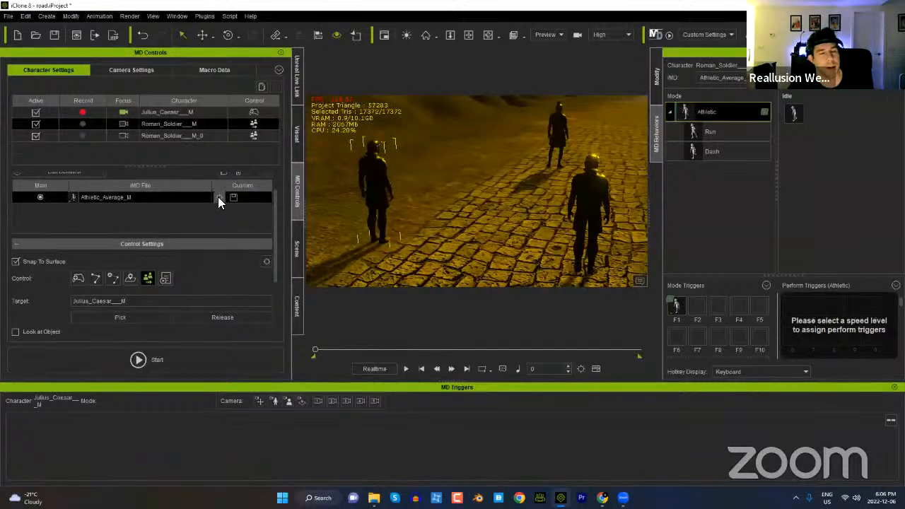
Step: Check the first Roman soldier's surface sensor settings and set his Athletic mode's initial speed to Dash
click(266, 263)
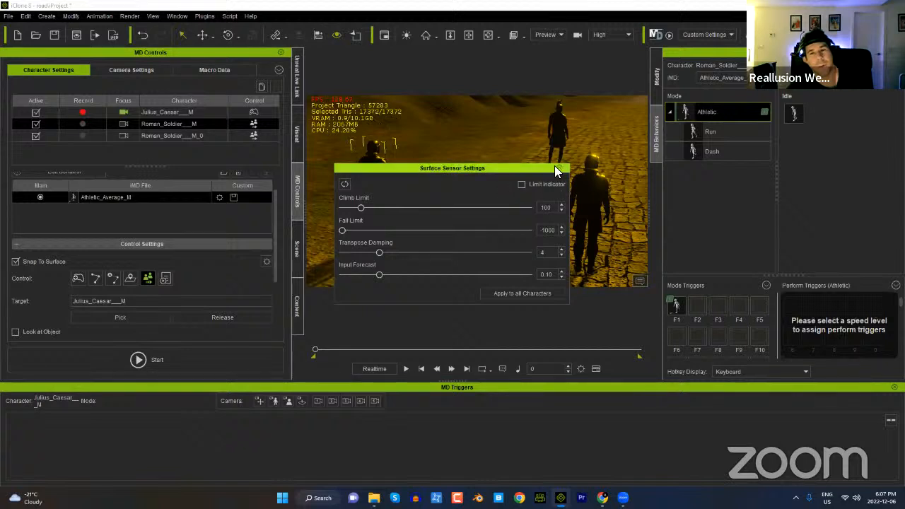
click(556, 168)
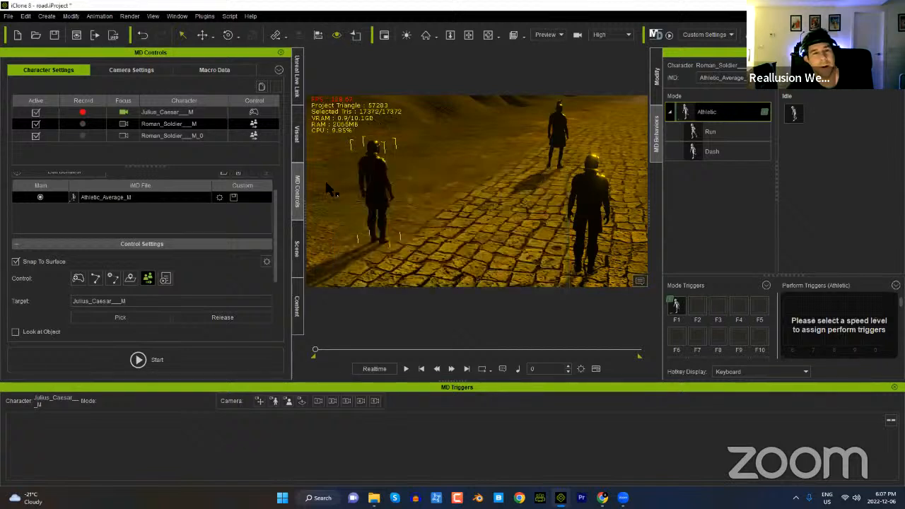
click(218, 197)
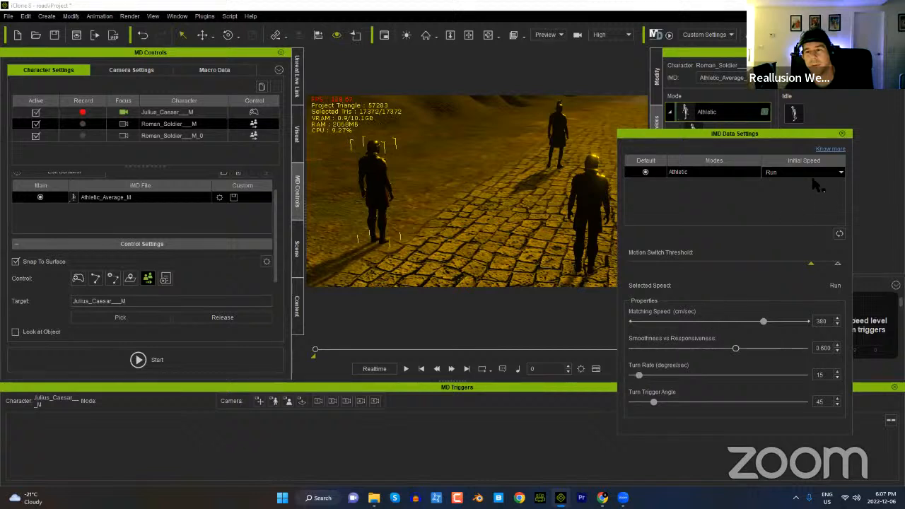
click(819, 174)
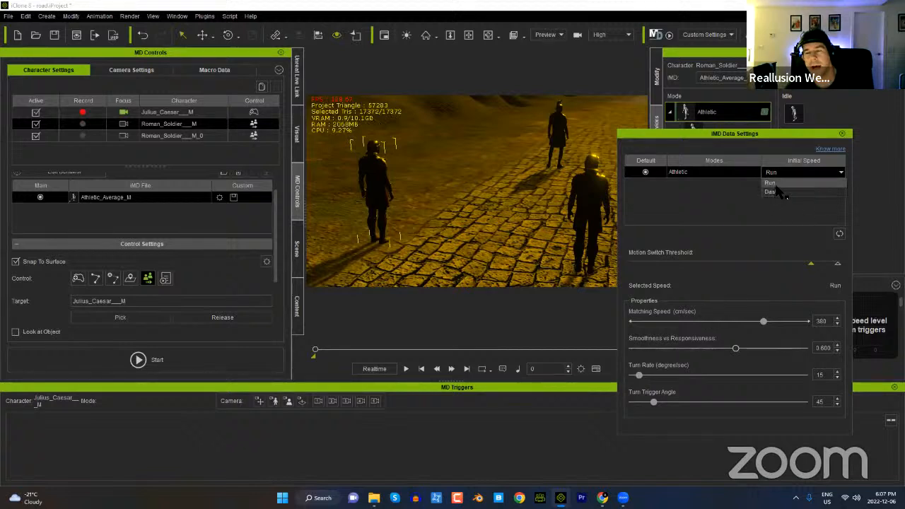
click(782, 193)
click(842, 134)
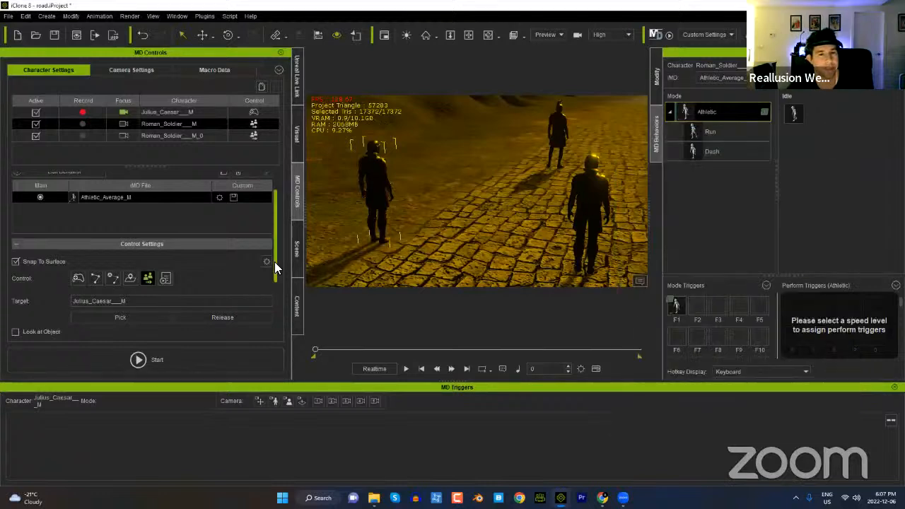
Step: Set the first Roman soldier's horizontal offset from Julius Caesar to -170
scroll(271, 297, down, 1)
scroll(269, 305, down, 1)
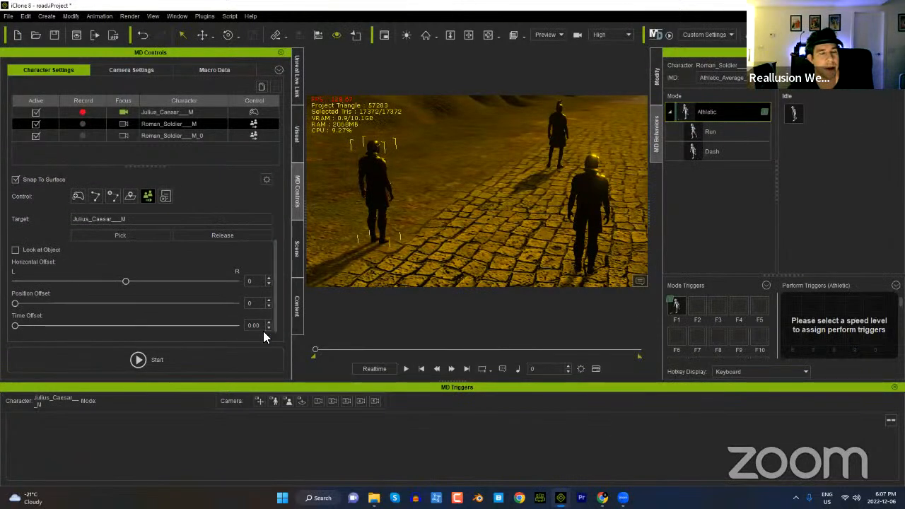
click(43, 251)
click(40, 253)
click(40, 254)
drag(125, 283, 61, 293)
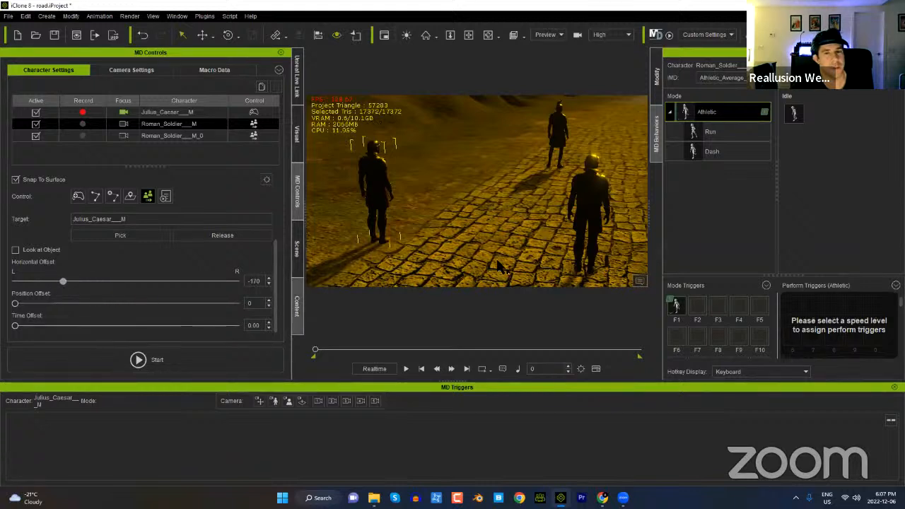
Step: Give Roman_Soldier_M_0 a horizontal offset of about 210 and a position offset of 47
click(184, 136)
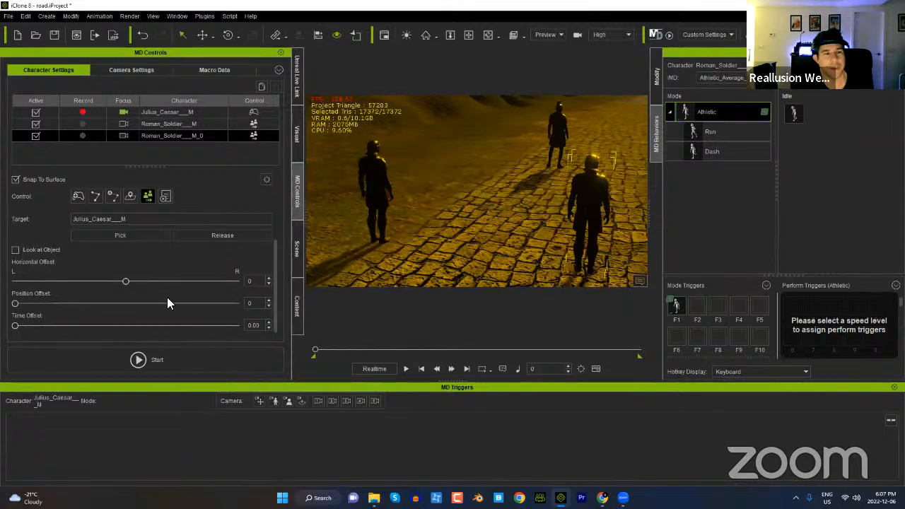
drag(127, 283, 206, 288)
drag(204, 287, 205, 287)
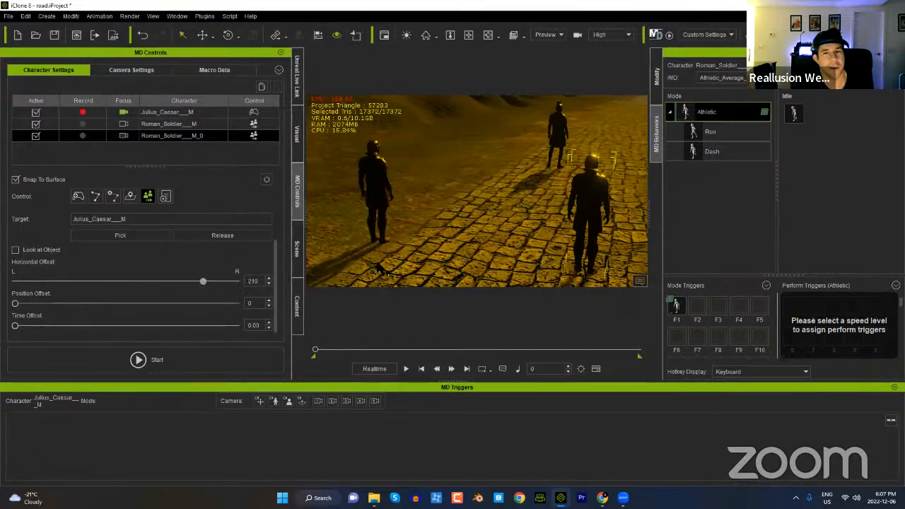
drag(15, 305, 36, 305)
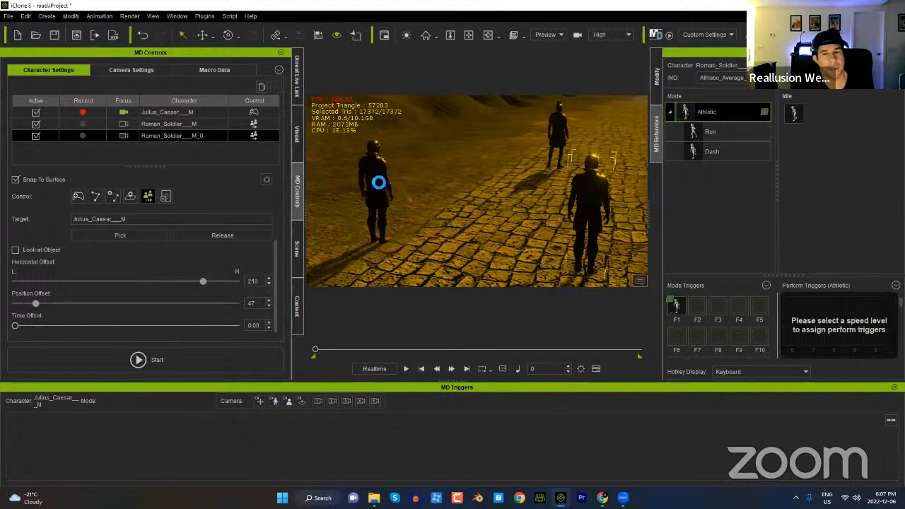
Step: Set the first Roman soldier's position offset to 135 and time offset to 0.55
click(375, 180)
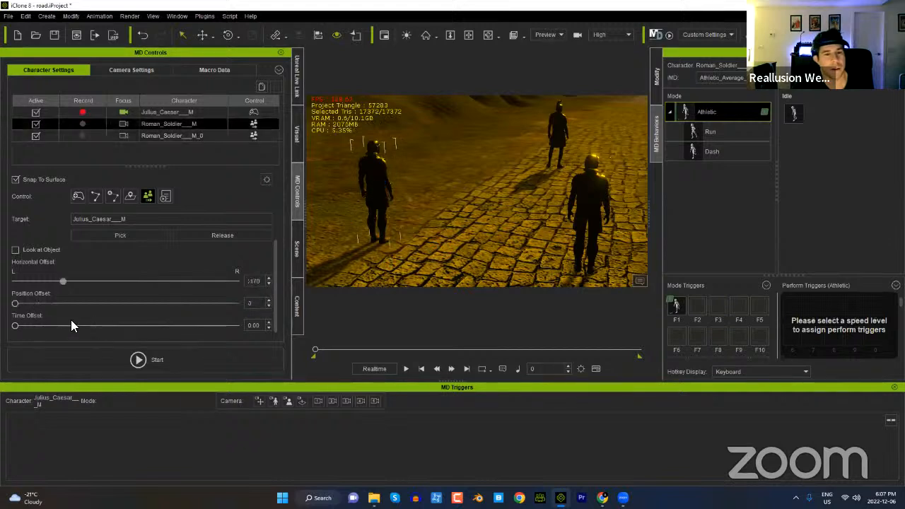
drag(15, 304, 77, 306)
drag(16, 326, 29, 327)
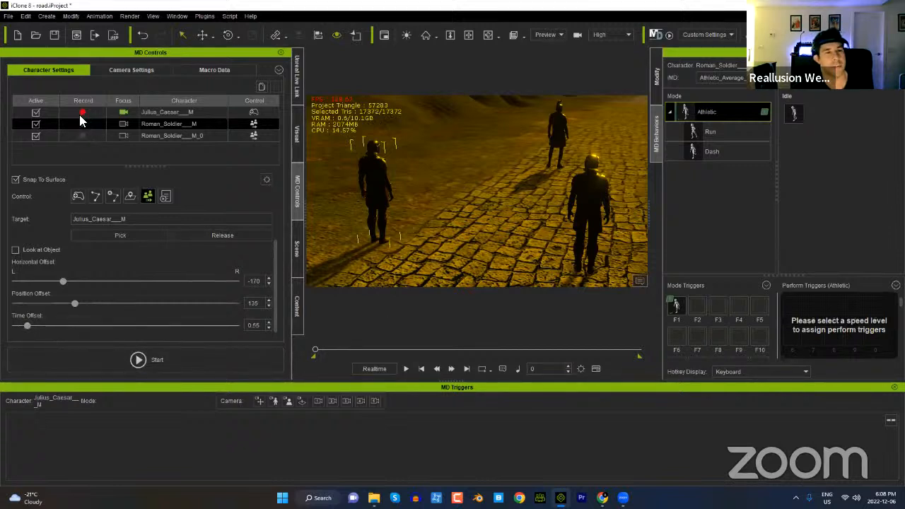
Step: Toggle Julius Caesar's active state, enable recording for both Roman soldiers, and start a Motion Director take
click(40, 116)
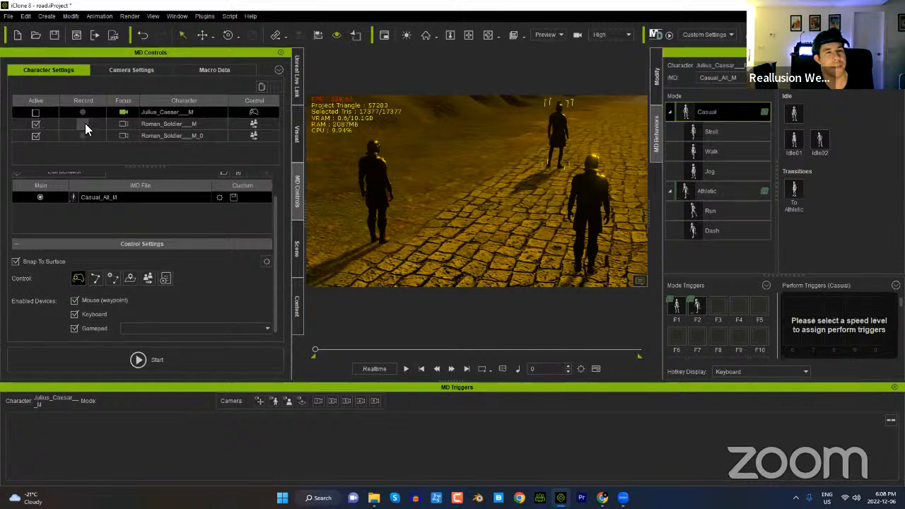
click(82, 128)
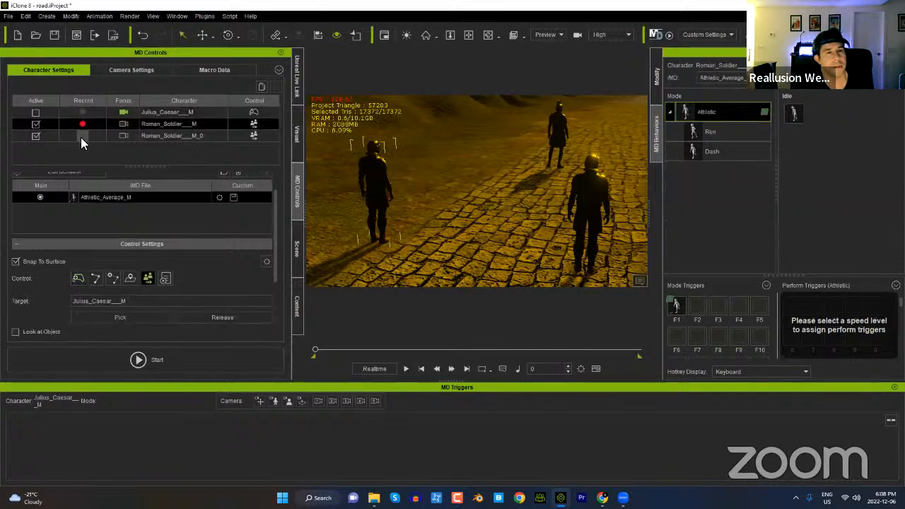
click(81, 137)
click(205, 365)
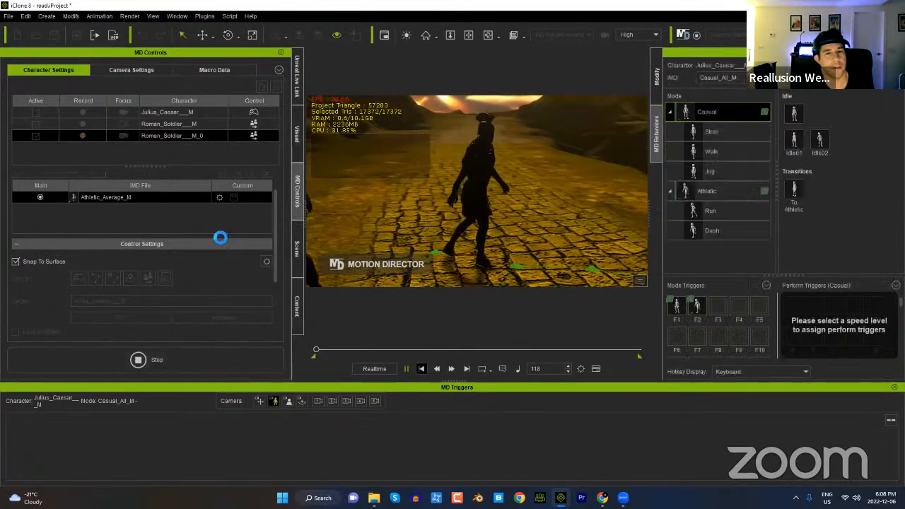
Step: Choose the Bird's Eye View follow camera preset and record a Motion Director take of the three characters on the road
click(131, 65)
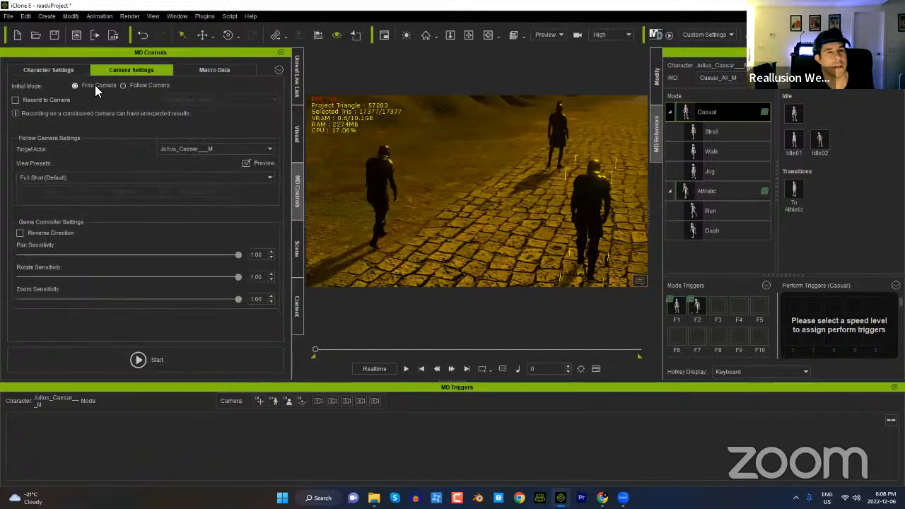
click(148, 178)
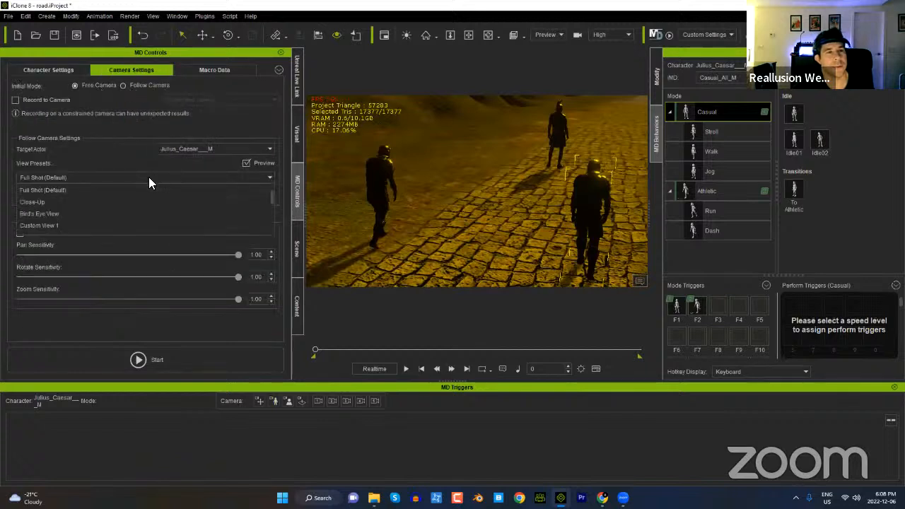
click(71, 224)
mouse_move(511, 236)
middle_down()
mouse_move(530, 214)
mouse_move(518, 199)
mouse_move(522, 307)
mouse_move(495, 148)
mouse_move(500, 233)
middle_up()
scroll(518, 198, down, 3)
scroll(495, 148, down, 3)
scroll(500, 233, down, 2)
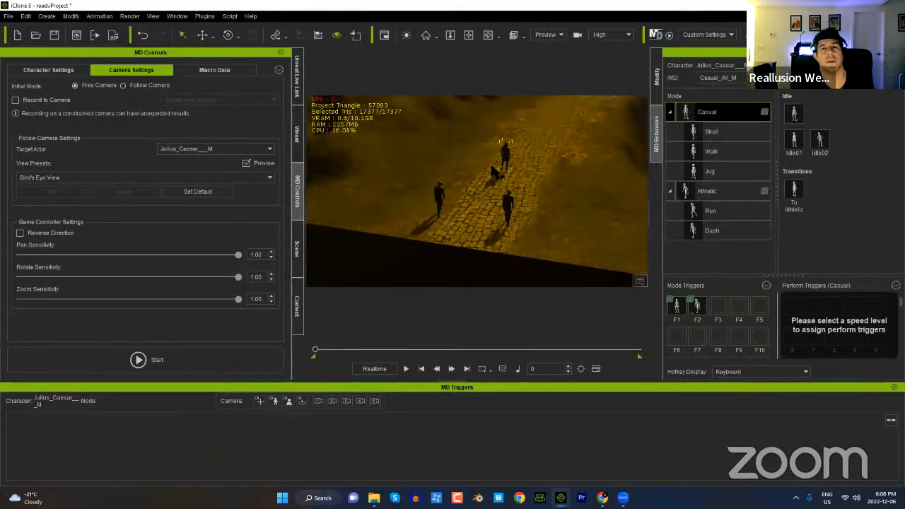
middle_drag(492, 167, 460, 223)
click(191, 354)
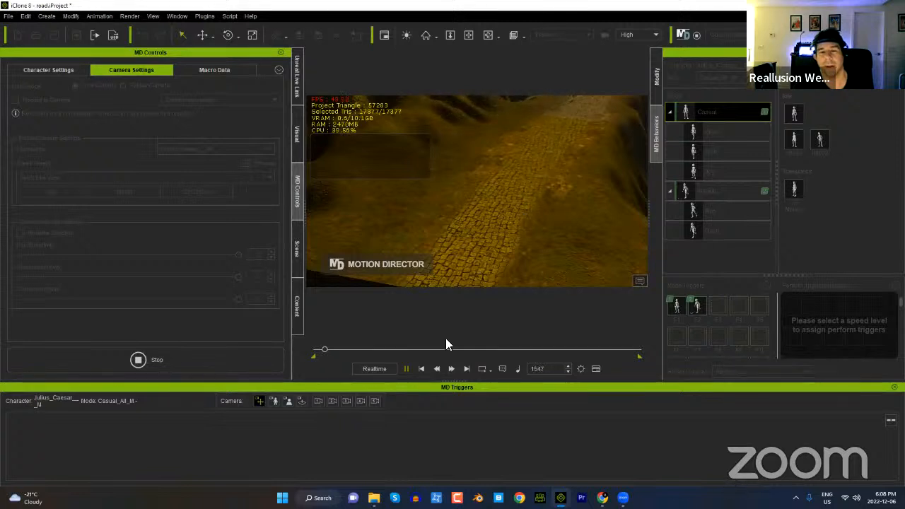
click(418, 371)
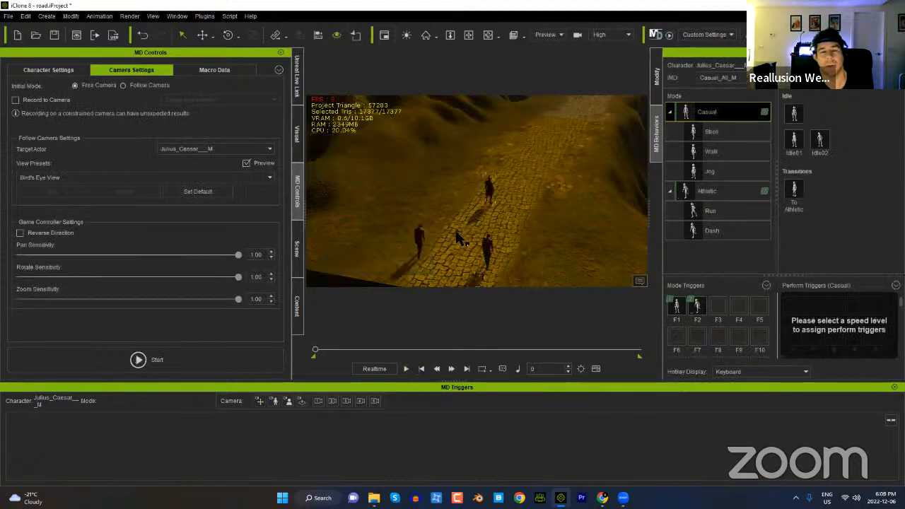
Step: Scrub through and play back the recorded take to review how the soldiers follow Julius Caesar
right_drag(466, 247, 485, 196)
middle_drag(485, 195, 507, 226)
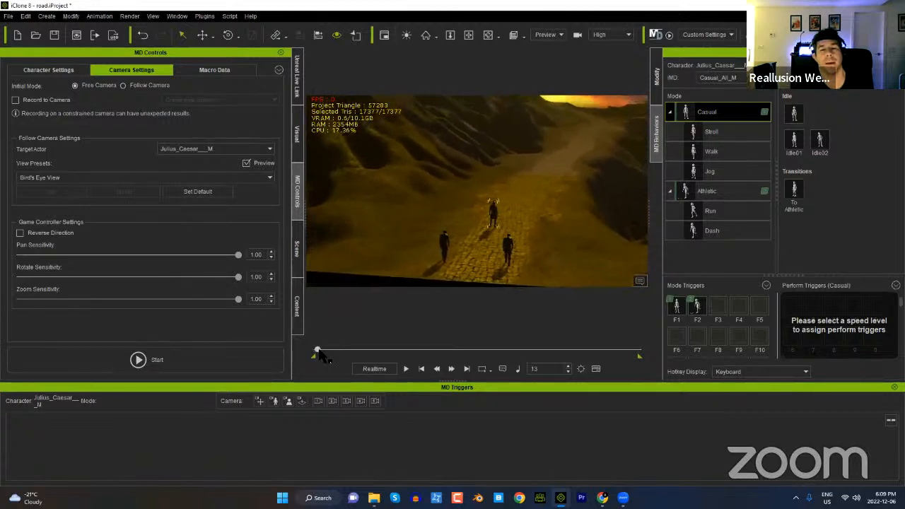
drag(320, 351, 441, 321)
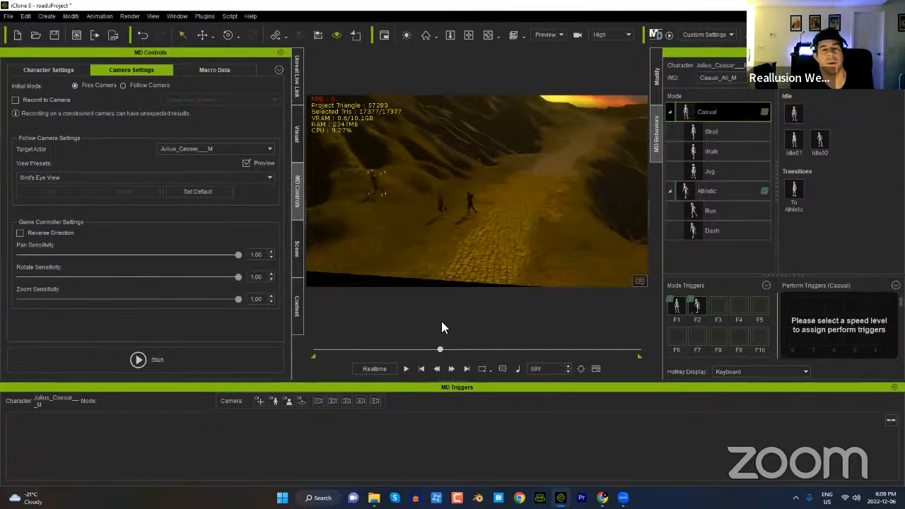
click(407, 369)
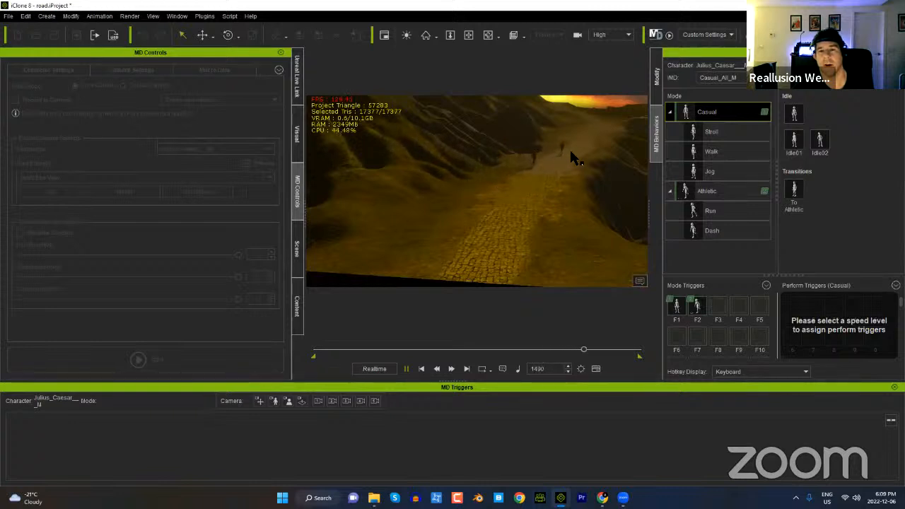
click(422, 369)
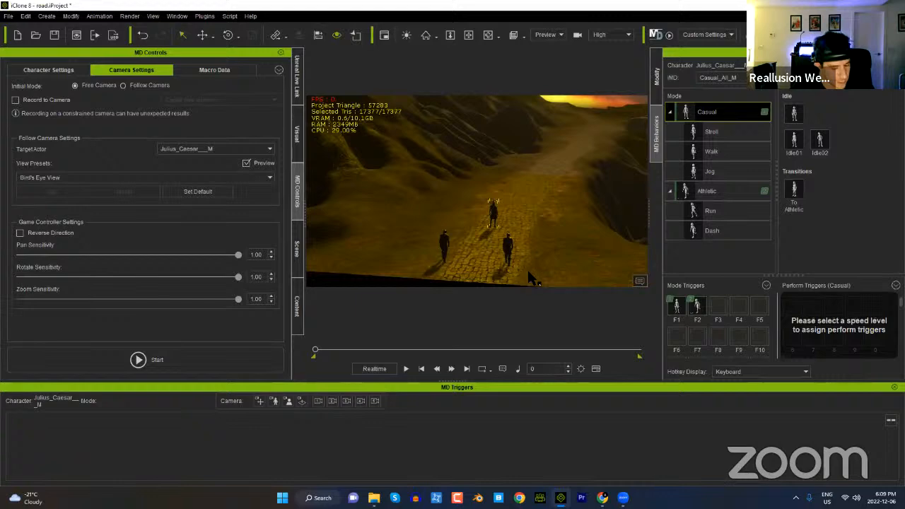
Step: Add the Uniform_M_0015 character from the Uniform actor content to the middle of the stone road
alt+right_drag(538, 258, 544, 257)
scroll(544, 257, up, 3)
alt+drag(542, 256, 483, 262)
scroll(516, 241, up, 2)
scroll(530, 215, up, 4)
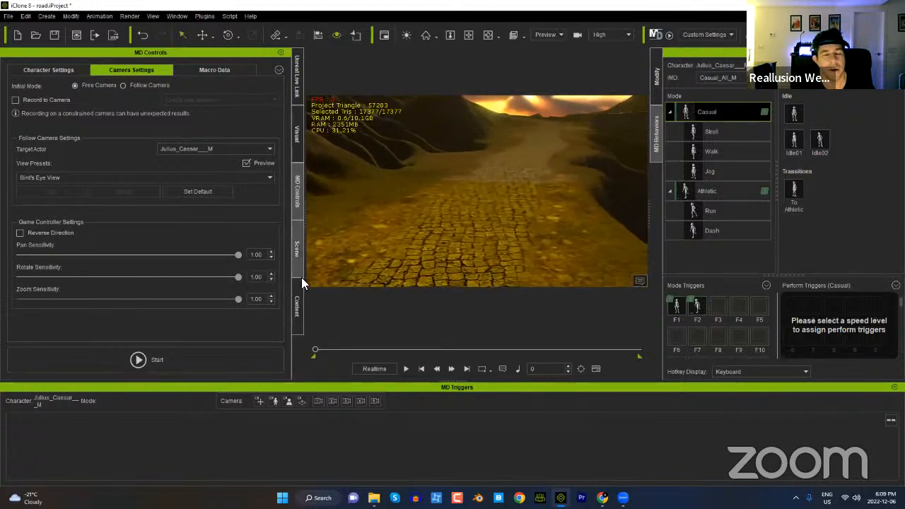
click(298, 310)
click(69, 74)
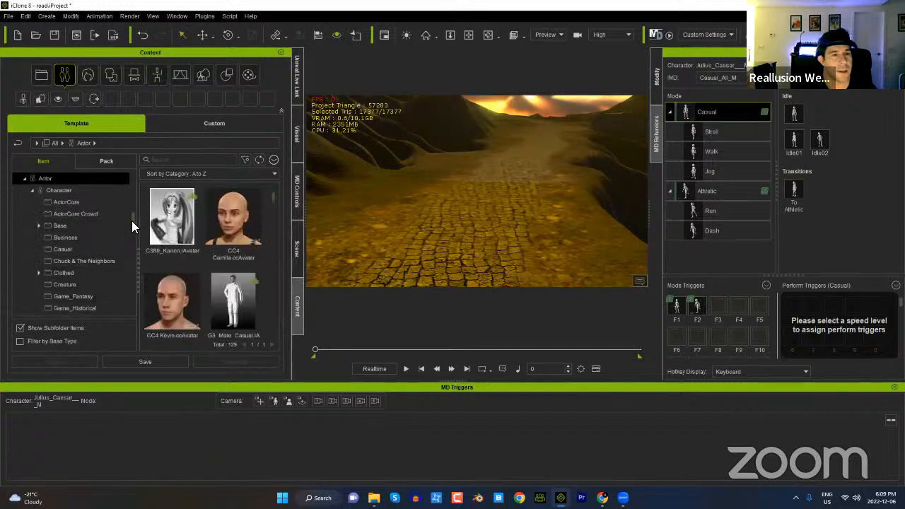
click(80, 276)
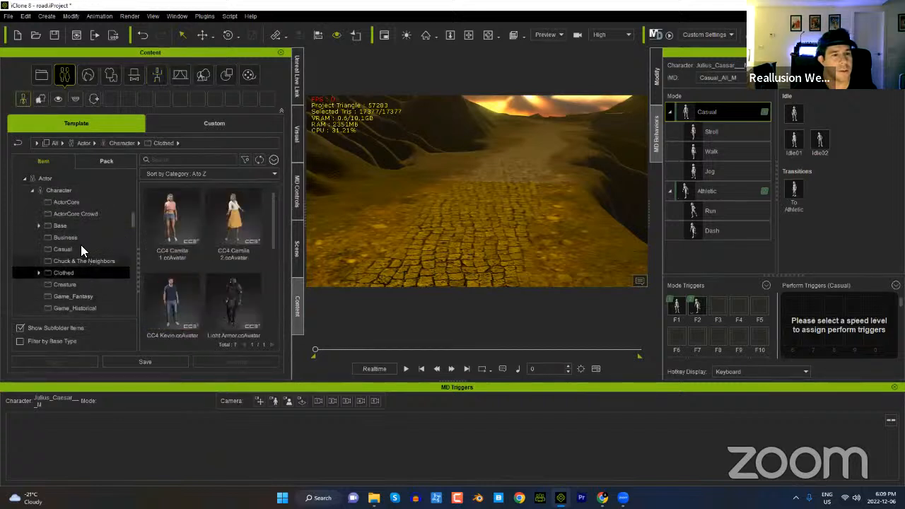
mouse_move(131, 221)
mouse_down()
mouse_move(127, 243)
mouse_move(127, 229)
mouse_up()
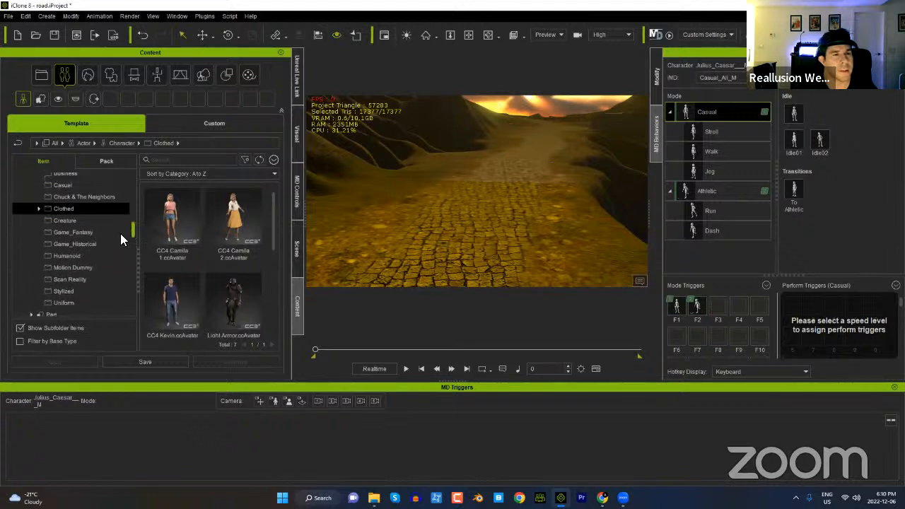
click(68, 299)
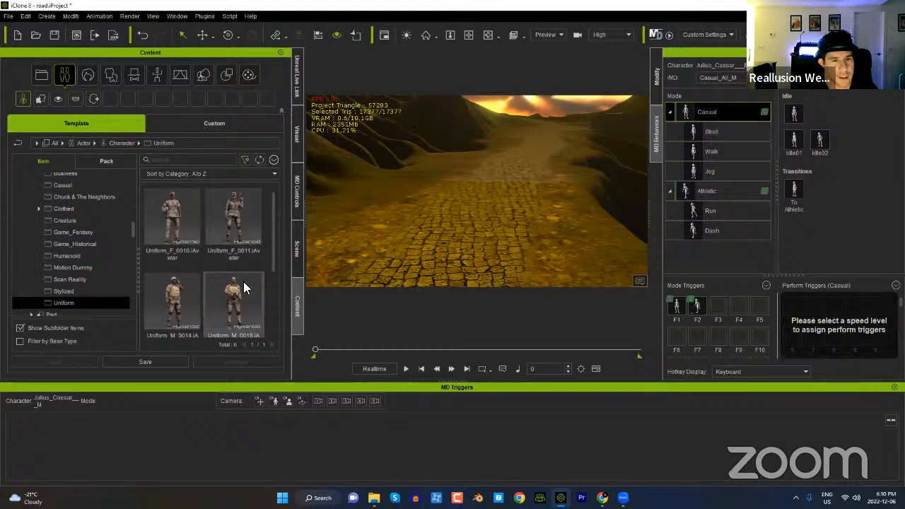
drag(226, 308, 490, 232)
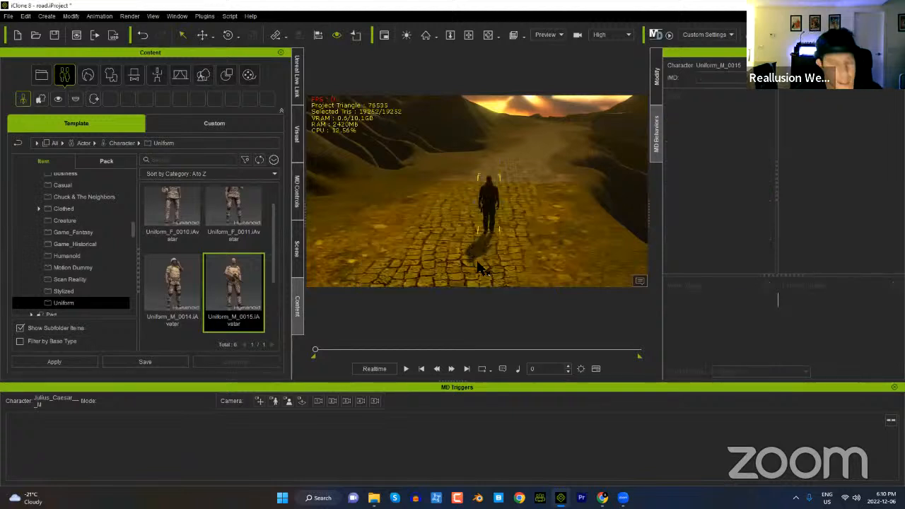
Step: Delete Julius Caesar and both Roman soldiers from the scene
click(298, 249)
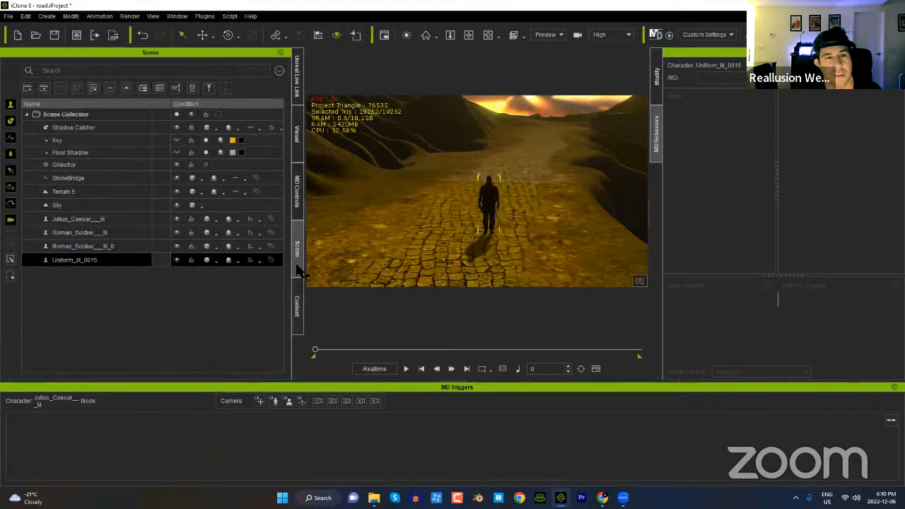
ctrl+click(85, 246)
shift+click(83, 220)
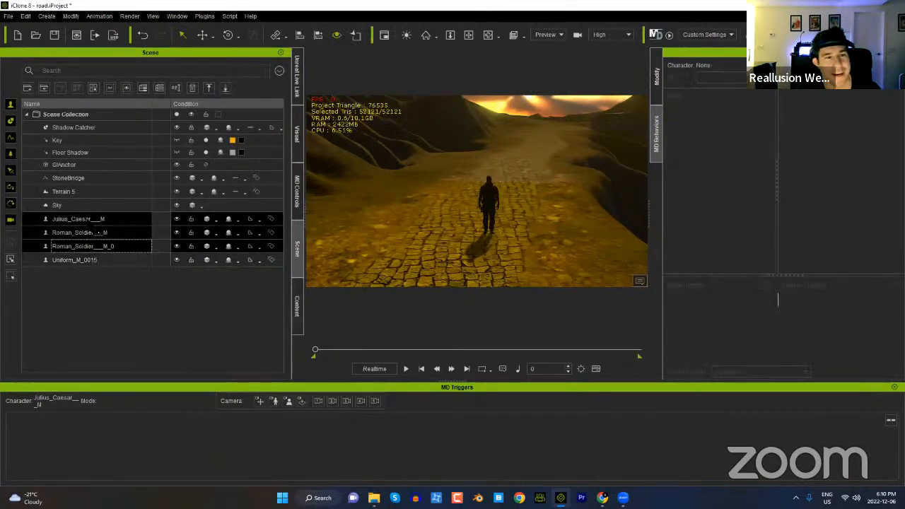
key(Delete)
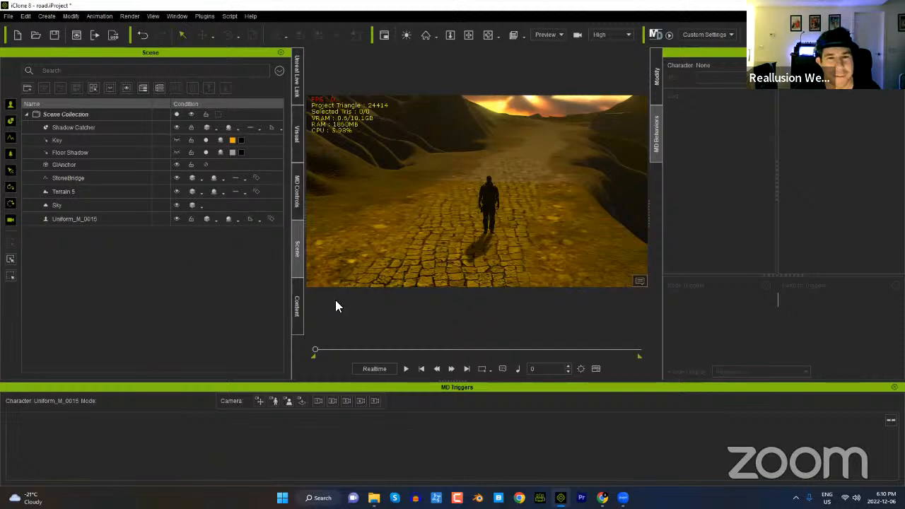
Step: Rotate the uniformed soldier to face along the stone road
click(297, 310)
click(495, 212)
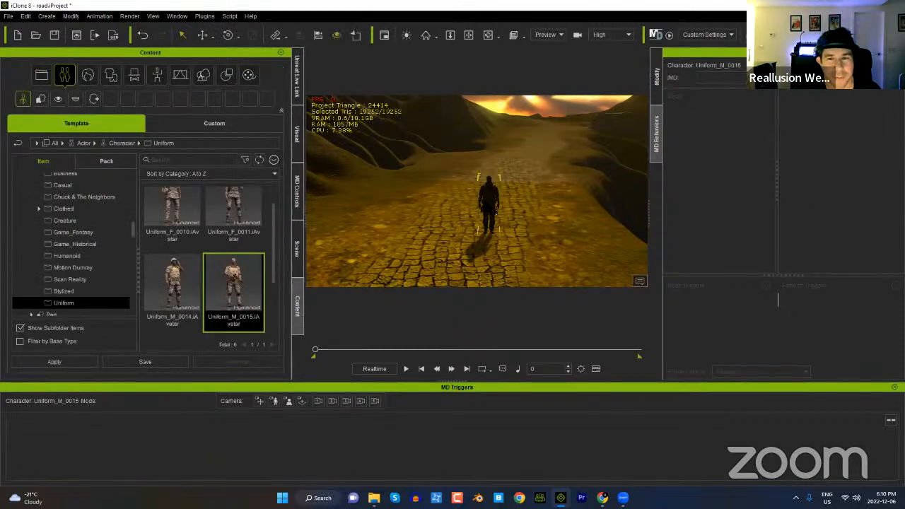
right_drag(437, 198, 597, 223)
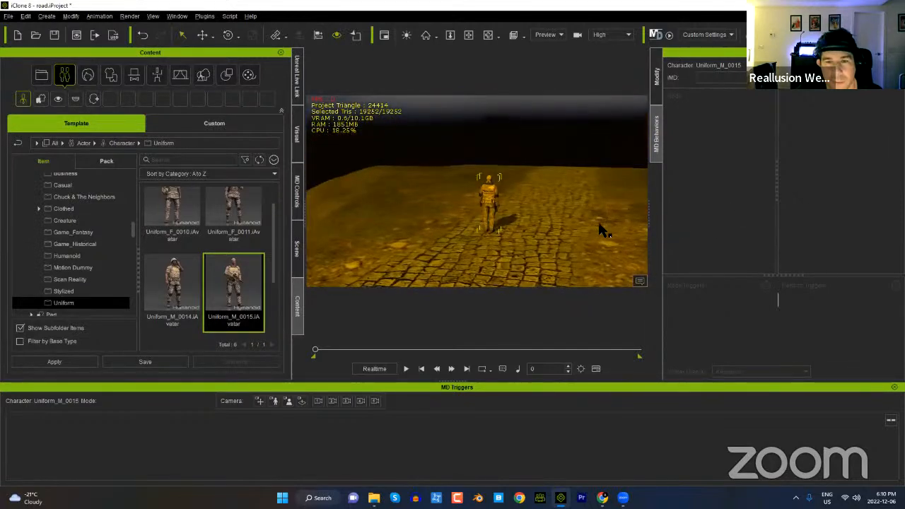
drag(507, 240, 587, 225)
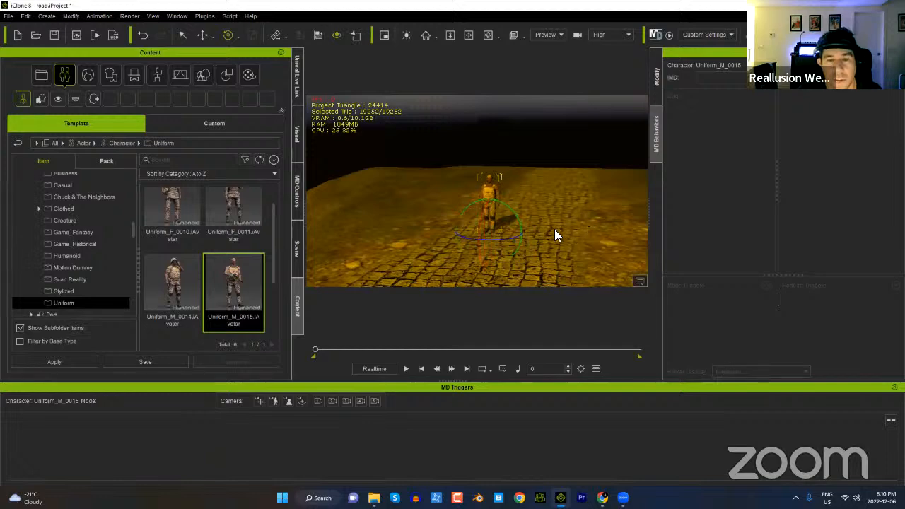
mouse_move(528, 243)
middle_down()
mouse_move(516, 212)
mouse_move(542, 241)
middle_up()
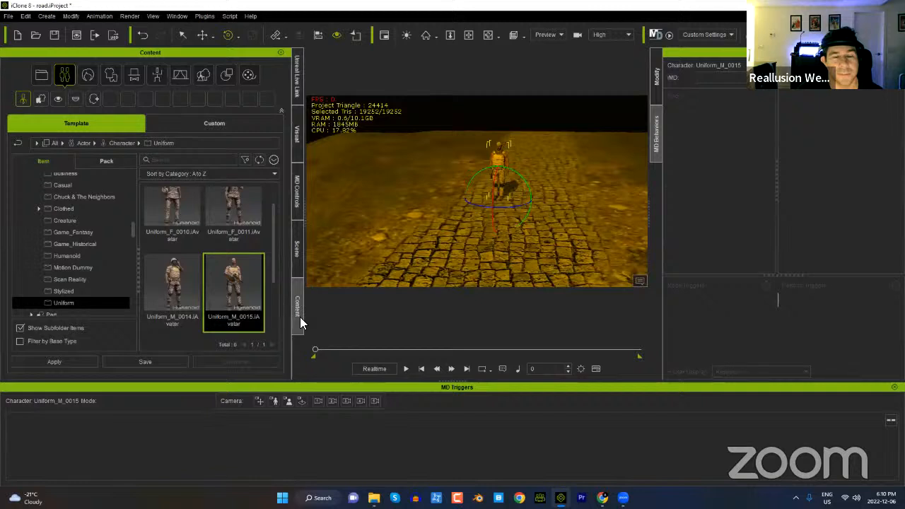
Step: Apply the Casual_All_M behavior from the Male Motion Director animation content to the uniformed soldier
click(155, 82)
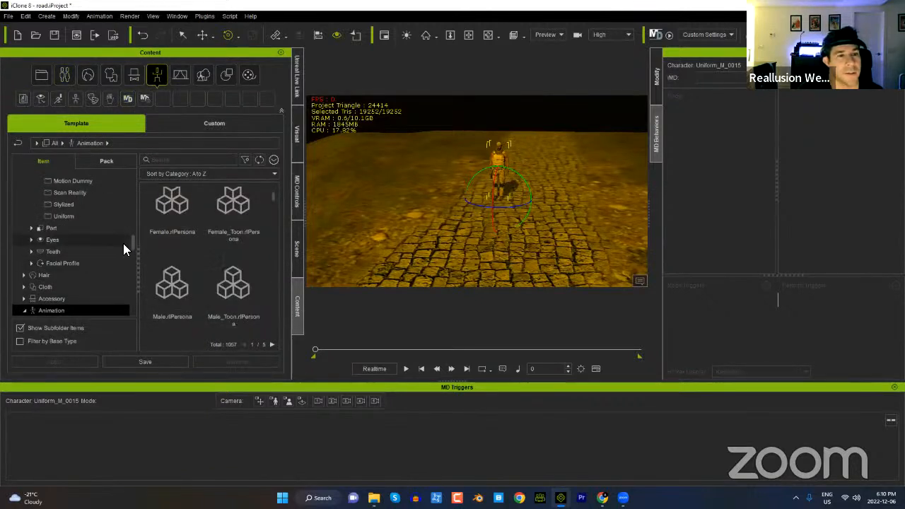
click(26, 312)
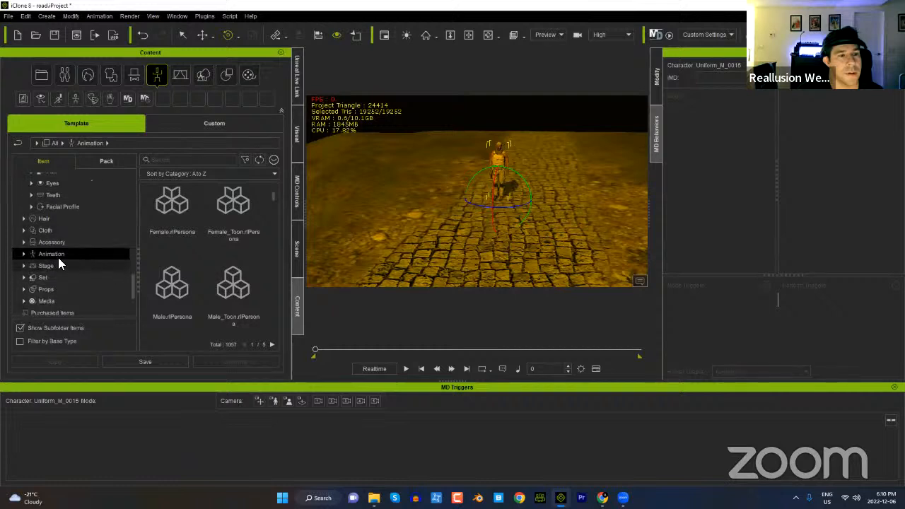
scroll(113, 248, down, 3)
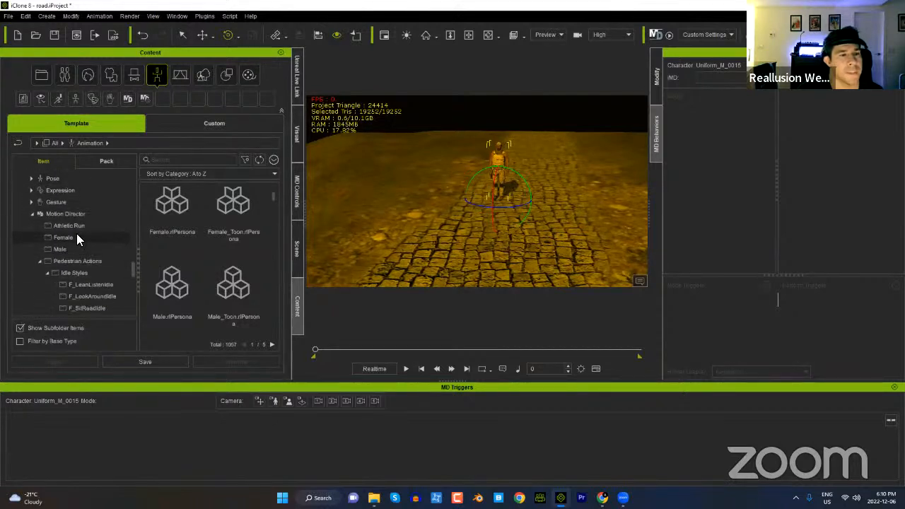
click(57, 249)
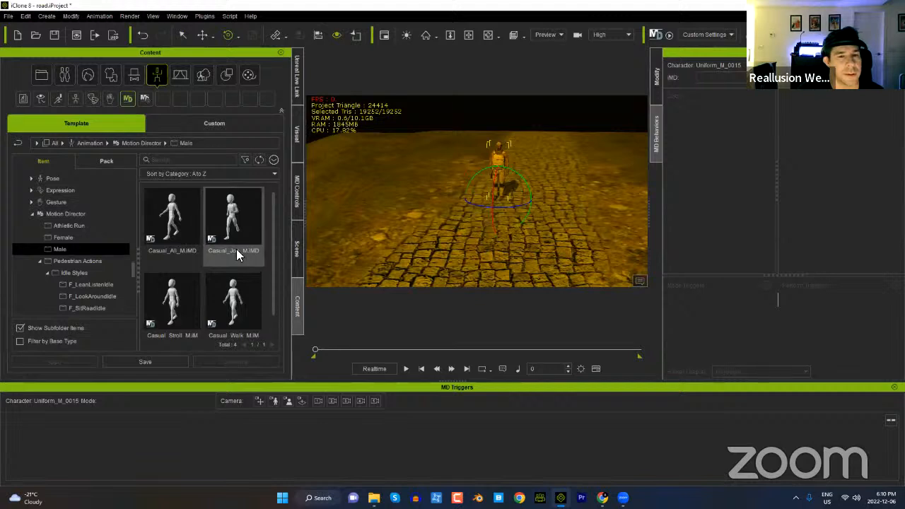
double_click(180, 227)
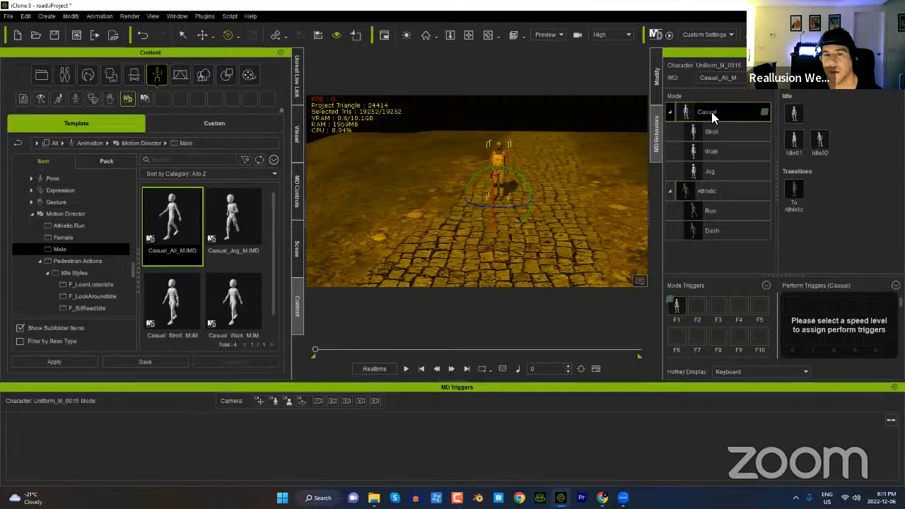
Step: Record a free-camera Motion Director take of the soldier moving down the stone road to a foreground waypoint, switching between walk and jog speeds
alt+middle_drag(531, 271, 563, 211)
alt+right_drag(563, 211, 558, 286)
alt+drag(566, 157, 566, 172)
alt+right_drag(566, 172, 549, 226)
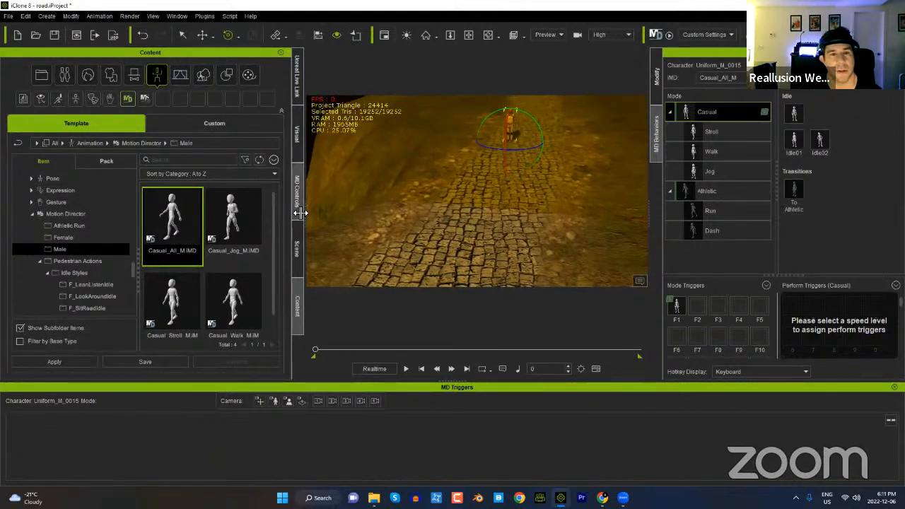
click(297, 191)
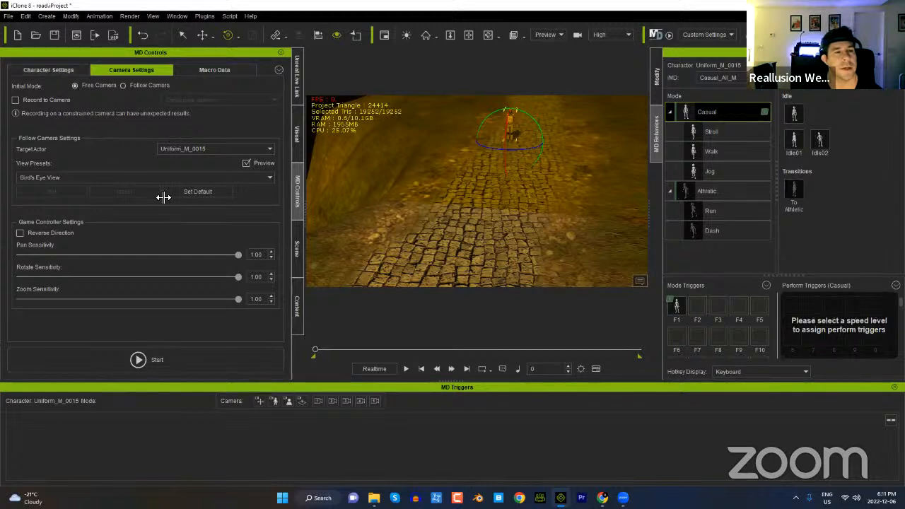
click(59, 73)
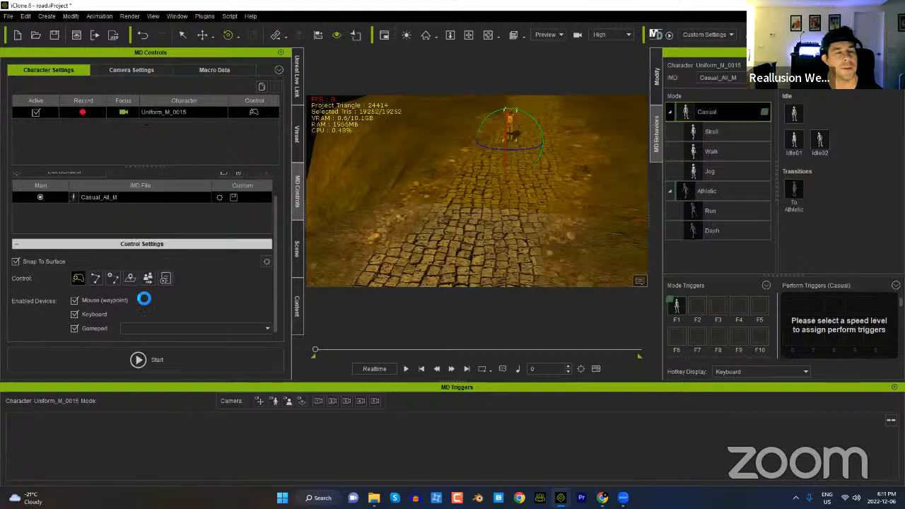
click(158, 360)
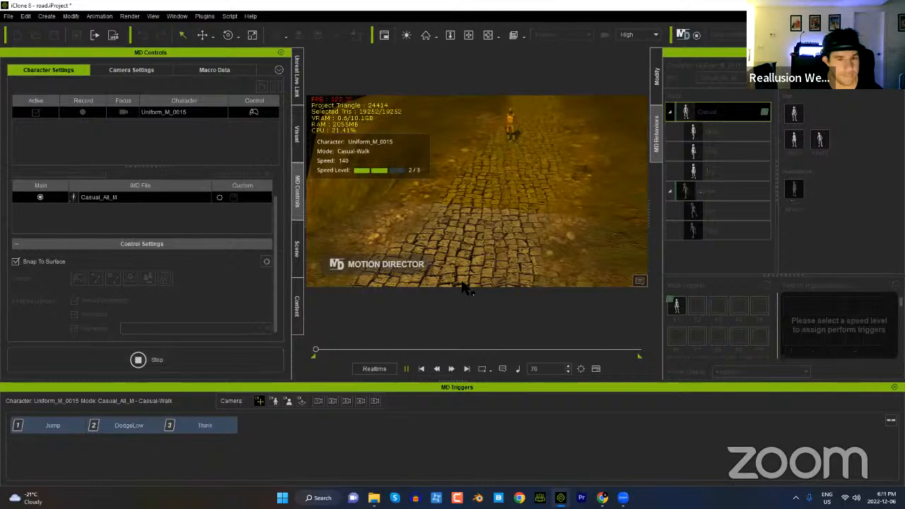
scroll(425, 220, up, 1)
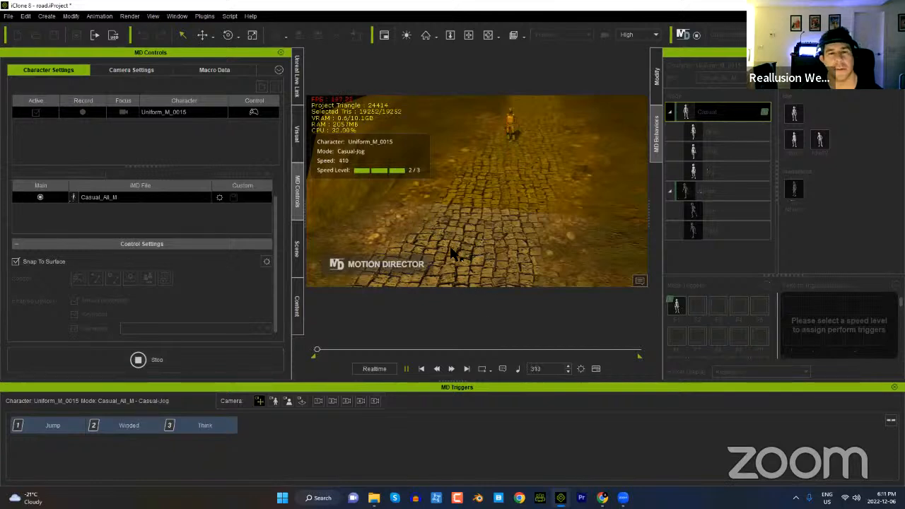
scroll(447, 256, down, 1)
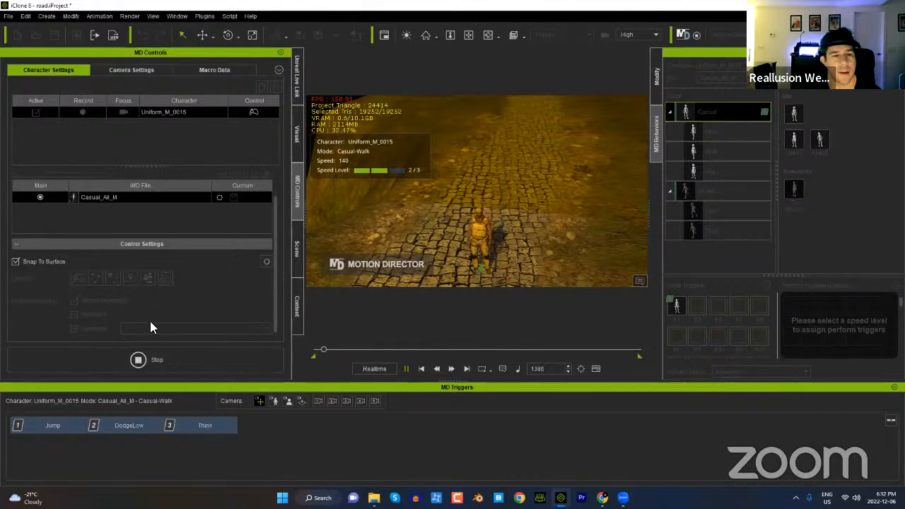
click(141, 360)
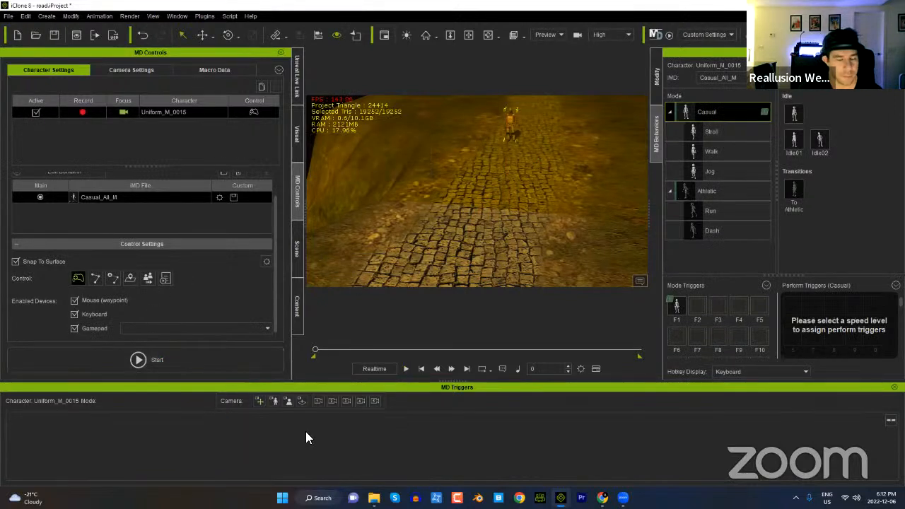
Step: Replace the MD Triggers display with the Timeline and scrub through the soldier's recorded MotionDirector clip
click(895, 387)
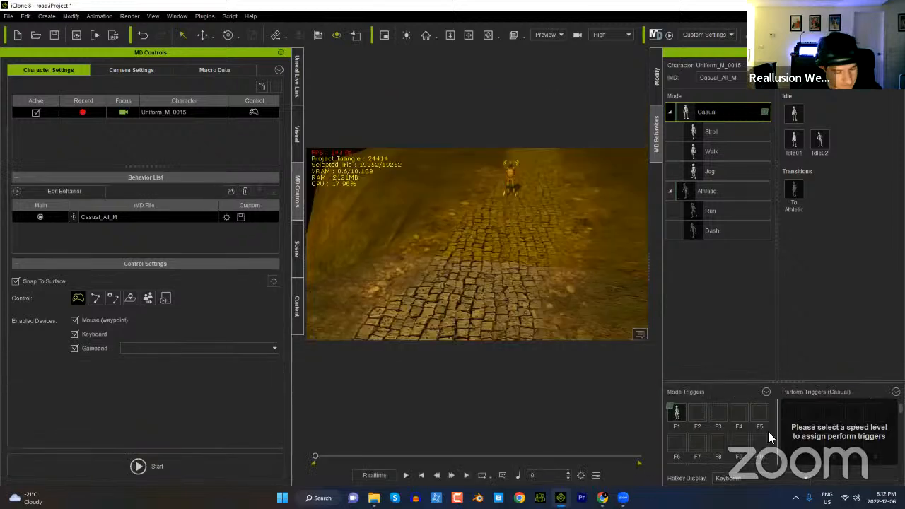
key(F3)
scroll(186, 456, down, 1)
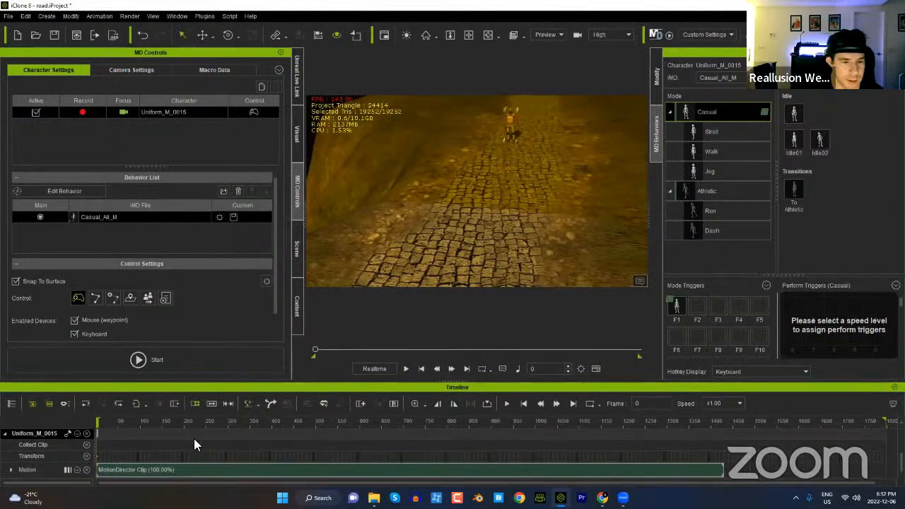
click(147, 421)
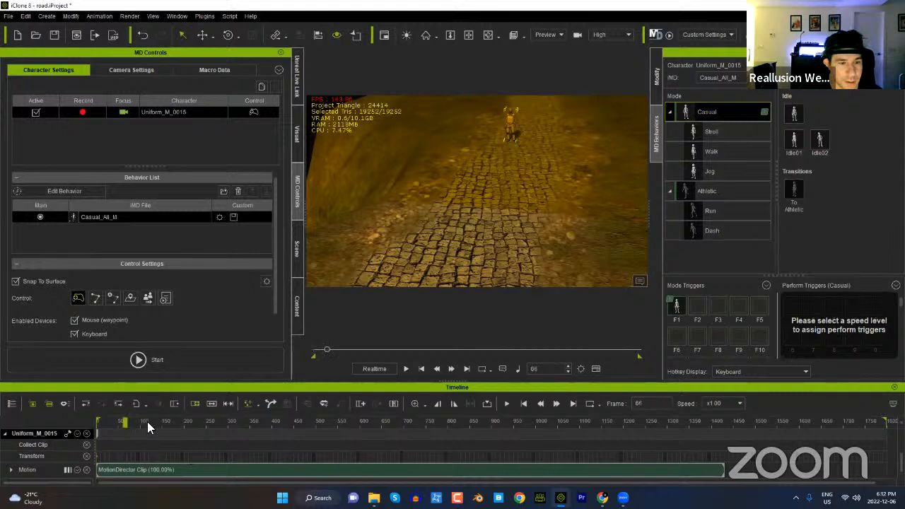
drag(318, 423, 127, 420)
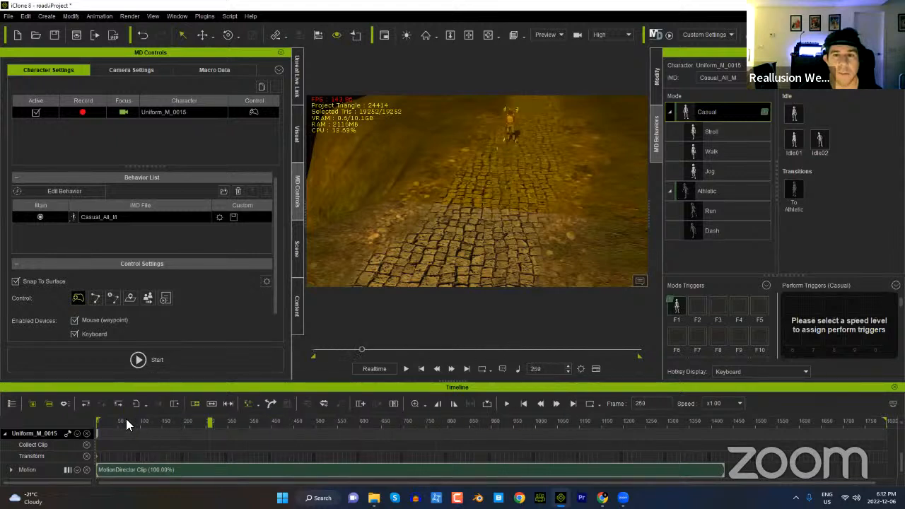
Step: Create a linear camera in the scene
click(47, 16)
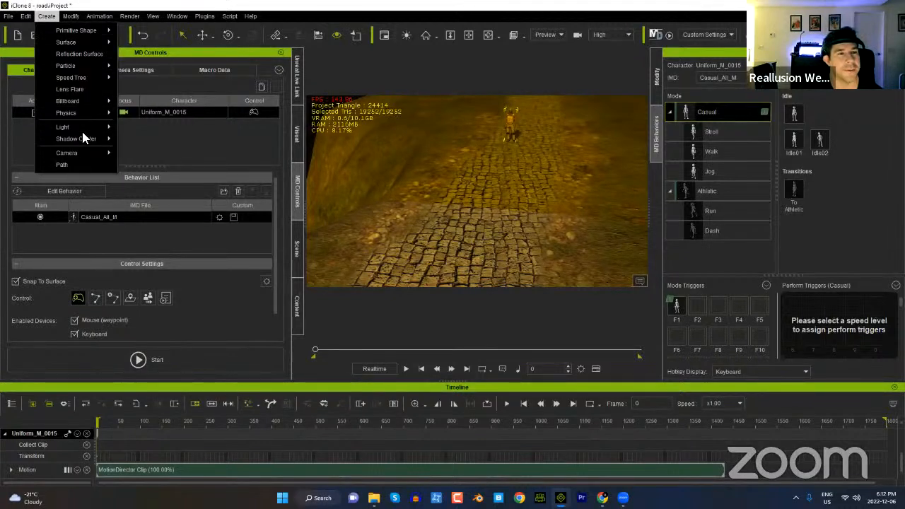
mouse_move(84, 153)
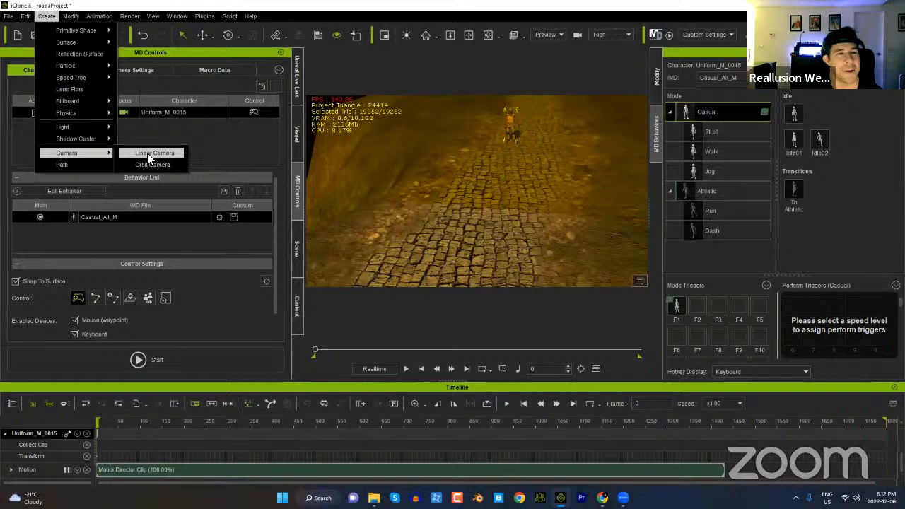
click(147, 153)
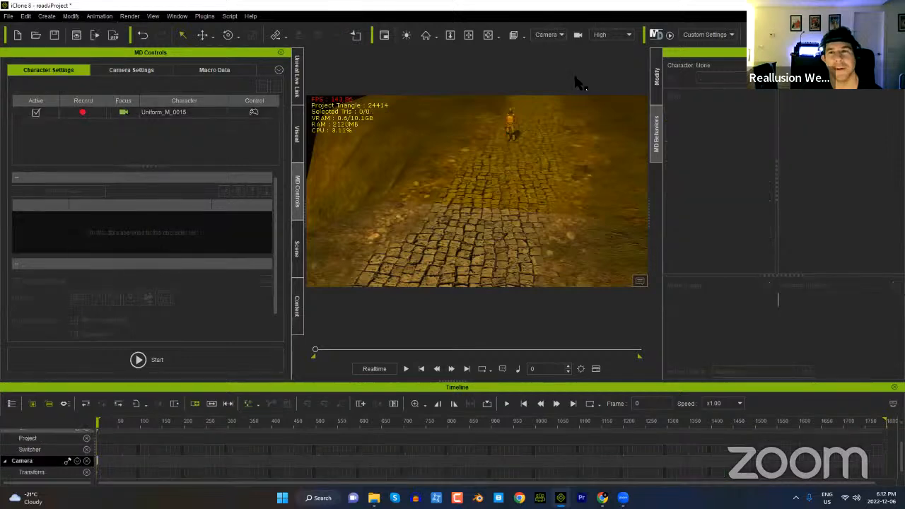
Step: Position the new camera in front of the soldier, framing him from the head to just below the knees
click(511, 121)
middle_drag(517, 142, 493, 239)
right_drag(493, 238, 528, 190)
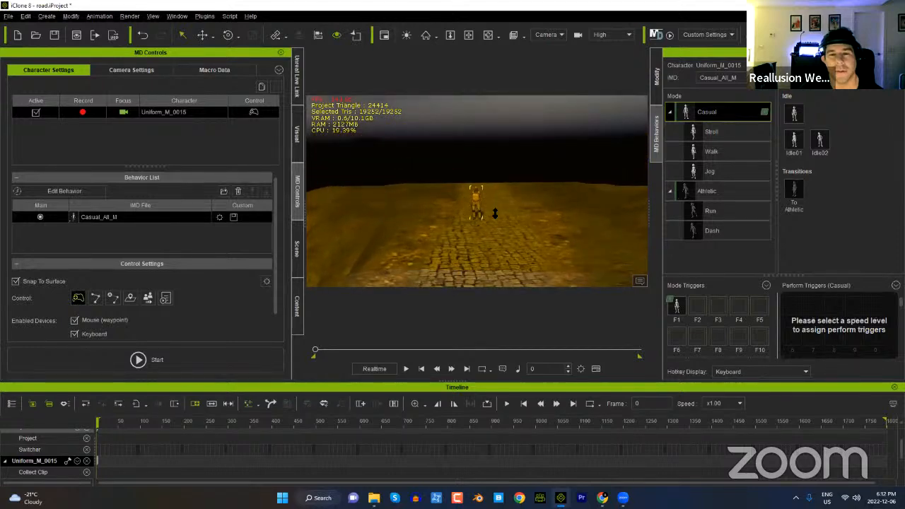
right_drag(494, 232, 467, 92)
scroll(491, 180, up, 3)
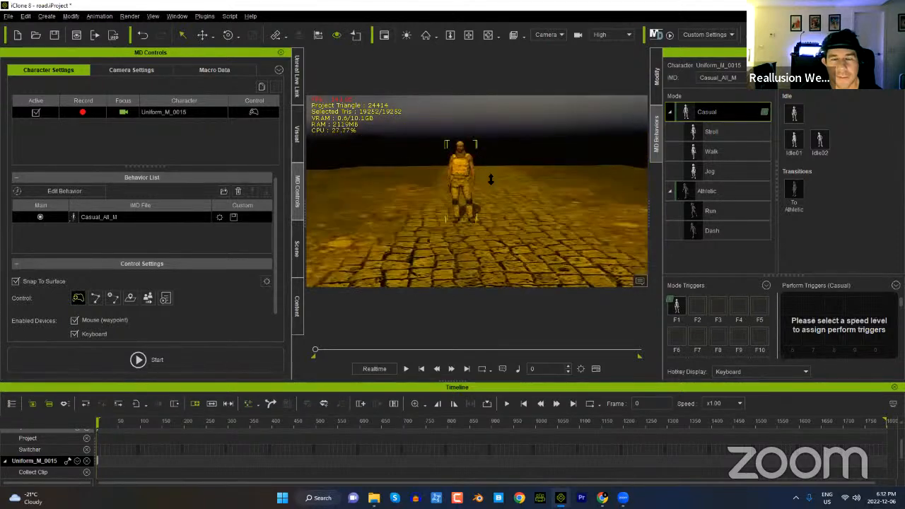
scroll(490, 176, up, 3)
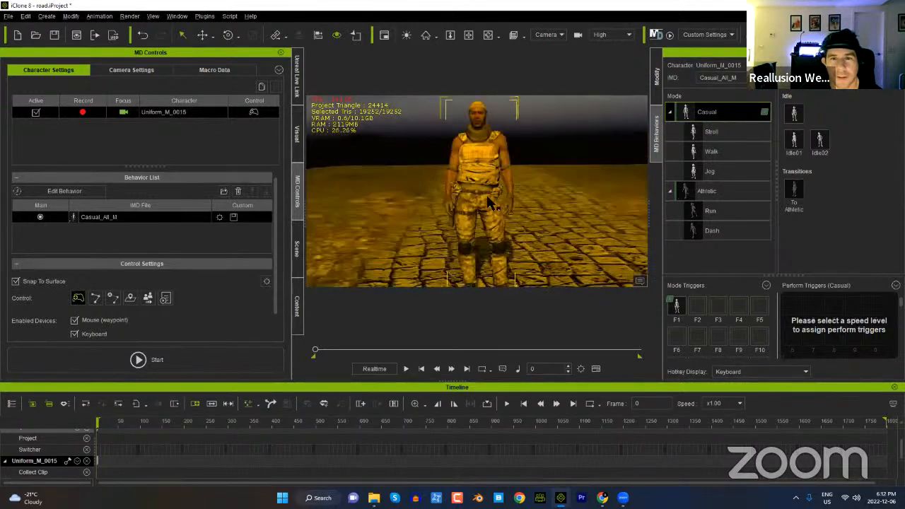
middle_drag(487, 199, 484, 189)
right_drag(487, 204, 480, 195)
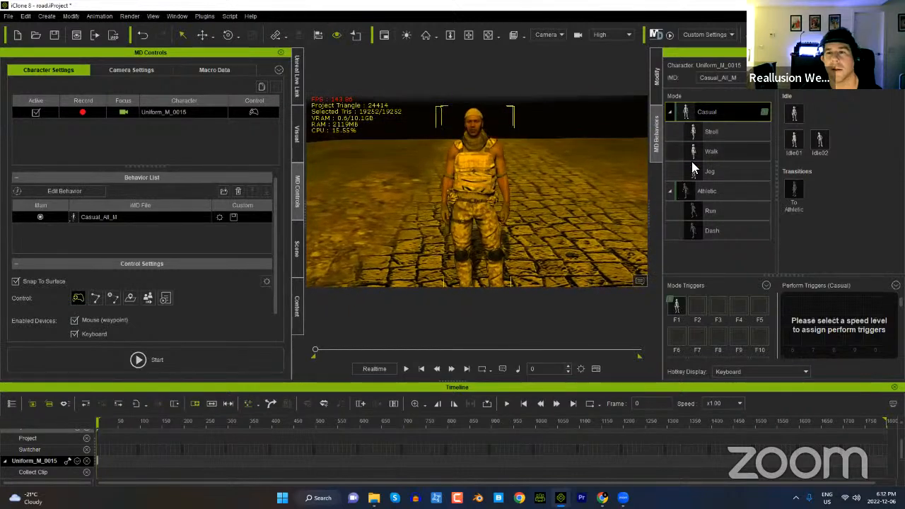
Step: Select the linear camera in the scene list and bring up its Linkage and Look at settings
click(659, 88)
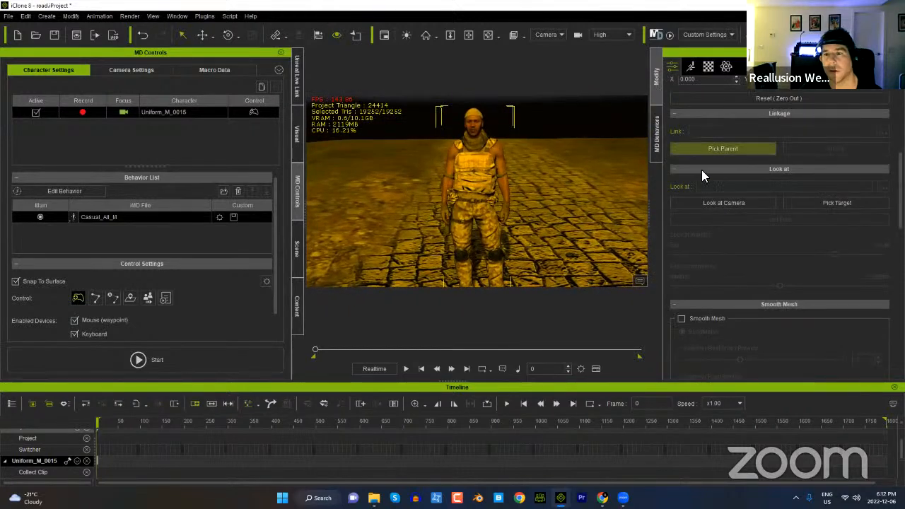
click(298, 249)
click(65, 235)
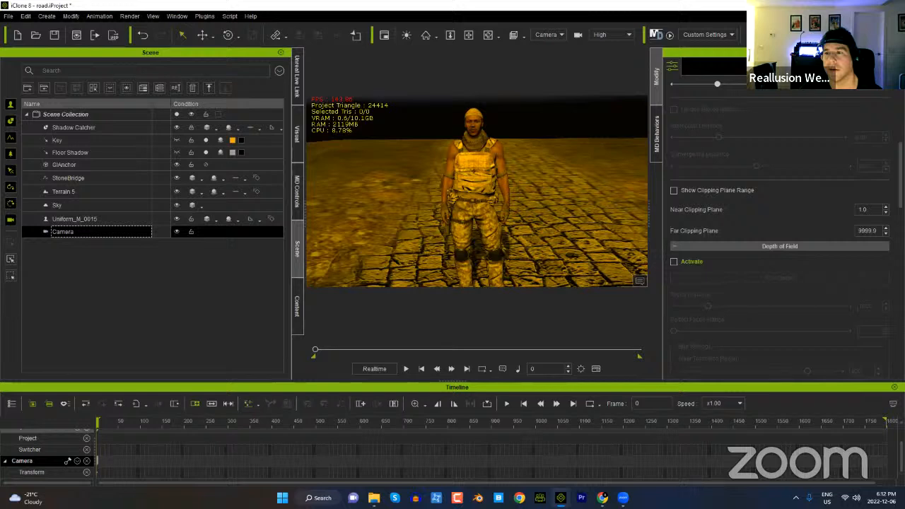
scroll(722, 283, down, 5)
scroll(893, 339, down, 5)
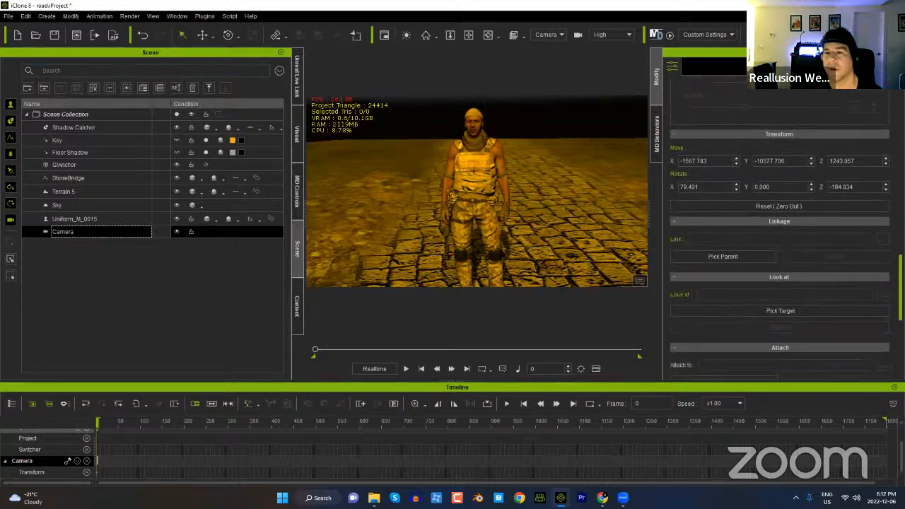
scroll(893, 338, down, 1)
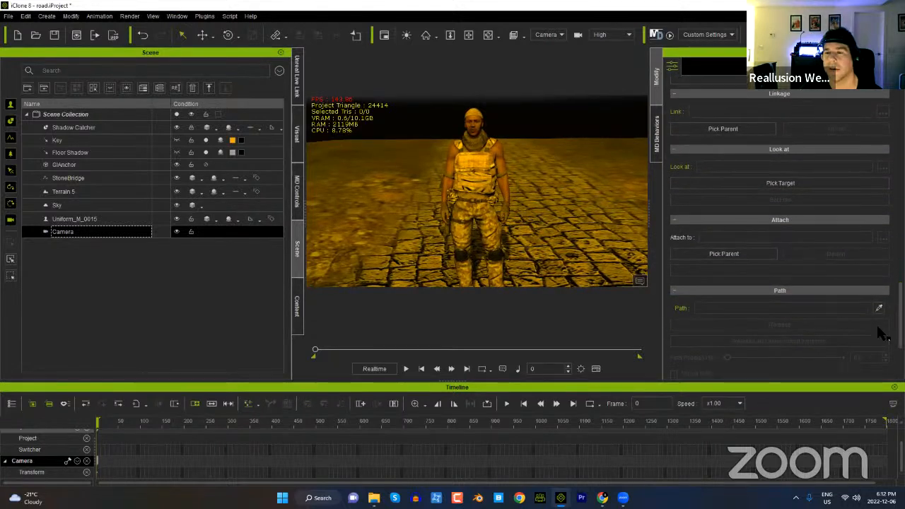
Step: Try the Look at constraint with the soldier's CC_Base_Head as the camera's target and set it free again
click(774, 186)
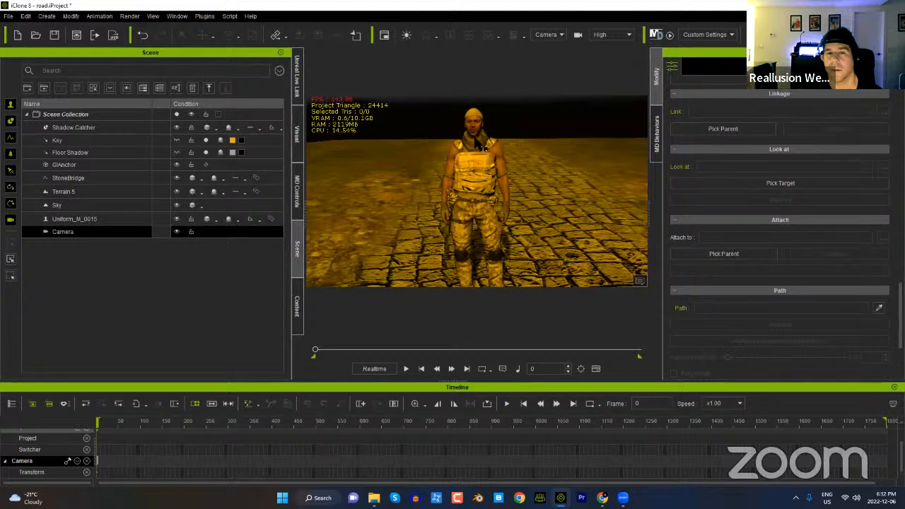
click(481, 137)
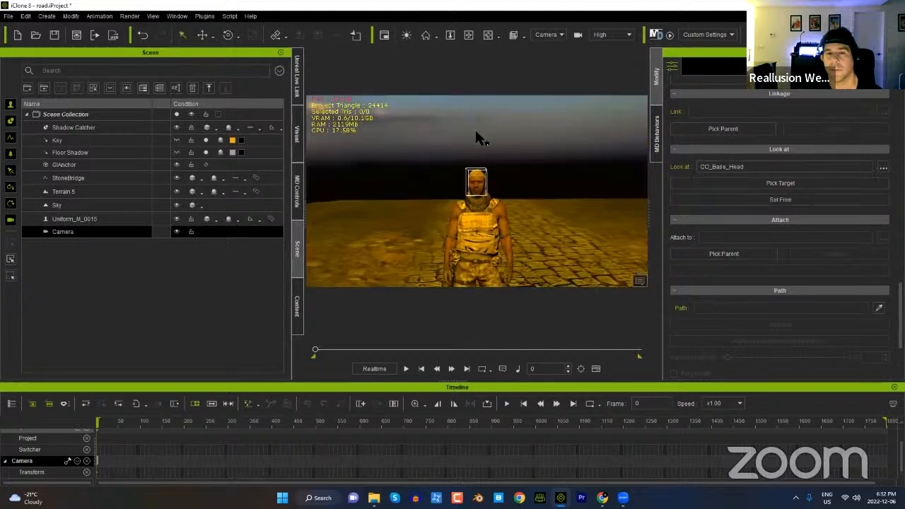
click(821, 201)
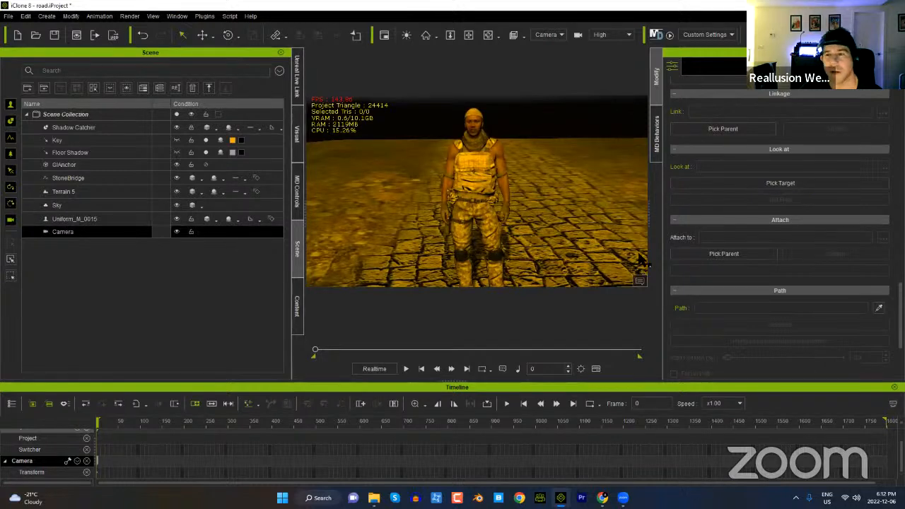
Step: Link the camera to the soldier's CC_Base_Waist and scrub the playhead to test the link
click(714, 129)
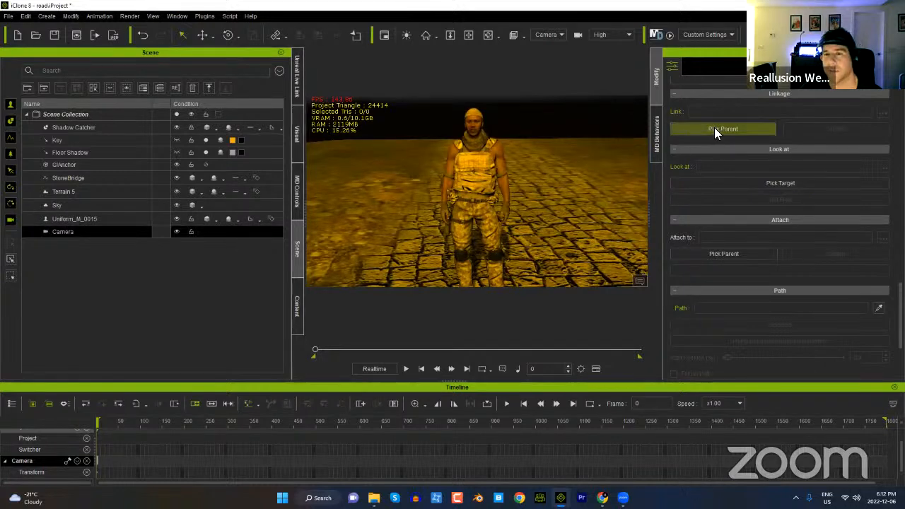
click(478, 195)
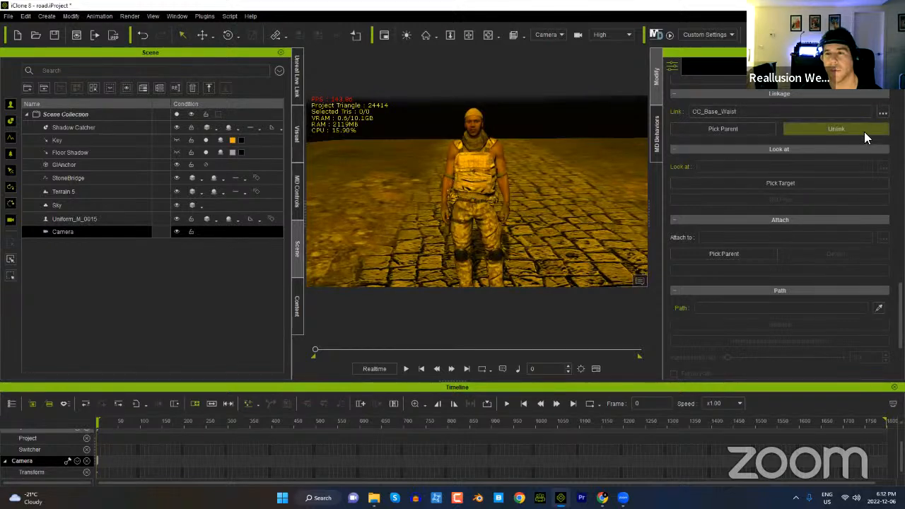
drag(320, 351, 278, 354)
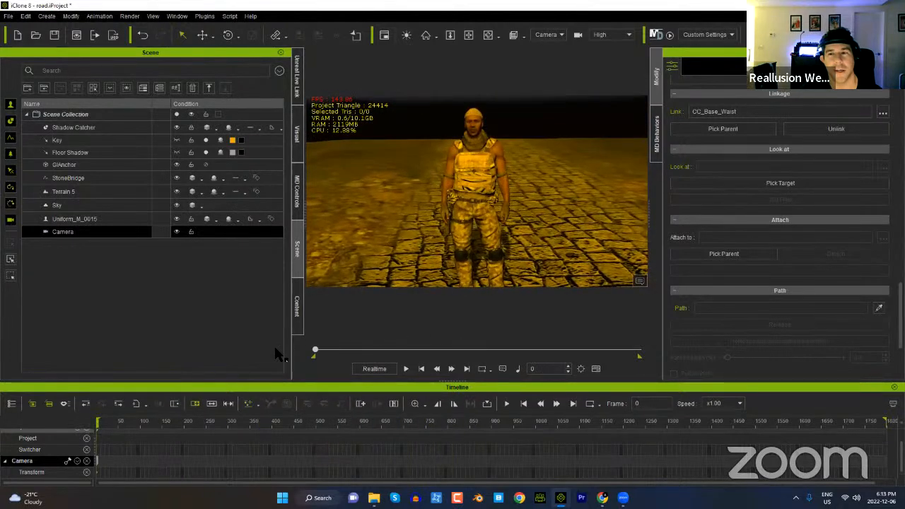
Step: Relink the camera to the soldier's RL_BoneRoot sub-node with alignment None and scrub the playhead to test it
click(882, 114)
drag(548, 255, 564, 196)
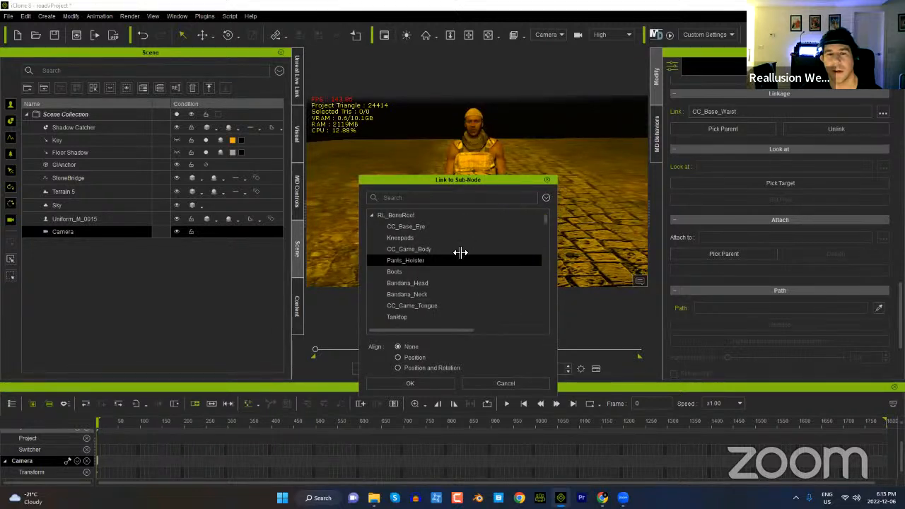
click(411, 215)
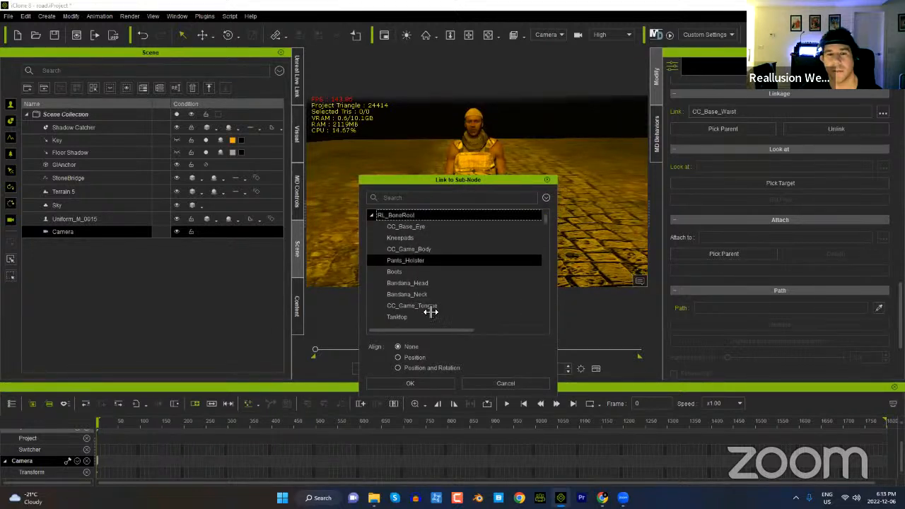
click(412, 383)
mouse_move(319, 352)
mouse_down()
mouse_move(525, 349)
mouse_move(305, 359)
mouse_up()
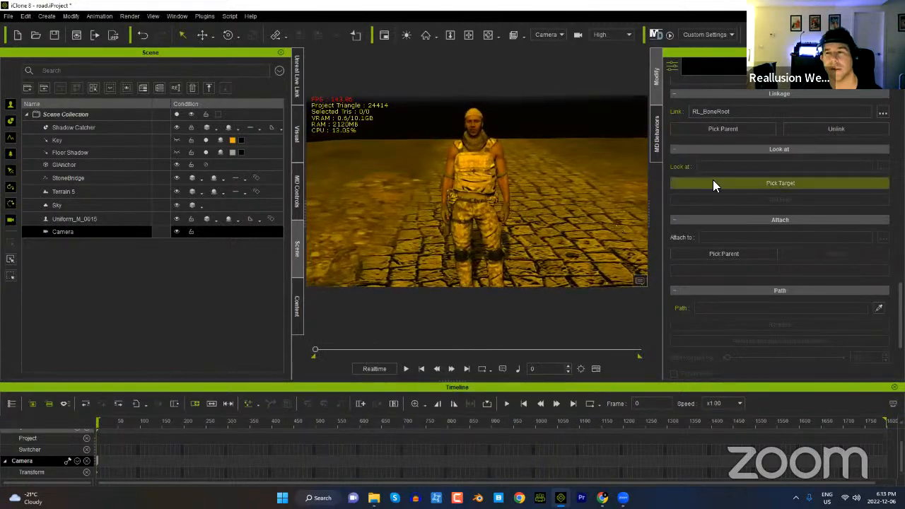
Step: Try the soldier's CC_Base_Hip sub-node as the camera's link parent with alignment None, and unlink the camera again
click(883, 114)
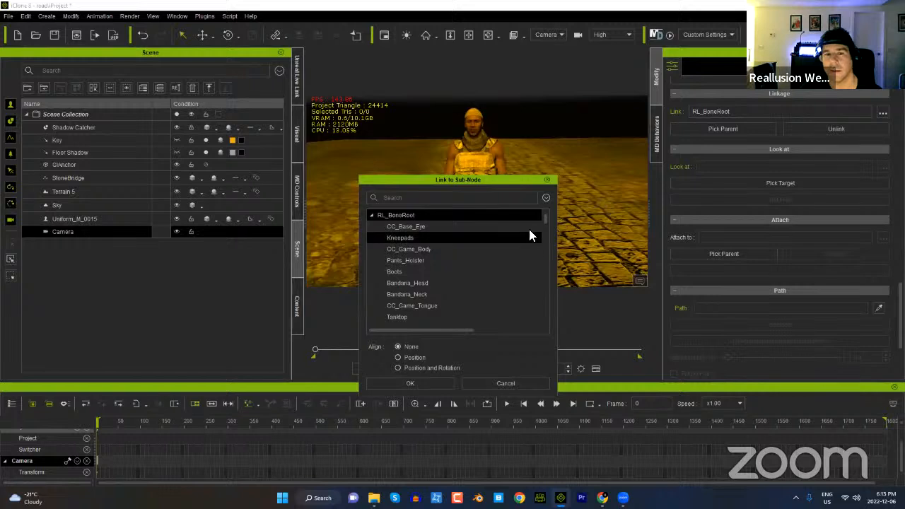
drag(545, 218, 550, 231)
click(467, 249)
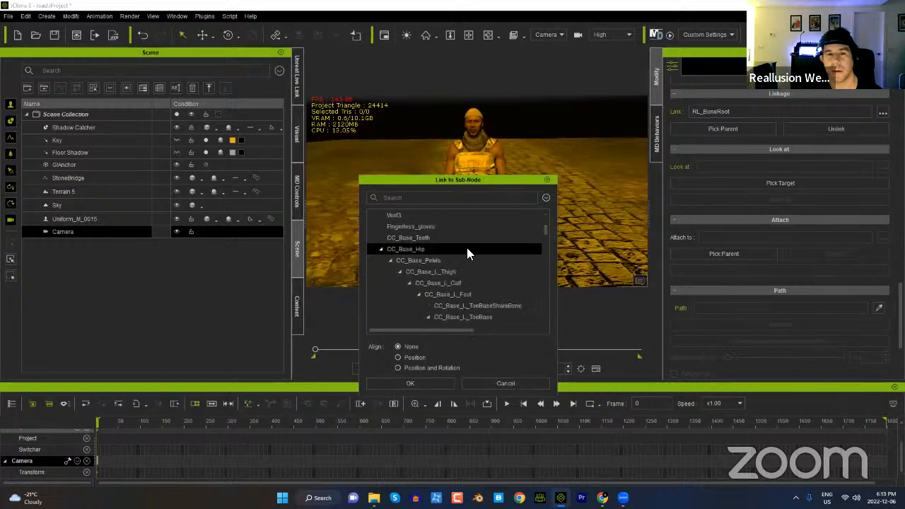
click(417, 381)
drag(317, 351, 275, 359)
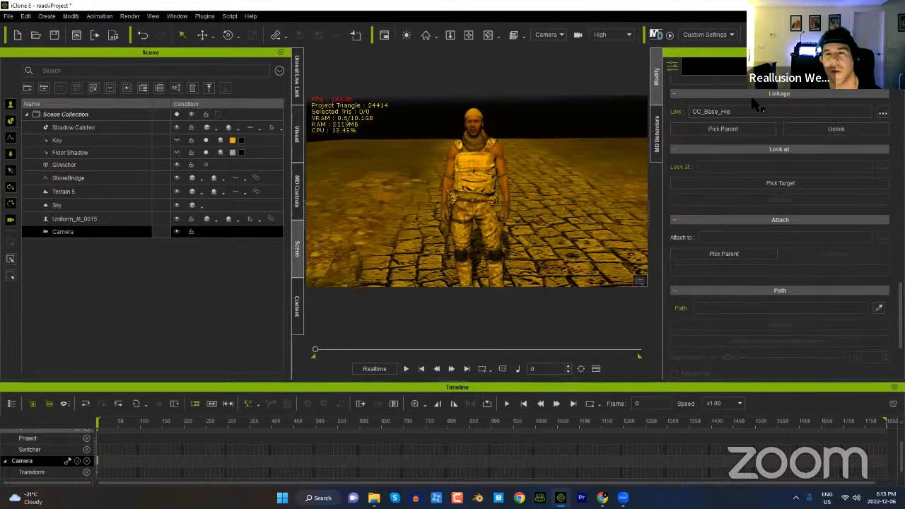
click(857, 127)
Step: Select the soldier, inspect his MotionDirector clip in the timeline and return the playhead to the first frame
middle_drag(459, 198, 480, 209)
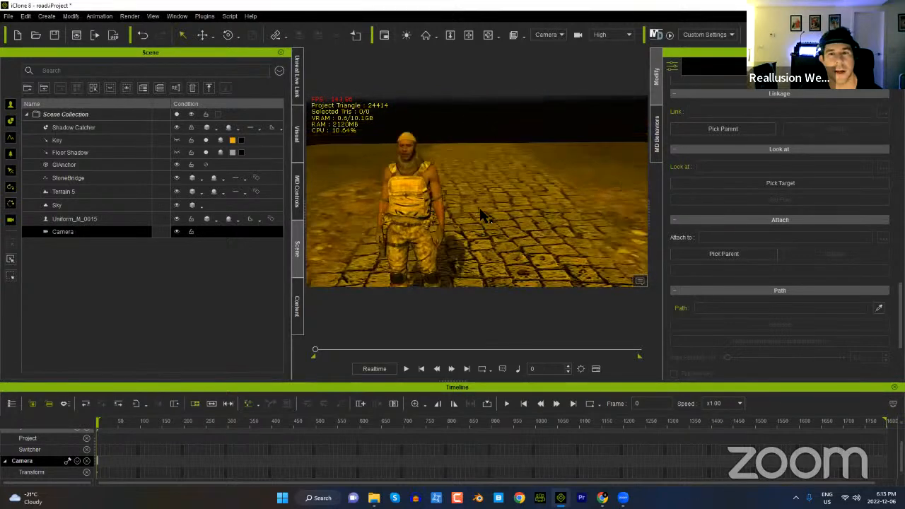
click(422, 194)
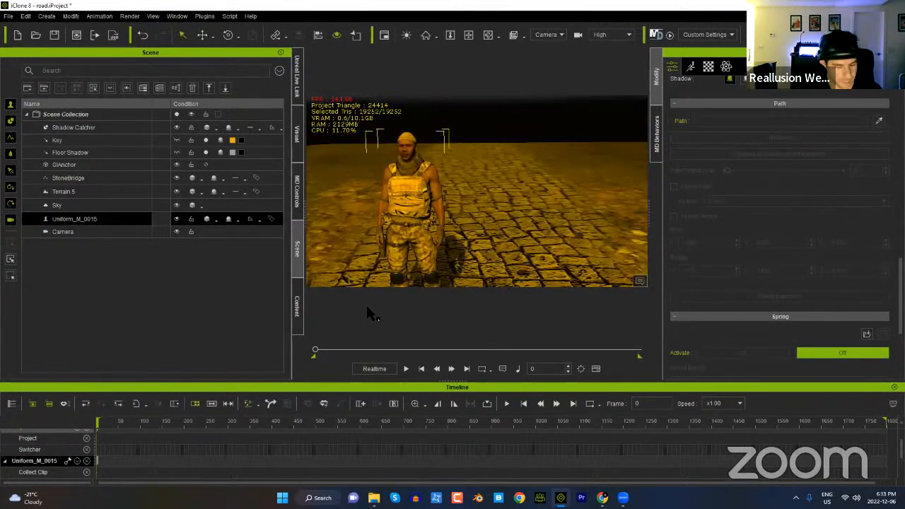
key(F3)
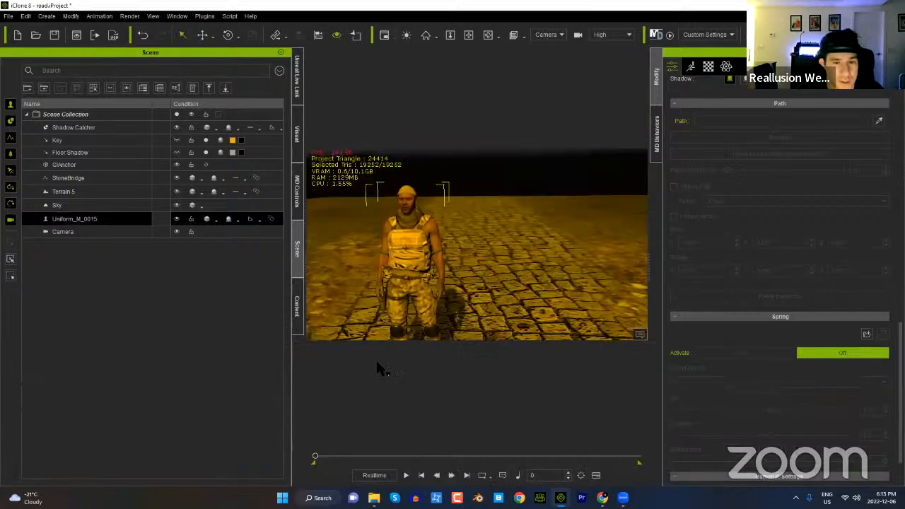
key(F3)
drag(235, 472, 724, 473)
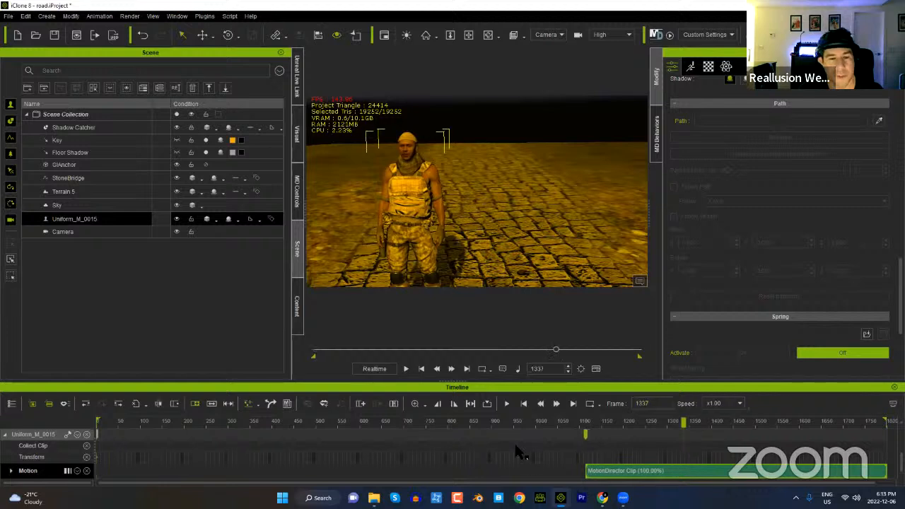
drag(233, 427, 40, 425)
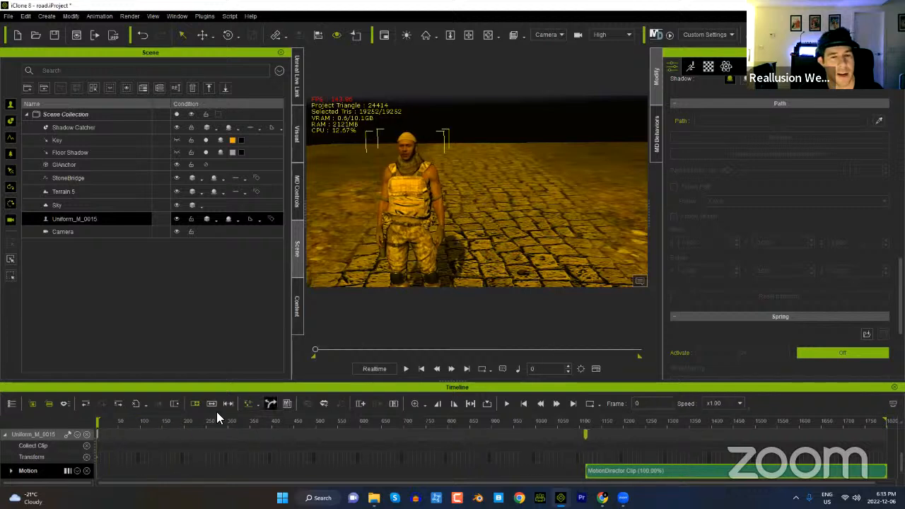
Step: Search the Motion folder of the animation templates for "rifle"
click(297, 315)
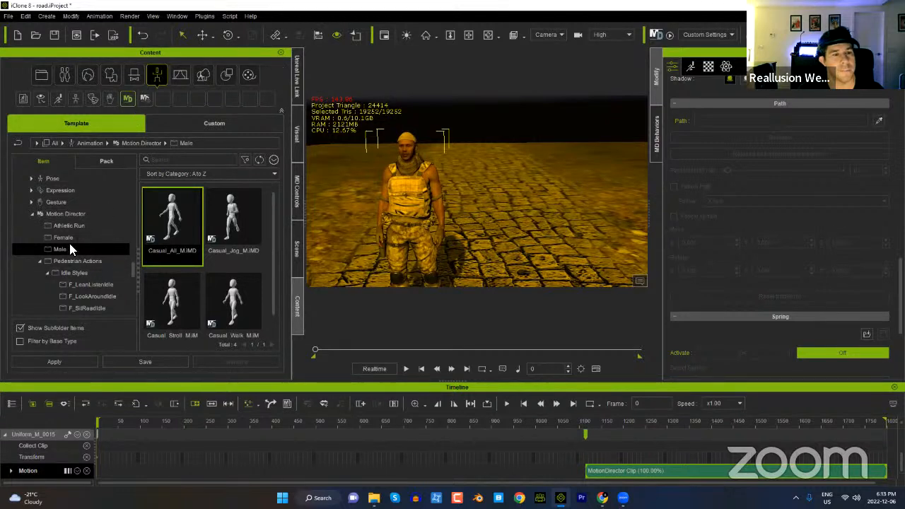
click(32, 214)
scroll(98, 232, up, 1)
scroll(97, 232, up, 2)
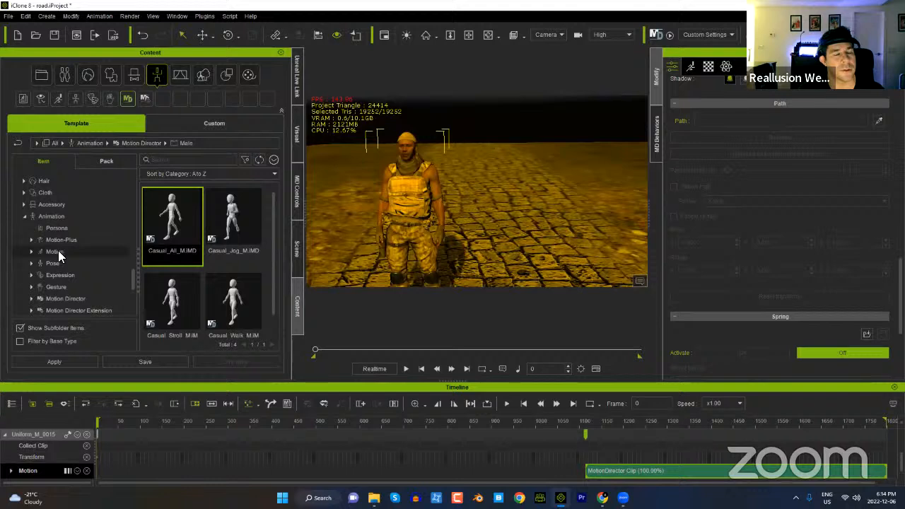
click(56, 251)
click(196, 160)
text(rifle)
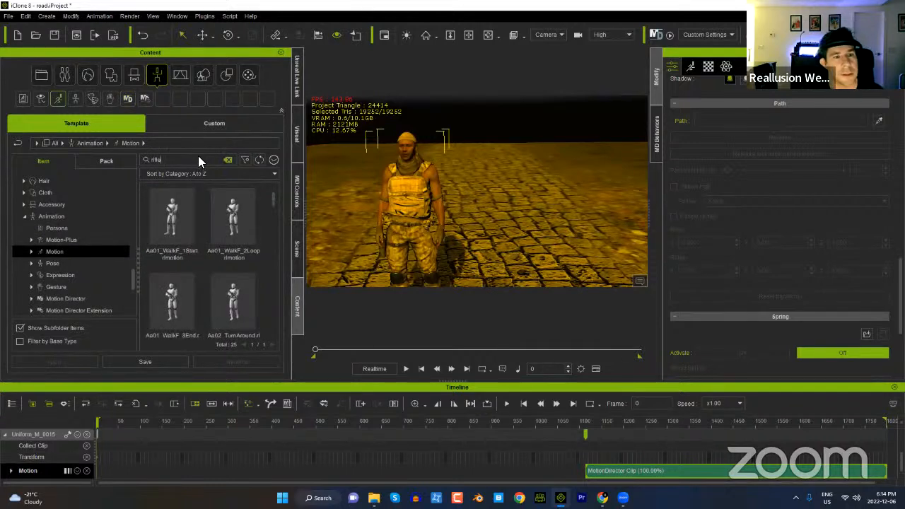
Step: Try the Aa01_WalkF_2Loop and Aa01_WalkF_1Start motions on the soldier at frame 0, and delete the resulting clip
double_click(242, 214)
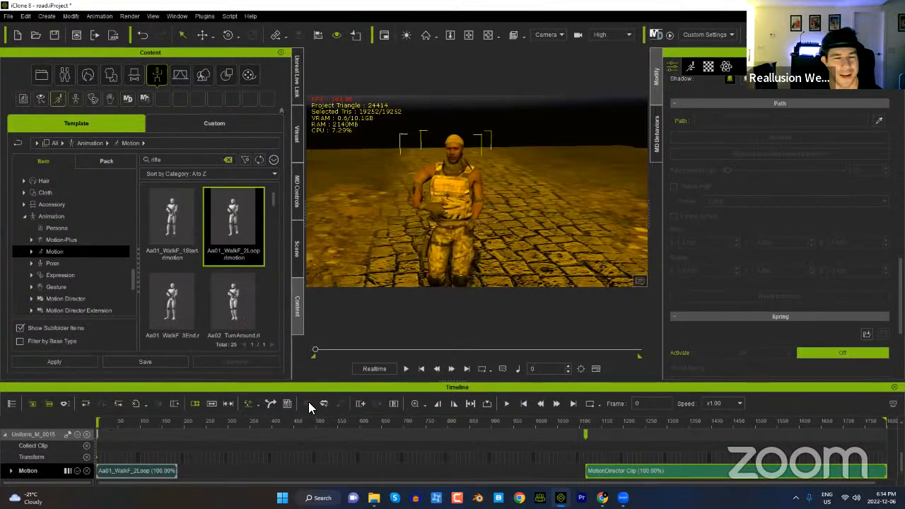
click(604, 472)
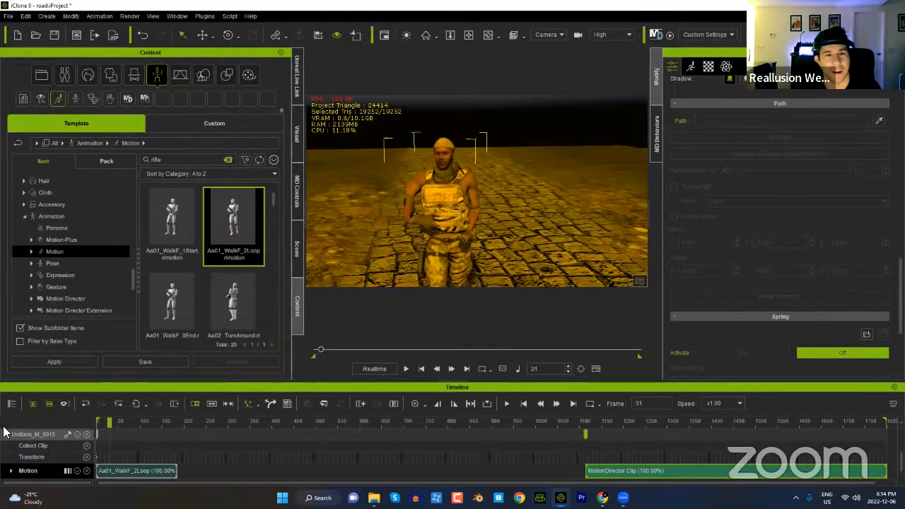
double_click(167, 229)
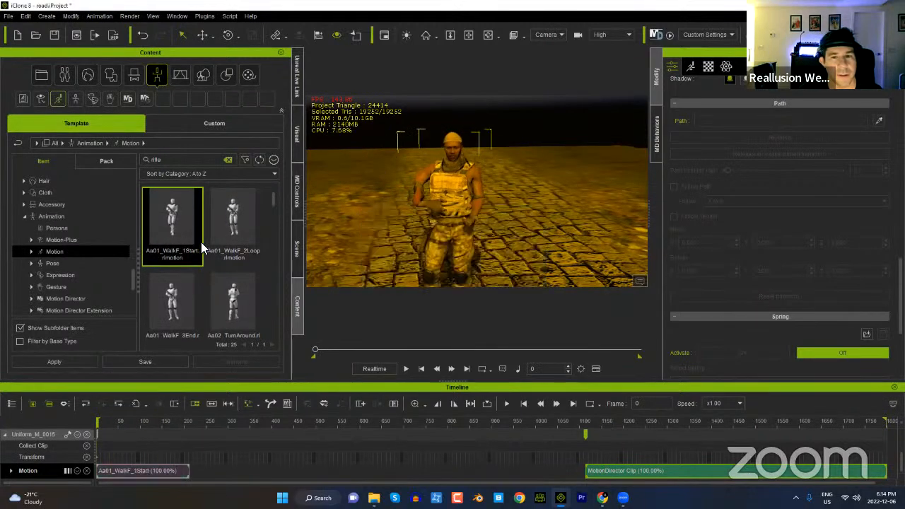
click(148, 472)
right_click(147, 472)
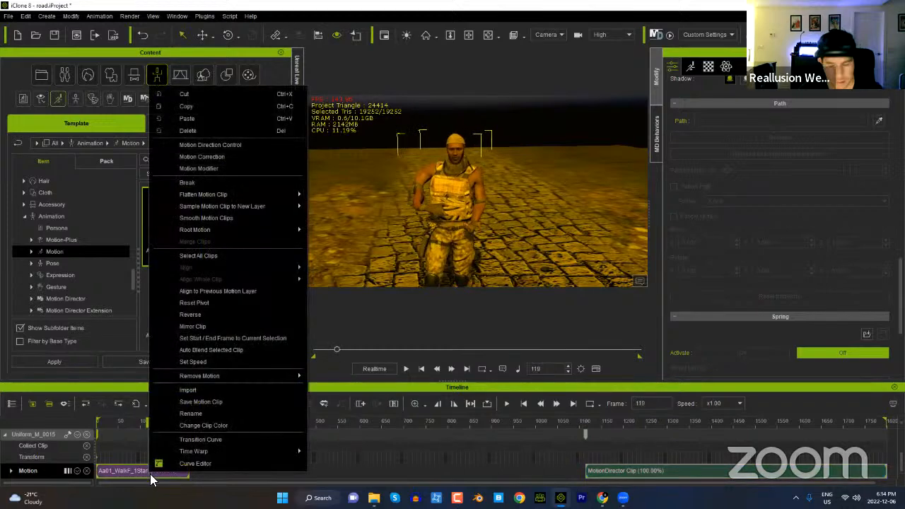
click(128, 469)
key(Delete)
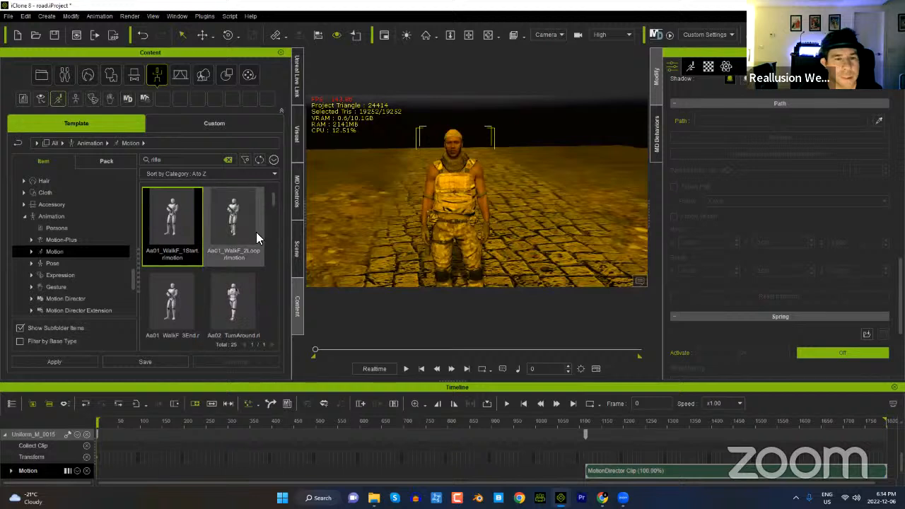
Step: Try the Aa01_WalkF_3End motion on the soldier at frame 0 and delete its clip
double_click(173, 315)
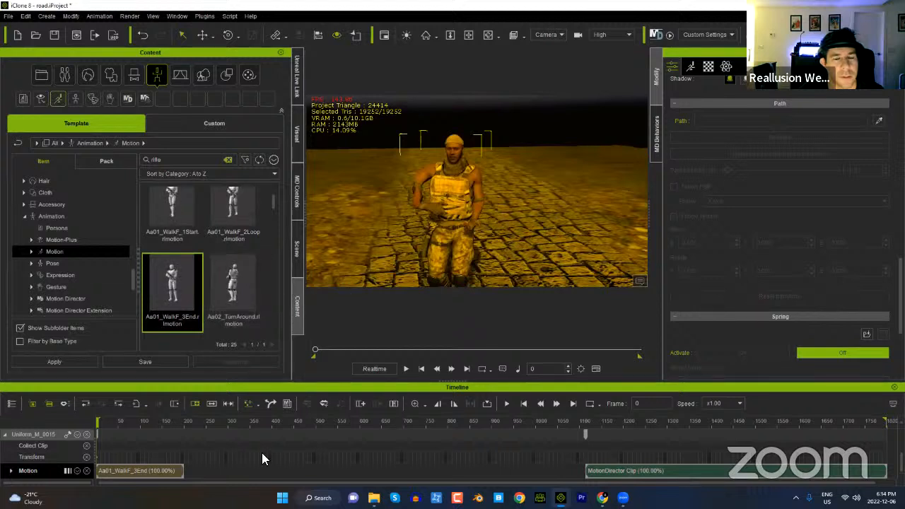
click(138, 474)
key(Delete)
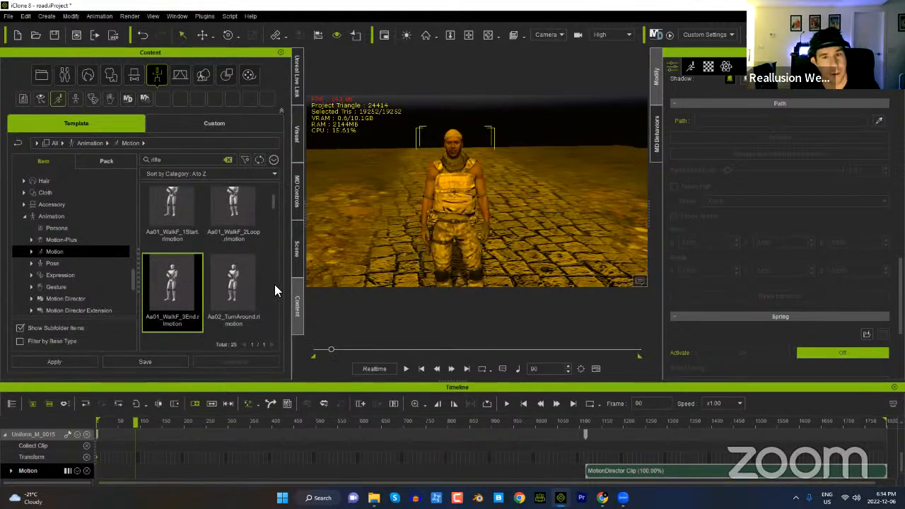
Step: Add the Uniform_F_0011 character from the Uniform folder to the road beside the soldier and rotate her to face the camera
click(65, 75)
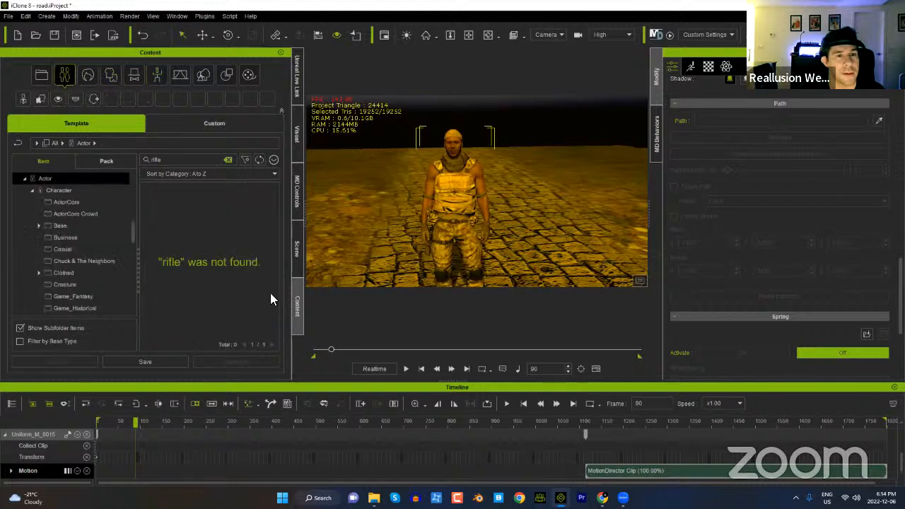
click(228, 160)
scroll(82, 301, down, 2)
scroll(85, 303, down, 1)
click(74, 272)
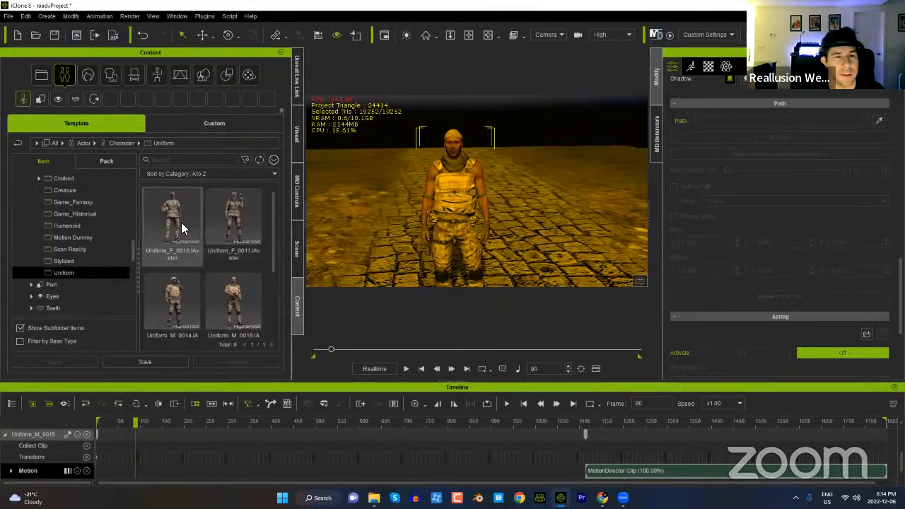
drag(227, 212, 528, 266)
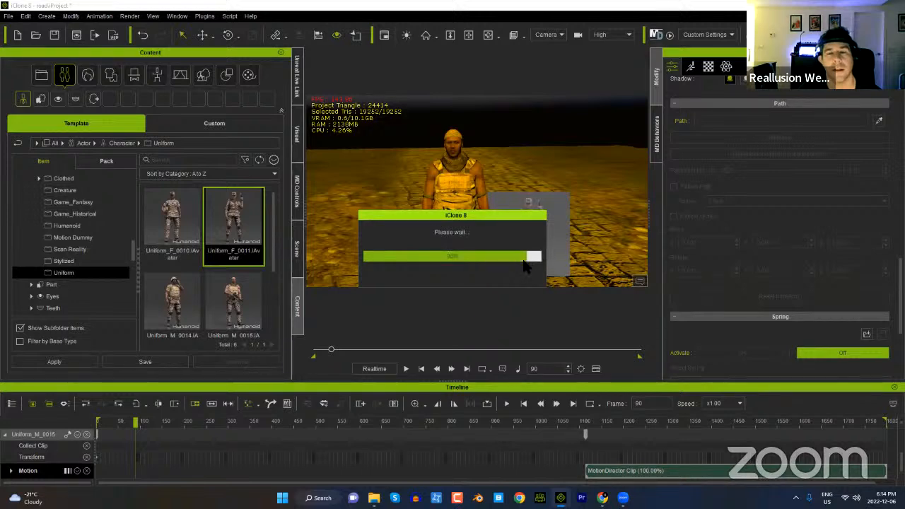
middle_drag(548, 272, 464, 241)
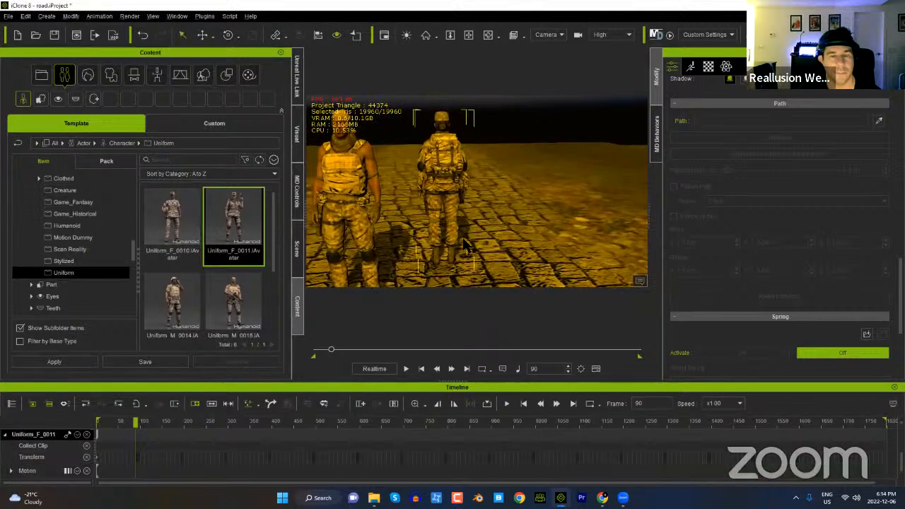
drag(457, 274, 540, 256)
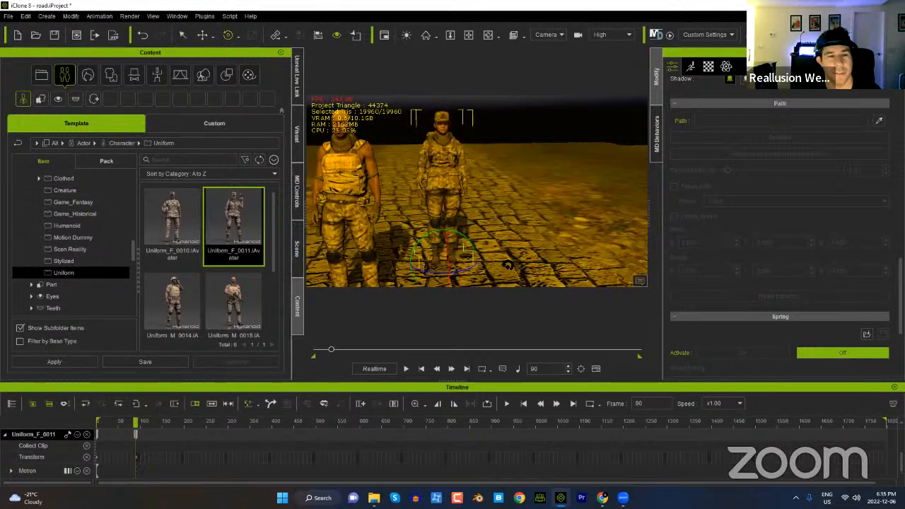
Step: Search the animation templates for "rifle" and apply the Aa01_WalkF_2Loop motion to the new female soldier at frame 90
click(157, 74)
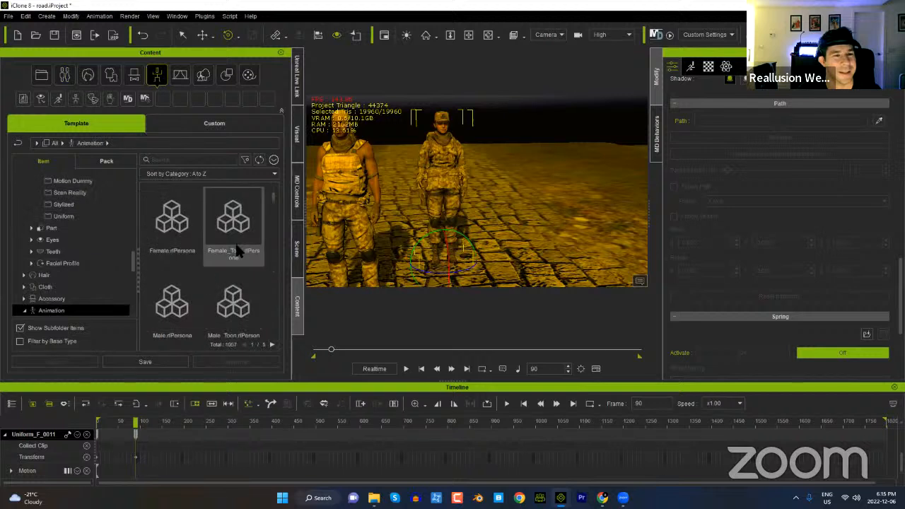
click(24, 311)
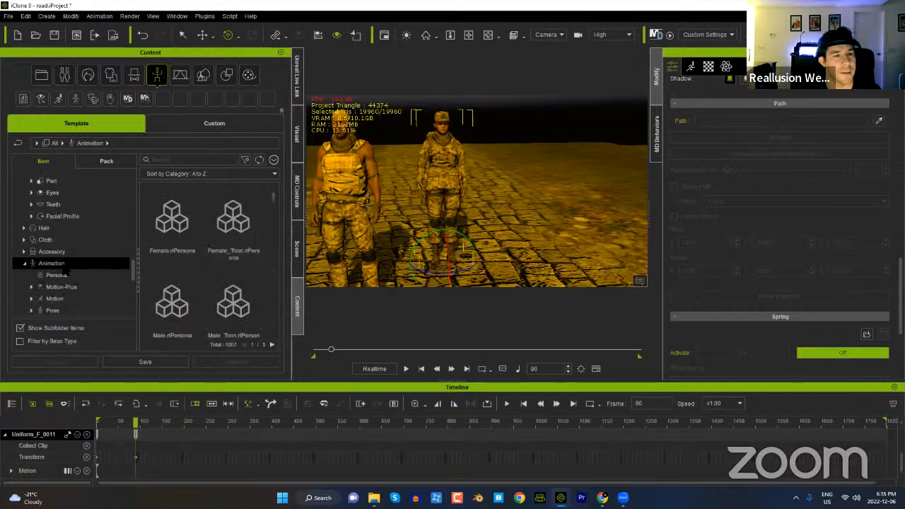
text(w)
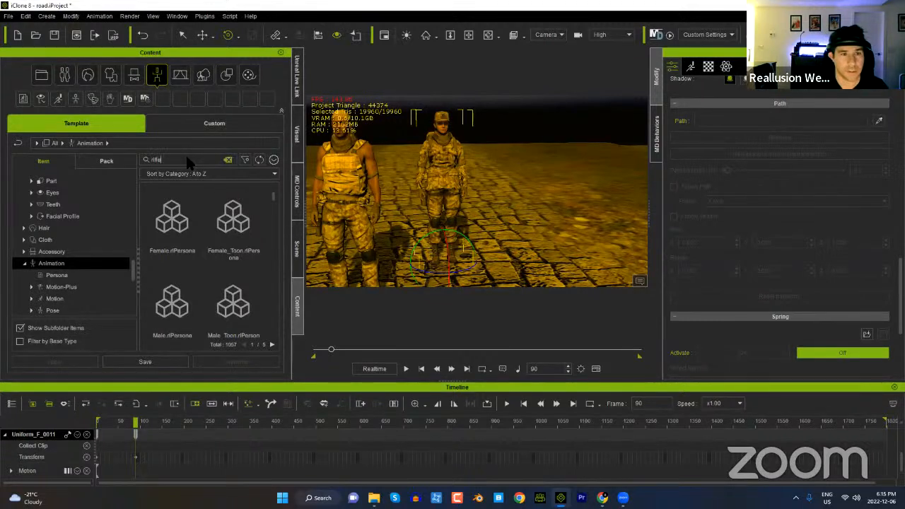
key(Return)
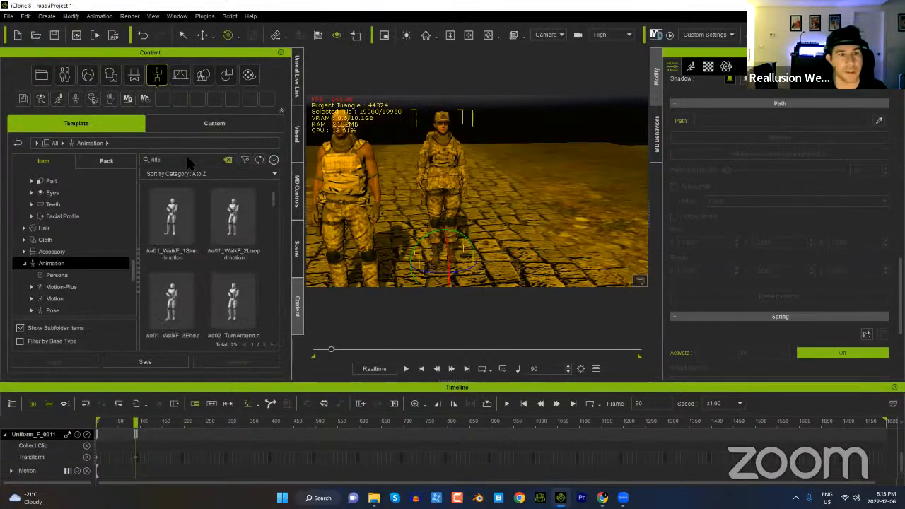
double_click(237, 225)
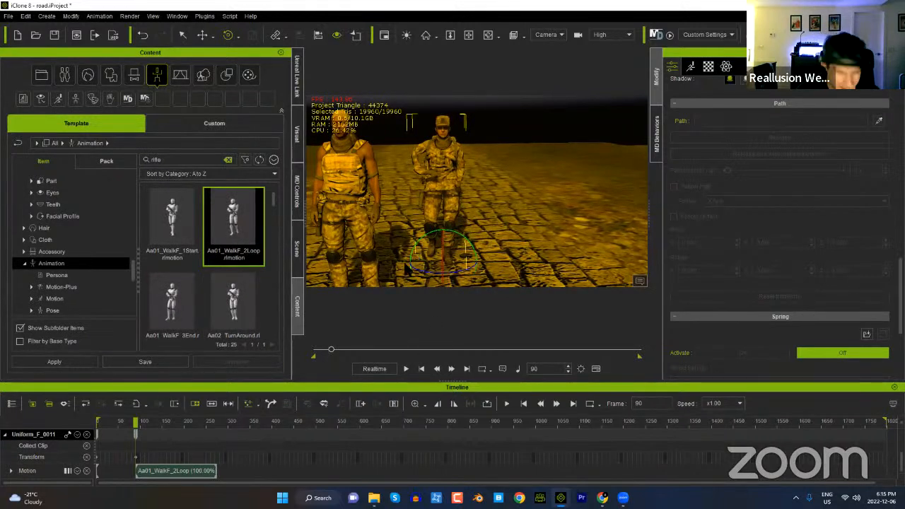
right_drag(452, 208, 380, 204)
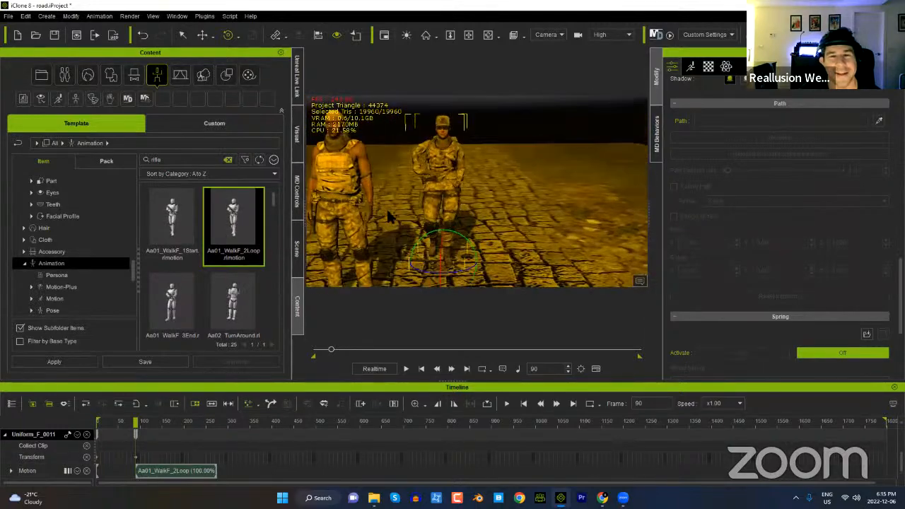
Step: Delete the female soldier's walk clip at frame 90 and apply the Aa01_WalkF_2Loop motion at frame 199
click(186, 474)
double_click(184, 471)
key(Delete)
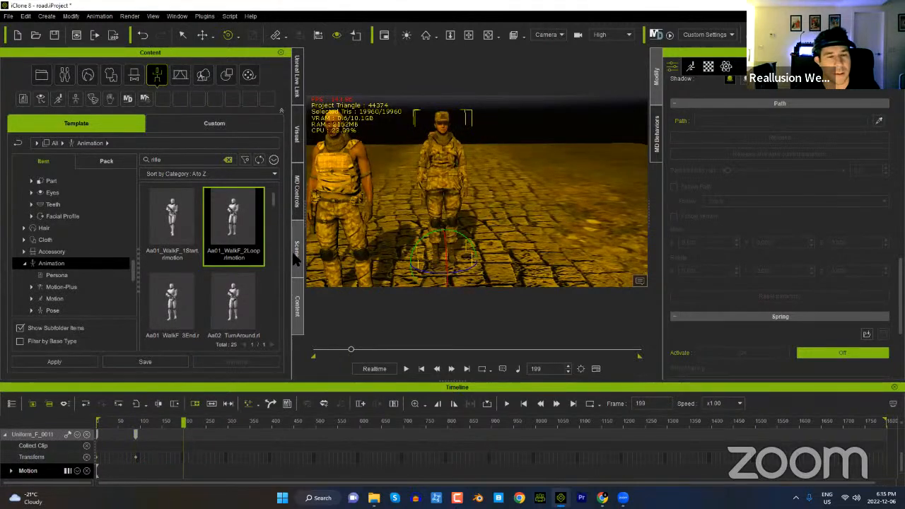
double_click(234, 235)
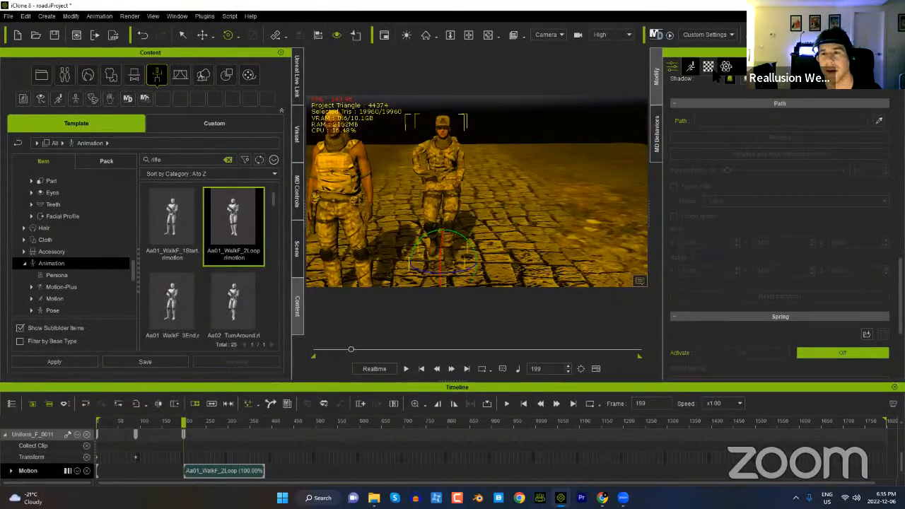
Step: Start Edit Motion Layer on the female soldier and rotate her right upper arm outward and her right elbow
click(691, 66)
click(806, 177)
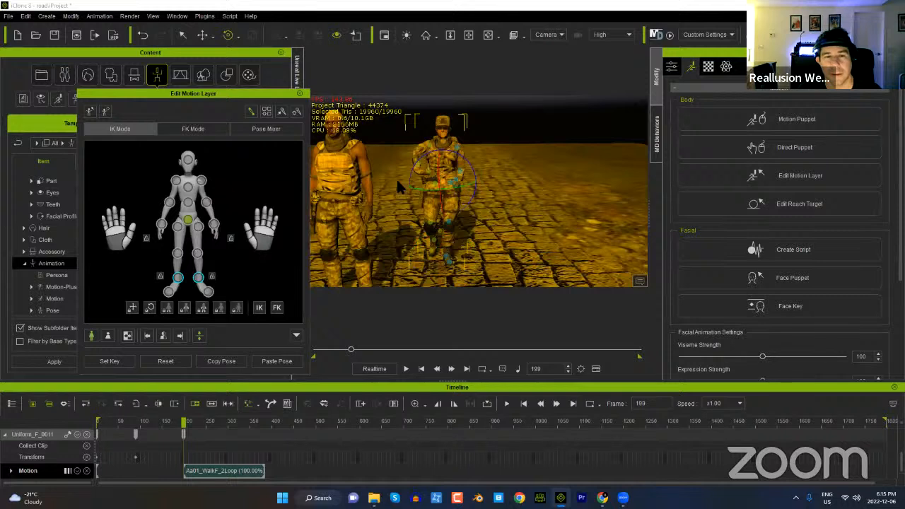
click(178, 185)
drag(454, 147, 379, 79)
click(170, 201)
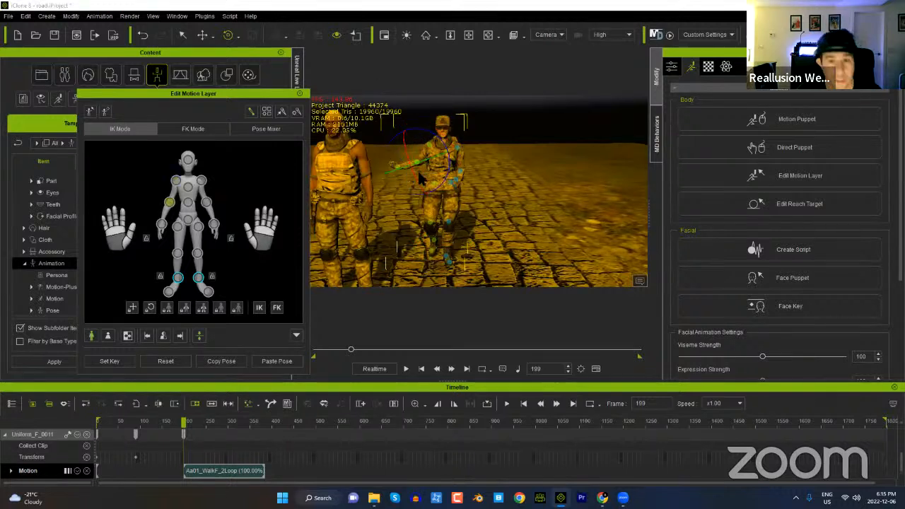
drag(410, 161, 321, 75)
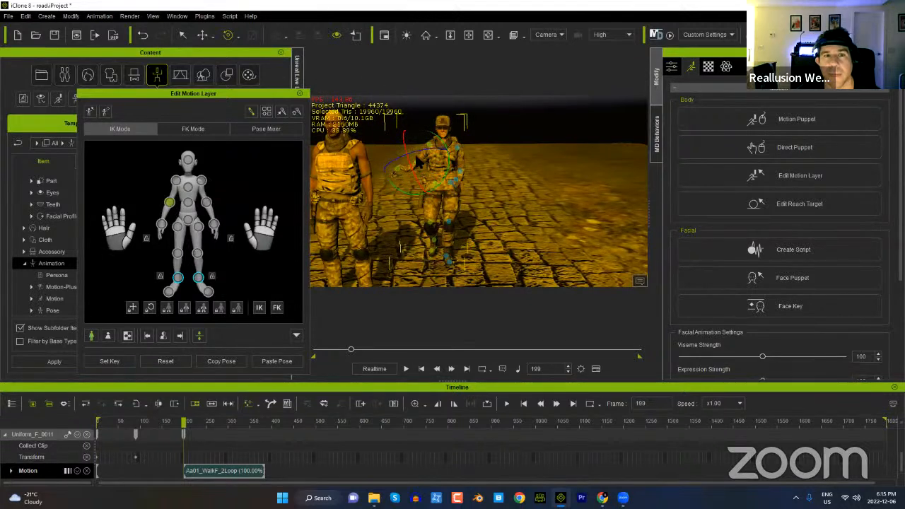
Step: Bend the female soldier's right forearm upward by rotating the elbow from a close side view
scroll(453, 216, up, 5)
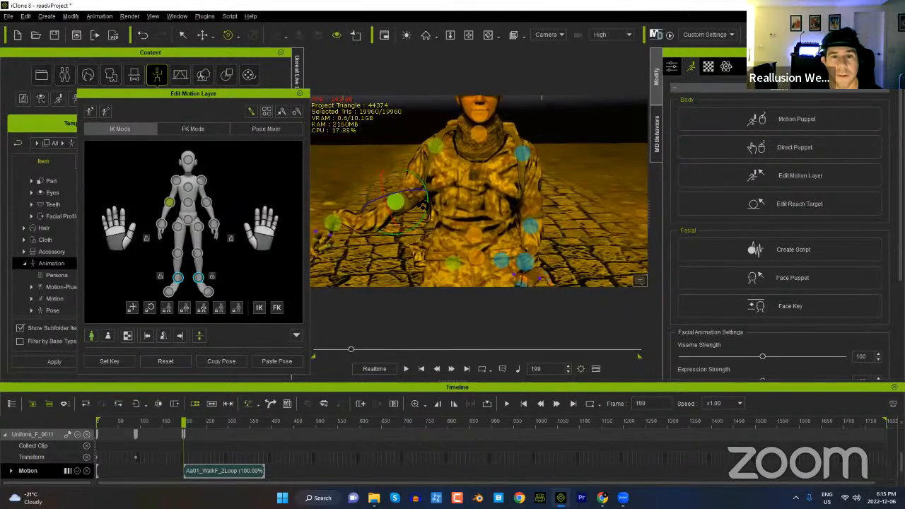
right_drag(423, 206, 507, 221)
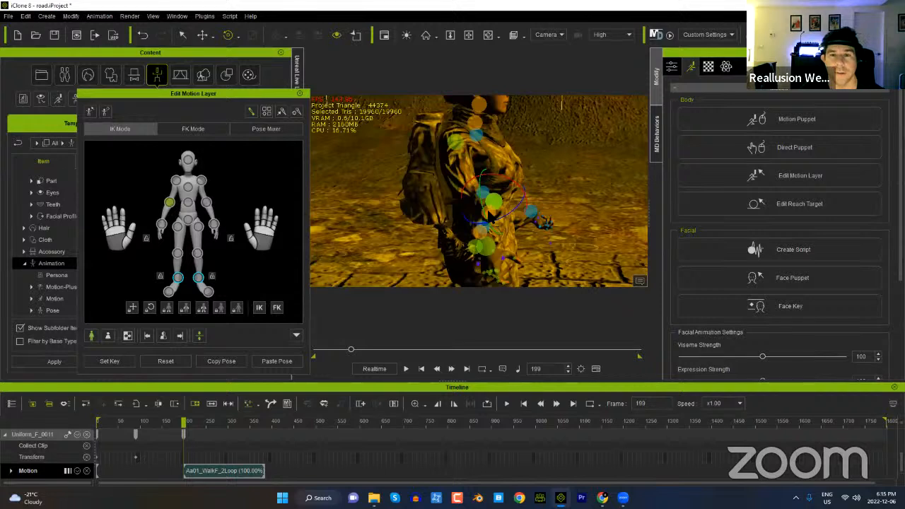
drag(507, 221, 570, 165)
drag(528, 202, 495, 228)
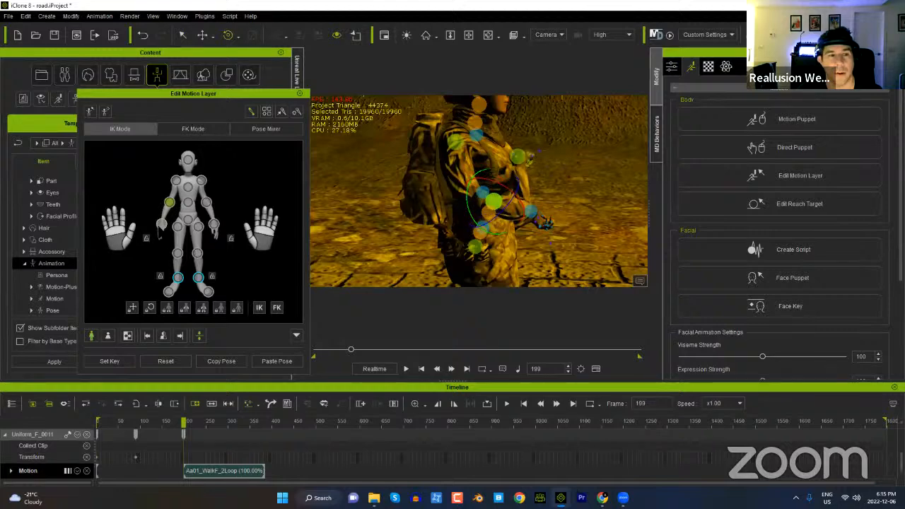
Step: Select the female soldier's right hand control, bring both soldiers into view and delete the female soldier from the scene
click(161, 225)
alt+drag(577, 213, 448, 232)
alt+middle_drag(448, 232, 491, 192)
alt+right_drag(490, 193, 460, 234)
alt+drag(460, 233, 443, 210)
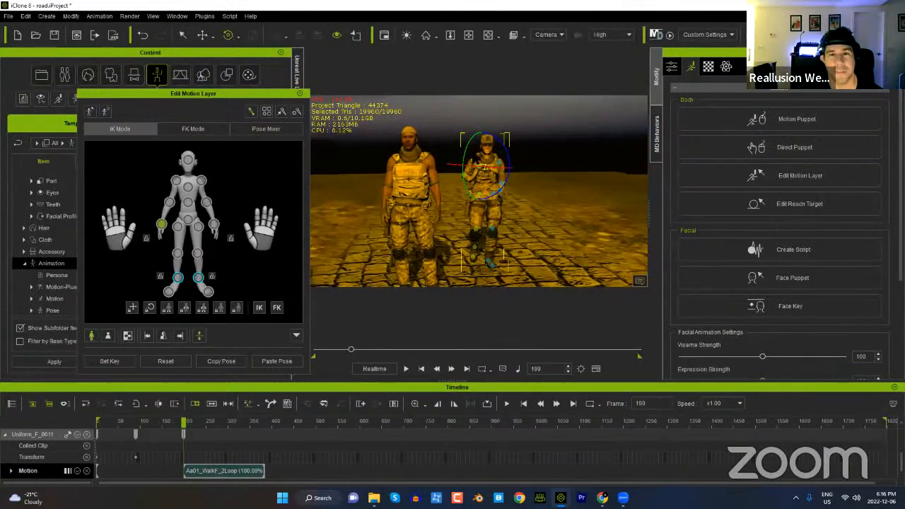
click(482, 197)
key(Delete)
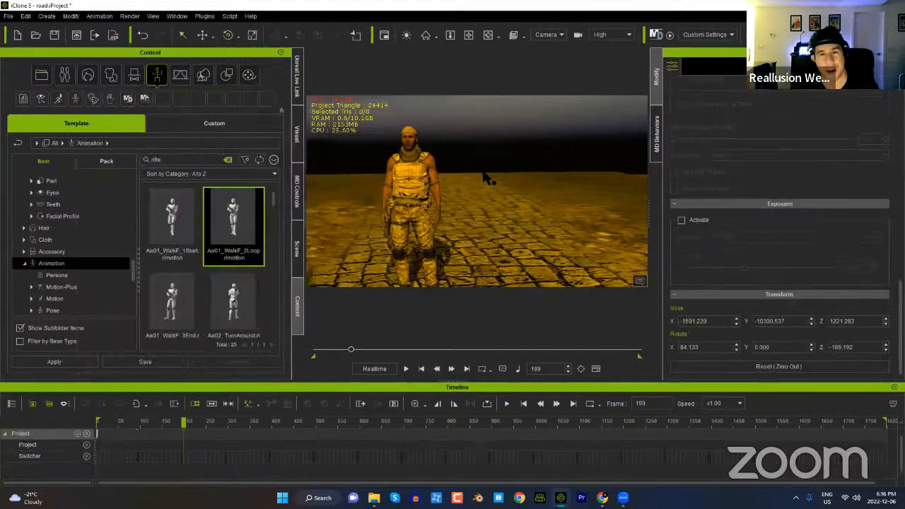
Step: Start Edit Motion Layer on the male soldier and move and rotate his right elbow so the arm bends in front
click(407, 185)
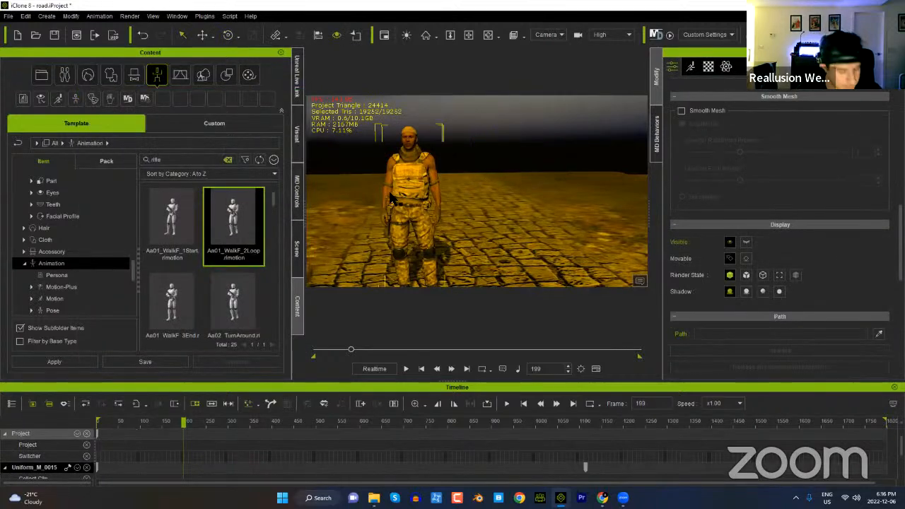
click(691, 67)
click(739, 180)
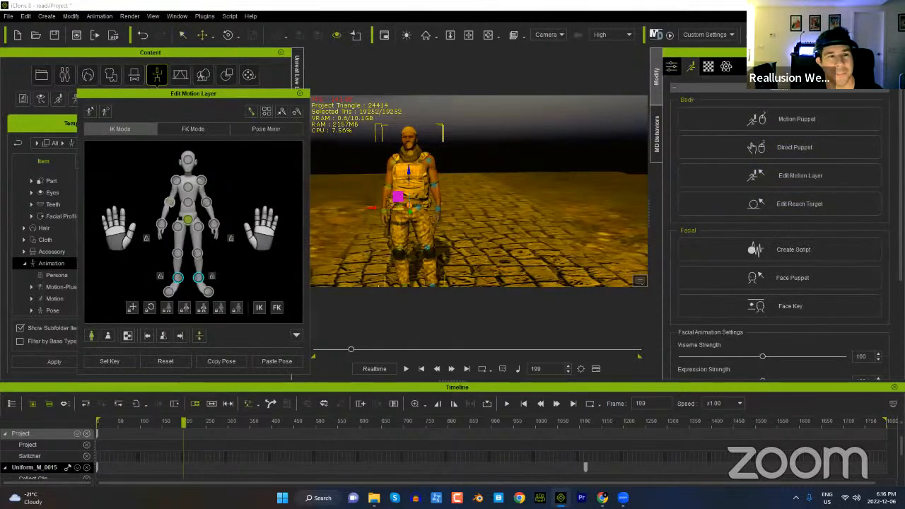
click(389, 188)
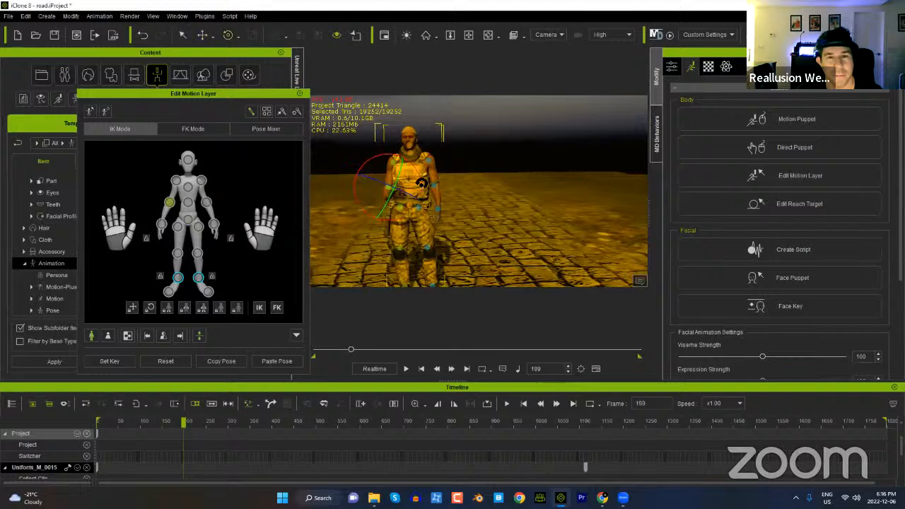
key(w)
drag(368, 195, 367, 172)
key(e)
drag(406, 206, 384, 212)
alt+right_drag(398, 176, 425, 193)
alt+drag(425, 193, 437, 150)
scroll(445, 194, up, 4)
alt+right_drag(437, 150, 344, 205)
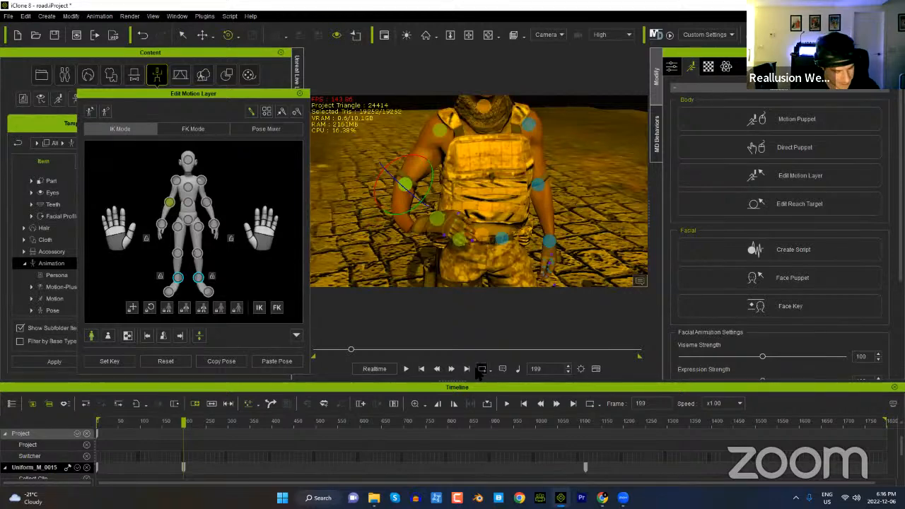
Step: Undo the male soldier's arm edits and the deletion of the female soldier
right_drag(499, 208, 478, 222)
scroll(488, 220, down, 4)
key(ctrl+z)
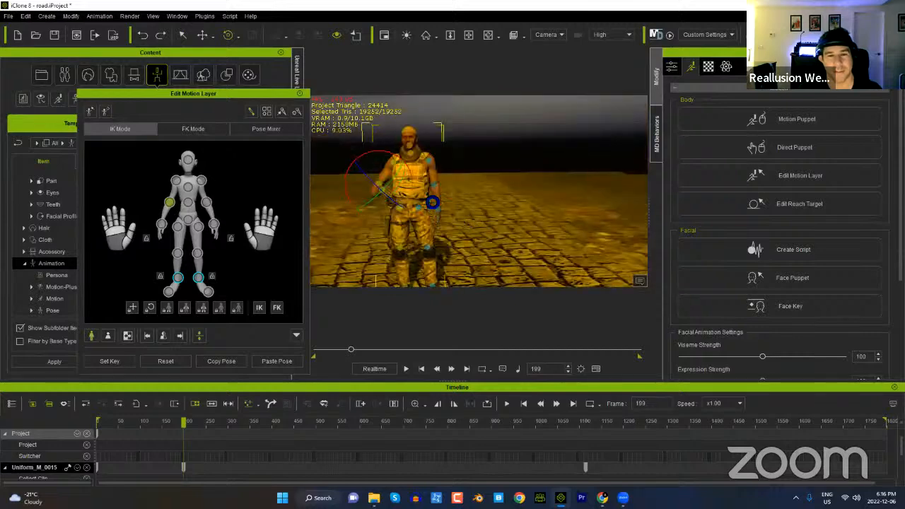
key(ctrl+z)
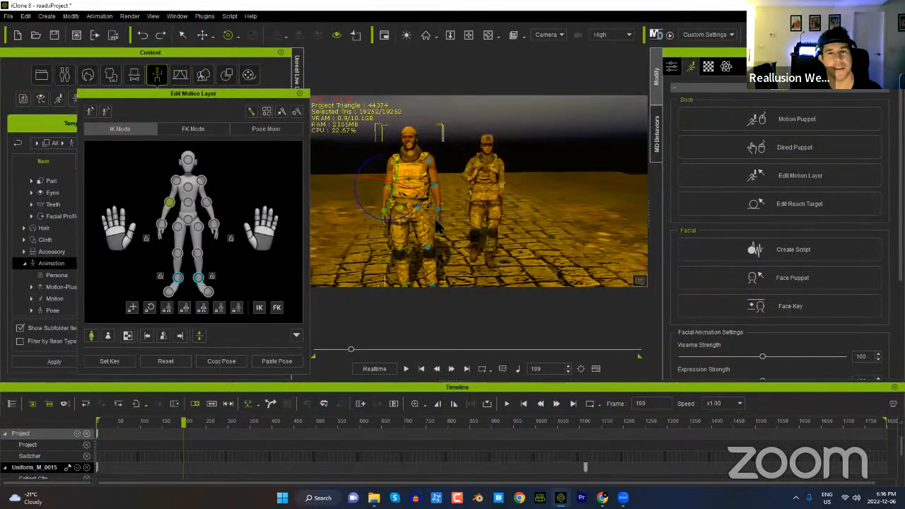
Step: Delete both the male and the female soldier from the road scene
right_drag(435, 220, 435, 222)
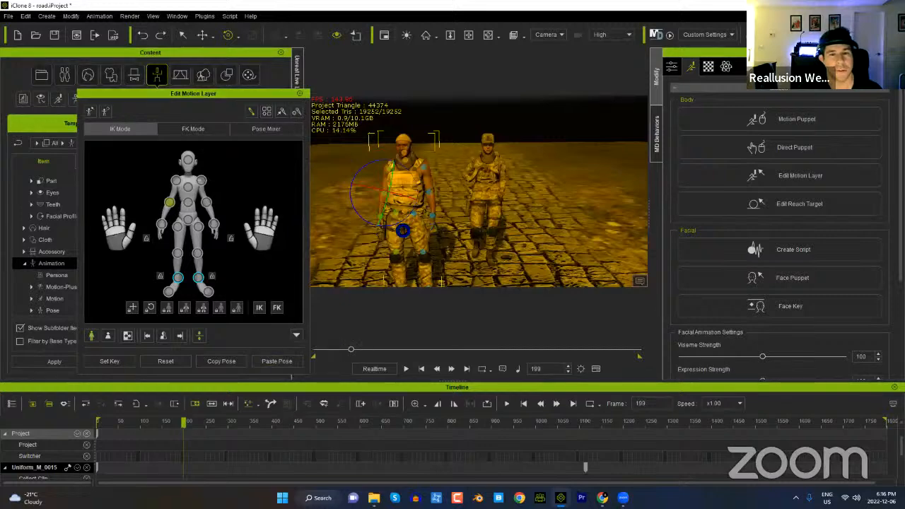
scroll(403, 231, up, 3)
right_drag(414, 259, 414, 249)
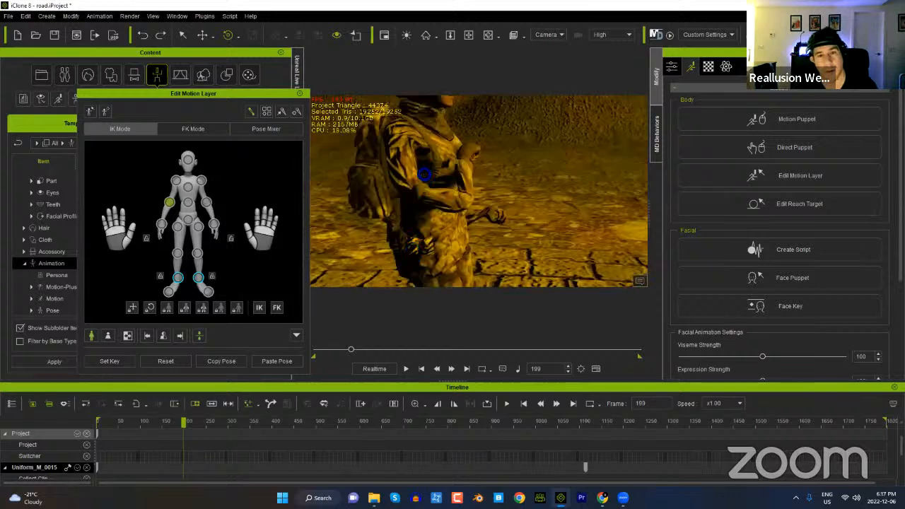
key(Delete)
click(425, 180)
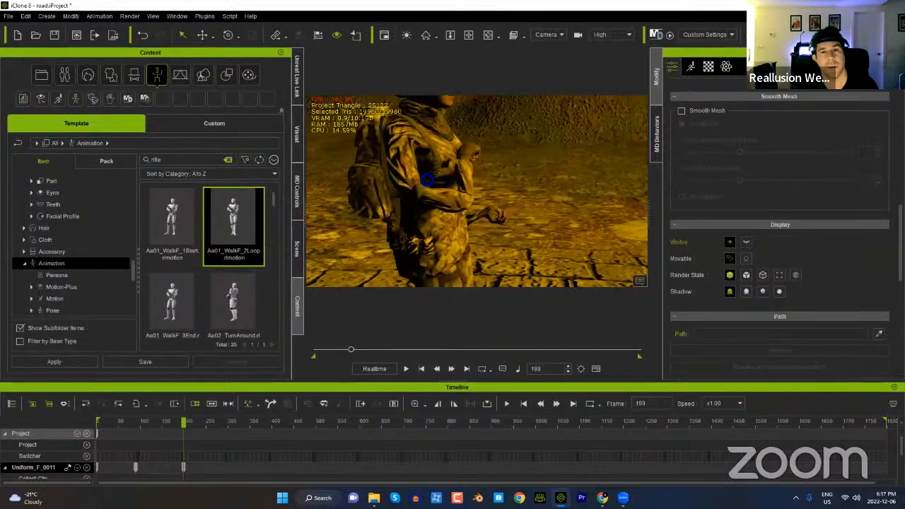
key(Delete)
middle_drag(450, 240, 519, 216)
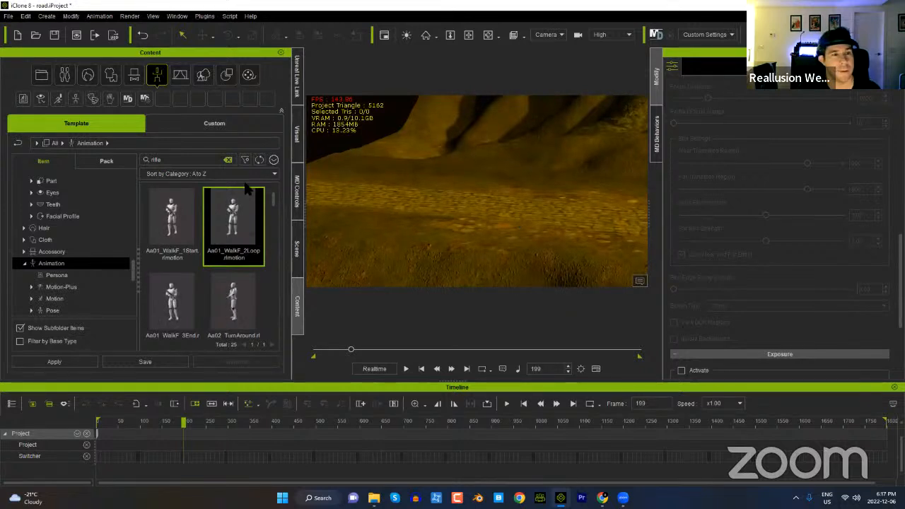
Step: Clear the "rifle" search in the actor library and add the Uniform_F_0010 character from the Uniform folder to the stone road
click(64, 75)
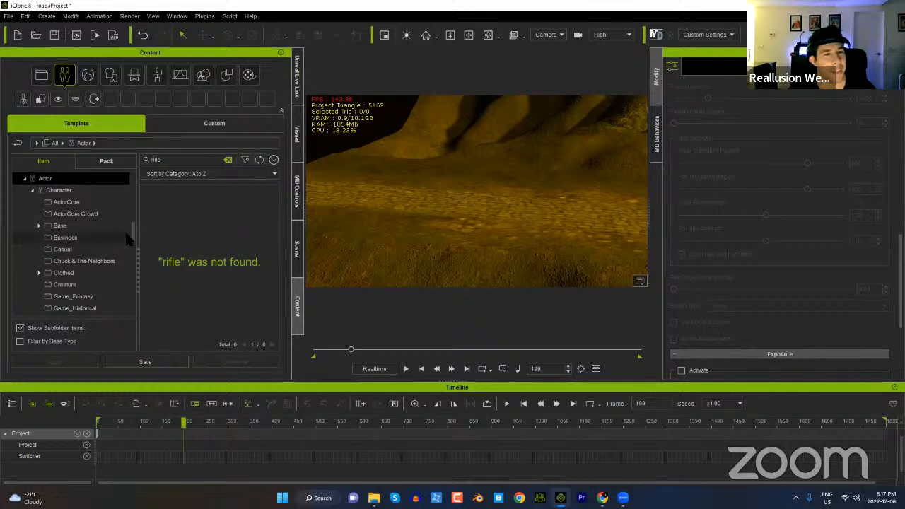
drag(132, 232, 132, 253)
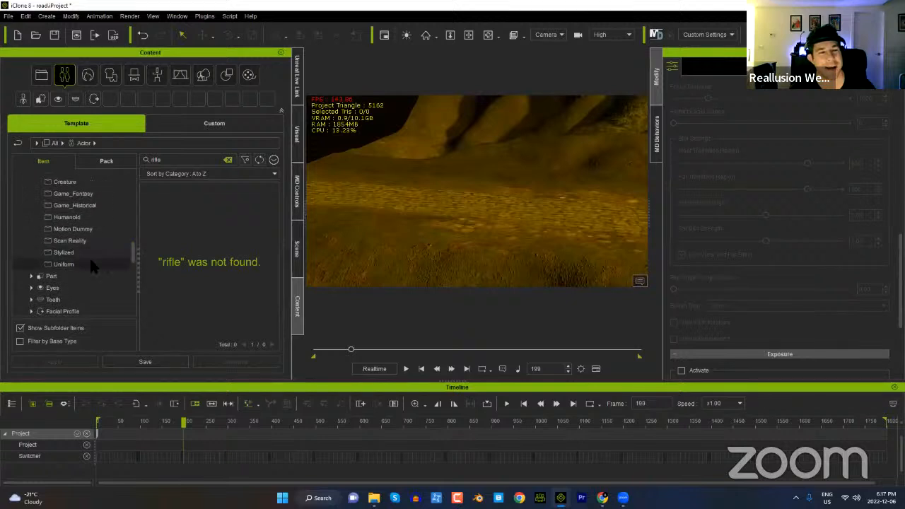
click(64, 264)
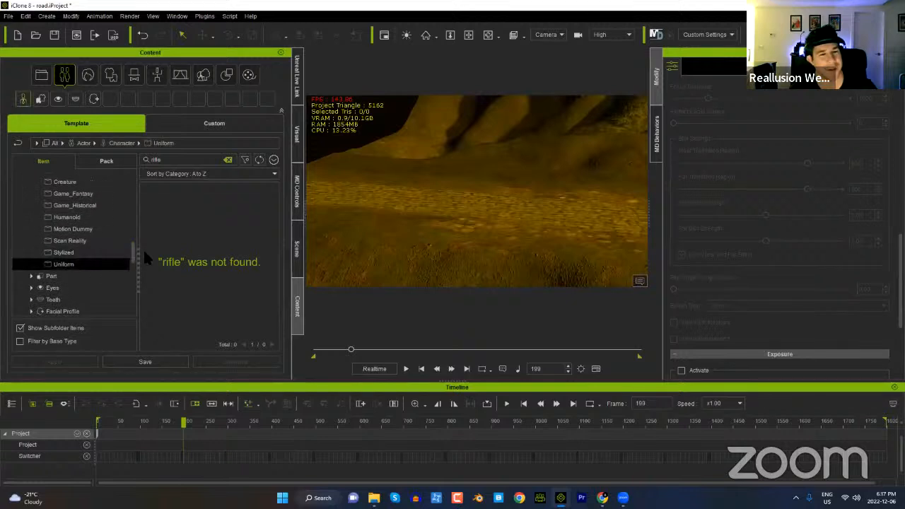
click(228, 160)
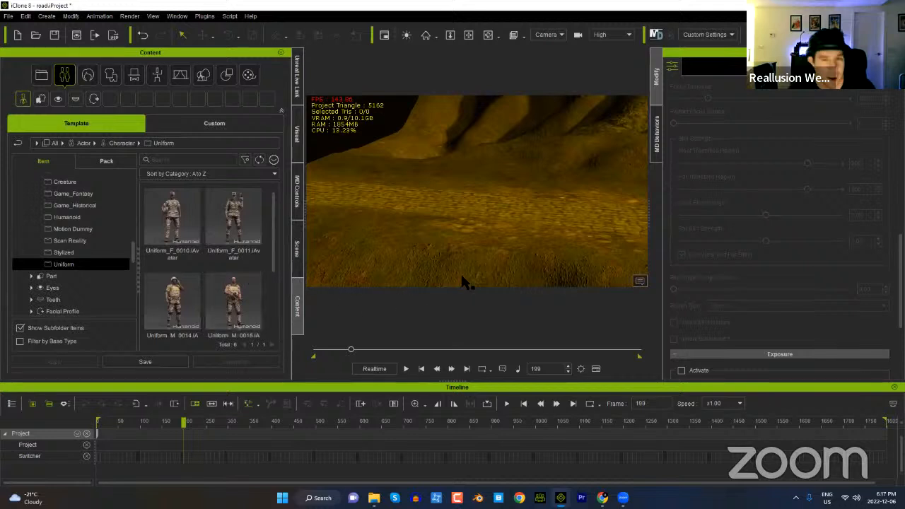
middle_drag(503, 235, 465, 246)
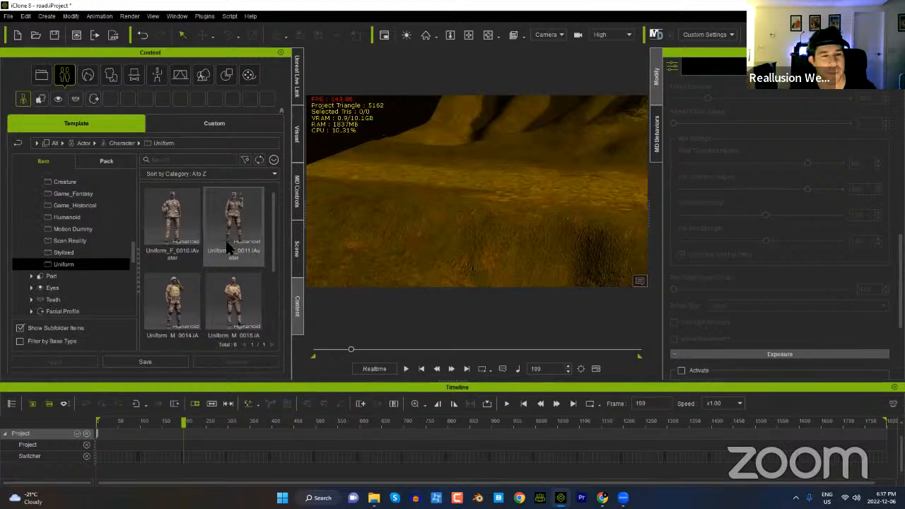
click(181, 223)
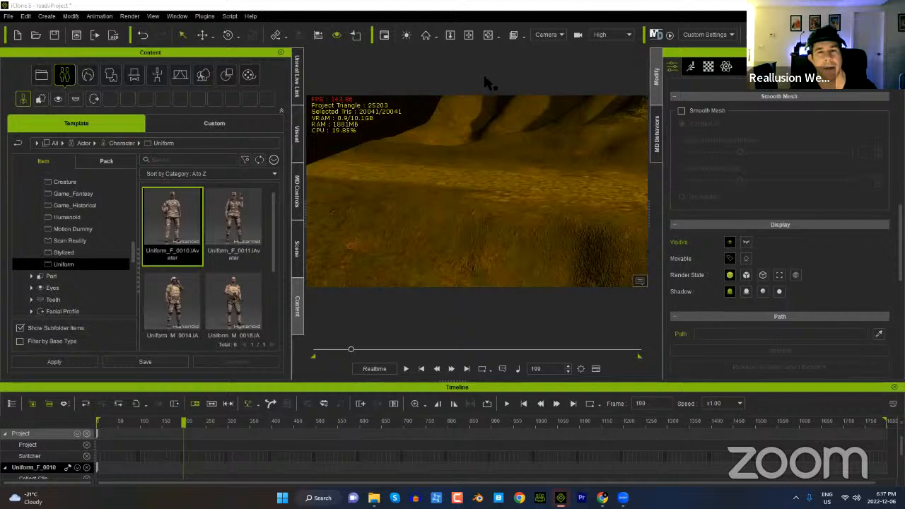
drag(470, 124, 471, 180)
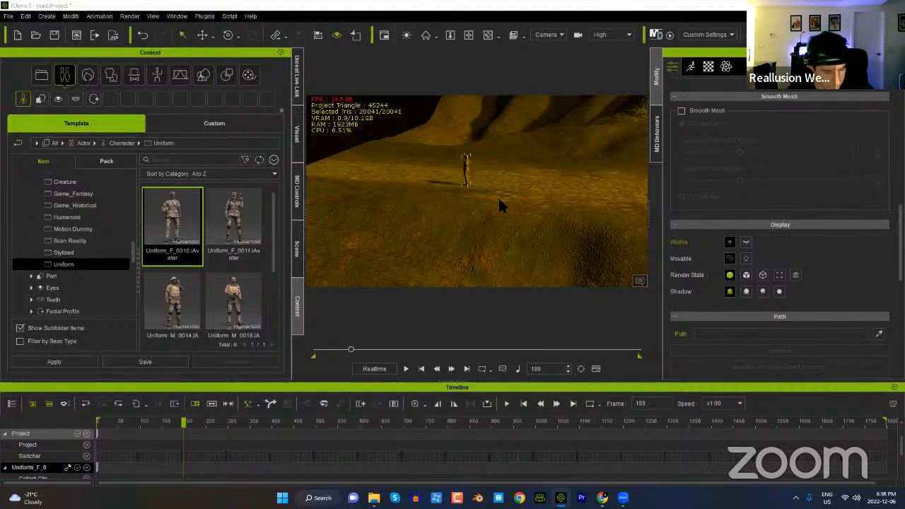
Step: Frame the new uniformed woman on the road and rotate her to face the camera
click(463, 167)
click(464, 168)
key(f)
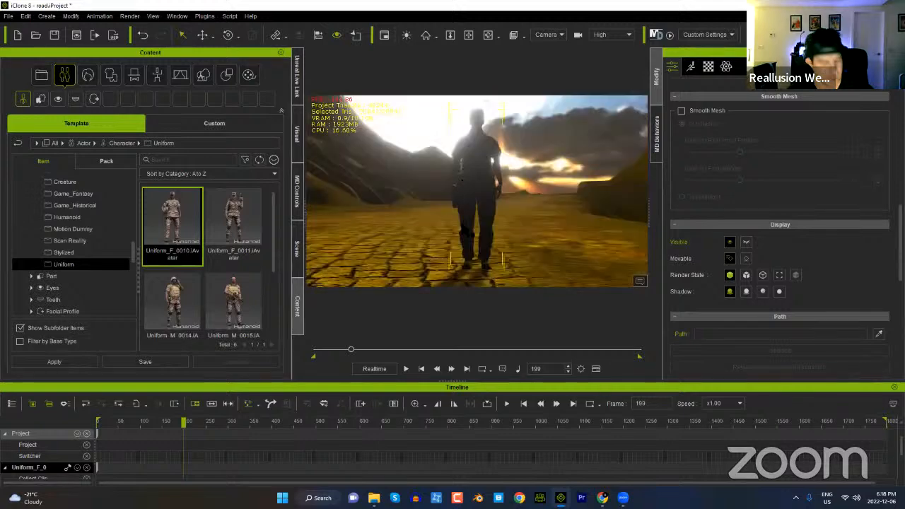
alt+drag(445, 211, 536, 231)
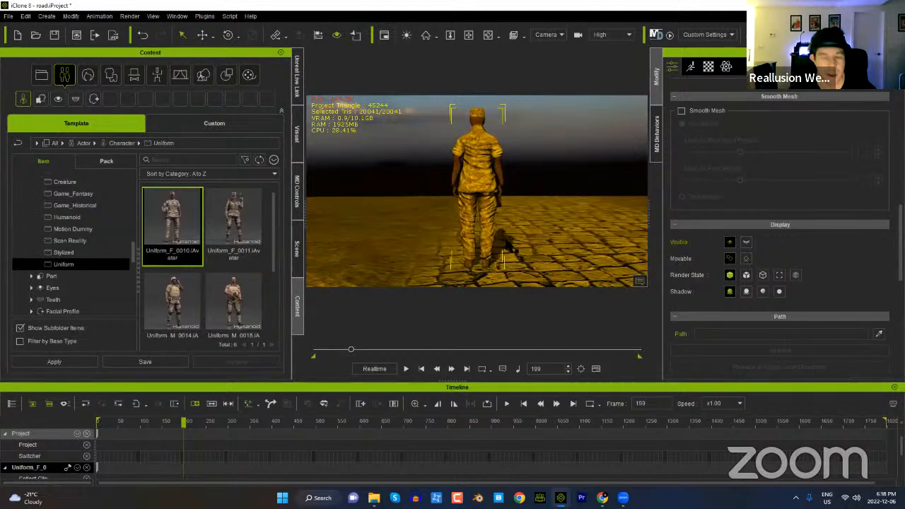
key(e)
drag(486, 272, 574, 272)
Step: Try the Follow Camera mode and the Record to Camera option in the Motion Director camera settings
click(299, 205)
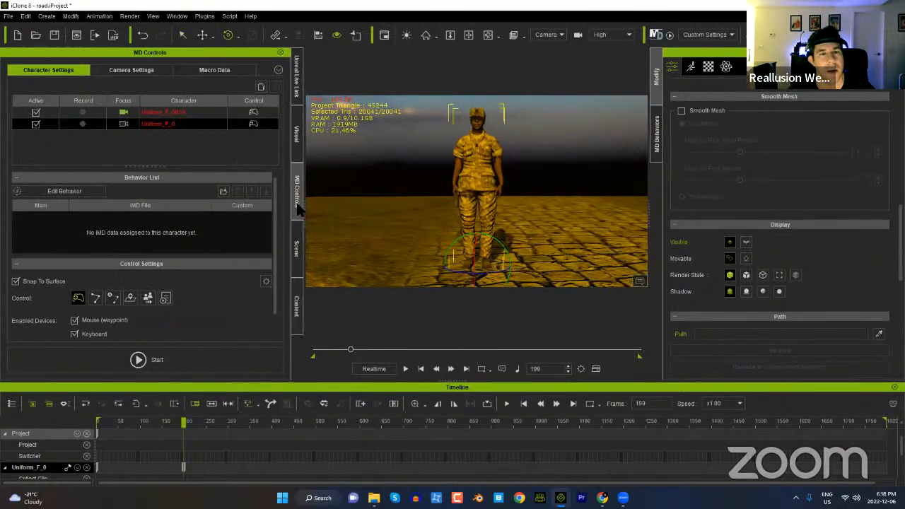
click(133, 71)
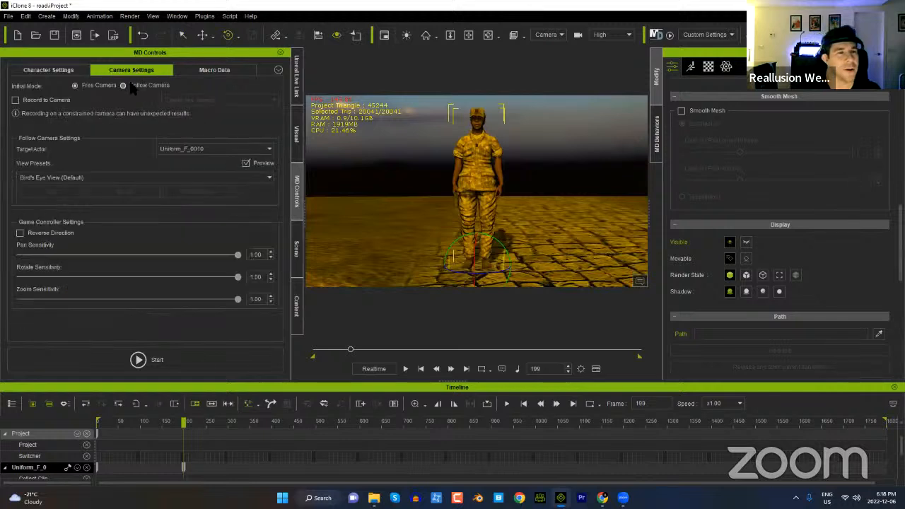
click(123, 86)
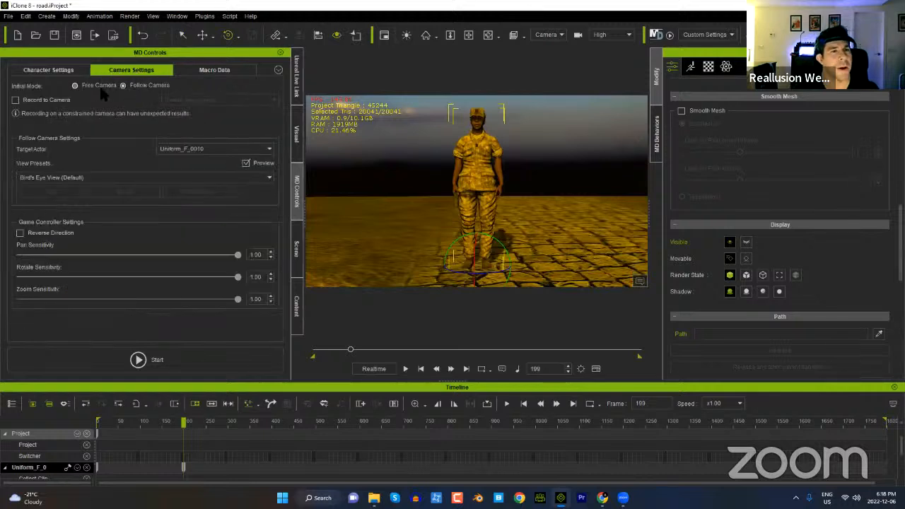
click(41, 100)
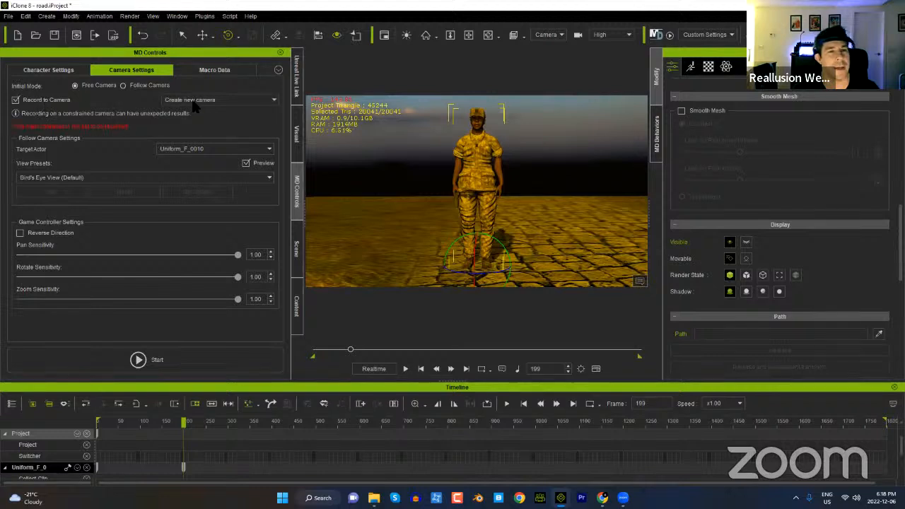
click(43, 100)
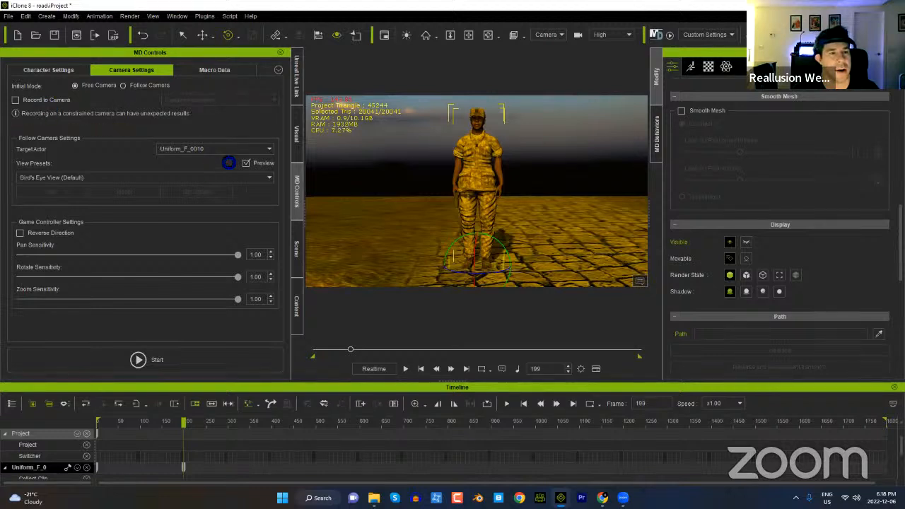
Step: Preview the Close-Up view preset on target actor Uniform_F_0010 and choose the Full Shot preset
click(91, 178)
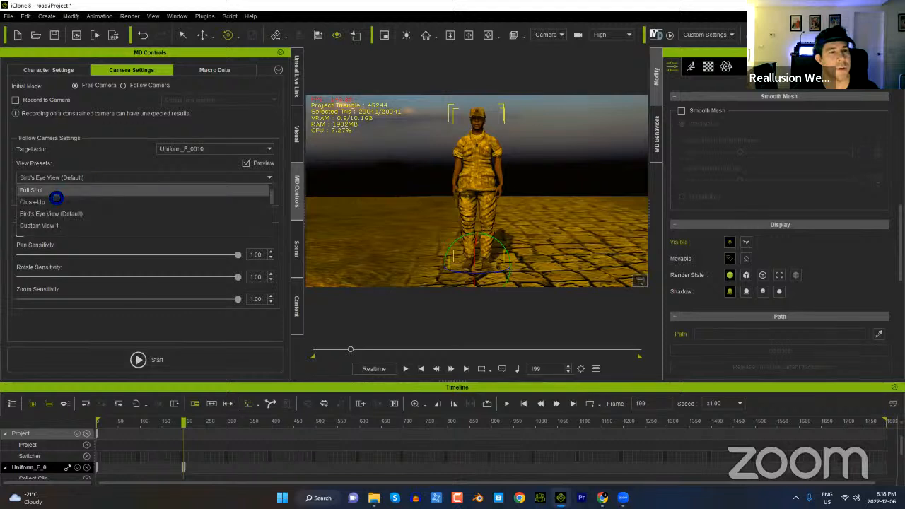
click(59, 203)
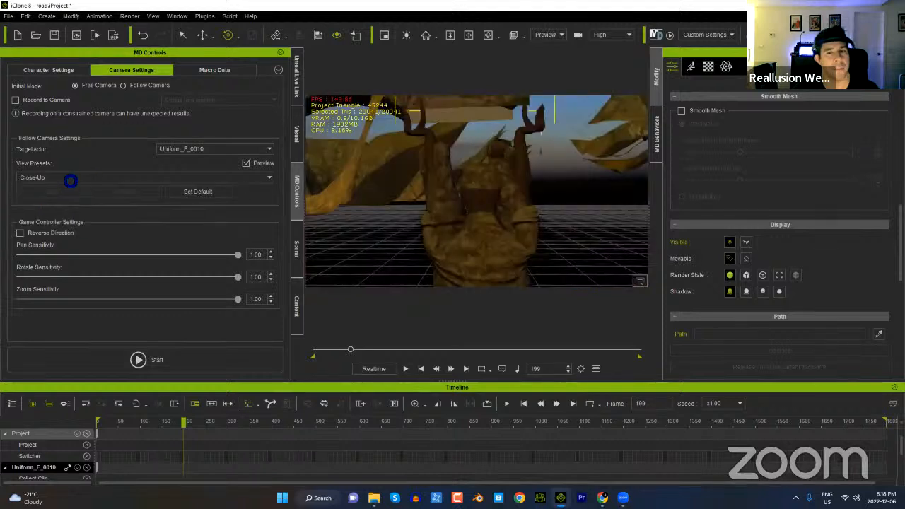
click(70, 179)
click(53, 192)
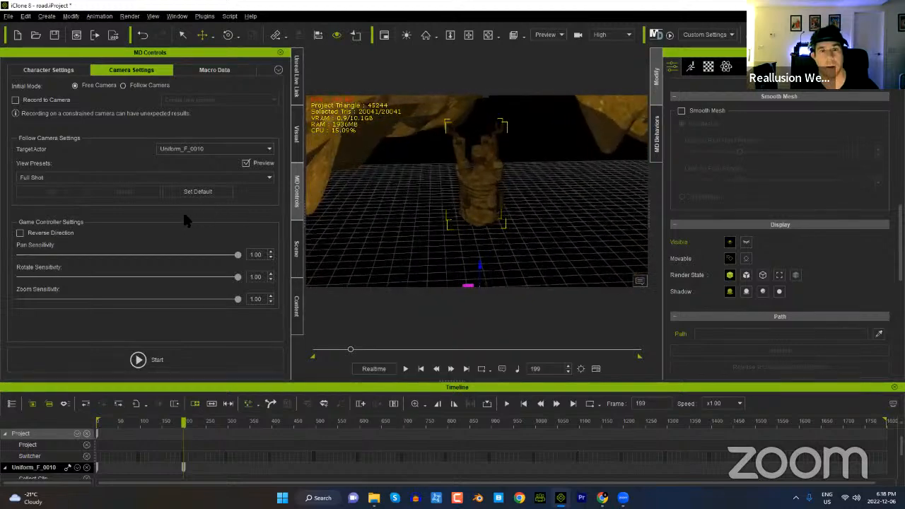
Step: Raise the Uniform_F_0010 character out of the ground and move her onto the stone road
alt+drag(530, 232, 521, 192)
alt+right_drag(509, 181, 474, 262)
alt+drag(431, 227, 637, 248)
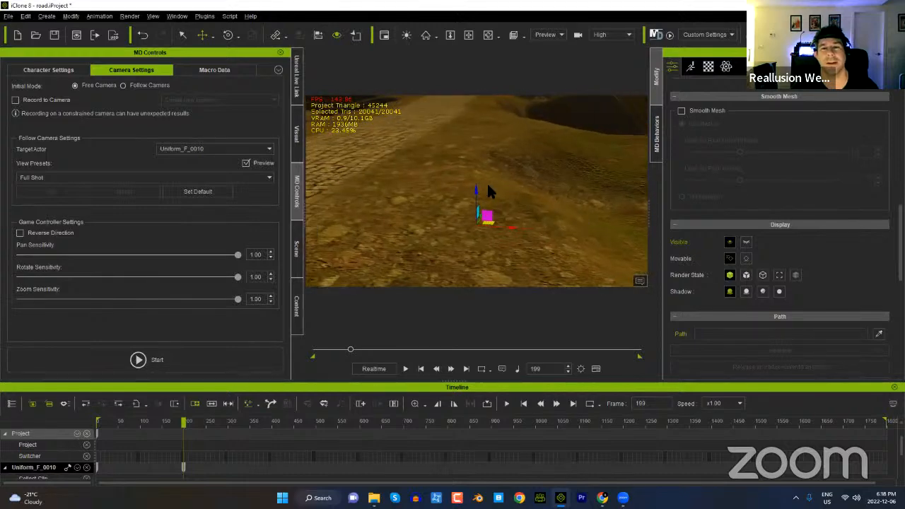
drag(476, 195, 475, 127)
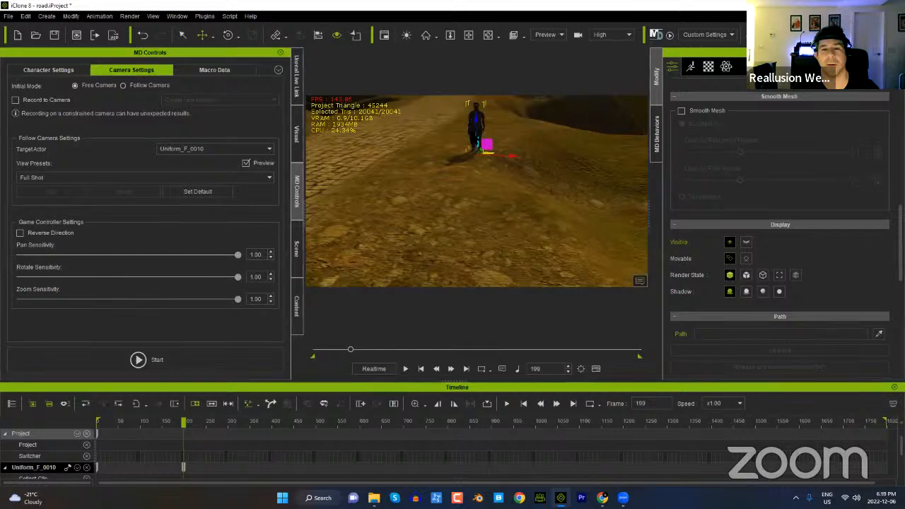
drag(513, 157, 429, 205)
Step: Rotate the Uniform_F_0010 character on the road to a Z rotation of about -157.5
alt+middle_drag(429, 200, 503, 241)
alt+drag(503, 241, 469, 230)
alt+right_drag(469, 230, 454, 159)
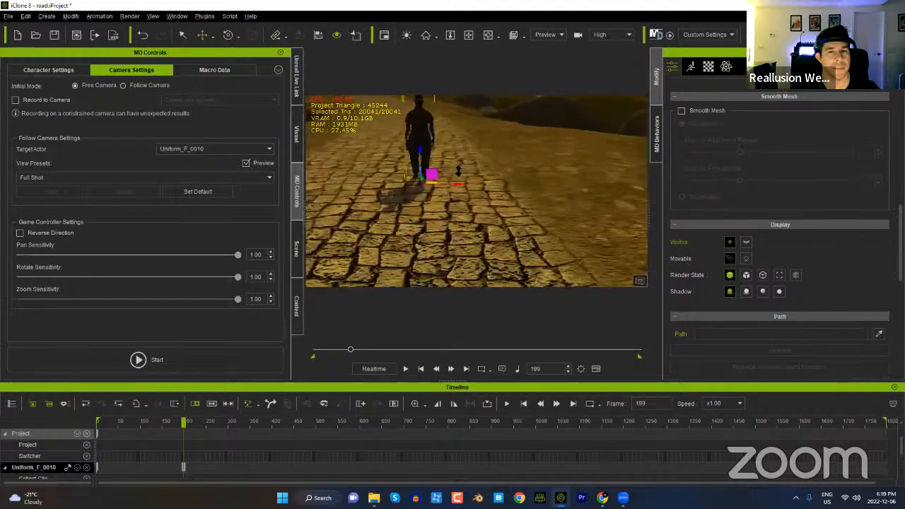
alt+middle_drag(433, 145, 473, 215)
alt+drag(473, 214, 469, 220)
alt+right_drag(469, 220, 465, 183)
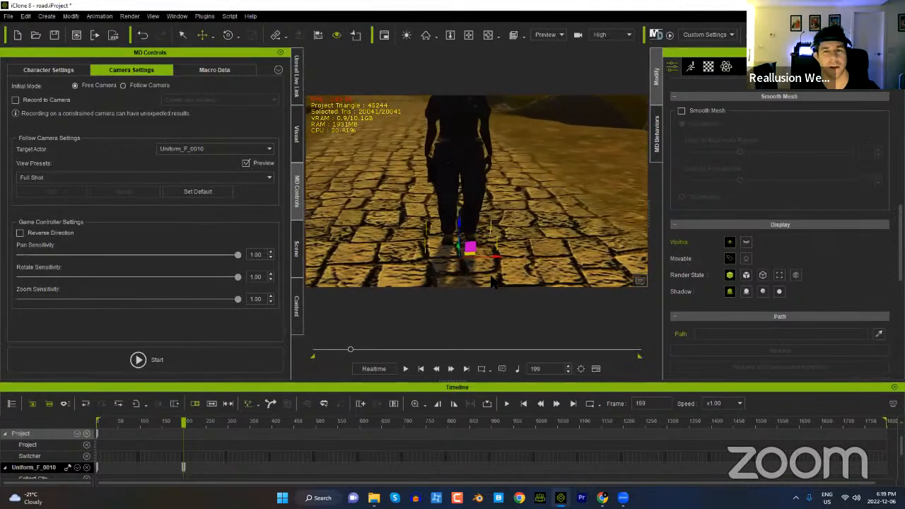
key(e)
drag(480, 268, 409, 274)
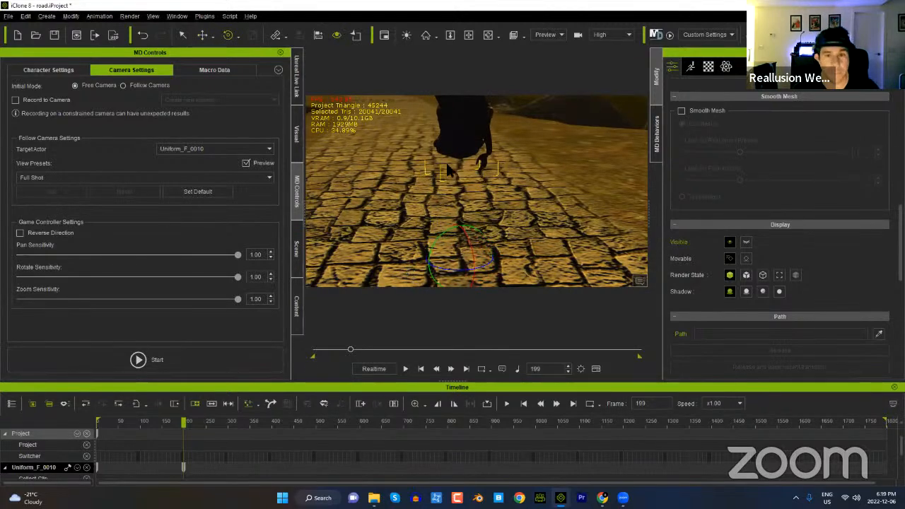
scroll(450, 170, down, 5)
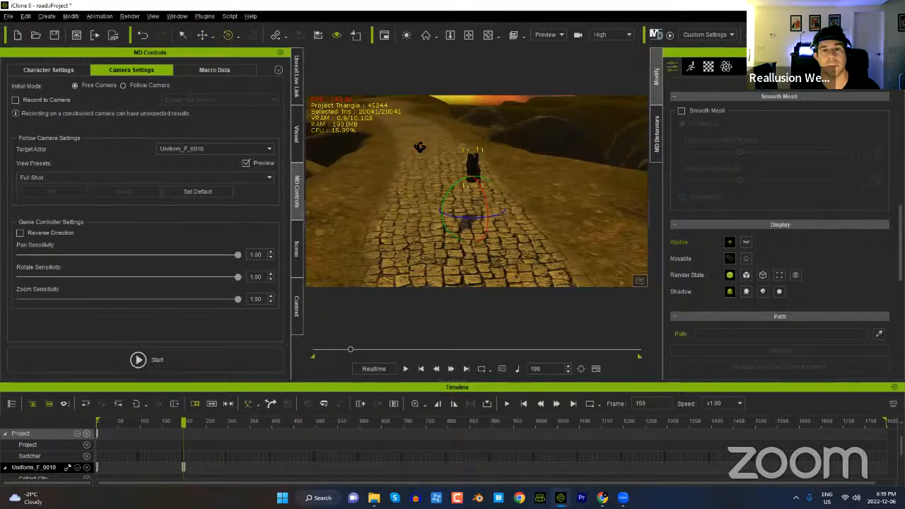
alt+right_drag(420, 147, 491, 170)
alt+right_drag(534, 202, 418, 242)
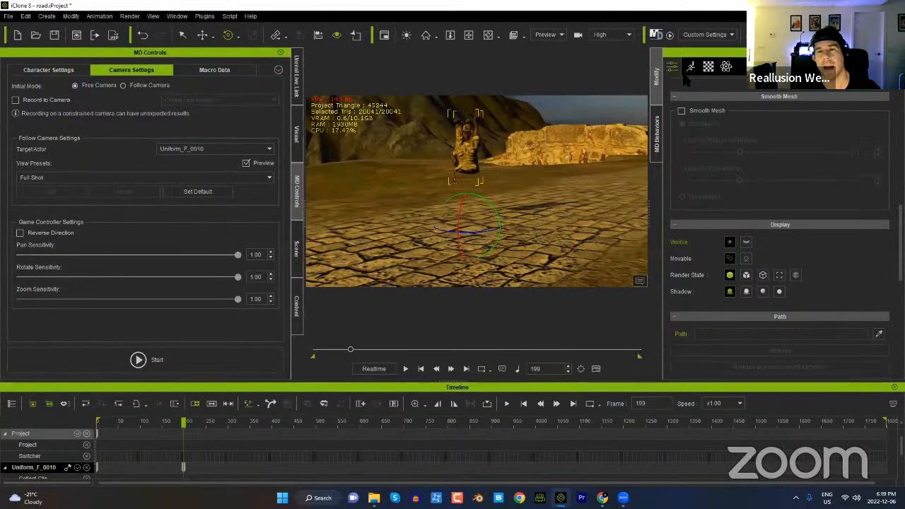
Step: Turn off Foot Contact and Hand Contact for Uniform_F_0010 and raise her to a Z position of about 1062
scroll(743, 156, up, 2)
scroll(763, 168, up, 6)
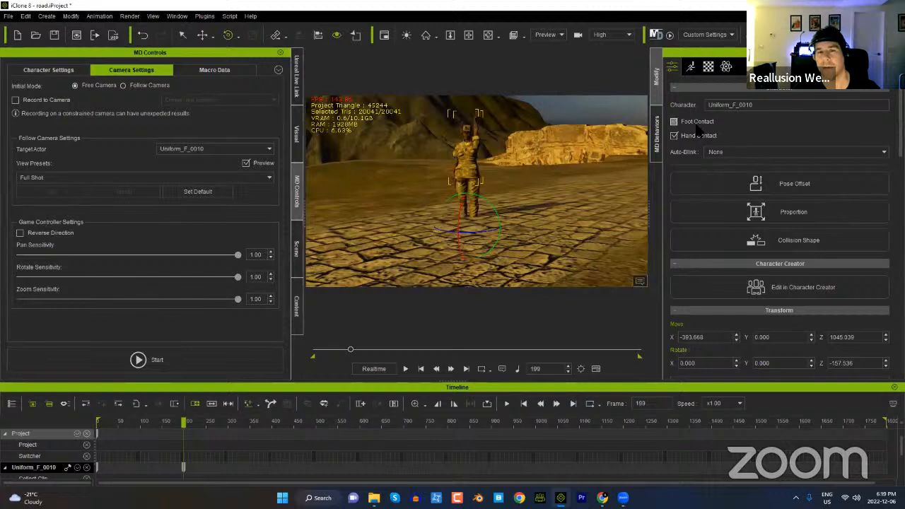
click(690, 136)
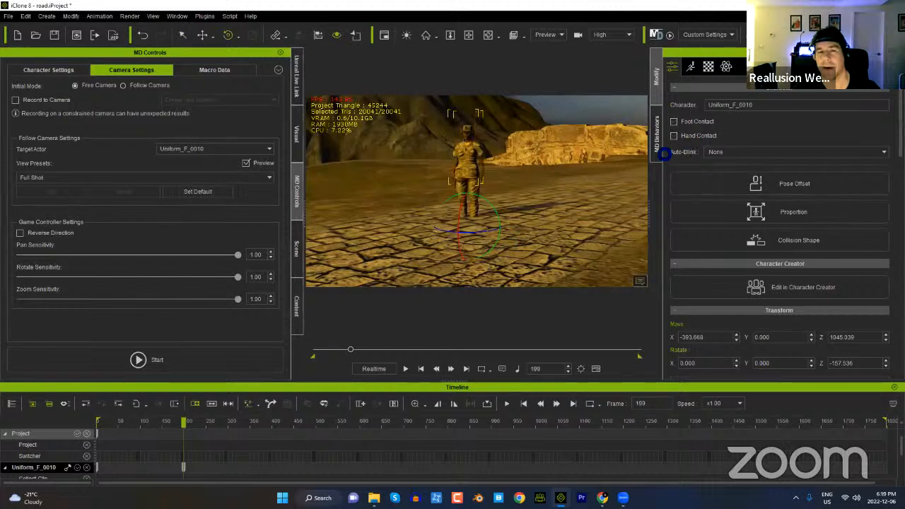
key(w)
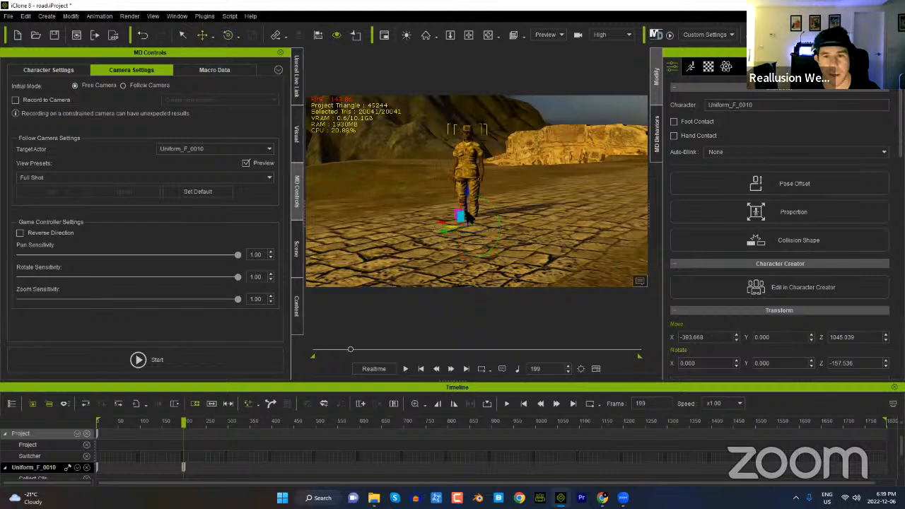
drag(467, 193, 472, 180)
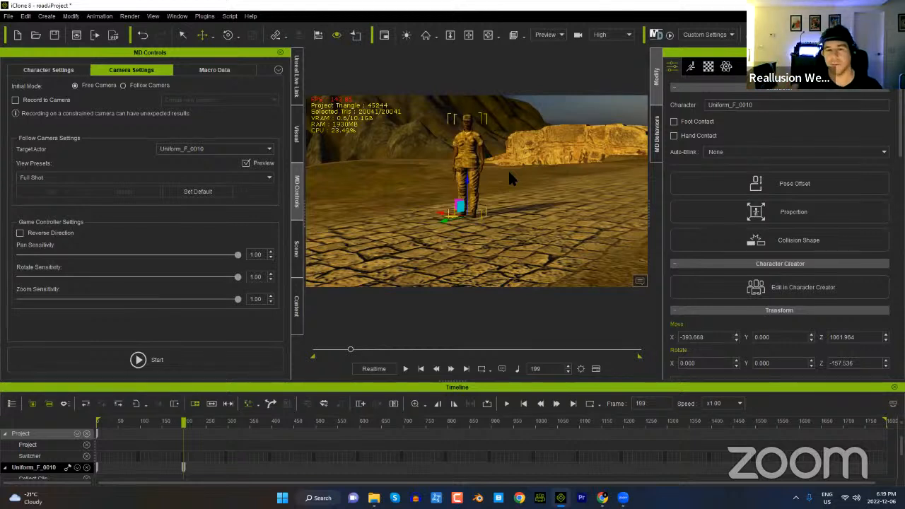
Step: Turn the Uniform_F_0010 character on the road to a Z rotation of about -174.2
right_drag(424, 218, 549, 239)
key(e)
drag(453, 225, 453, 203)
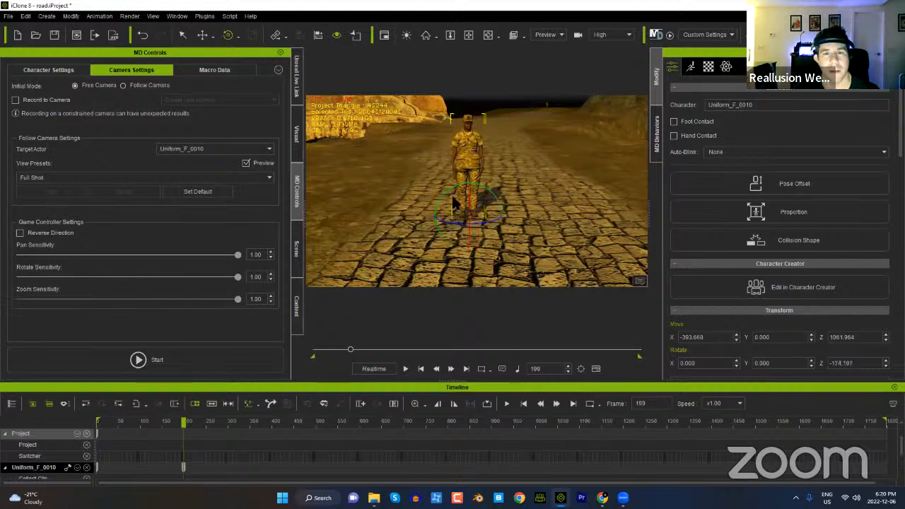
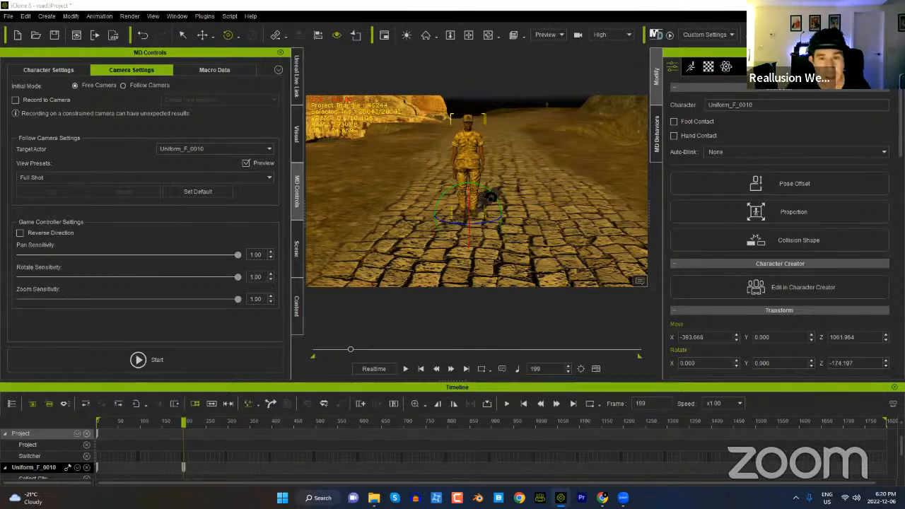
Step: Set the Motion Director initial mode to Follow Camera and make Full Shot the default view preset
scroll(477, 283, down, 4)
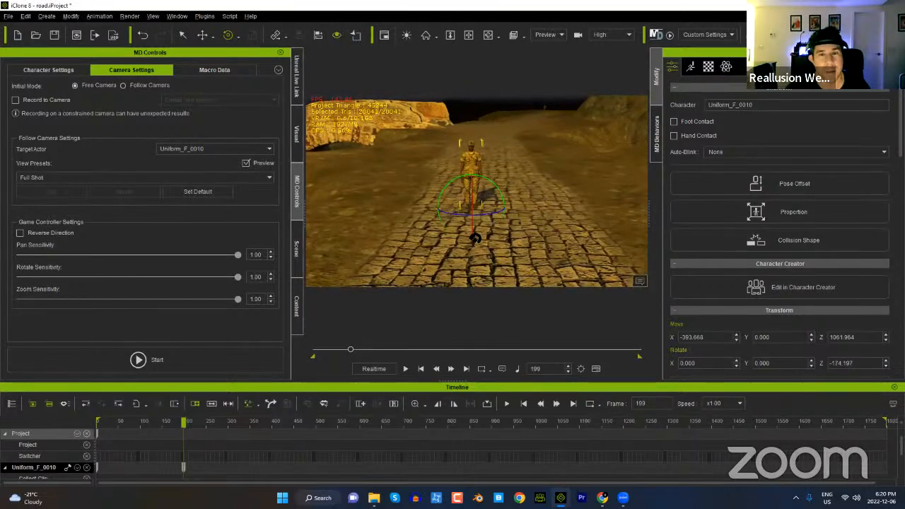
right_drag(476, 239, 476, 266)
click(124, 86)
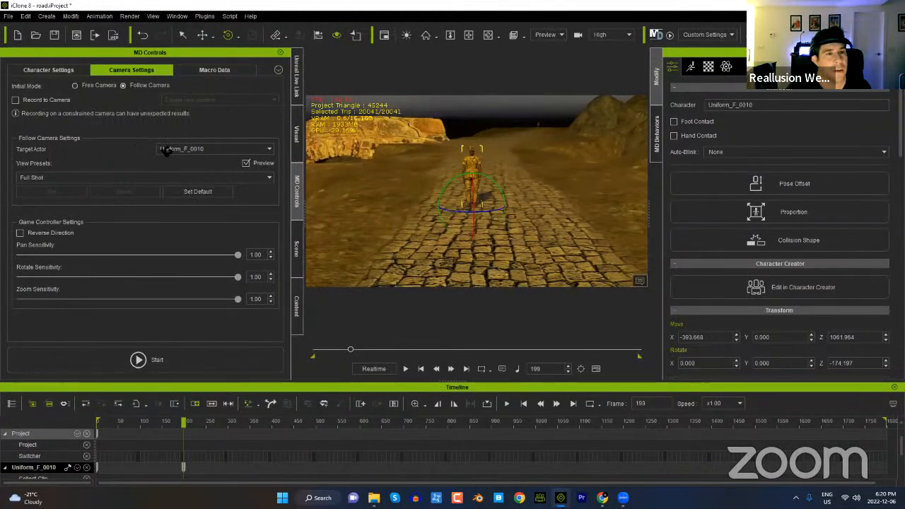
click(189, 192)
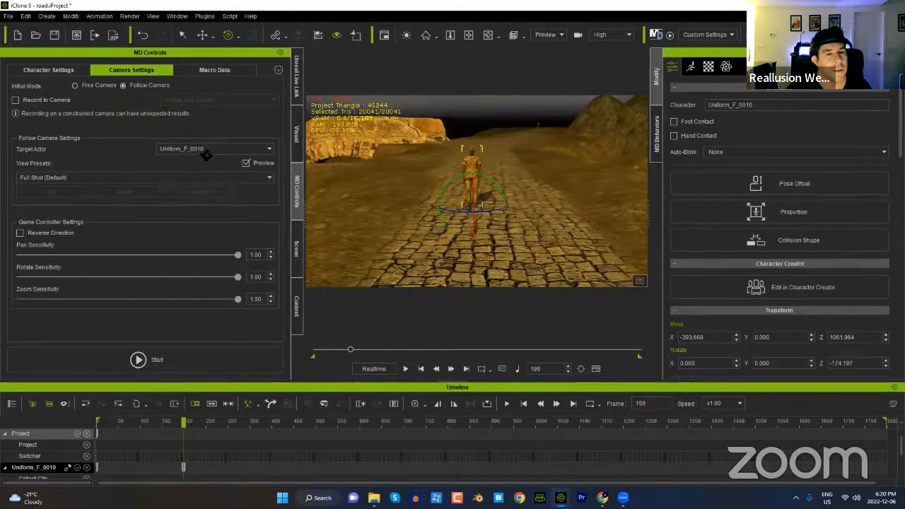
Step: Enable Record to Camera and select the existing Camera as the recording target
click(39, 101)
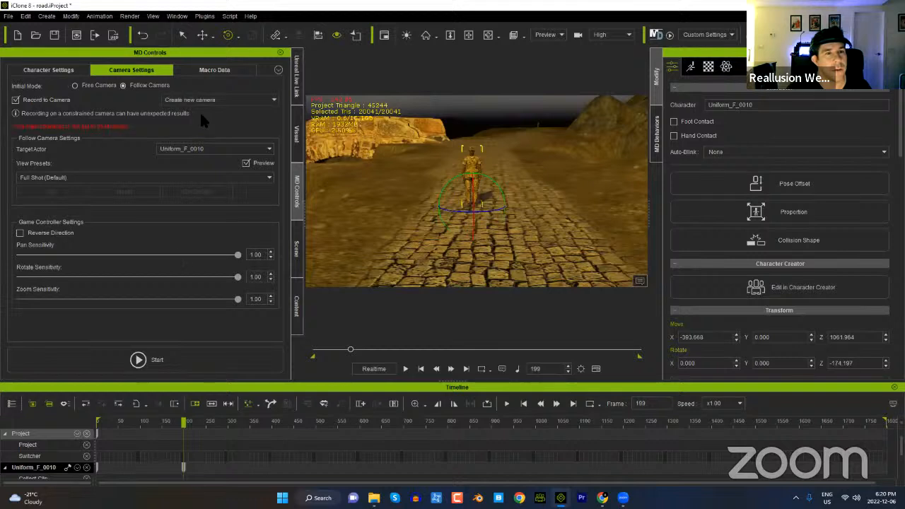
click(205, 99)
click(177, 125)
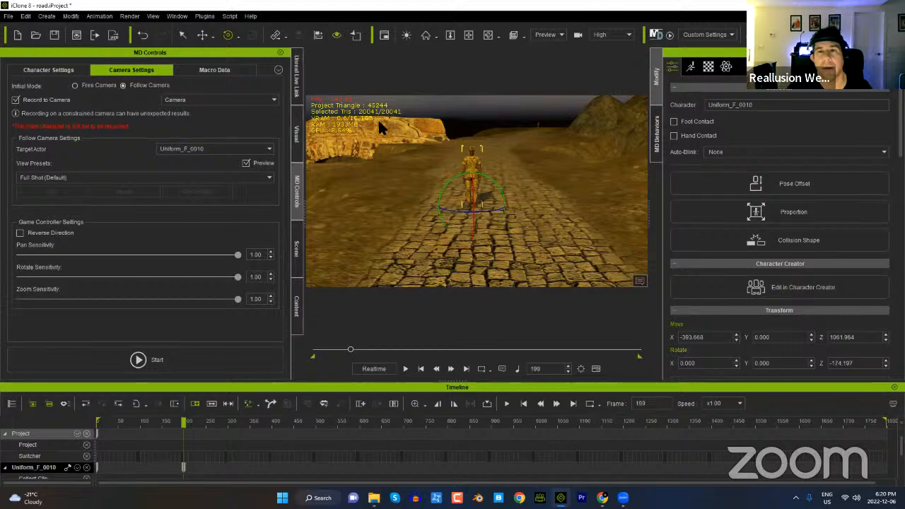
Step: Switch the viewport from the Preview camera to the Camera view
click(610, 35)
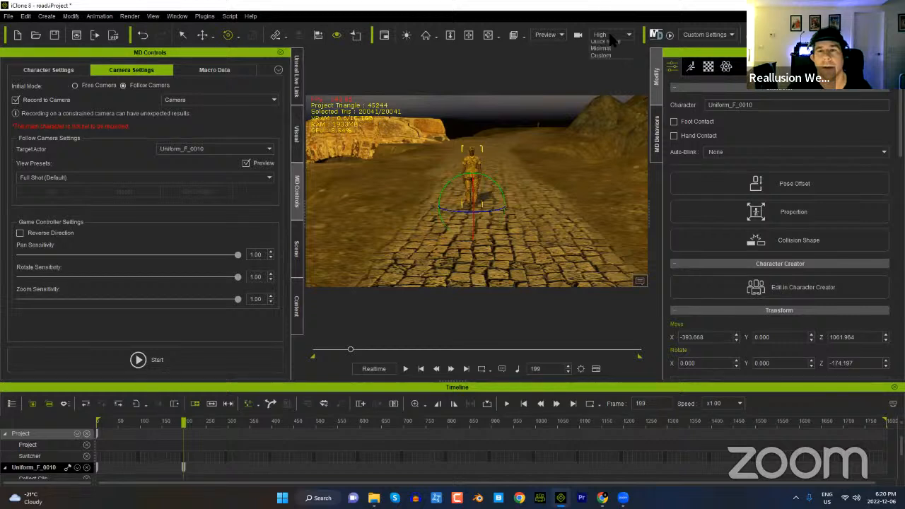
click(562, 36)
click(549, 57)
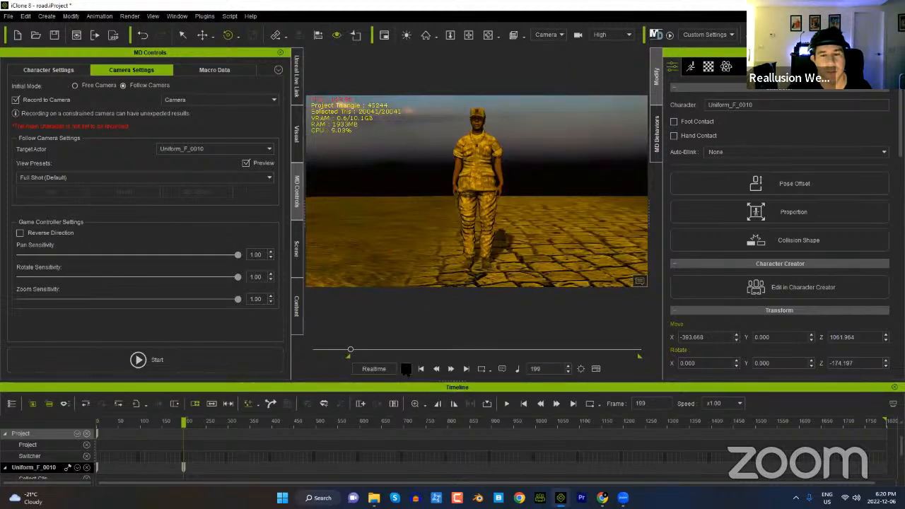
Step: Select Uniform_F_0 in the Motion Director character settings and deactivate Uniform_F_0010
click(69, 70)
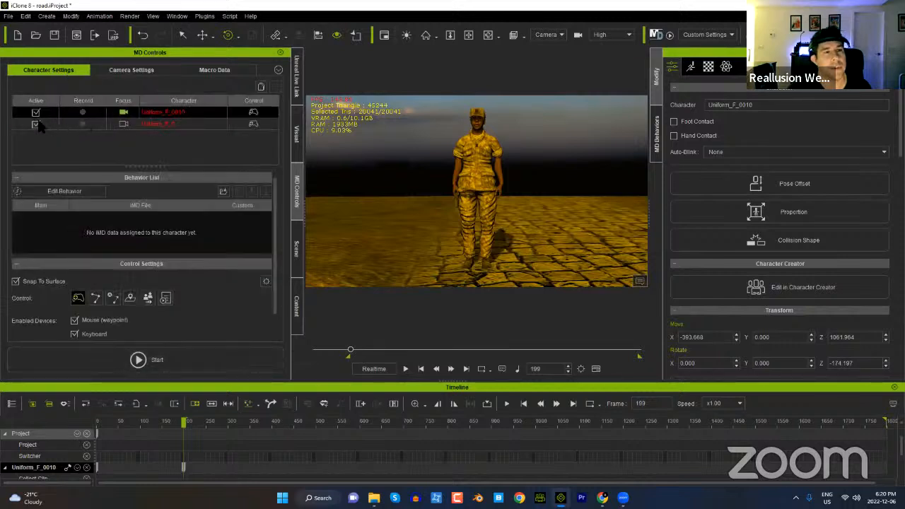
click(34, 127)
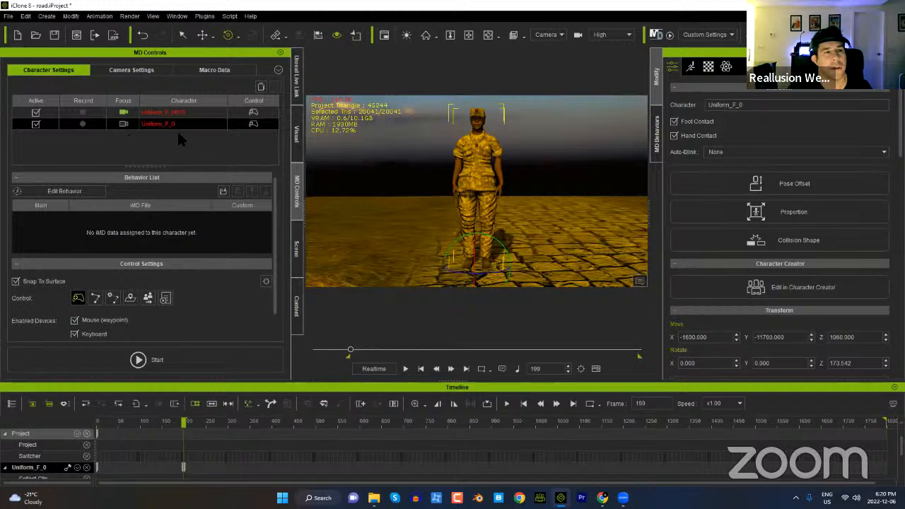
click(36, 112)
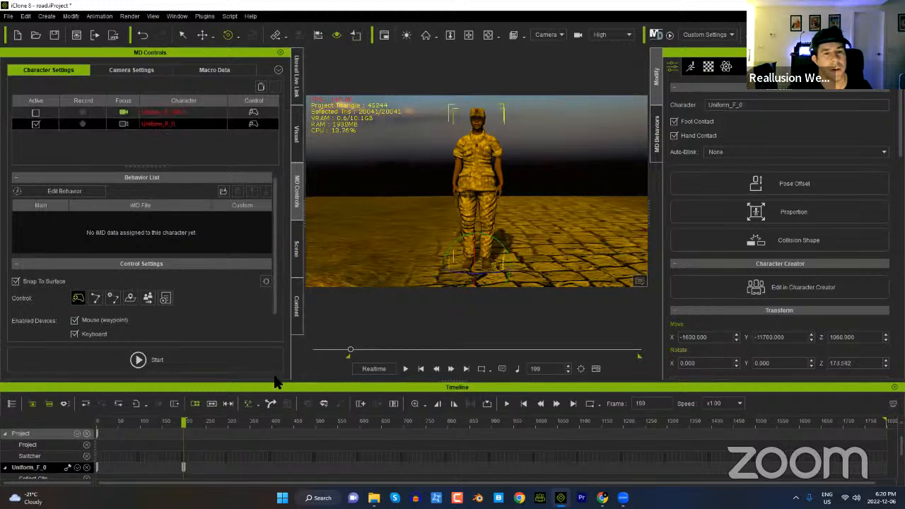
Step: Load the default Female Motion Director data for Uniform_F_0, run Motion Director, and stop it
click(182, 357)
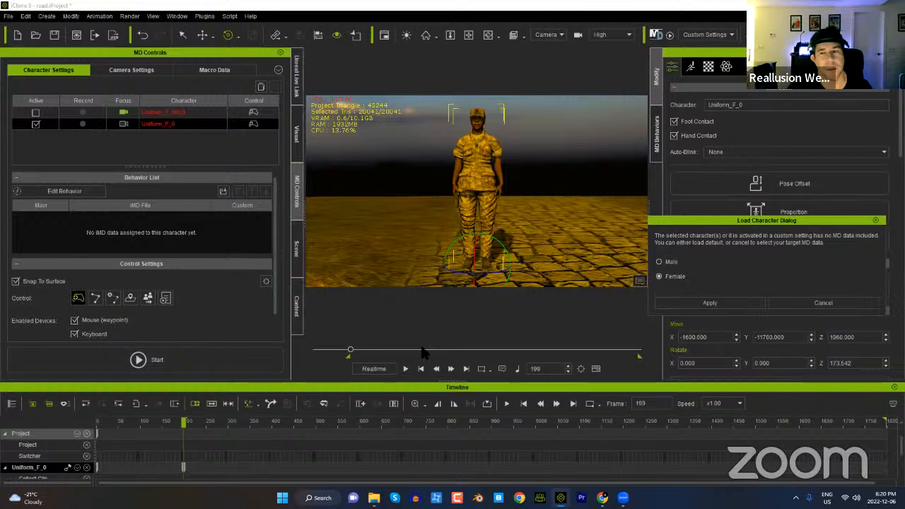
click(700, 302)
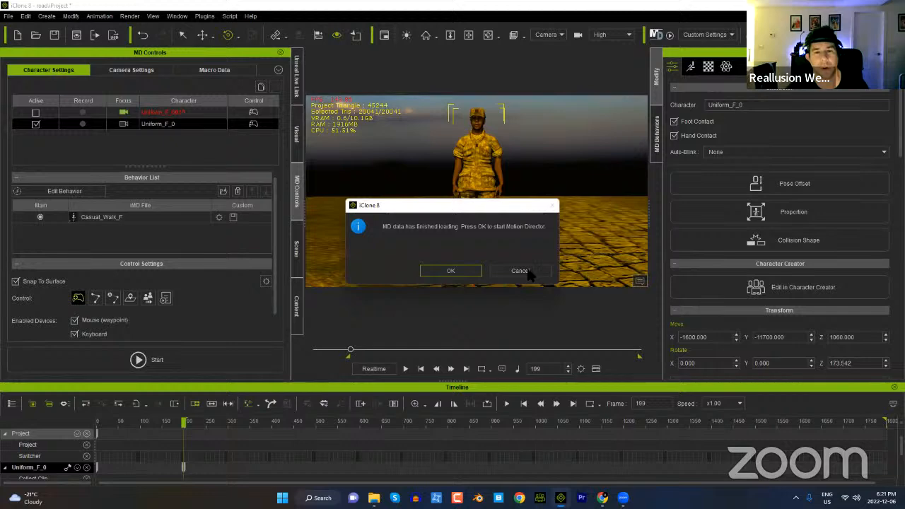
click(469, 269)
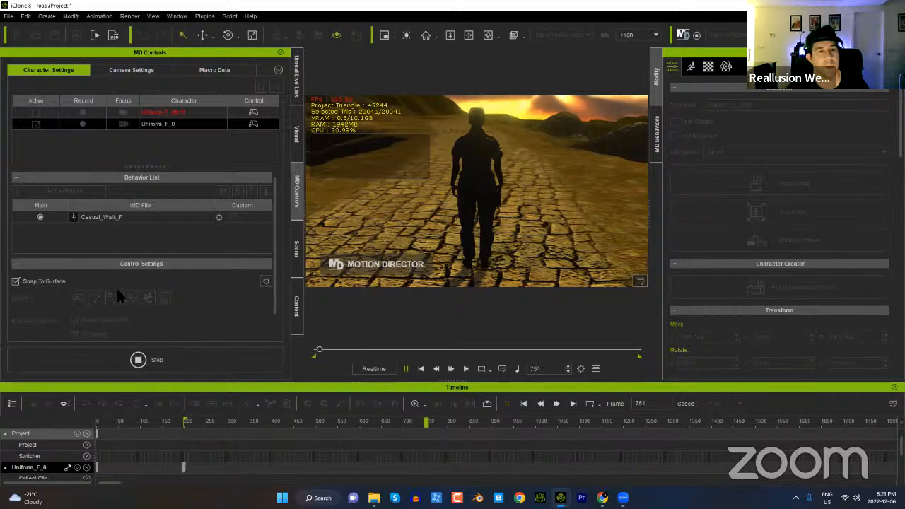
click(153, 360)
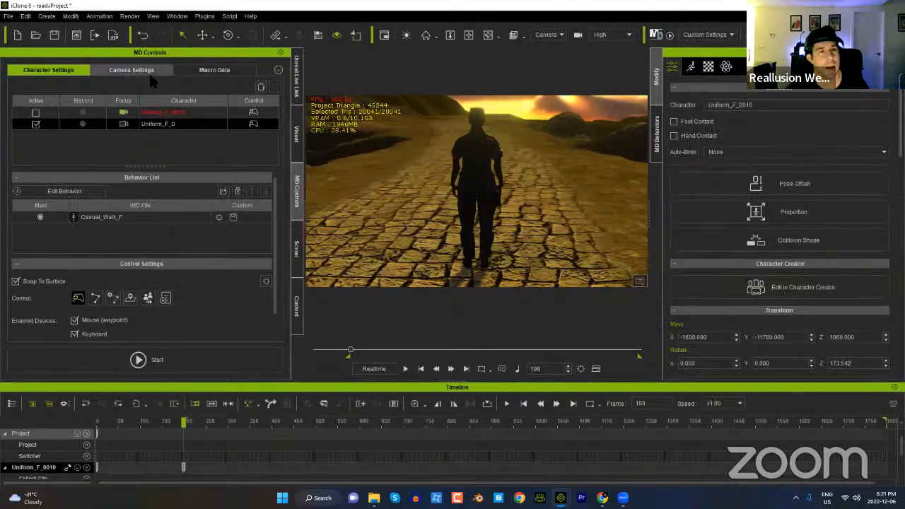
Step: Set the Record to Camera target in the Motion Director camera settings to Create new camera
click(131, 70)
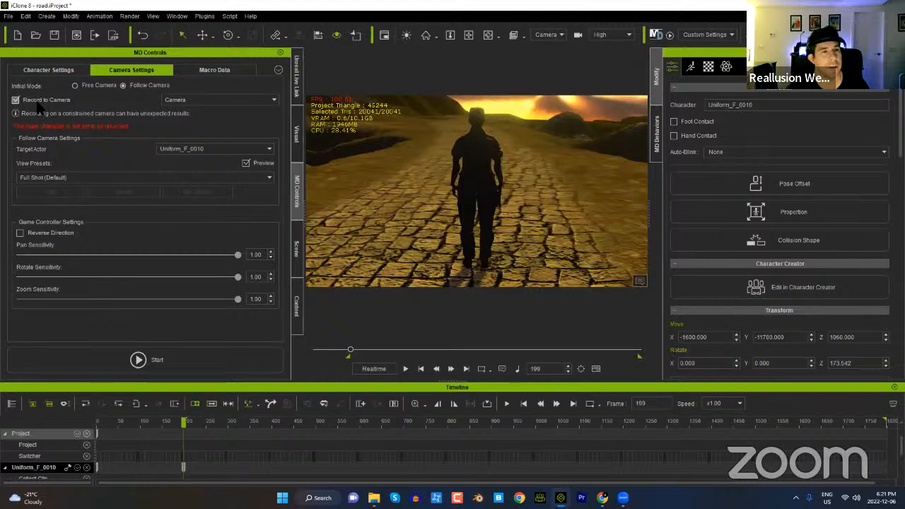
click(186, 101)
click(187, 114)
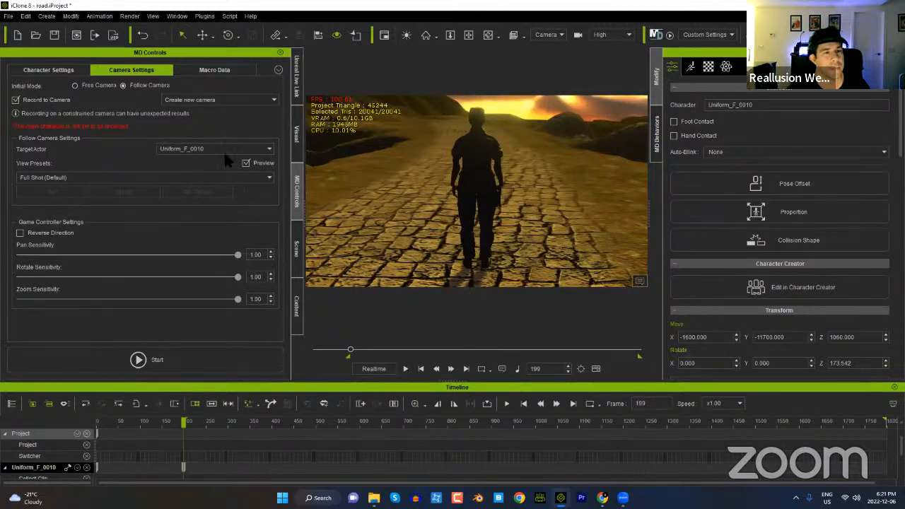
Step: Run Motion Director with Uniform_F_0 as the active character, then stop it
click(69, 77)
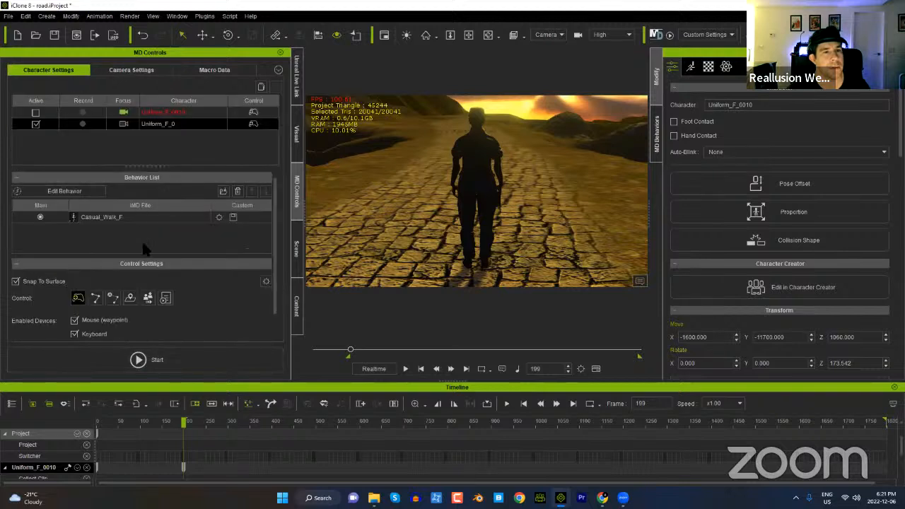
click(156, 362)
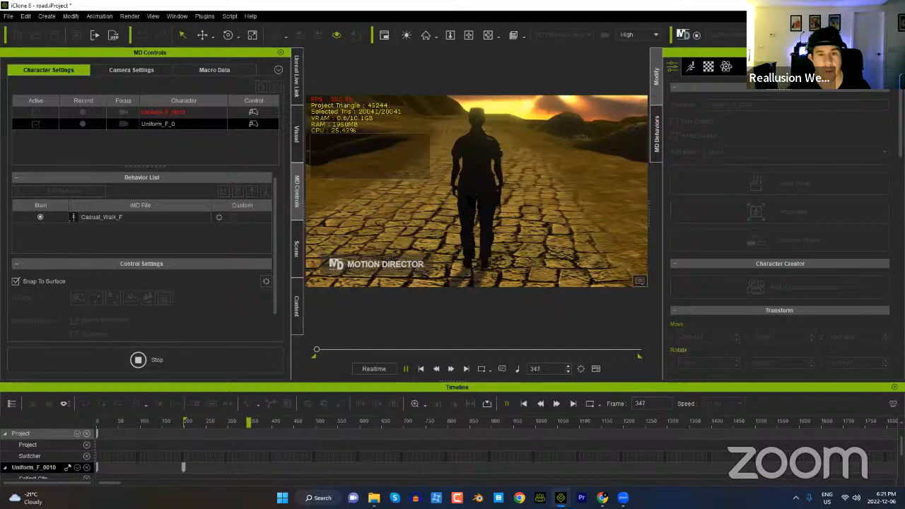
click(146, 357)
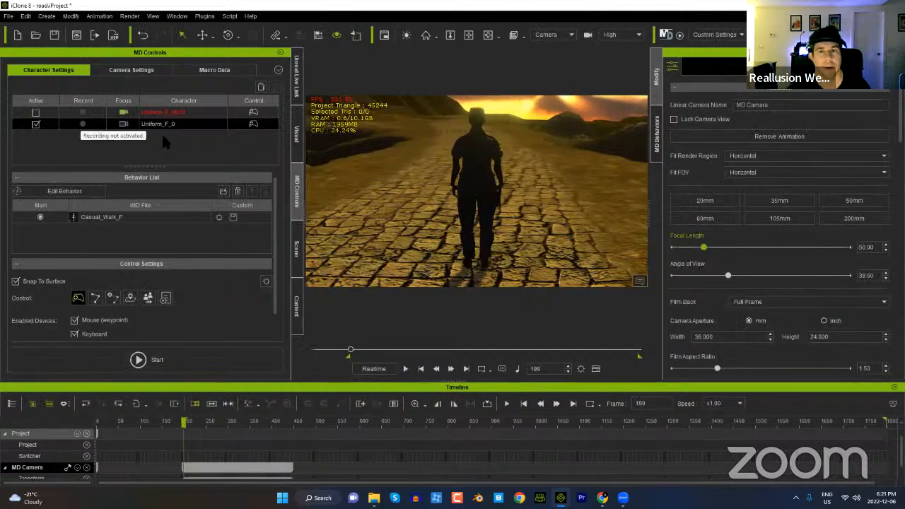
Step: Make Uniform_F_0010 the active Motion Director character and deactivate Uniform_F_0
click(481, 164)
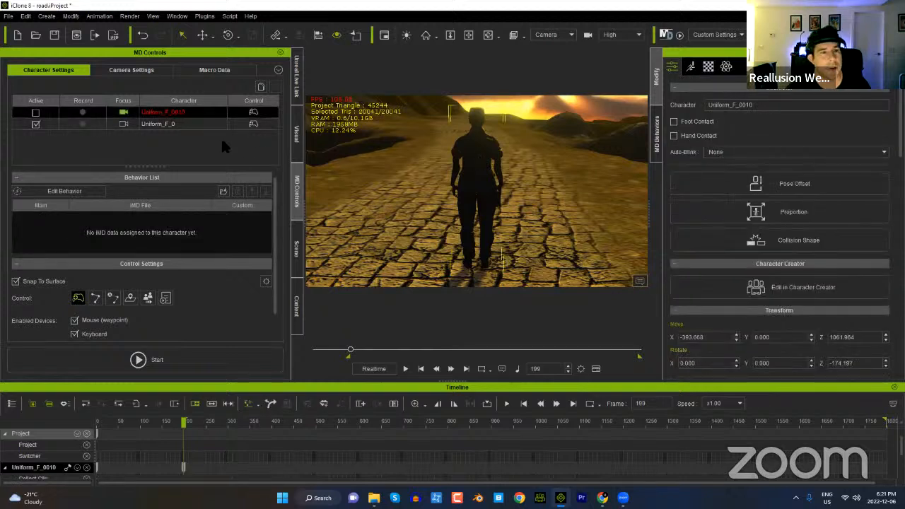
click(169, 127)
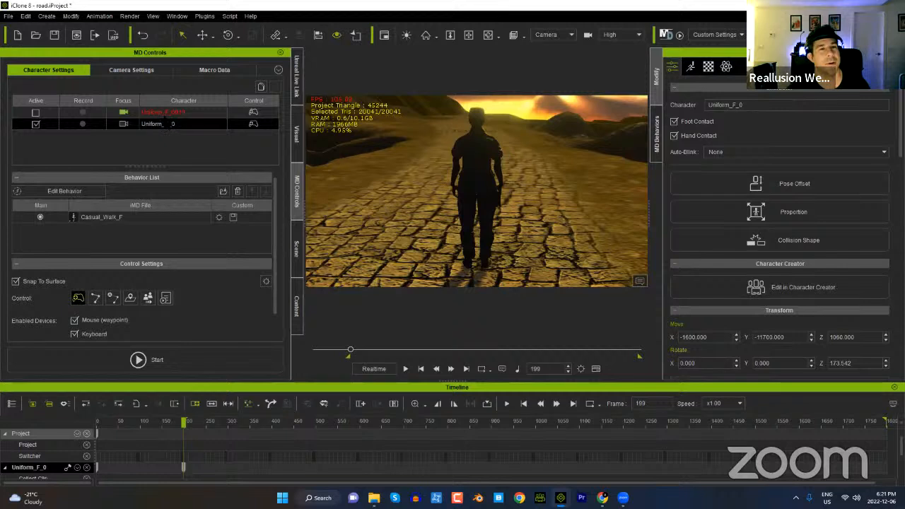
click(164, 116)
click(36, 113)
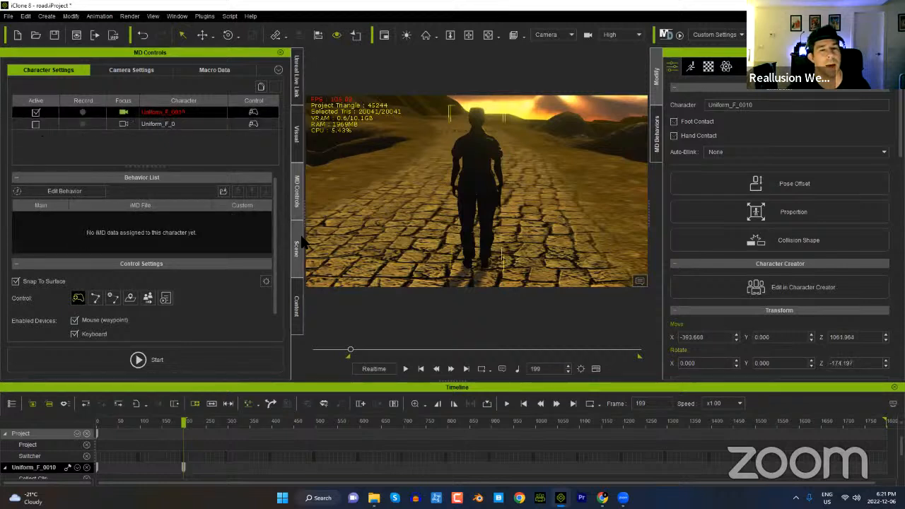
Step: Browse the animation content library to the 1.Human Male motion folder
click(297, 306)
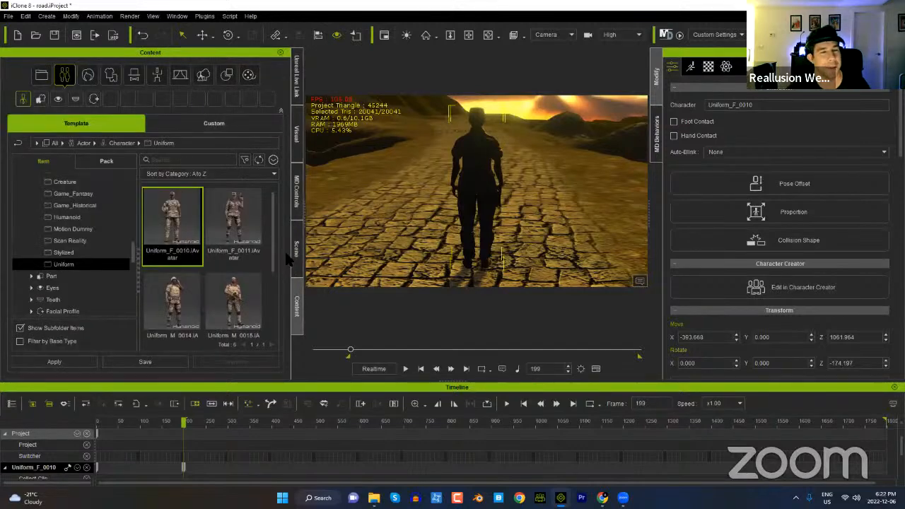
click(157, 75)
scroll(97, 264, down, 2)
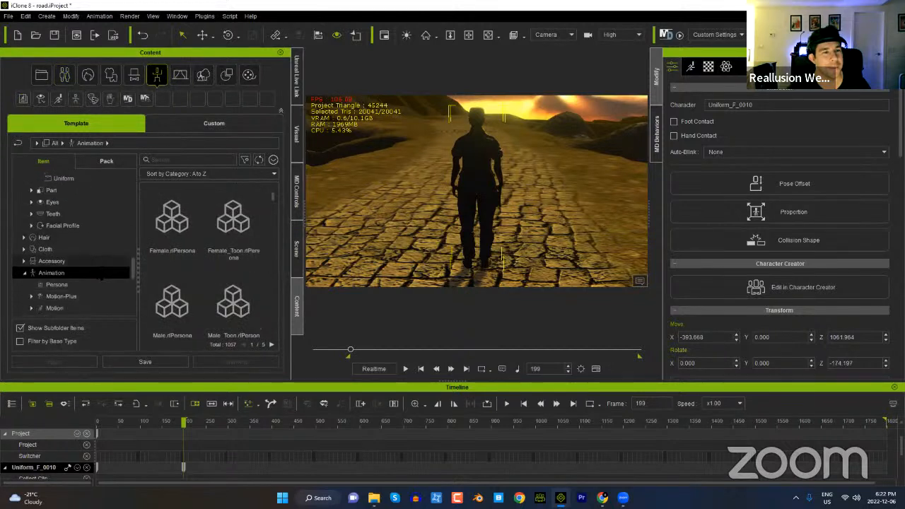
click(55, 280)
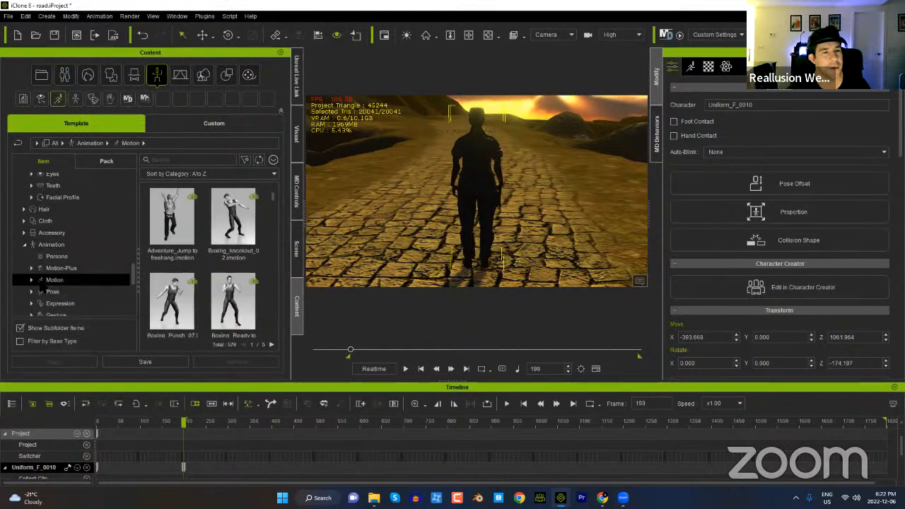
click(32, 280)
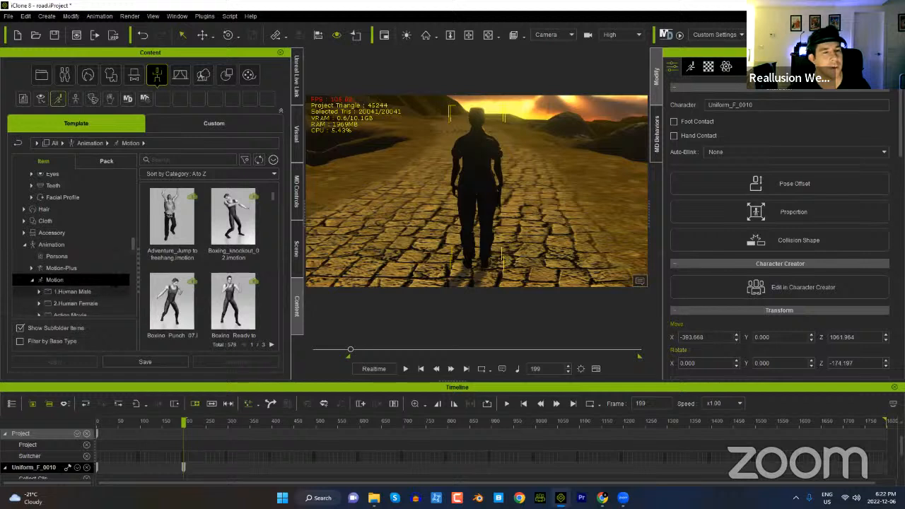
click(86, 291)
scroll(87, 283, down, 2)
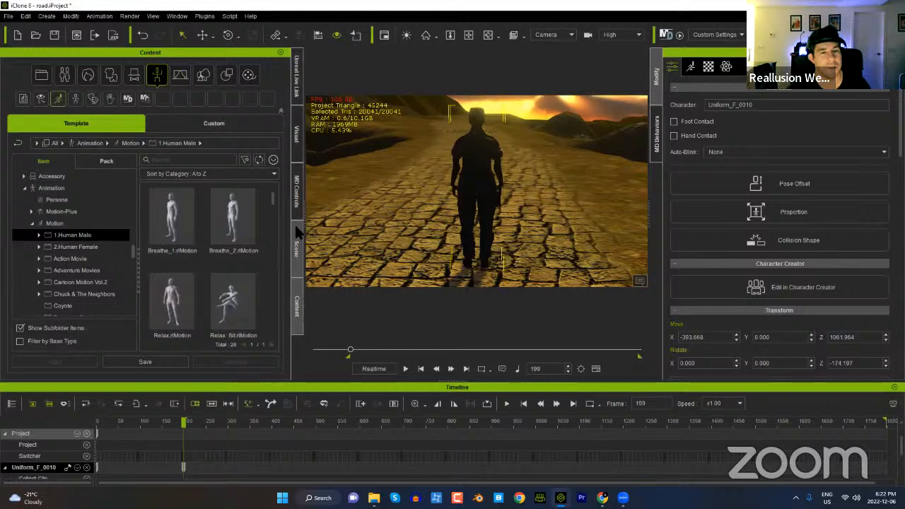
Step: Load the default Female Motion Director data for Uniform_F_0010, walk her along the road in Motion Director, and stop the run
click(297, 191)
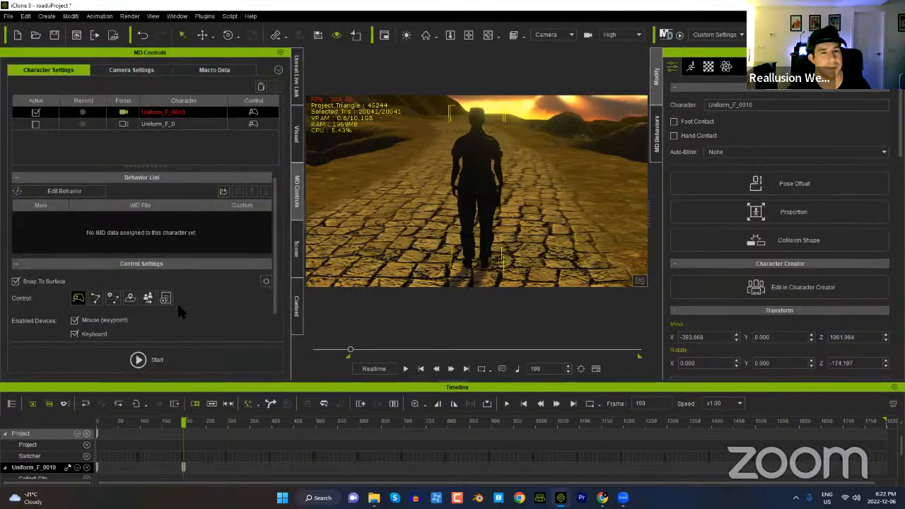
click(145, 359)
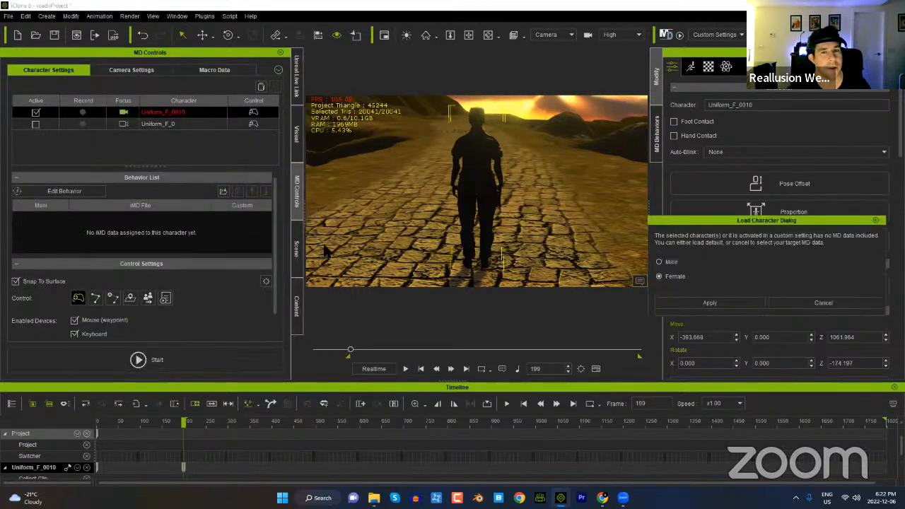
click(681, 303)
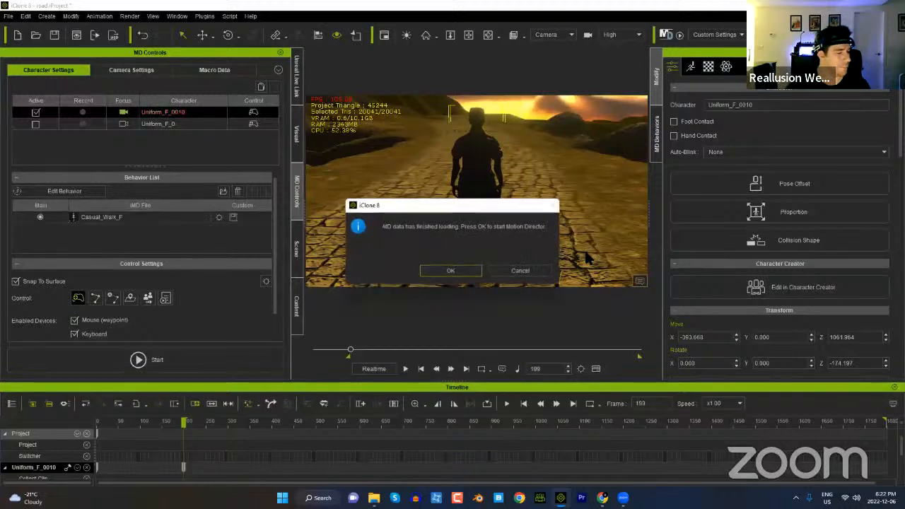
click(471, 270)
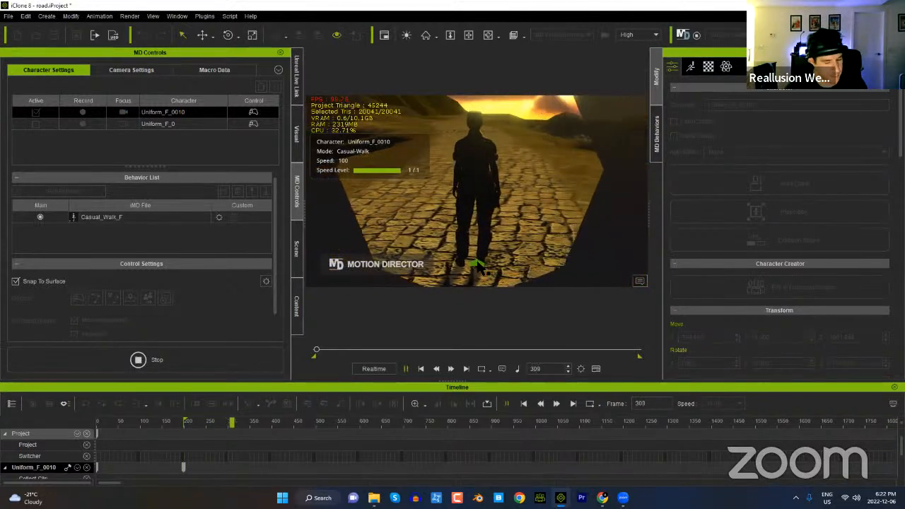
key(w)
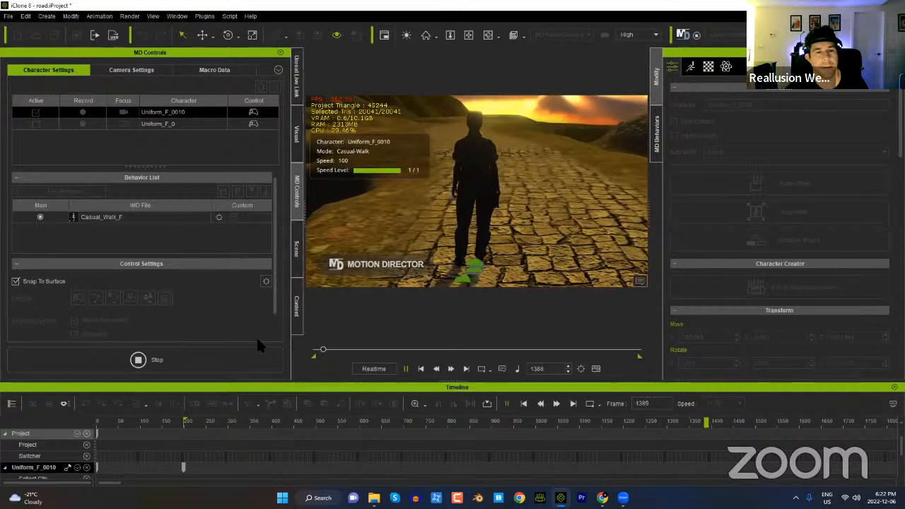
click(216, 359)
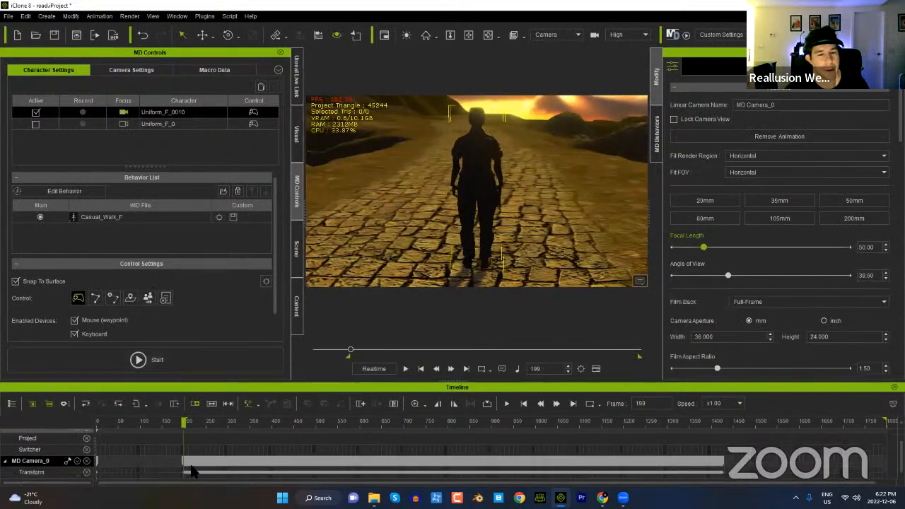
Step: Scrub the timeline through the Camera, MD Camera_0 and MD Camera views to review the recorded camera motion
drag(189, 420, 519, 421)
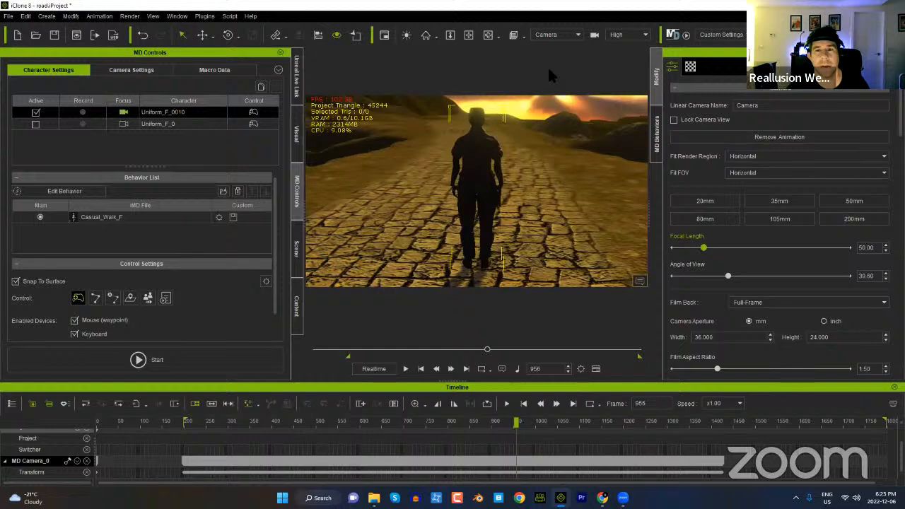
drag(241, 421, 481, 418)
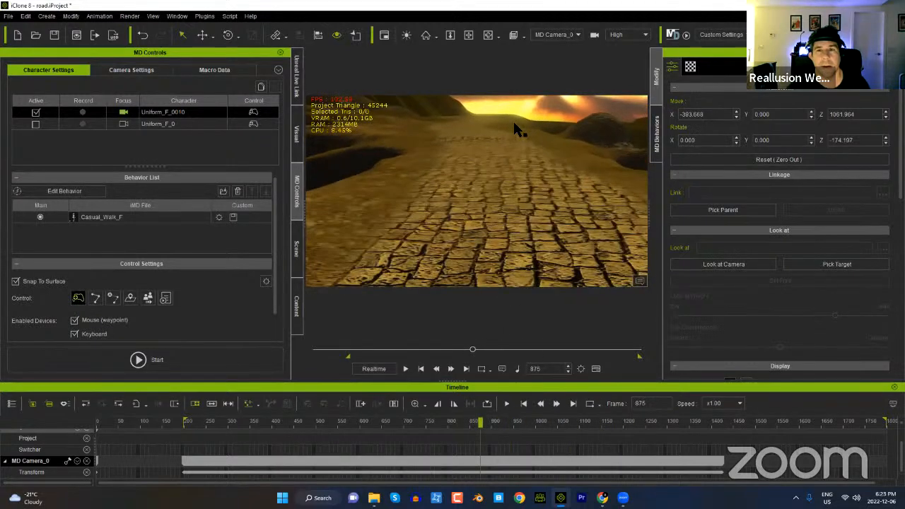
click(564, 63)
drag(392, 424, 600, 422)
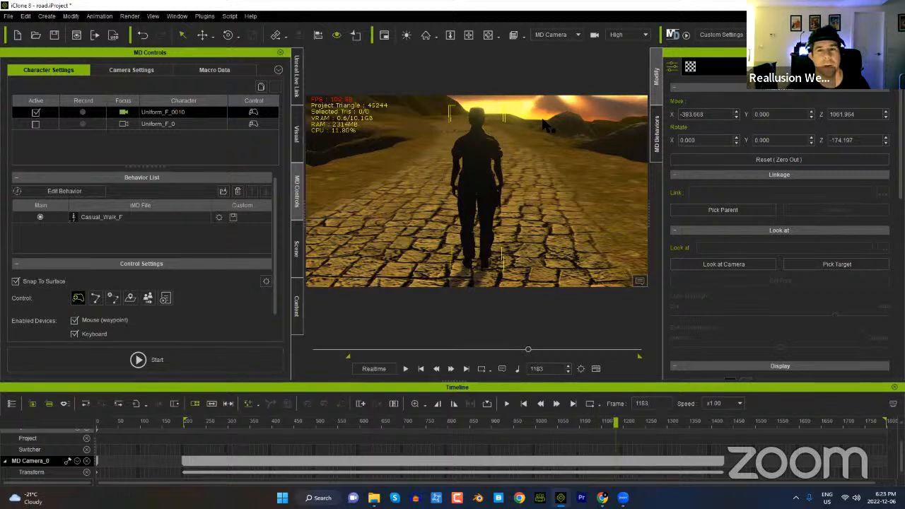
Step: Switch the viewport to the Preview camera facing the uniformed woman's front, and remove the MD Camera_0 track from the timeline display
click(559, 35)
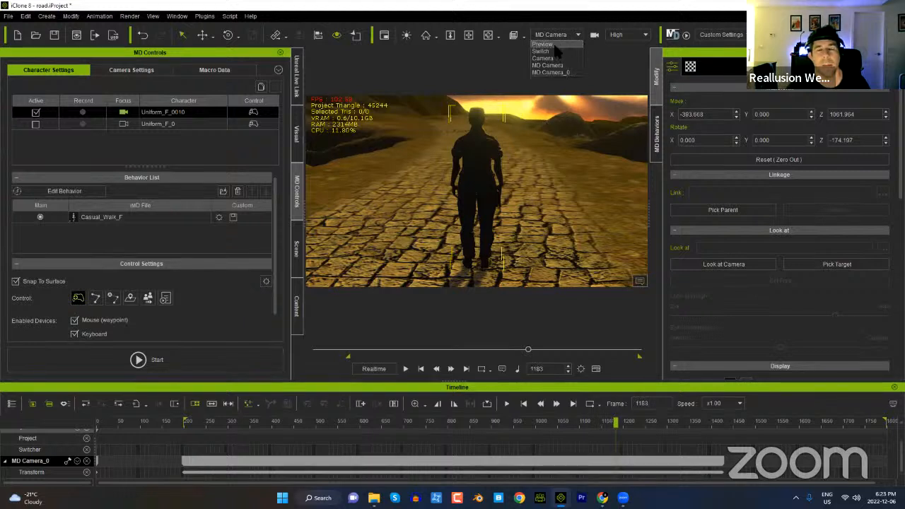
click(544, 44)
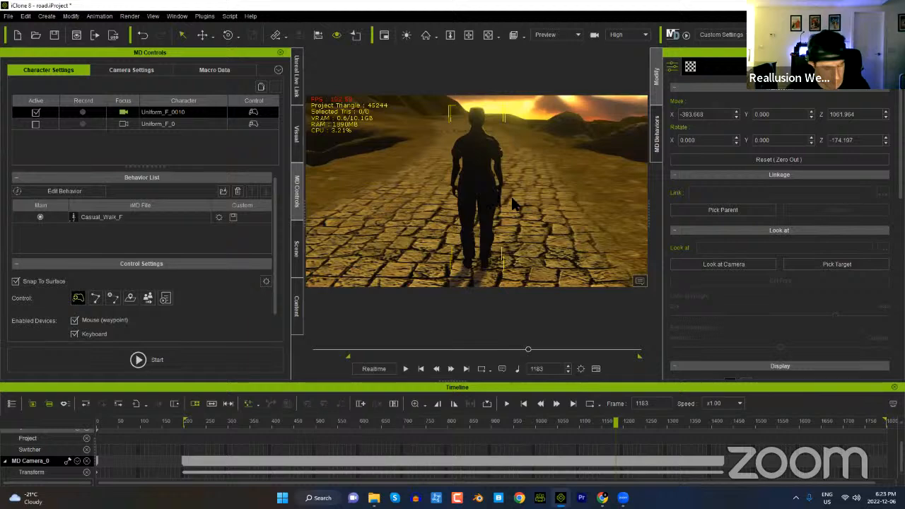
alt+drag(553, 185, 252, 183)
alt+drag(481, 187, 410, 271)
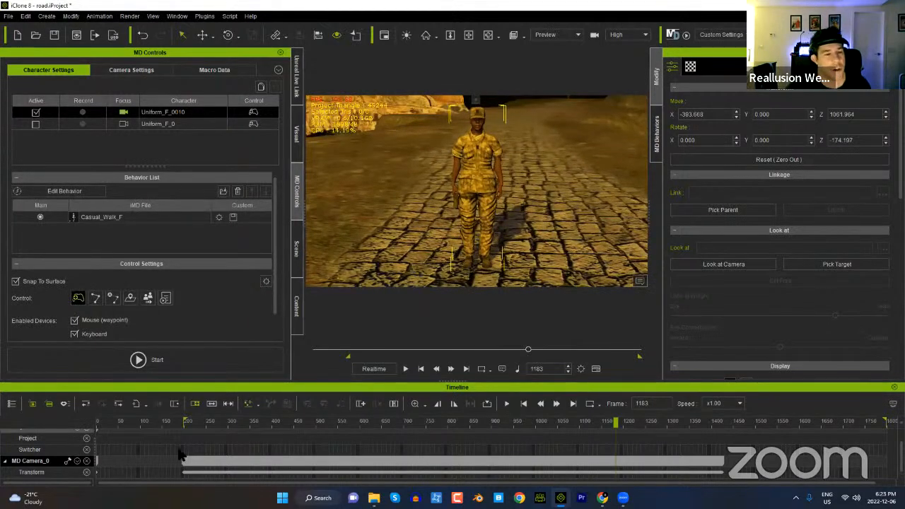
click(87, 461)
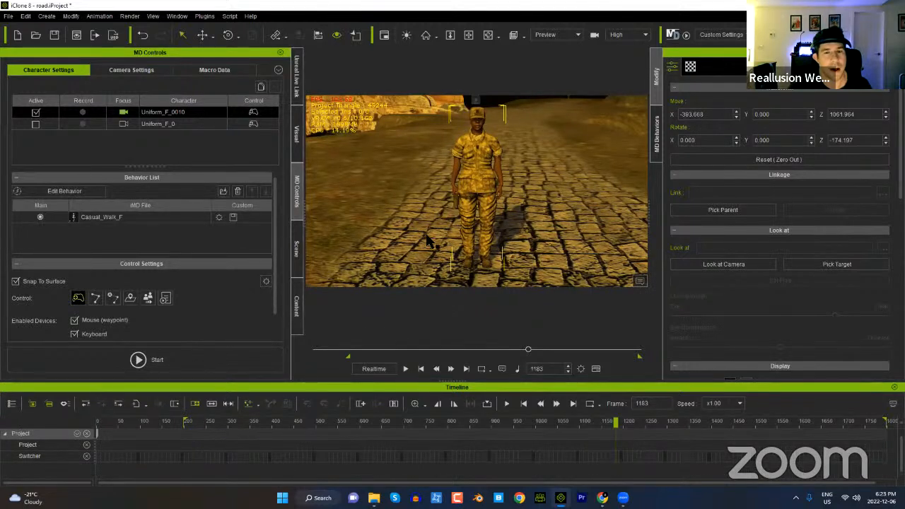
Step: Create a motion clip from the Uniform_F_0010_PlayerControl macro recording
click(216, 71)
scroll(181, 297, down, 5)
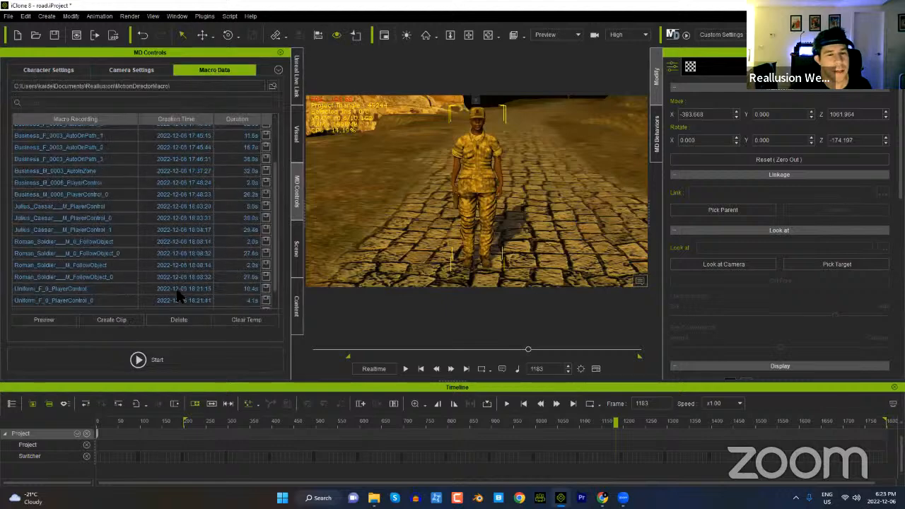
click(70, 71)
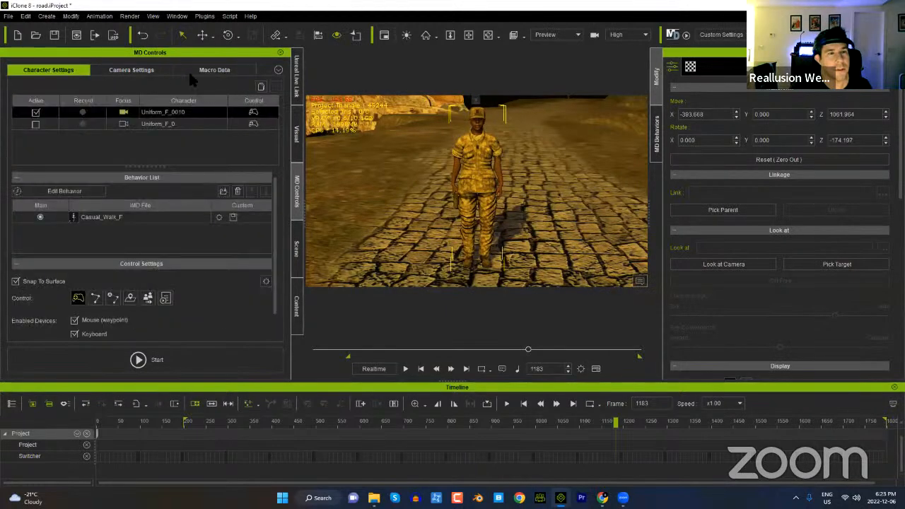
click(210, 72)
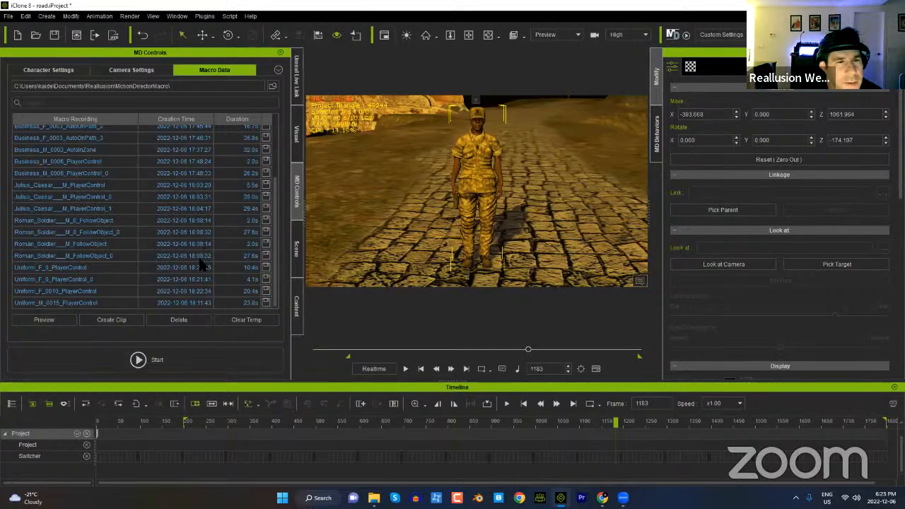
scroll(203, 267, up, 3)
scroll(200, 273, down, 3)
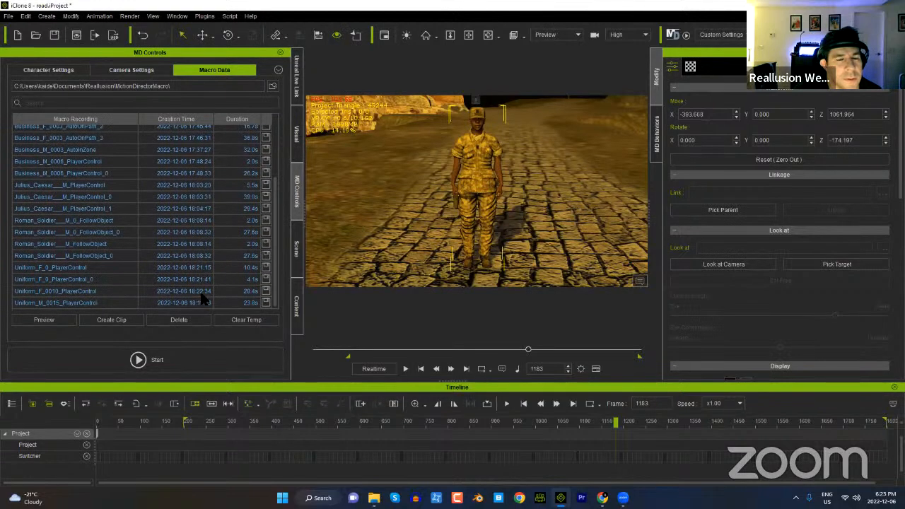
click(201, 294)
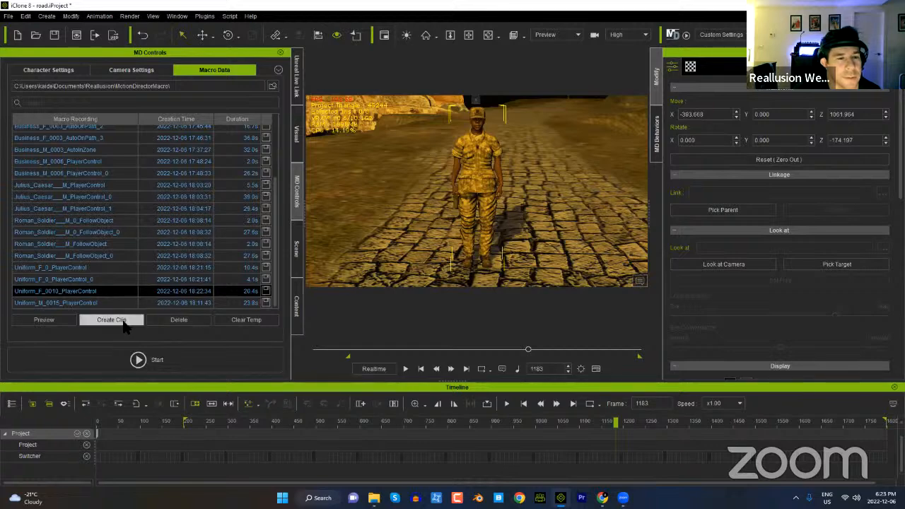
click(149, 319)
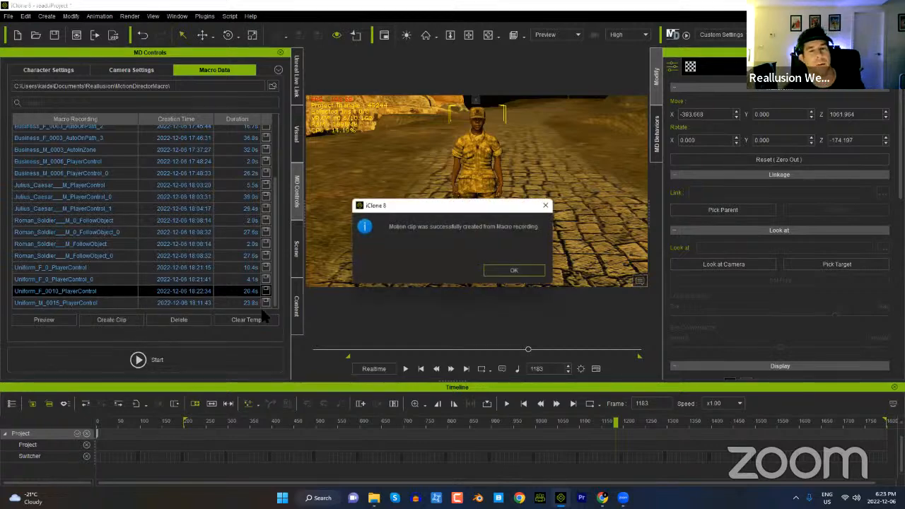
click(513, 272)
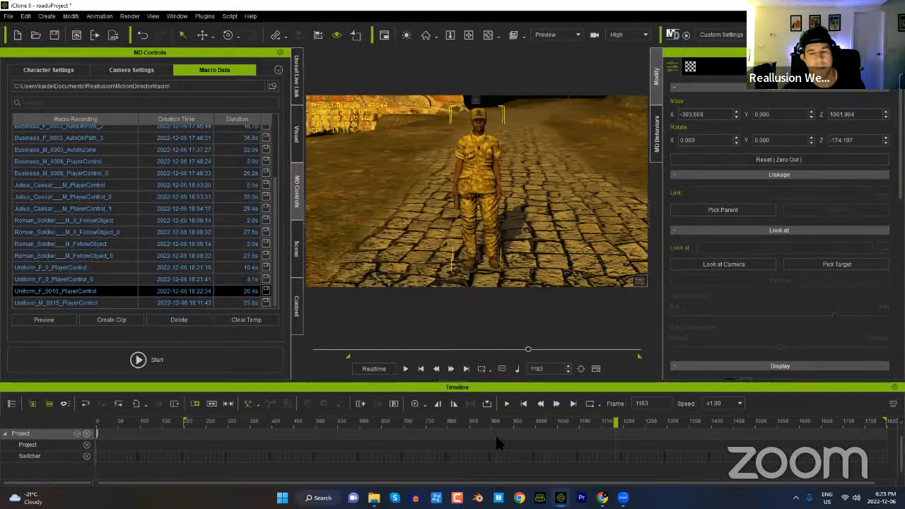
Step: Go to frame 1383, select Uniform_F_0010 on the road, and display her motion clip in the timeline
drag(527, 349, 565, 350)
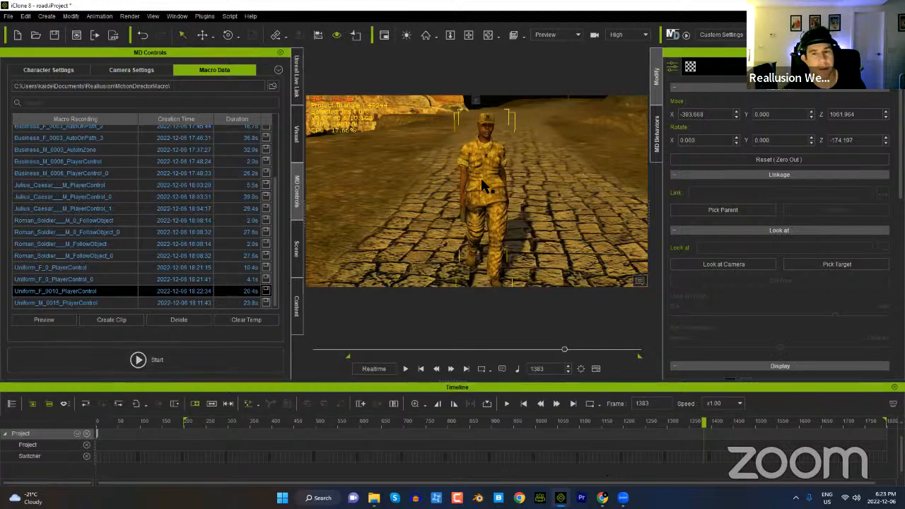
click(31, 404)
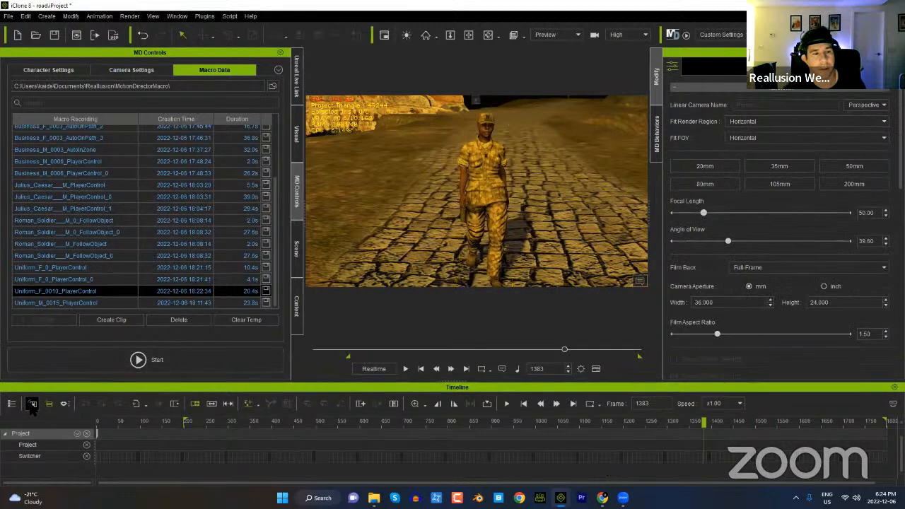
click(489, 183)
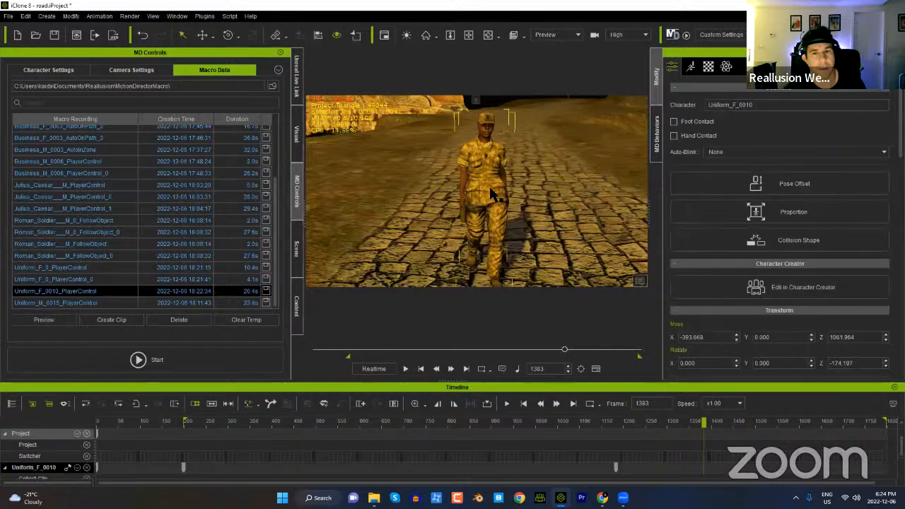
drag(658, 473, 242, 460)
click(241, 462)
Step: Scrub the first part of the clip to about frame 490 and inspect the walking woman from the side and front
drag(196, 419, 317, 419)
middle_drag(549, 201, 511, 285)
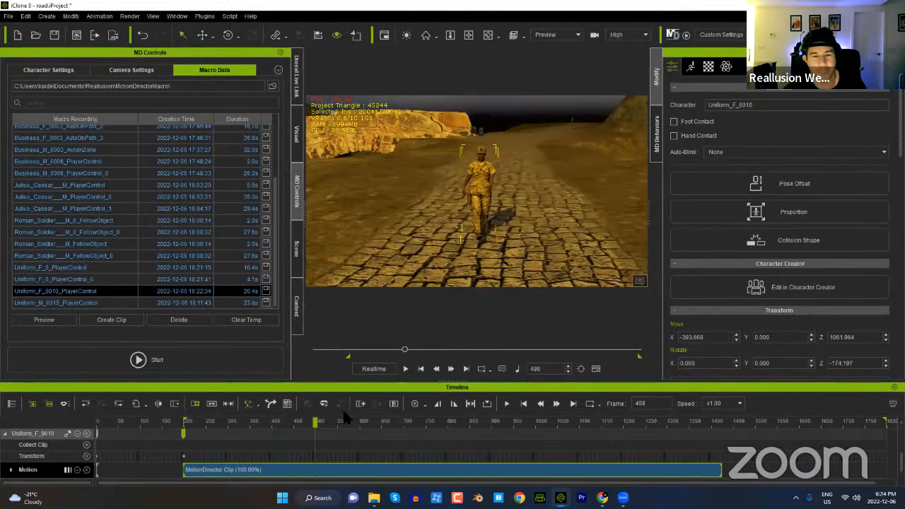
mouse_move(304, 424)
mouse_down()
mouse_move(257, 421)
mouse_move(336, 423)
mouse_move(311, 424)
mouse_up()
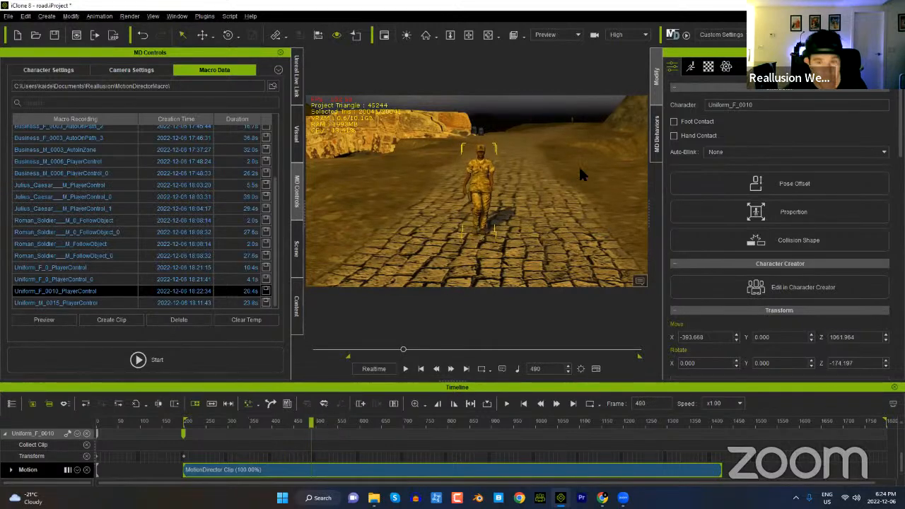
alt+right_drag(522, 204, 522, 163)
alt+drag(523, 162, 365, 205)
alt+middle_drag(365, 205, 445, 197)
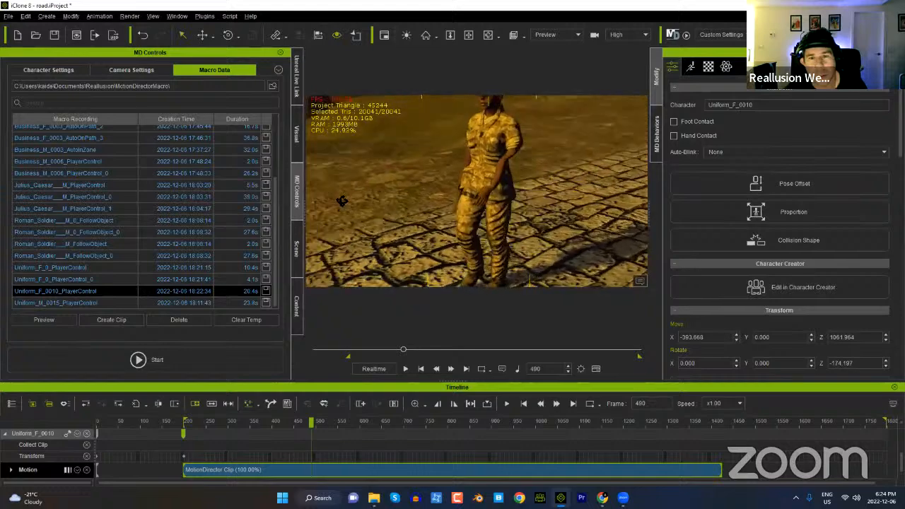
alt+drag(446, 196, 602, 199)
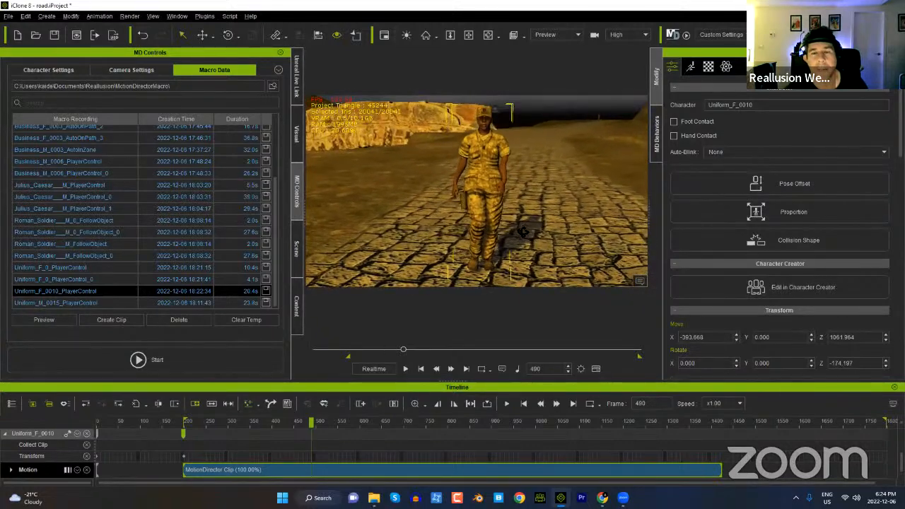
Step: Open Edit Motion Layer for the woman at frame 444 and expand her Motion track to show the Motion Layer
drag(266, 424, 291, 423)
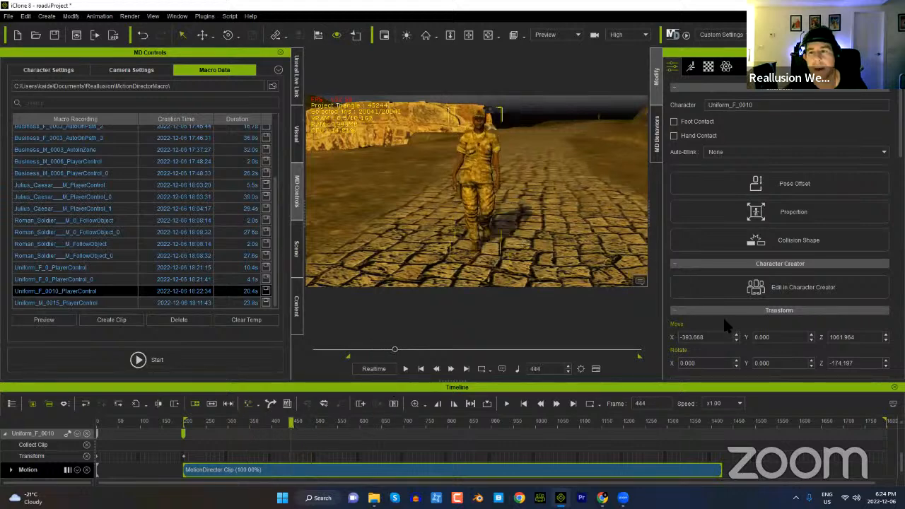
click(689, 63)
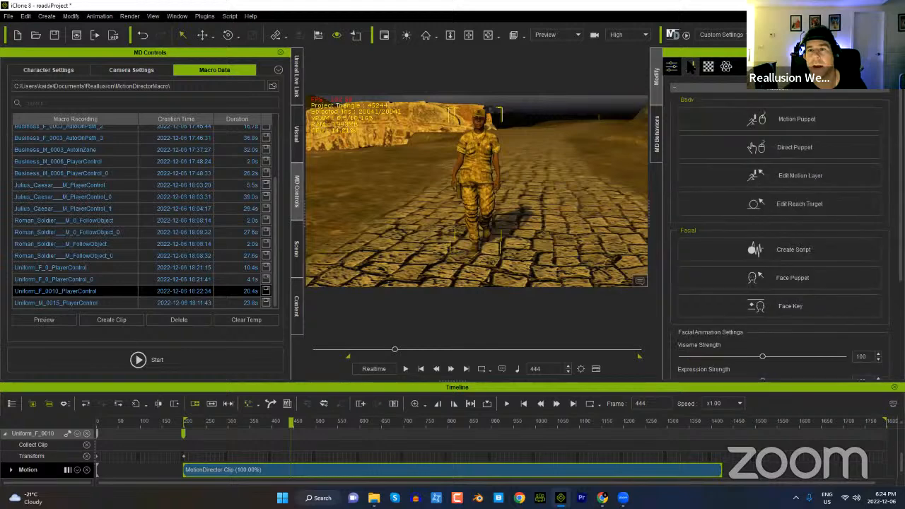
click(814, 188)
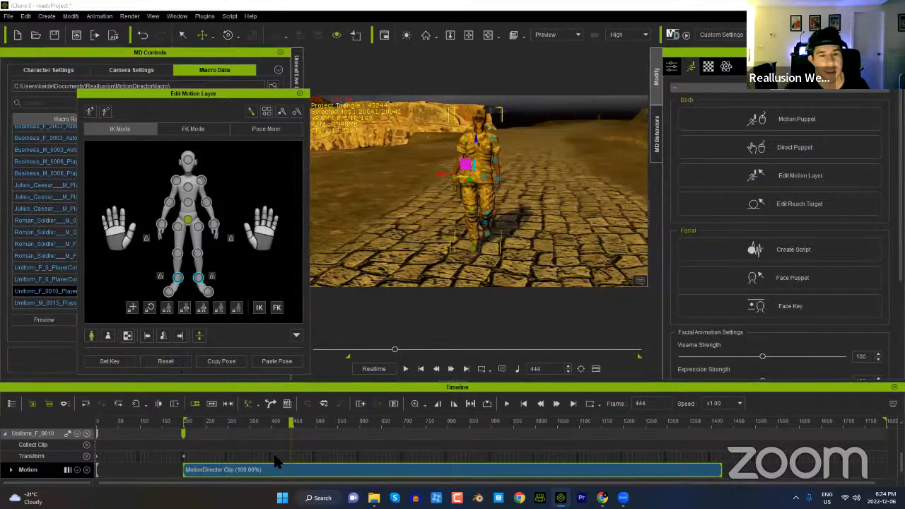
click(12, 470)
scroll(297, 453, down, 2)
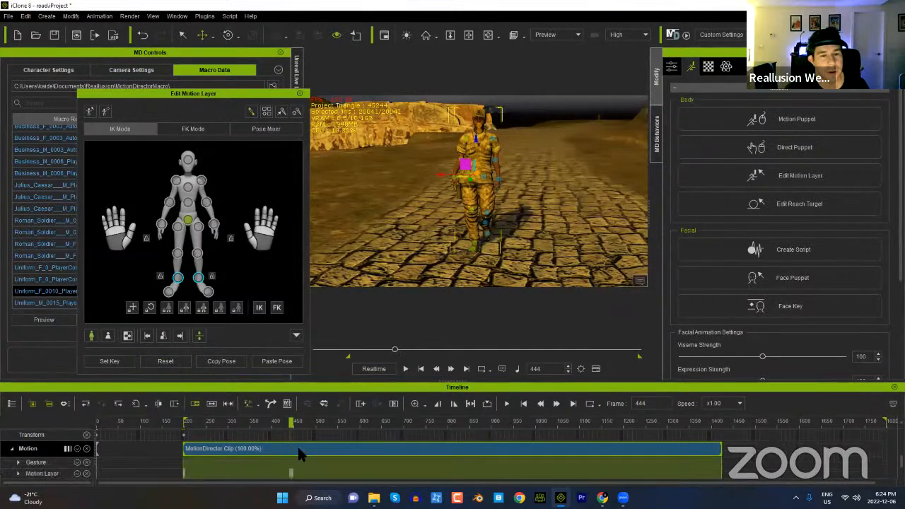
Step: At frame 572, raise the woman's left hand above her head and lift her right hand out sideways to shoulder height
click(305, 423)
click(347, 423)
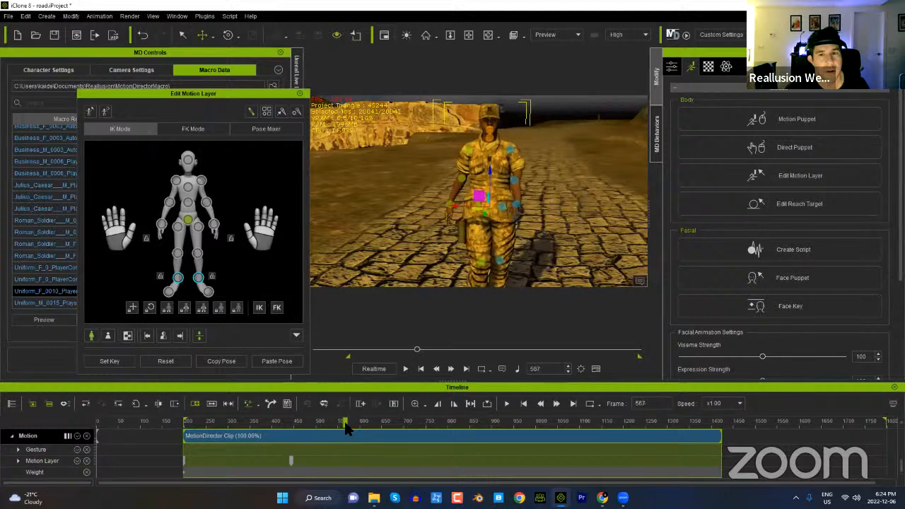
click(215, 224)
drag(513, 197, 543, 107)
drag(451, 201, 416, 154)
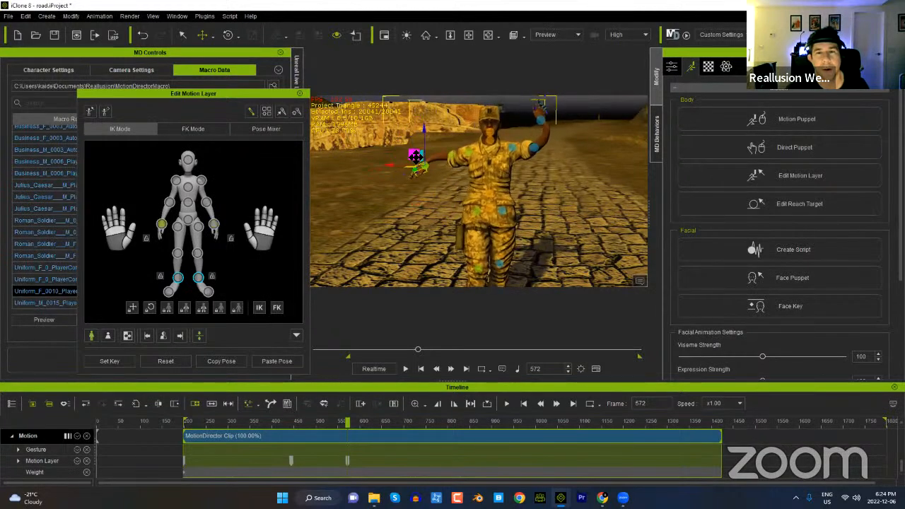
Step: Rotate the woman's right arm joints so the forearm points upward, and scrub through the arm raise
key(e)
drag(428, 164, 456, 111)
key(w)
click(170, 202)
key(e)
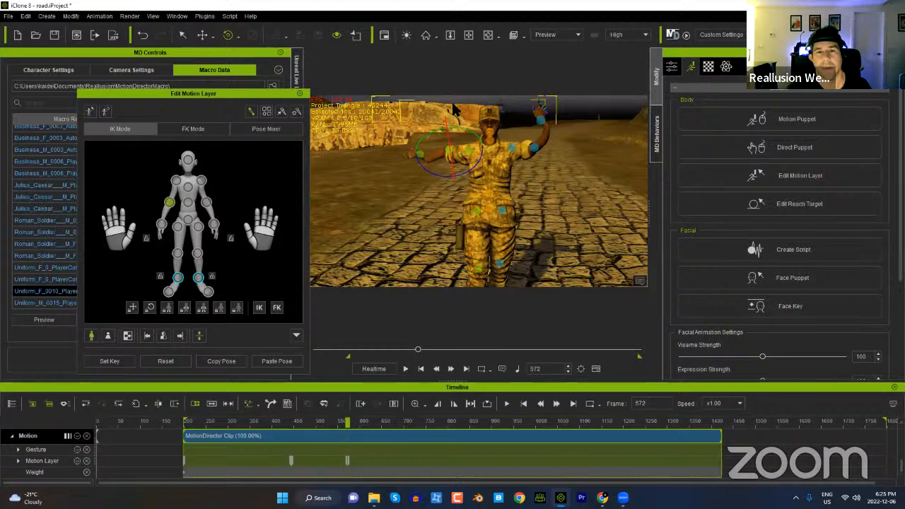
drag(481, 157, 469, 186)
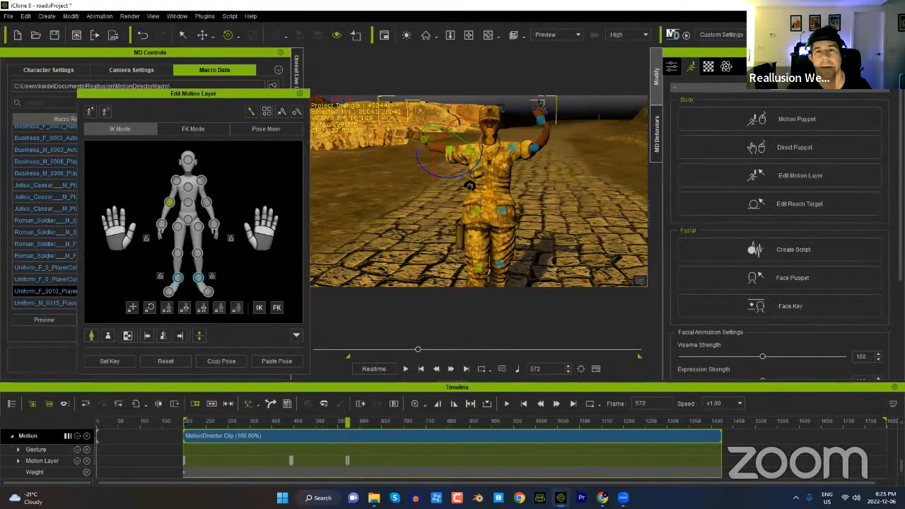
click(324, 425)
drag(306, 425, 344, 431)
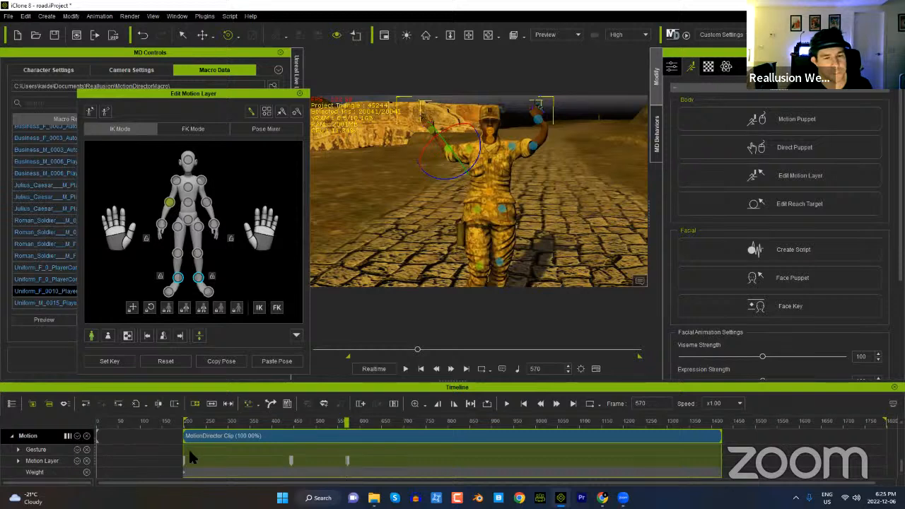
Step: Expand the Motion Layer track and examine the keys on its body-part tracks from Torso to R Leg
click(19, 460)
scroll(273, 474, down, 2)
scroll(310, 457, down, 3)
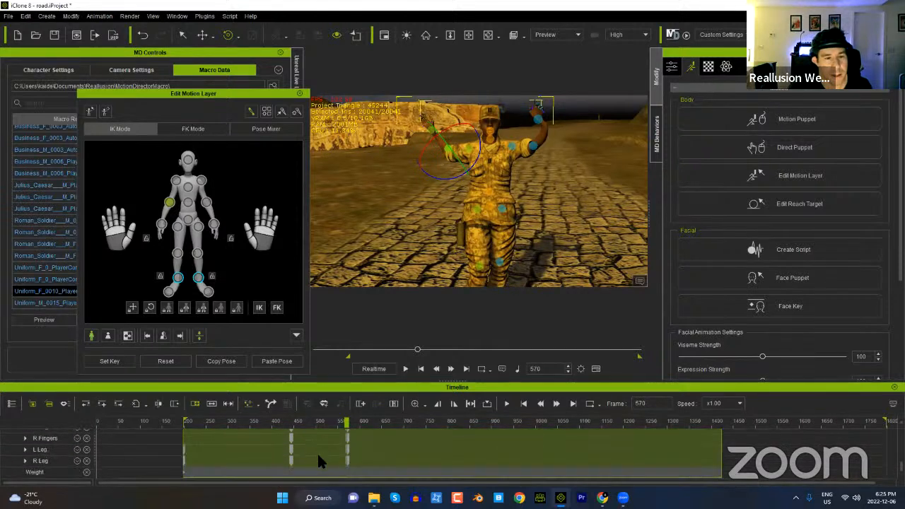
scroll(316, 457, up, 5)
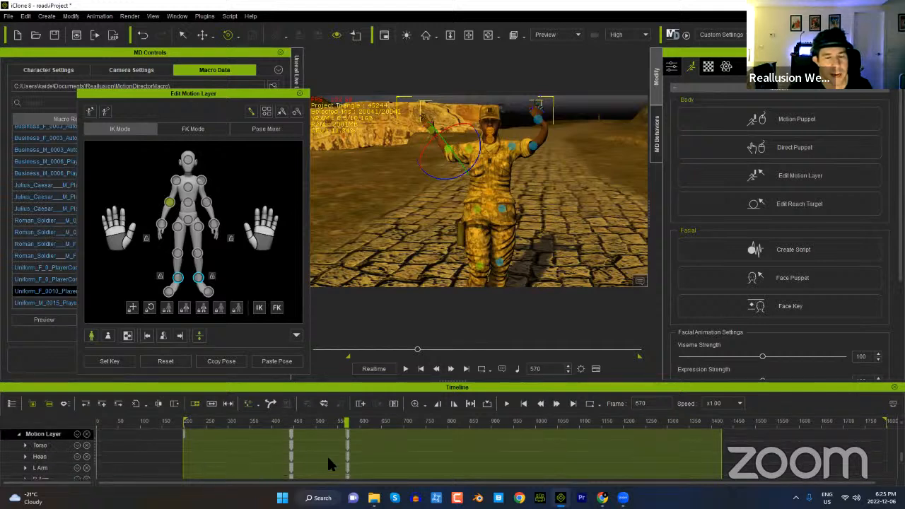
scroll(328, 453, down, 4)
scroll(287, 458, down, 1)
scroll(287, 458, up, 7)
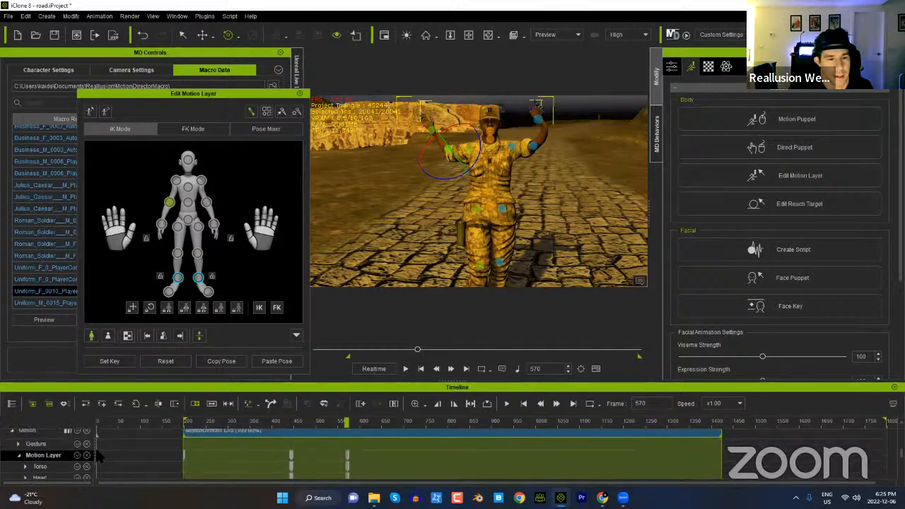
Step: View the Transition Curve presets for the Motion Layer key at frame 572 without applying one
right_click(347, 460)
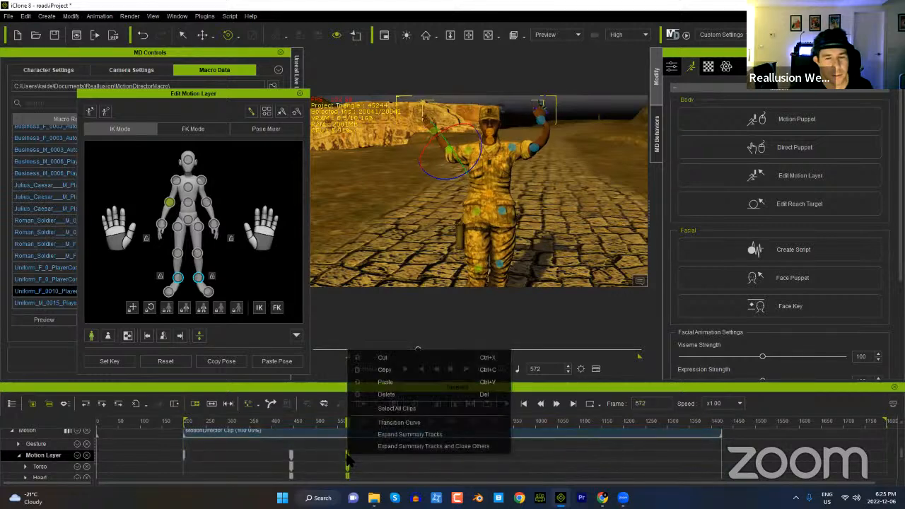
click(399, 422)
drag(342, 159, 558, 125)
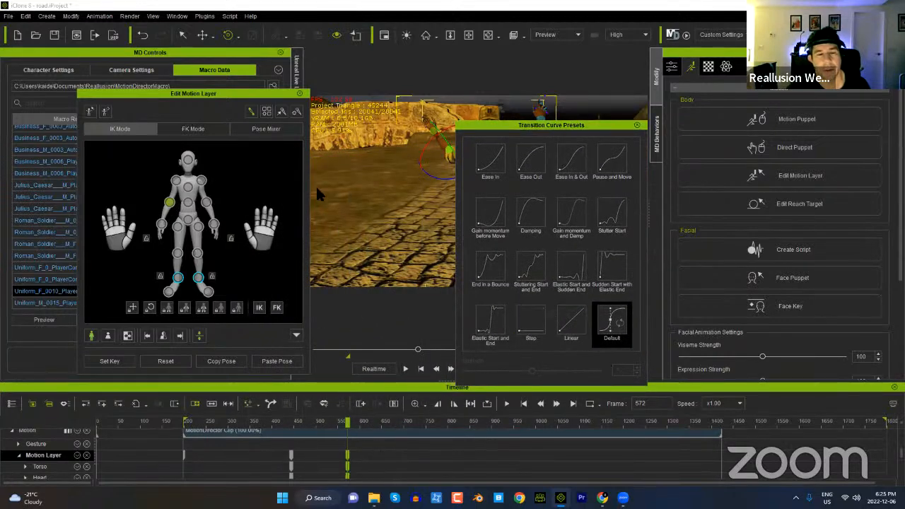
click(637, 125)
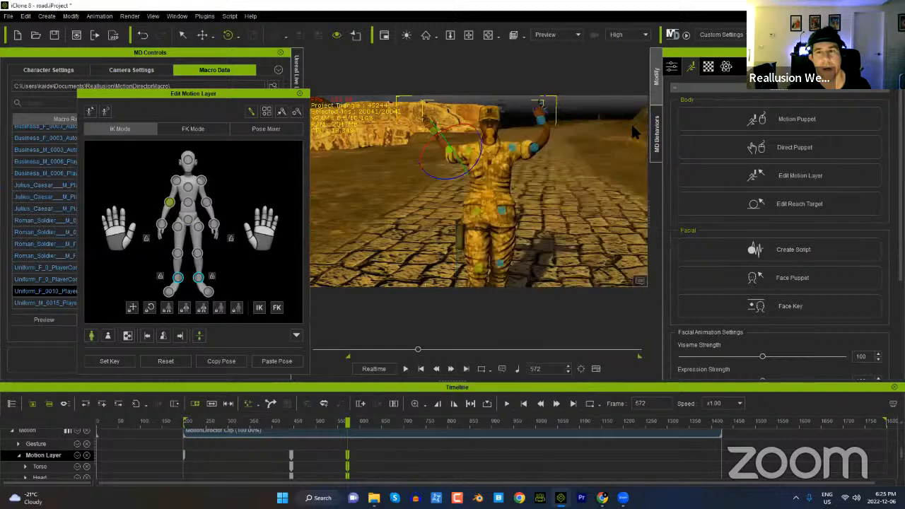
right_click(347, 463)
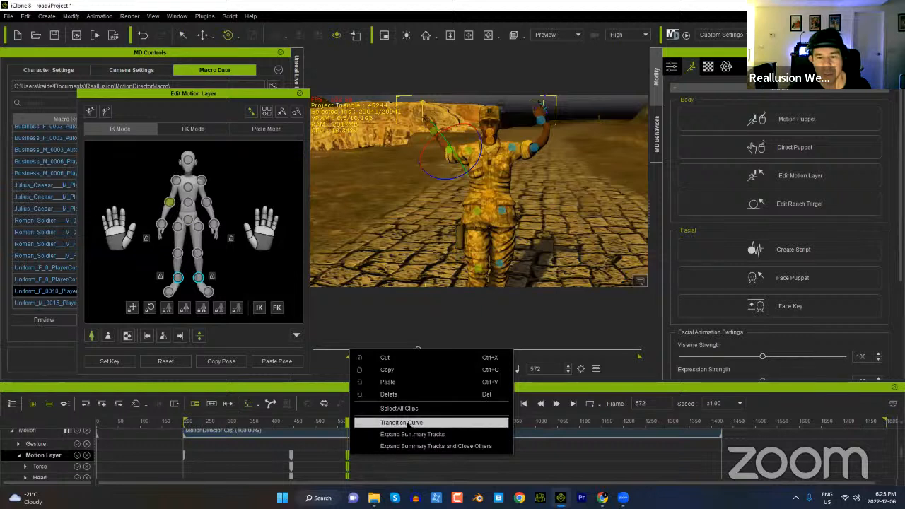
click(348, 455)
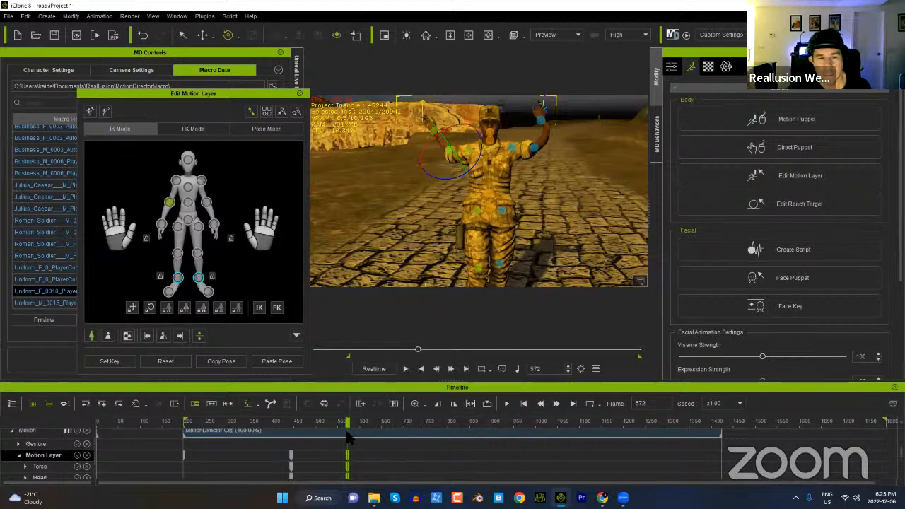
Step: Try to move the end key of the BoneRoot position curve in the motion clip's Curve Editor
click(346, 430)
right_click(346, 430)
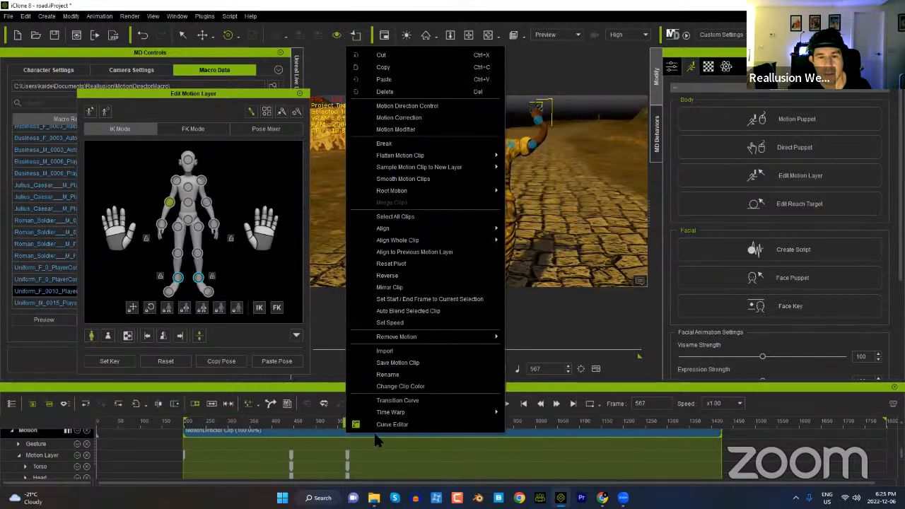
click(405, 425)
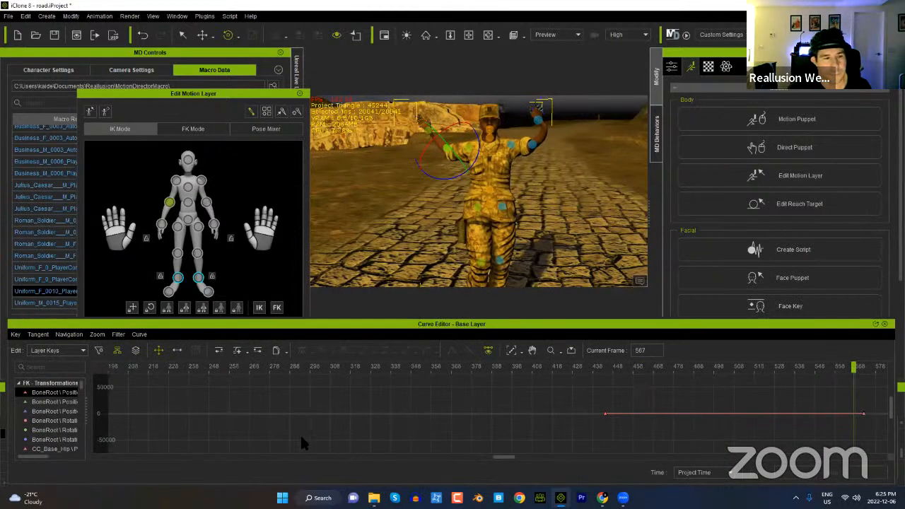
scroll(266, 427, down, 3)
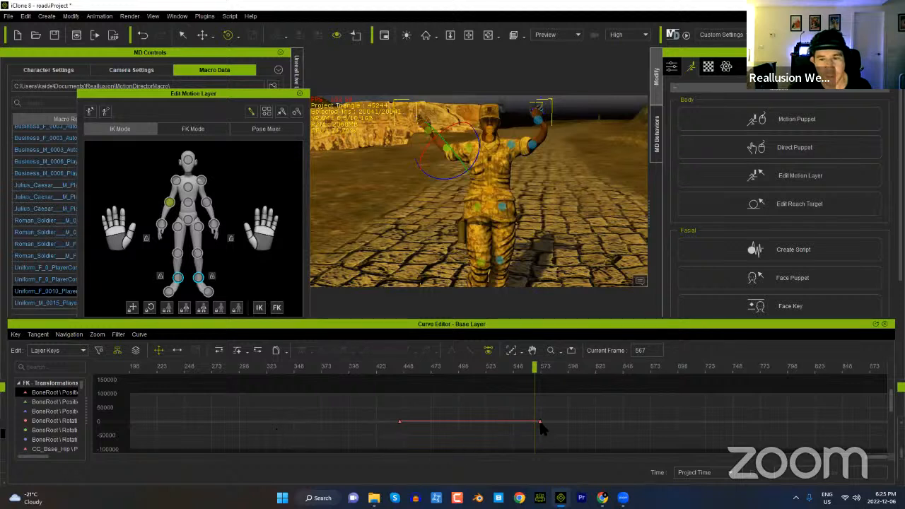
mouse_move(541, 423)
mouse_down()
mouse_move(546, 409)
mouse_move(532, 404)
mouse_move(530, 428)
mouse_up()
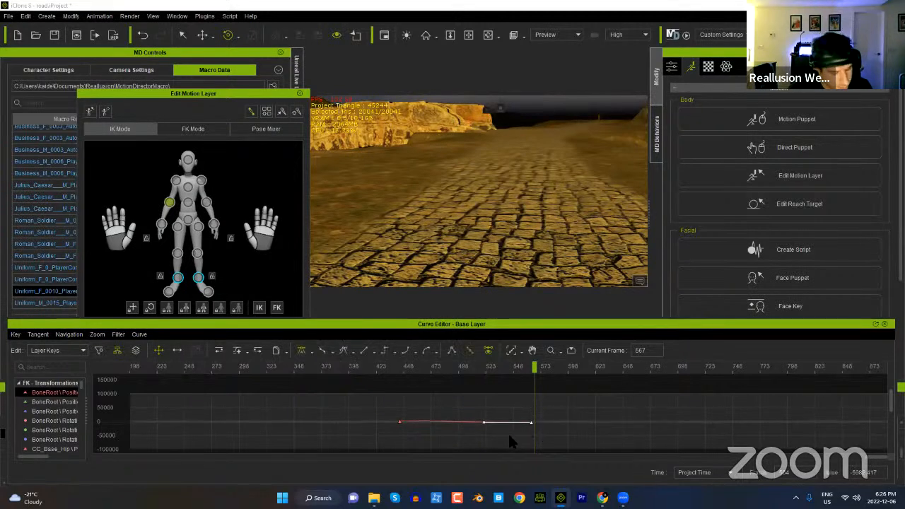
key(ctrl+z)
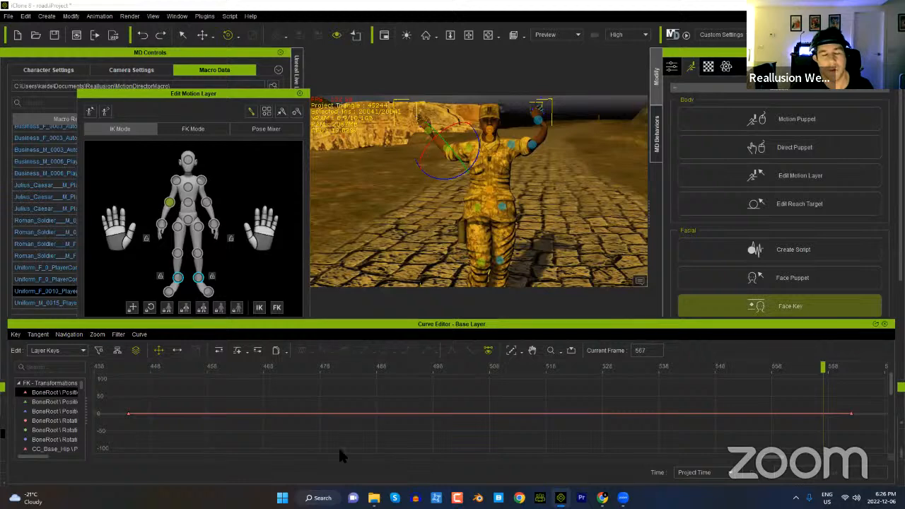
click(884, 324)
Step: Select the Motion Layer key at frame 572 and scrub around it to review the raised-arms pose
scroll(321, 452, down, 5)
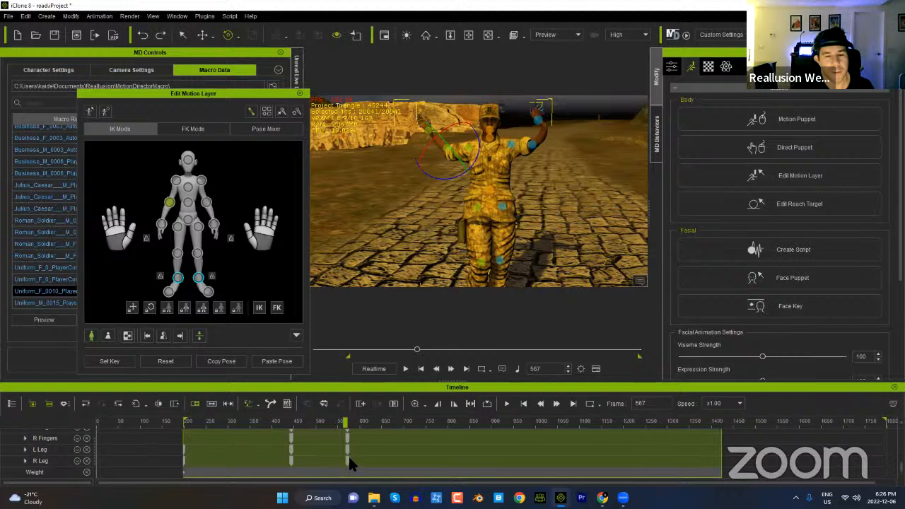
scroll(348, 459, up, 5)
click(347, 463)
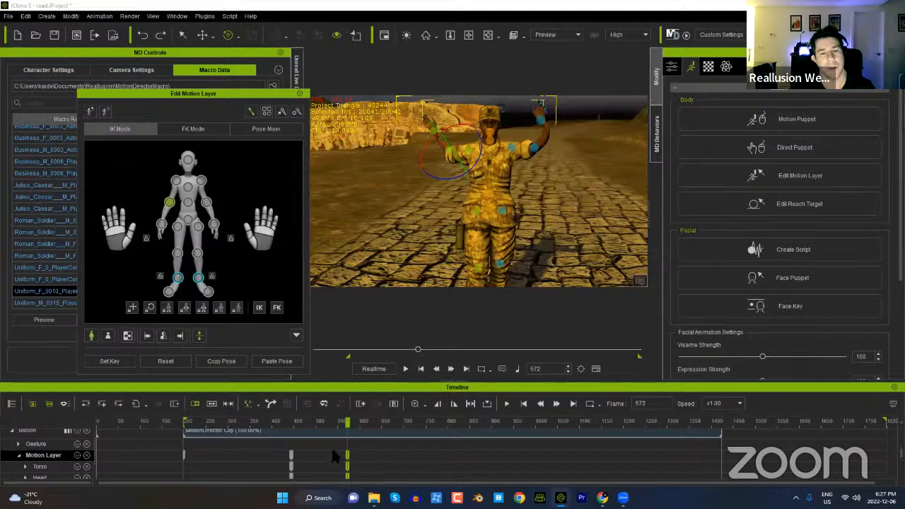
drag(325, 424, 347, 440)
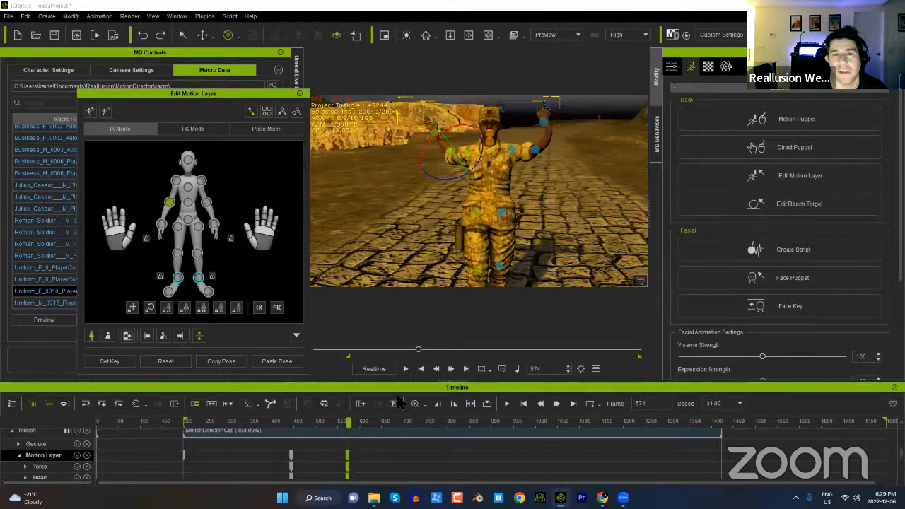
Step: Close the motion layer editor and the timeline, and return the playhead to the start frame 199
click(299, 93)
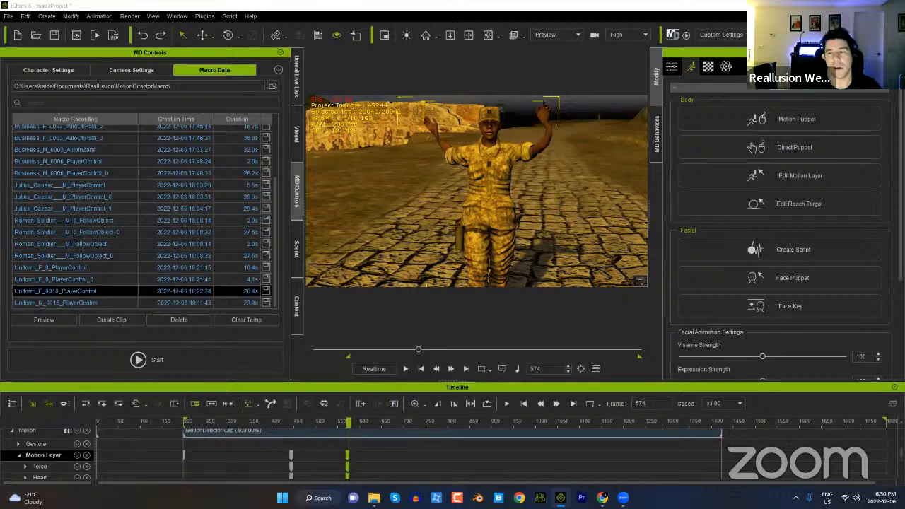
key(F3)
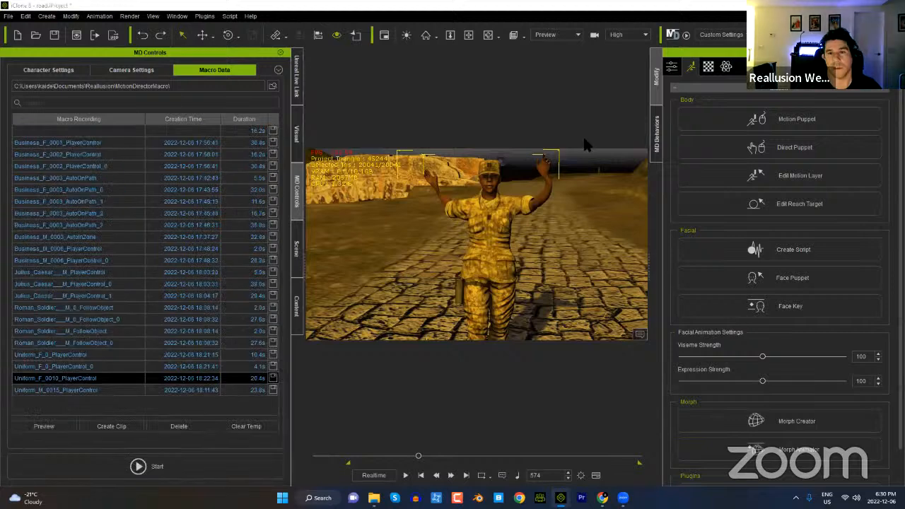
click(420, 476)
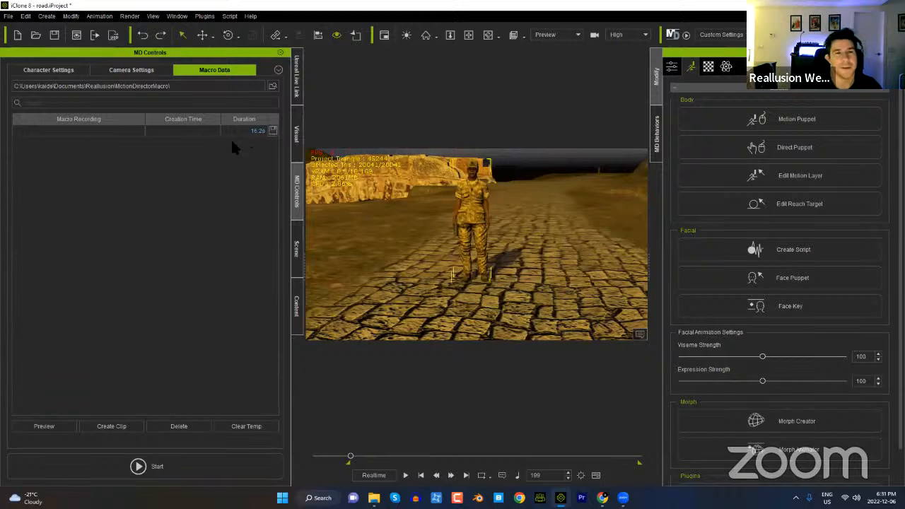
Step: Start a new empty project without saving the road scene, and add the Business_F_0002 character to it
click(17, 34)
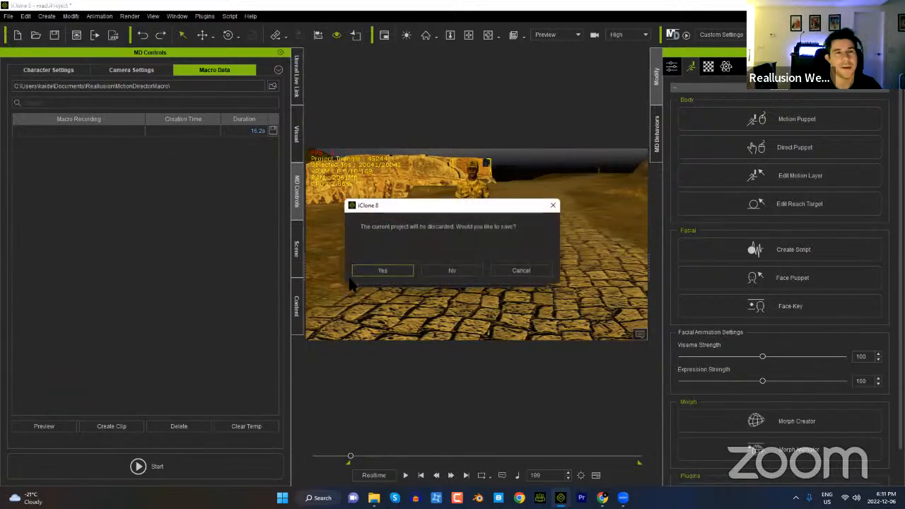
click(453, 271)
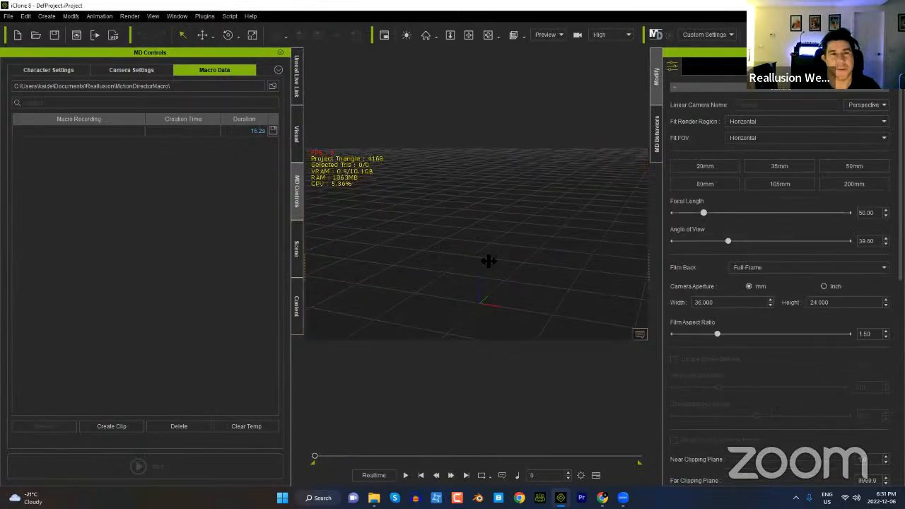
click(295, 297)
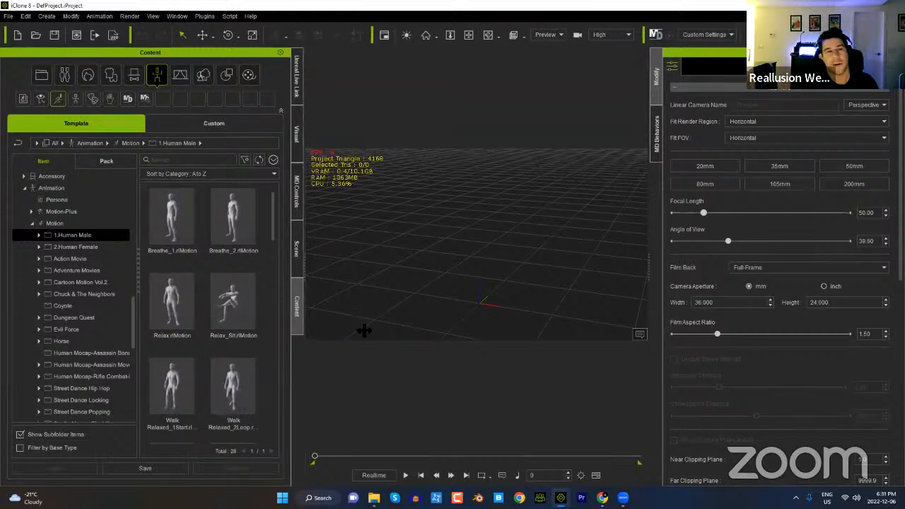
scroll(130, 357, down, 2)
scroll(130, 357, down, 5)
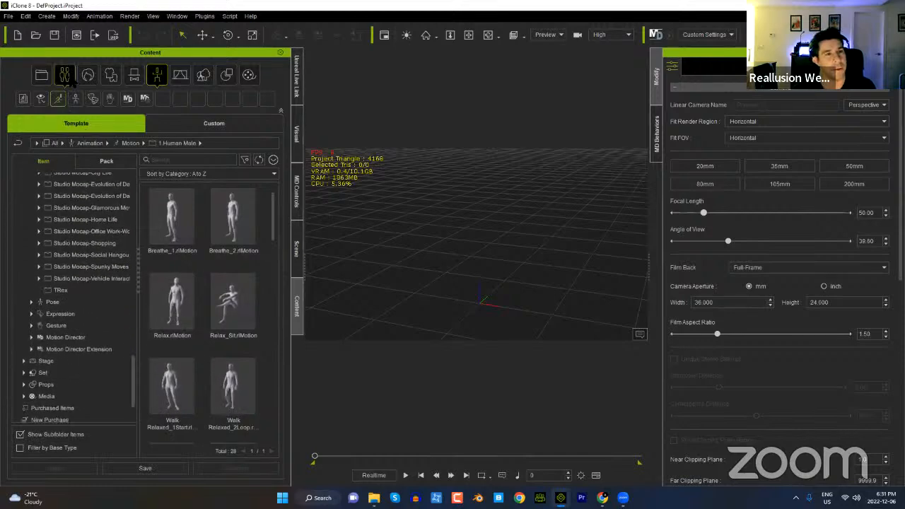
click(67, 77)
click(65, 238)
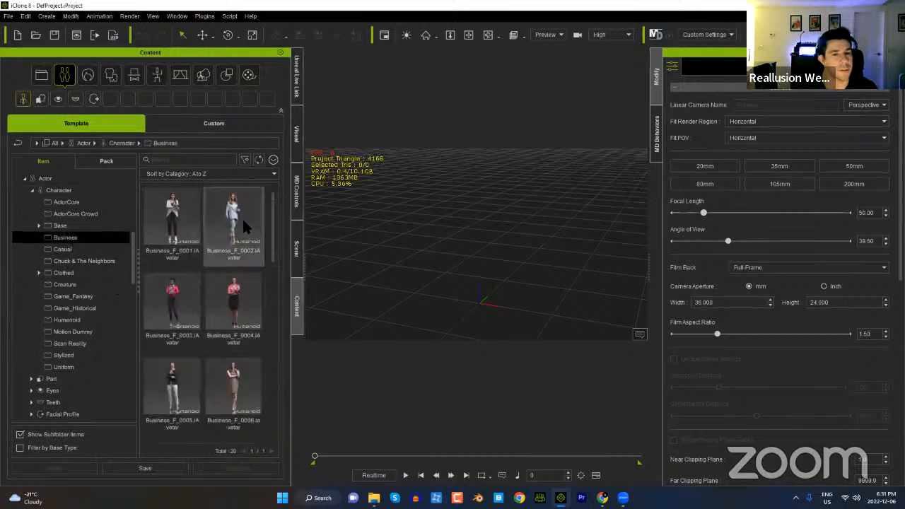
double_click(243, 221)
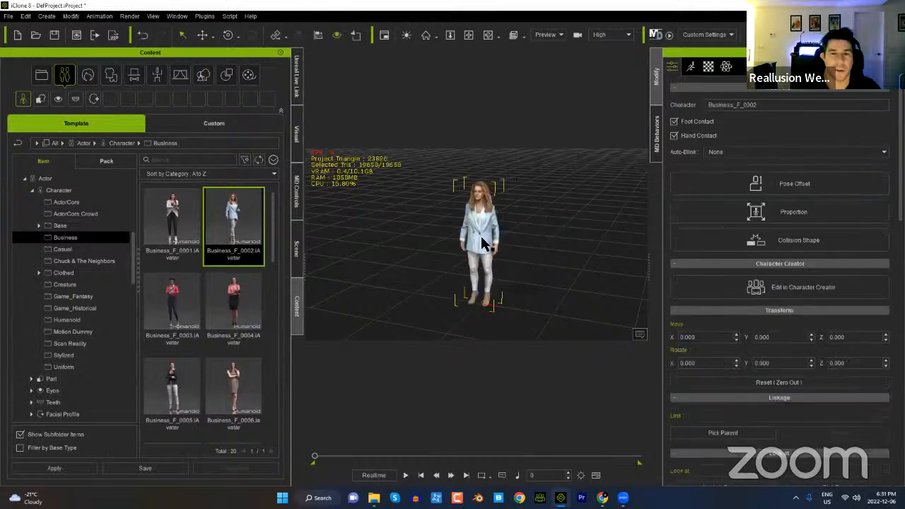
Step: Apply the Casual_All_F Motion Director behavior from the Female animation content to the Business_F_0002 character
click(298, 261)
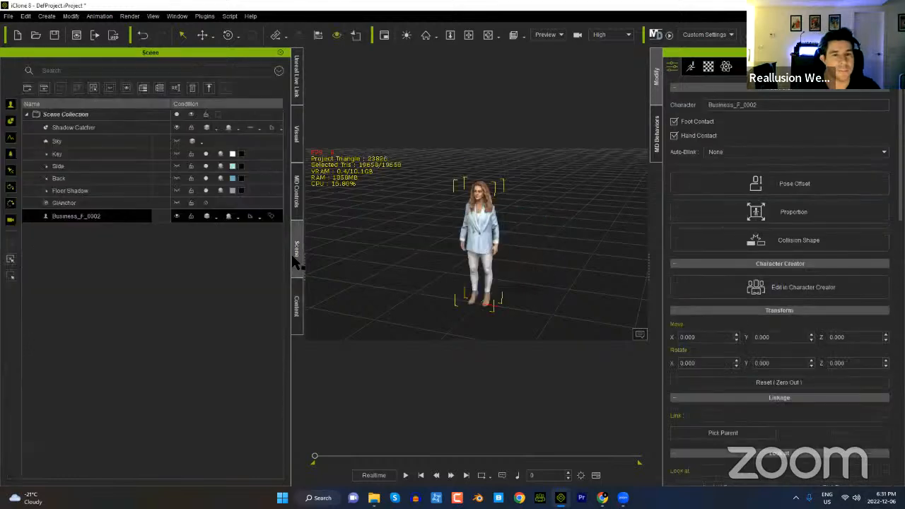
click(296, 305)
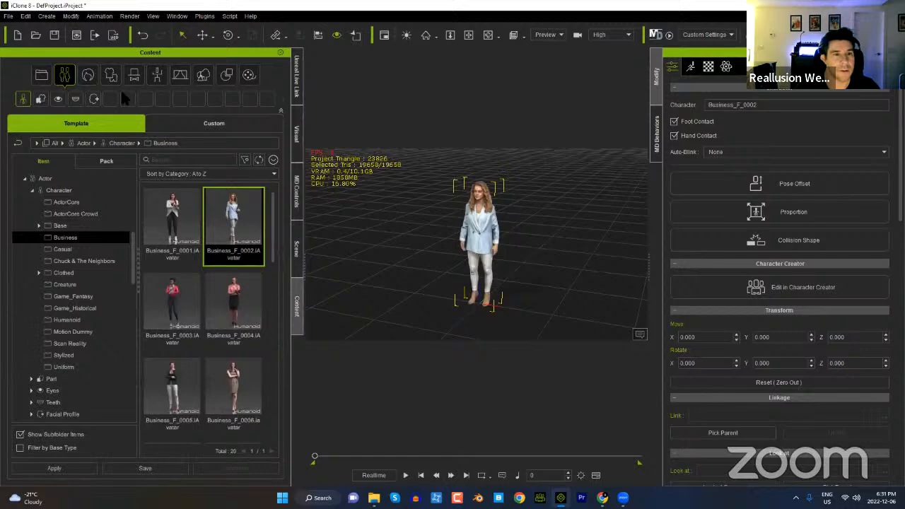
click(155, 82)
drag(134, 266, 134, 309)
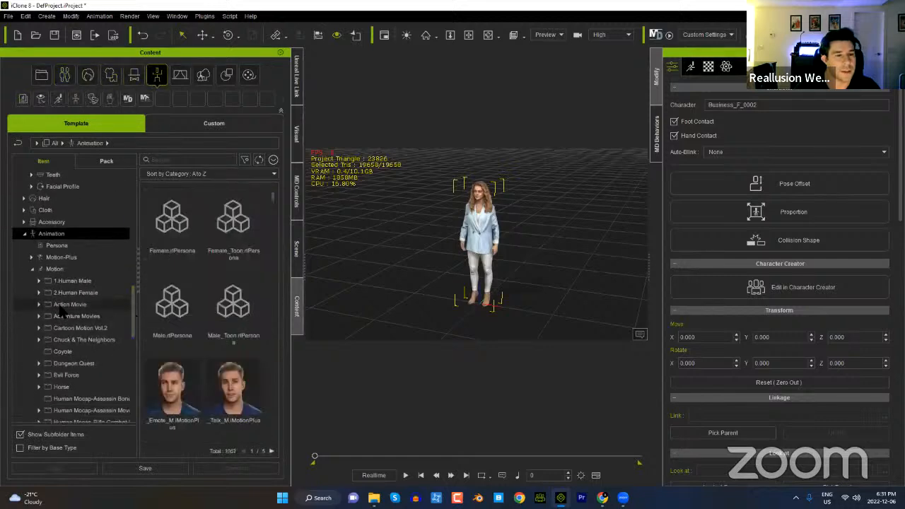
scroll(60, 311, down, 10)
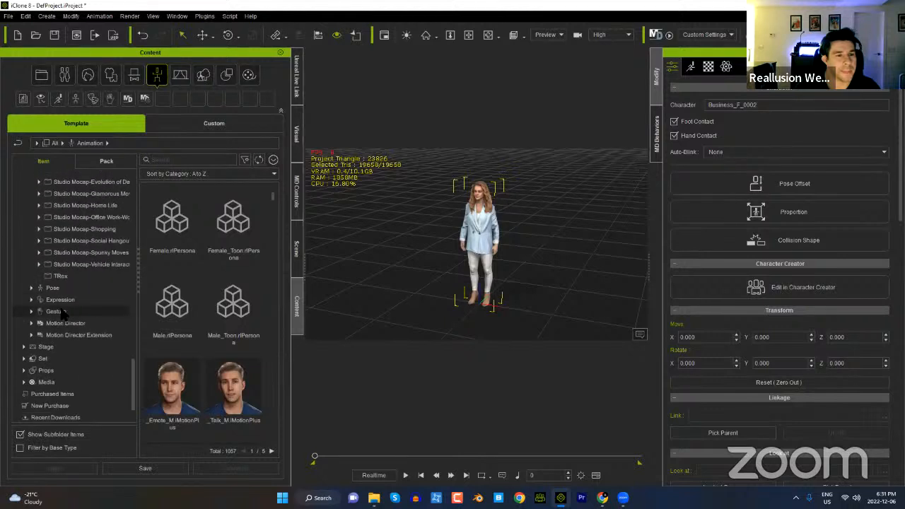
double_click(65, 323)
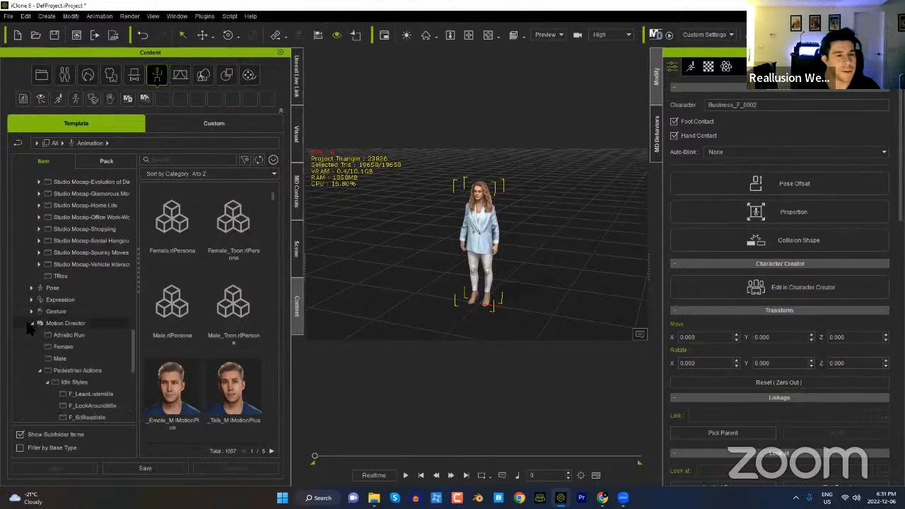
click(64, 347)
double_click(185, 220)
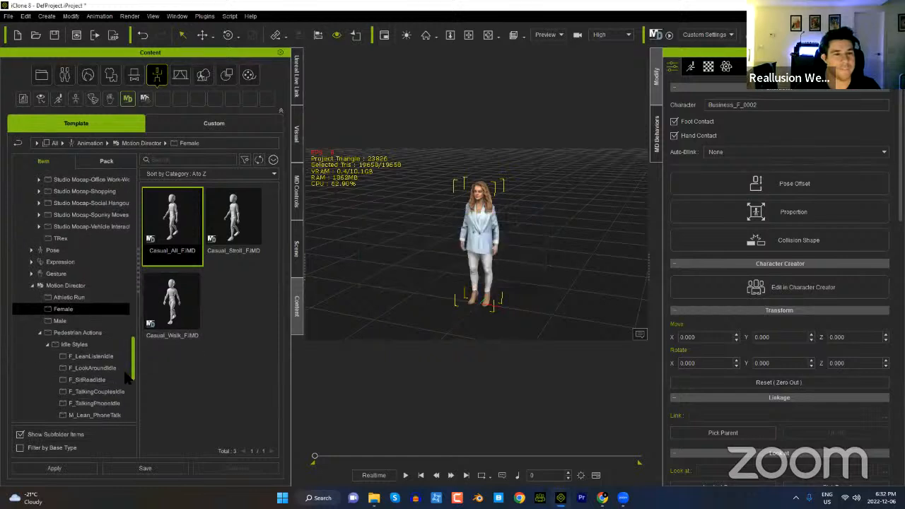
Step: Browse the pedestrian Walk Styles and try to load the Athletic Run_M Motion Director extension onto the character
scroll(125, 388, down, 5)
click(96, 348)
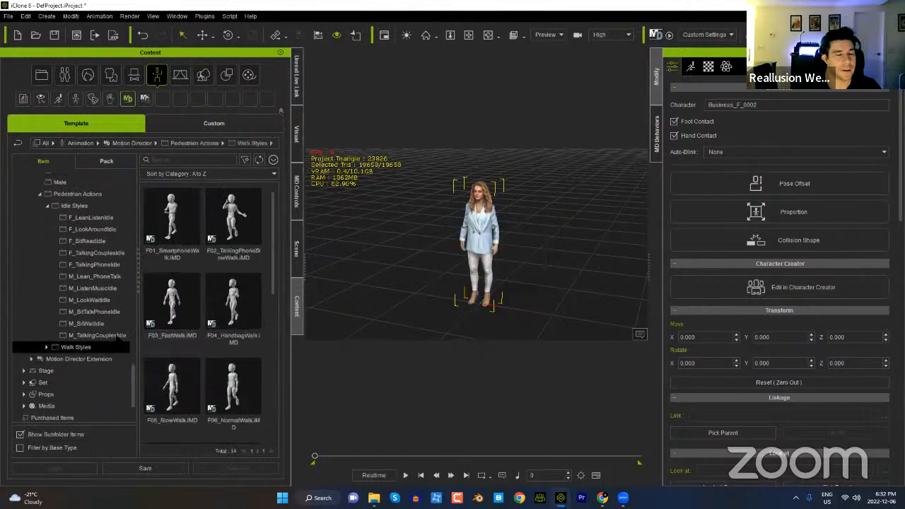
click(79, 359)
double_click(175, 234)
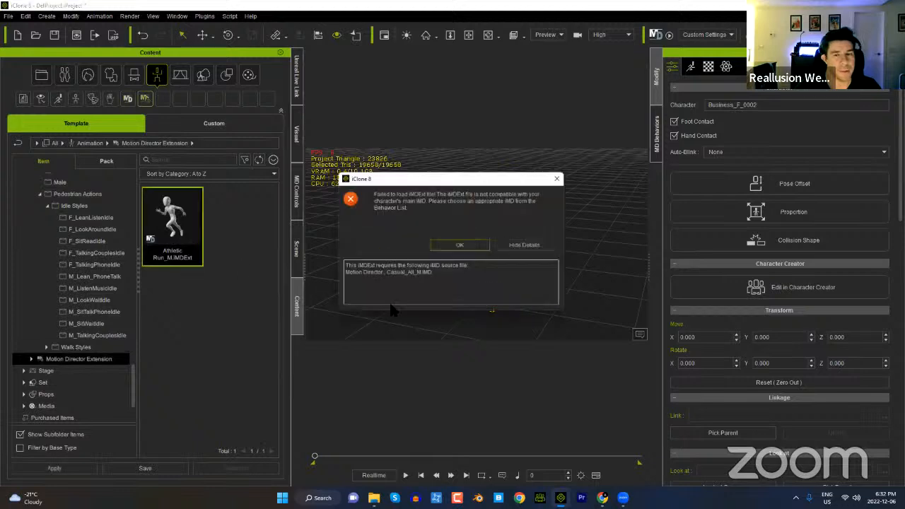
click(462, 245)
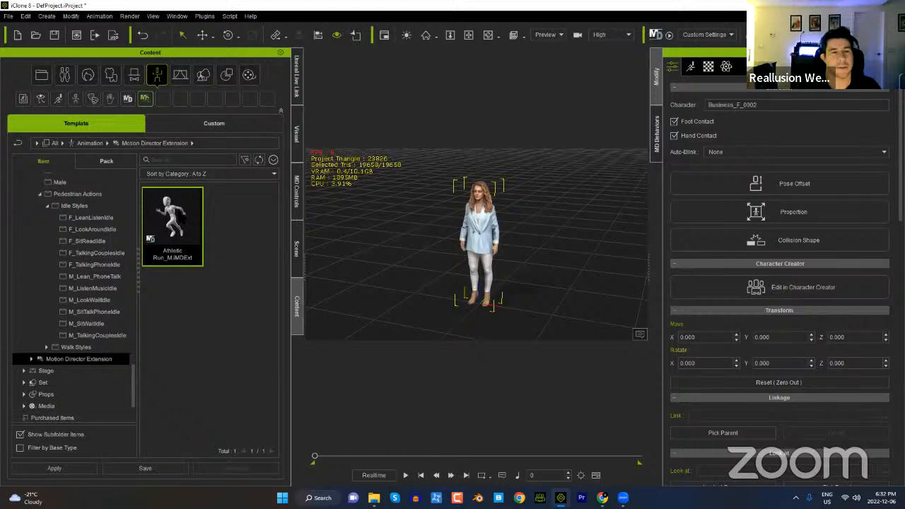
double_click(178, 221)
click(488, 246)
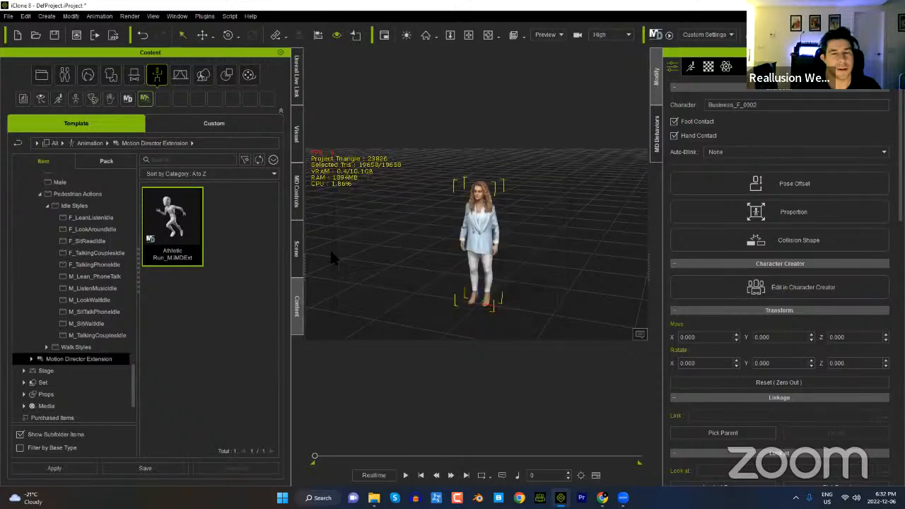
Step: Select the Casual mode in the character's Motion Director behaviors and retry loading the Athletic Run_M extension
click(656, 141)
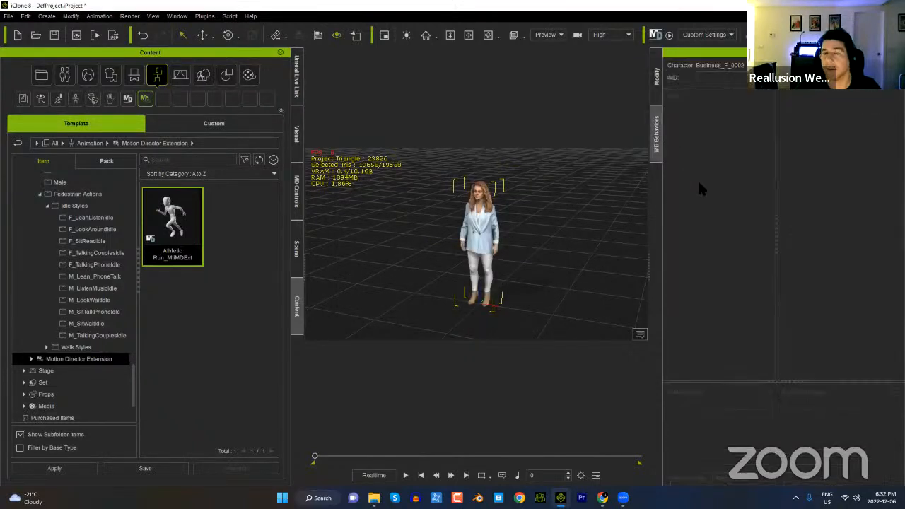
click(709, 131)
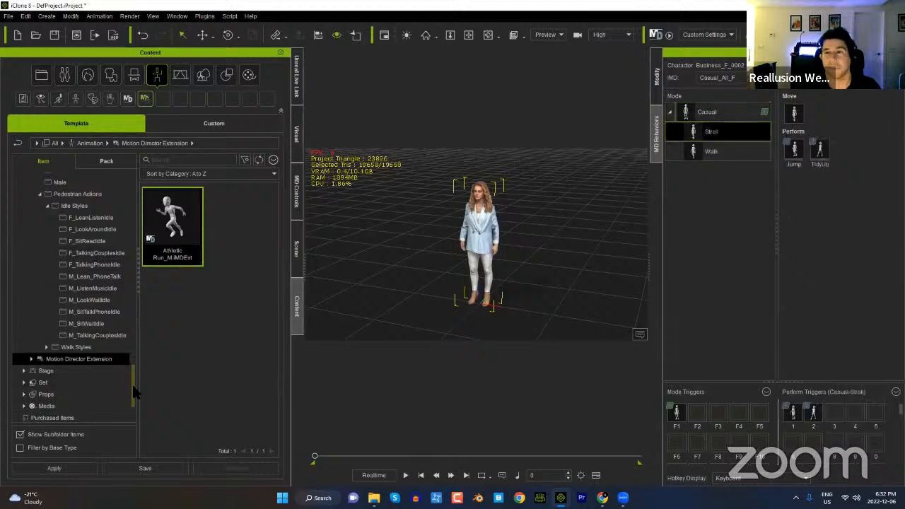
click(711, 118)
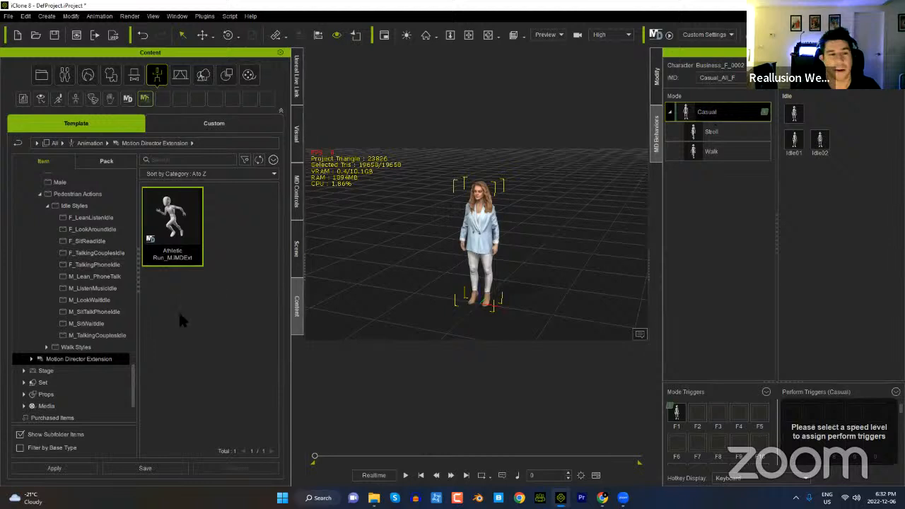
double_click(175, 252)
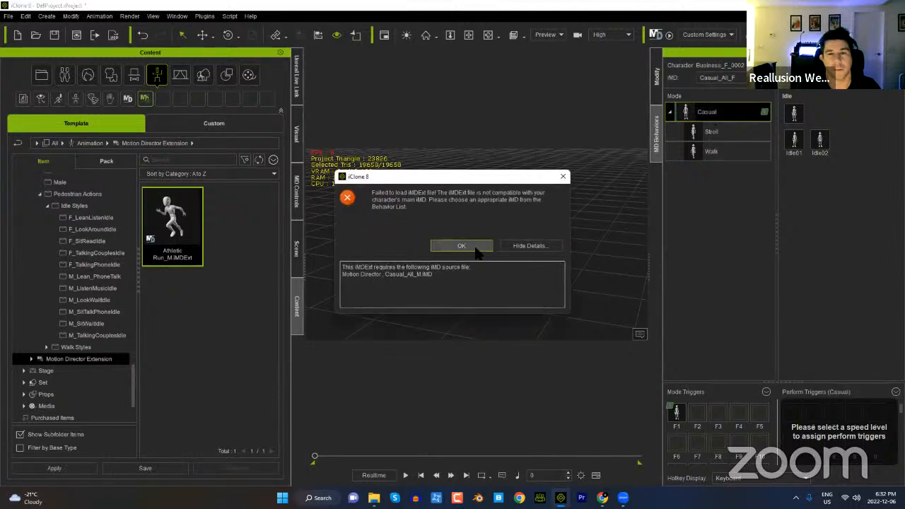
click(481, 253)
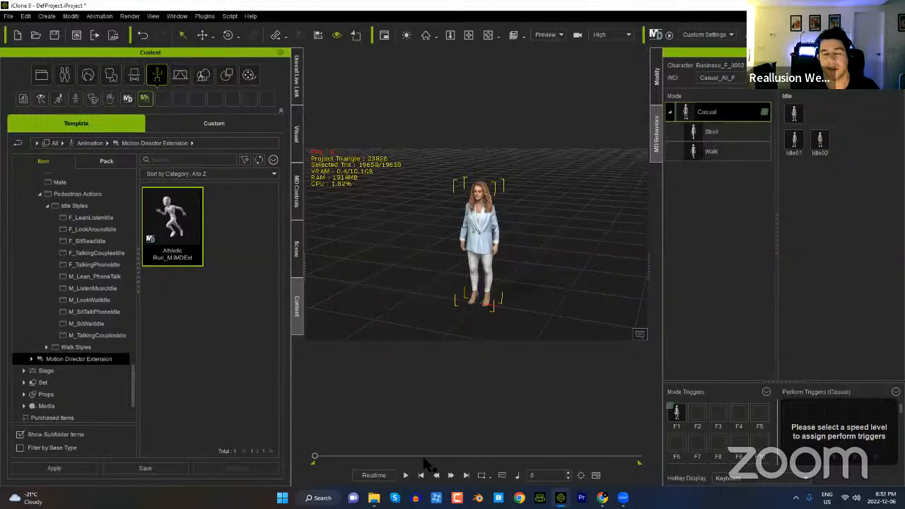
Step: Start a Motion Director recording of Business_F_0002, steer her into a sideways walk, and display the MD Triggers
click(297, 191)
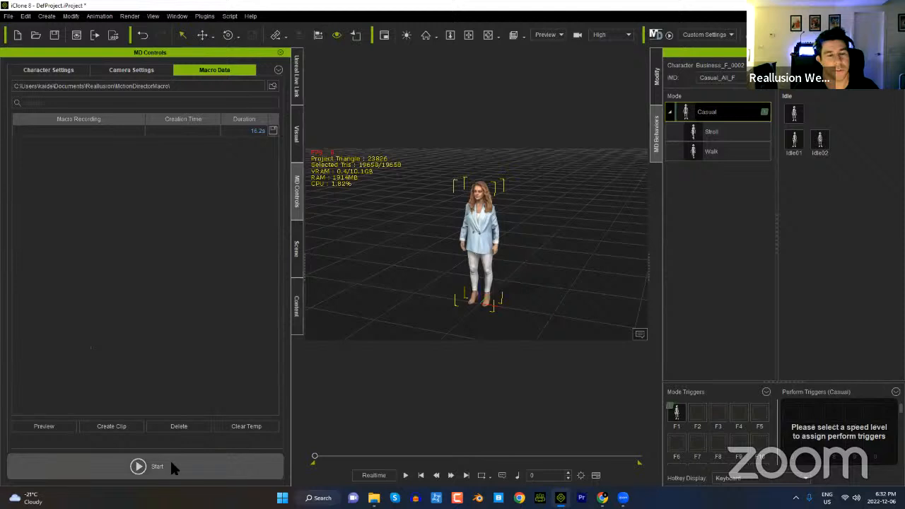
click(65, 69)
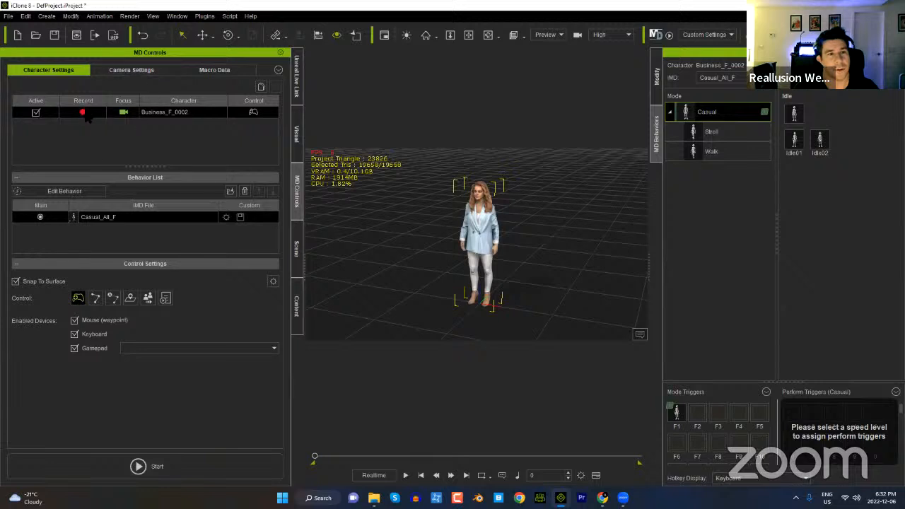
click(160, 465)
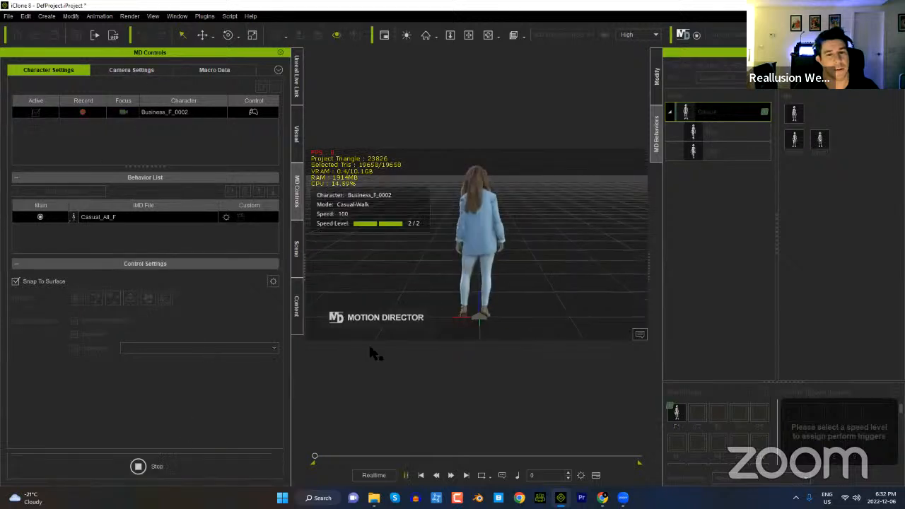
key(d)
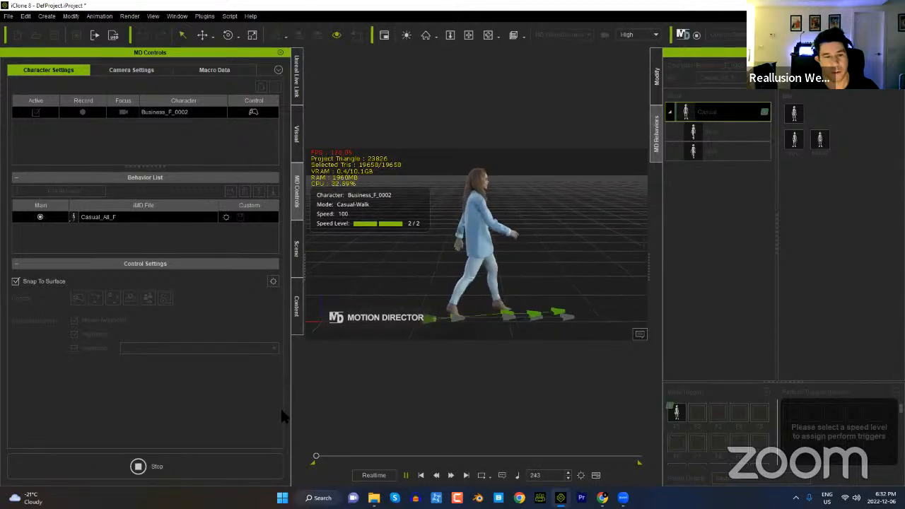
click(278, 70)
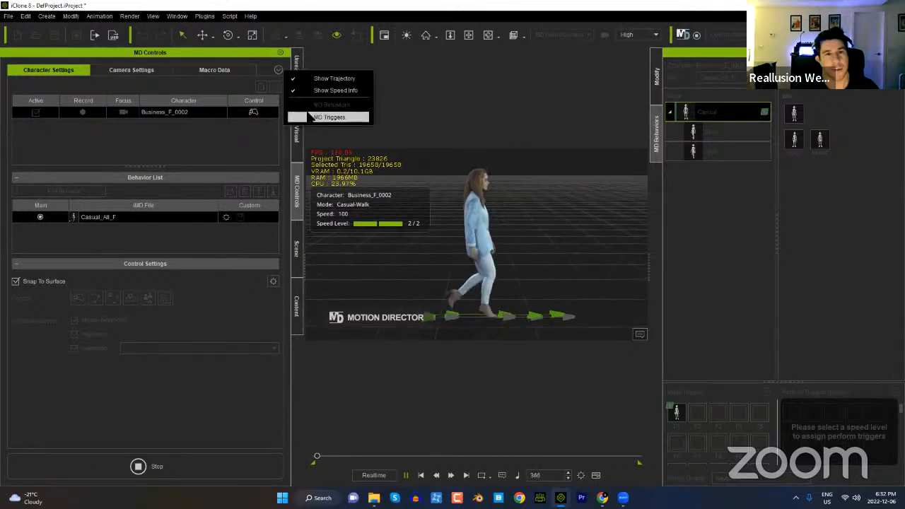
click(322, 115)
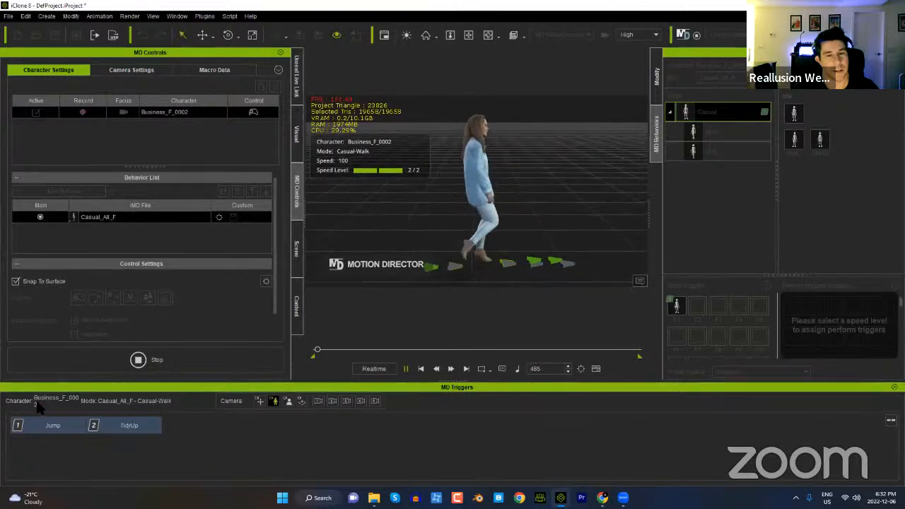
Step: Perform Jump and TidyUp actions, followed by several more Jumps, during the recording and stop Motion Director
key(1)
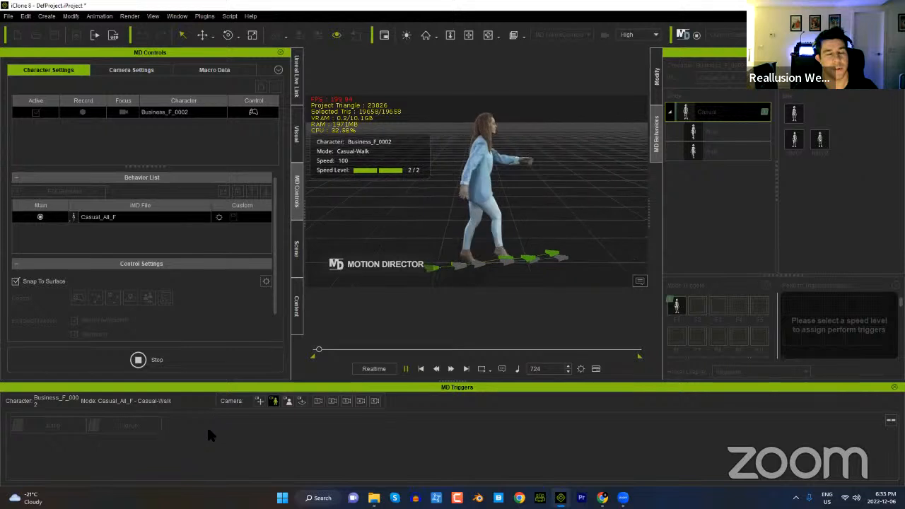
click(131, 425)
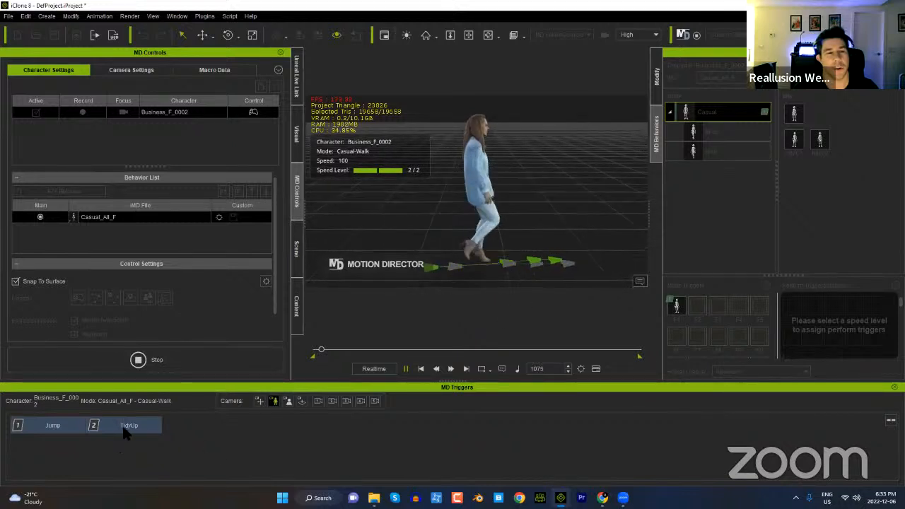
click(68, 426)
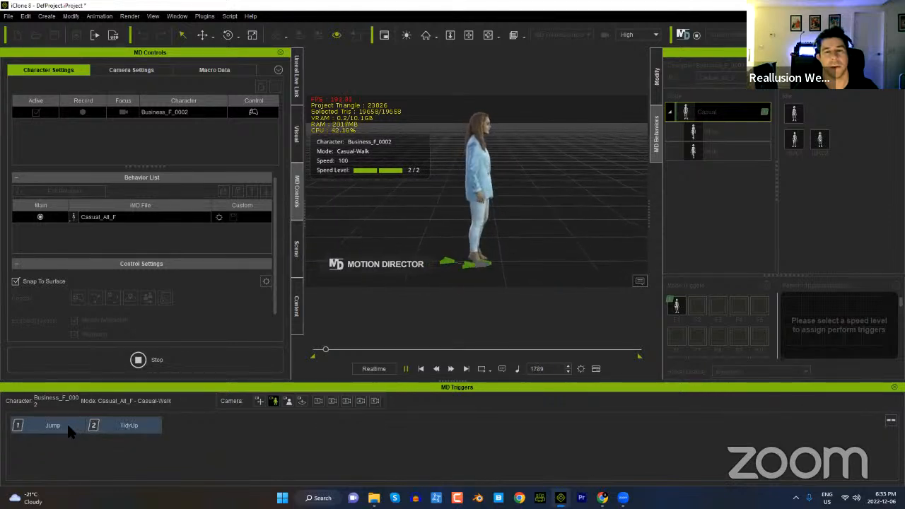
click(66, 426)
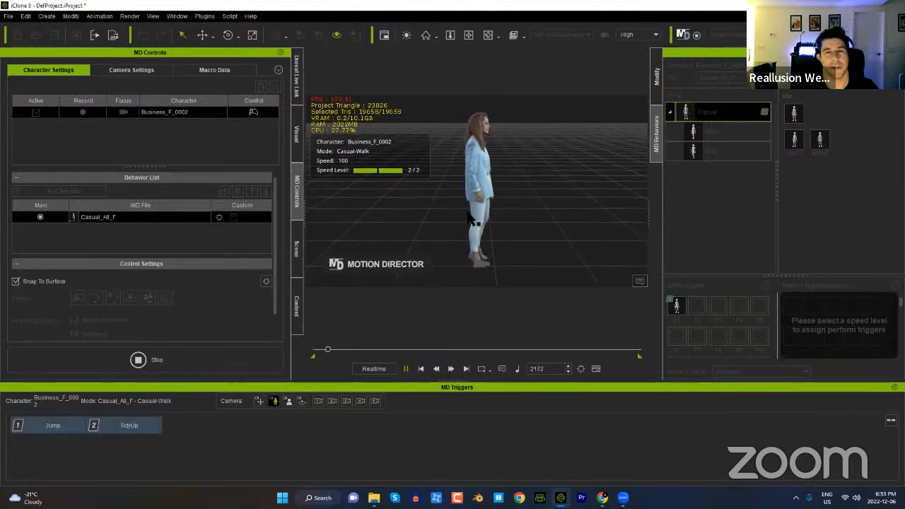
key(1)
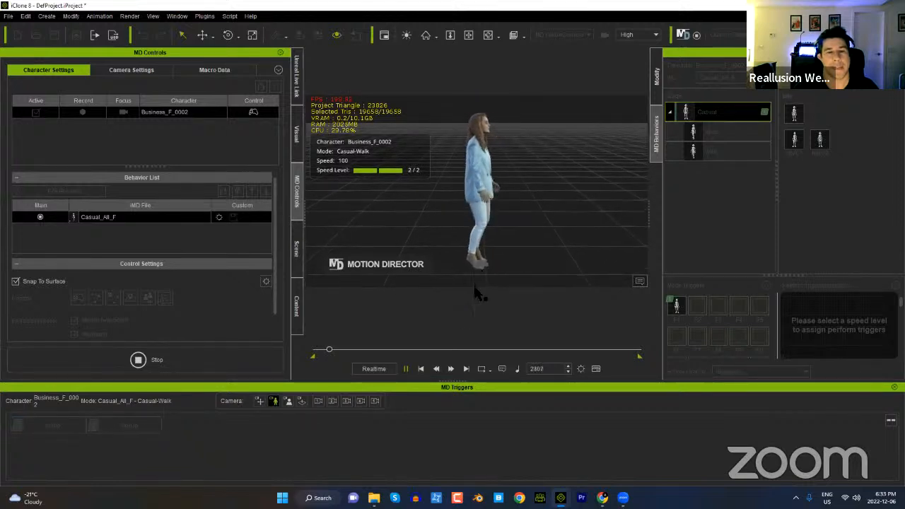
click(173, 364)
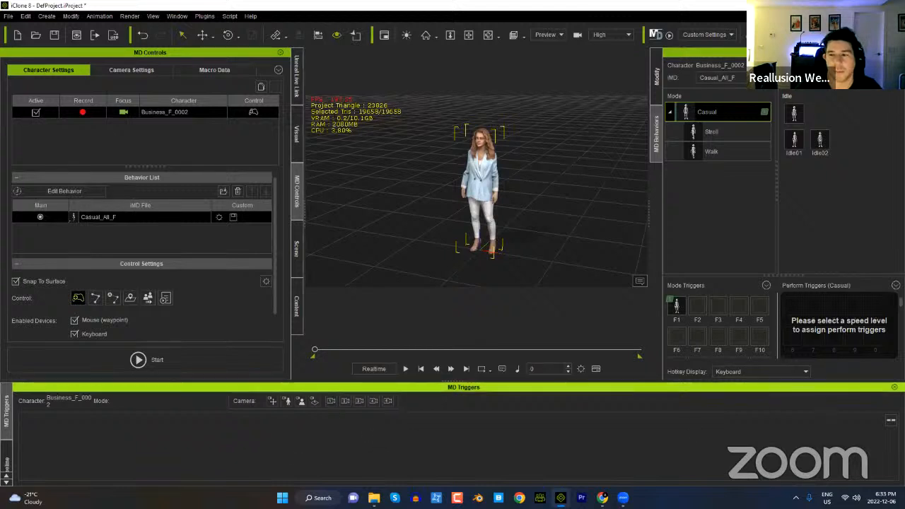
Step: Close the MD Triggers and scrub through the recorded MotionDirector Clip on the timeline to review the walk
click(894, 387)
drag(139, 428, 212, 405)
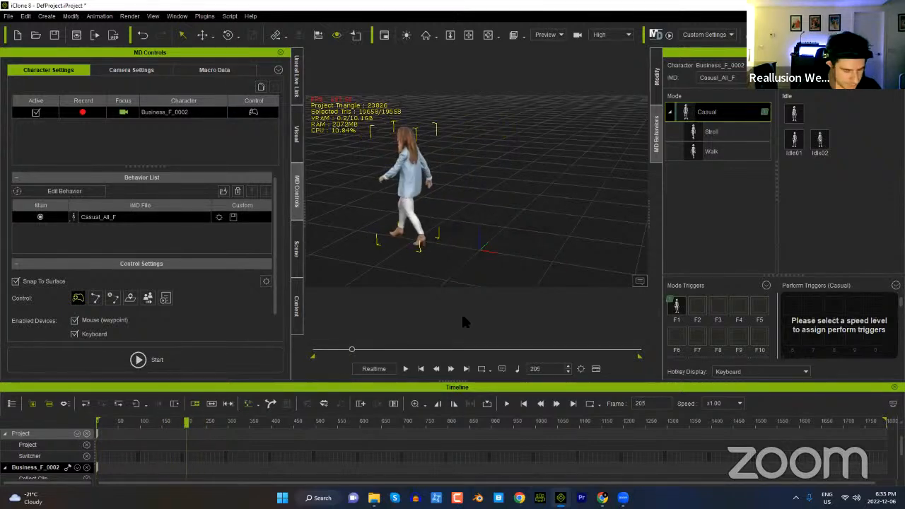
middle_drag(401, 227, 482, 225)
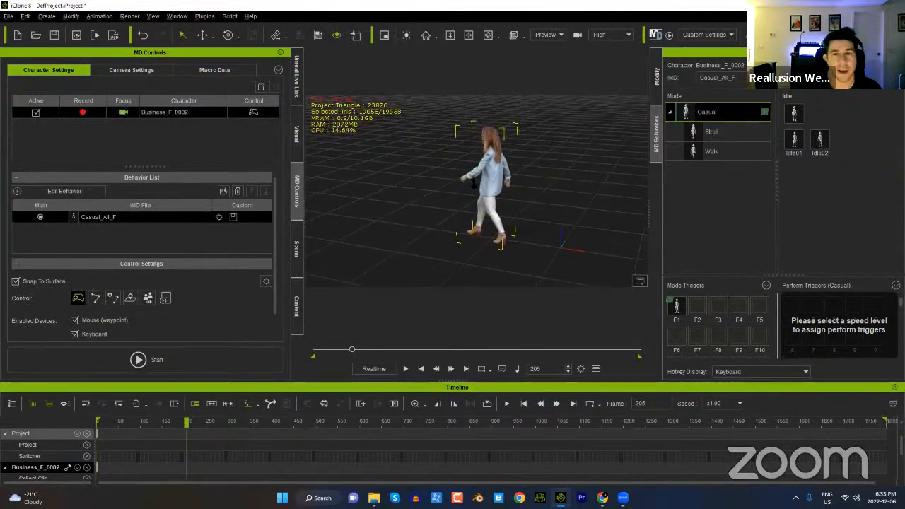
alt+right_drag(475, 197, 471, 238)
middle_drag(468, 217, 510, 217)
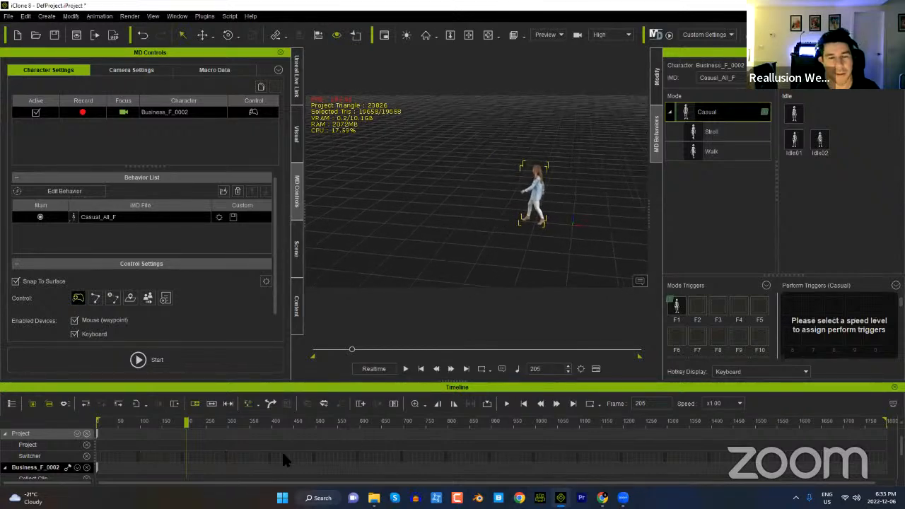
scroll(283, 460, down, 1)
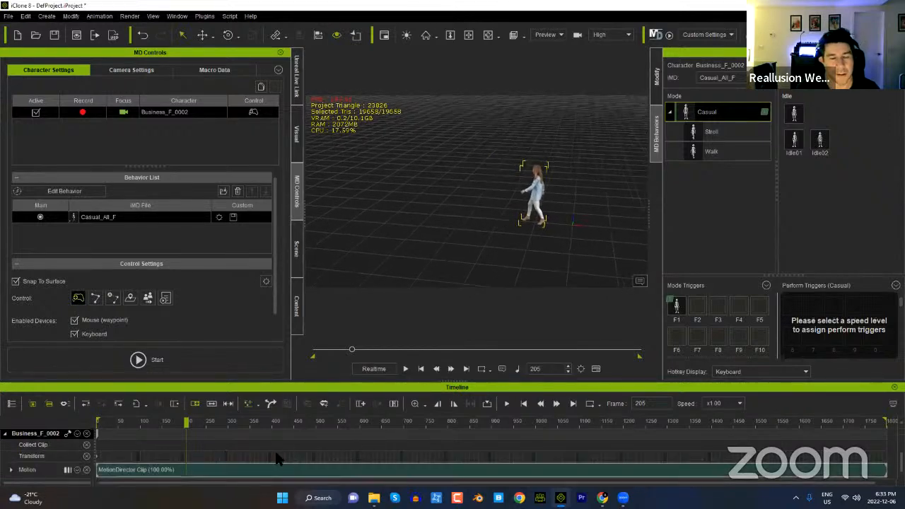
drag(179, 428, 356, 423)
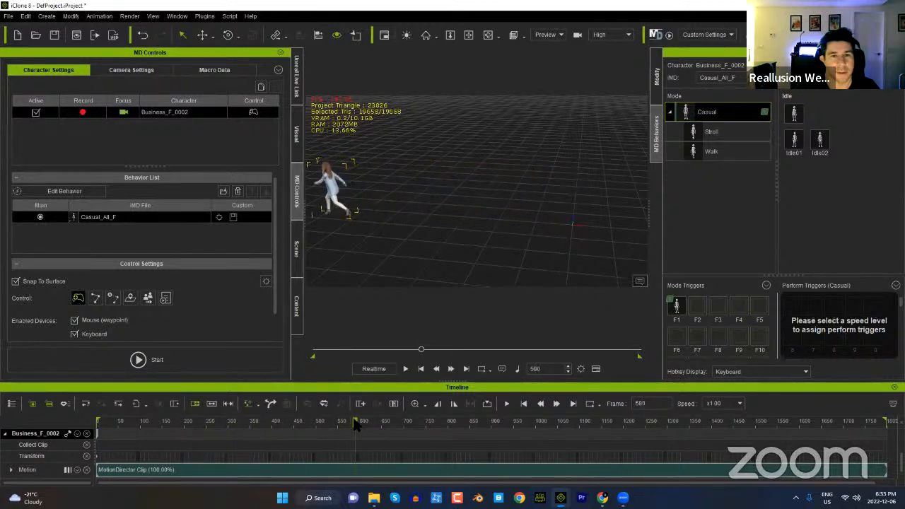
Step: Break the character's motion clip at about frame 565, and break its second part at frame 685
middle_drag(400, 248, 491, 244)
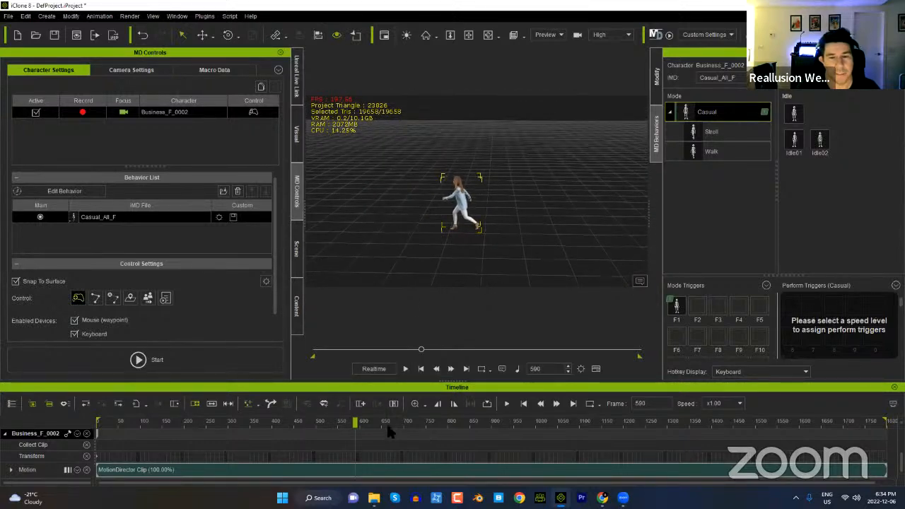
mouse_move(355, 429)
mouse_down()
mouse_move(346, 424)
mouse_move(410, 423)
mouse_move(346, 425)
mouse_up()
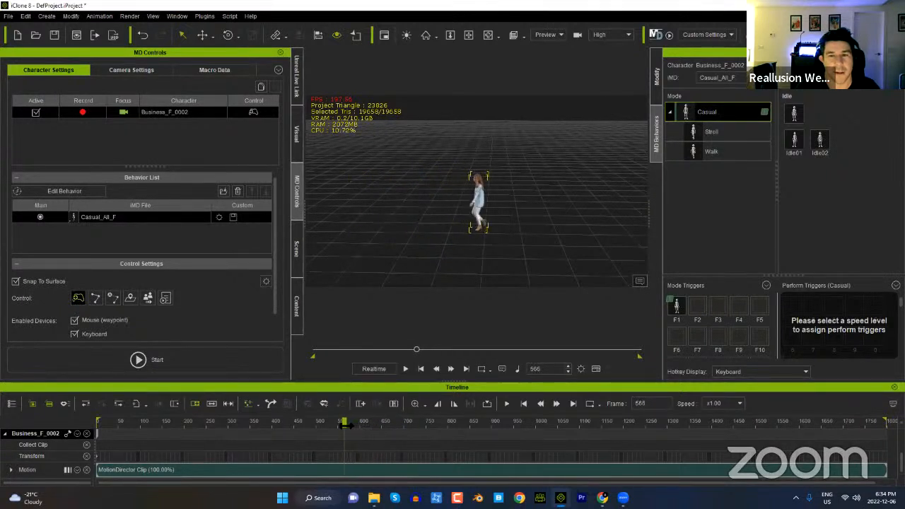
click(344, 470)
right_click(344, 472)
click(402, 182)
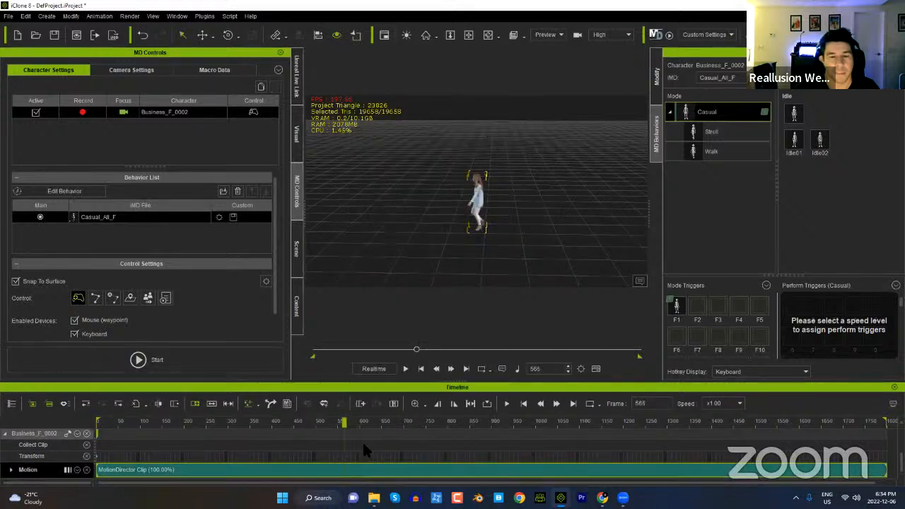
drag(344, 423, 399, 428)
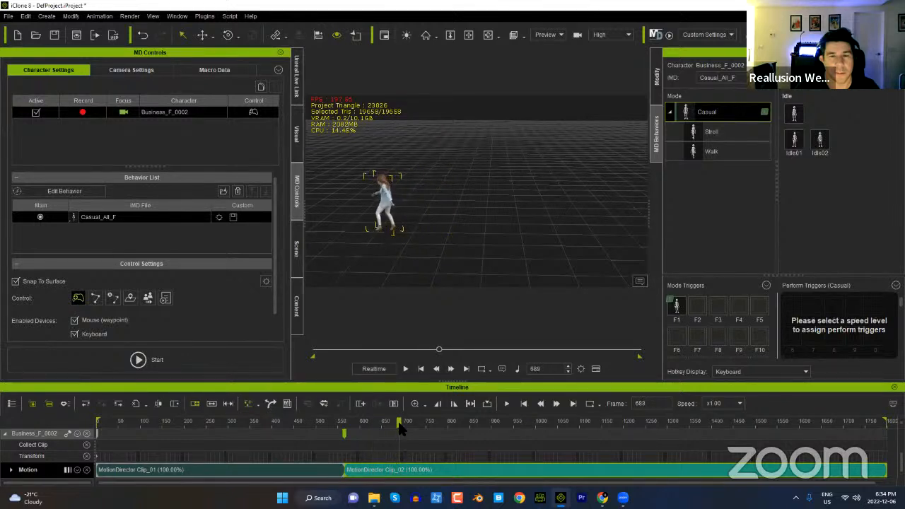
right_click(398, 472)
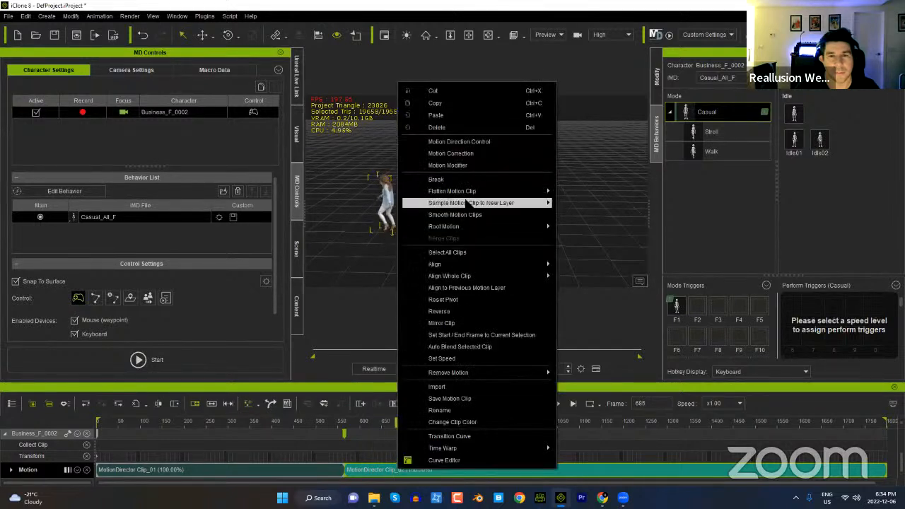
click(446, 179)
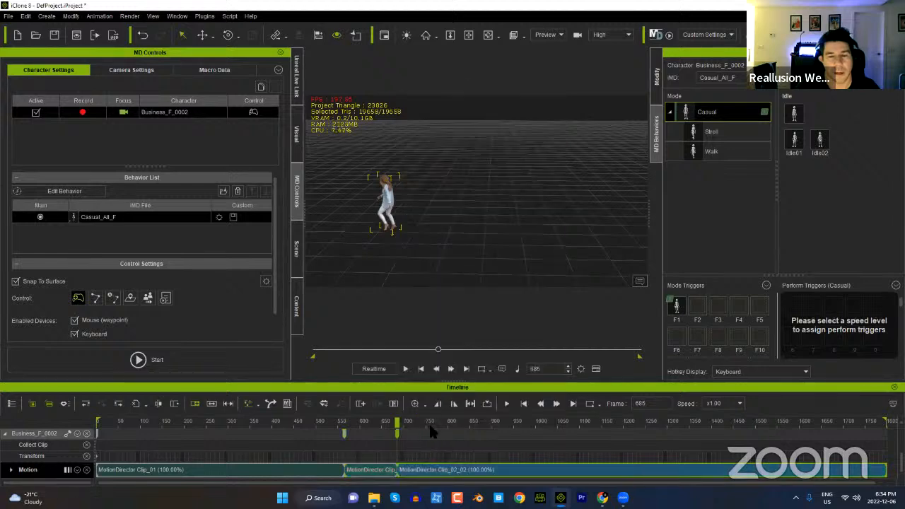
Step: Break the remaining long motion clip at frames 880 and 972
key(space)
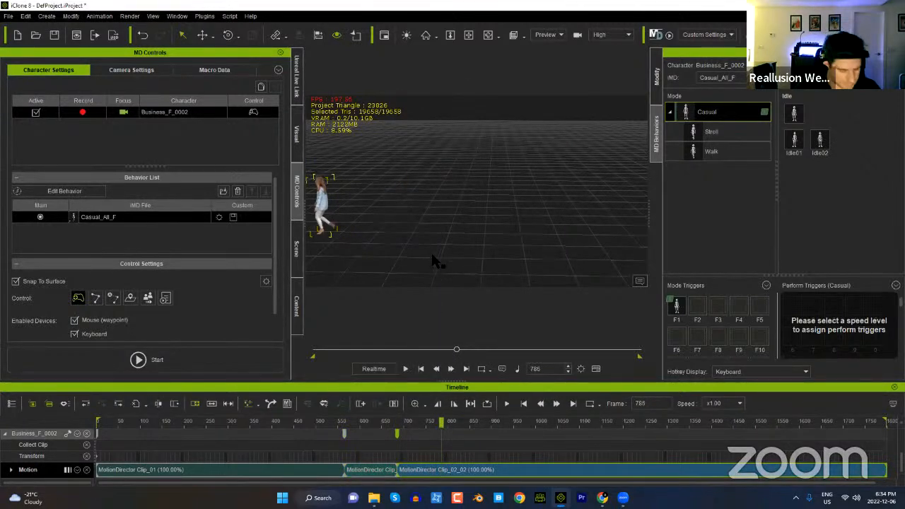
middle_drag(357, 230, 472, 194)
right_drag(444, 238, 548, 228)
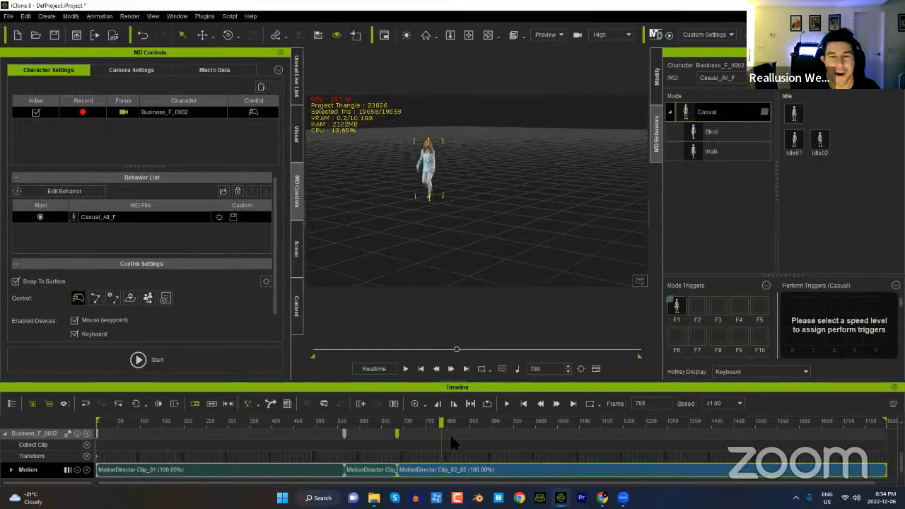
click(404, 422)
mouse_move(422, 425)
mouse_down()
mouse_move(496, 423)
mouse_move(483, 423)
mouse_up()
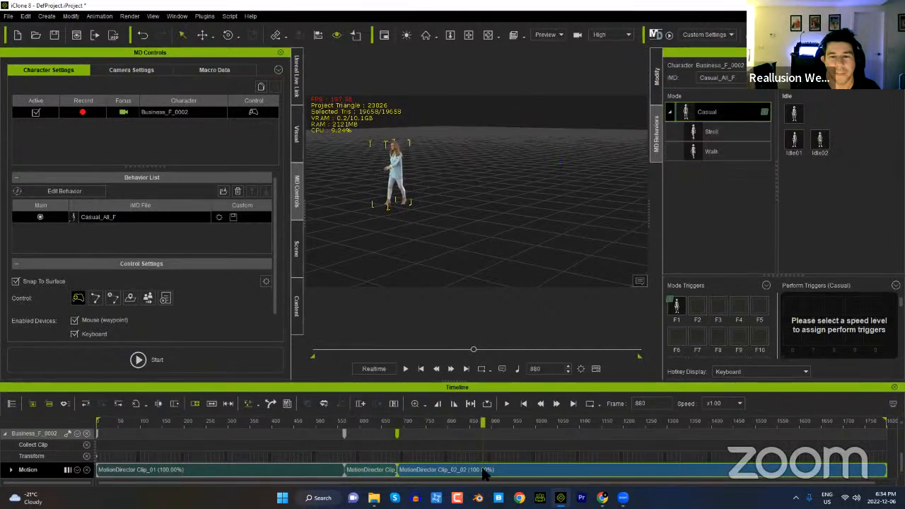
right_click(484, 475)
click(542, 182)
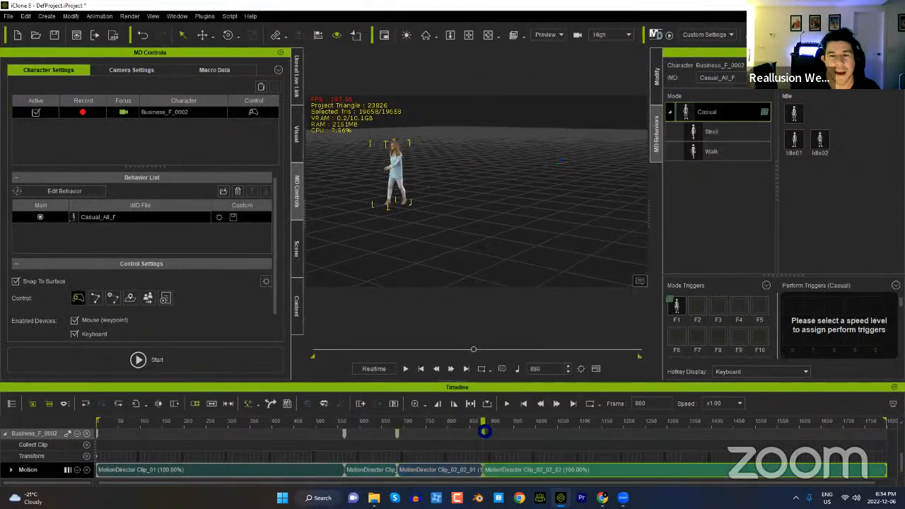
drag(484, 423, 526, 423)
right_click(525, 471)
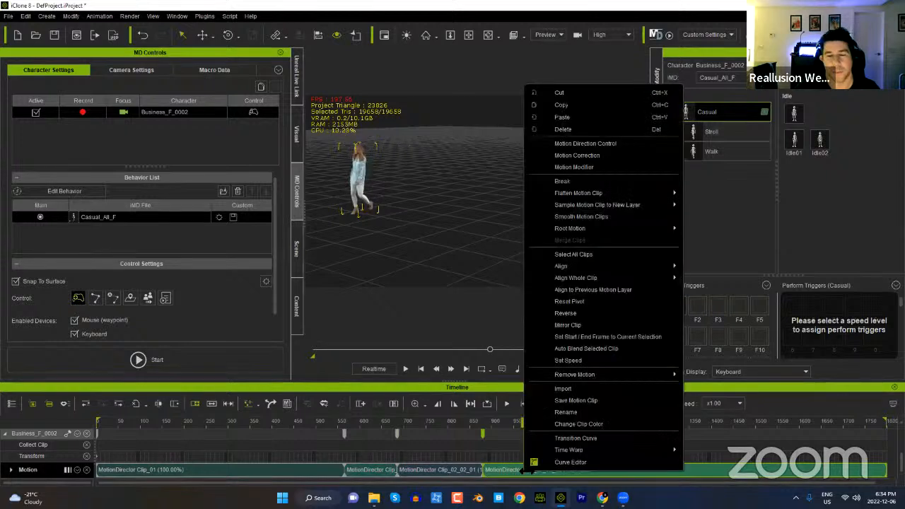
click(675, 181)
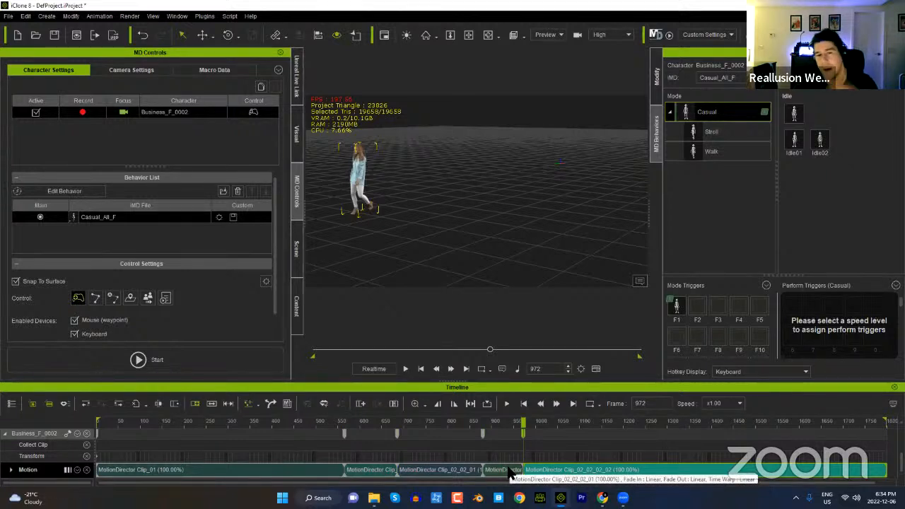
Step: Shift the second motion clip slightly later, overlap the fourth clip with the third, and play the result from the end of the first clip
drag(387, 471, 365, 464)
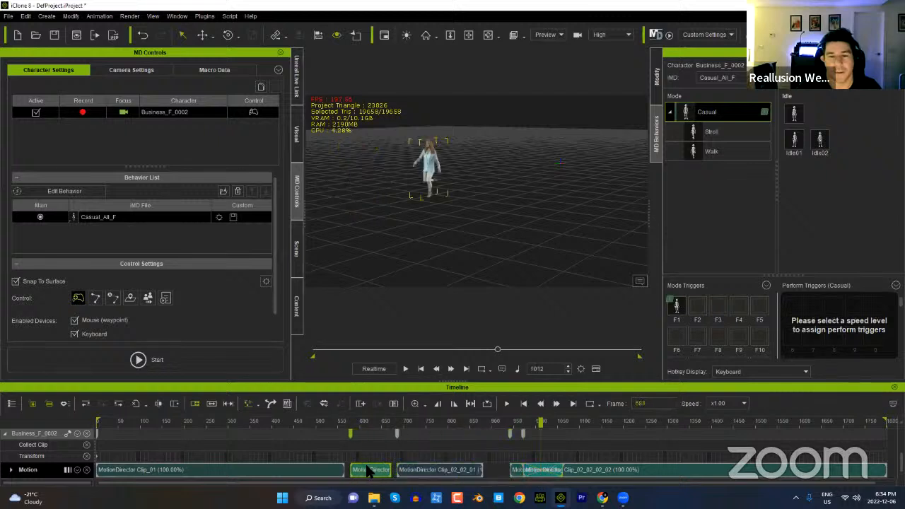
drag(520, 475, 482, 474)
click(338, 432)
mouse_move(337, 423)
mouse_down()
mouse_move(496, 423)
mouse_move(327, 405)
mouse_move(371, 406)
mouse_move(345, 414)
mouse_up()
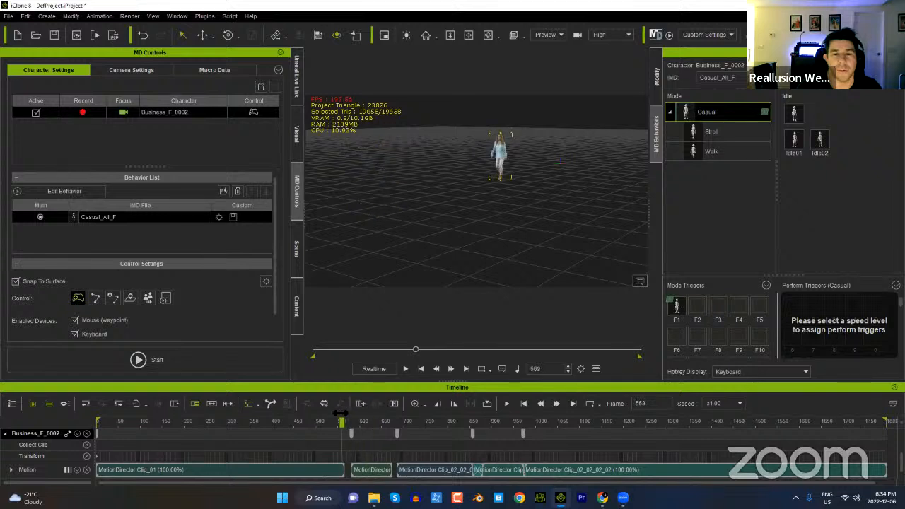
key(space)
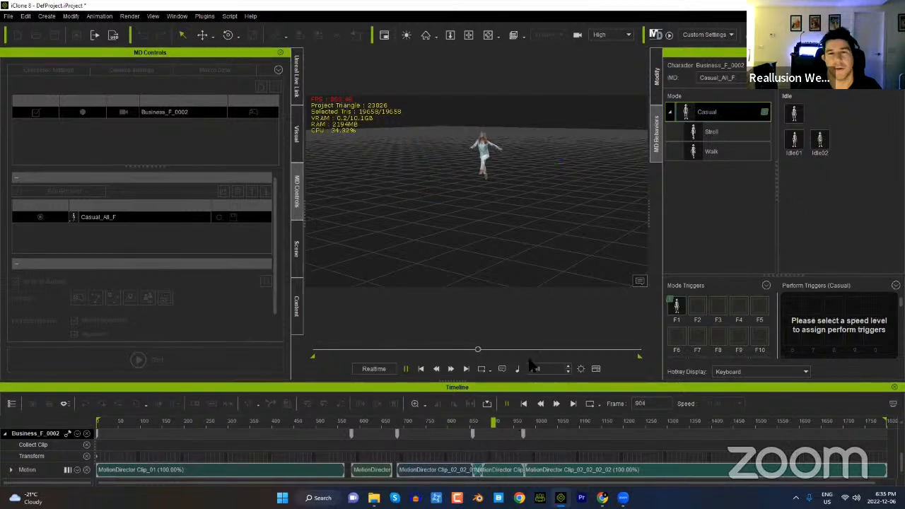
click(421, 369)
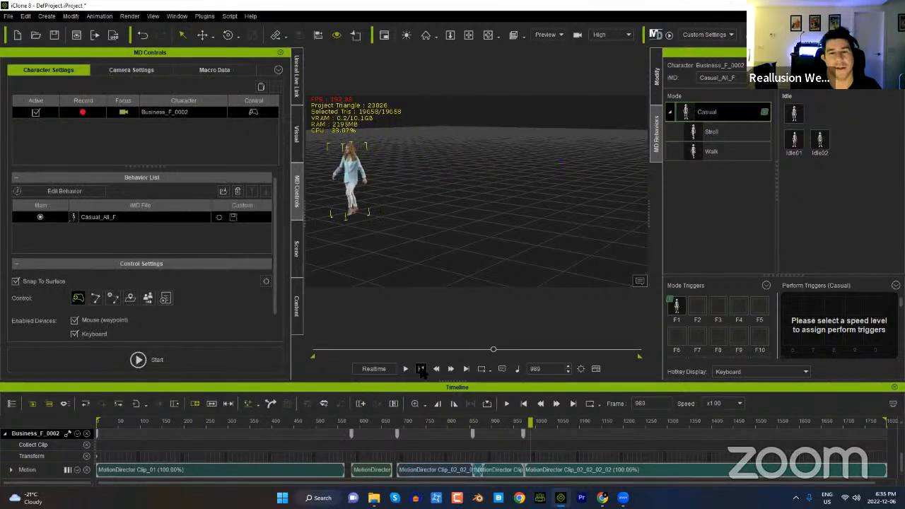
Step: Delete all motion clips from the Business_F_0002 motion track
click(321, 464)
key(Delete)
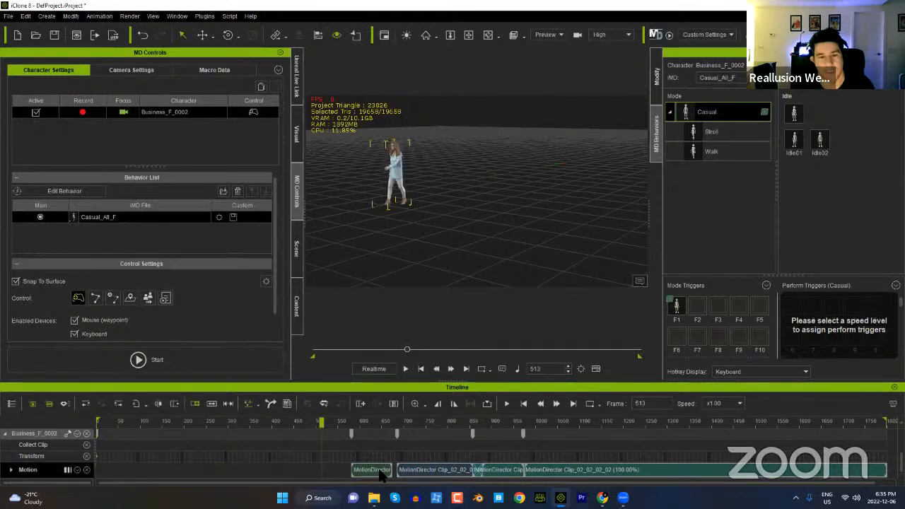
click(407, 470)
key(Delete)
click(485, 470)
key(Delete)
click(557, 471)
key(Delete)
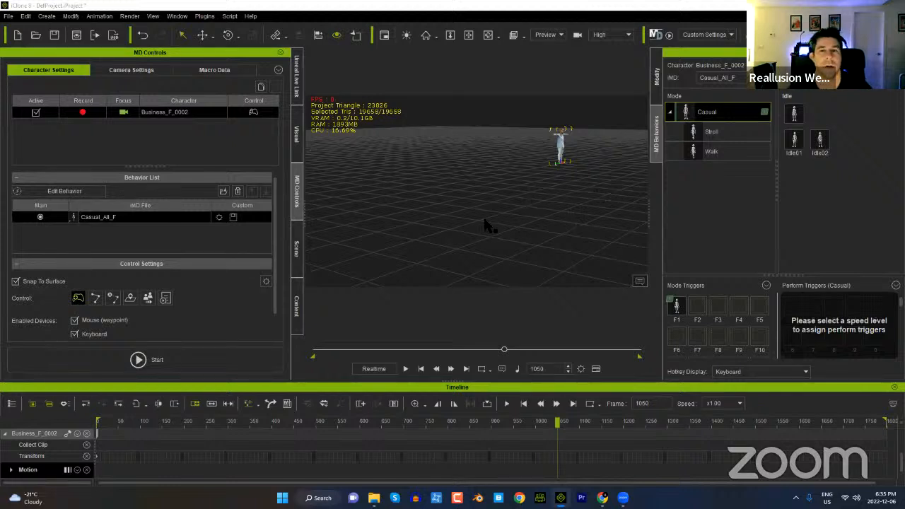
Step: Add the Business_F_0003 avatar from the Business characters to the scene and move it closer to the first character
click(298, 306)
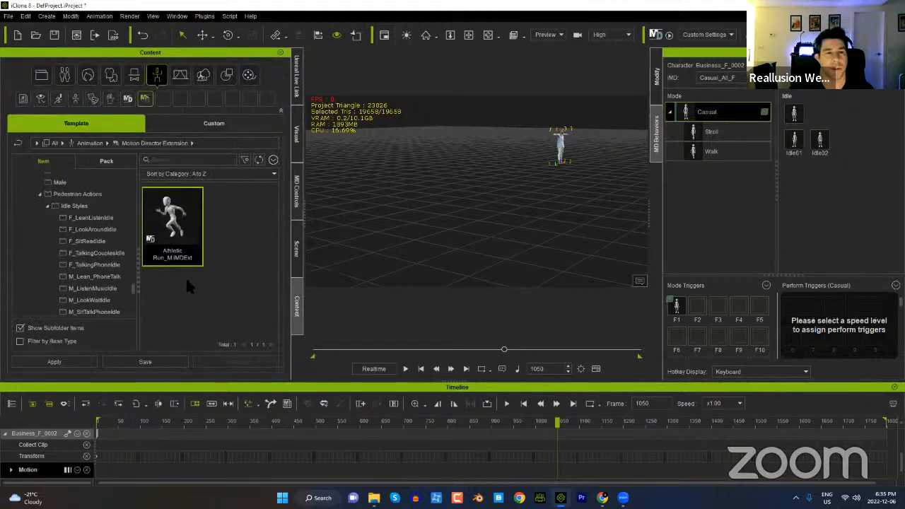
click(65, 75)
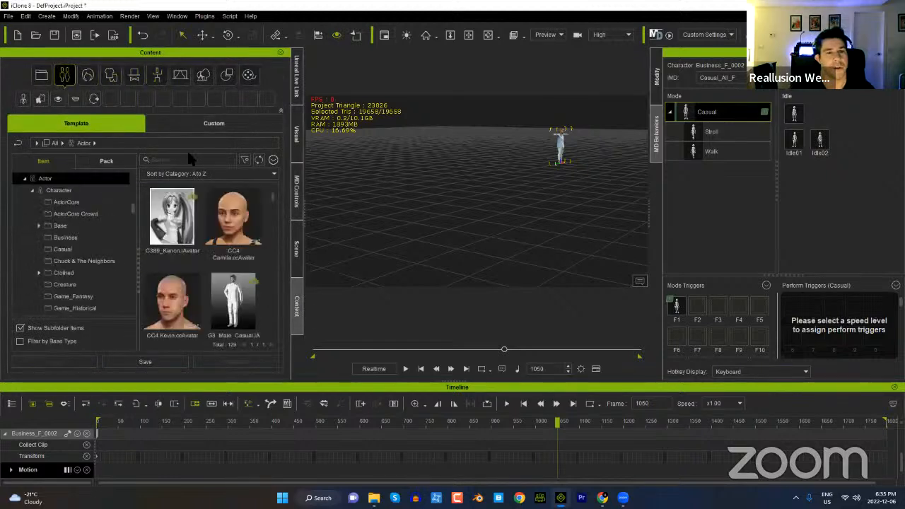
click(65, 238)
drag(172, 286, 559, 186)
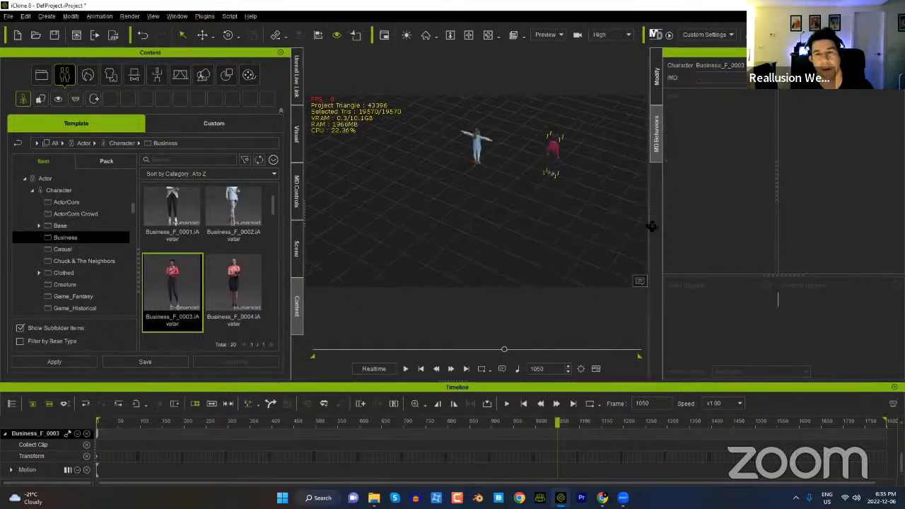
drag(536, 180, 496, 184)
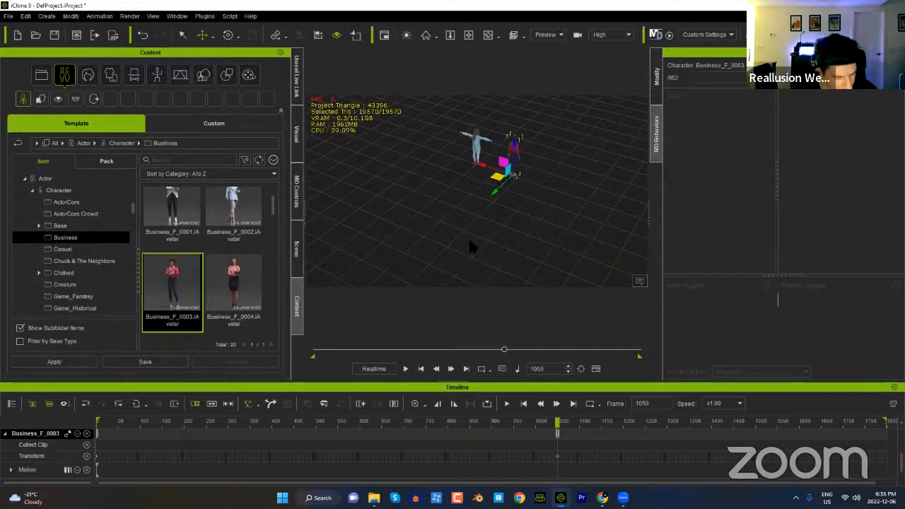
Step: Record a Motion Director take for Business_F_0002, walking the character forward before stopping
right_drag(469, 230, 463, 188)
click(463, 187)
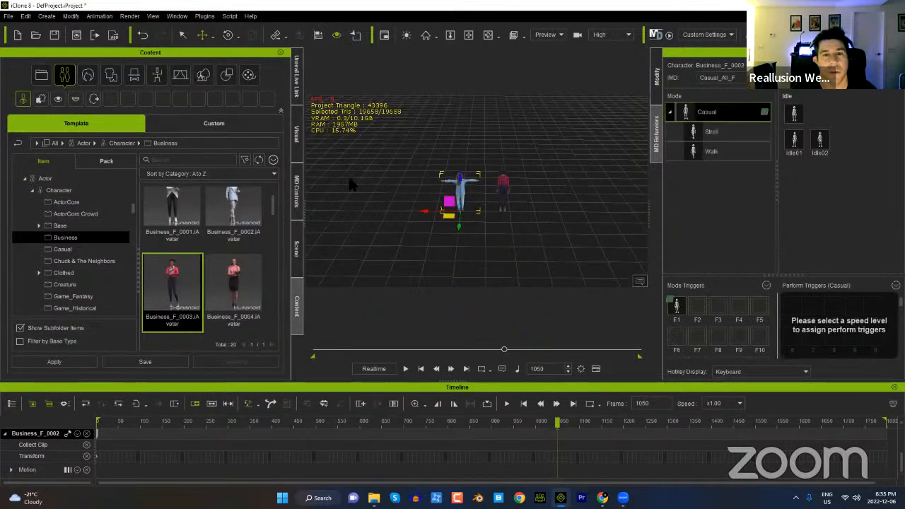
click(298, 196)
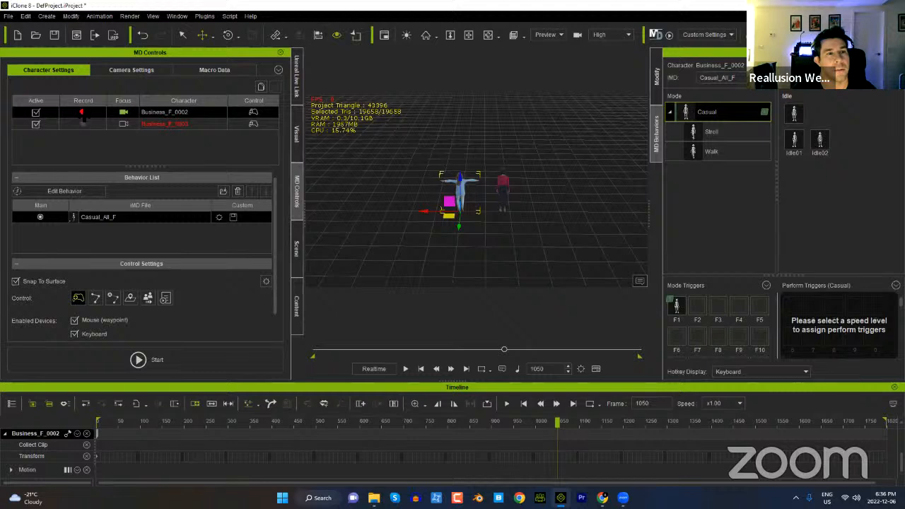
click(162, 361)
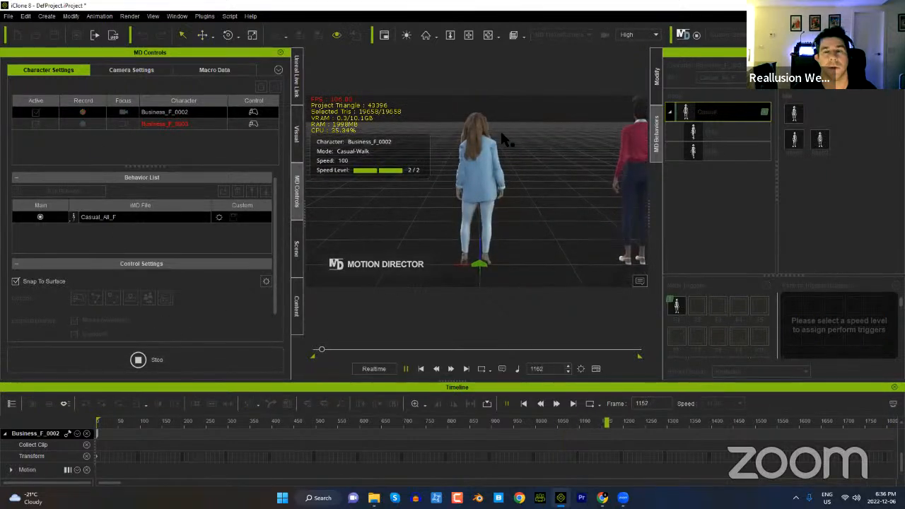
key(w)
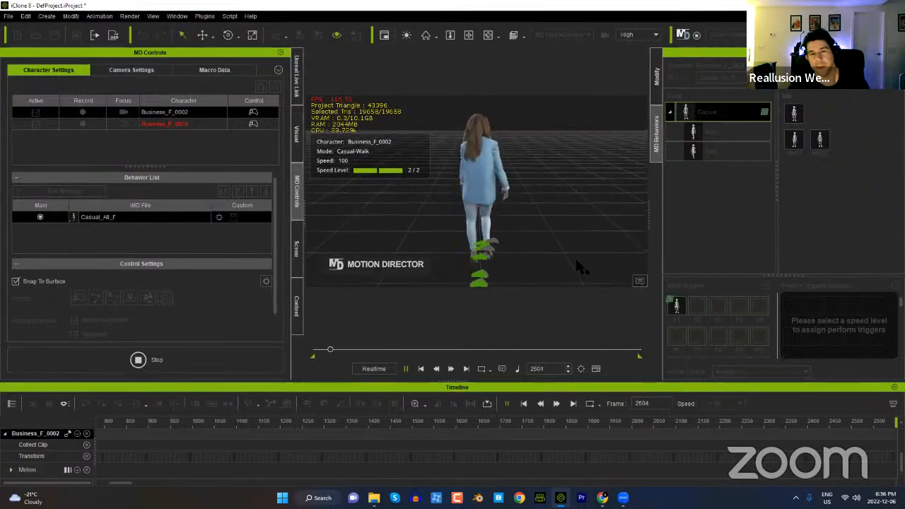
click(195, 370)
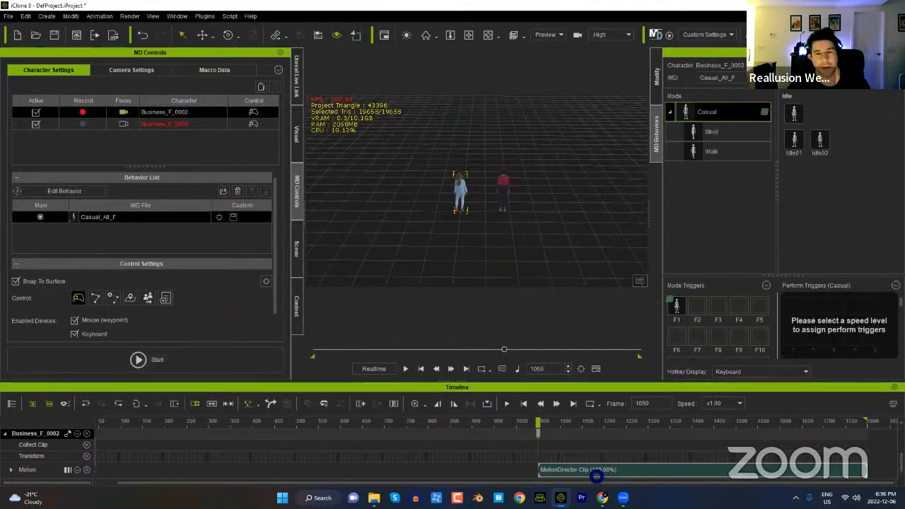
Step: Move the recorded Business_F_0002 motion clip to the start of the timeline
drag(622, 476, 179, 476)
drag(112, 476, 113, 477)
drag(219, 486, 181, 485)
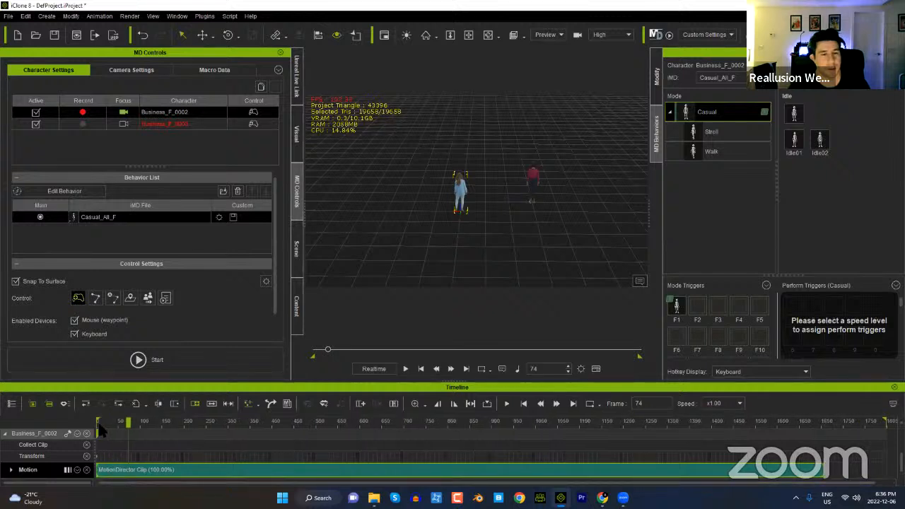
Step: At frame 0, move Business_F_0003 sideways to stand beside Business_F_0002
drag(134, 422, 61, 425)
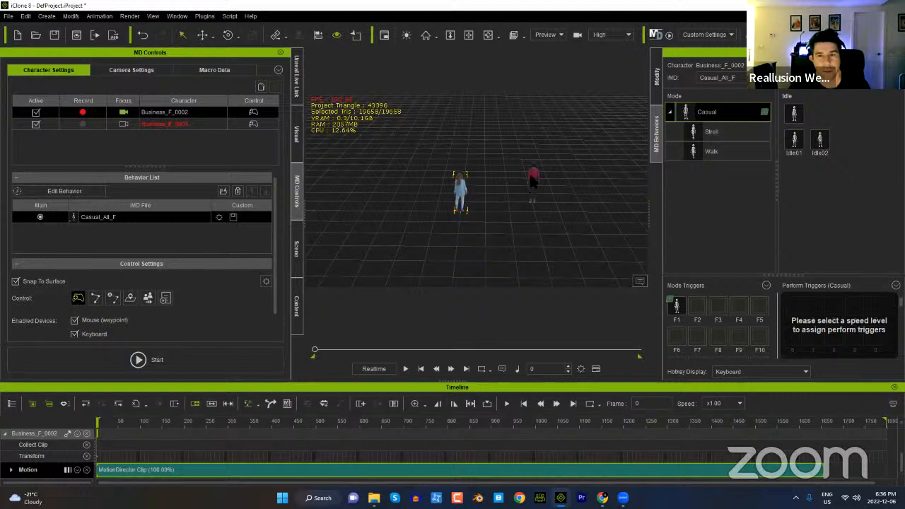
click(534, 186)
key(w)
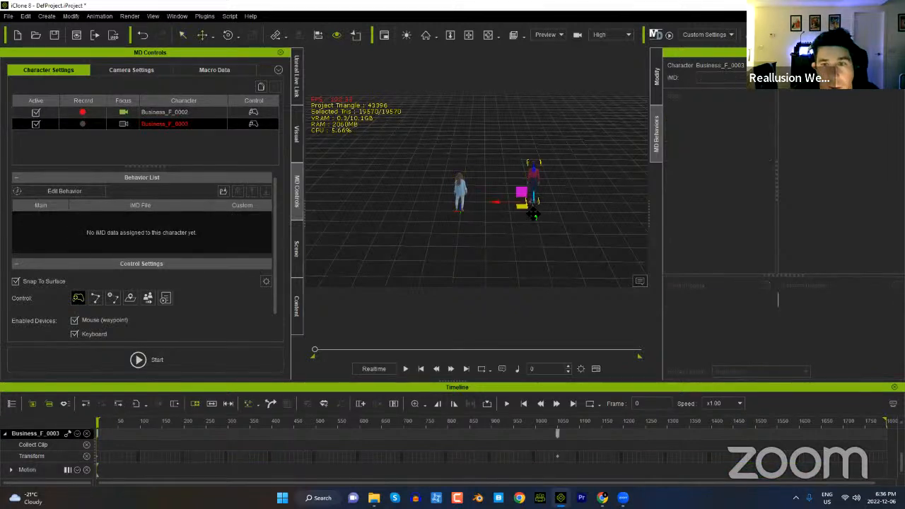
drag(525, 210, 488, 218)
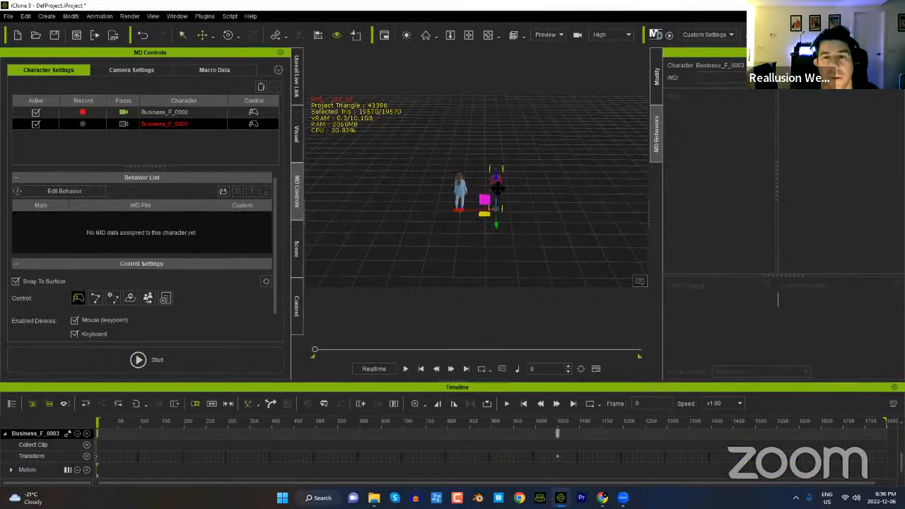
Step: Remove the object animation from Business_F_0003
right_click(497, 187)
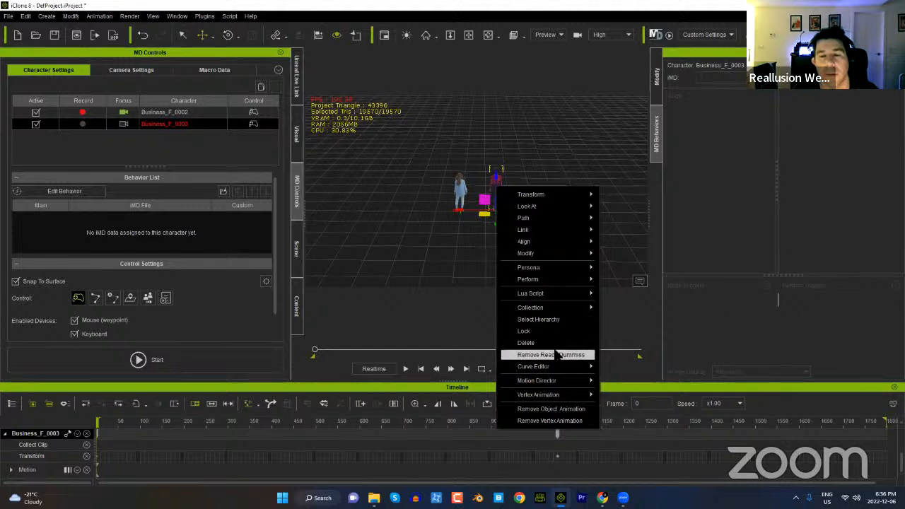
click(495, 183)
right_click(495, 184)
click(494, 182)
right_click(495, 182)
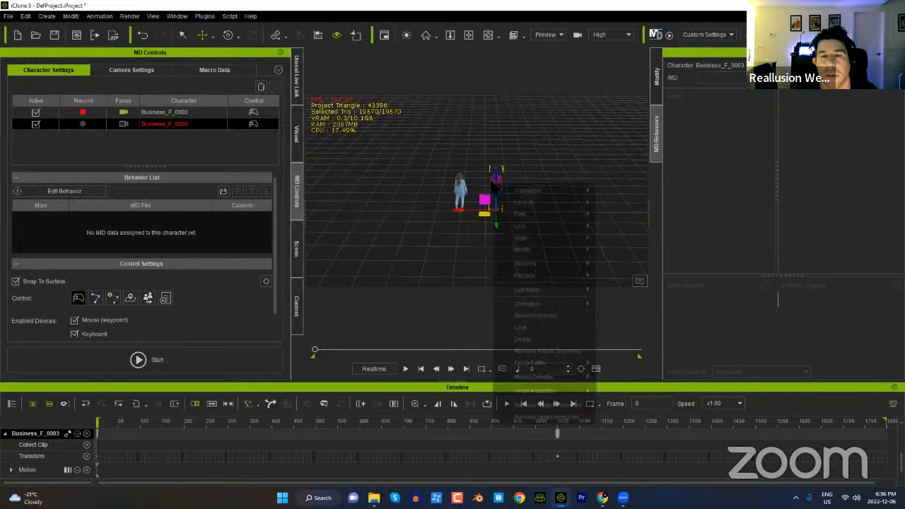
click(552, 405)
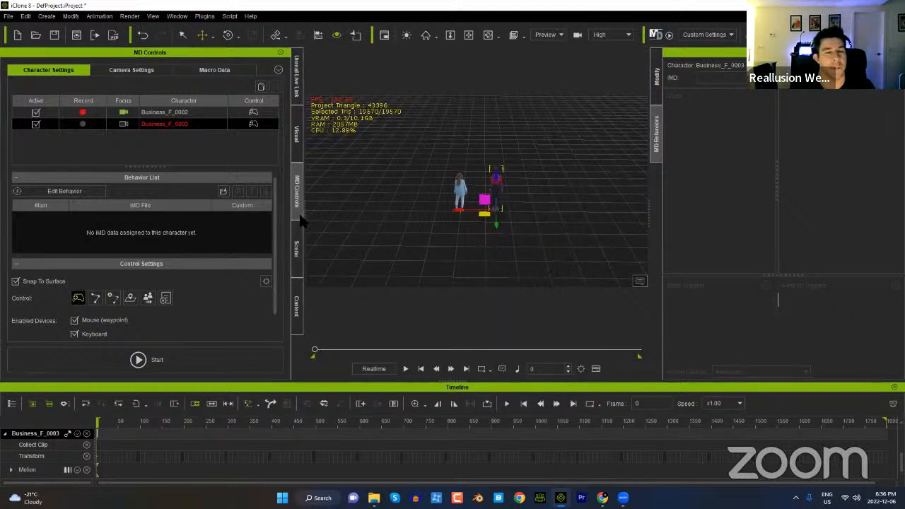
Step: Browse the animation content library to the Motion Director Pedestrian Actions for a behavior to give Business_F_0003
click(298, 309)
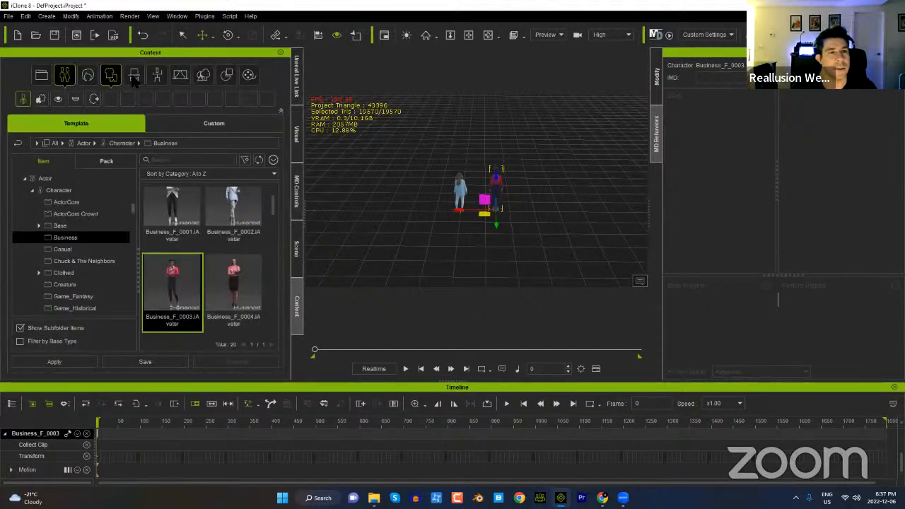
click(158, 75)
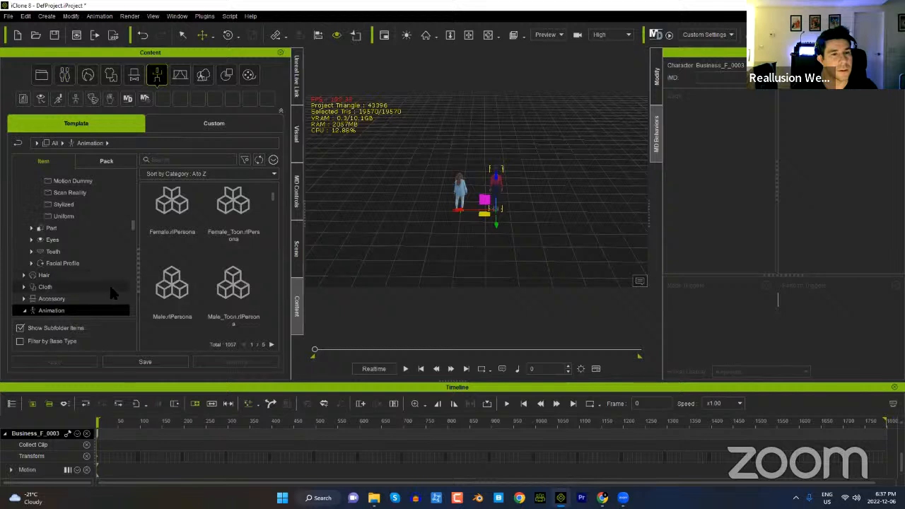
scroll(111, 281, down, 2)
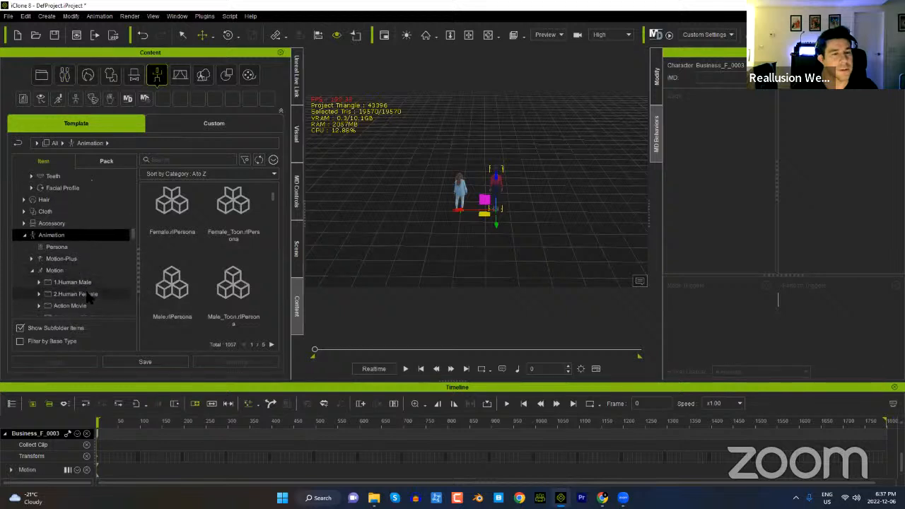
click(88, 297)
scroll(90, 275, down, 8)
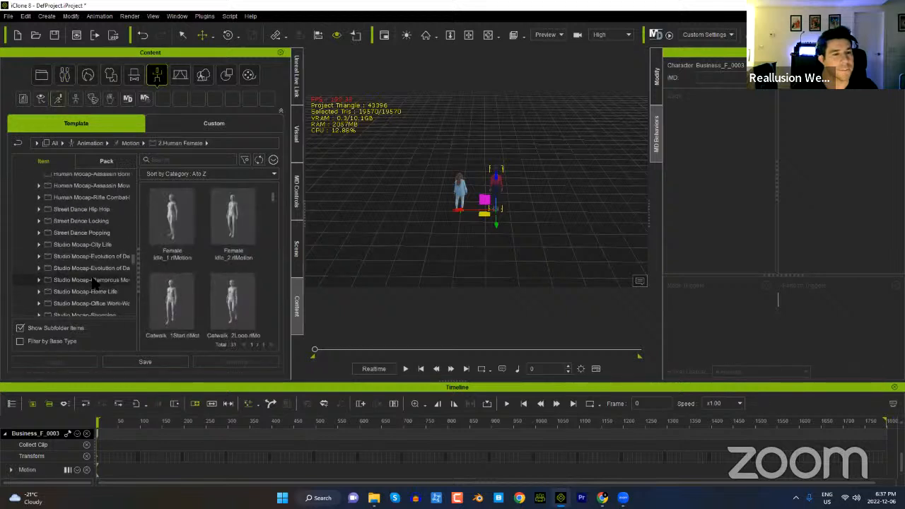
scroll(96, 282, up, 6)
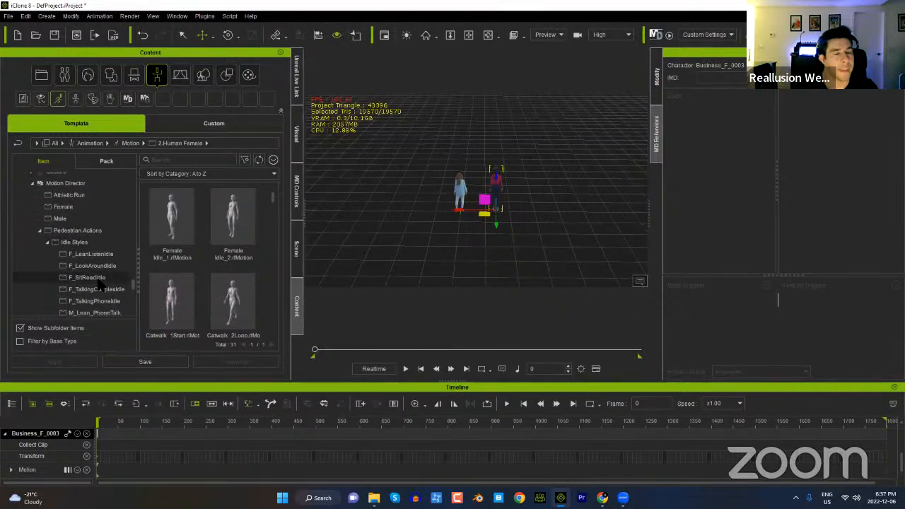
scroll(101, 279, up, 1)
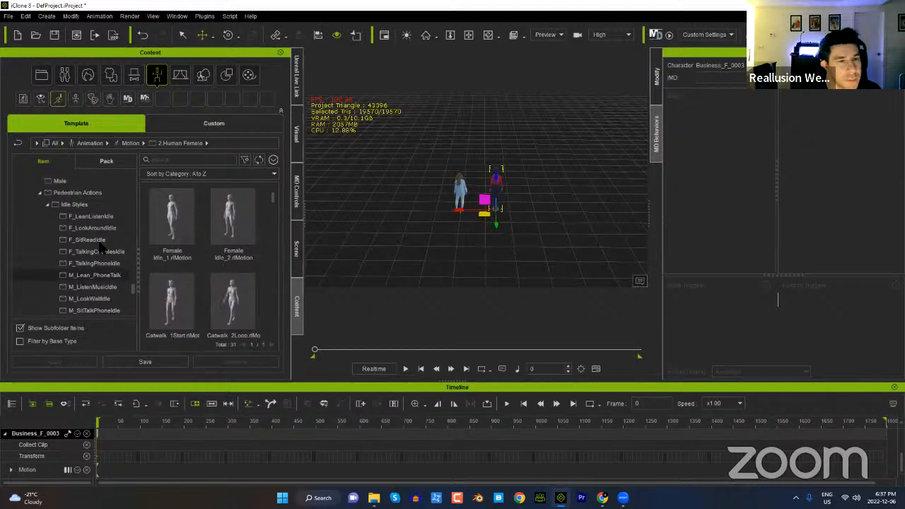
Step: Apply the F06_NormalWalk behavior from the Pedestrian Actions Walk Styles to Business_F_0003
click(93, 216)
scroll(92, 233, down, 3)
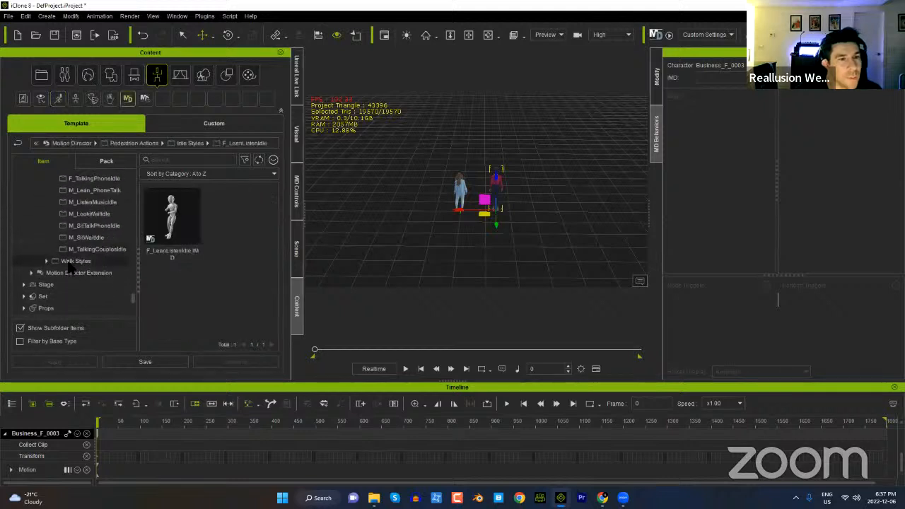
click(47, 261)
scroll(84, 262, down, 2)
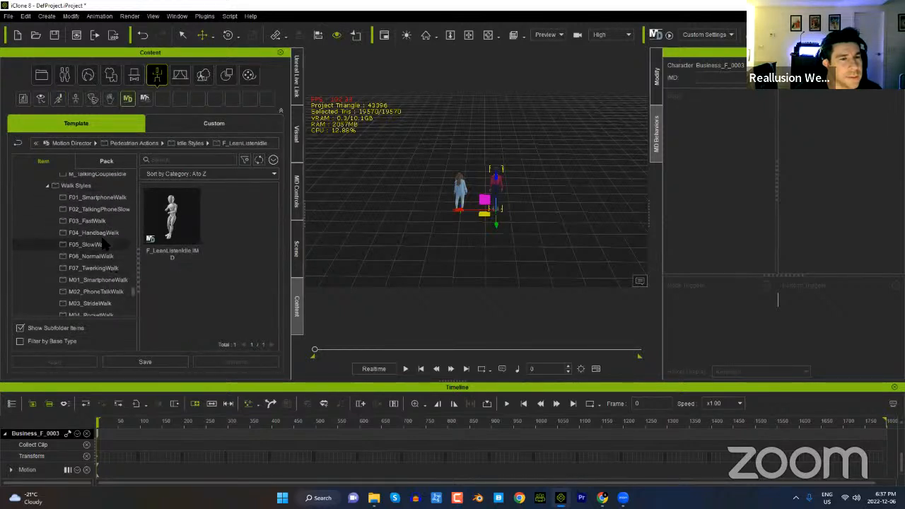
click(90, 223)
click(103, 245)
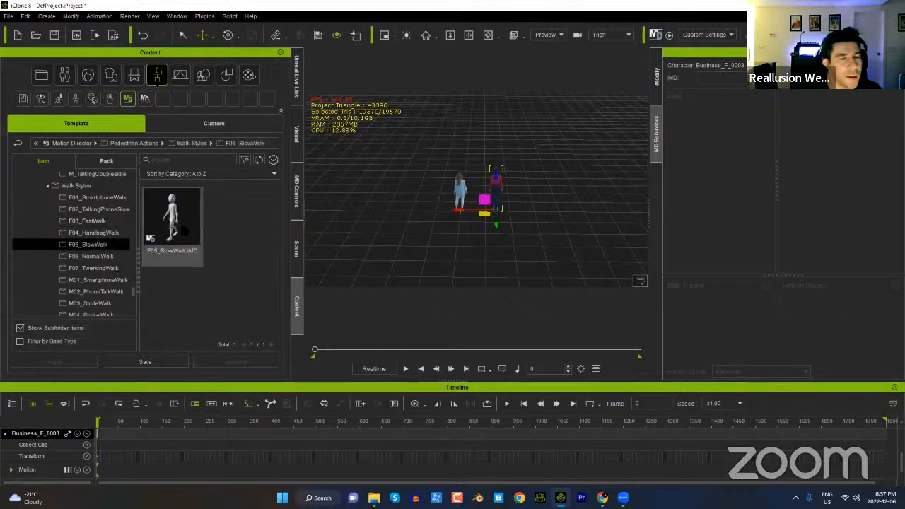
click(114, 258)
drag(185, 226, 497, 182)
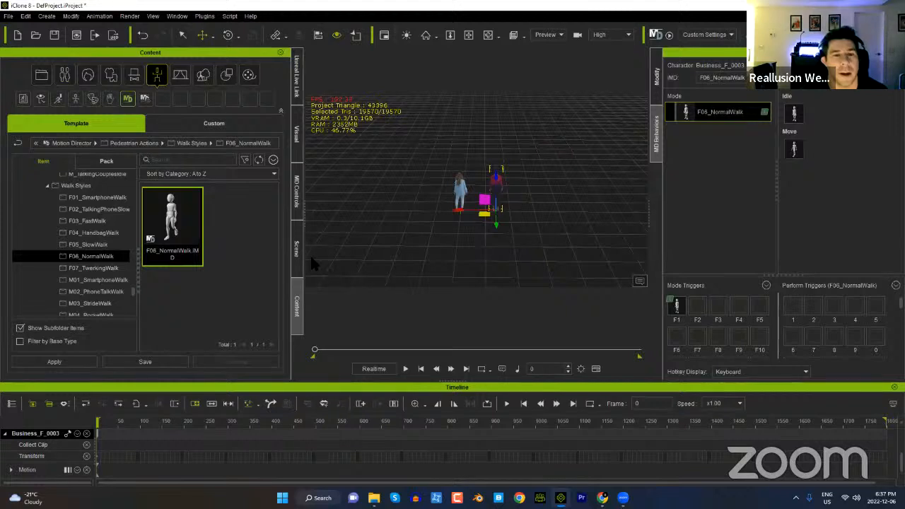
Step: Set the Motion Director control of Business_F_0003 to follow, with Business_F_0002 as its target
click(295, 195)
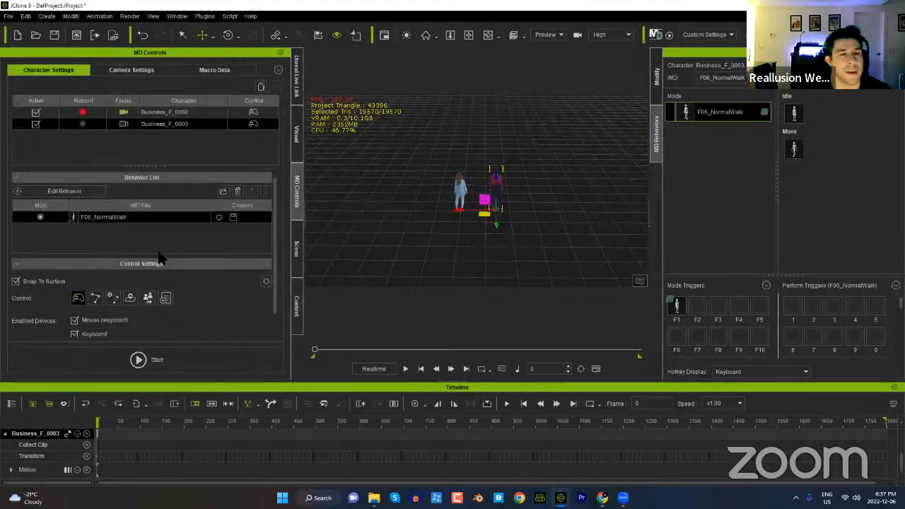
click(148, 298)
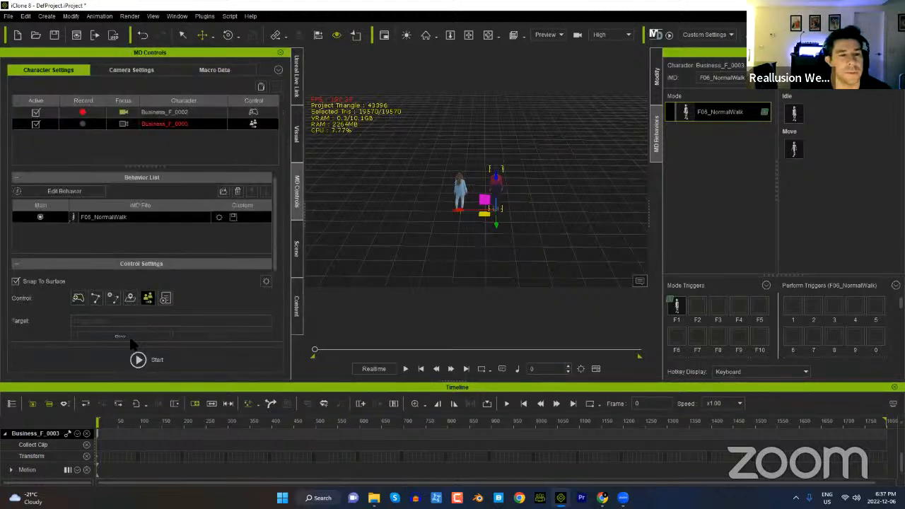
click(458, 190)
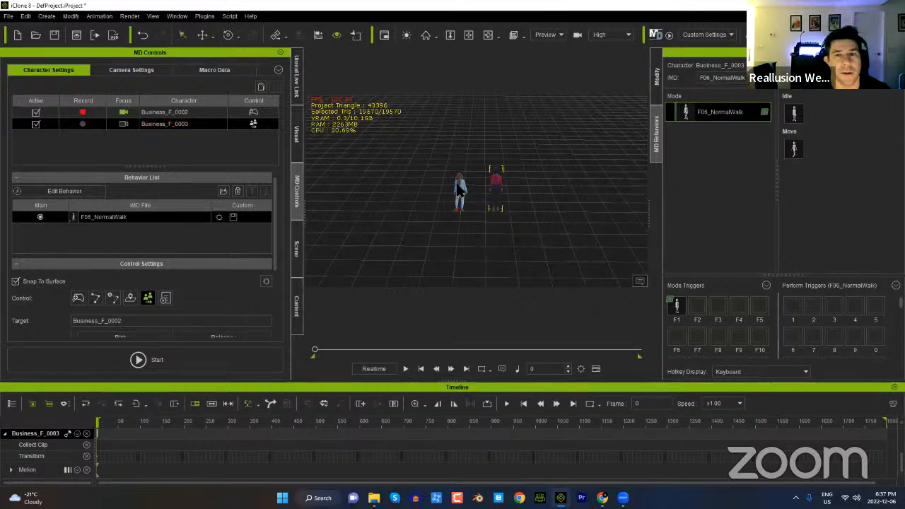
scroll(278, 258, down, 3)
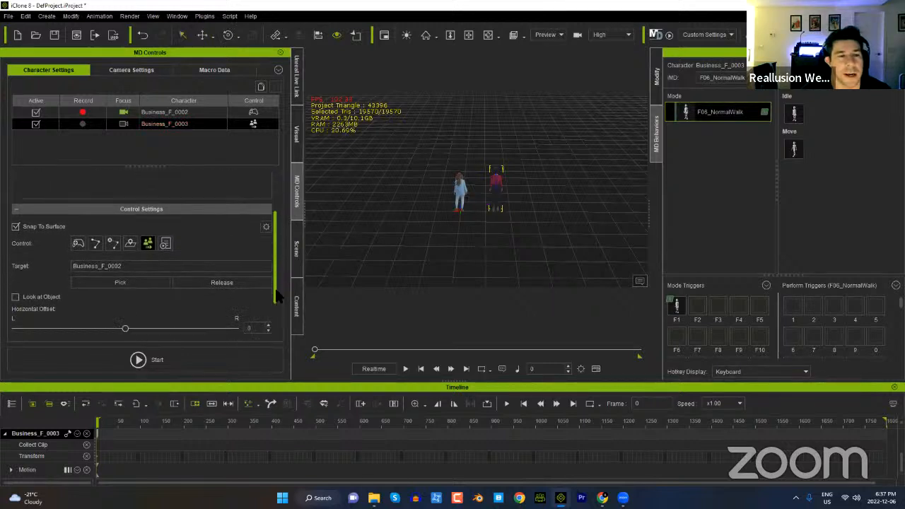
click(267, 212)
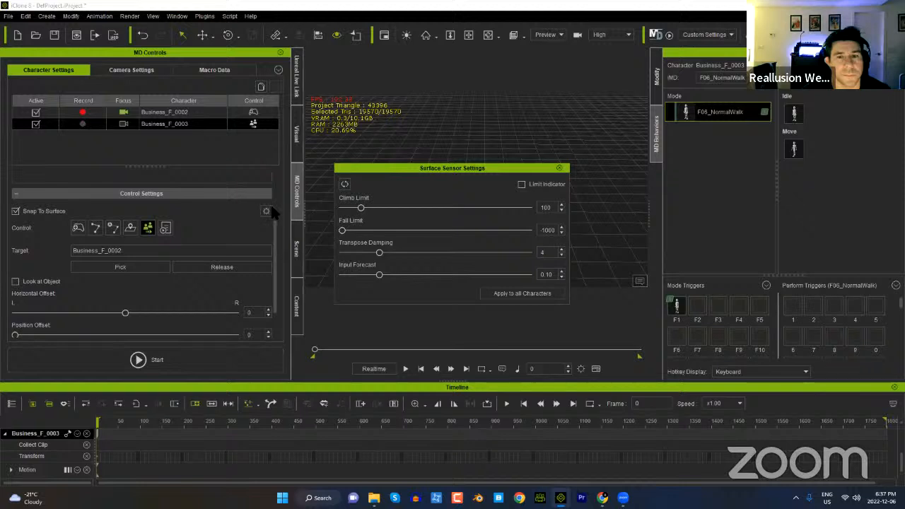
Step: Make Business_F_0003 the only active, record-enabled character and review its F06_NormalWalk data settings
drag(276, 239, 276, 198)
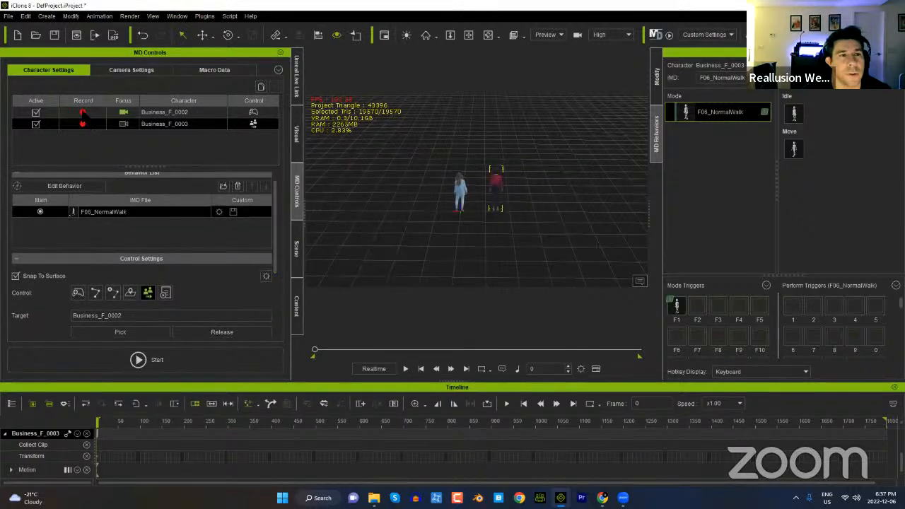
click(36, 112)
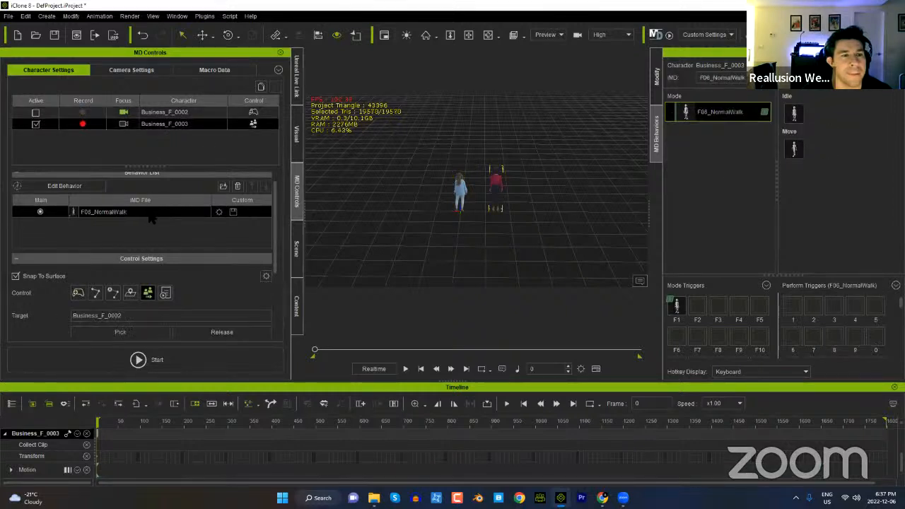
click(218, 211)
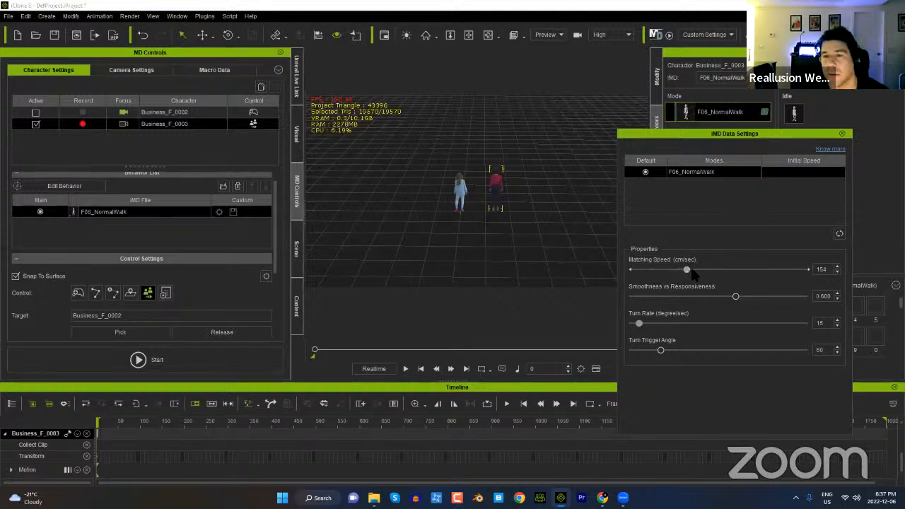
click(842, 134)
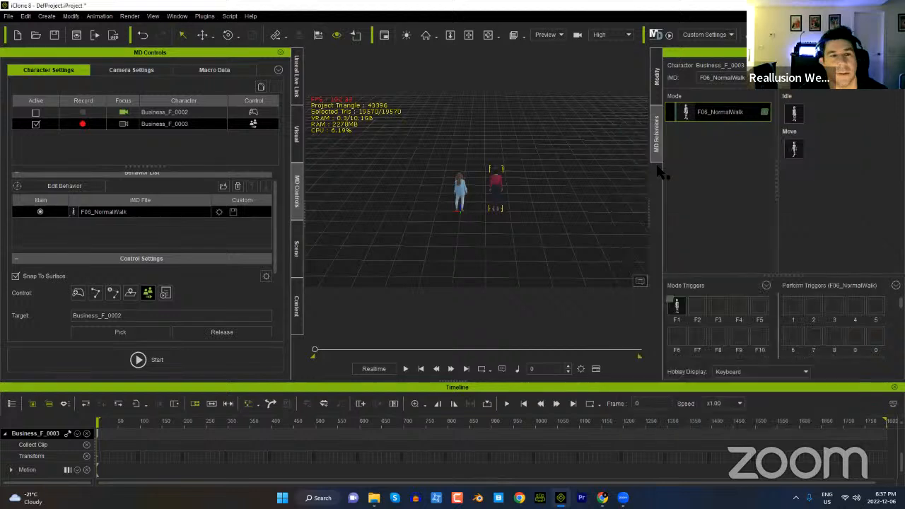
Step: Set the follow Horizontal Offset to about 129 and record a Motion Director take of Business_F_0003 following Business_F_0002
scroll(262, 297, down, 3)
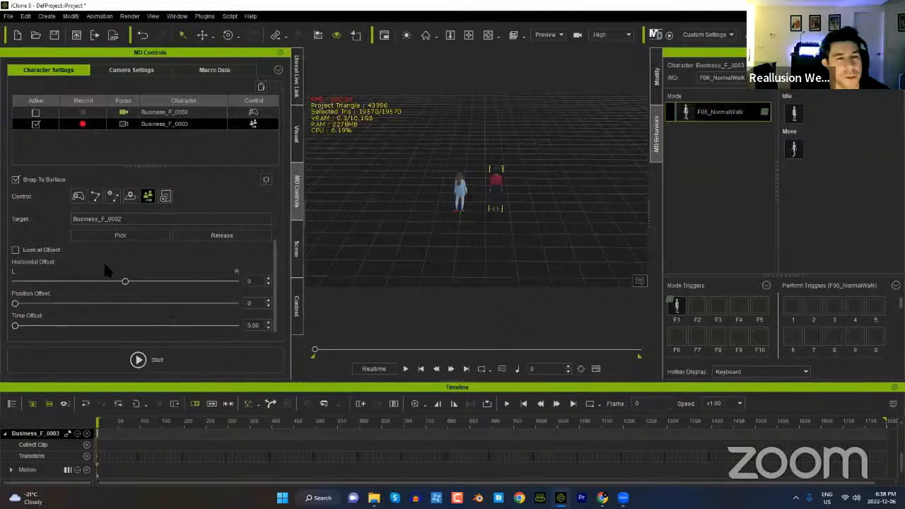
click(181, 282)
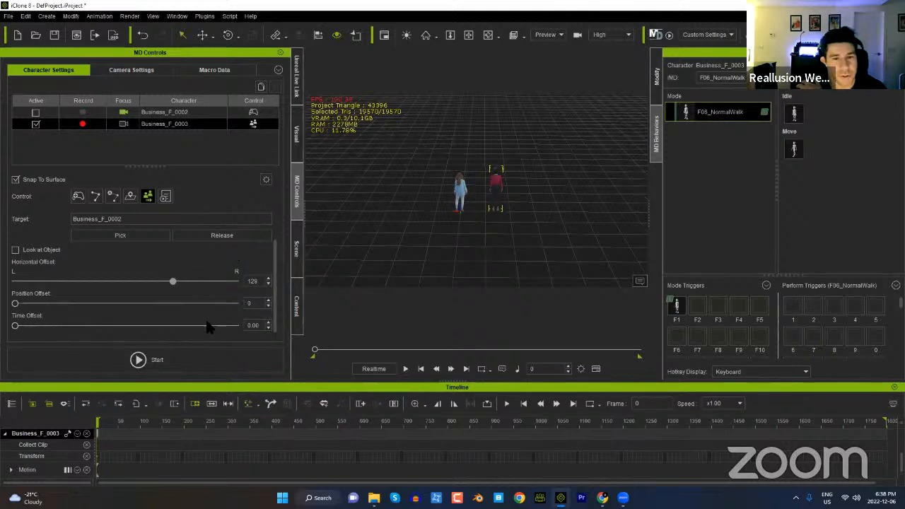
click(174, 358)
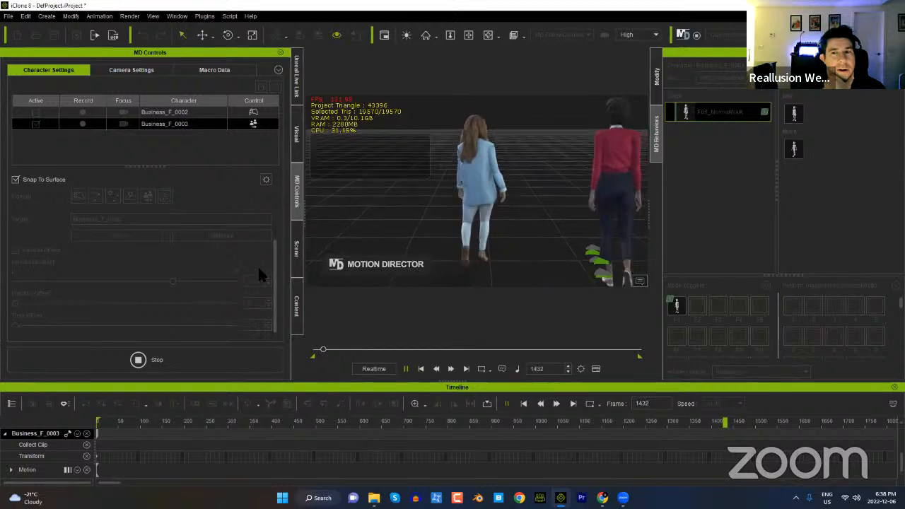
click(194, 360)
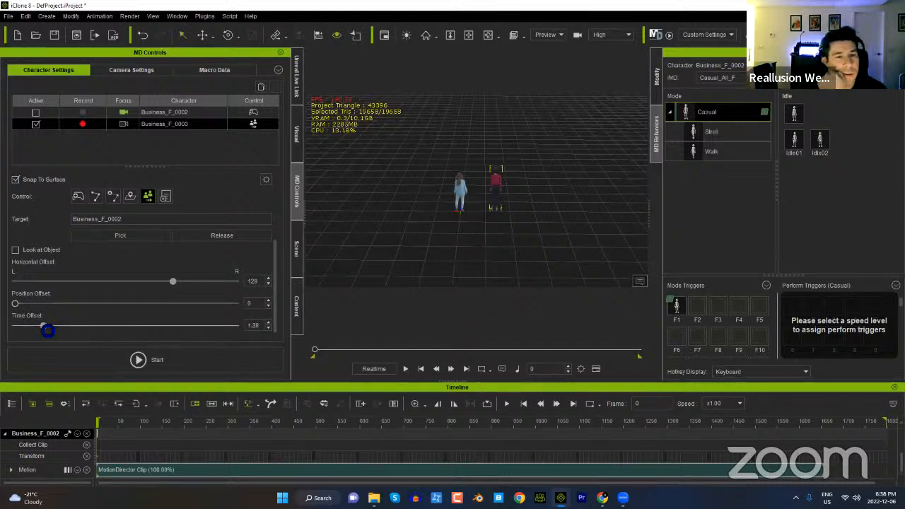
Step: With the follow Time Offset at 1.28, record another Motion Director take for Business_F_0003
click(176, 359)
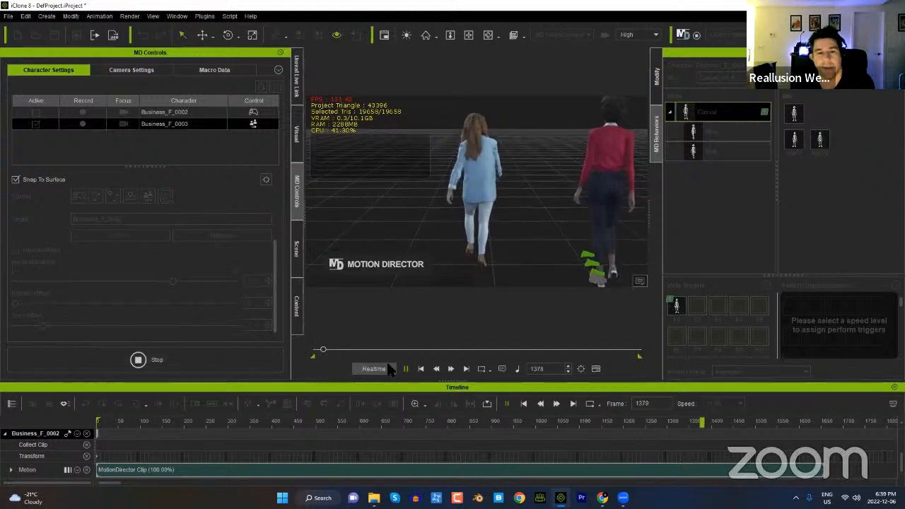
click(200, 364)
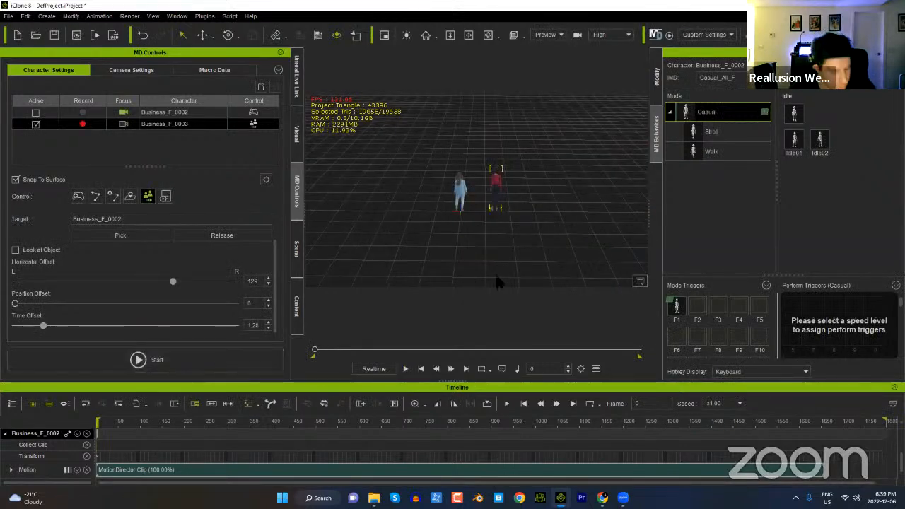
Step: In the top view, break Business_F_0002's motion clip at about frame 239 and delete the part before the break
alt+right_drag(514, 179, 491, 250)
key(t)
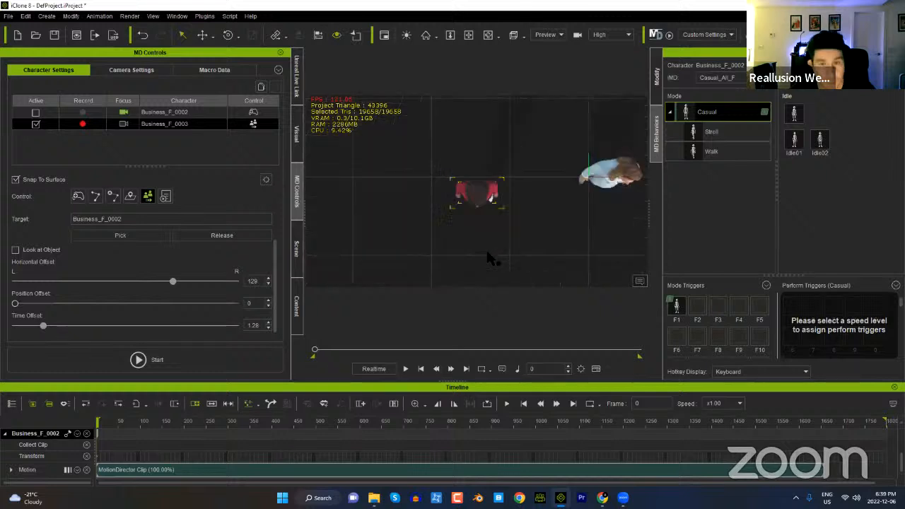
alt+drag(541, 177, 510, 307)
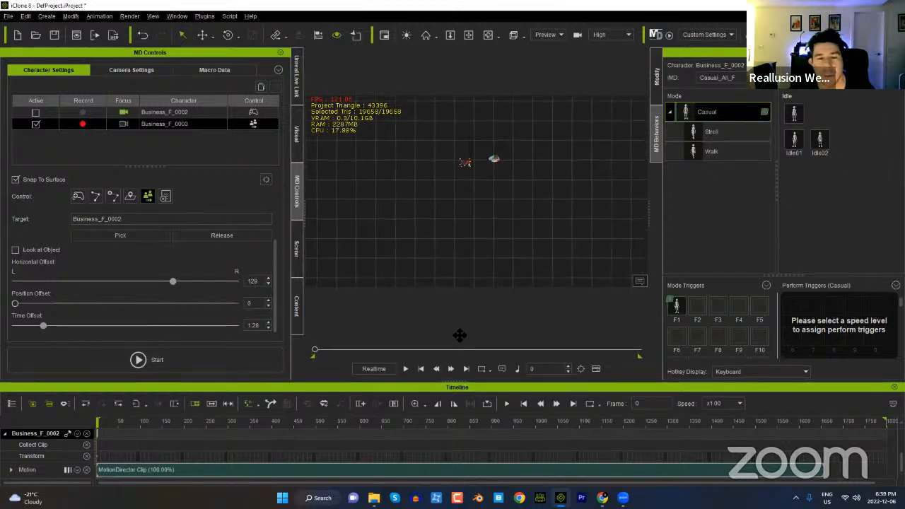
drag(319, 351, 386, 355)
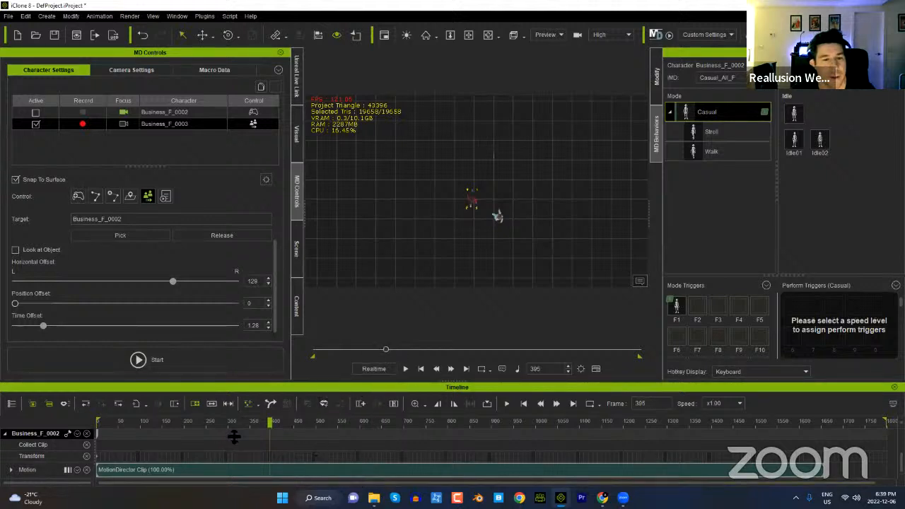
drag(244, 426, 202, 437)
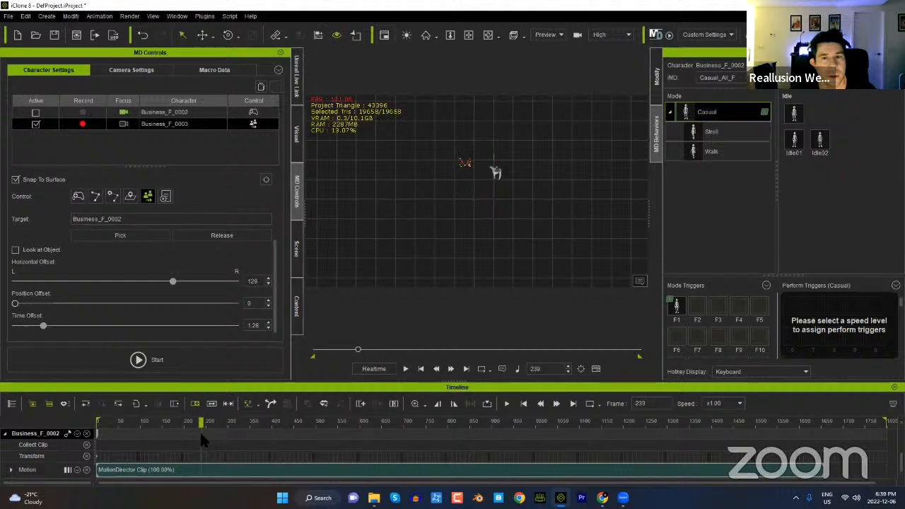
click(205, 470)
right_click(204, 470)
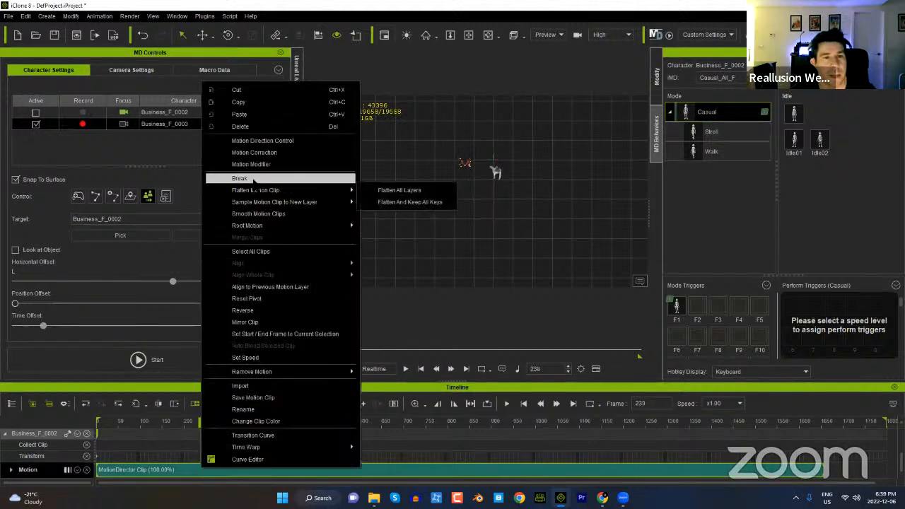
click(240, 178)
key(Delete)
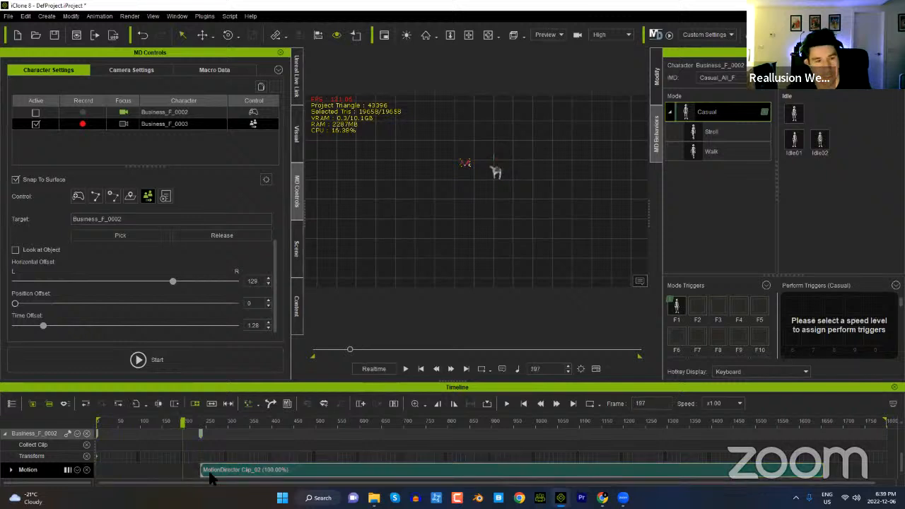
Step: Try moving the remaining Business_F_0002 clip to the start of the timeline, and undo the clip edits
drag(283, 471, 162, 472)
drag(170, 425, 49, 424)
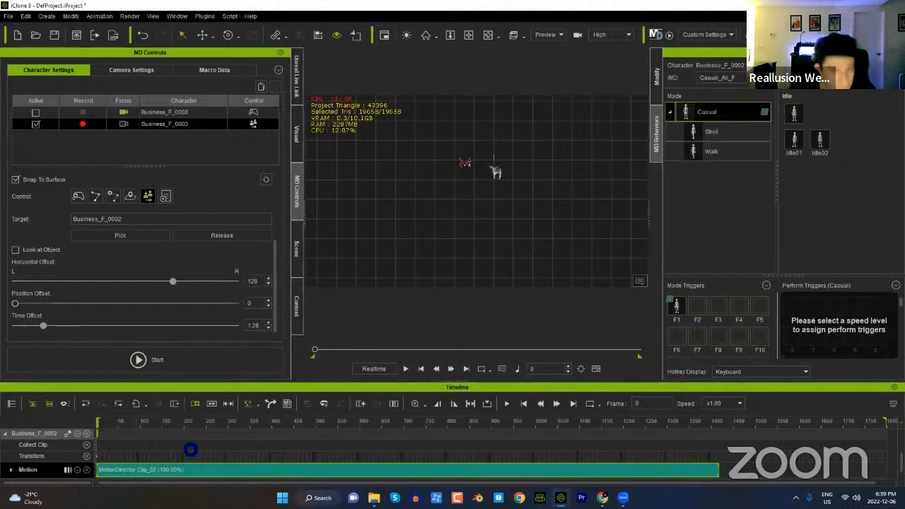
key(ctrl+z)
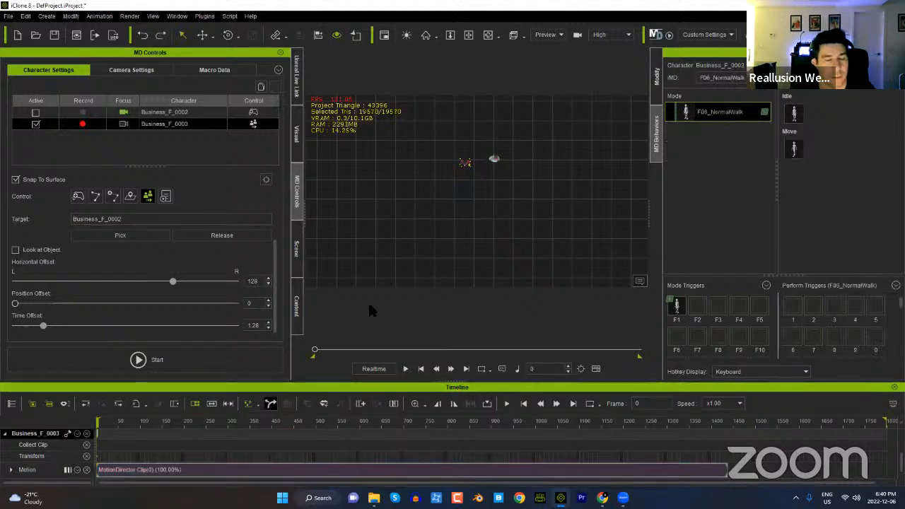
Step: Break Business_F_0003's motion clip at about frame 255 and delete the part before the break
click(496, 164)
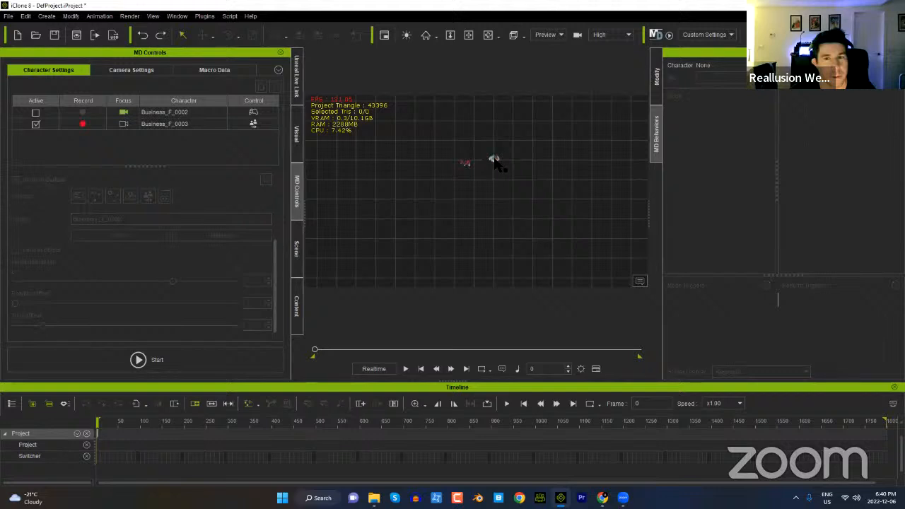
click(495, 163)
scroll(212, 464, down, 1)
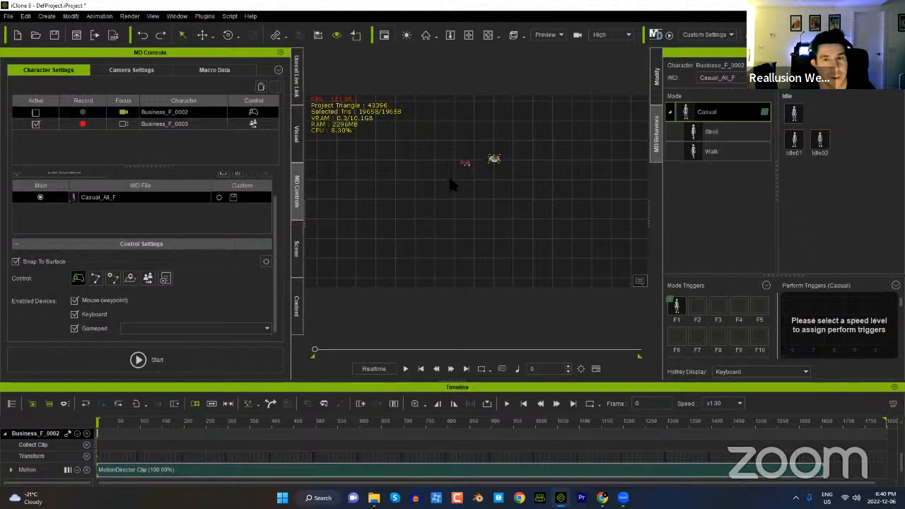
click(255, 124)
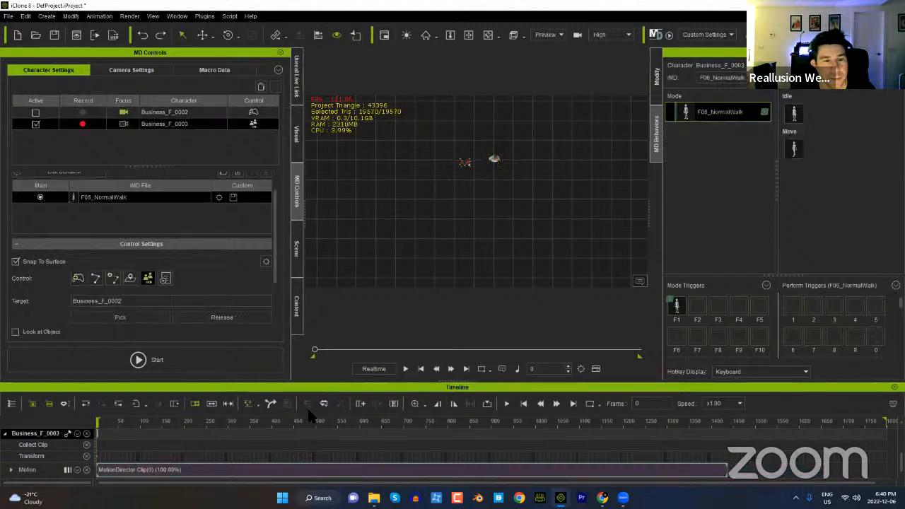
drag(126, 423, 204, 447)
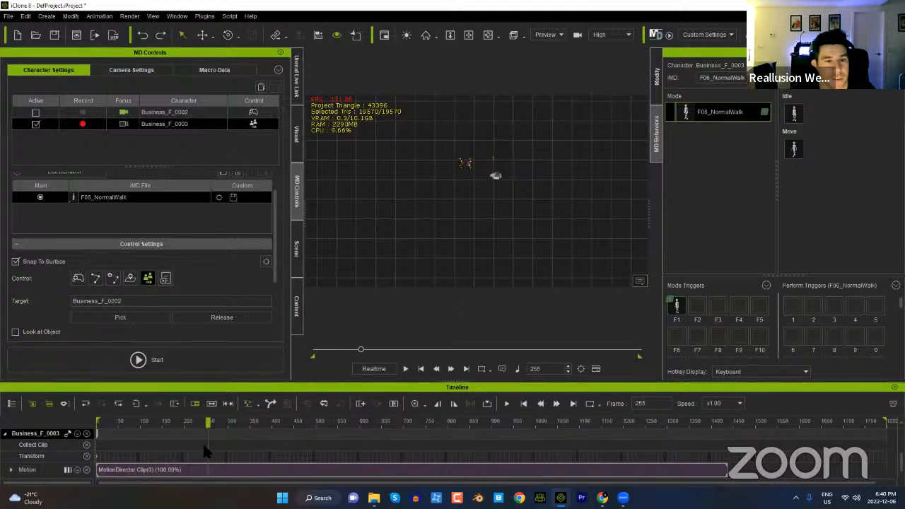
click(209, 470)
right_click(207, 468)
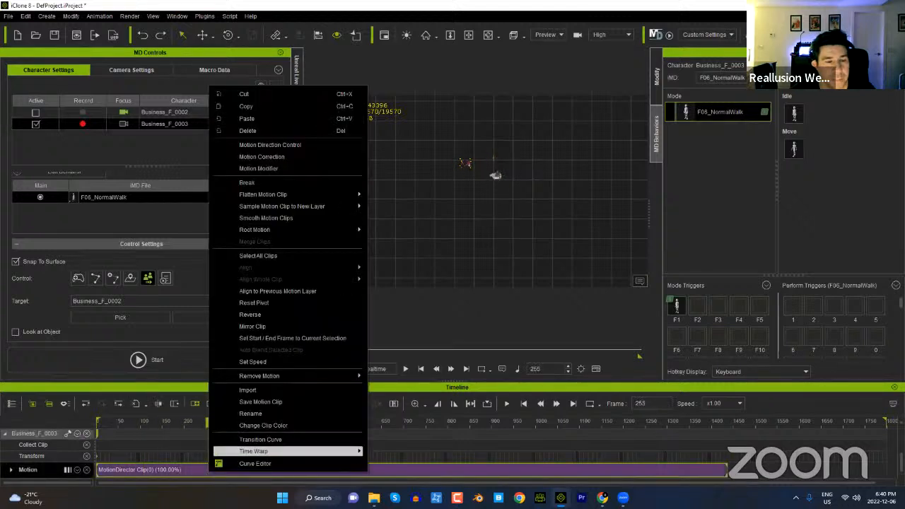
click(259, 183)
click(185, 478)
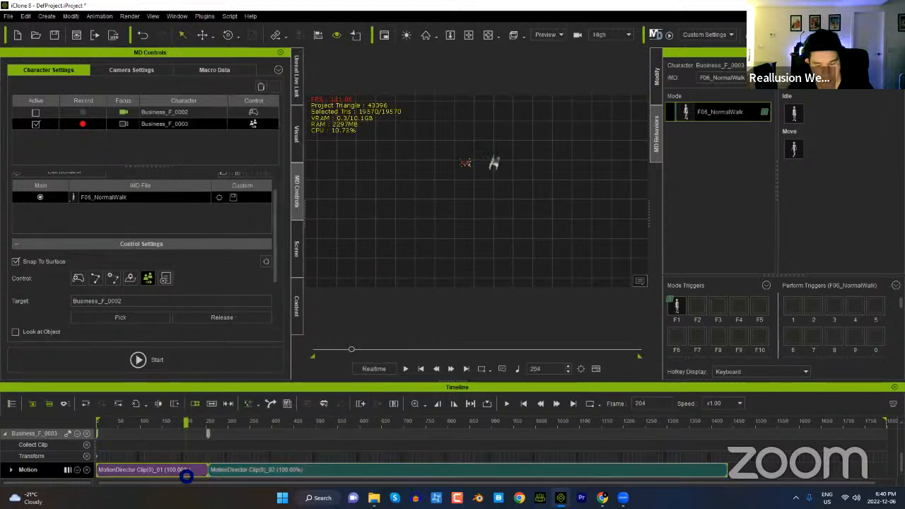
key(Delete)
Step: Try moving Business_F_0003's remaining clip to the start of the timeline, check it, and undo the move
drag(271, 472, 145, 477)
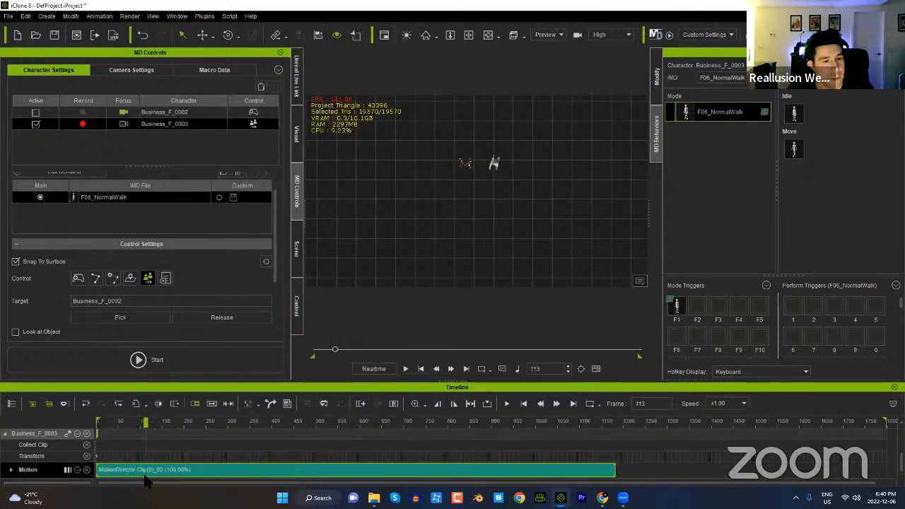
click(98, 427)
mouse_move(134, 421)
mouse_down()
mouse_move(222, 423)
mouse_move(136, 423)
mouse_up()
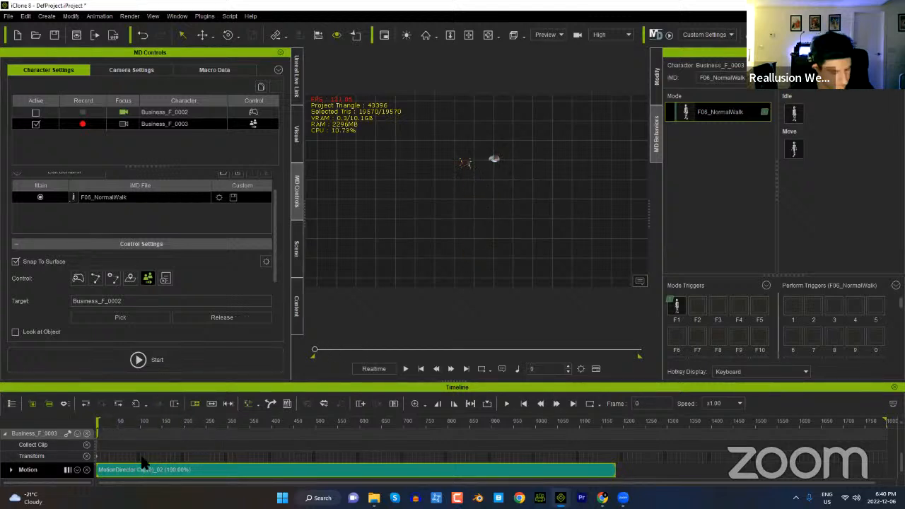
drag(145, 470, 209, 471)
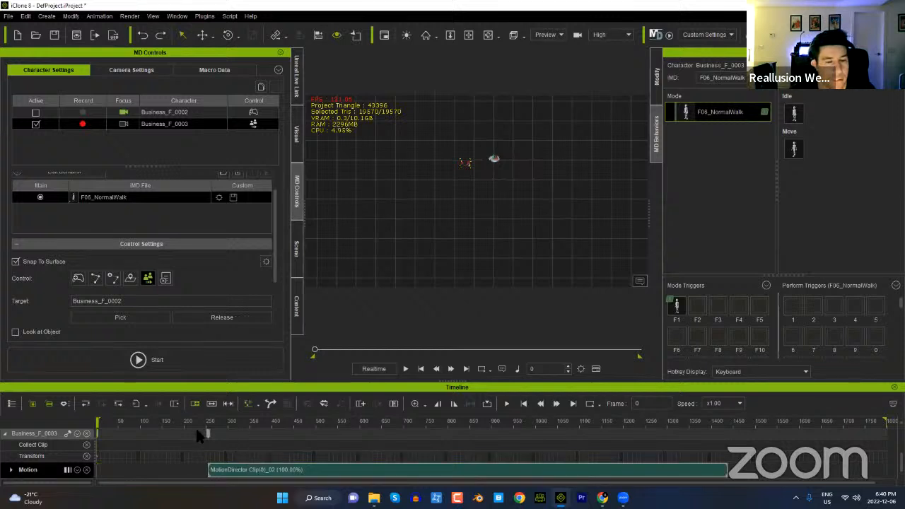
Step: Move Business_F_0003's remaining clip to start at about frame 210 and play back the two characters' walk from about frame 182
mouse_move(203, 421)
mouse_down()
mouse_move(215, 422)
mouse_move(189, 417)
mouse_up()
drag(245, 472, 227, 472)
drag(230, 422, 173, 424)
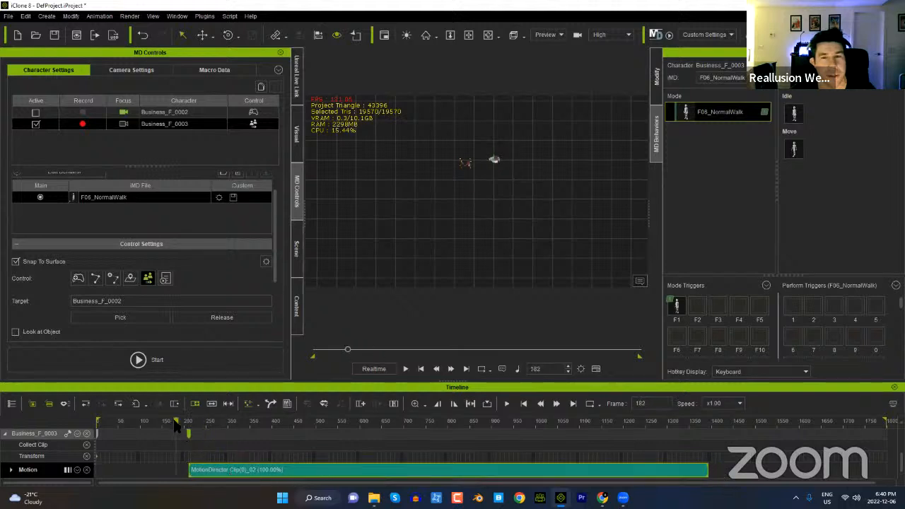
key(space)
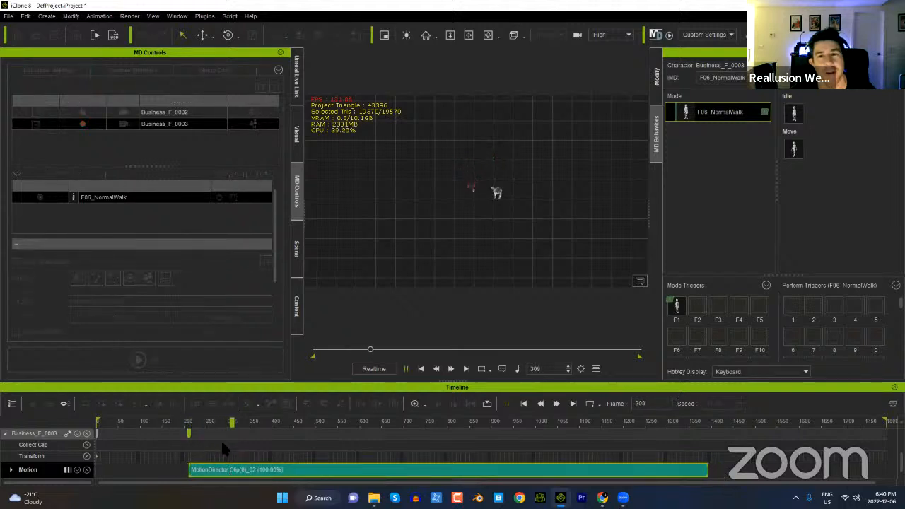
middle_drag(513, 256, 516, 188)
right_drag(512, 254, 543, 110)
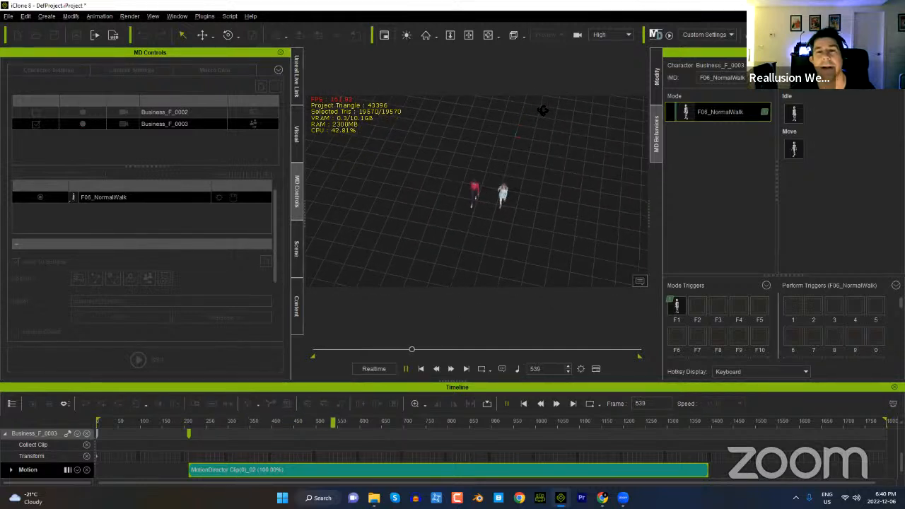
right_drag(533, 146, 489, 268)
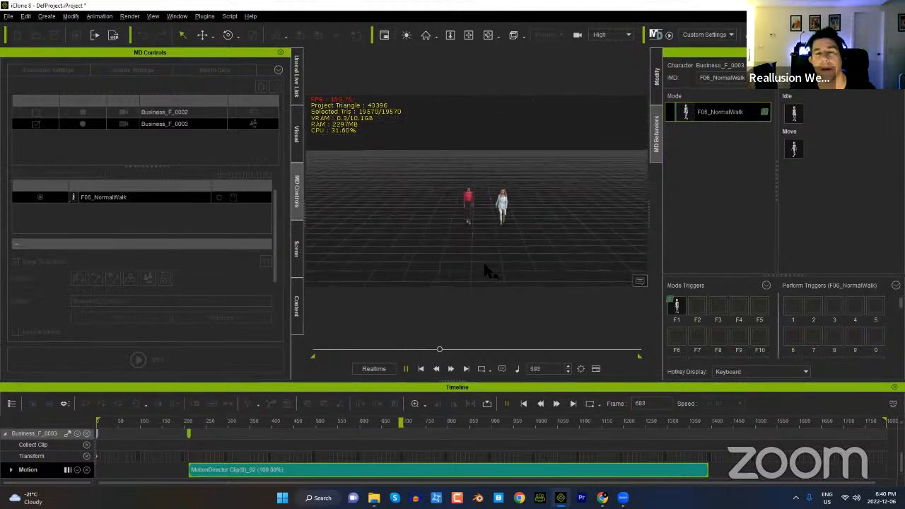
Step: Set the start of the playback range to frame 210 and bring both characters into a close front view
click(420, 368)
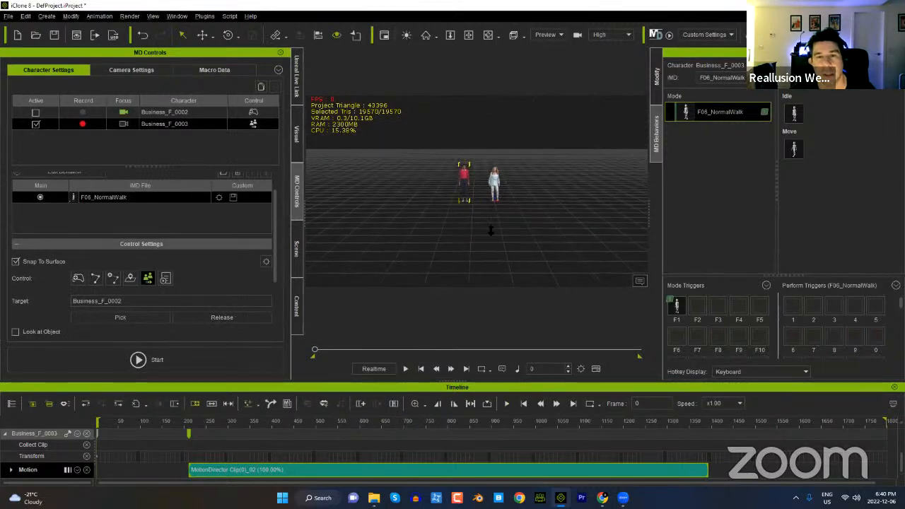
scroll(490, 229, up, 3)
click(189, 423)
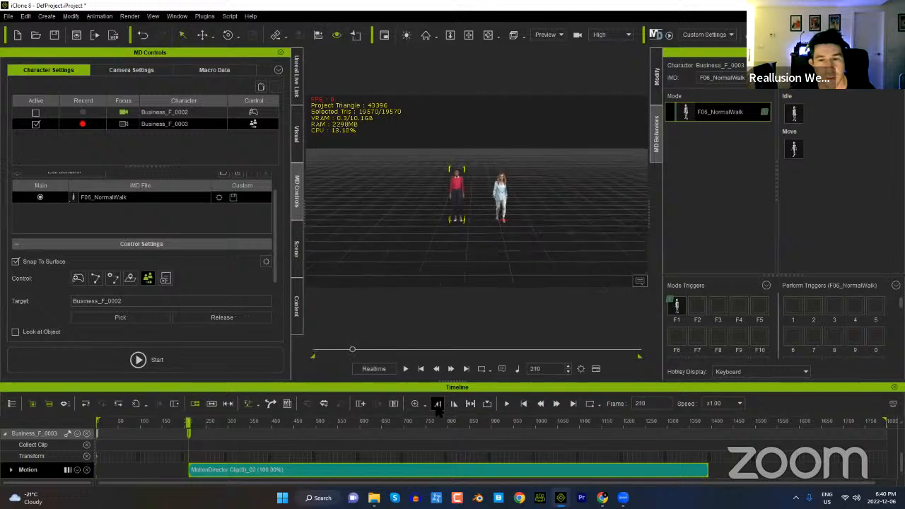
scroll(520, 224, up, 1)
alt+right_drag(520, 225, 521, 174)
alt+right_drag(493, 222, 481, 108)
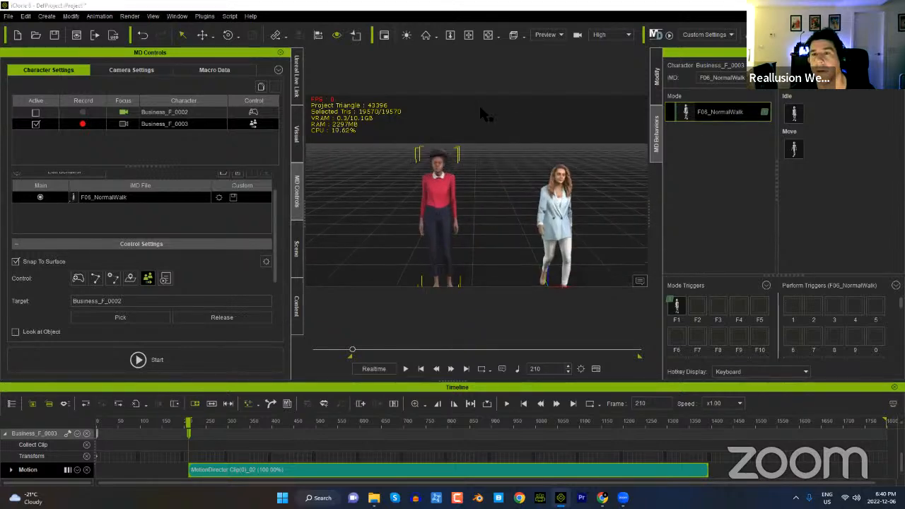
Step: Set Business_F_0002's head as Business_F_0003's look-at target and shift the Look at Weight toward Eye
click(656, 76)
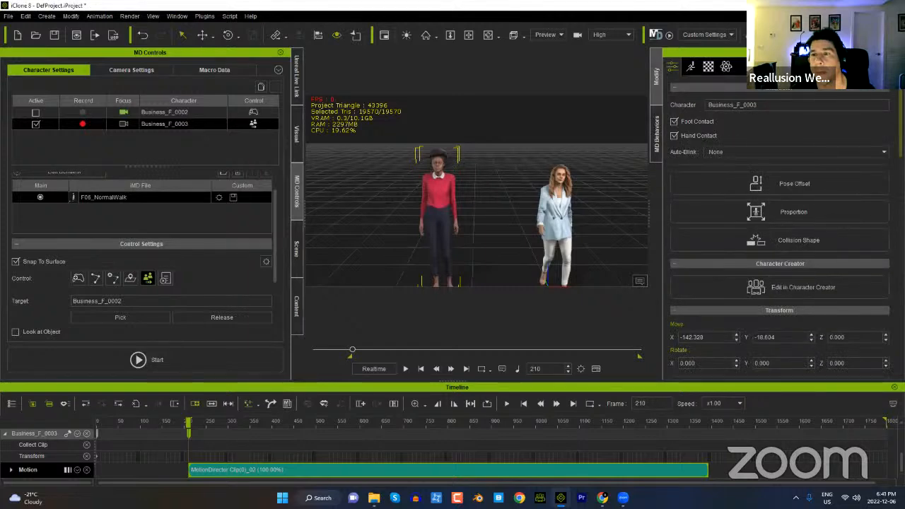
scroll(742, 257, down, 6)
click(723, 251)
click(835, 251)
click(561, 175)
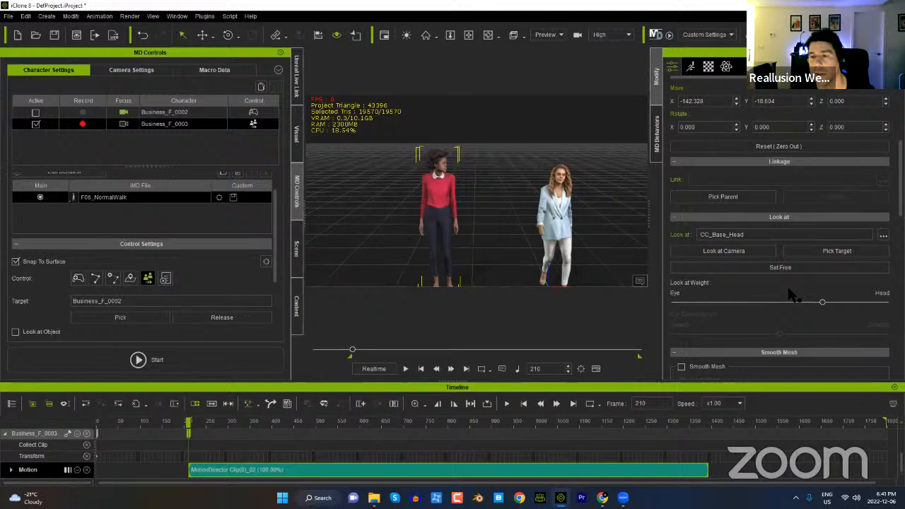
drag(823, 302, 757, 318)
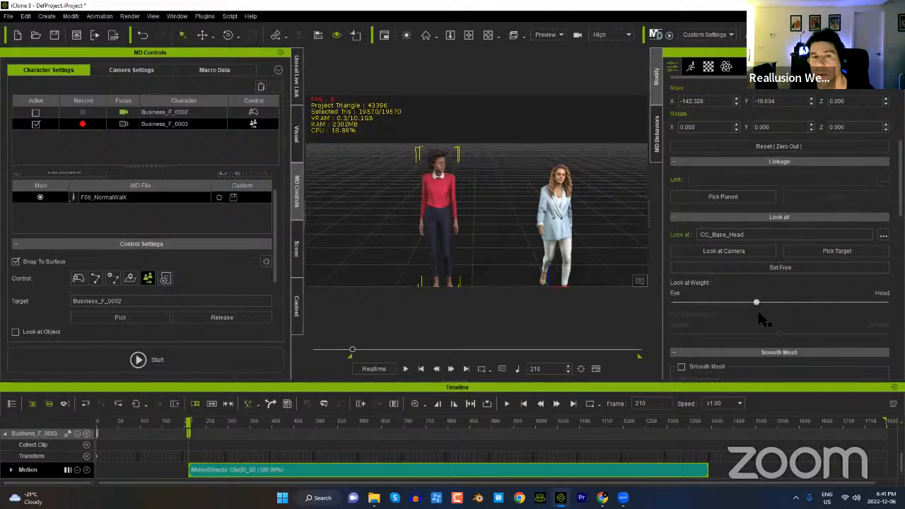
Step: Set Business_F_0003's head as Business_F_0002's look-at target at frame 210 and shift the Look at Weight toward Eye
click(555, 212)
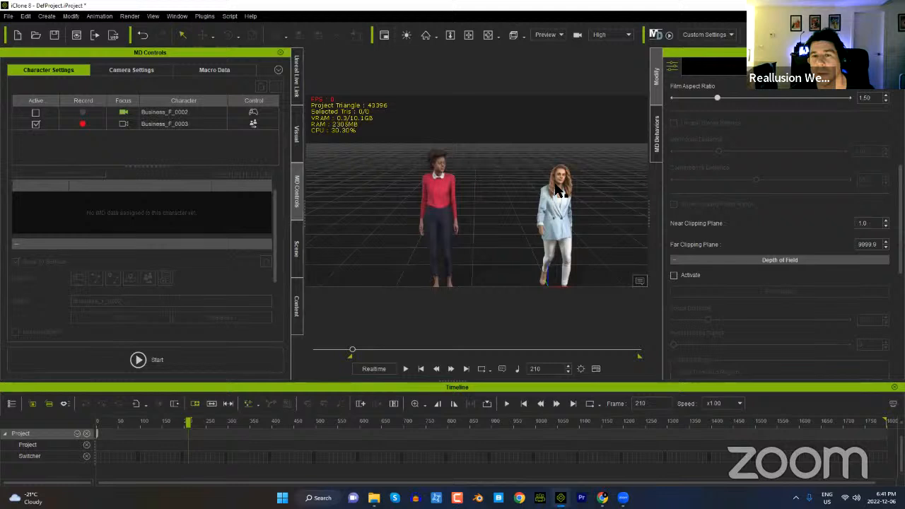
click(804, 252)
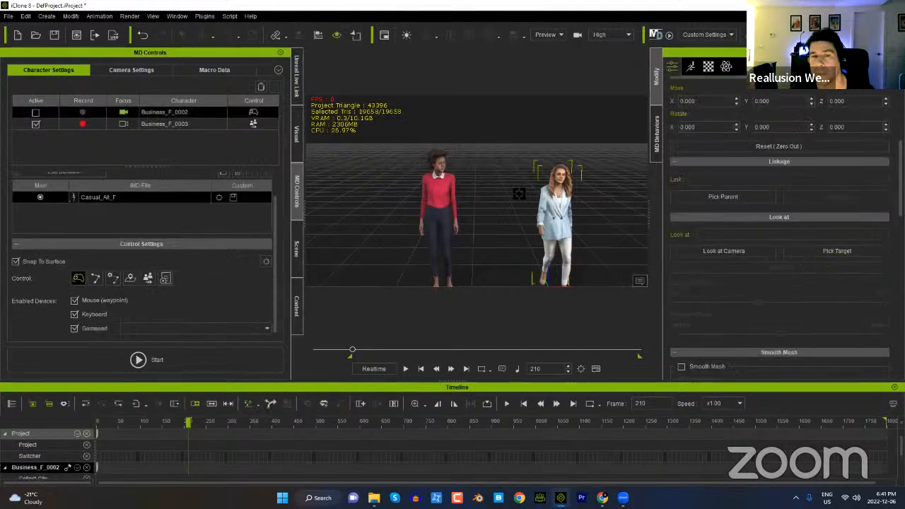
click(442, 166)
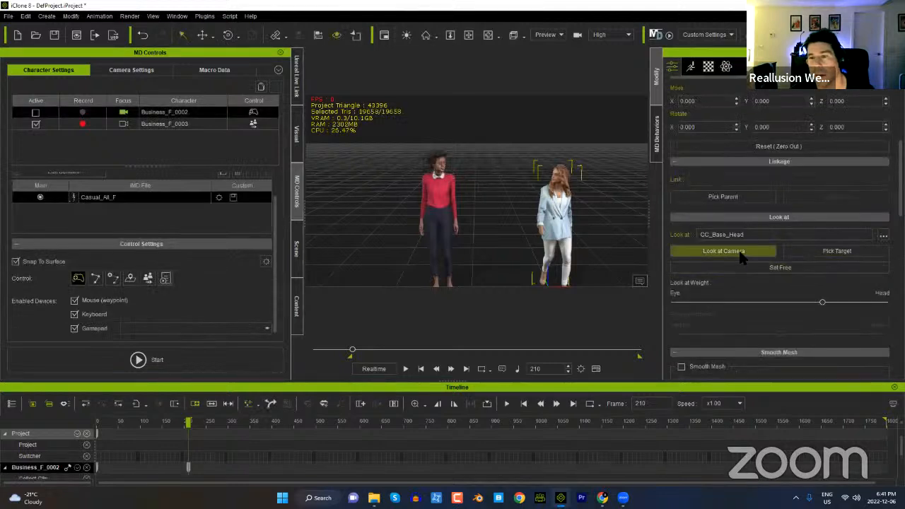
drag(805, 305, 735, 314)
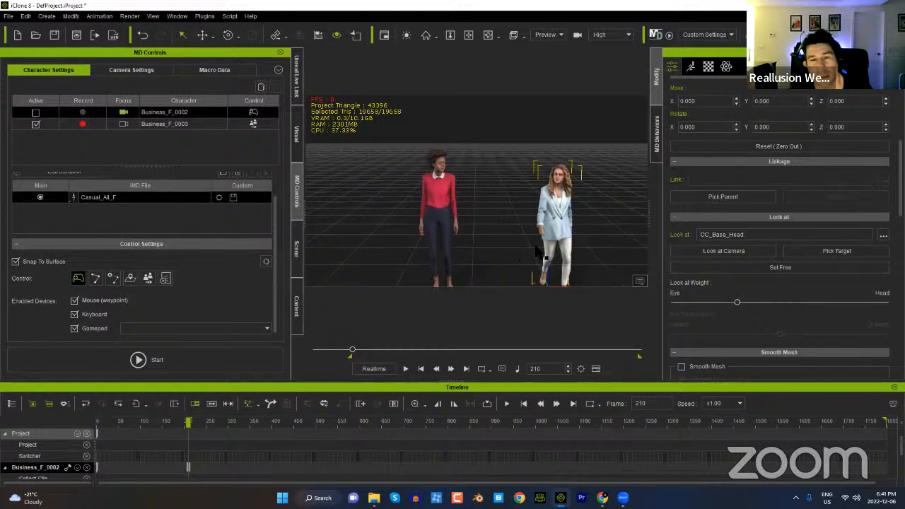
Step: At frame 377, pick Business_F_0003's head again as Business_F_0002's look-at target and lower the Look at Weight toward Eye
middle_drag(503, 257, 350, 237)
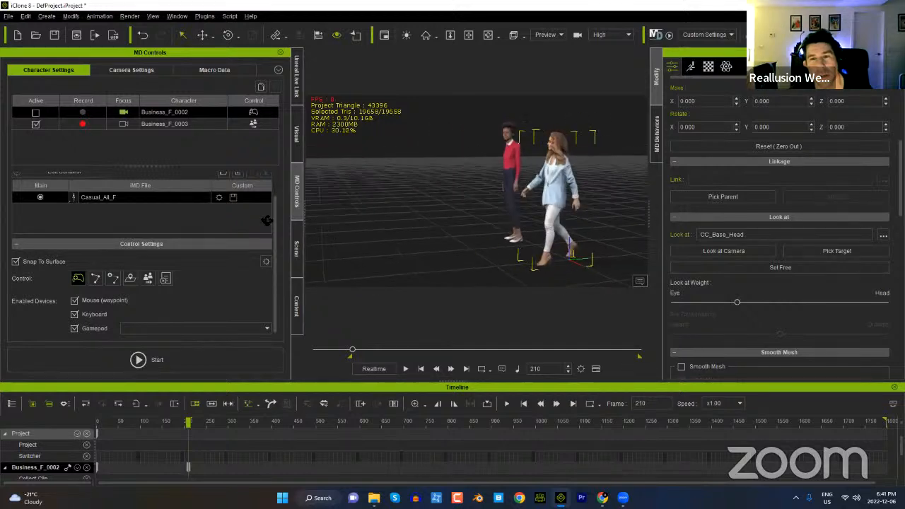
drag(354, 349, 375, 354)
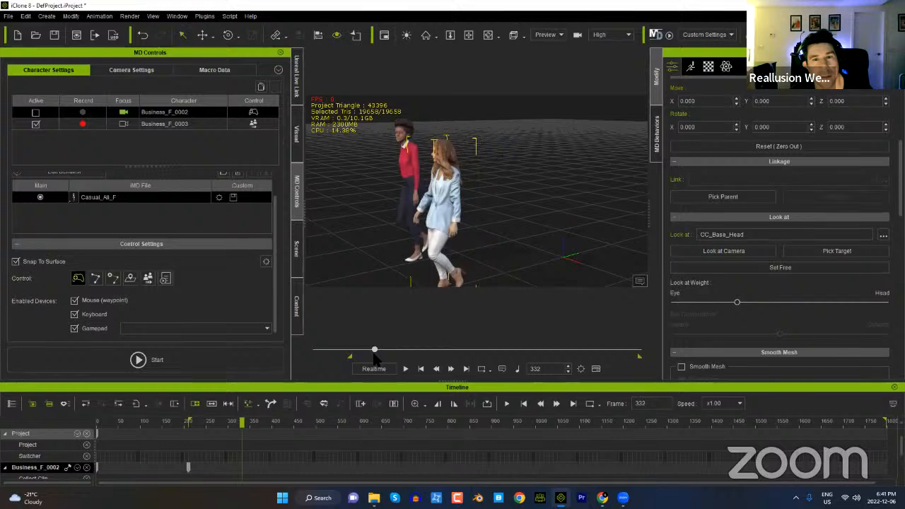
middle_drag(419, 219, 527, 241)
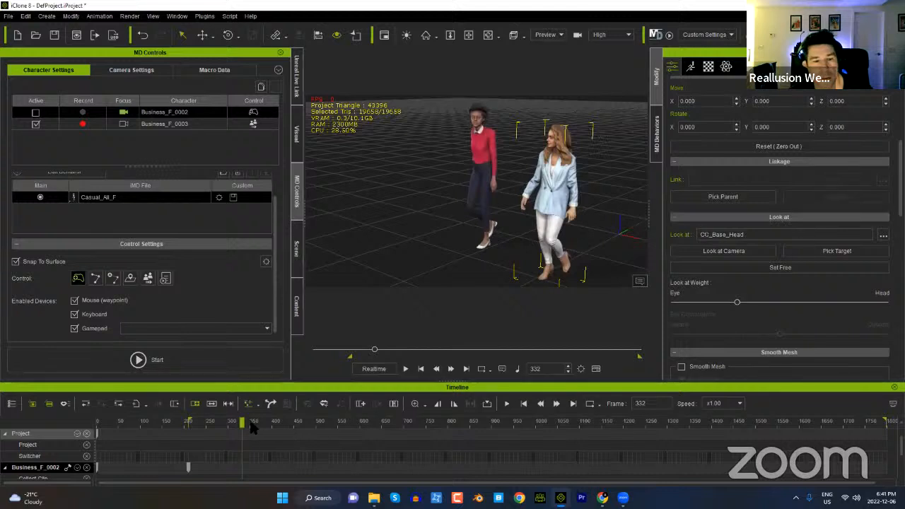
key(space)
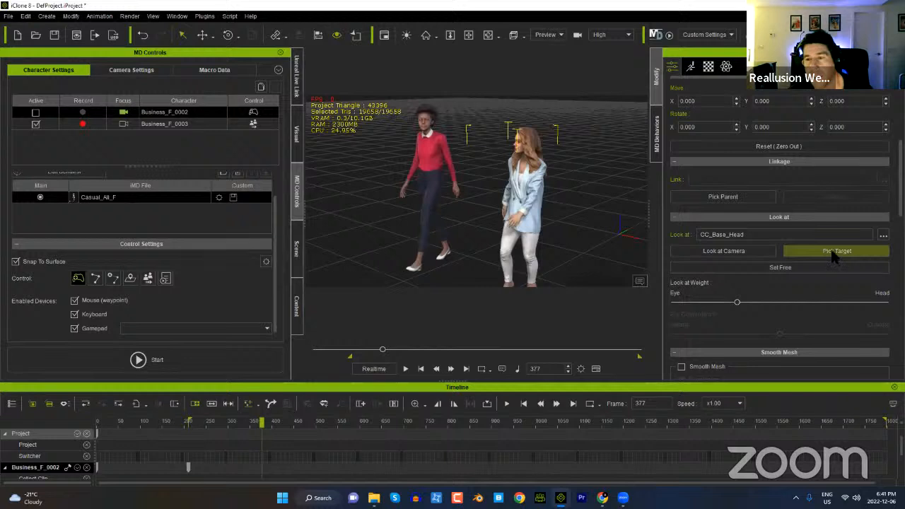
click(835, 256)
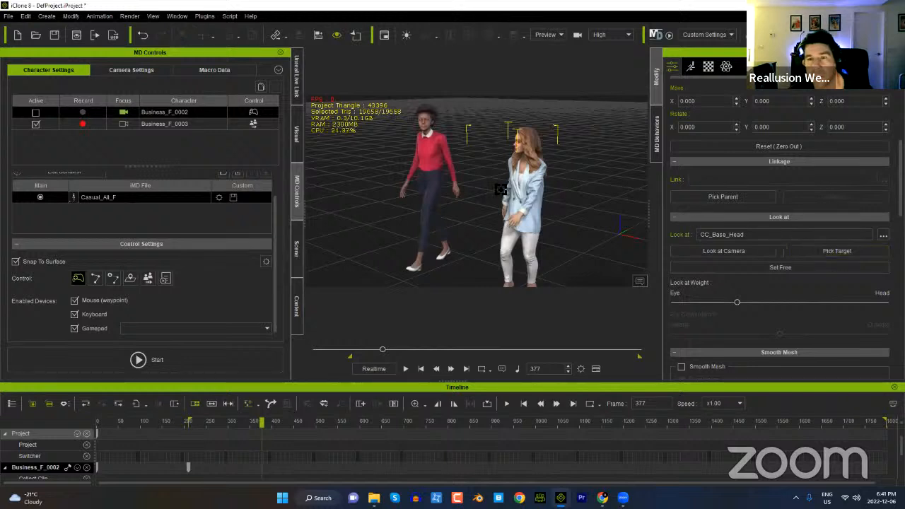
click(428, 124)
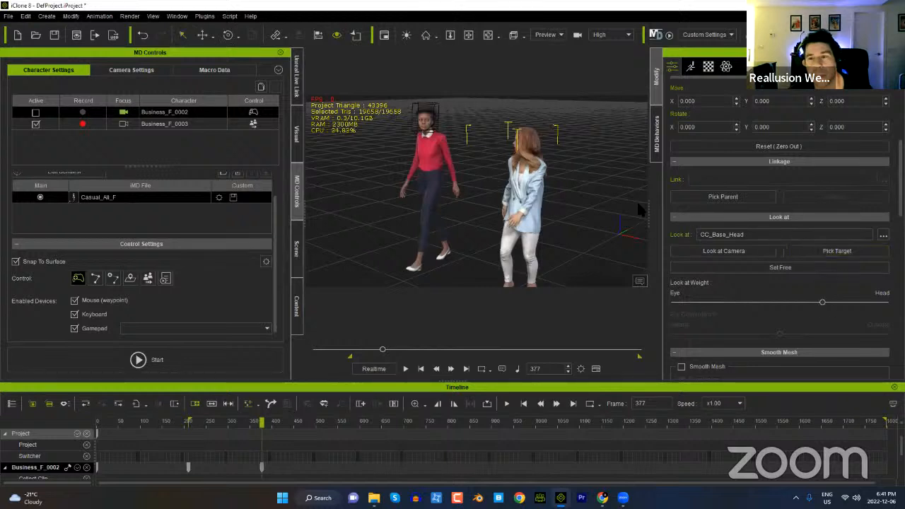
drag(823, 303, 718, 303)
Step: Set Business_F_0002's look-at free at frame 441 and check her head motion up to about frame 521
drag(264, 424, 394, 393)
click(813, 269)
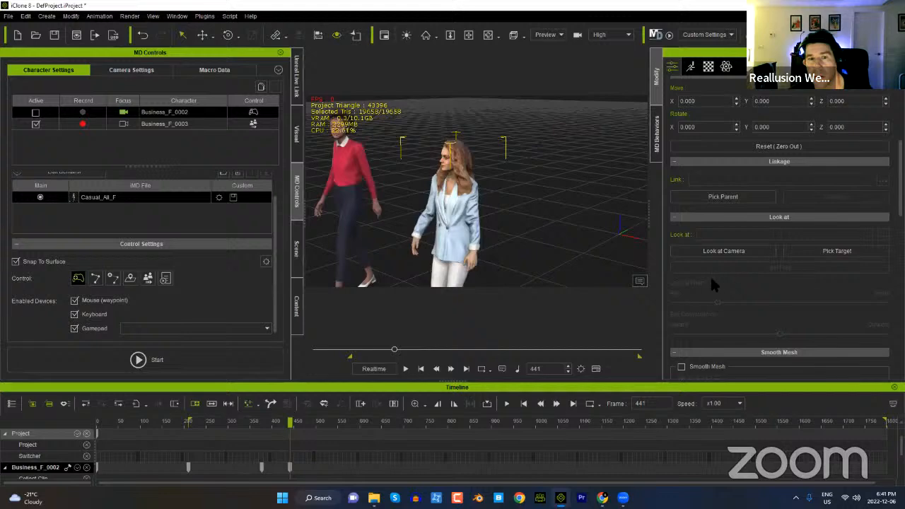
drag(291, 424, 312, 434)
middle_drag(436, 187, 523, 198)
middle_drag(468, 186, 537, 214)
scroll(531, 241, down, 3)
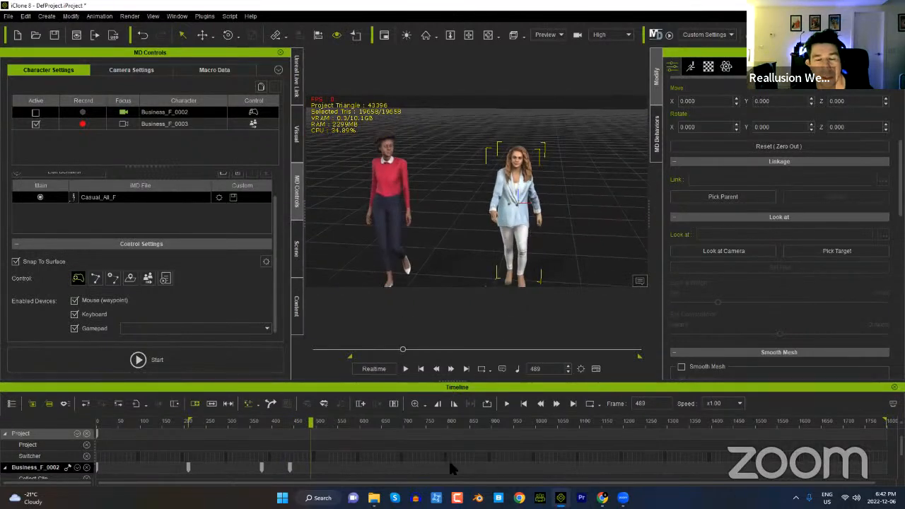
drag(318, 428, 326, 423)
Step: Show the Constraint track for Business_F_0002 in the timeline
scroll(244, 460, down, 3)
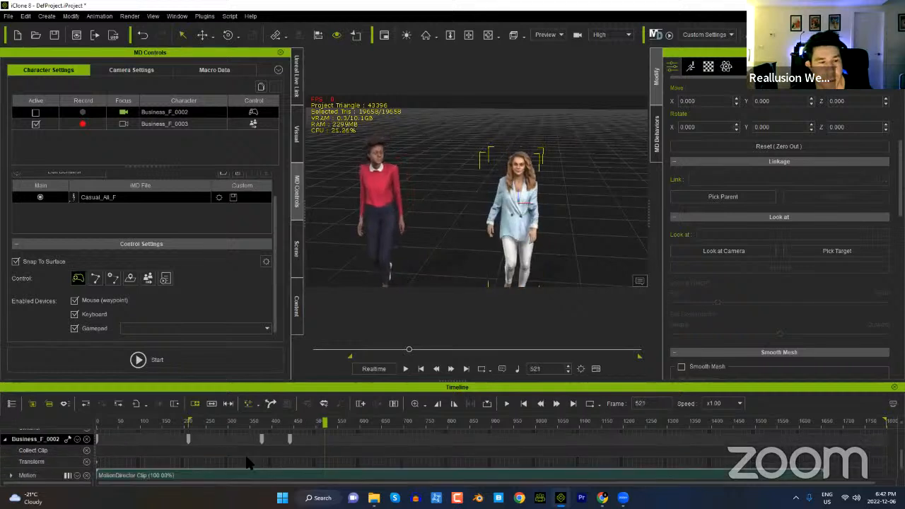
scroll(184, 452, up, 5)
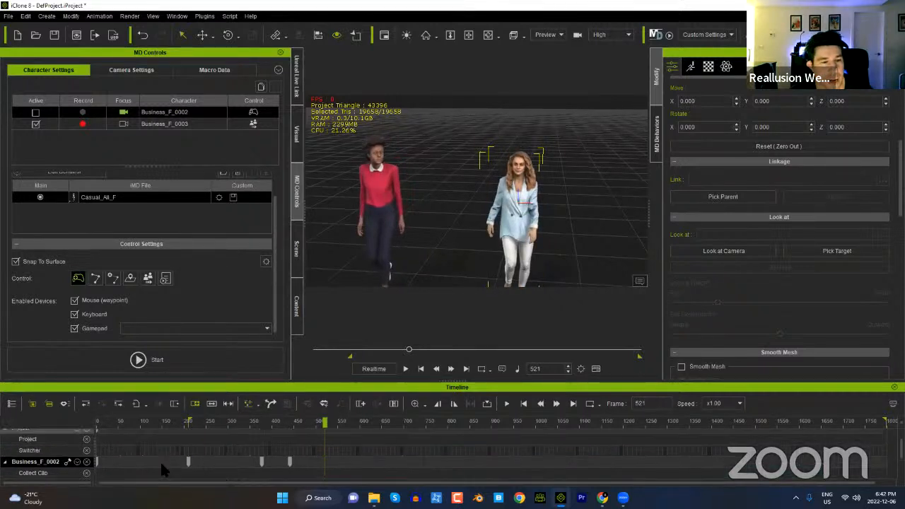
click(74, 473)
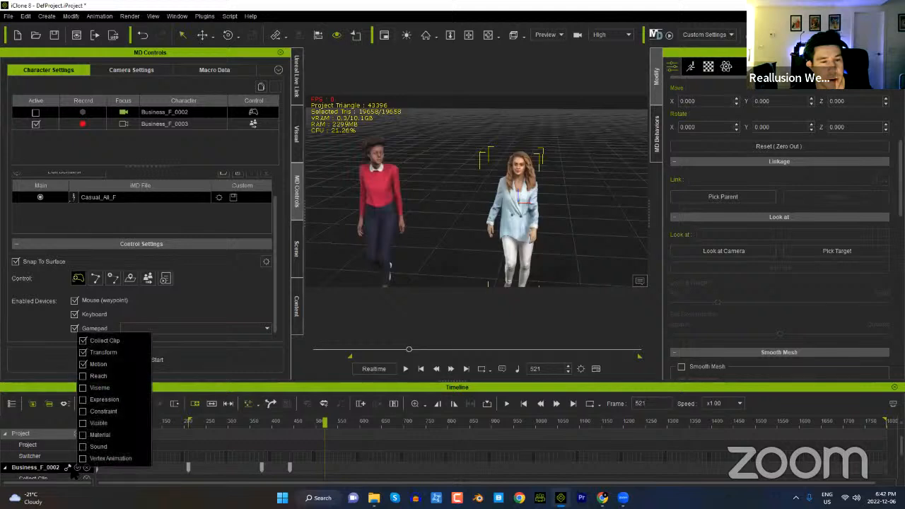
click(229, 391)
scroll(308, 453, down, 3)
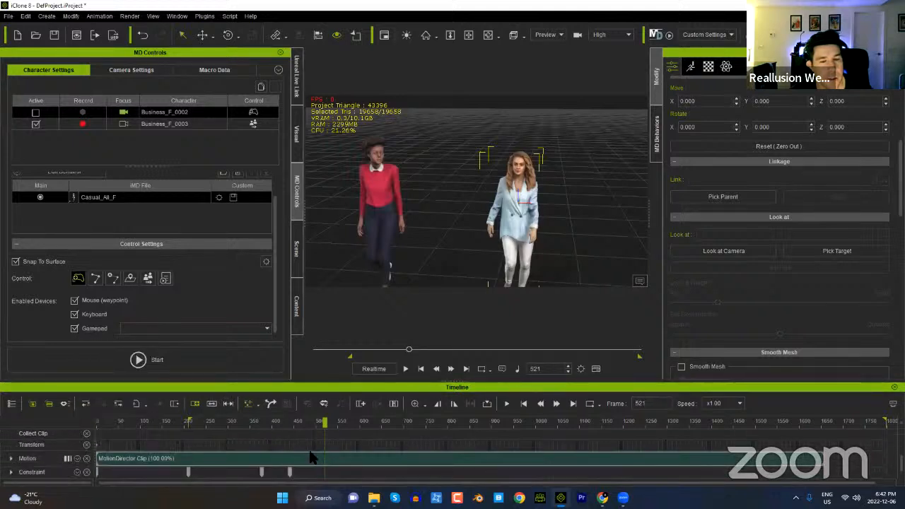
Step: Copy Business_F_0002's Constraint keys at about frames 210, 377 and 441 and paste them starting at frame 731
click(189, 473)
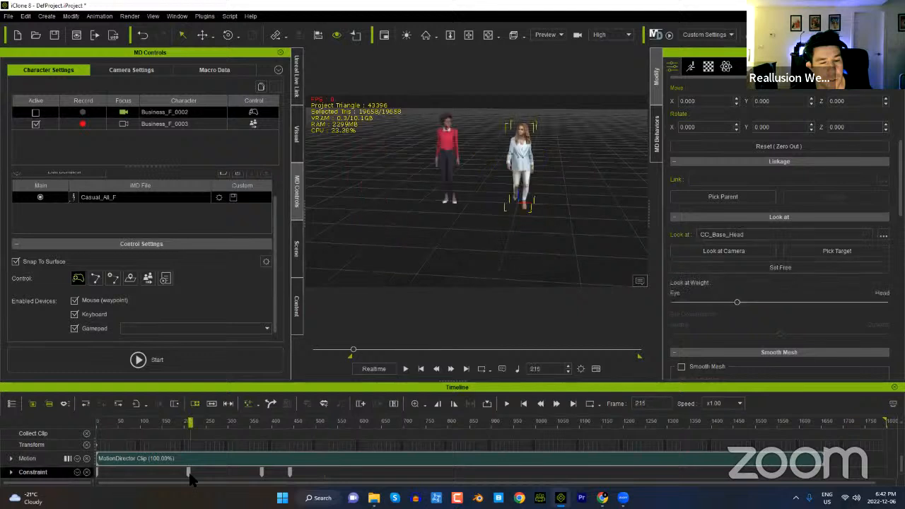
click(262, 472)
click(290, 472)
right_click(290, 473)
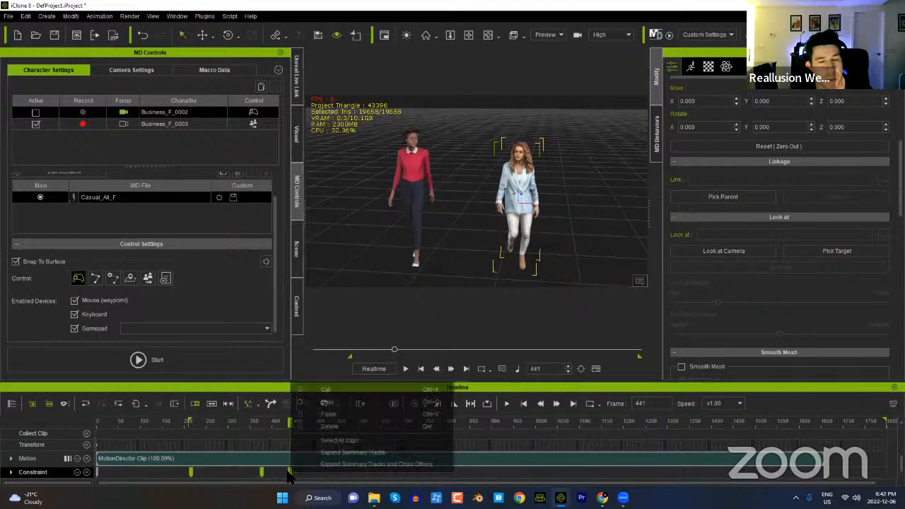
click(329, 402)
click(423, 422)
right_click(417, 473)
click(460, 432)
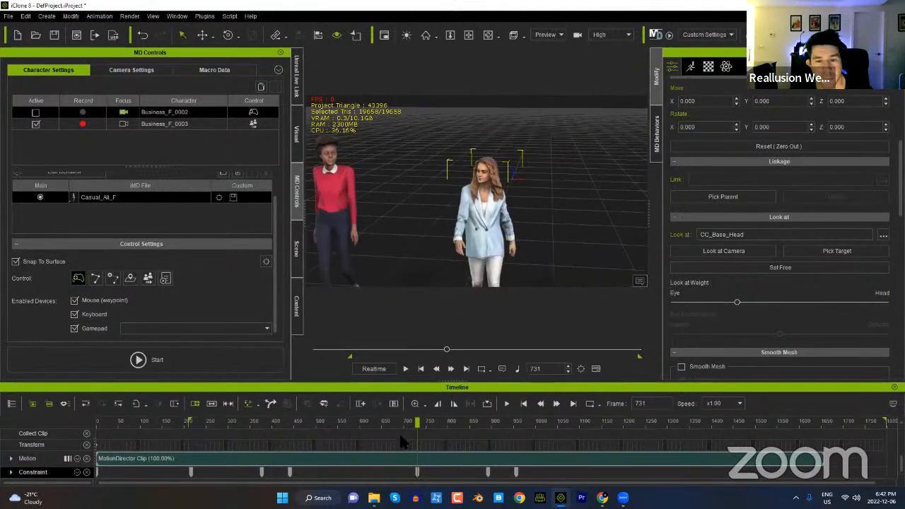
Step: Return to frame 210 and select Business_F_0003
drag(392, 424, 189, 425)
middle_drag(476, 158, 465, 229)
scroll(477, 100, up, 3)
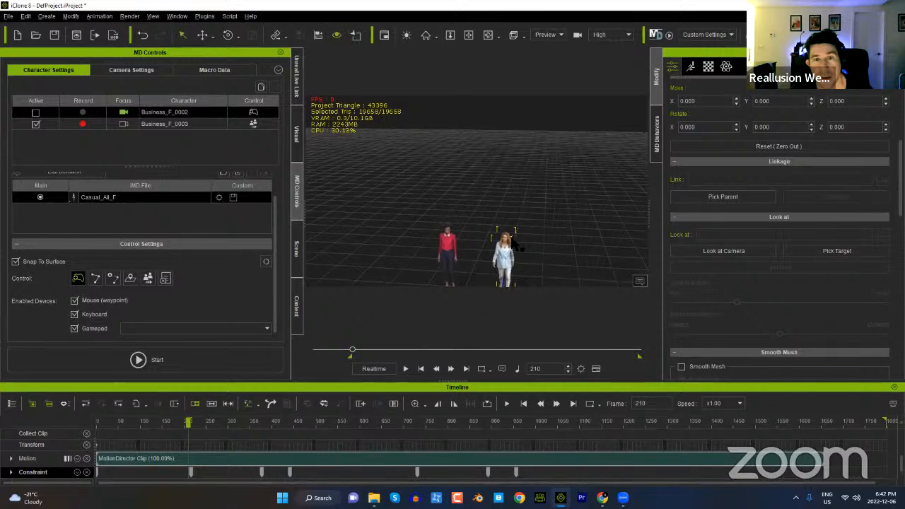
middle_drag(515, 266, 463, 221)
click(447, 203)
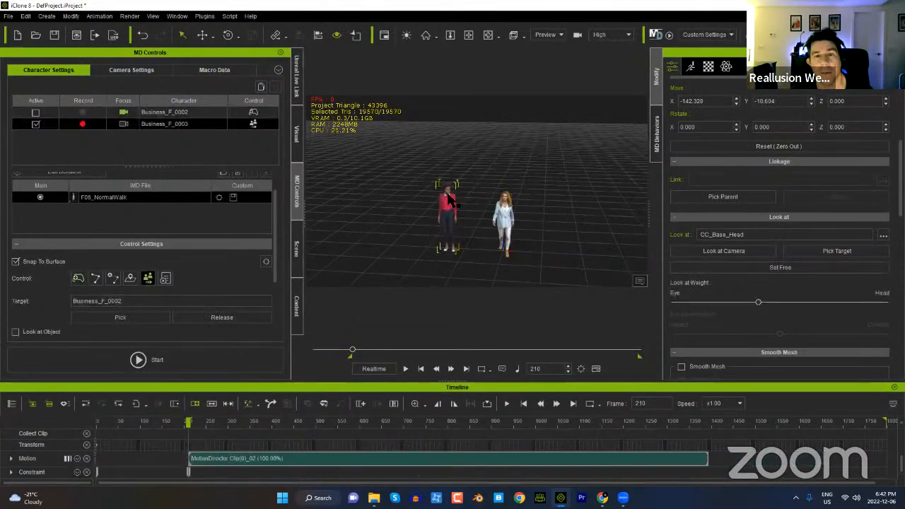
Step: Search the Motion animation templates in the content library for "digital"
click(297, 307)
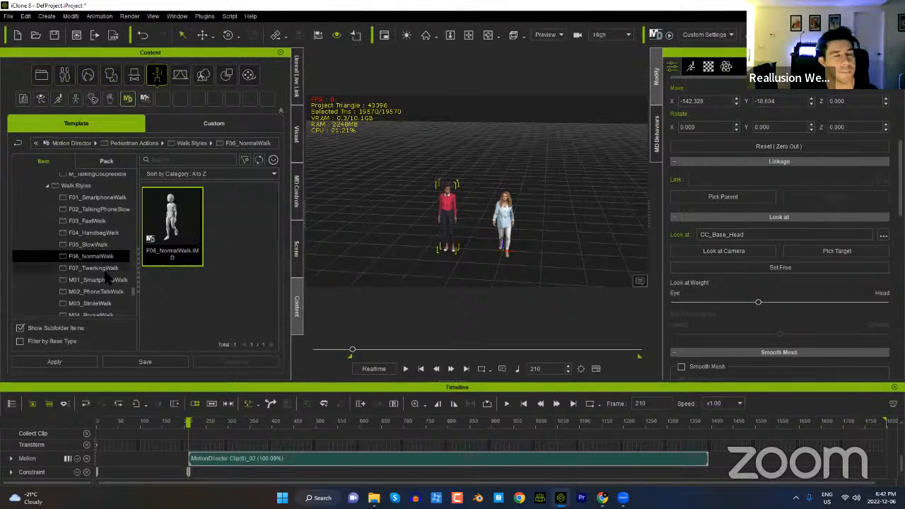
scroll(112, 276, up, 3)
scroll(112, 276, up, 10)
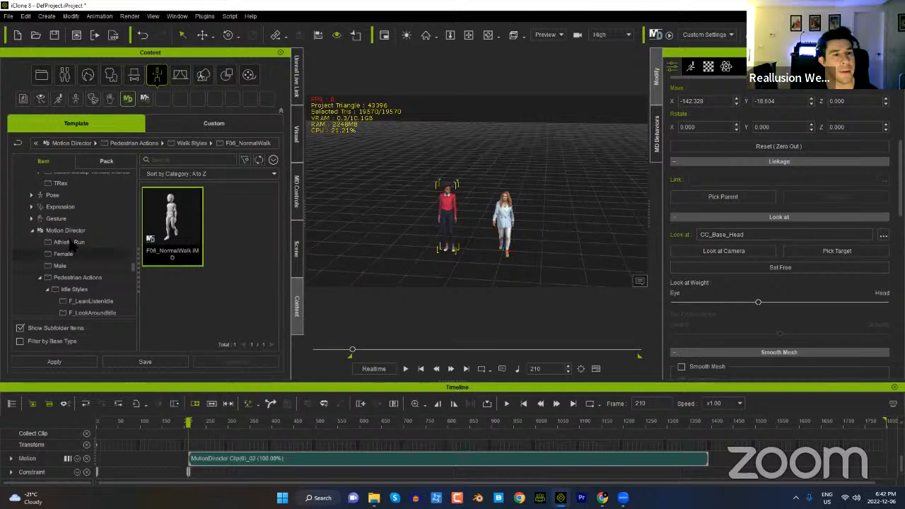
click(63, 230)
scroll(83, 237, up, 5)
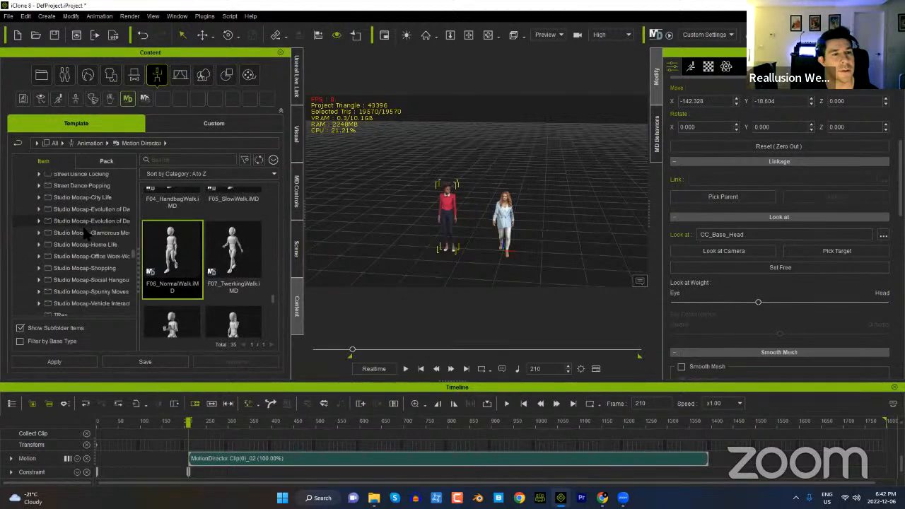
scroll(83, 237, up, 5)
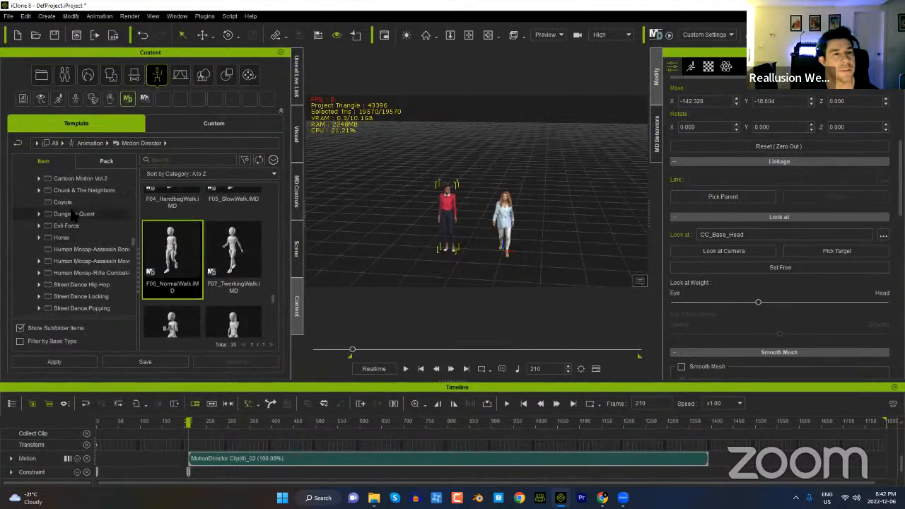
scroll(83, 216, up, 5)
click(71, 233)
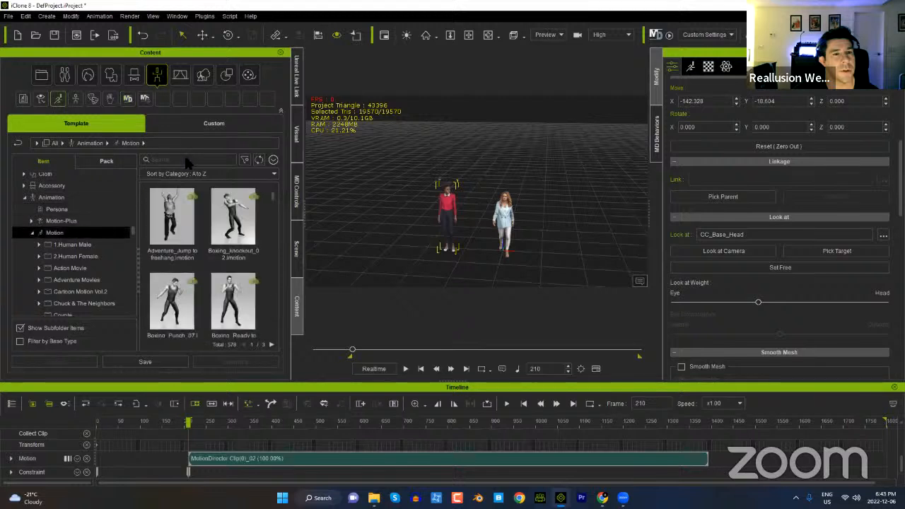
click(186, 159)
text(d)
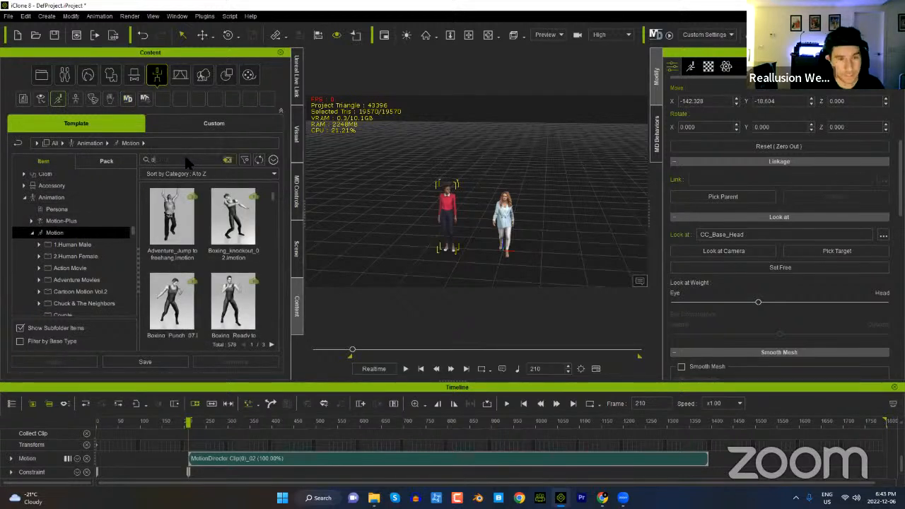
text(igiga)
key(BackSpace)
key(BackSpace)
key(BackSpace)
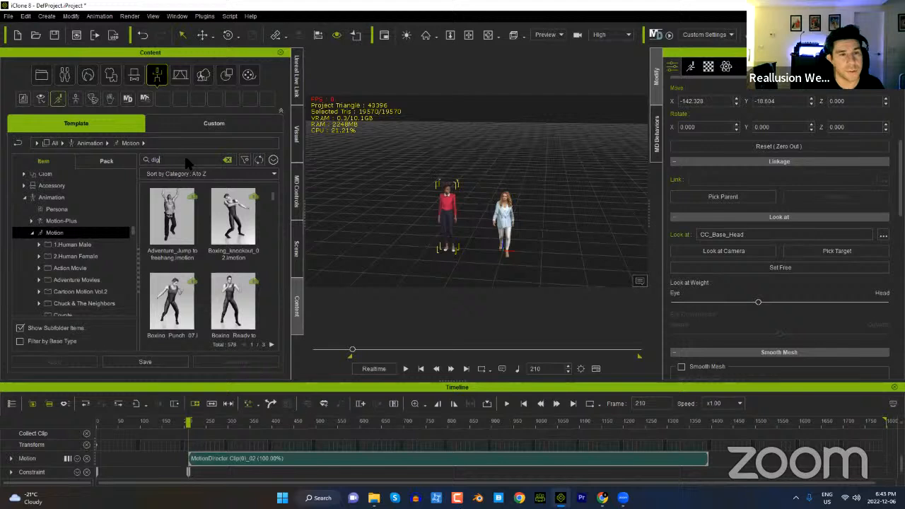
text(ital)
key(Return)
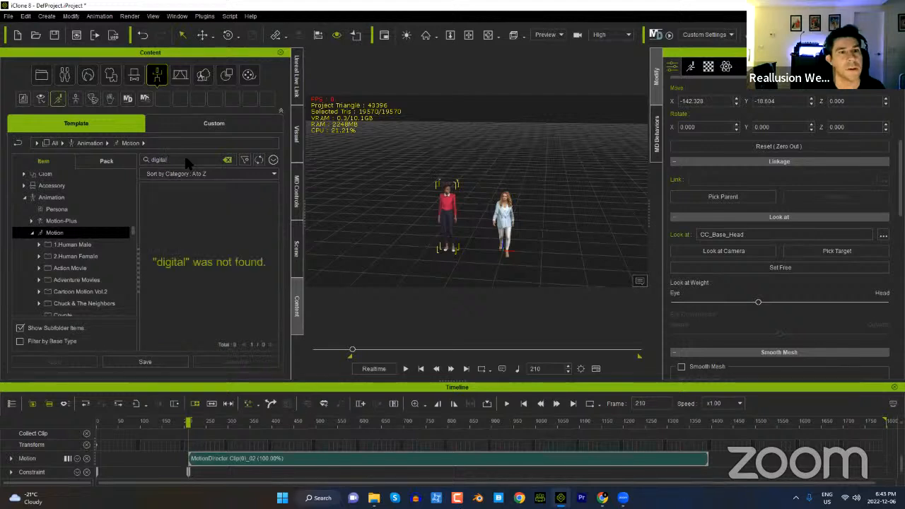
Step: Apply the Talk_Confident expression from the Digital Soul pack's 6.Talk folder to Business_F_0003 at frame 210
click(106, 161)
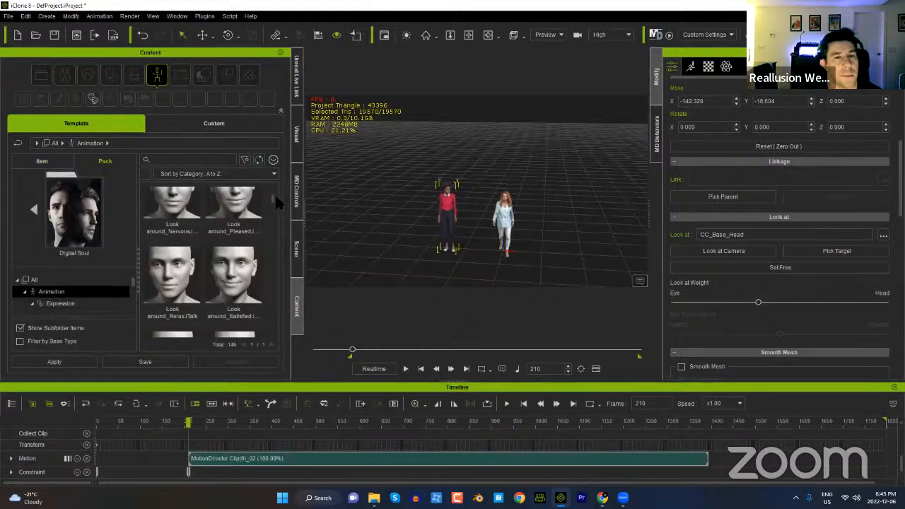
drag(275, 195, 273, 236)
scroll(74, 302, down, 3)
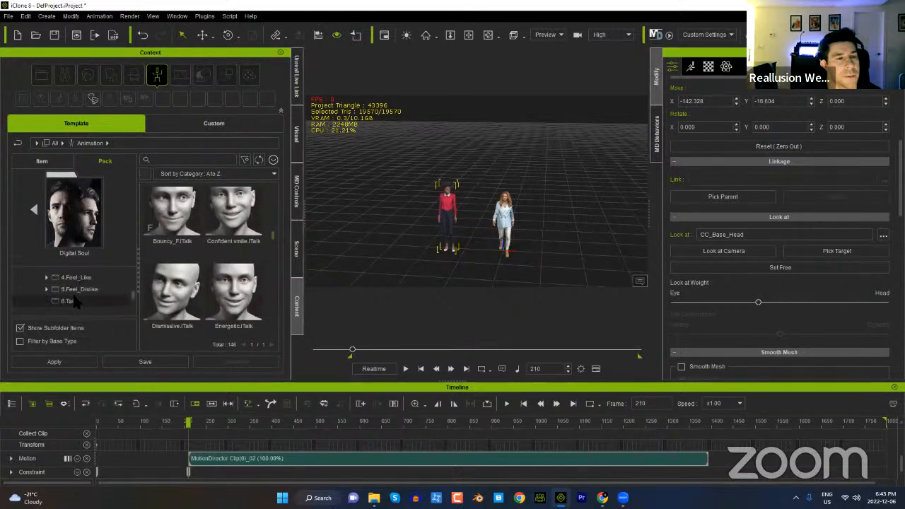
click(72, 294)
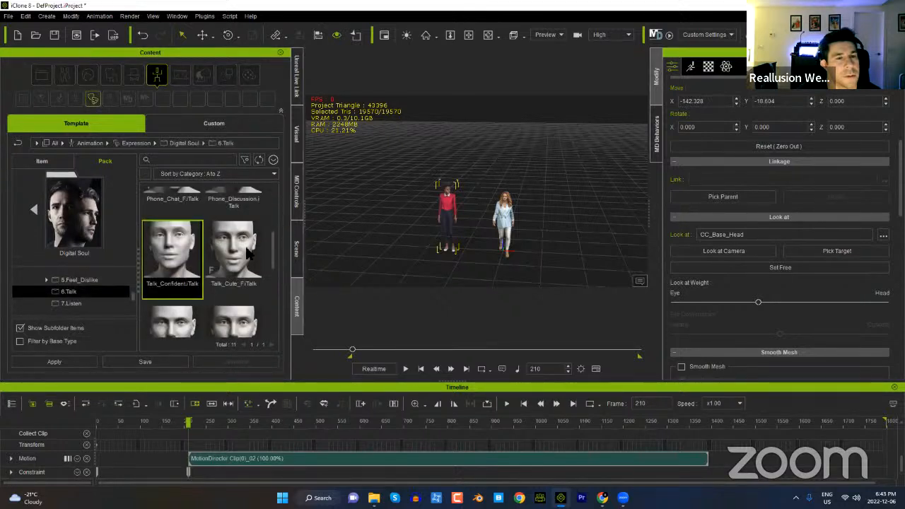
double_click(172, 263)
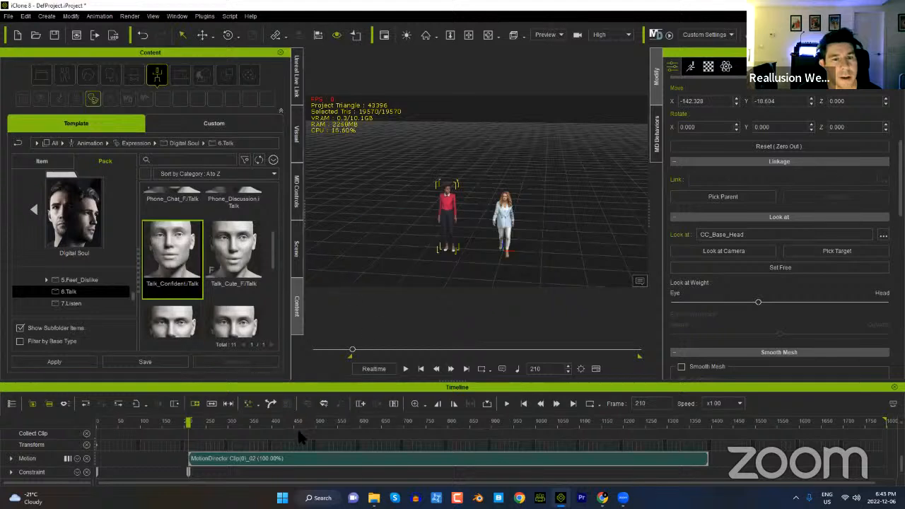
Step: Apply the Talk_Cute_F expression to Business_F_0002 at frame 503
drag(209, 428, 318, 414)
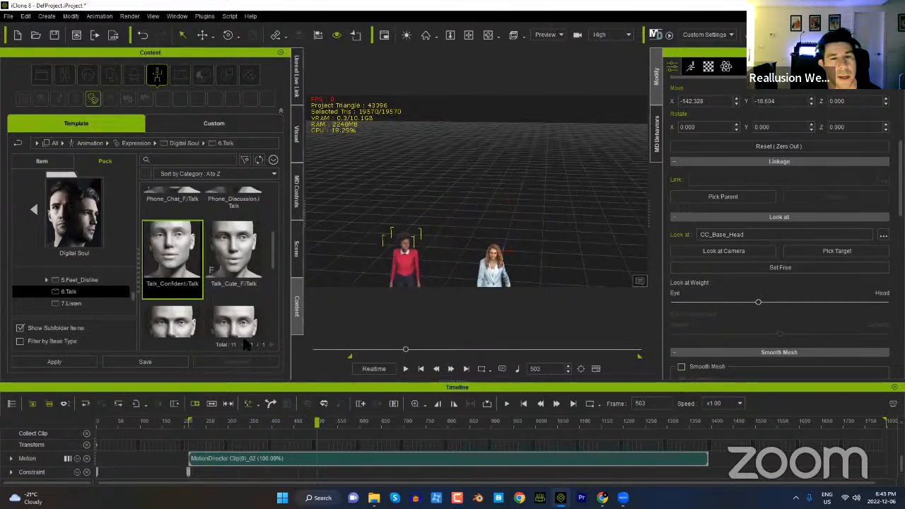
click(497, 258)
double_click(235, 272)
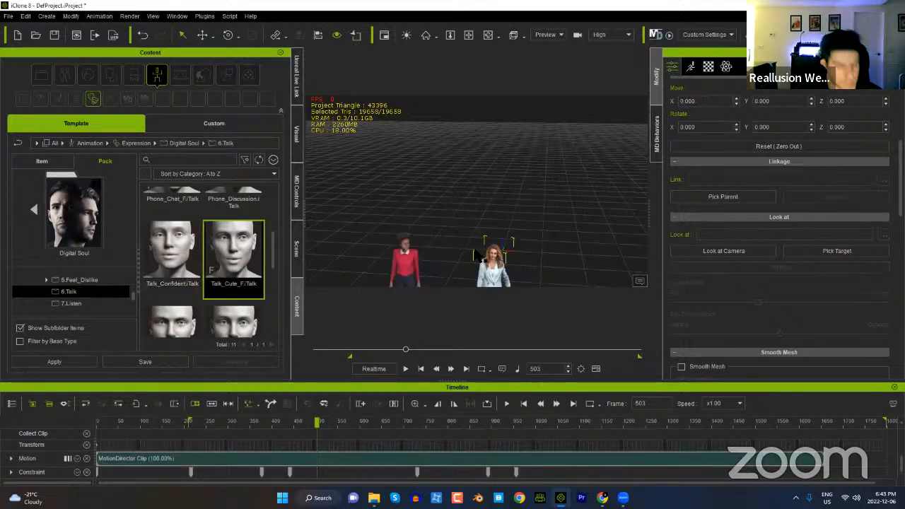
Step: Play back both characters' walk and expressions from frame 210 to about frame 975
scroll(542, 217, up, 6)
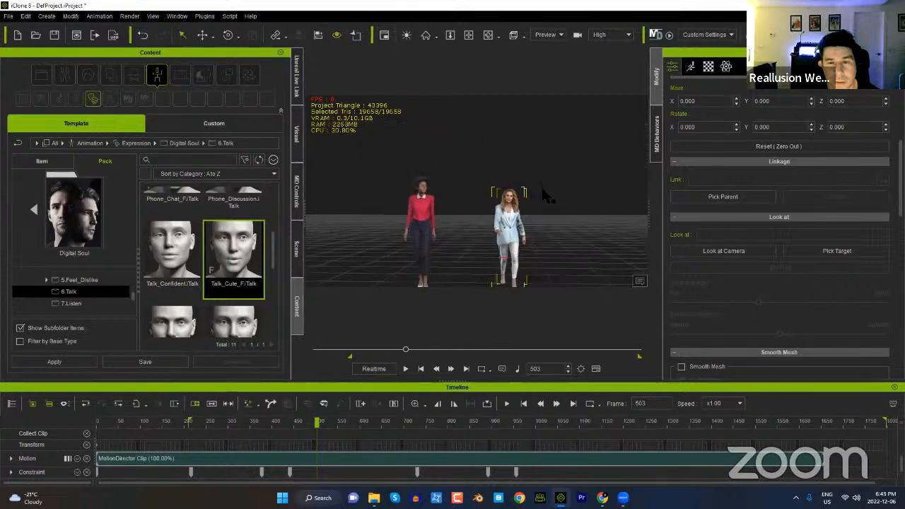
scroll(522, 220, up, 1)
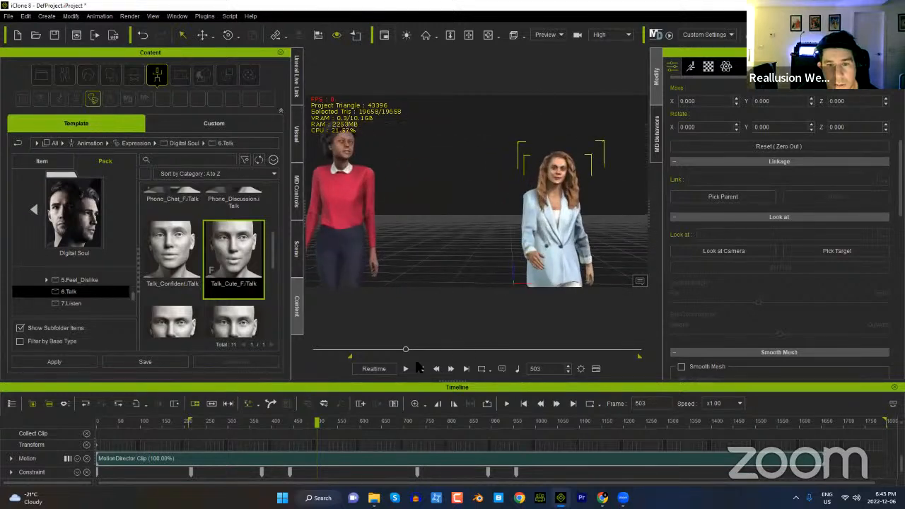
drag(405, 352, 352, 351)
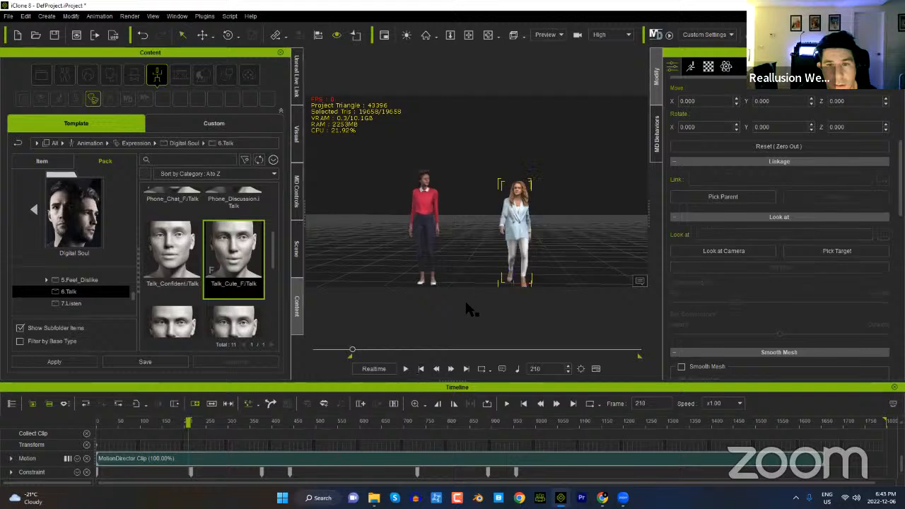
click(406, 369)
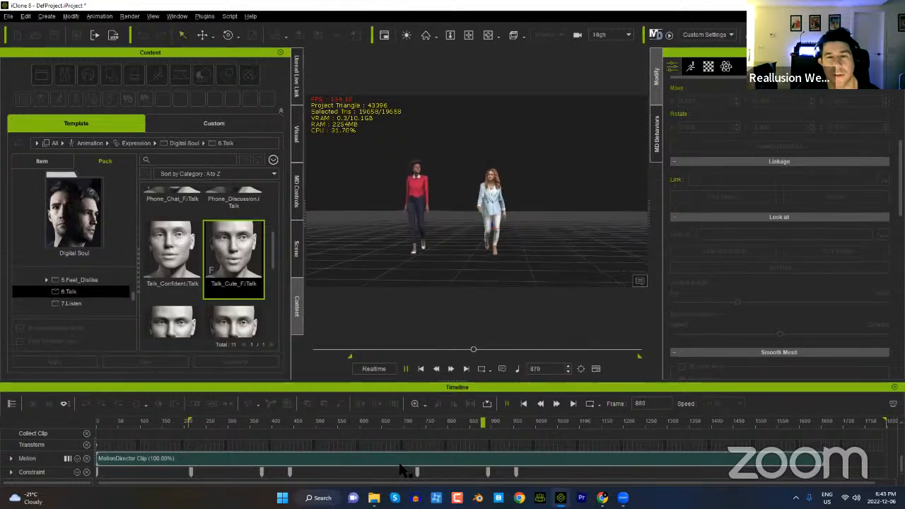
click(406, 368)
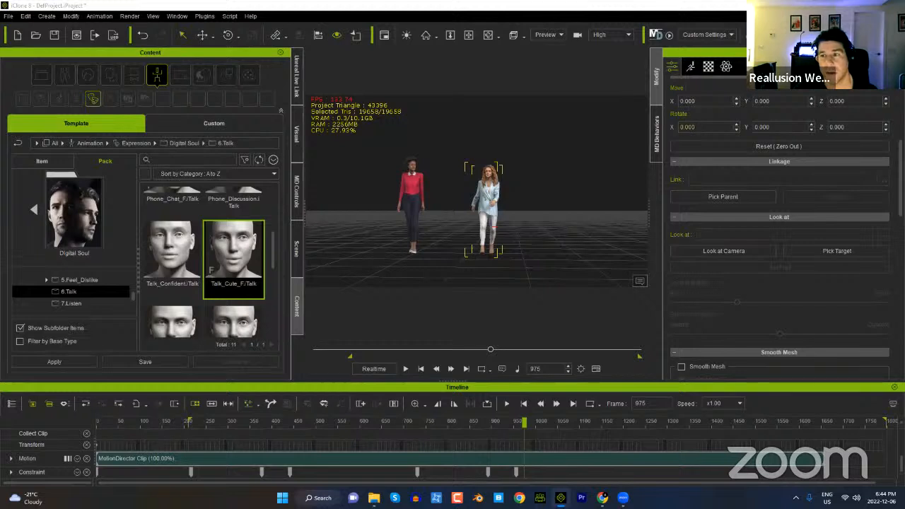
scroll(696, 123, up, 5)
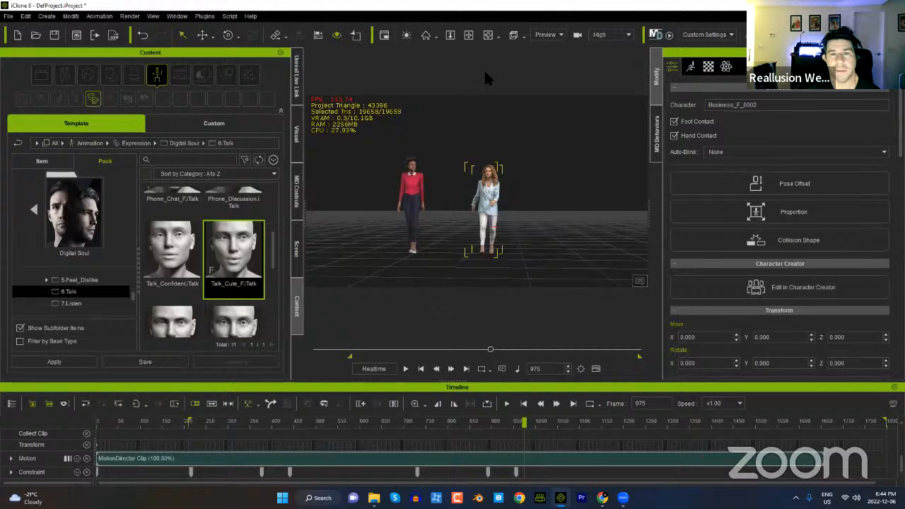
key(ctrl+s)
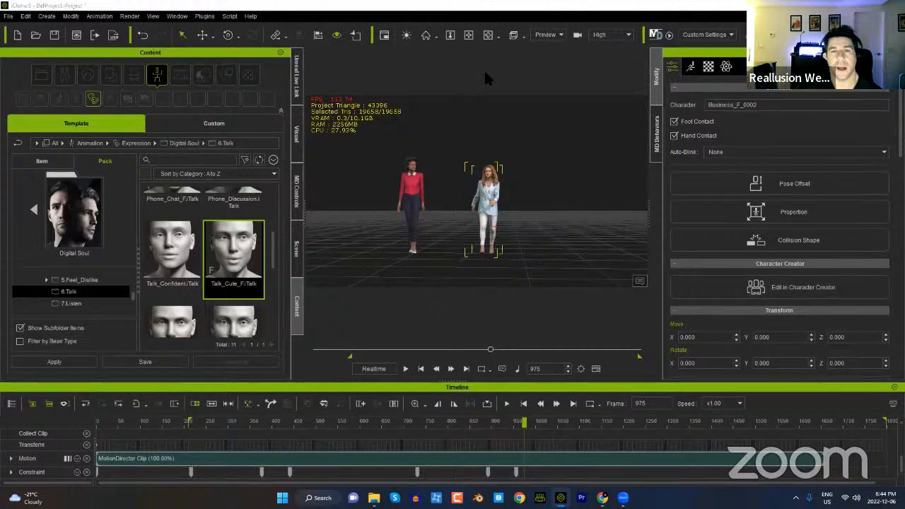
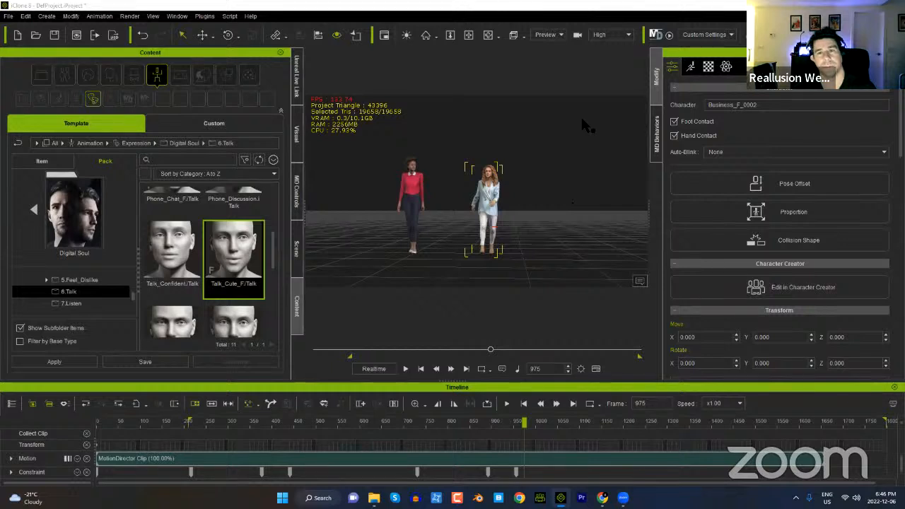
Step: Go back to frame 210 and list the Female Motion Director templates with the content search cleared
click(420, 369)
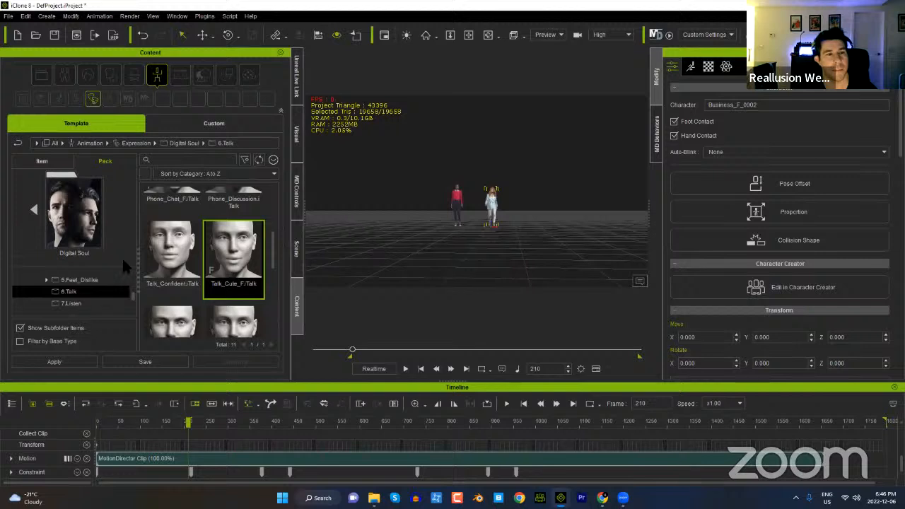
click(21, 143)
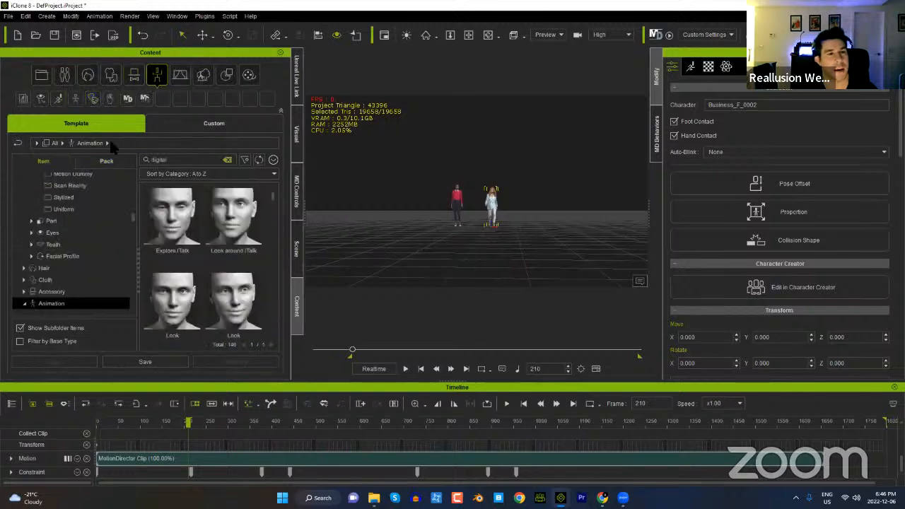
scroll(72, 261, down, 8)
scroll(75, 265, down, 5)
double_click(78, 261)
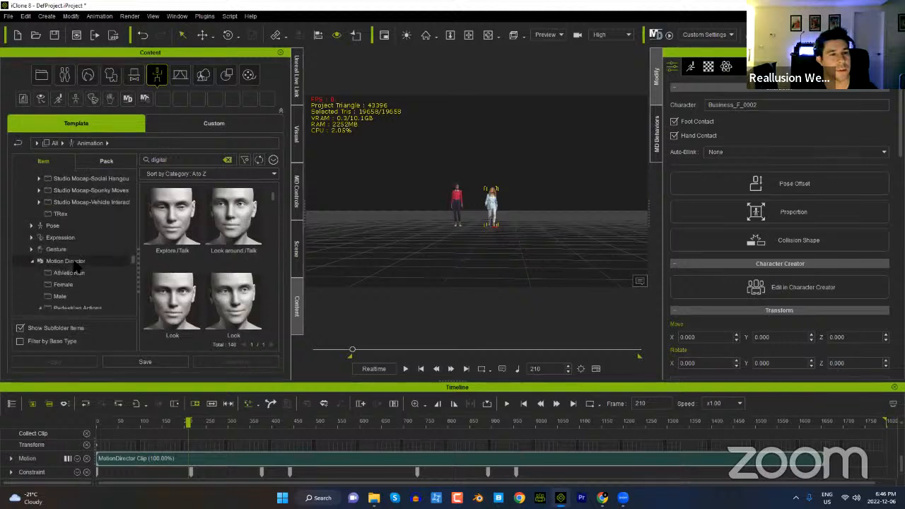
click(78, 262)
click(71, 284)
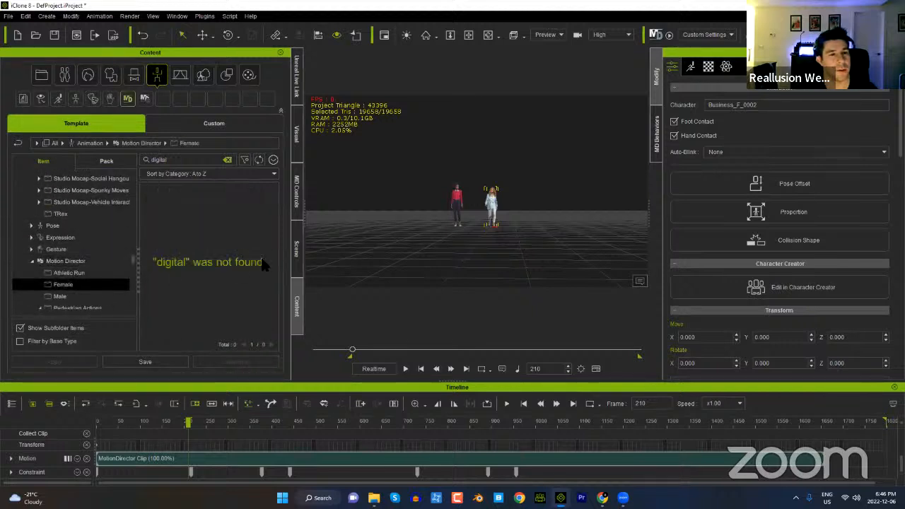
click(227, 159)
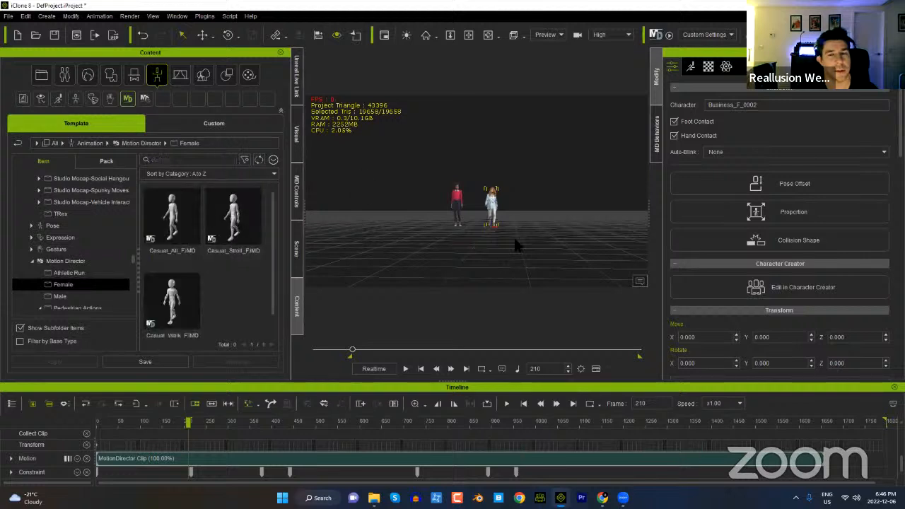
Step: Remove the object animation from Business_F_0002 and Business_F_0003
right_click(493, 201)
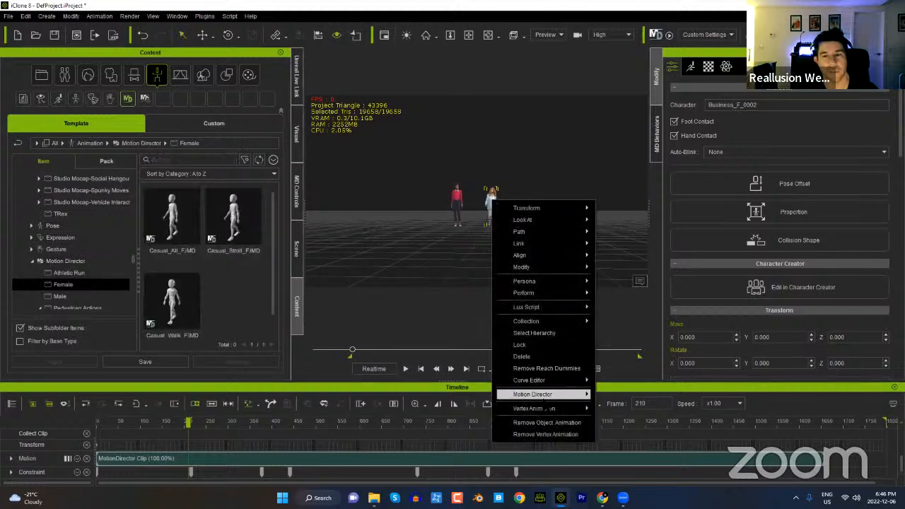
click(547, 423)
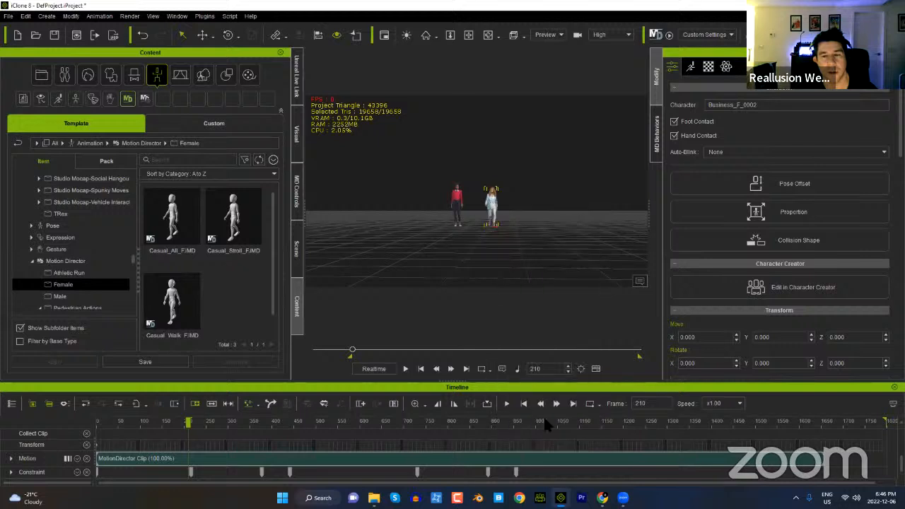
click(458, 200)
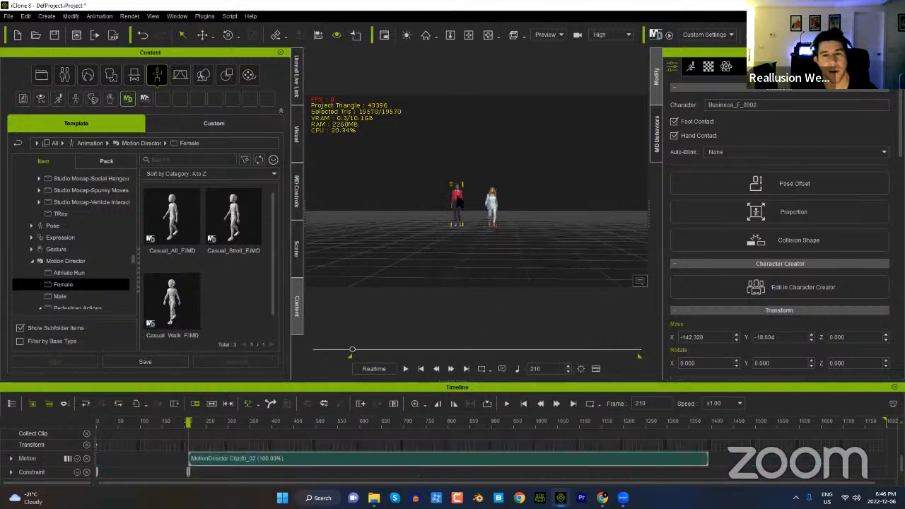
right_click(457, 198)
click(509, 420)
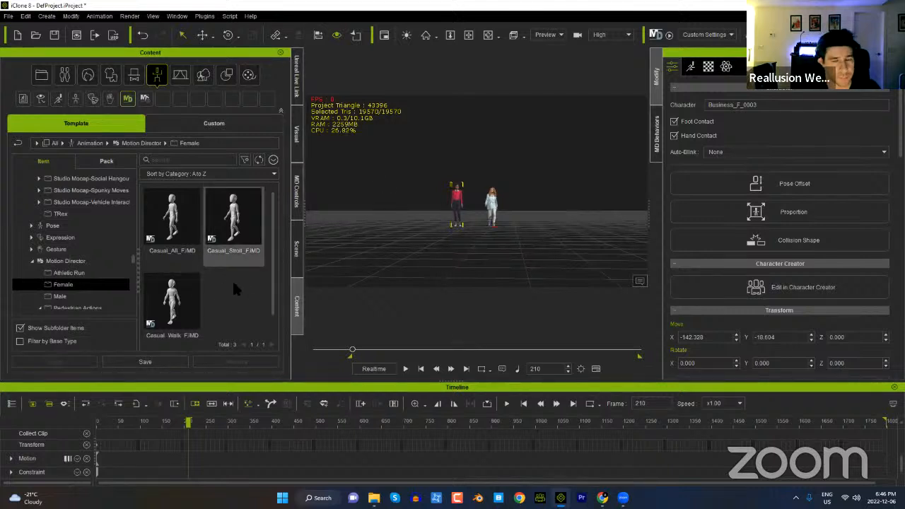
Step: Apply the Casual_All_F Motion Director template to Business_F_0003
click(180, 236)
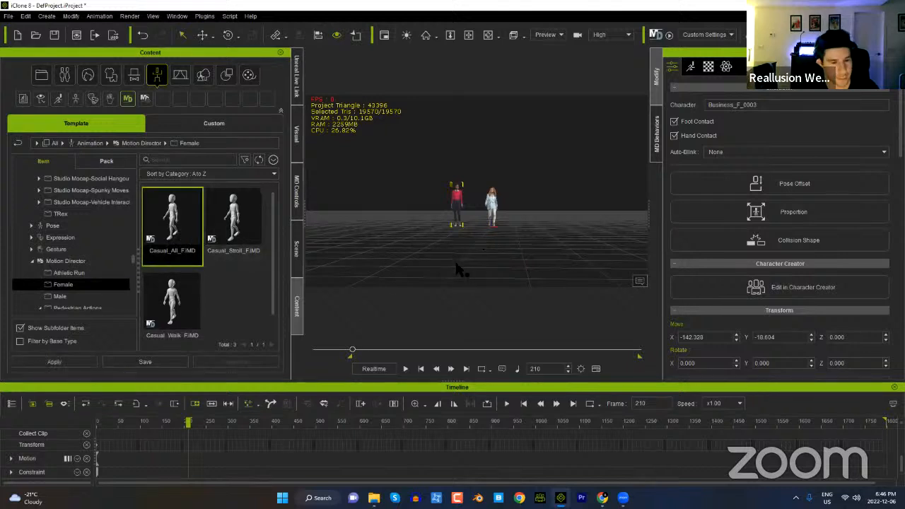
right_drag(459, 216, 461, 234)
scroll(474, 143, up, 3)
middle_drag(499, 252, 495, 219)
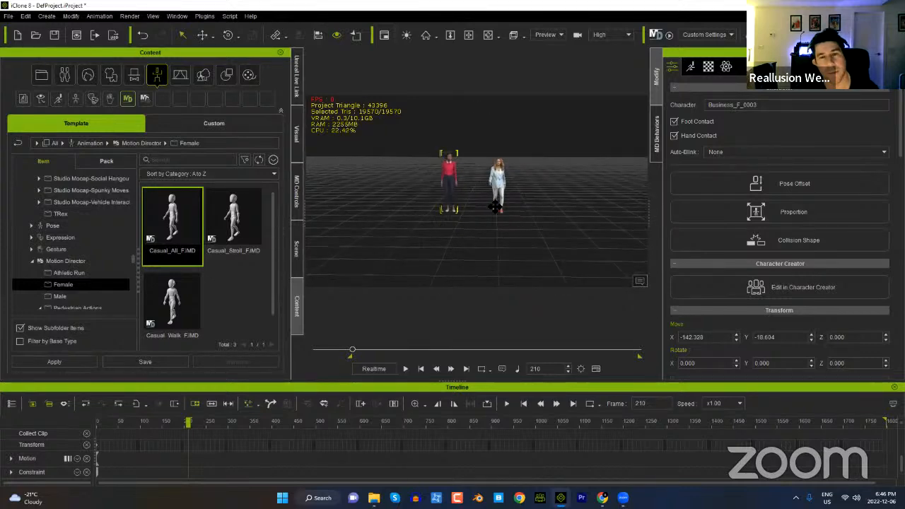
scroll(479, 135, up, 2)
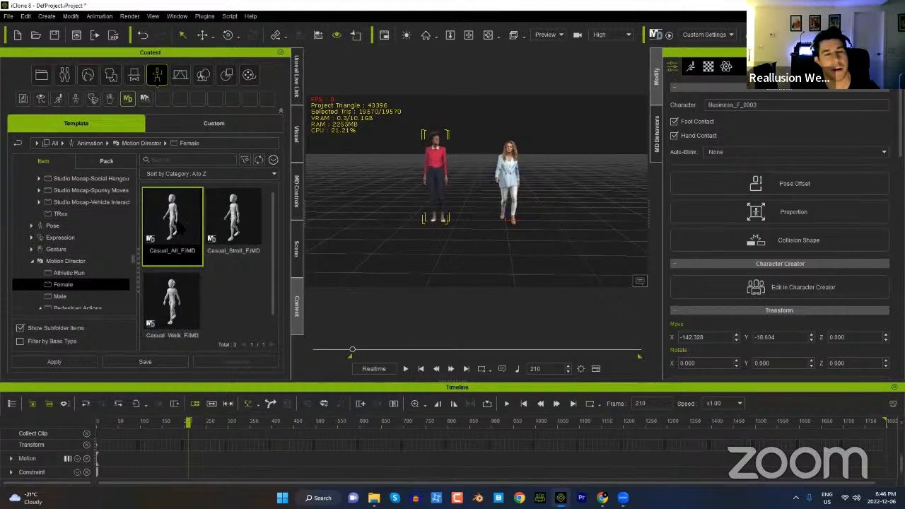
double_click(180, 227)
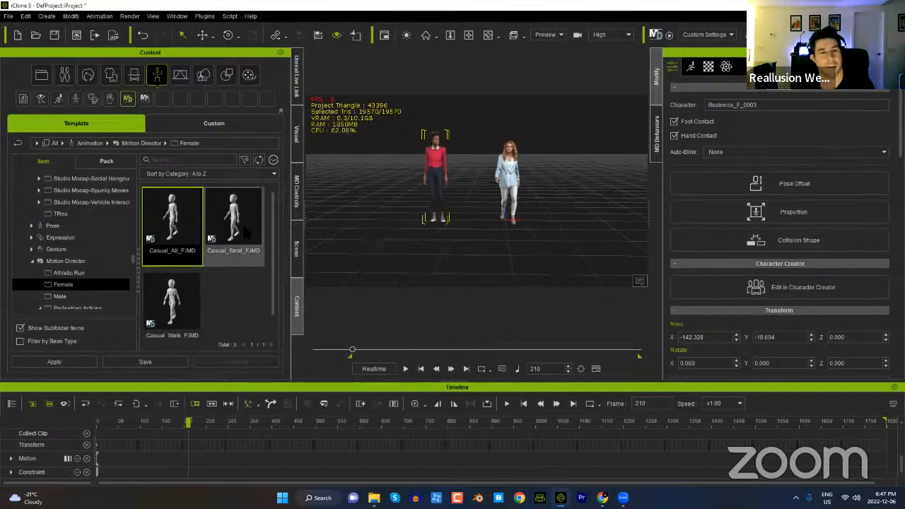
Step: Examine the Casual mode's Stroll and Walk behaviors for Business_F_0003 and compare Casual_All_F with the F06_NormalWalk iMD
click(657, 135)
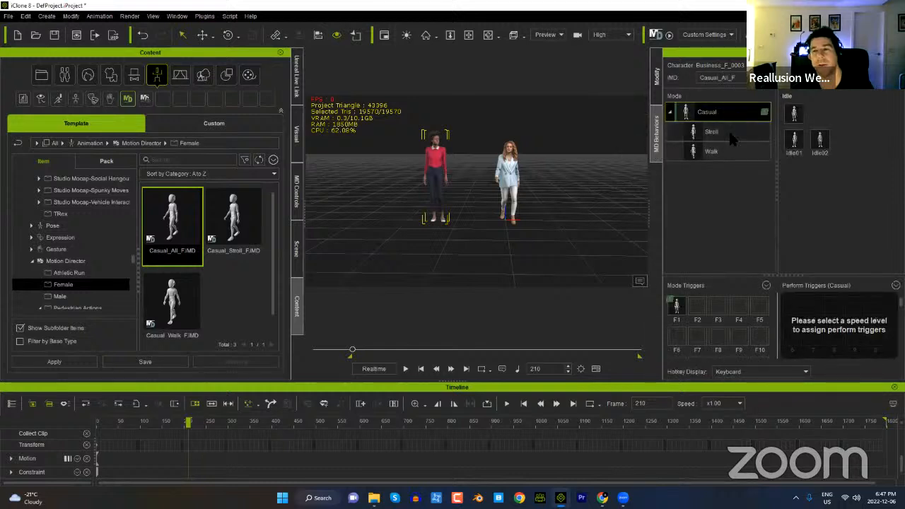
click(729, 131)
click(723, 150)
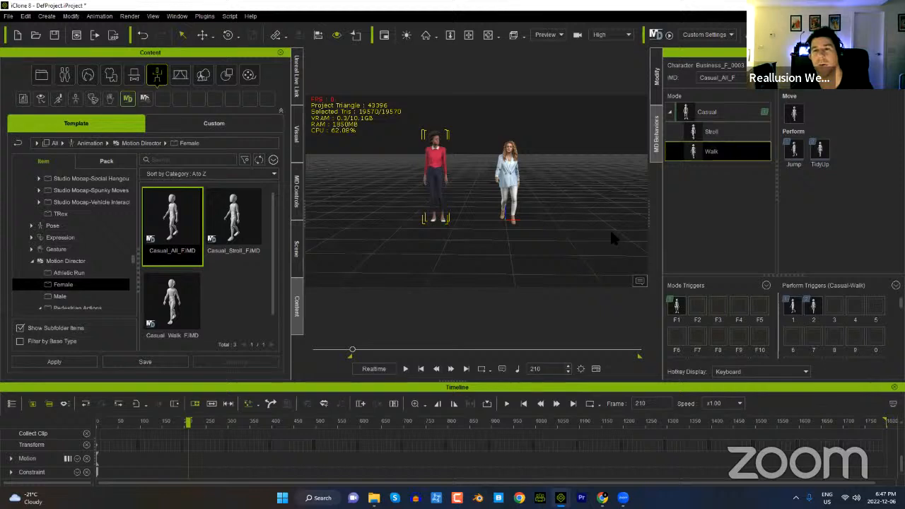
click(707, 111)
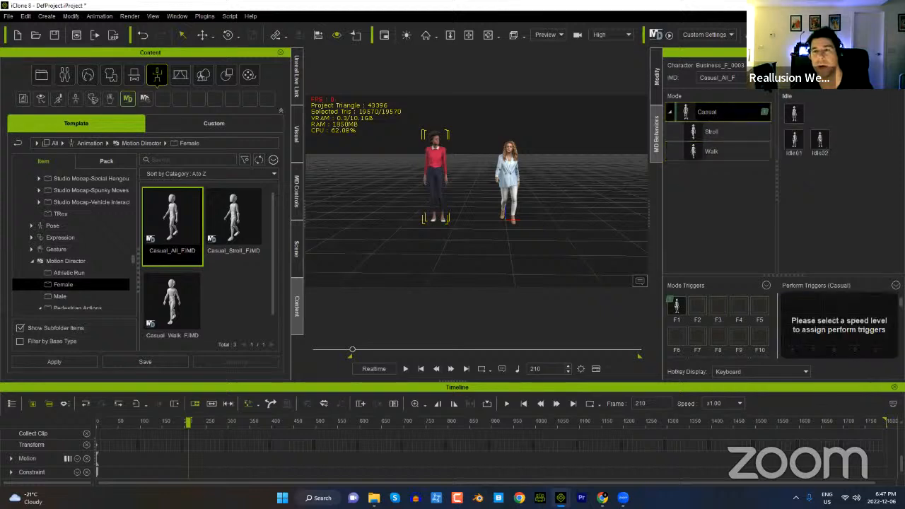
click(721, 77)
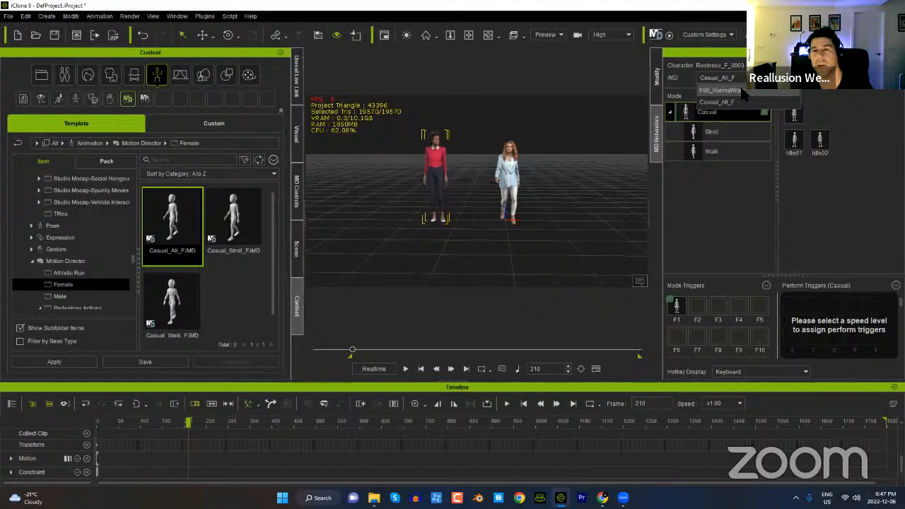
click(735, 91)
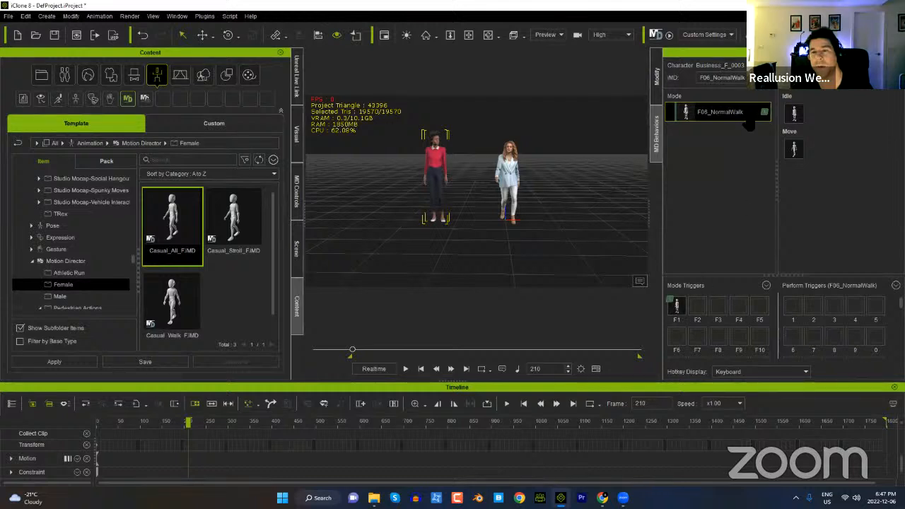
click(736, 78)
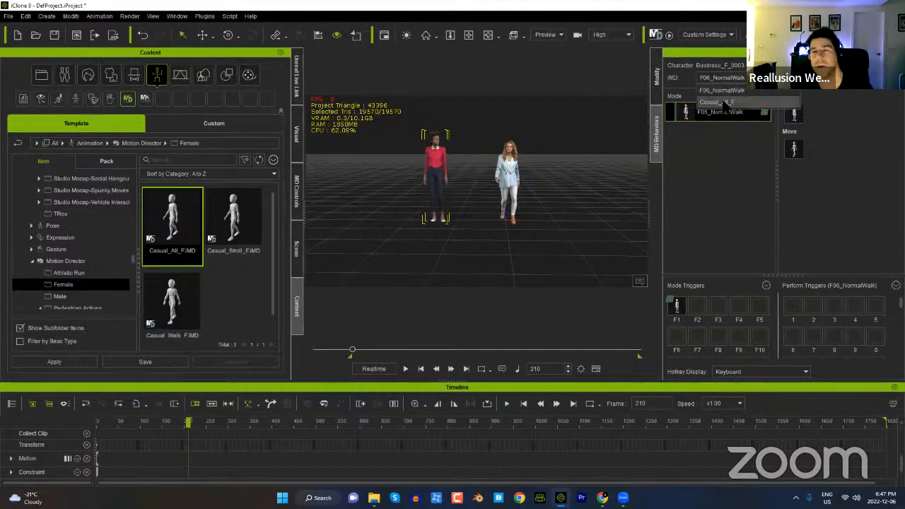
click(725, 102)
click(719, 131)
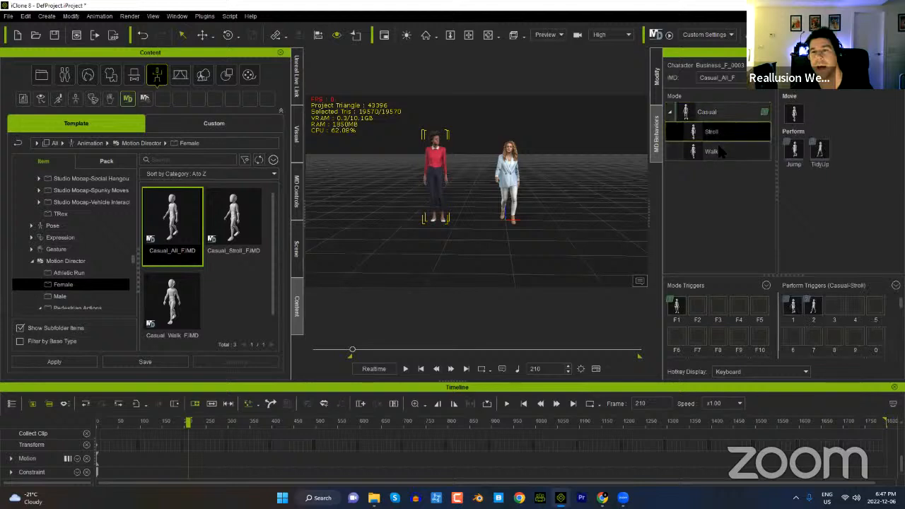
click(714, 152)
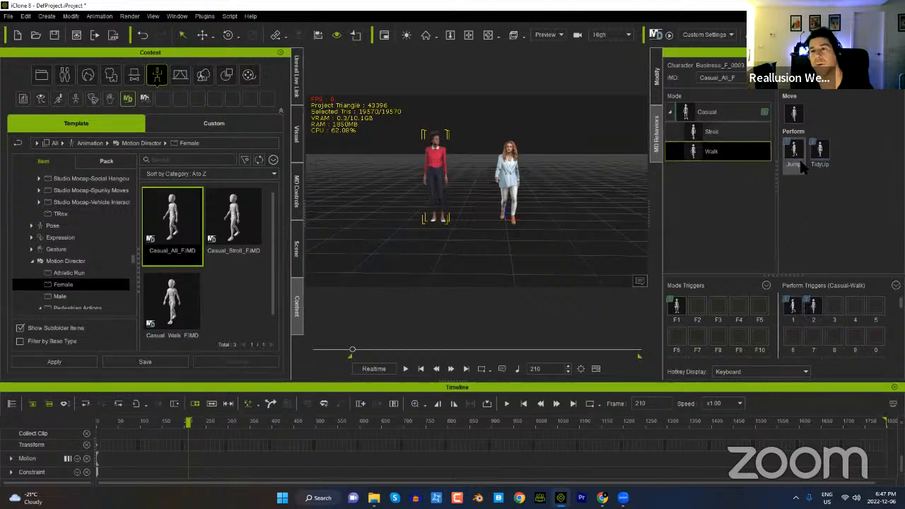
click(719, 133)
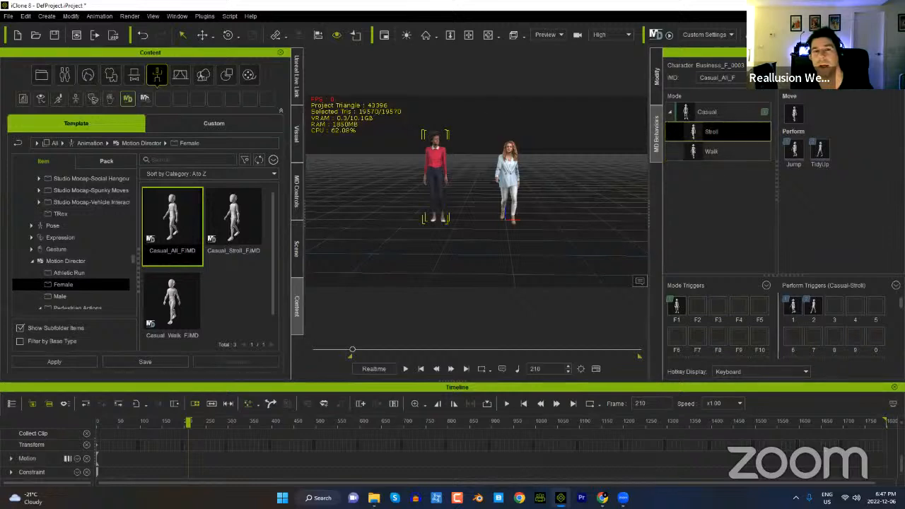
Step: Set the Motion Director camera to Follow Camera with the Full Shot (Default) preset on Business_F_0002
click(296, 194)
click(82, 124)
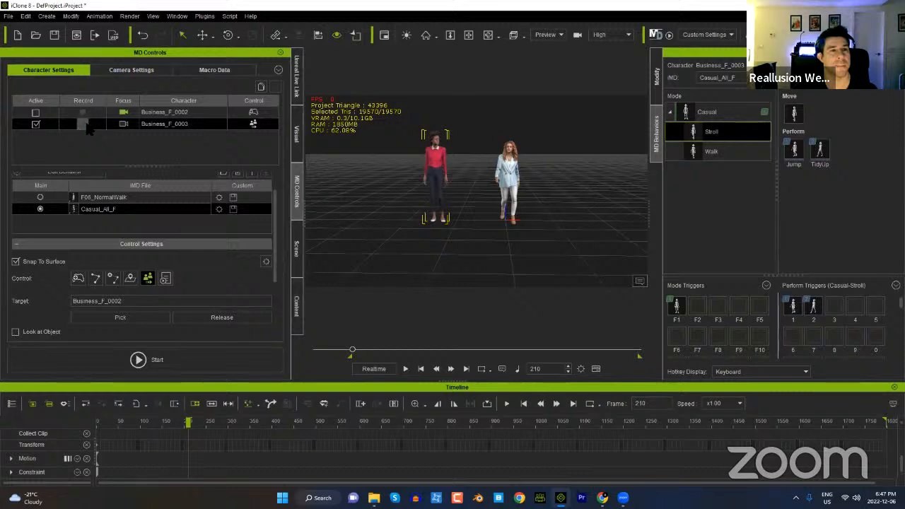
click(138, 74)
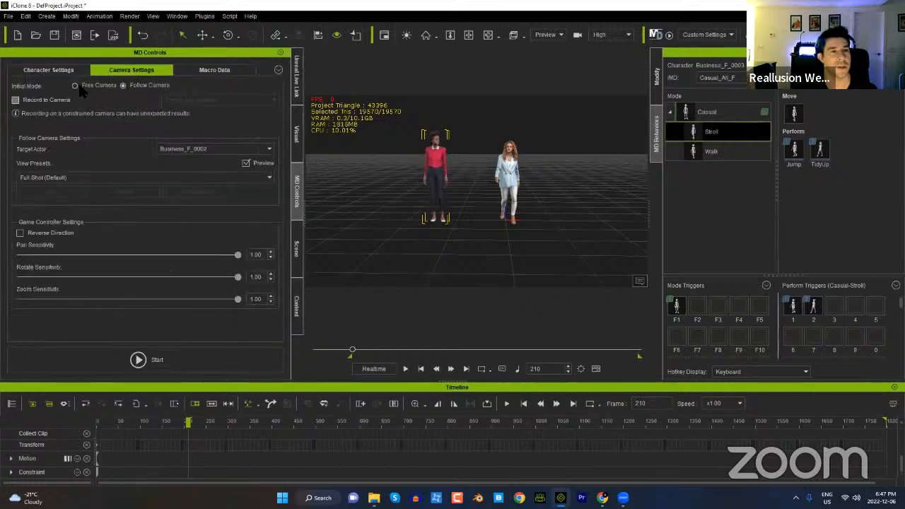
click(151, 86)
click(100, 177)
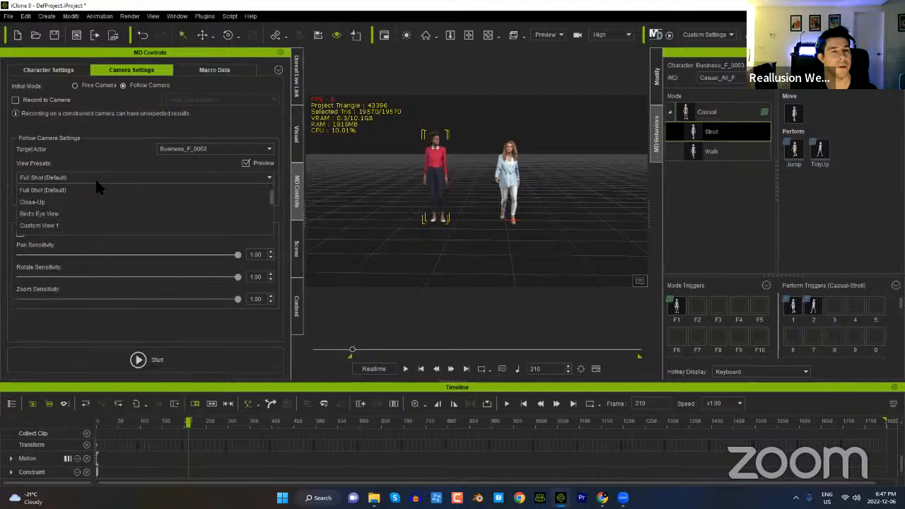
click(99, 190)
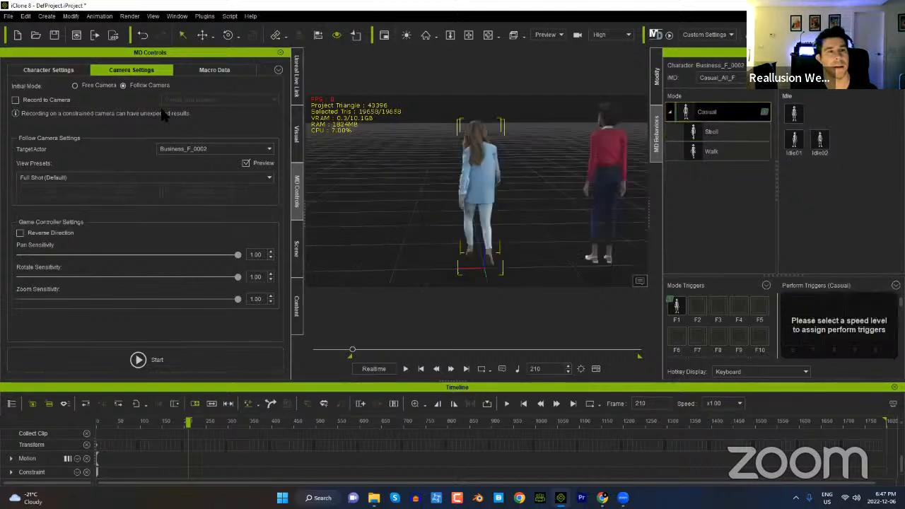
Step: Make Business_F_0003 the follow camera's target actor, try the Close-Up preset and return to Full Shot (Default)
click(201, 149)
click(194, 173)
click(184, 177)
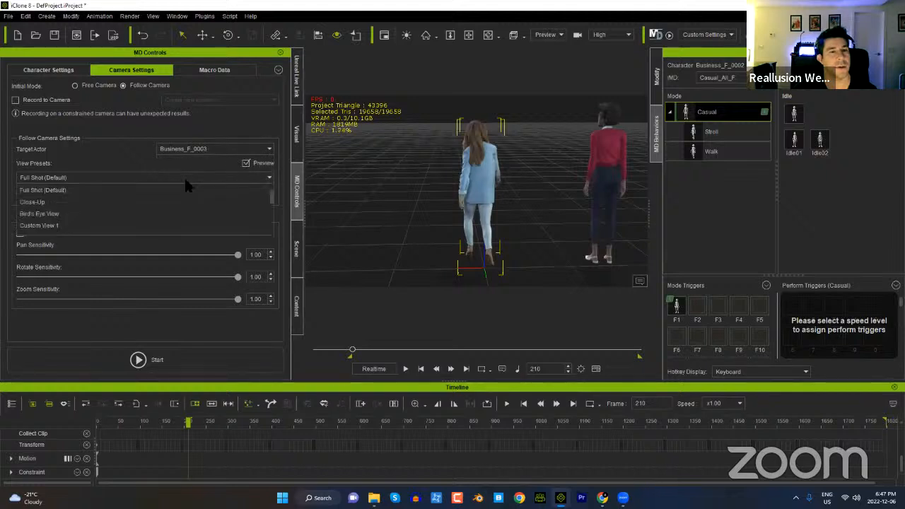
click(76, 203)
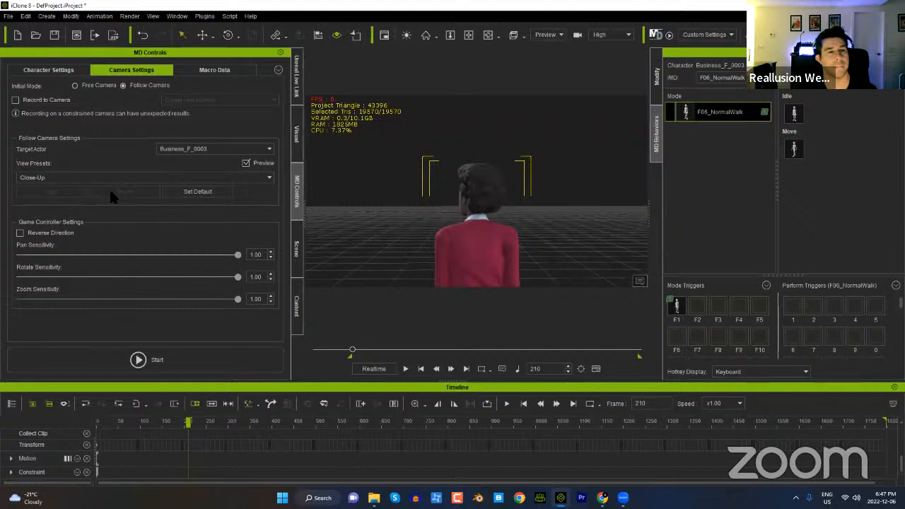
click(103, 178)
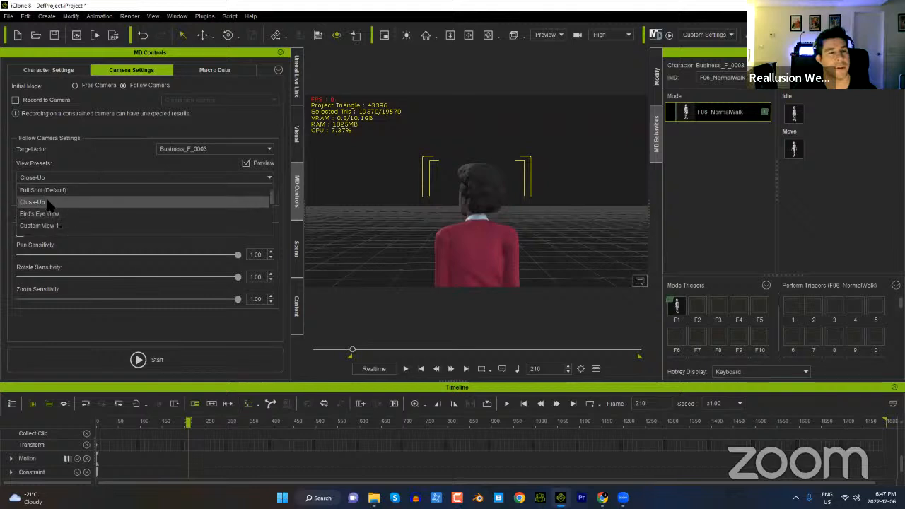
click(56, 191)
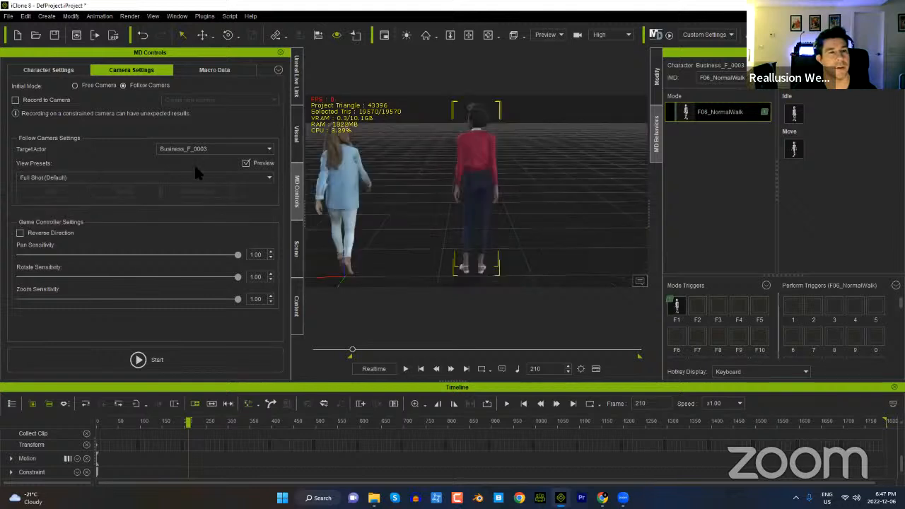
Step: Try the Record to Camera option, then run and stop a trial Motion Director session with Business_F_0003
click(49, 99)
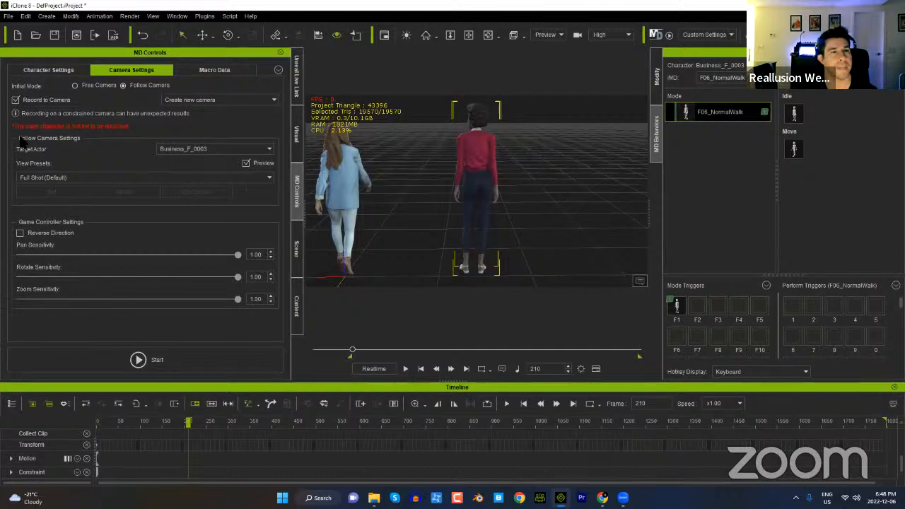
click(16, 100)
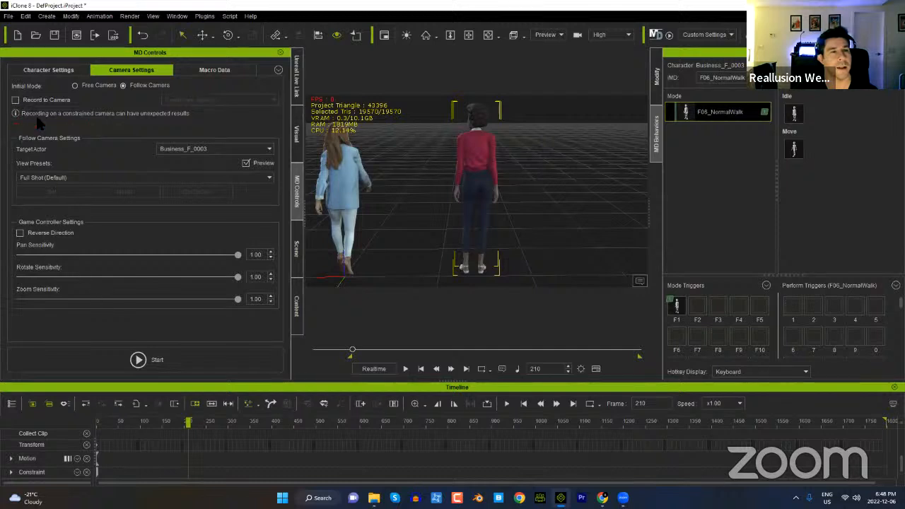
click(157, 360)
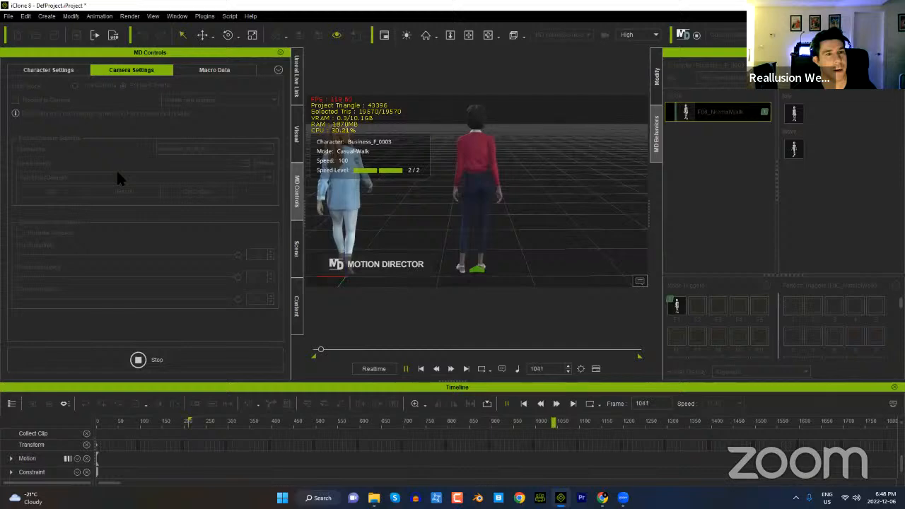
click(134, 359)
Step: Switch Business_F_0003 to device control and record a Casual_All_F walk, alternating between the Walk and Stroll speed levels
click(48, 69)
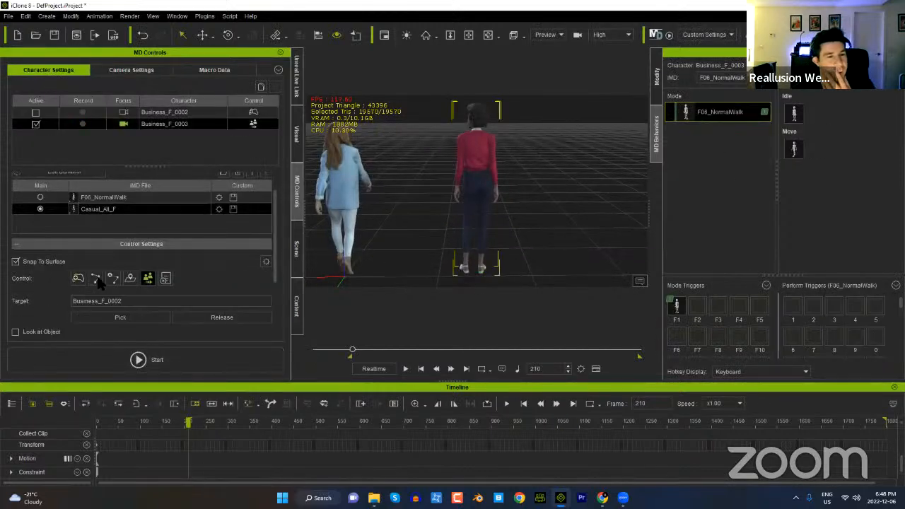
click(78, 278)
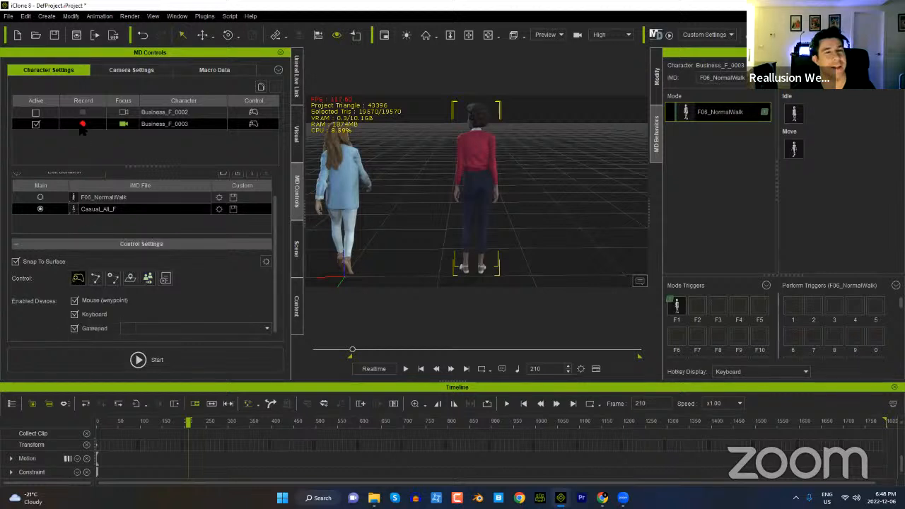
click(203, 361)
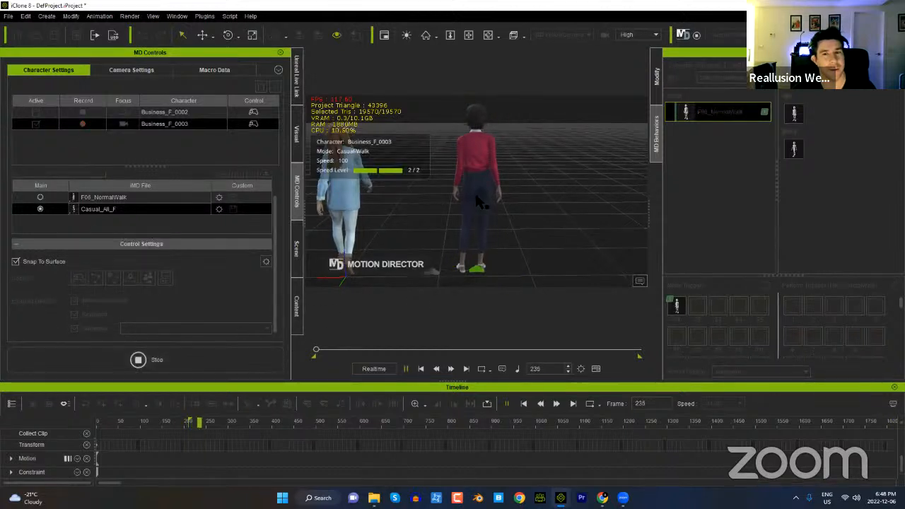
key(w)
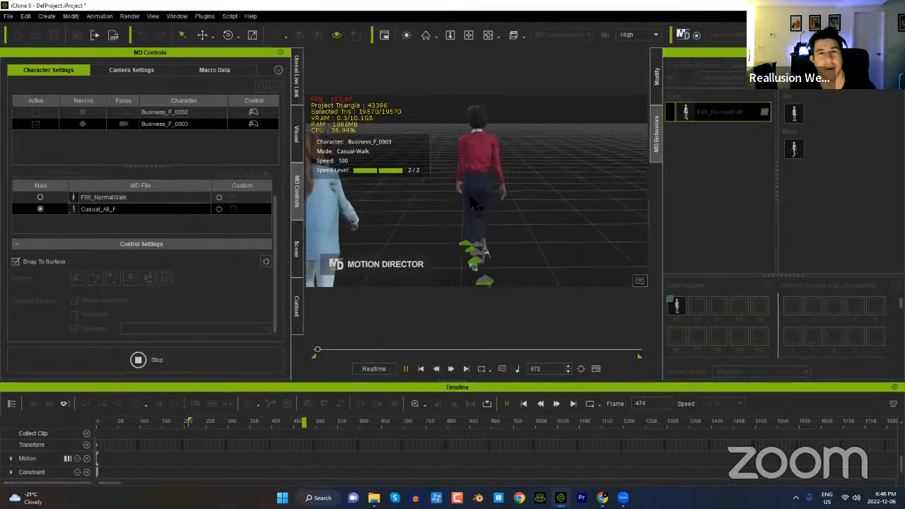
scroll(466, 198, down, 1)
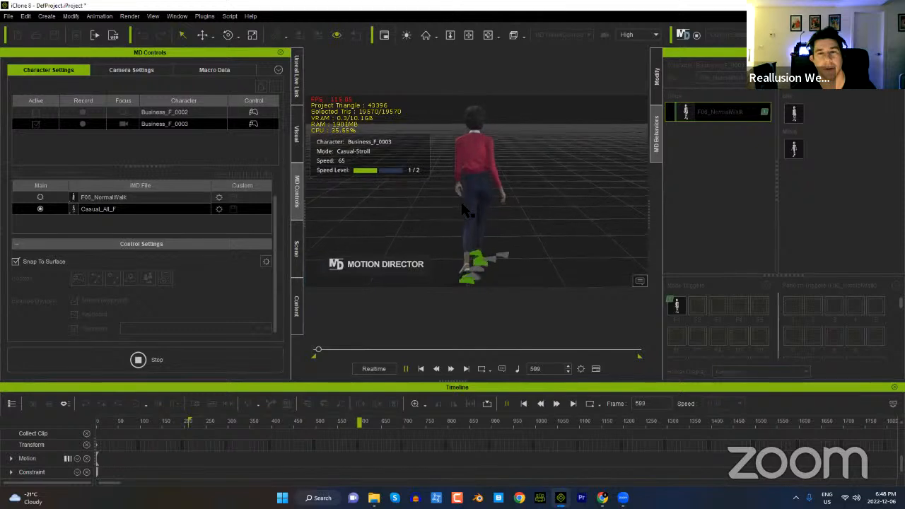
scroll(455, 201, up, 1)
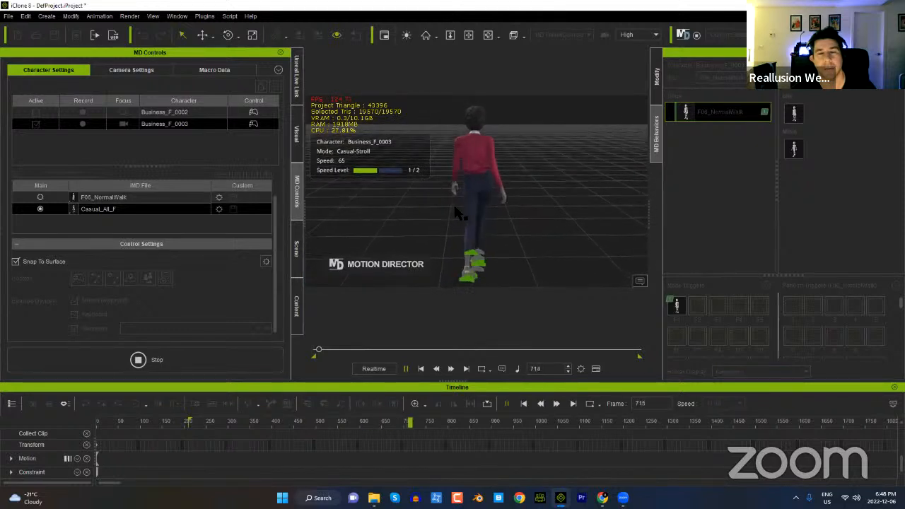
scroll(449, 222, down, 1)
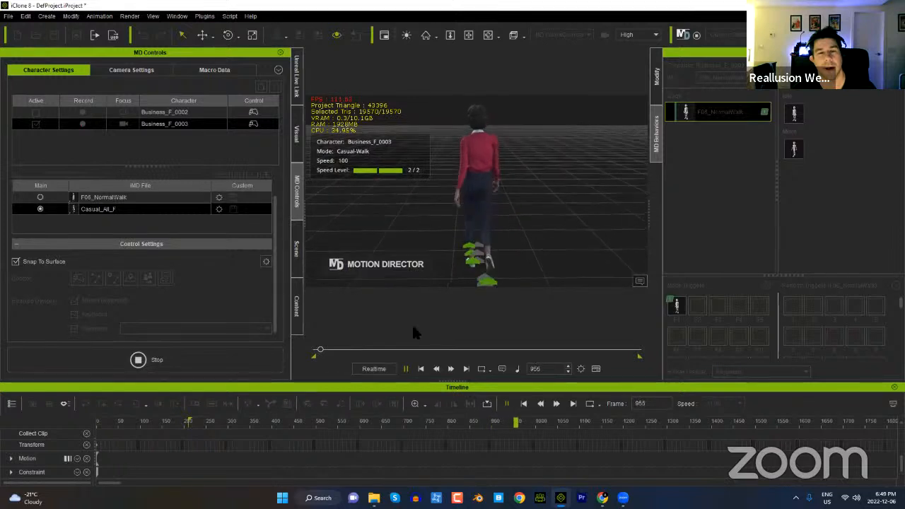
click(138, 359)
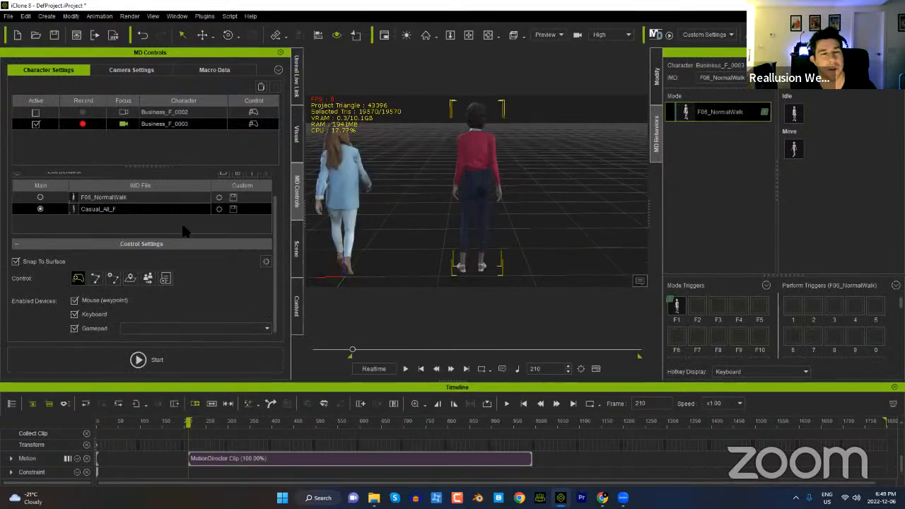
Step: Make F06_NormalWalk the main iMD for Business_F_0003 and record a forward walk that includes turns
click(137, 201)
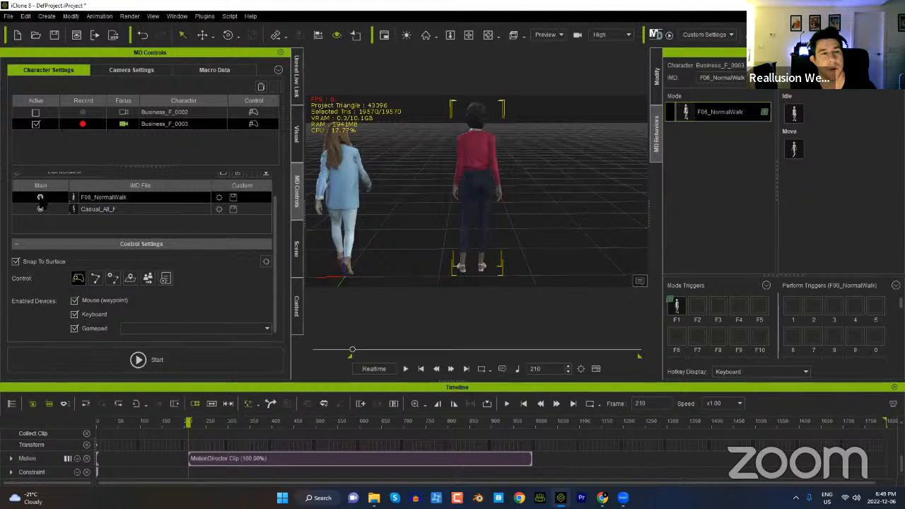
click(178, 362)
key(w)
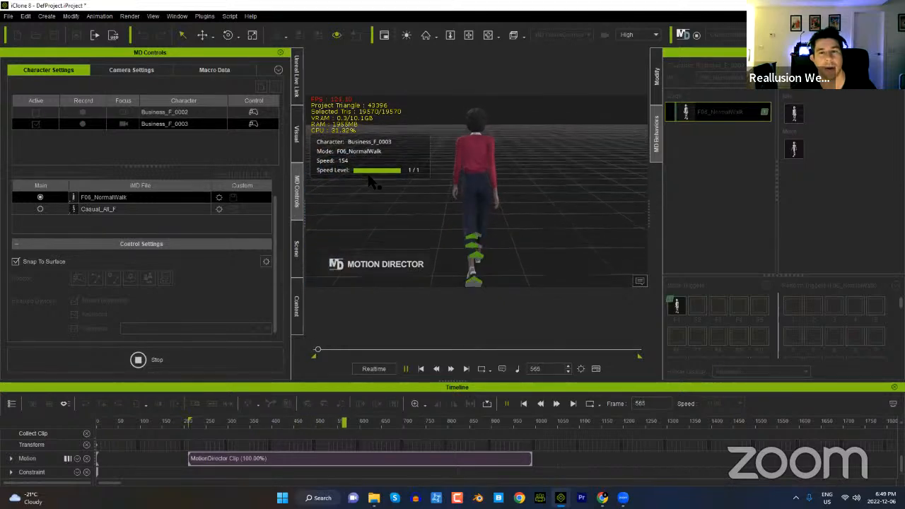
key(d)
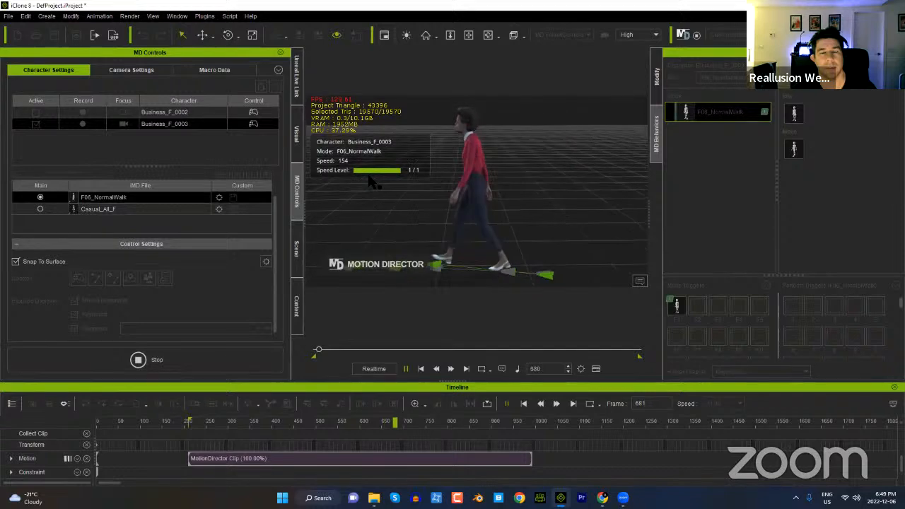
key(d)
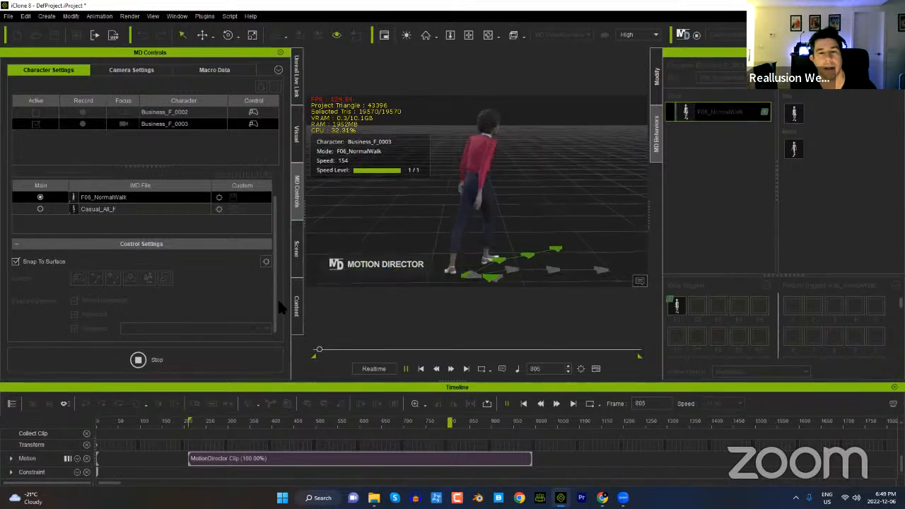
click(205, 362)
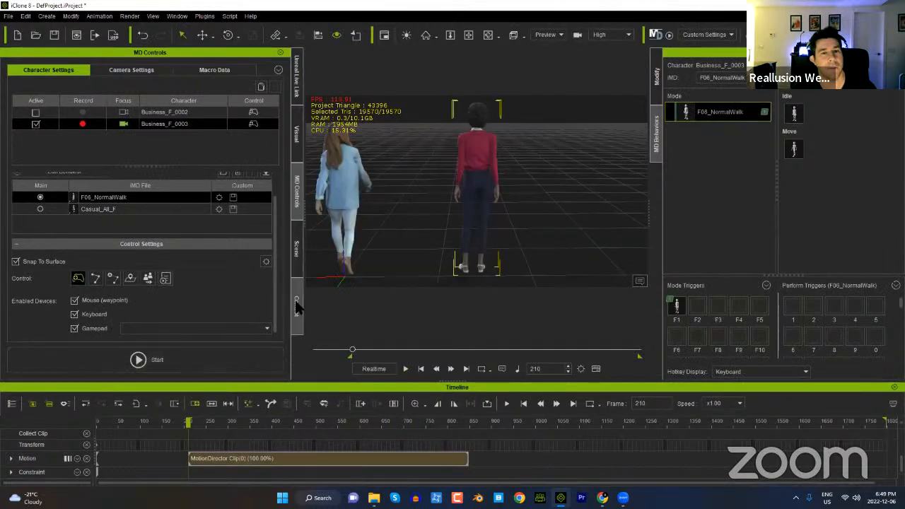
Step: Apply the female Casual_Walk_F iMD to Business_F_0003 and start recording it walking forward with a turn to its right
click(297, 306)
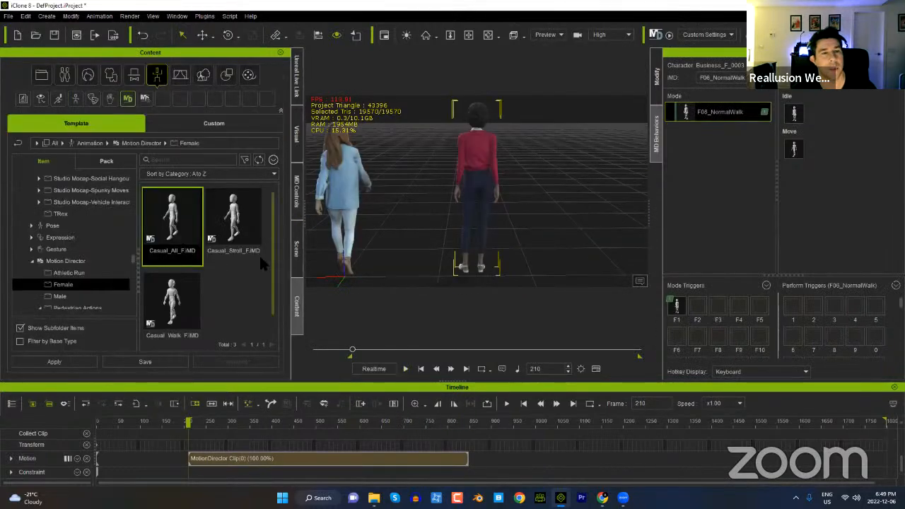
double_click(187, 302)
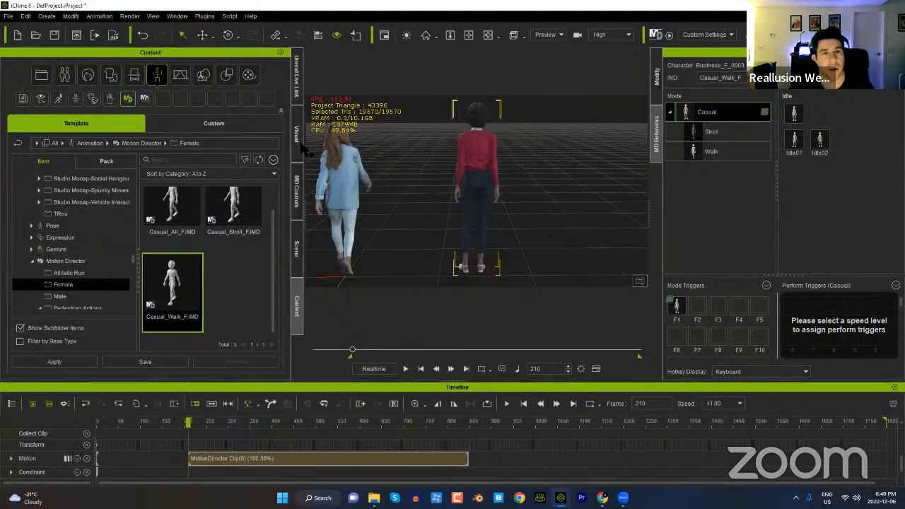
click(299, 192)
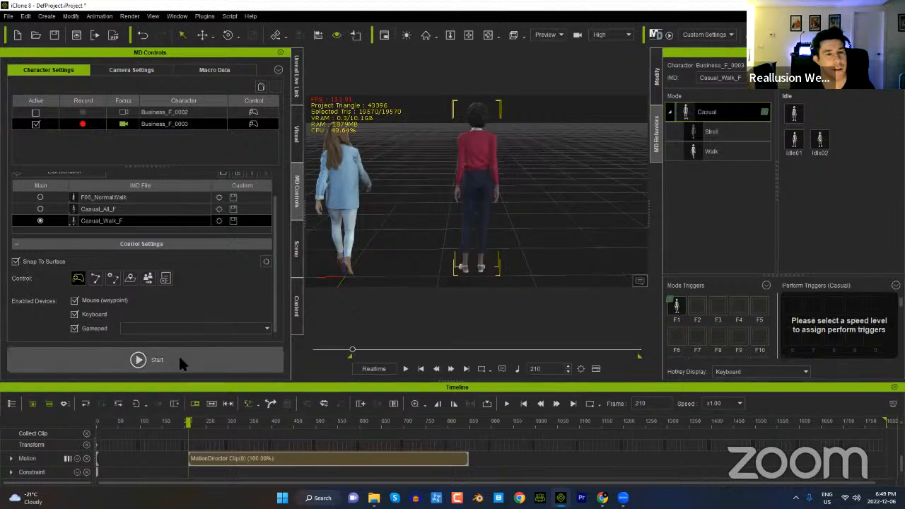
click(157, 360)
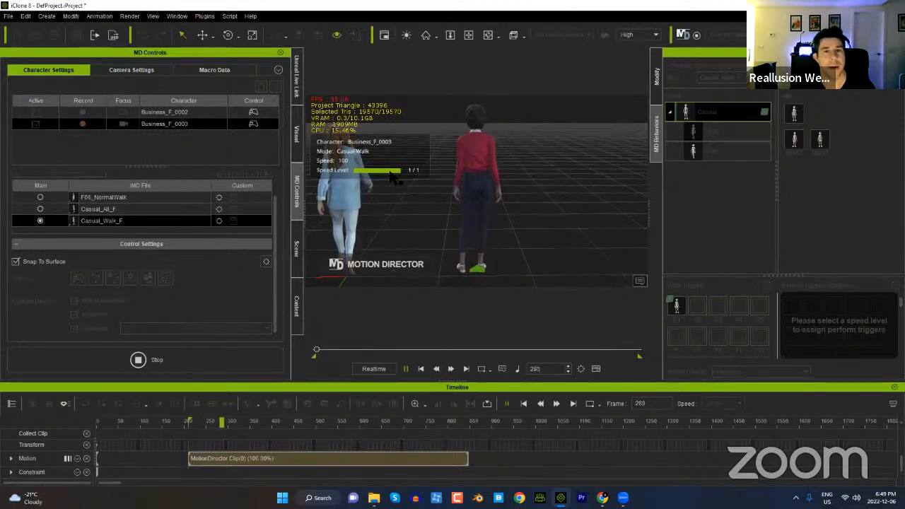
key(w)
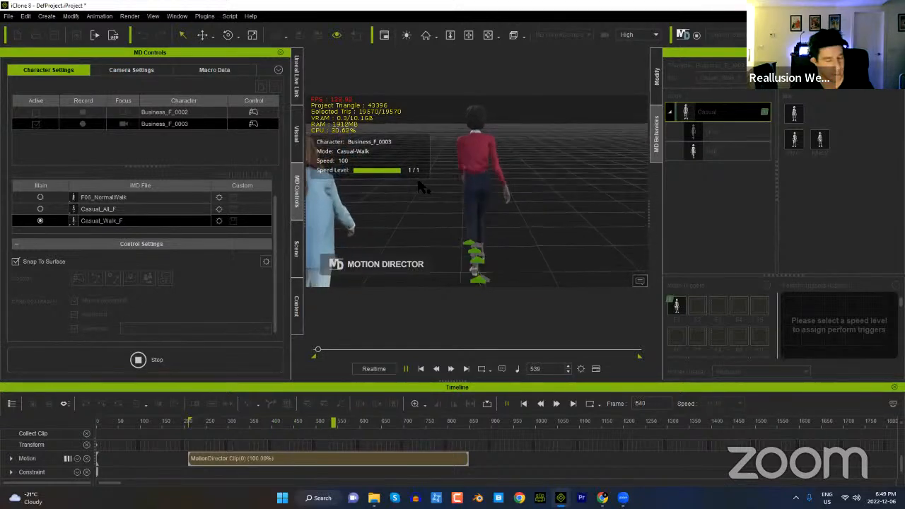
key(d)
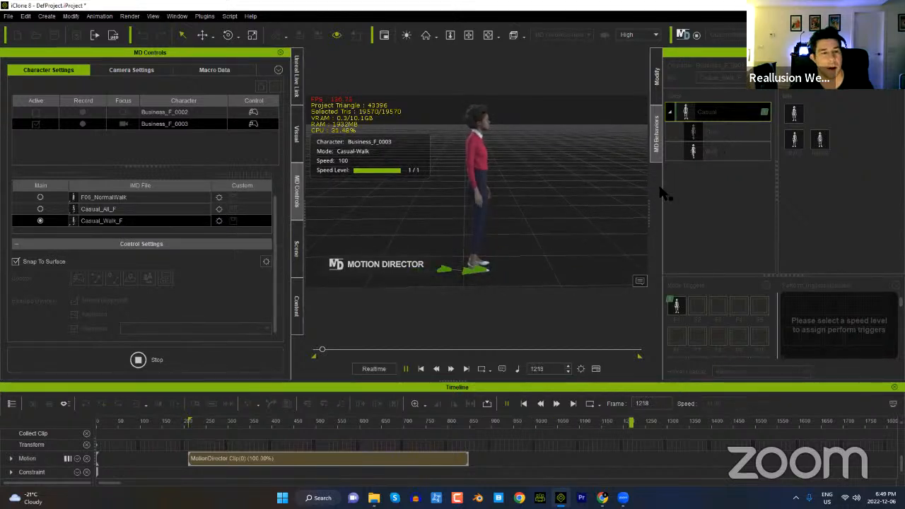
Step: Show MD Triggers, walk Business_F_0003 toward the camera switching between Casual_All_F, F06_NormalWalk and Casual_Walk_F, and end the recording on Casual_All_F
click(278, 70)
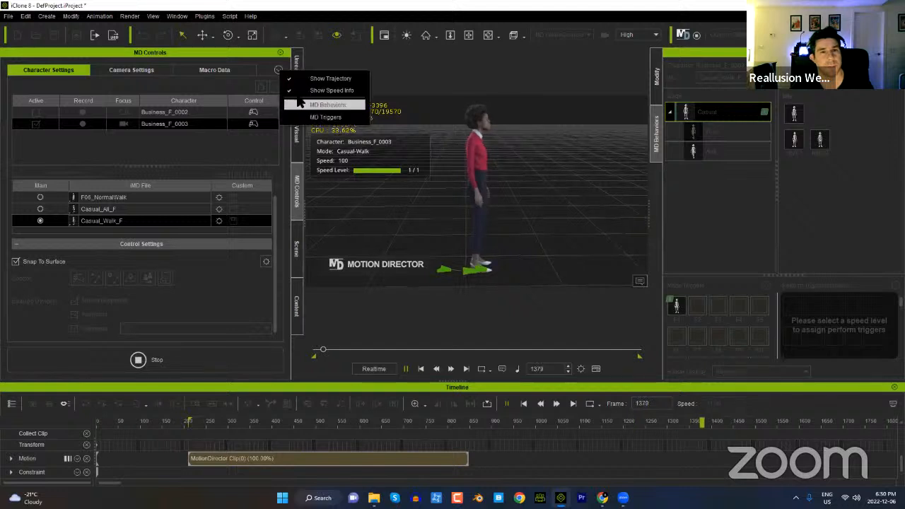
click(311, 117)
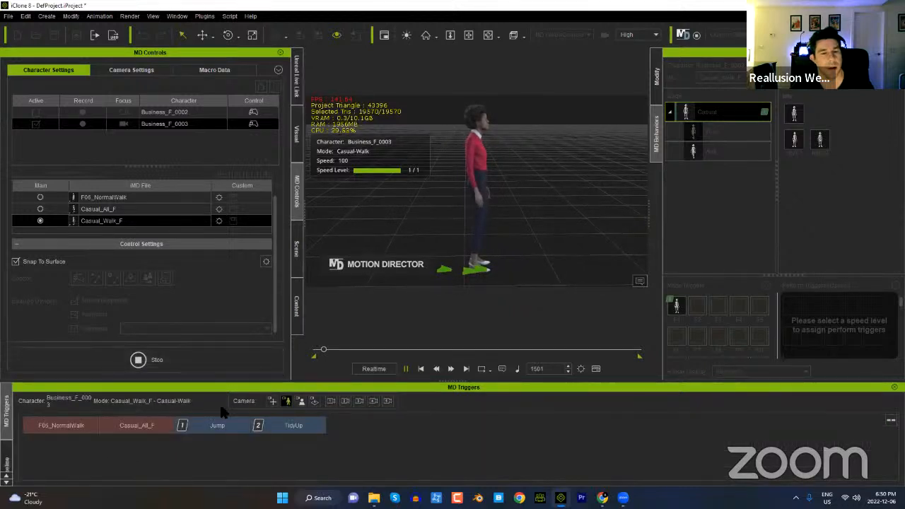
key(s)
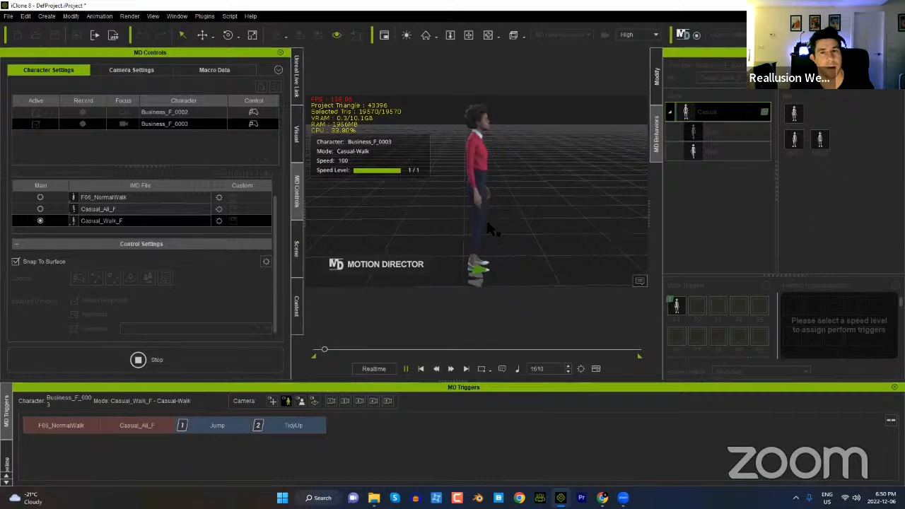
click(138, 431)
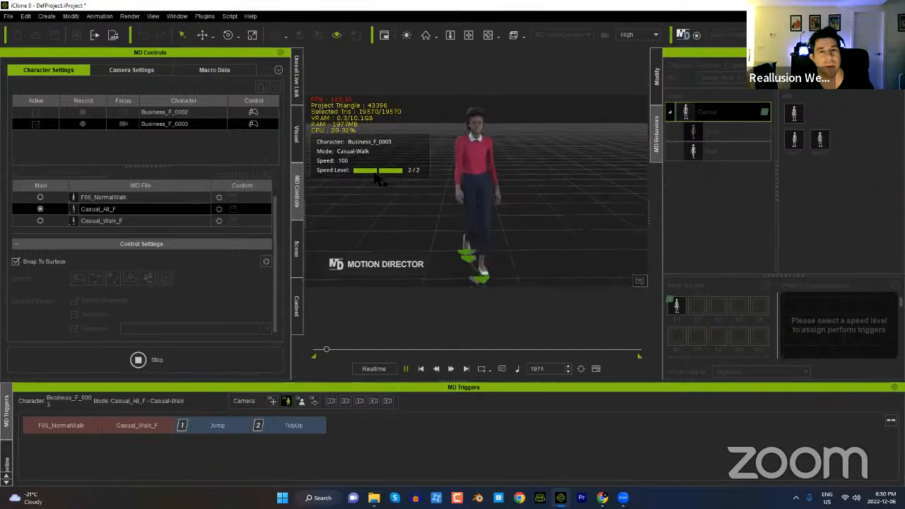
click(76, 427)
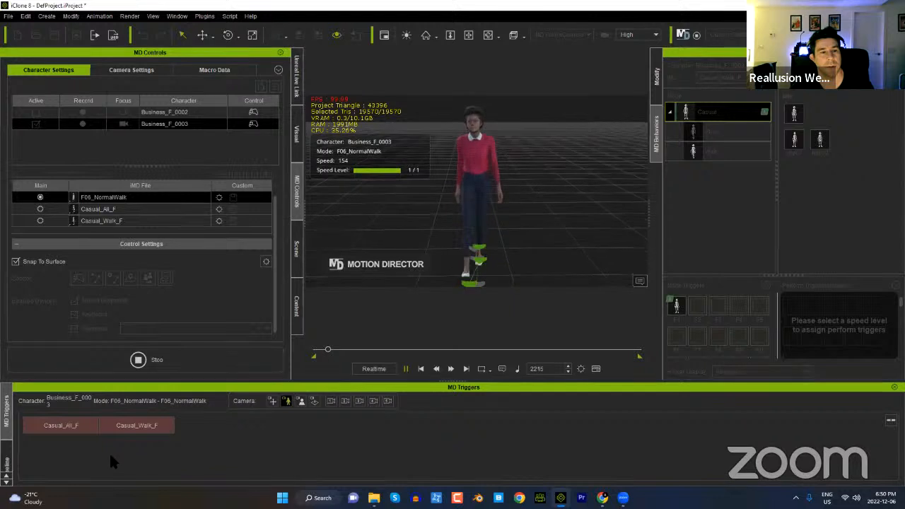
click(133, 430)
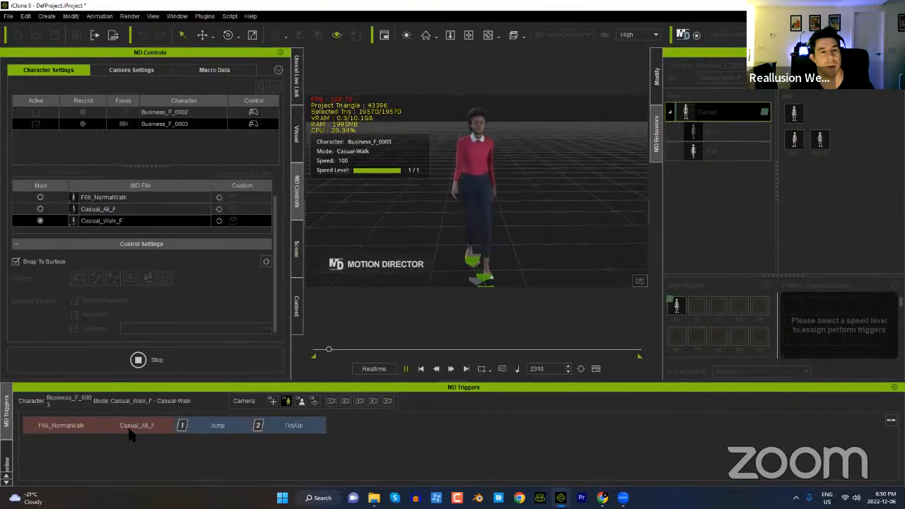
click(135, 428)
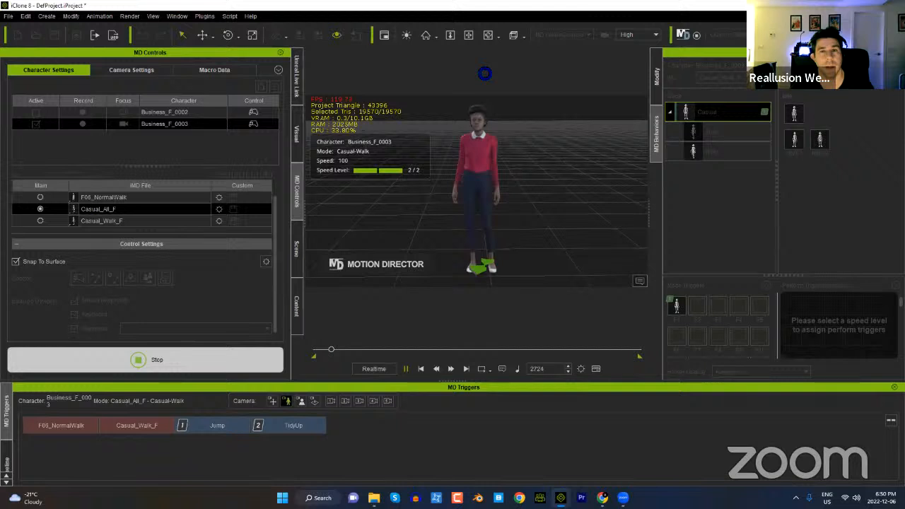
click(145, 359)
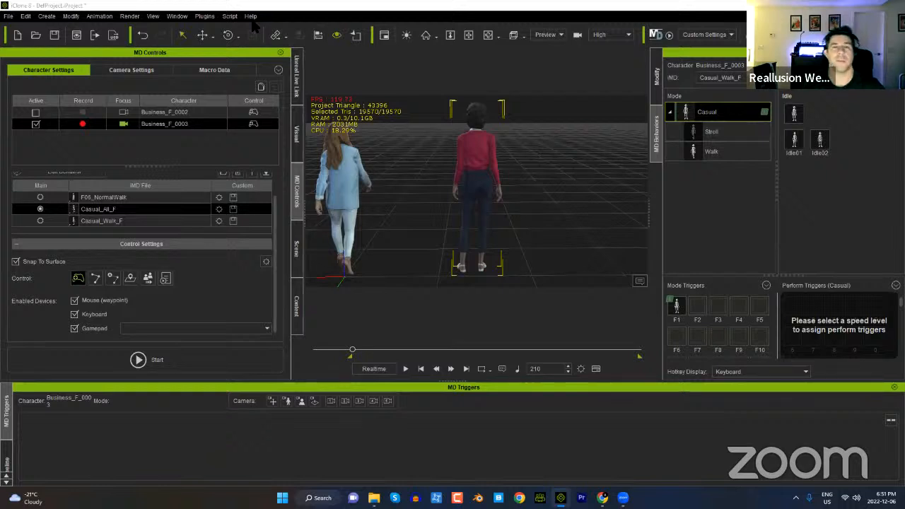
click(207, 16)
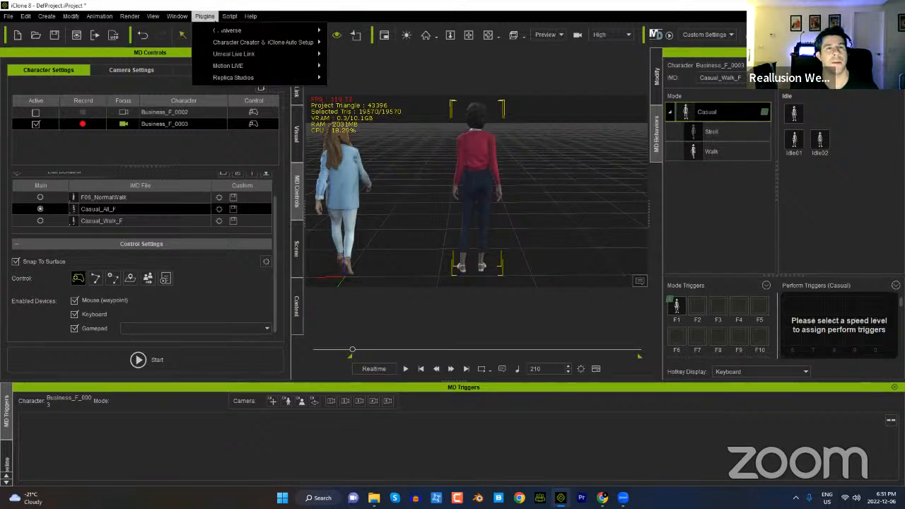
mouse_move(237, 67)
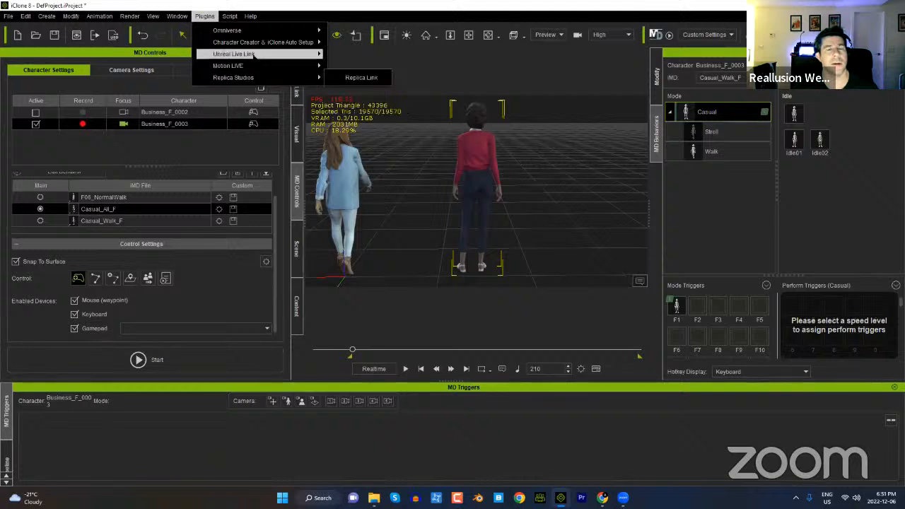
mouse_move(255, 43)
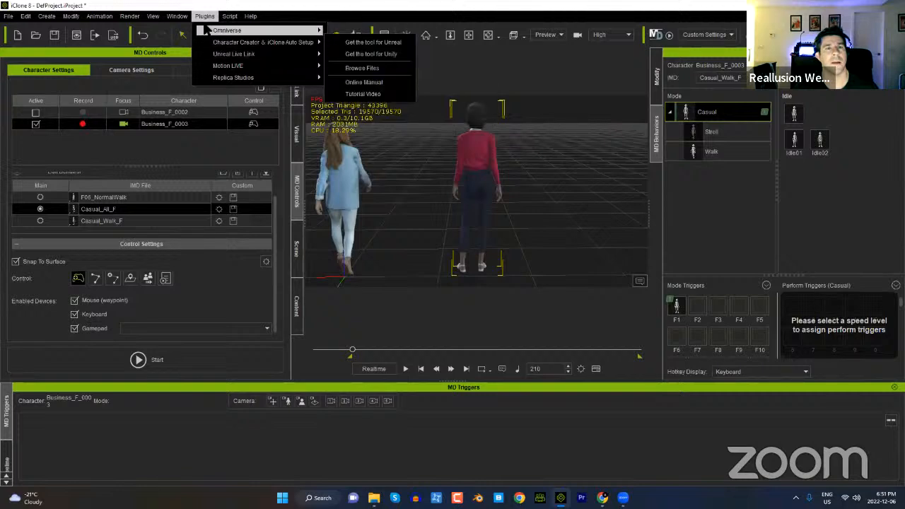
mouse_move(230, 16)
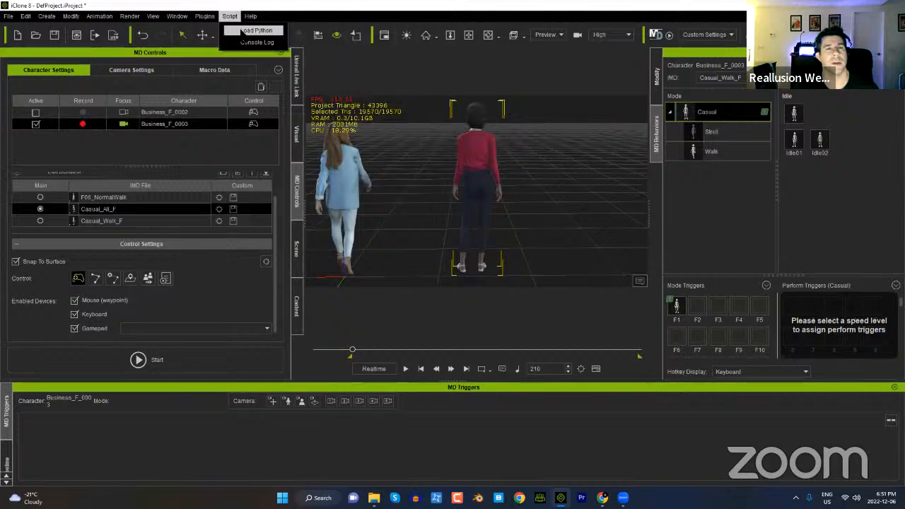
click(242, 31)
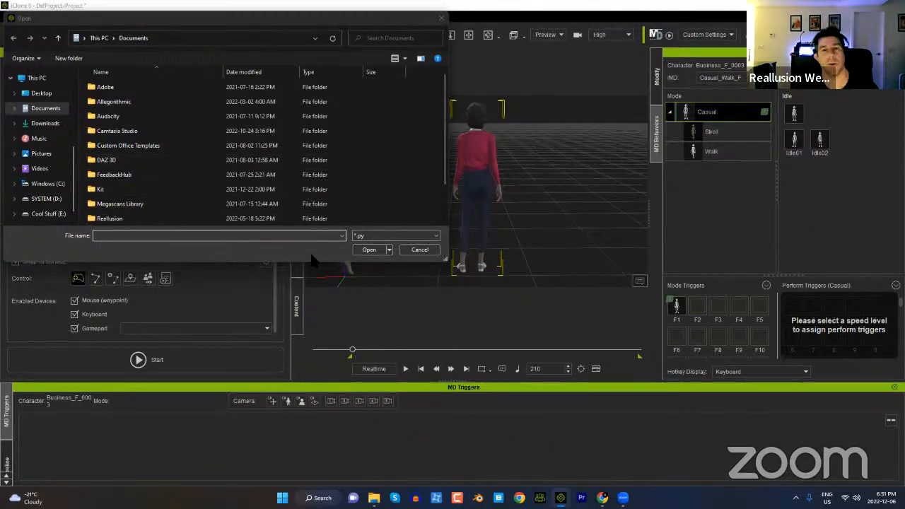
click(420, 250)
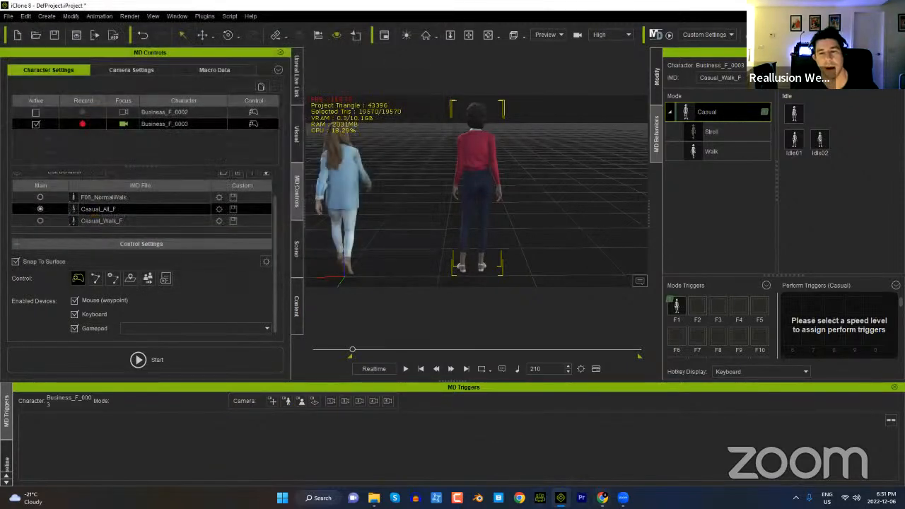
Step: Switch to Chrome and open the Marketplace from the Reallusion website's stores
key(alt+Tab)
click(60, 8)
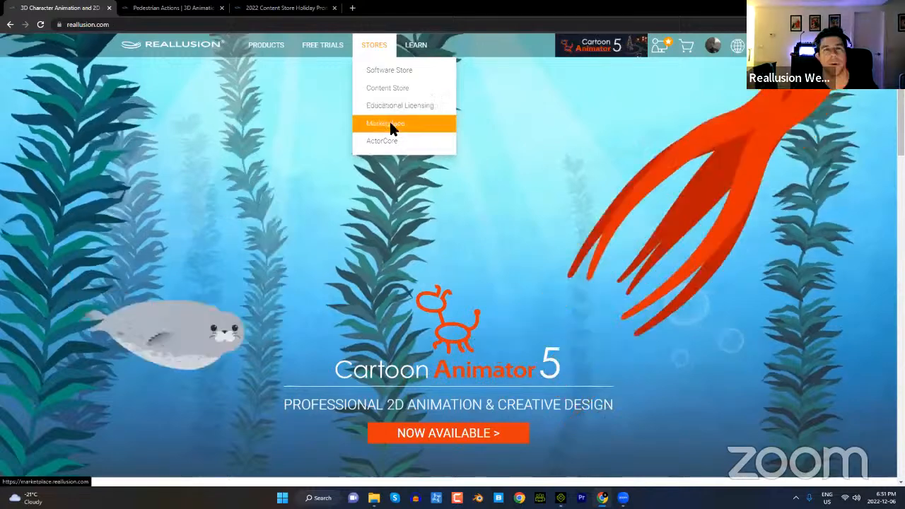
click(391, 124)
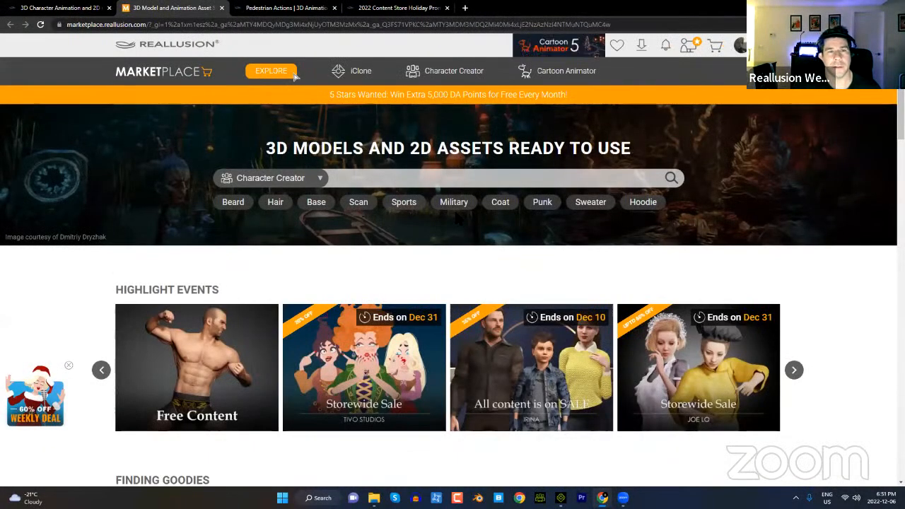
Step: Open the iClone Plug-in category on the Marketplace and dismiss the newsletter subscription pop-up
click(351, 74)
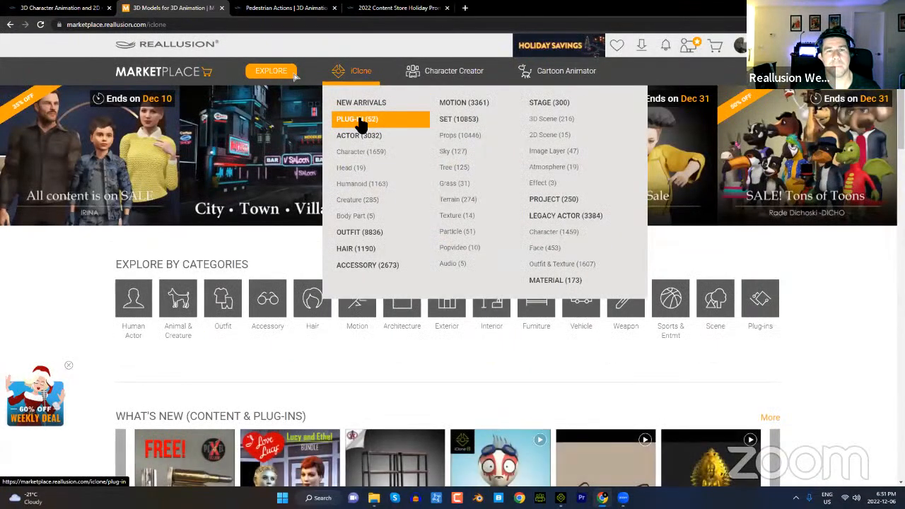
click(360, 120)
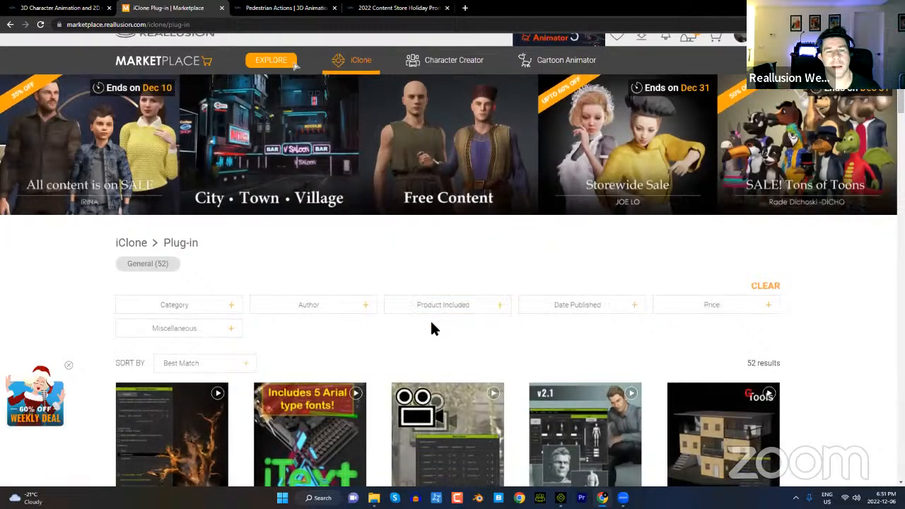
scroll(433, 327, down, 4)
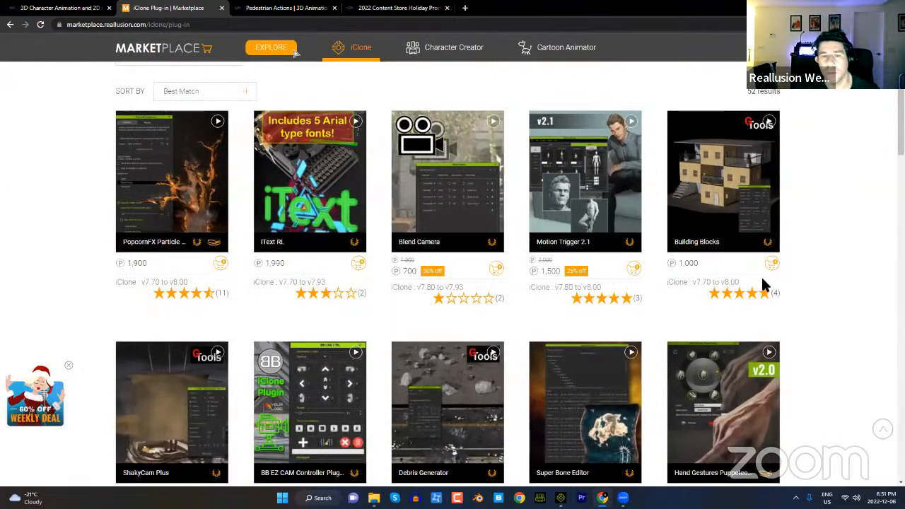
scroll(499, 383, down, 2)
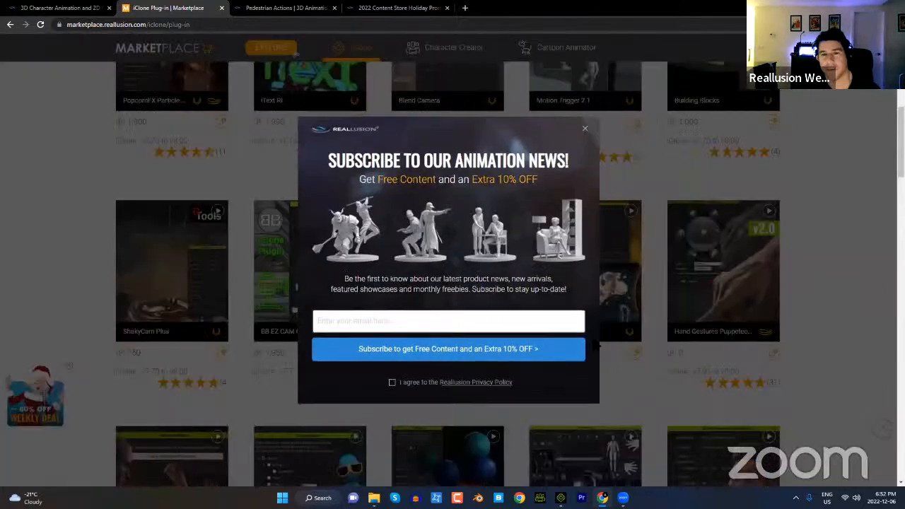
click(578, 193)
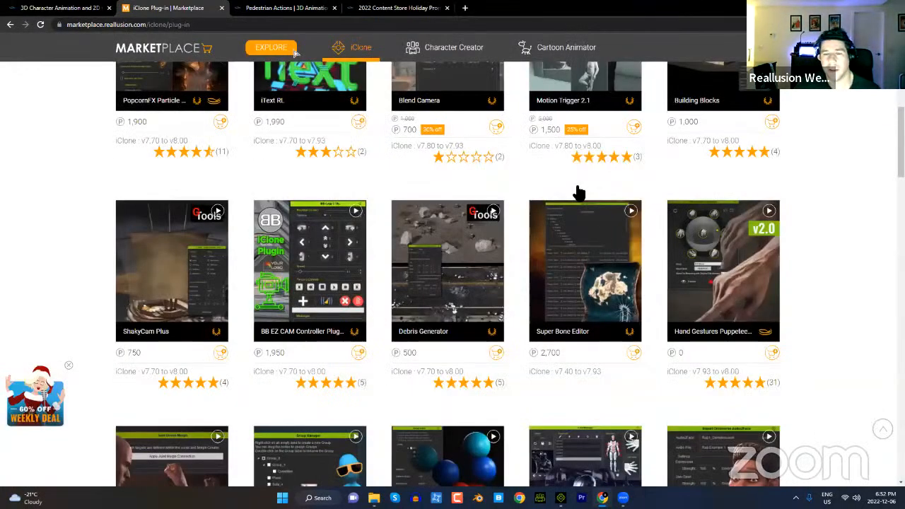
Step: Look through the iClone plug-in listings to the end of the first results page, including the camera plug-ins
scroll(841, 322, down, 4)
scroll(840, 330, down, 1)
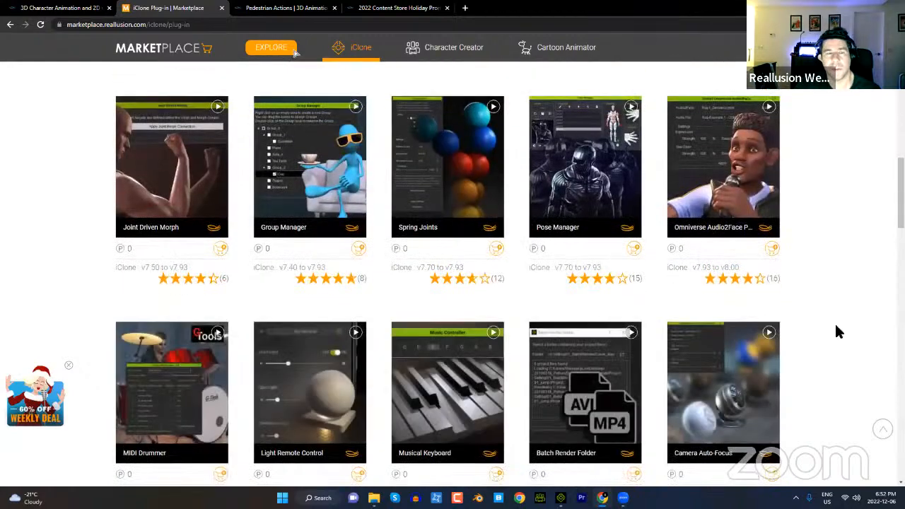
scroll(830, 333, up, 2)
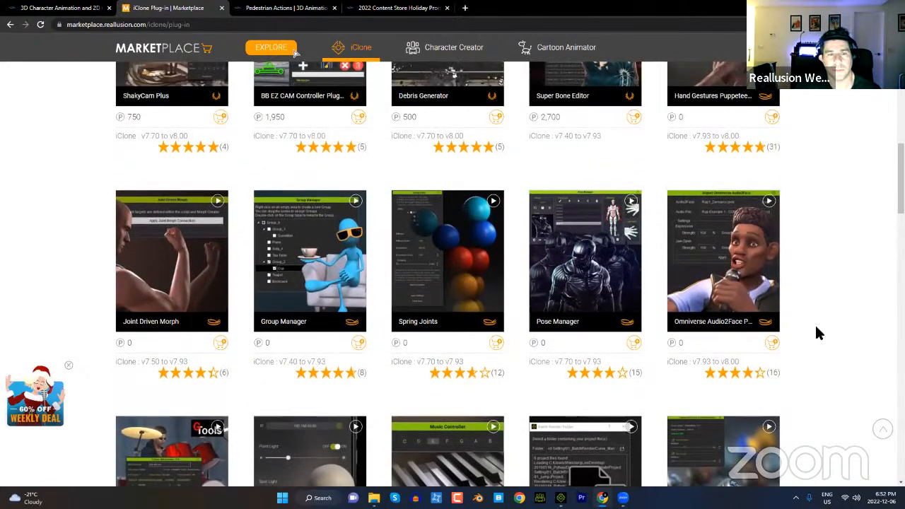
scroll(806, 325, down, 3)
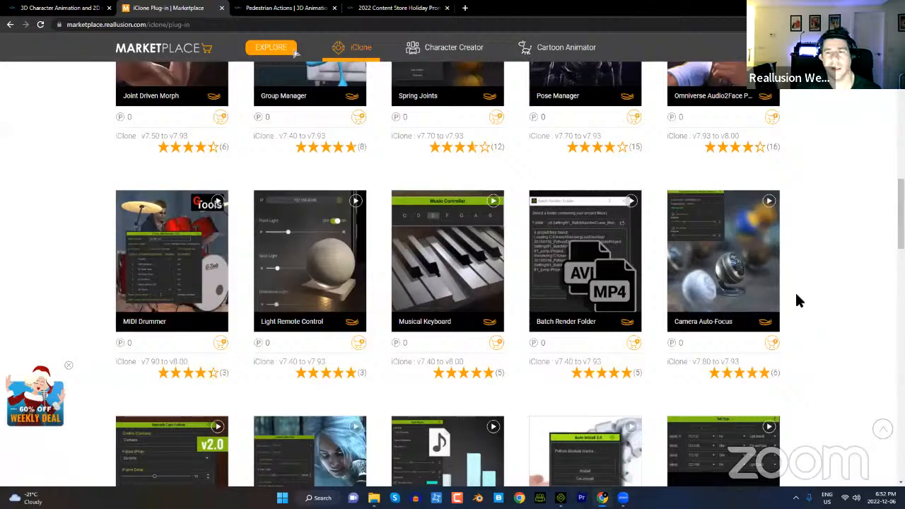
mouse_move(732, 249)
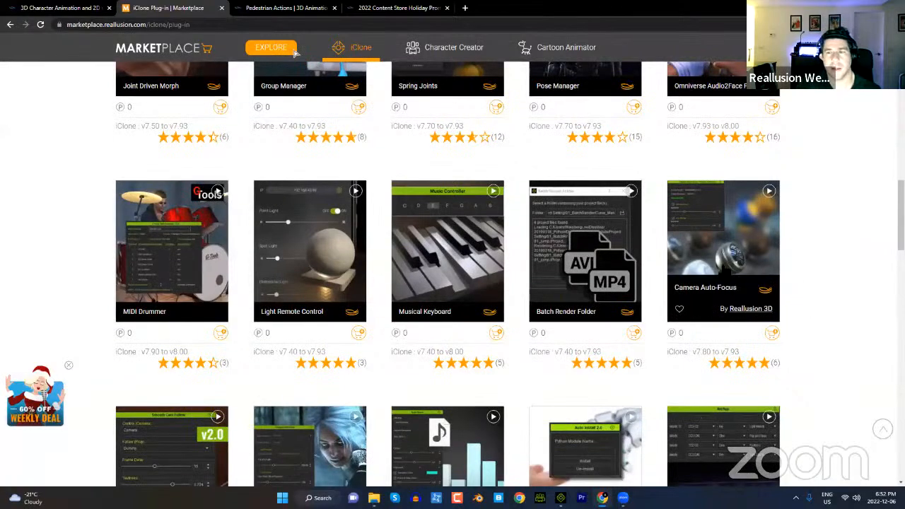
scroll(801, 356, down, 4)
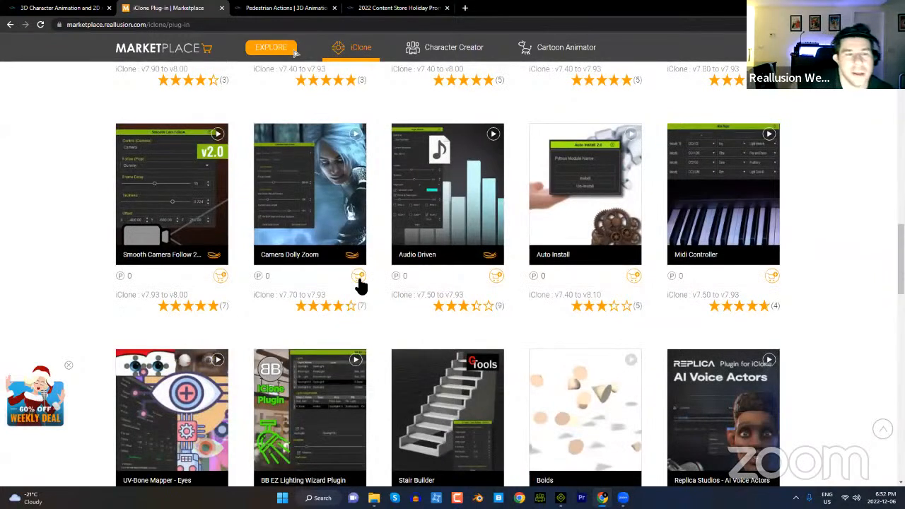
mouse_move(208, 205)
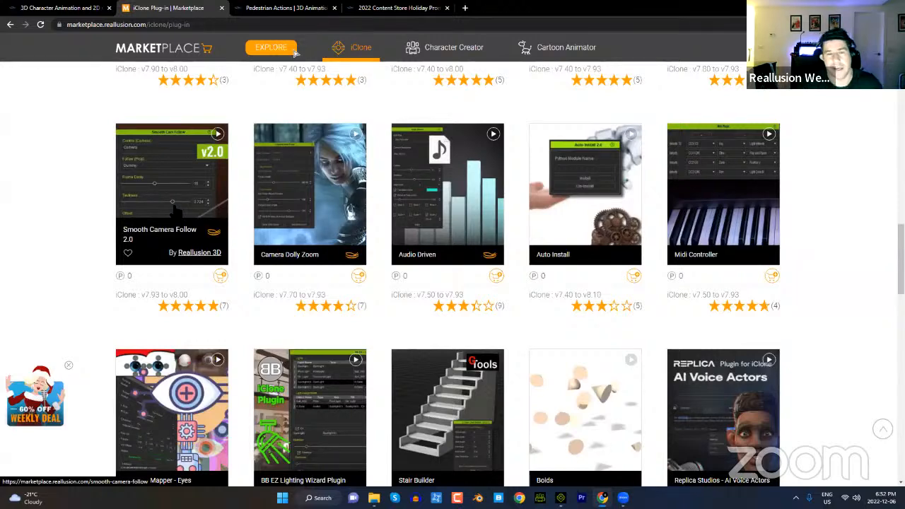
scroll(233, 338, down, 1)
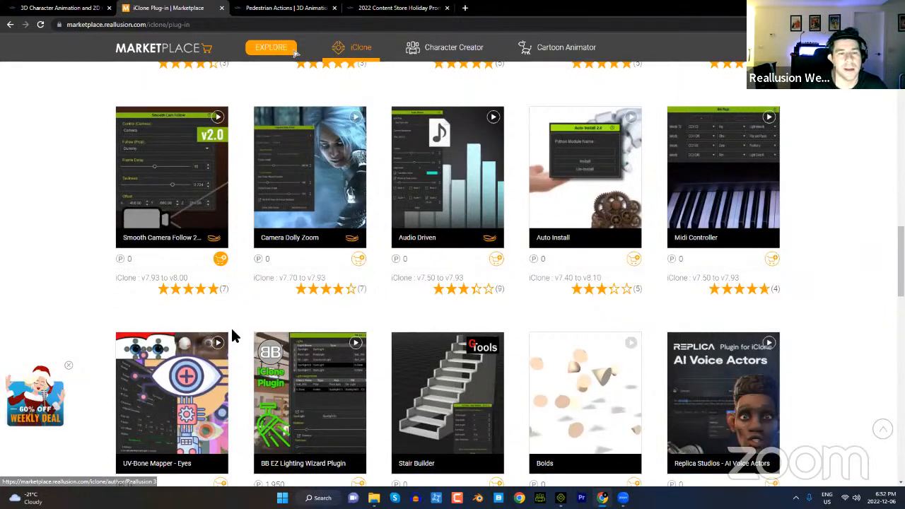
scroll(233, 338, down, 3)
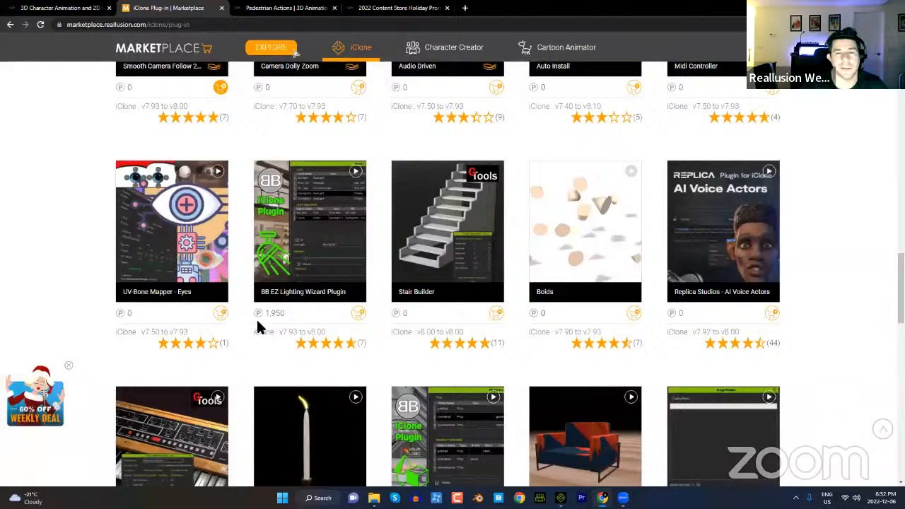
scroll(325, 368, down, 1)
scroll(367, 375, down, 5)
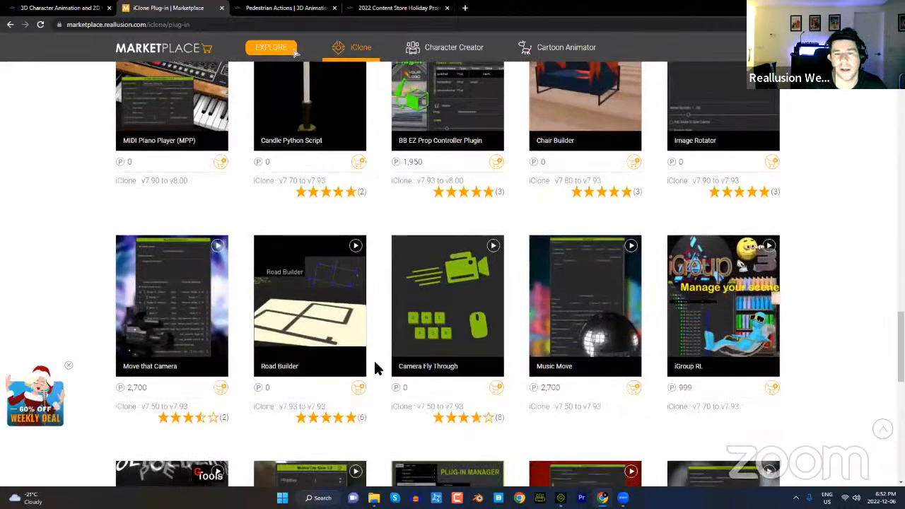
scroll(380, 391, down, 3)
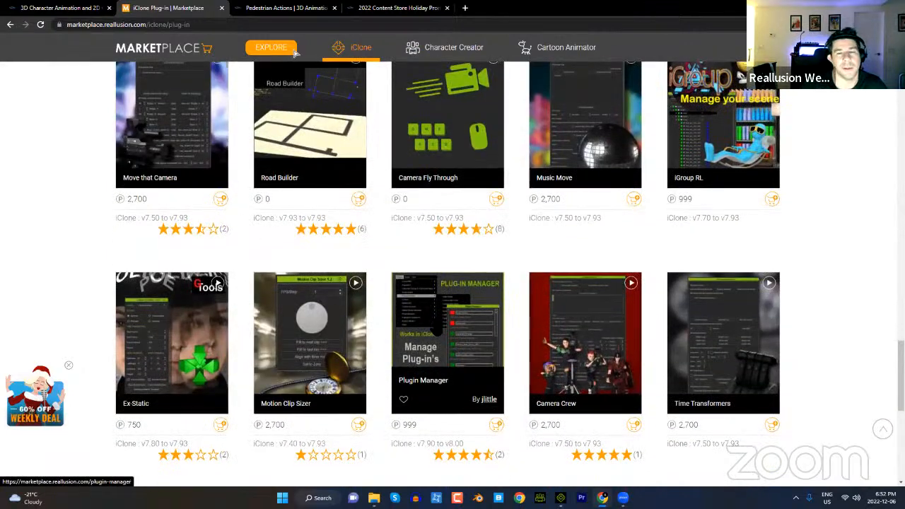
scroll(422, 346, down, 4)
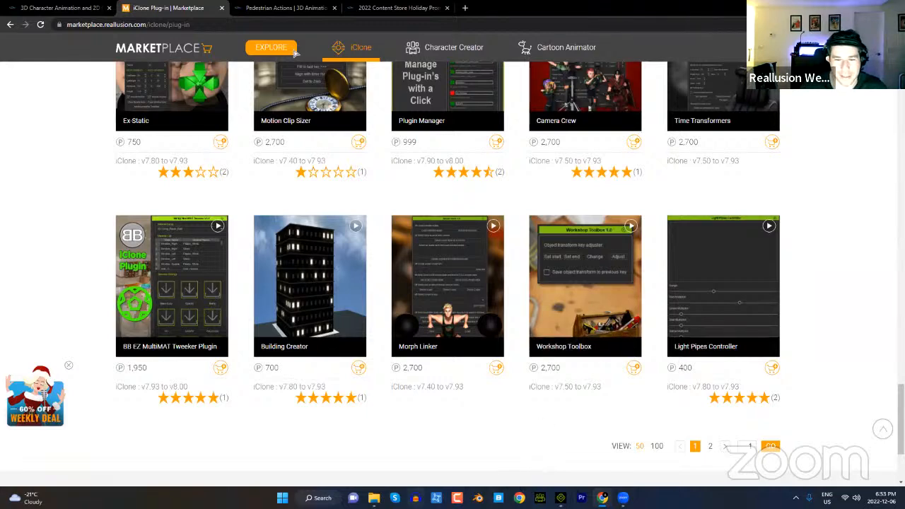
Step: Switch to iClone to browse the 3.Motion Director sample projects, and bring up the Motion Director webinar folder in File Explorer
mouse_move(374, 498)
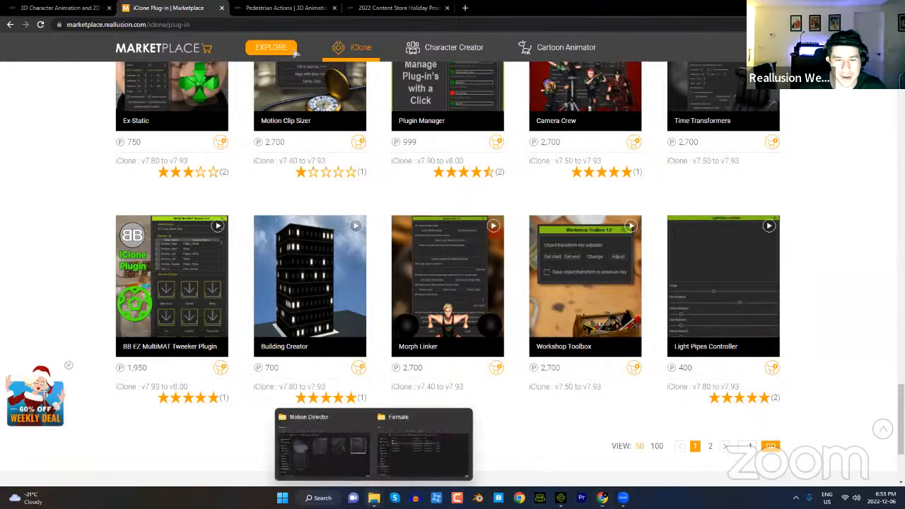
click(323, 442)
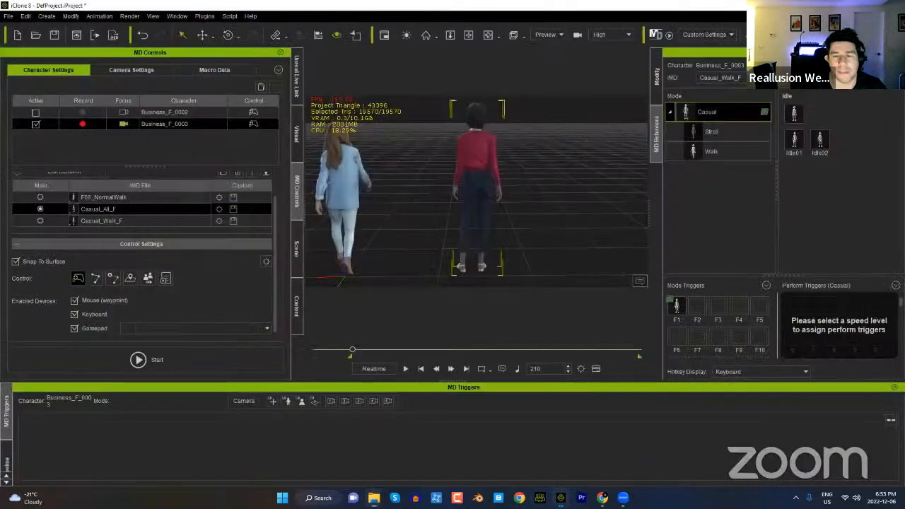
click(561, 498)
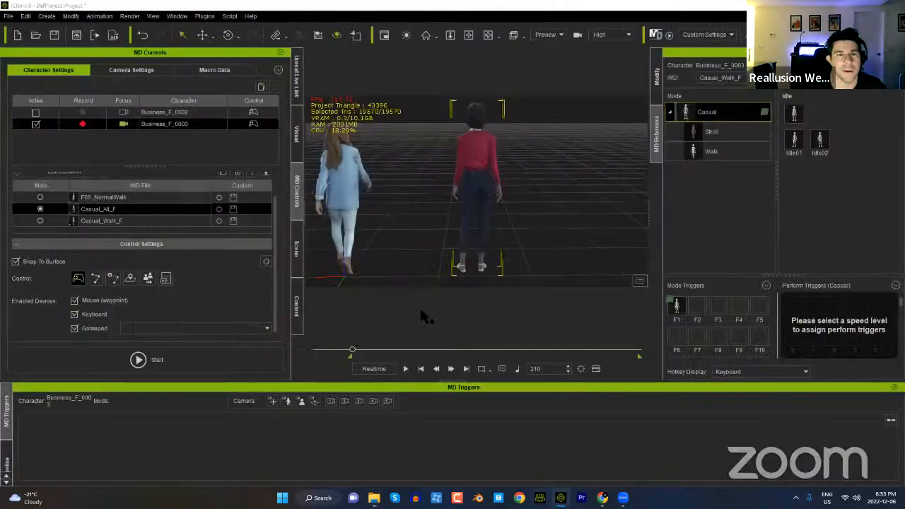
click(297, 319)
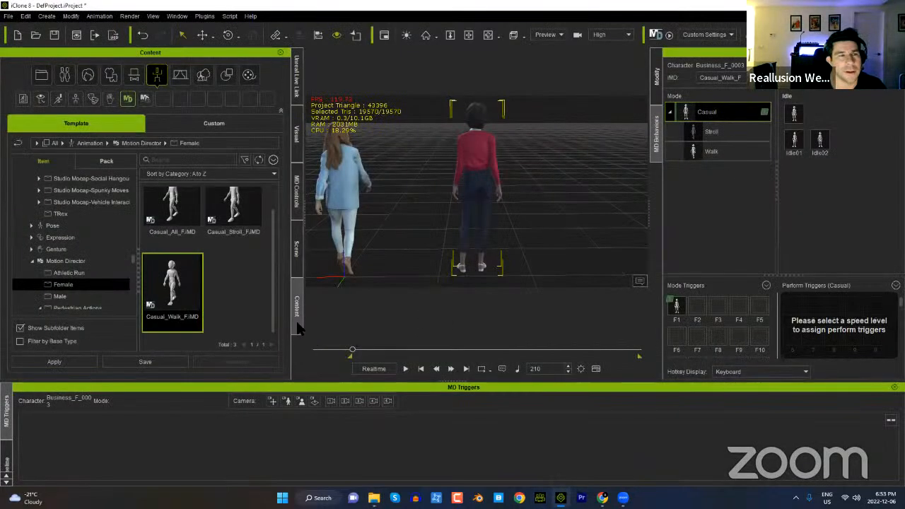
click(41, 74)
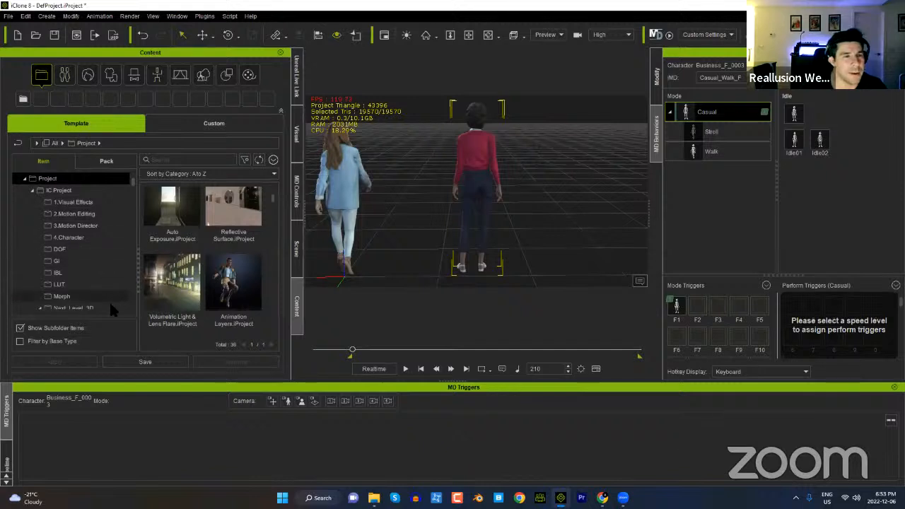
click(82, 226)
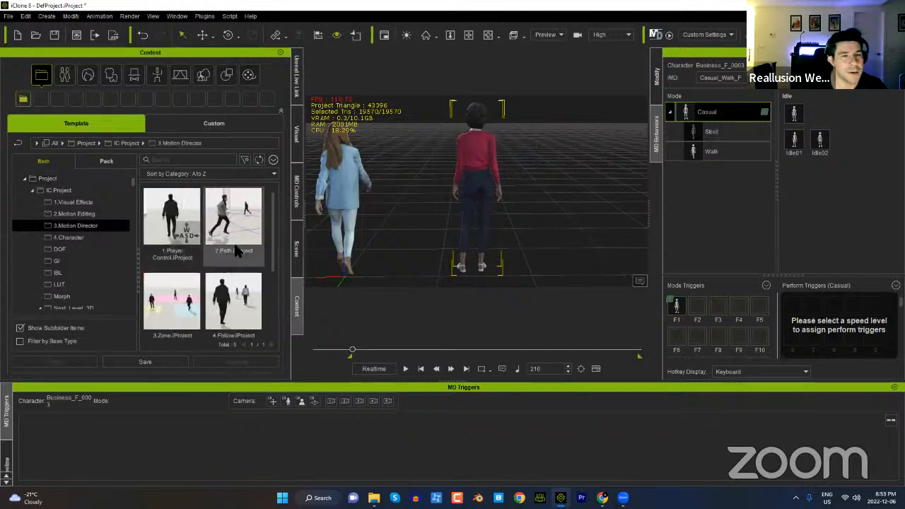
drag(273, 237, 271, 327)
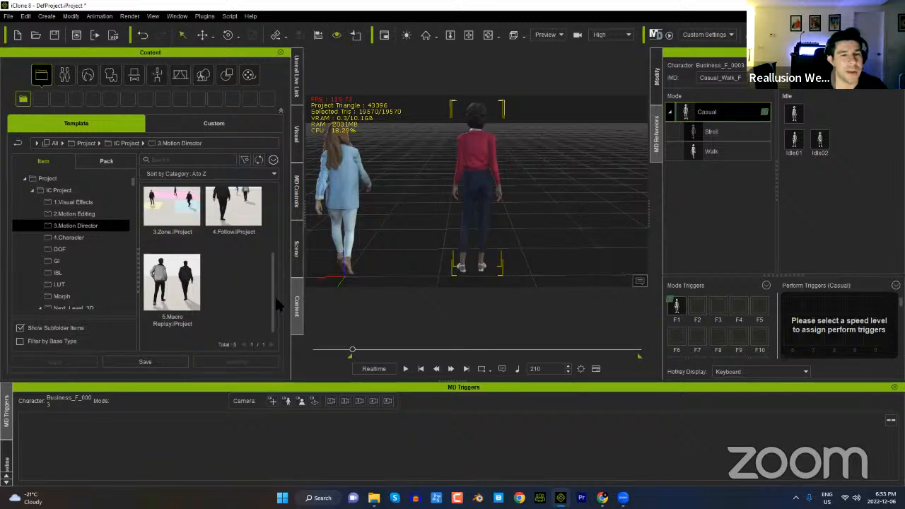
drag(274, 297, 279, 276)
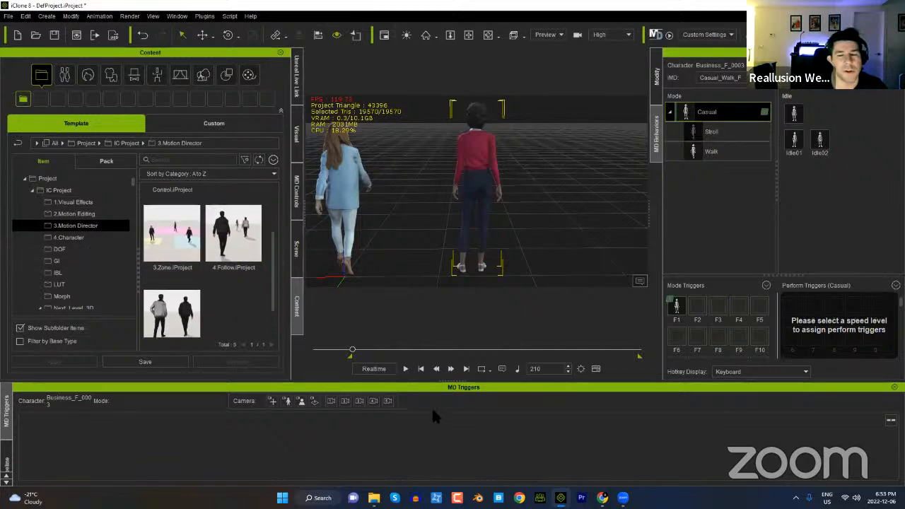
mouse_move(374, 498)
click(363, 439)
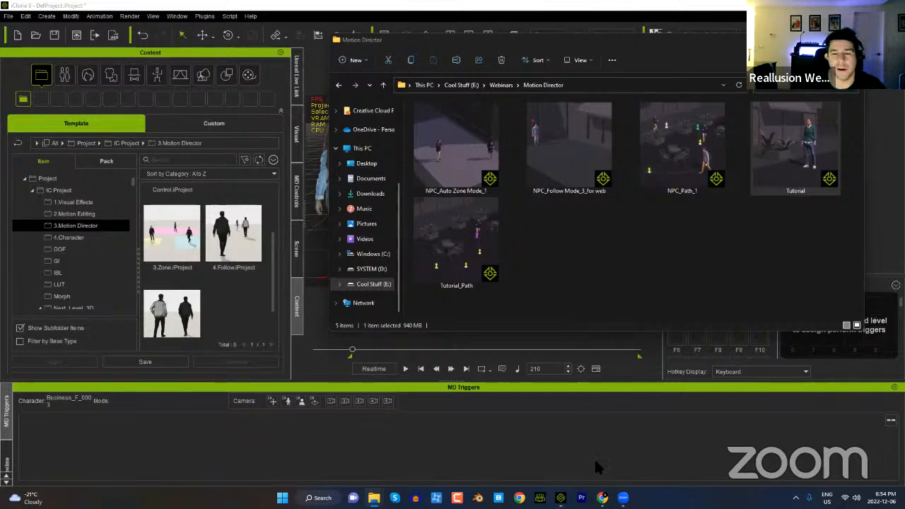
Step: Switch to Chrome and open the Free Online Tutorials from the Reallusion homepage
click(602, 498)
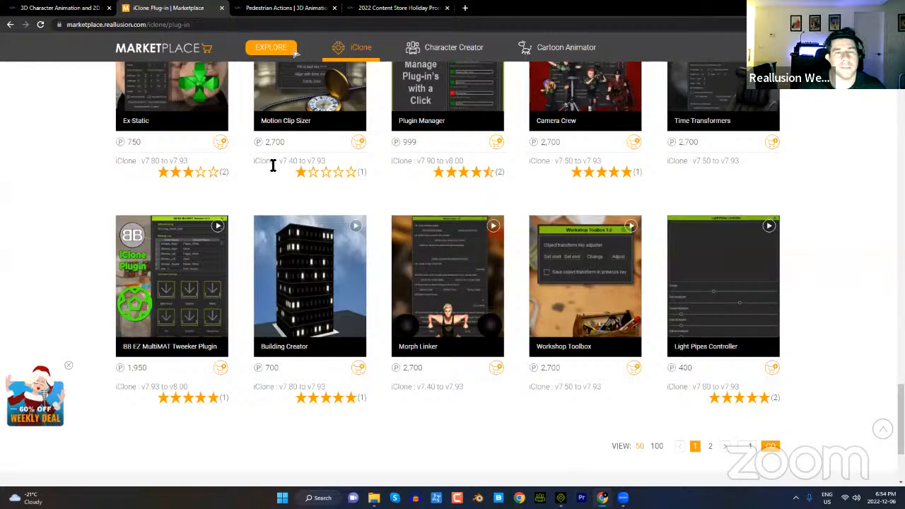
scroll(269, 196, up, 5)
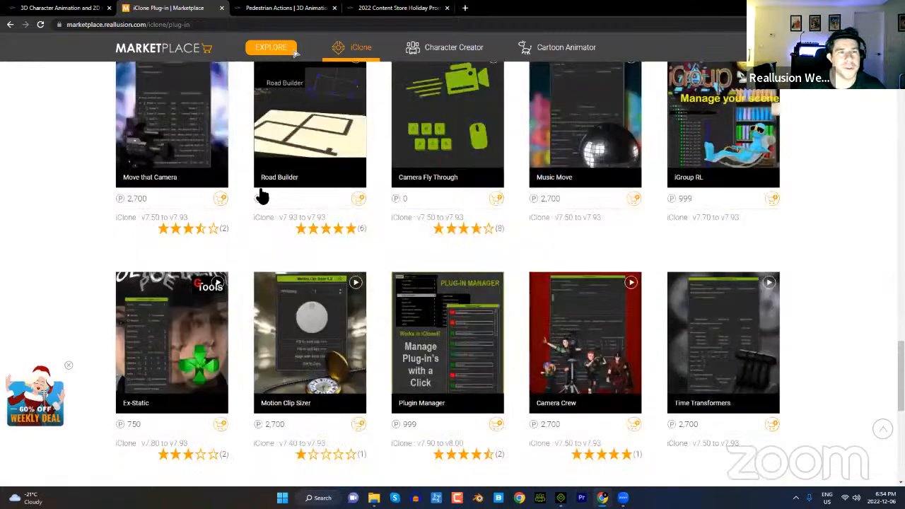
scroll(262, 196, up, 5)
click(60, 8)
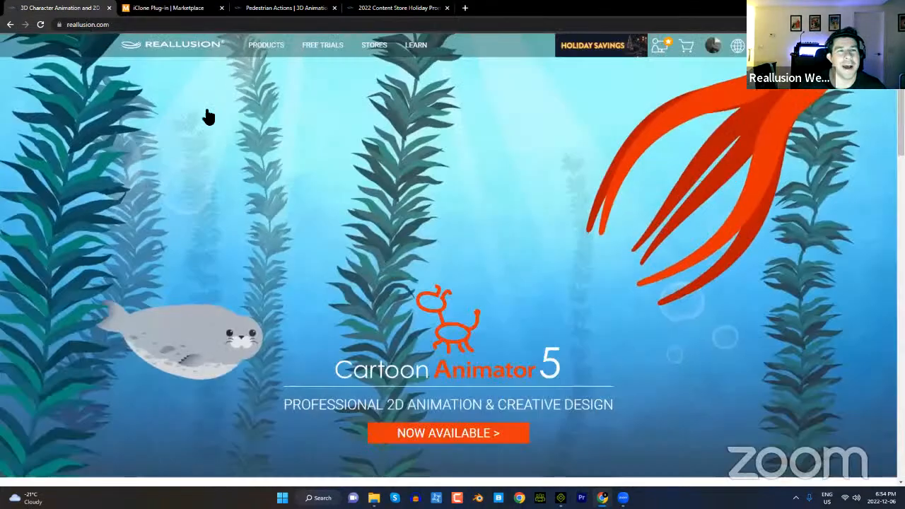
mouse_move(414, 49)
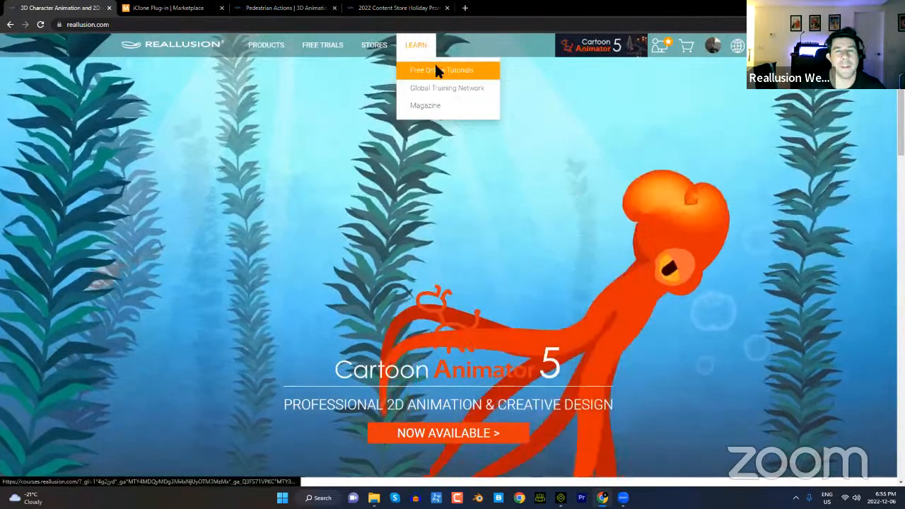
click(436, 67)
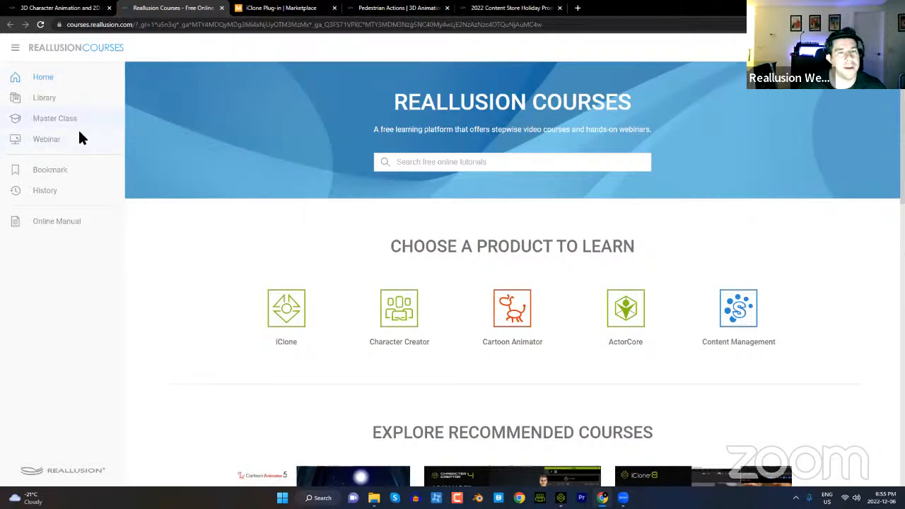
Step: View the iClone course categories on Reallusion Courses and browse the Character Creator tutorials under Modeling & Skeleton
click(291, 312)
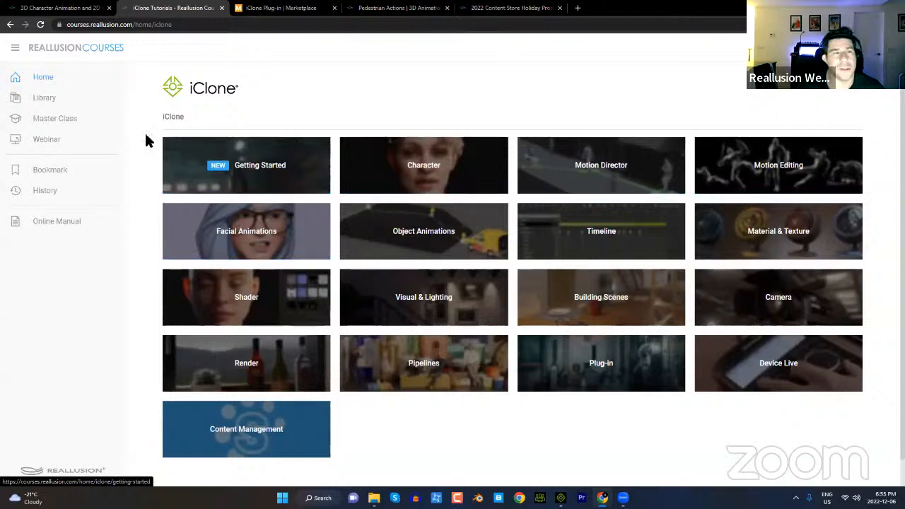
click(10, 25)
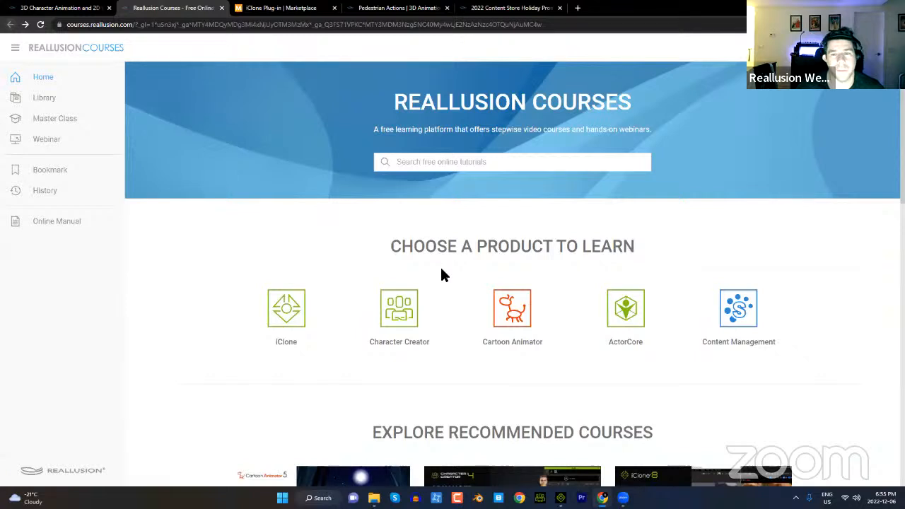
click(403, 317)
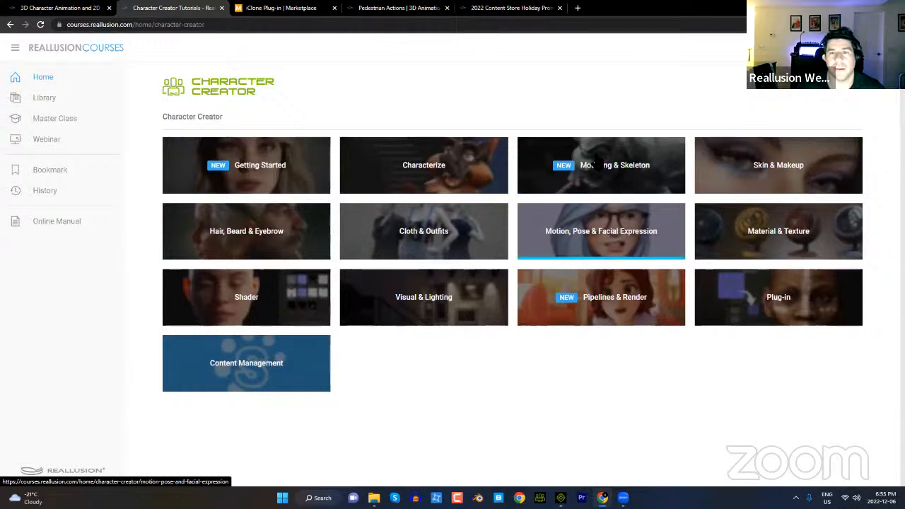
click(599, 180)
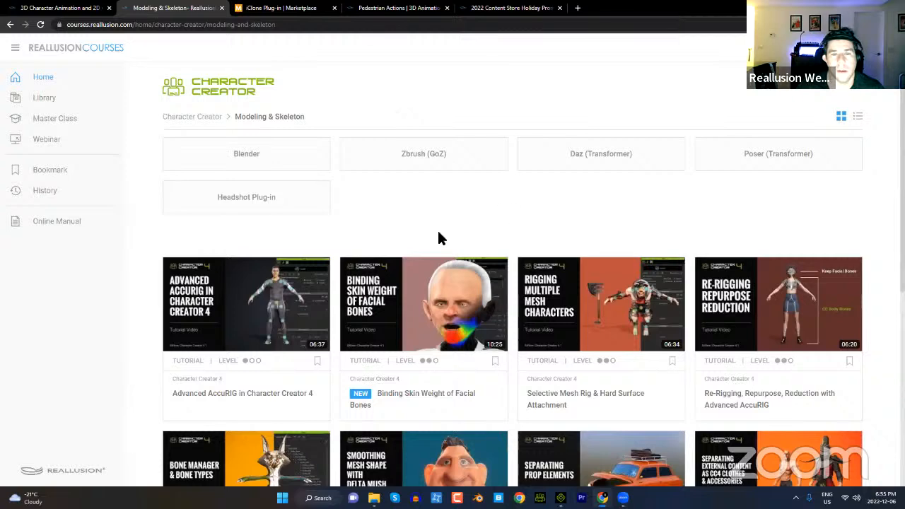
scroll(484, 193, down, 4)
mouse_move(450, 237)
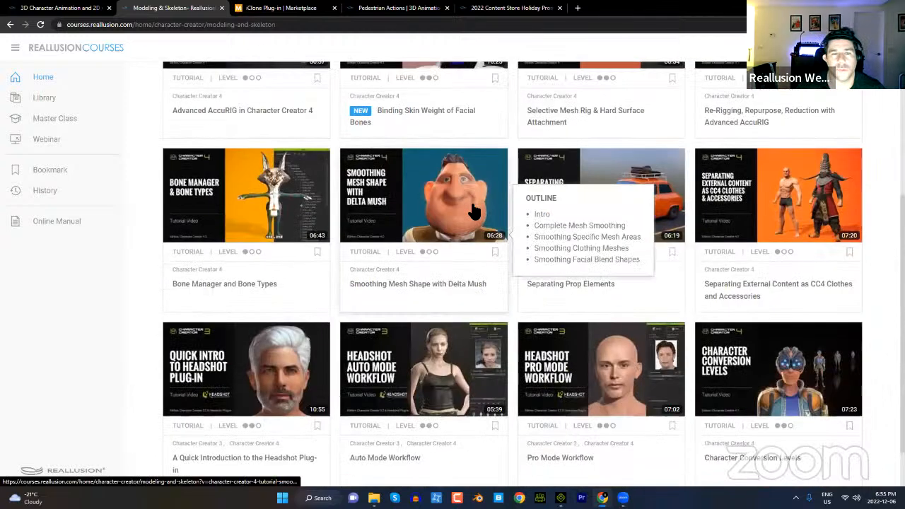
Step: Look through the remaining Modeling & Skeleton tutorials including the Legacy section, and open Character Creator's Characterize tutorials
scroll(467, 283, down, 1)
mouse_move(472, 282)
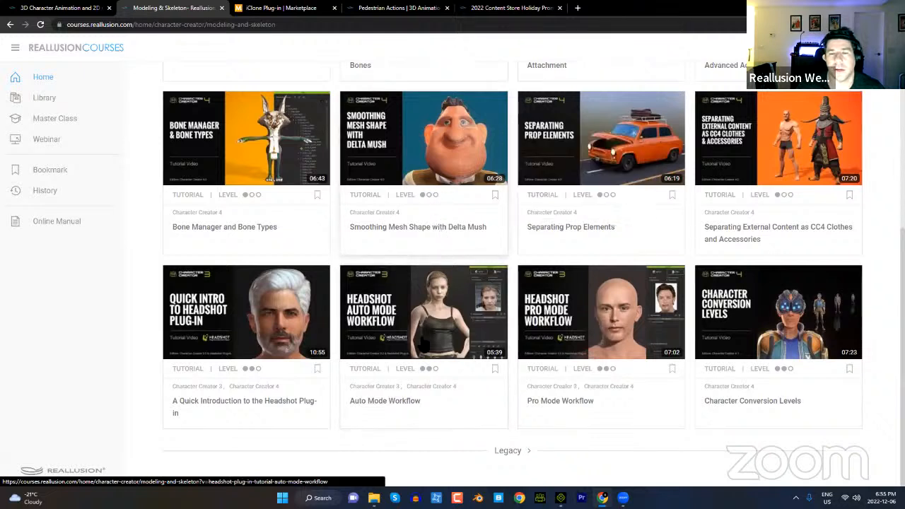
click(509, 454)
scroll(502, 423, down, 3)
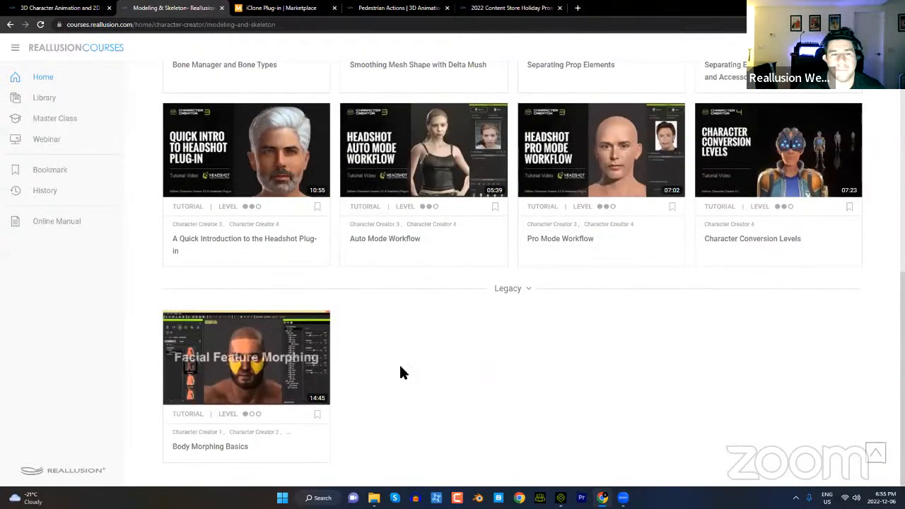
scroll(600, 357, up, 7)
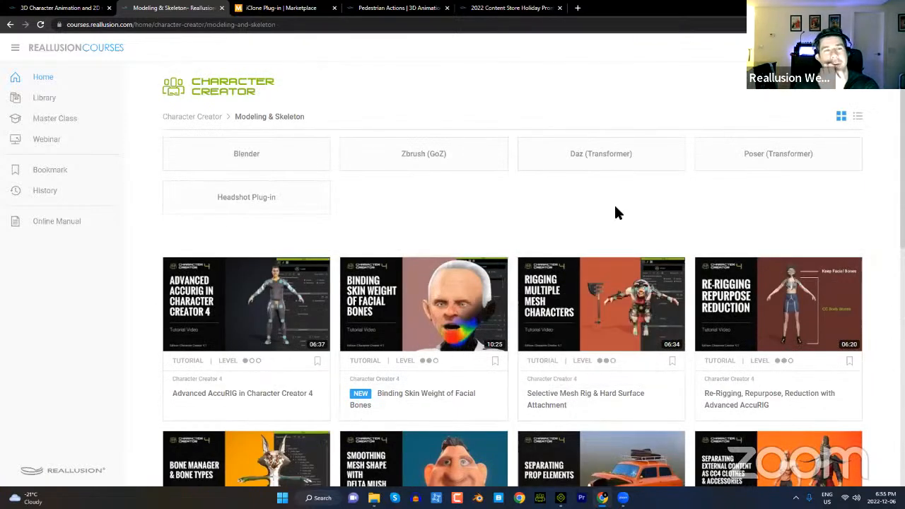
click(203, 119)
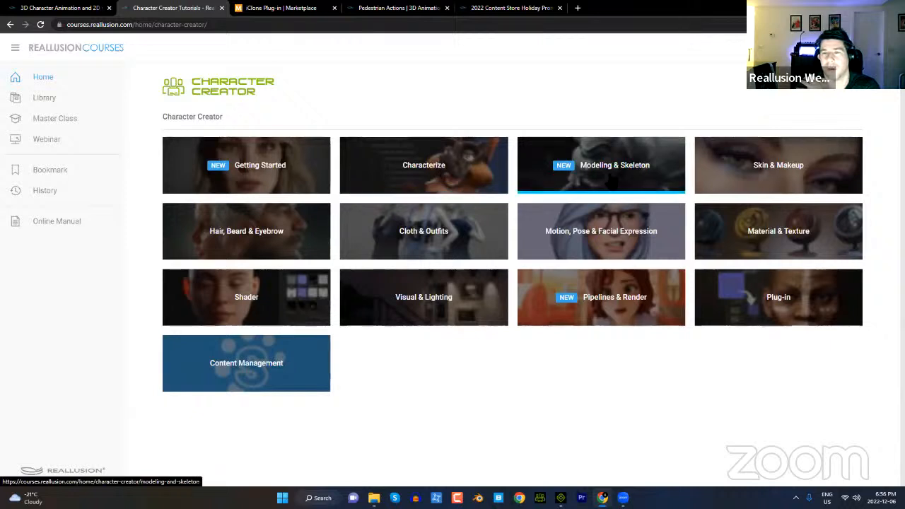
click(448, 174)
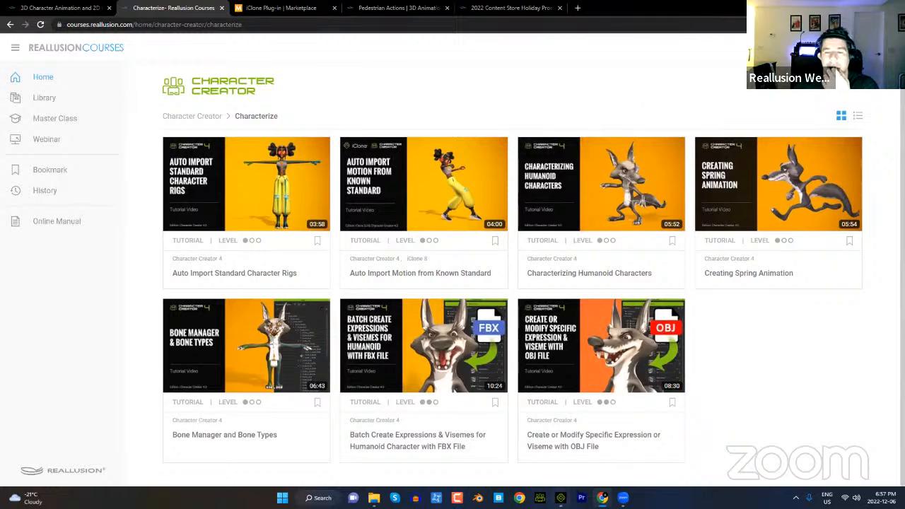
Step: Switch to iClone, refresh the content templates, and collapse the expanded Project and Actor folders in the content tree
click(563, 499)
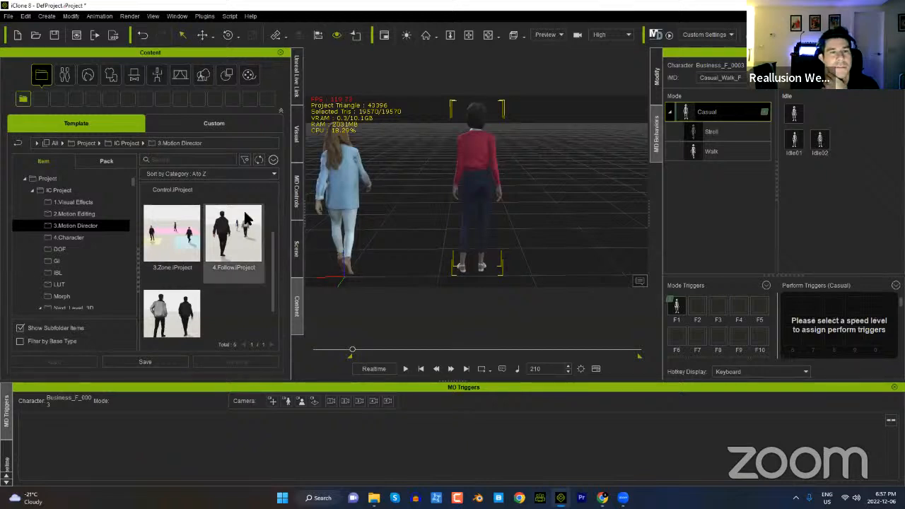
click(260, 161)
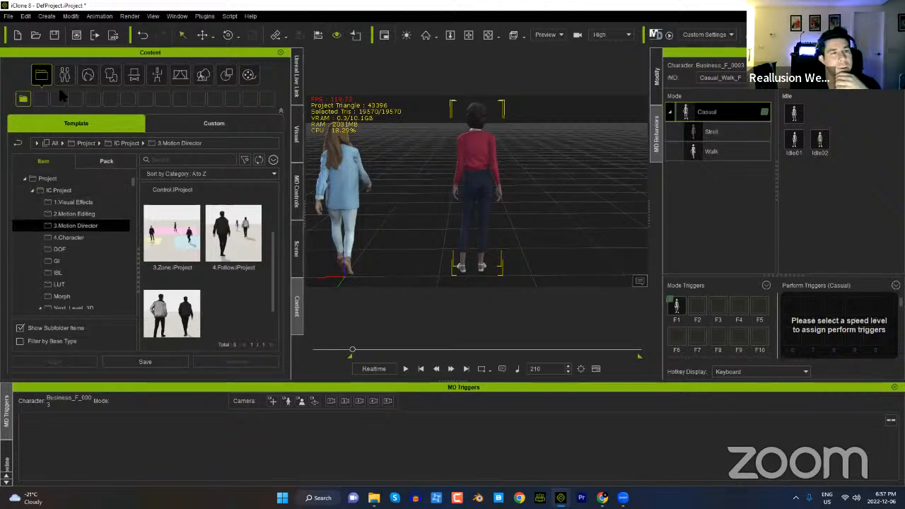
click(51, 179)
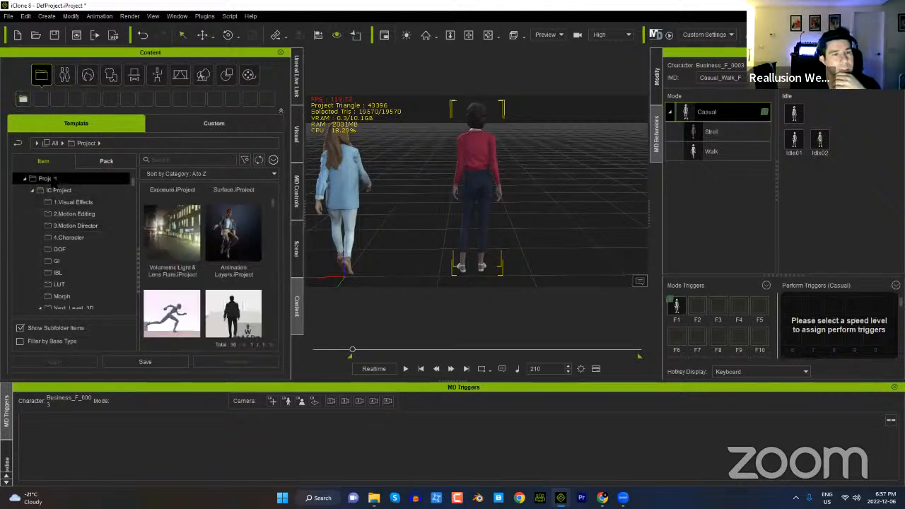
click(32, 190)
click(24, 179)
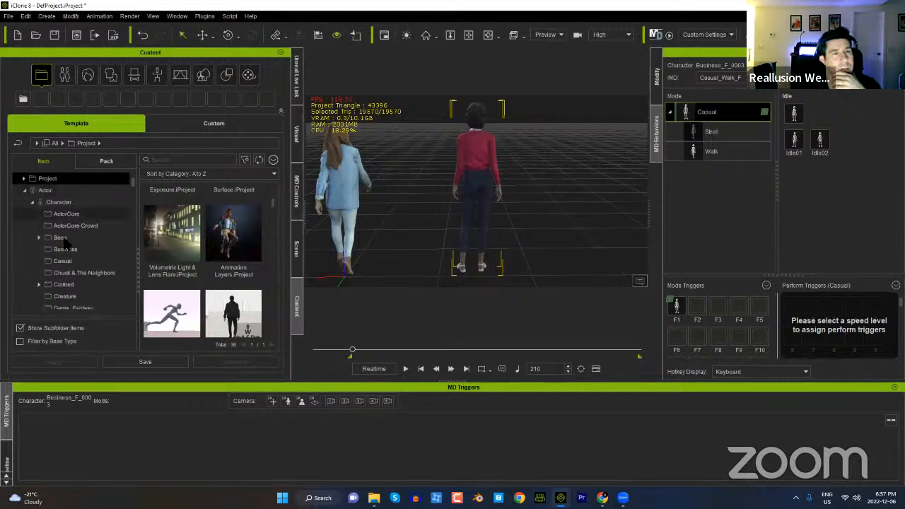
click(24, 191)
click(24, 238)
scroll(71, 269, down, 2)
Step: Check the Purchased Items, New Purchase and Recent Downloads content categories, and refresh the New Purchase list
click(55, 257)
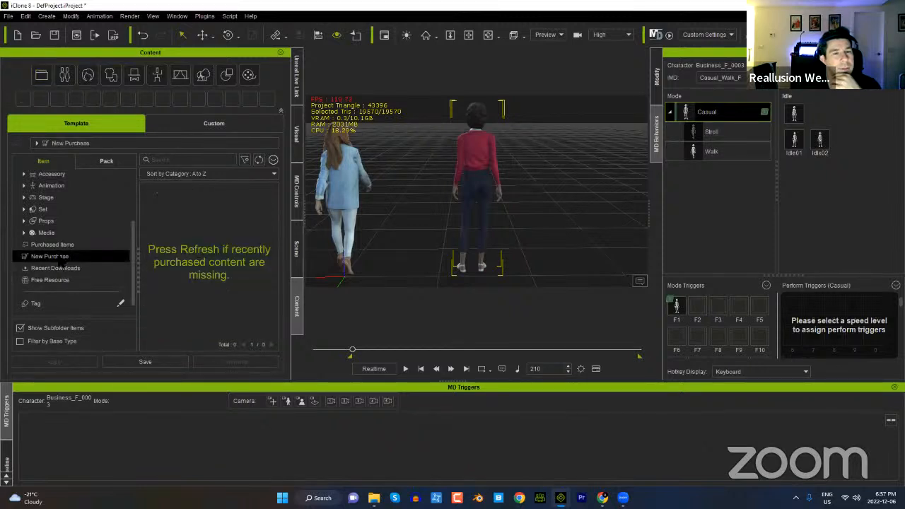
click(62, 244)
click(63, 256)
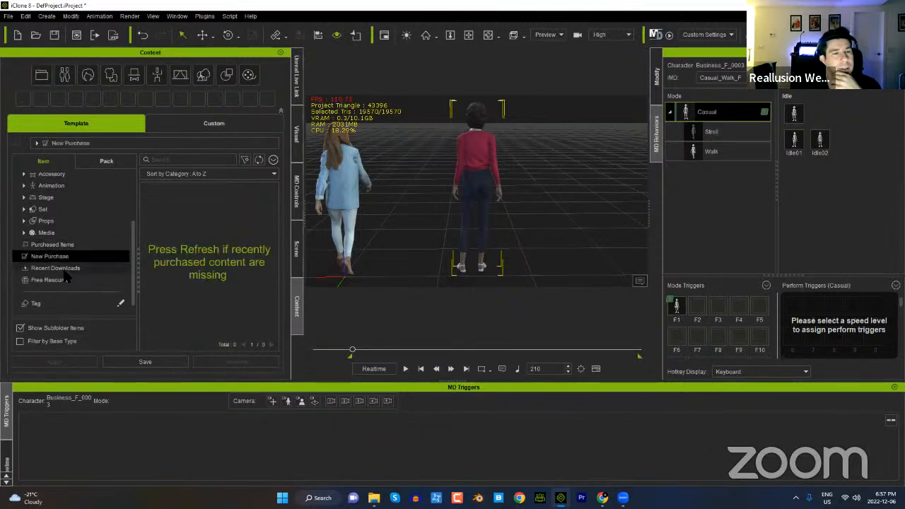
click(67, 268)
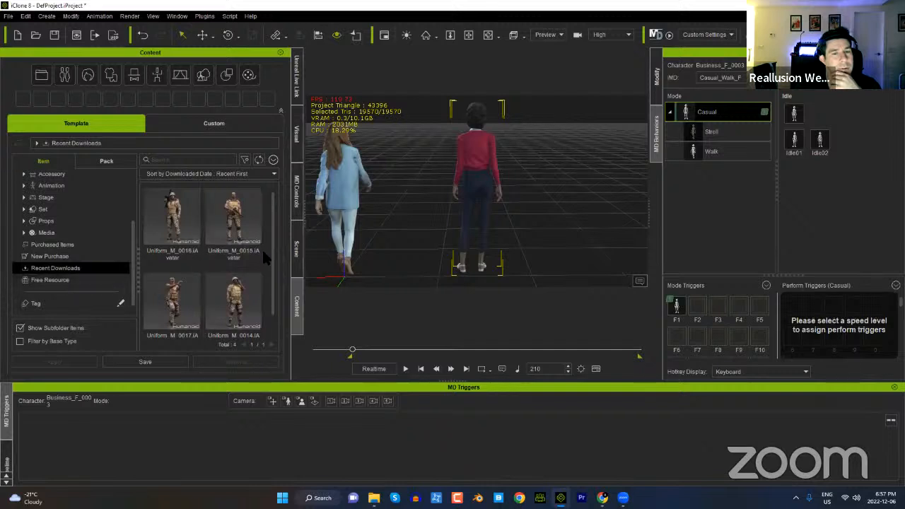
click(62, 259)
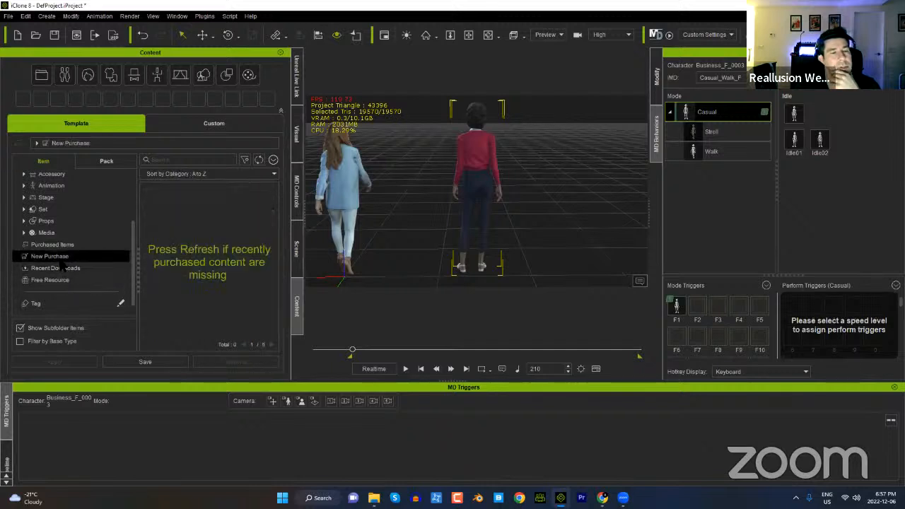
click(259, 160)
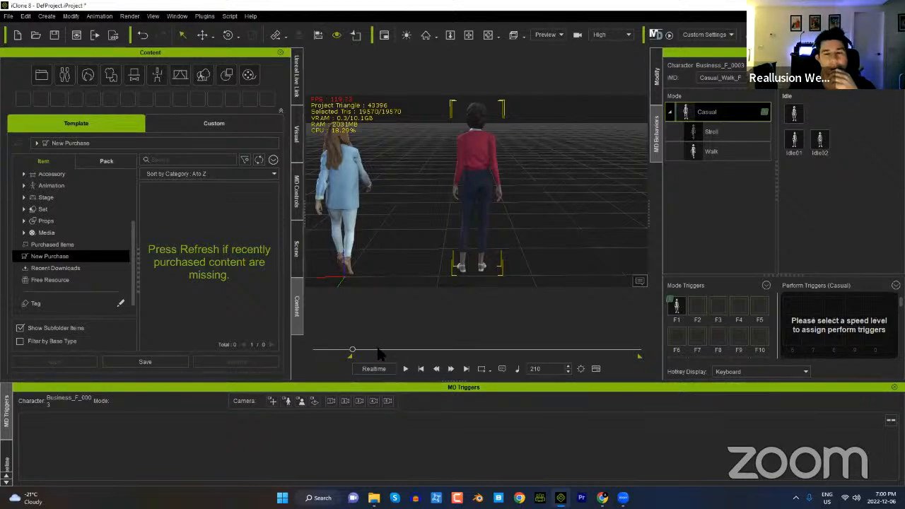
Step: Enable Record to Camera in the Motion Director camera settings, with a new camera to be created for the recording
mouse_move(354, 350)
mouse_down()
mouse_move(465, 347)
mouse_move(352, 350)
mouse_up()
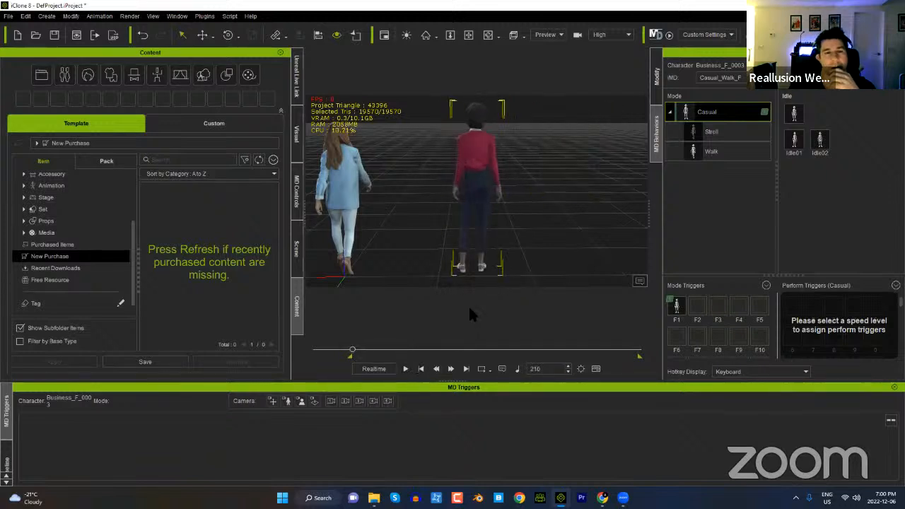
click(298, 202)
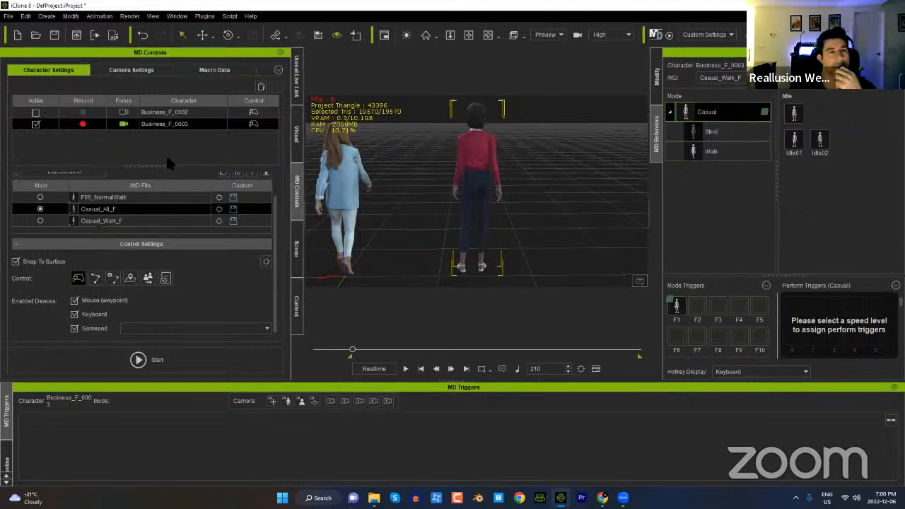
click(130, 71)
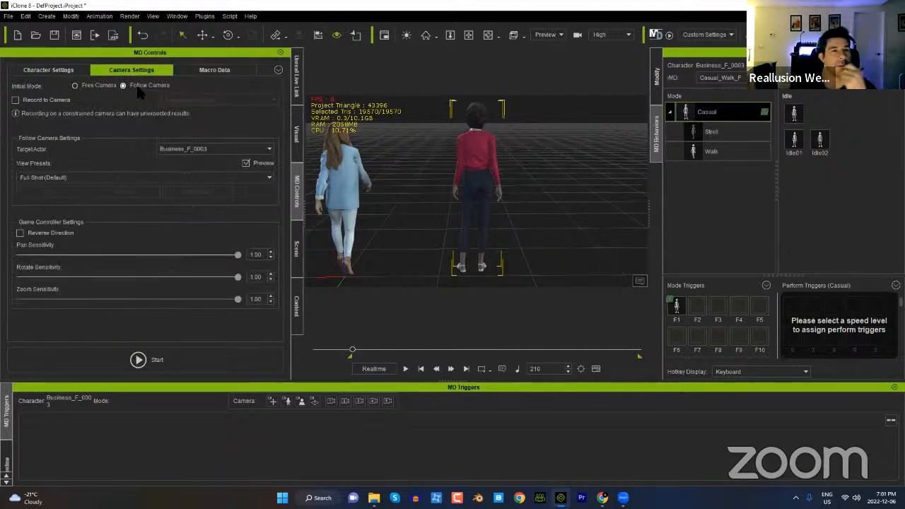
click(56, 100)
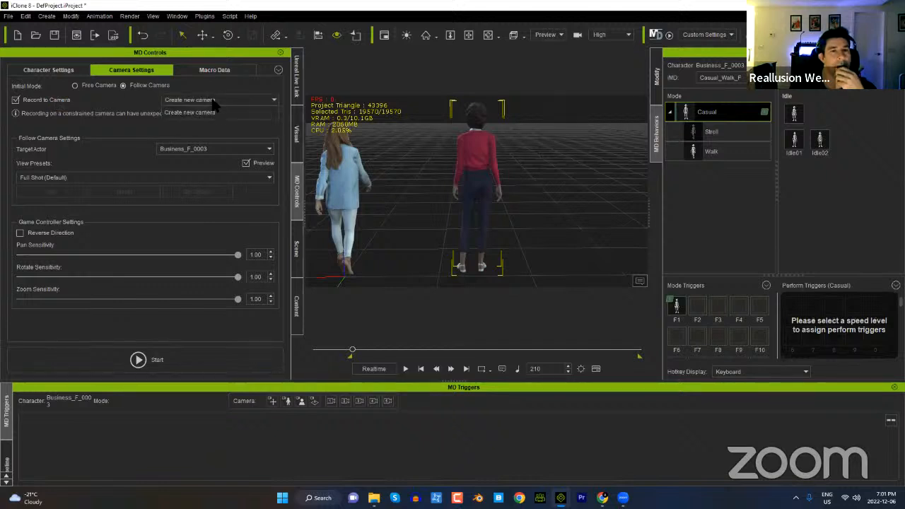
click(558, 38)
click(557, 25)
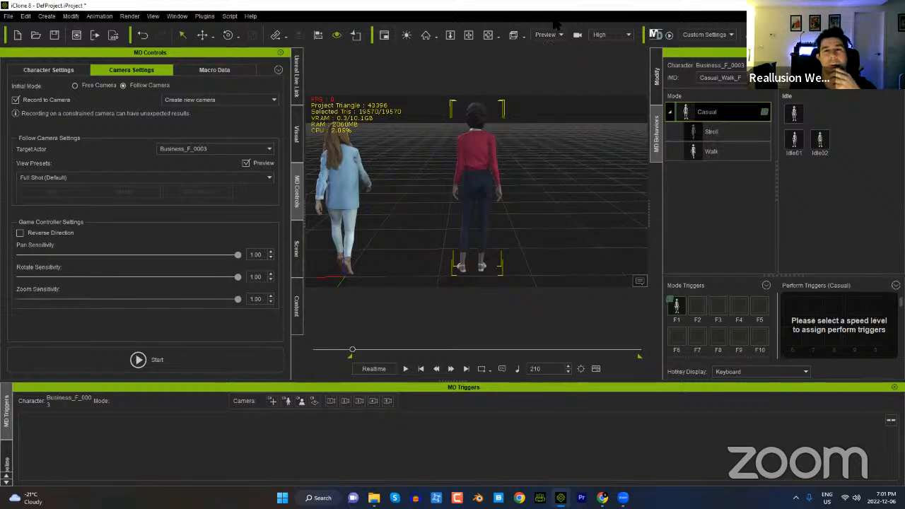
Step: Choose Business_F_0003 as the target actor of the follow camera
click(198, 150)
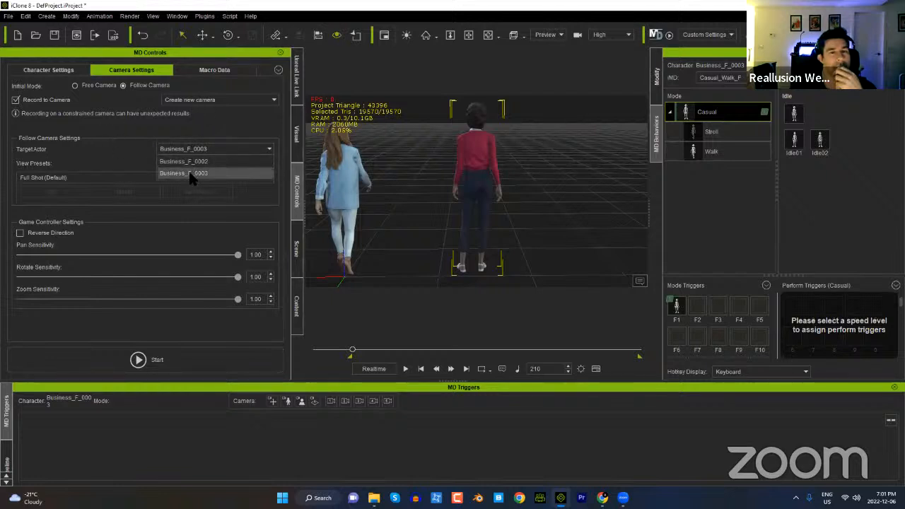
click(193, 174)
click(196, 151)
click(192, 156)
click(196, 152)
click(192, 174)
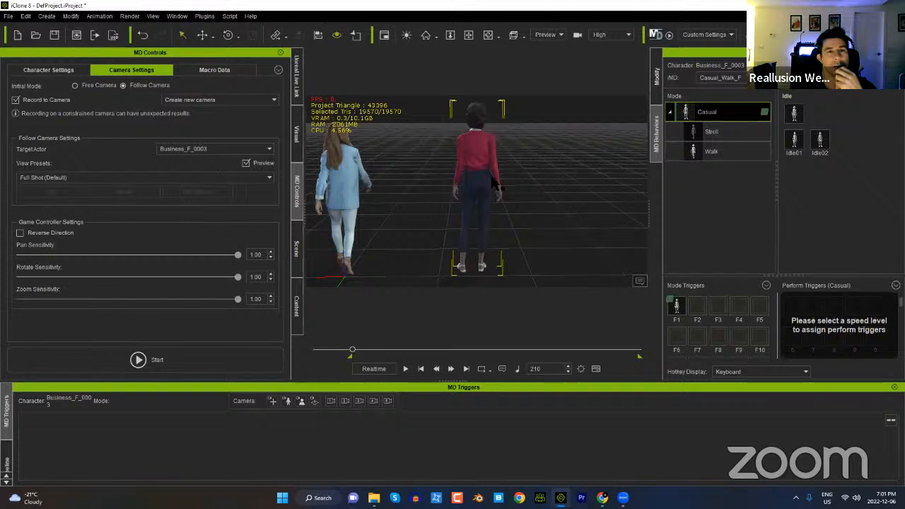
Step: Preview the Full Shot, Close-Up and Bird's Eye View follow-camera presets, and select Custom View 1
click(106, 179)
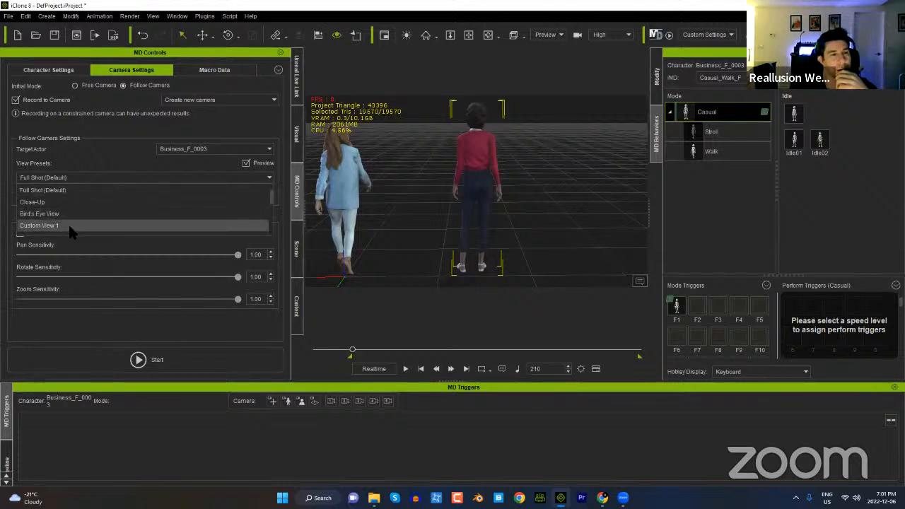
click(51, 190)
click(62, 180)
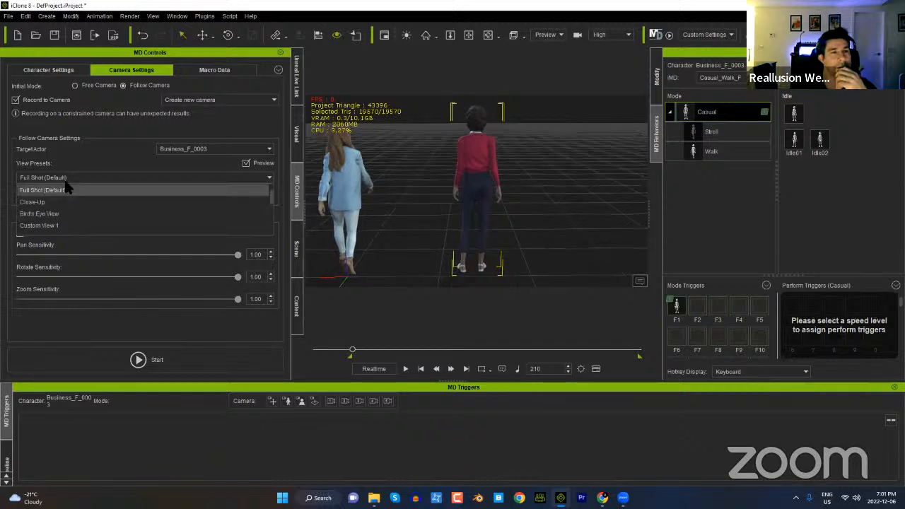
click(57, 201)
click(65, 177)
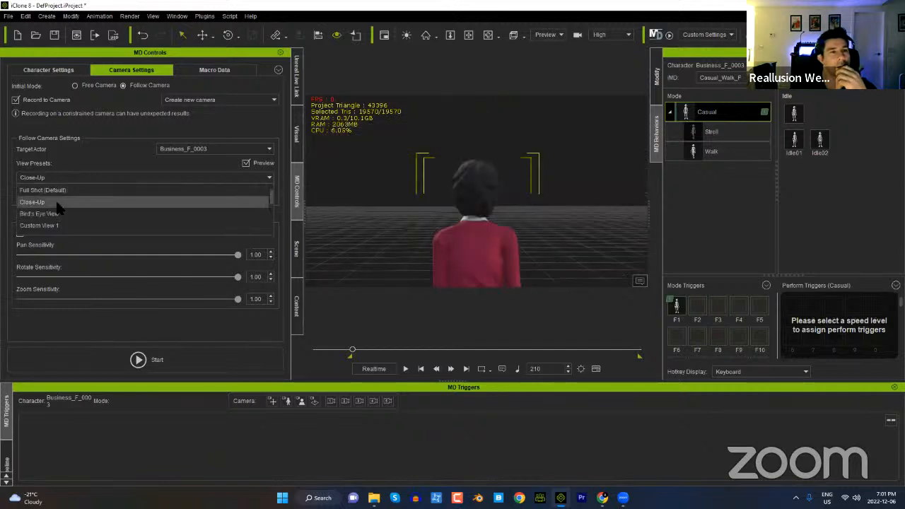
click(56, 212)
click(62, 180)
click(54, 218)
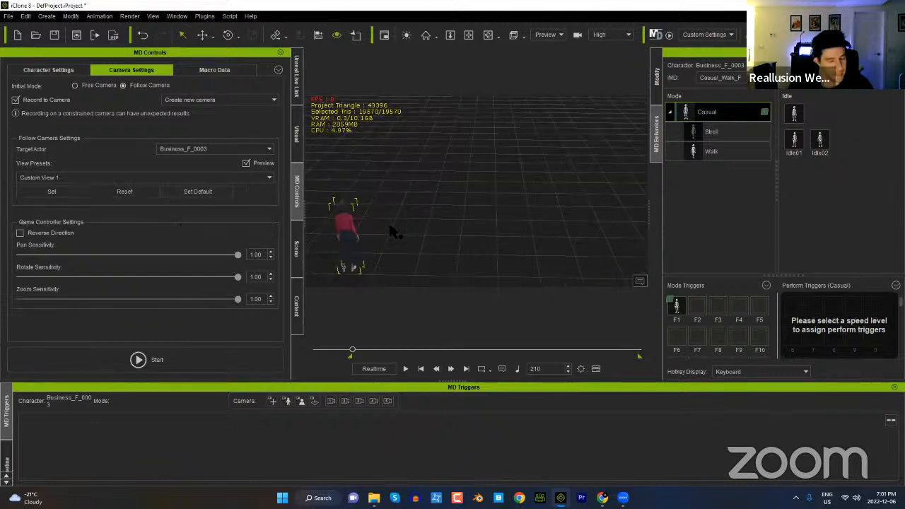
Step: Frame the woman in the red sweater closely from behind and set Custom View 1 as the default follow-camera view
middle_drag(416, 228, 481, 204)
right_drag(509, 236, 442, 150)
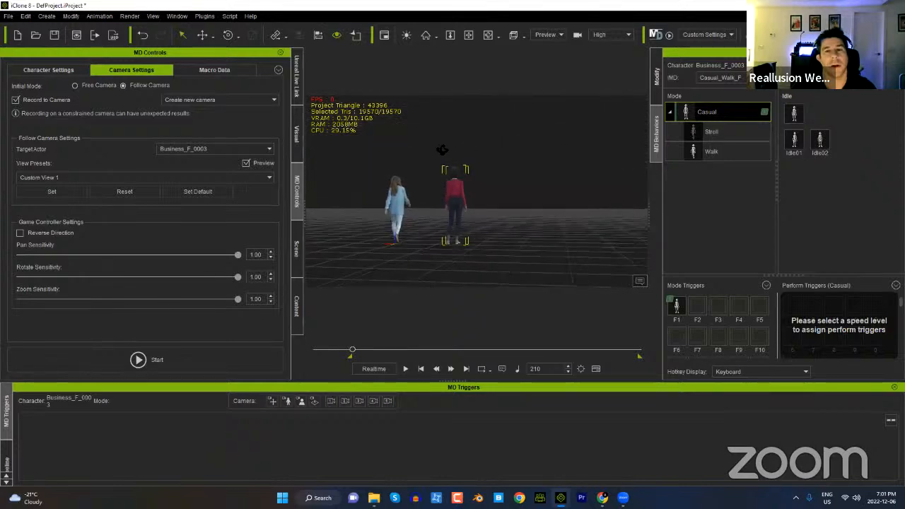
scroll(449, 145, up, 5)
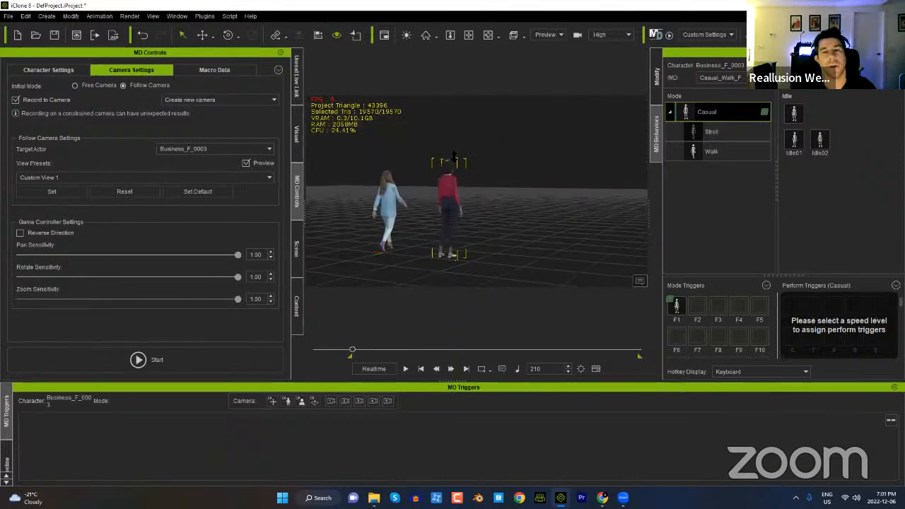
middle_drag(457, 139, 431, 172)
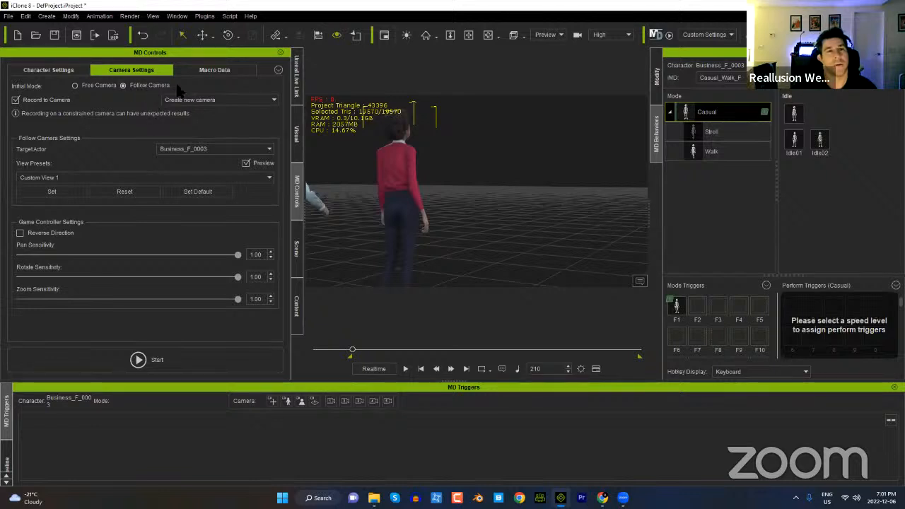
click(207, 193)
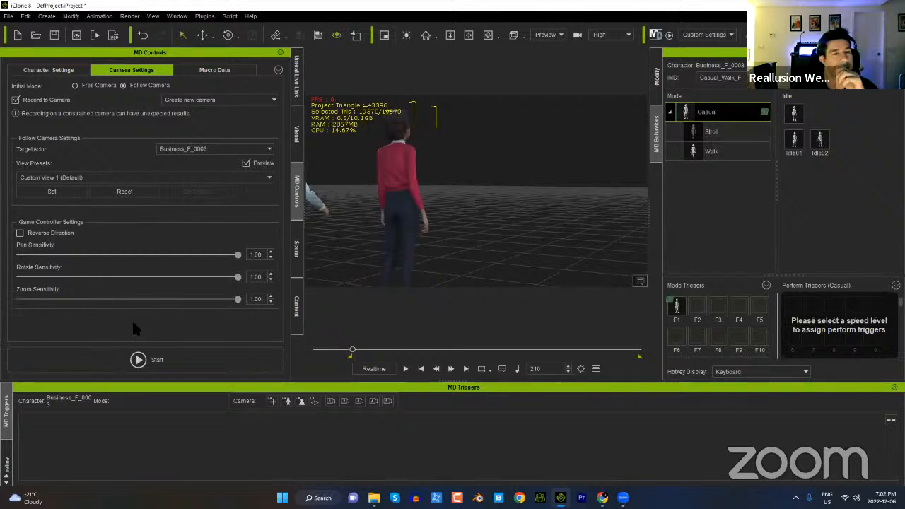
Step: Record a Motion Director walk of Business_F_0003 with the follow camera, stop it, and scrub to frame 340
click(157, 361)
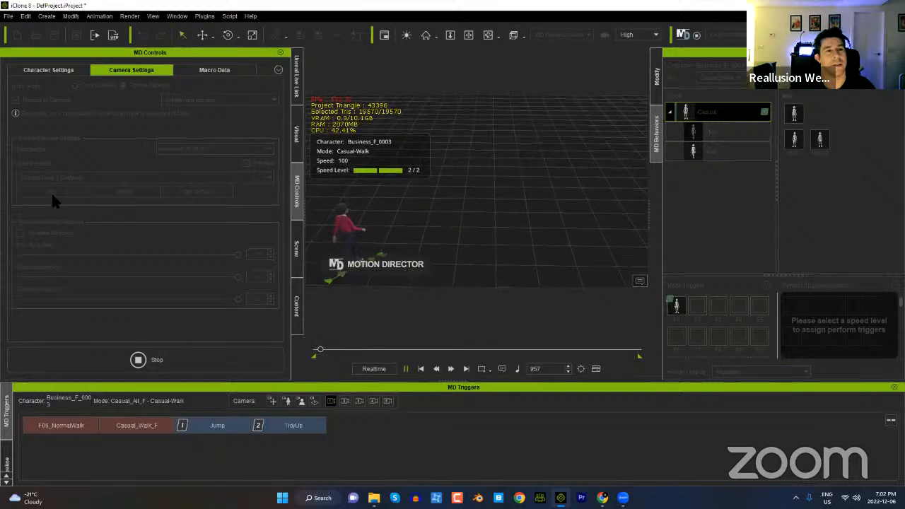
click(169, 358)
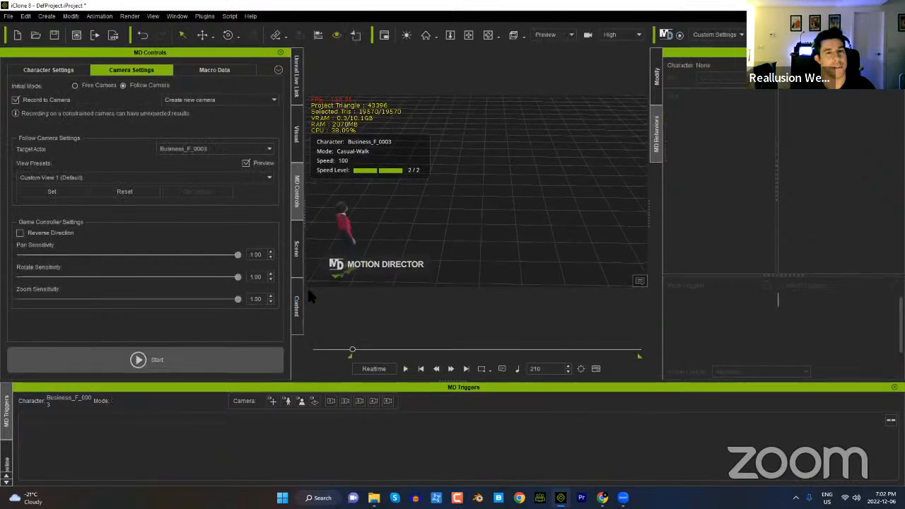
drag(352, 350, 387, 351)
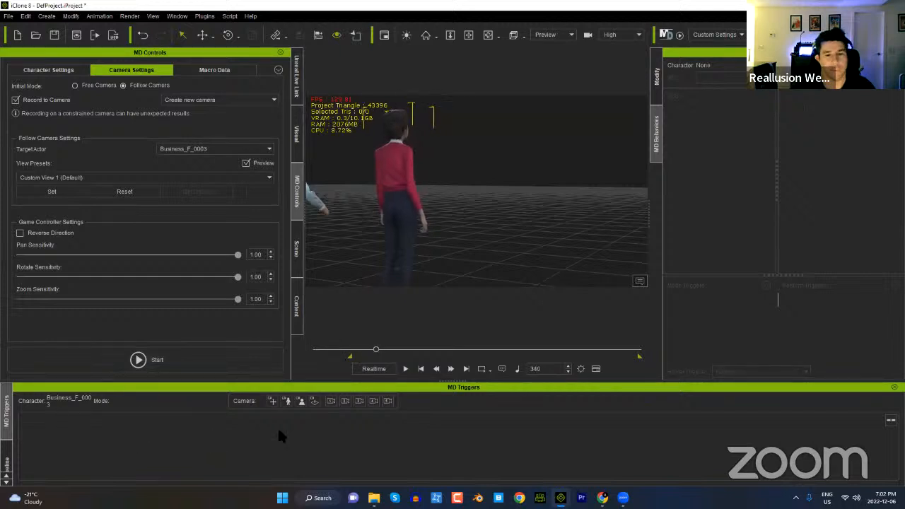
Step: Show the MD Camera track in the Timeline, switch the viewport to MD Camera, and scrub through the recorded shot
click(894, 387)
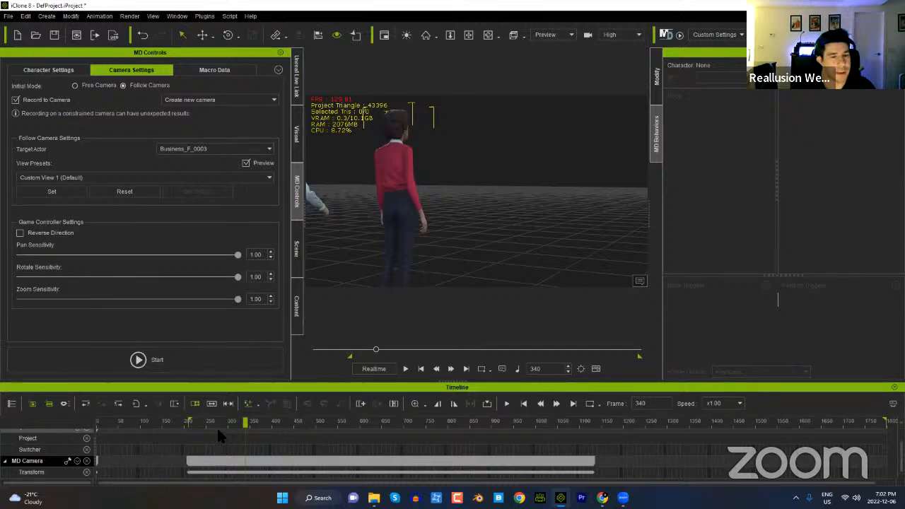
mouse_move(217, 423)
mouse_down()
mouse_move(448, 423)
mouse_move(233, 427)
mouse_up()
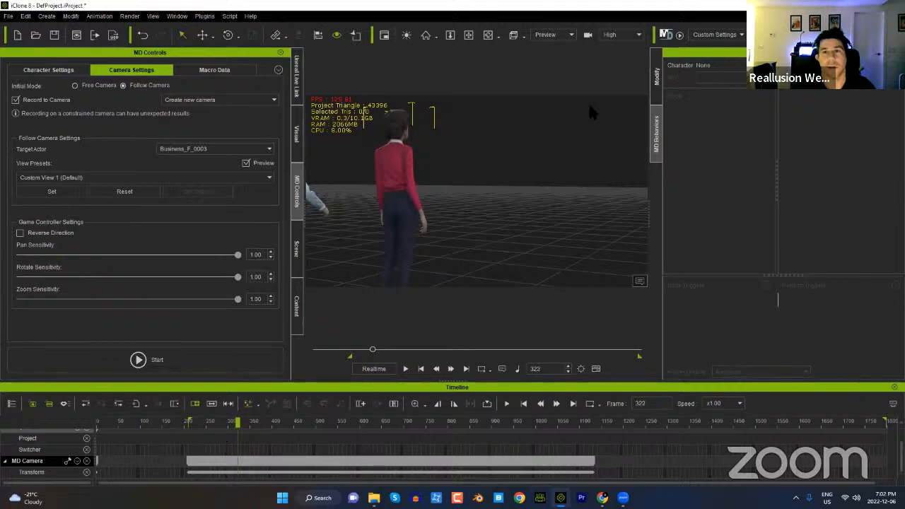
click(554, 34)
click(552, 60)
mouse_move(230, 423)
mouse_down()
mouse_move(522, 427)
mouse_move(507, 436)
mouse_move(238, 428)
mouse_up()
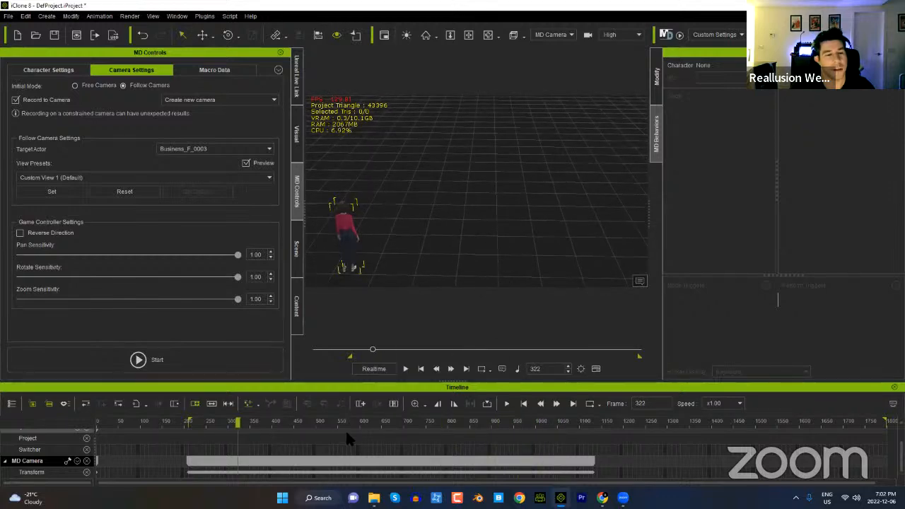
Step: Move the playhead to frame 1241 and switch the viewport from MD Camera to the Preview camera
click(641, 461)
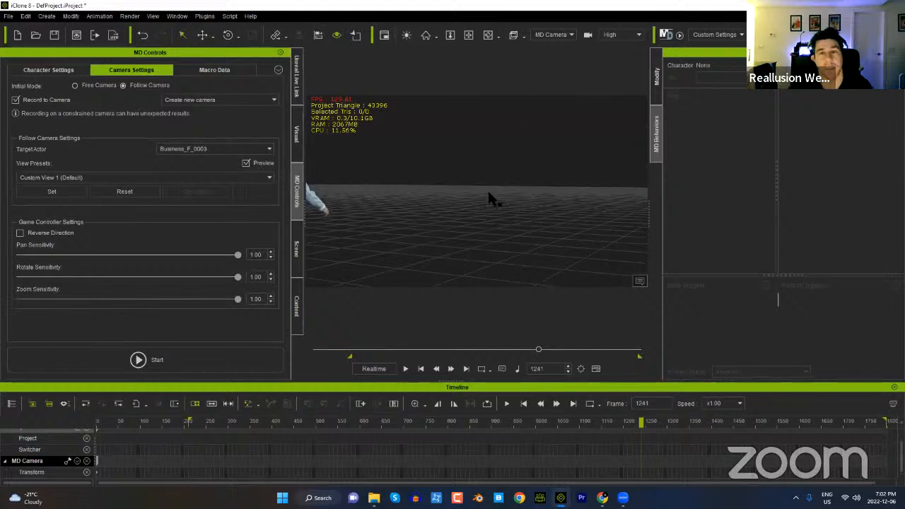
click(554, 34)
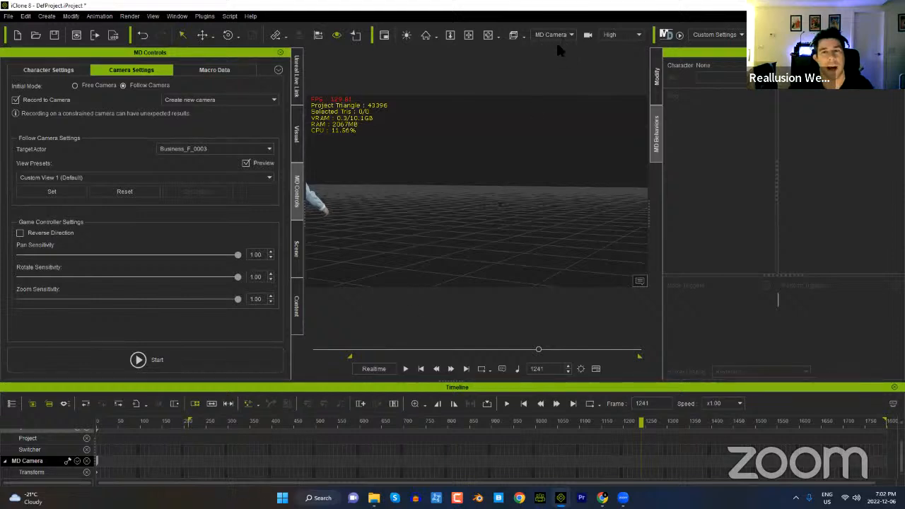
click(556, 38)
click(554, 45)
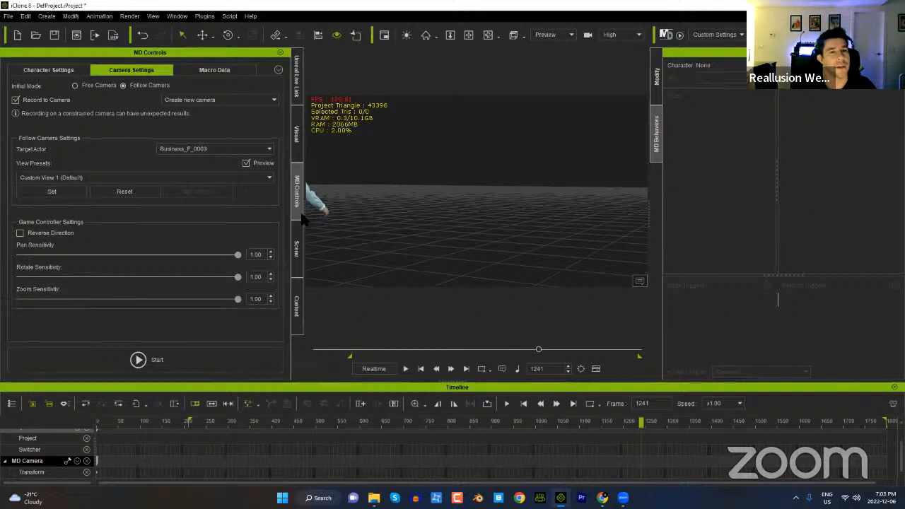
Step: Select the Custom View 1 follow-camera preset, frame the woman in the red sweater full-length from behind, and save that framing to it
click(100, 178)
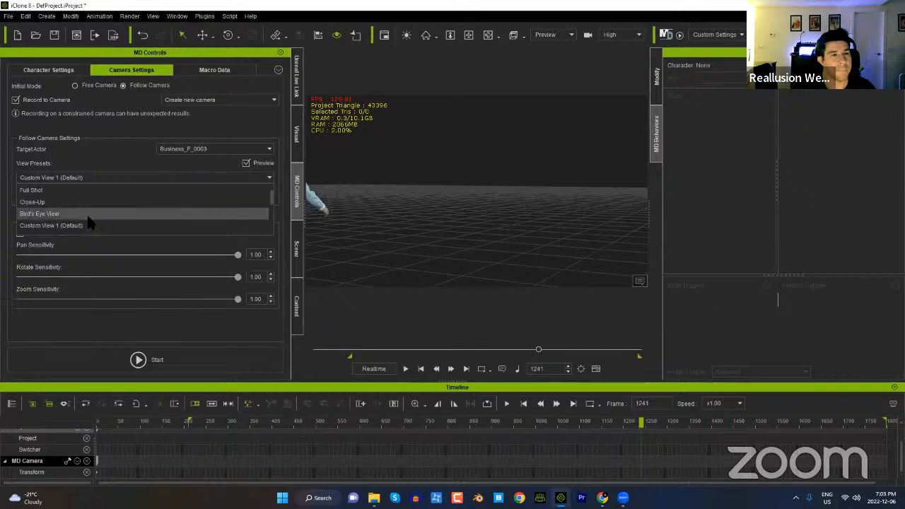
click(88, 225)
middle_drag(439, 211, 457, 168)
scroll(455, 135, up, 4)
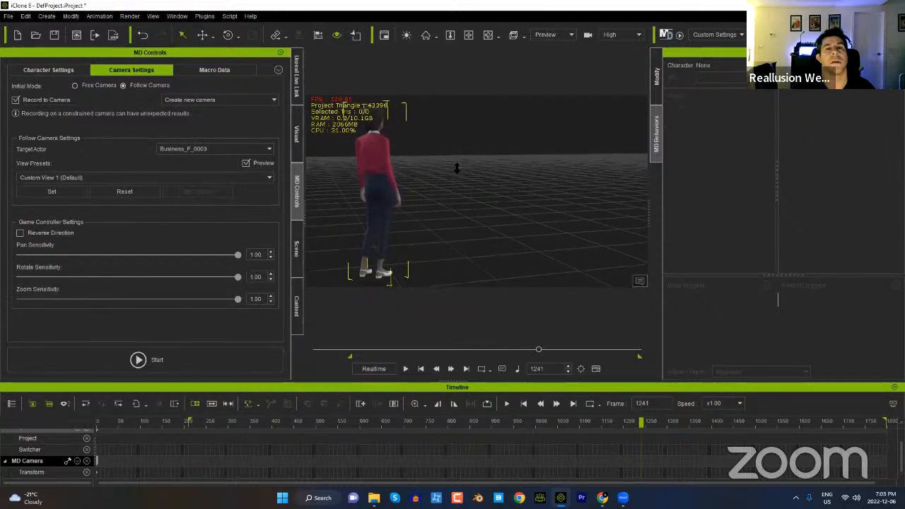
click(57, 191)
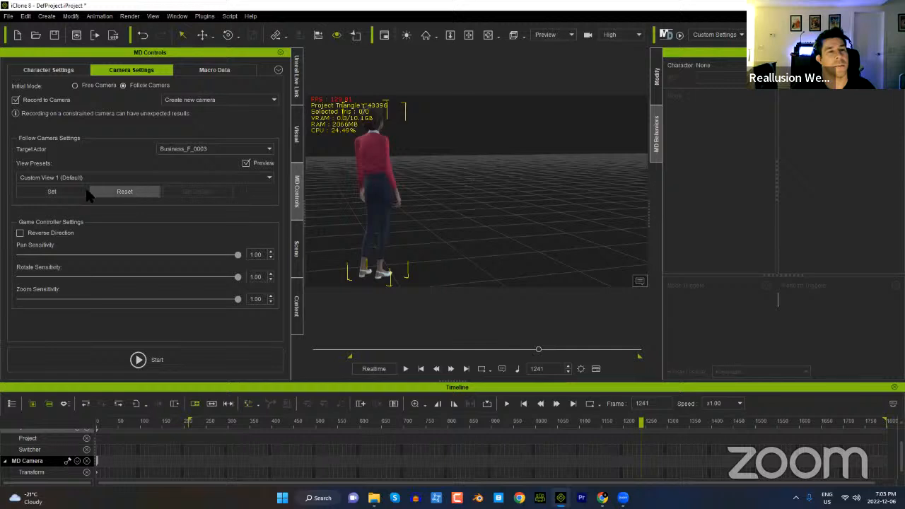
Step: Record a second Motion Director walk of Business_F_0003 with the follow camera from frame 1241, turning her along the way, and stop recording
click(177, 359)
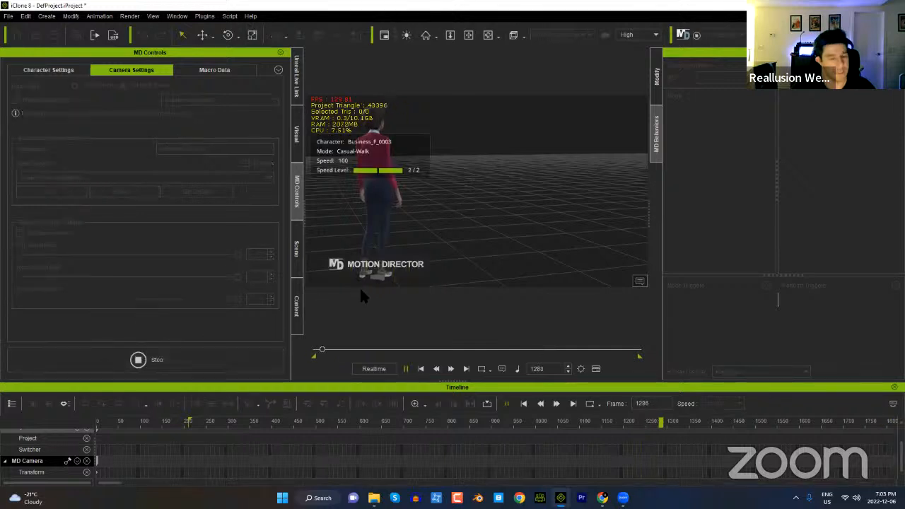
key(d)
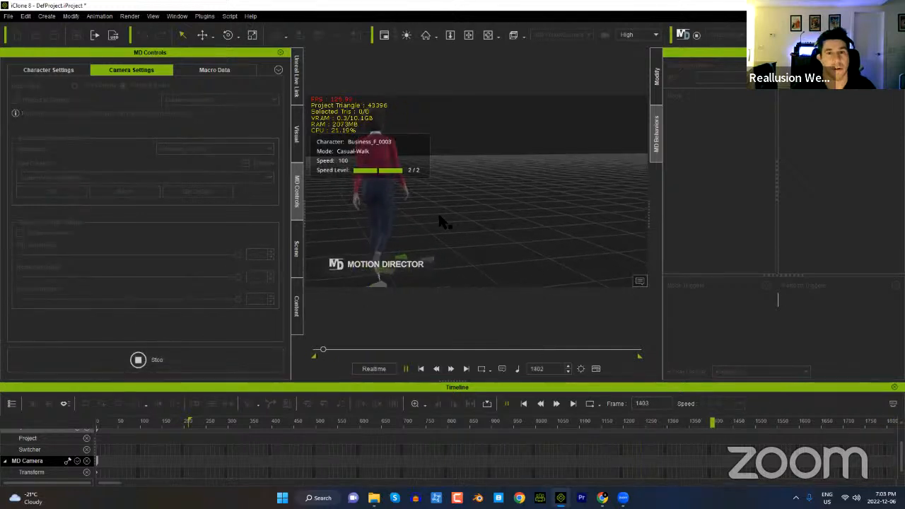
key(w)
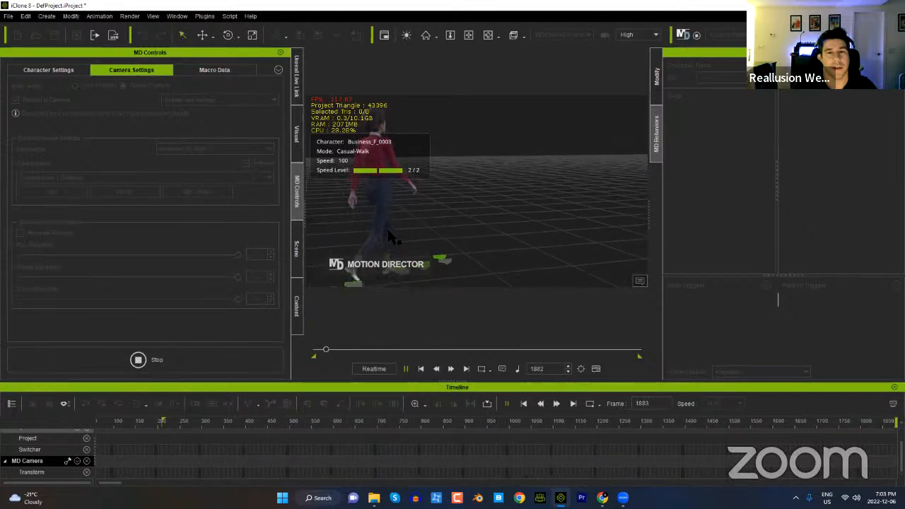
click(420, 370)
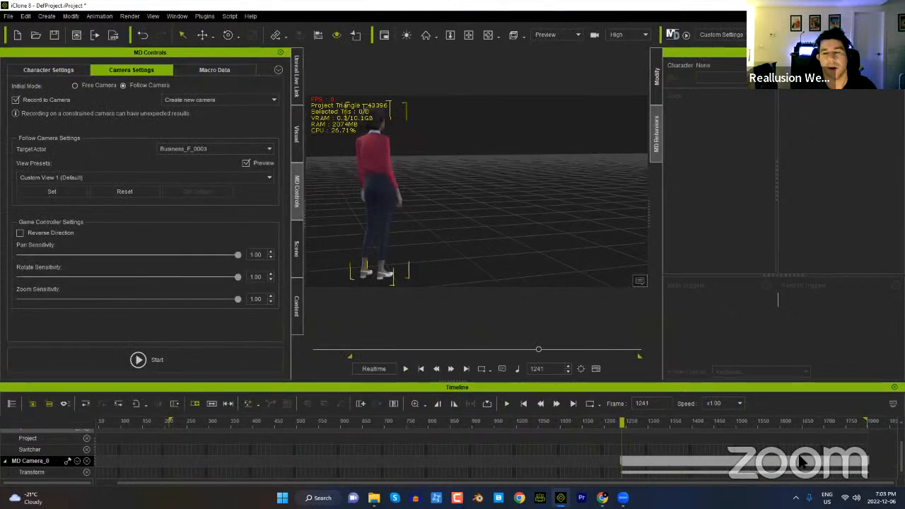
Step: Examine the recorded MD Camera_0 clip in the Timeline and the sub-tracks available for that camera
click(848, 460)
right_click(723, 465)
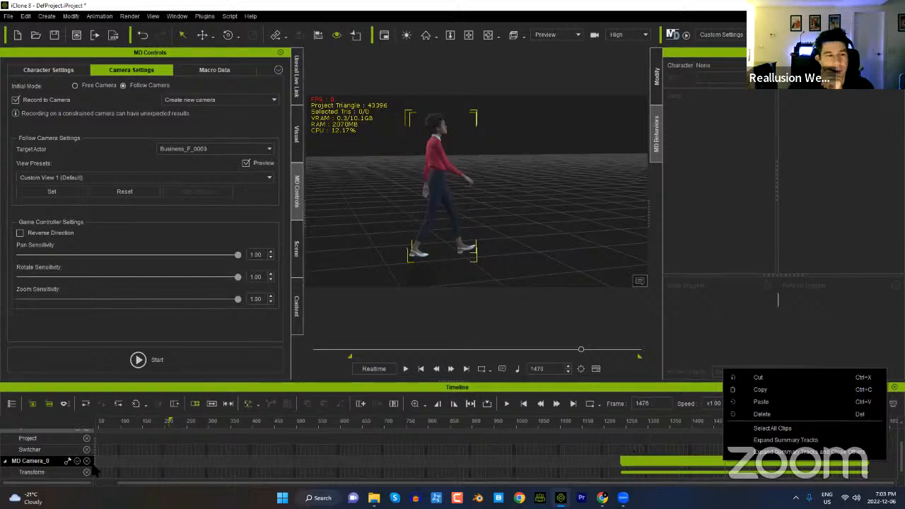
click(45, 472)
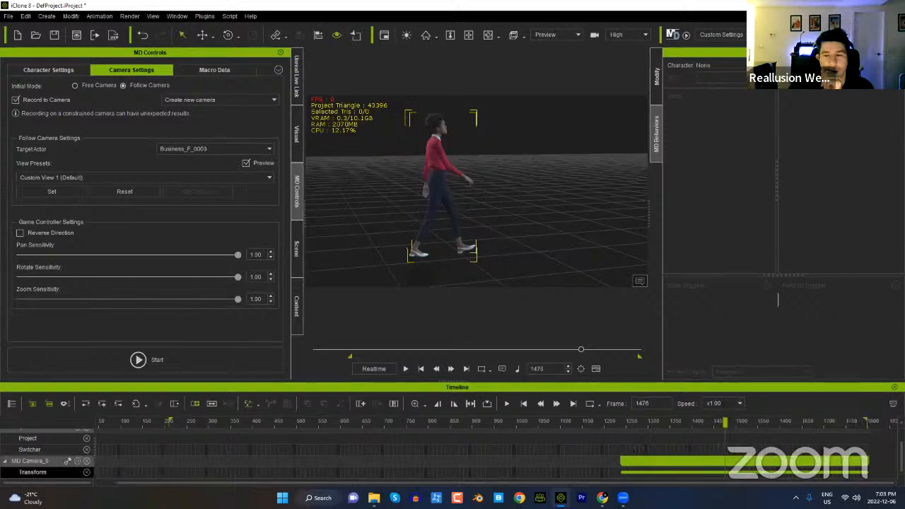
click(78, 461)
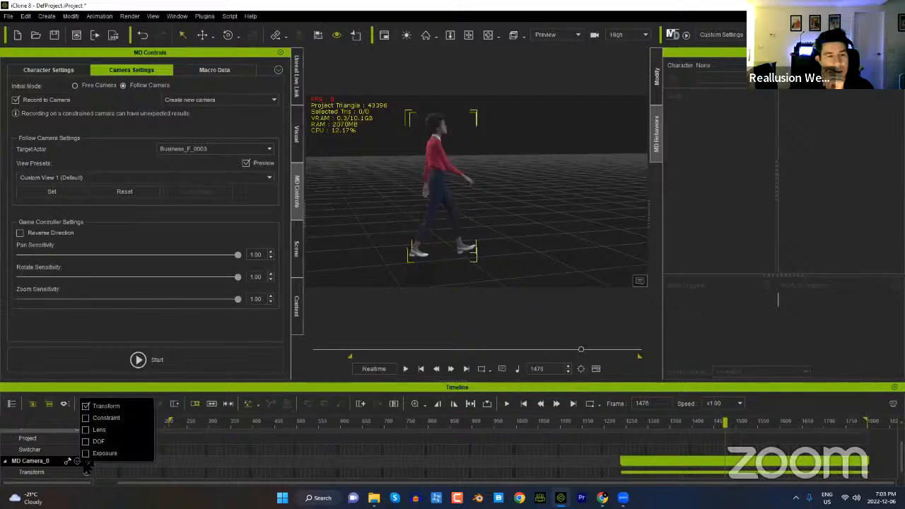
click(263, 387)
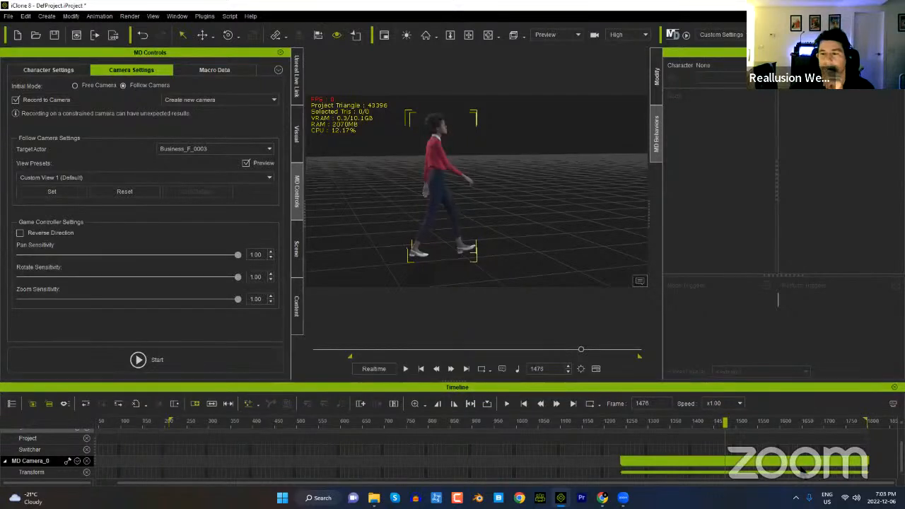
Step: Look through MD Camera_0, scrub and play its recorded shot from frame 1214, and return to the start of the range
drag(634, 425, 675, 423)
click(576, 34)
drag(629, 423, 717, 423)
drag(578, 350, 474, 370)
click(421, 369)
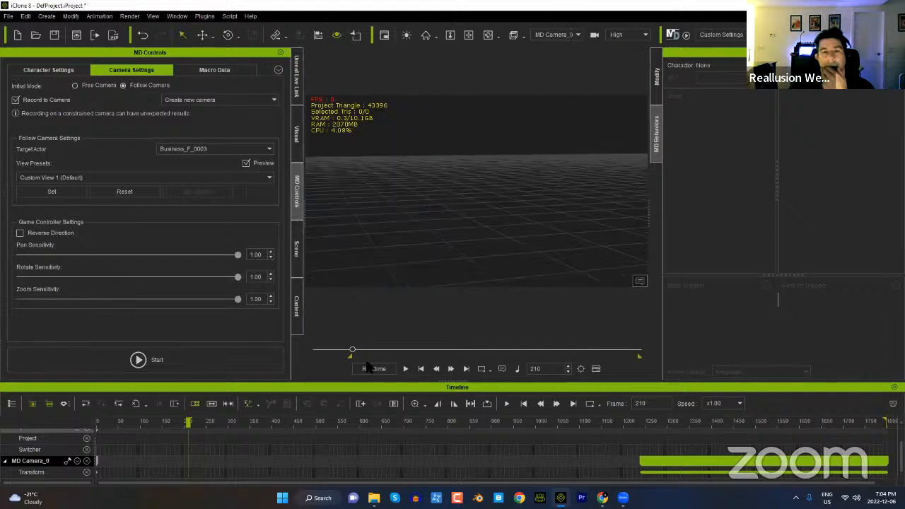
drag(353, 350, 541, 402)
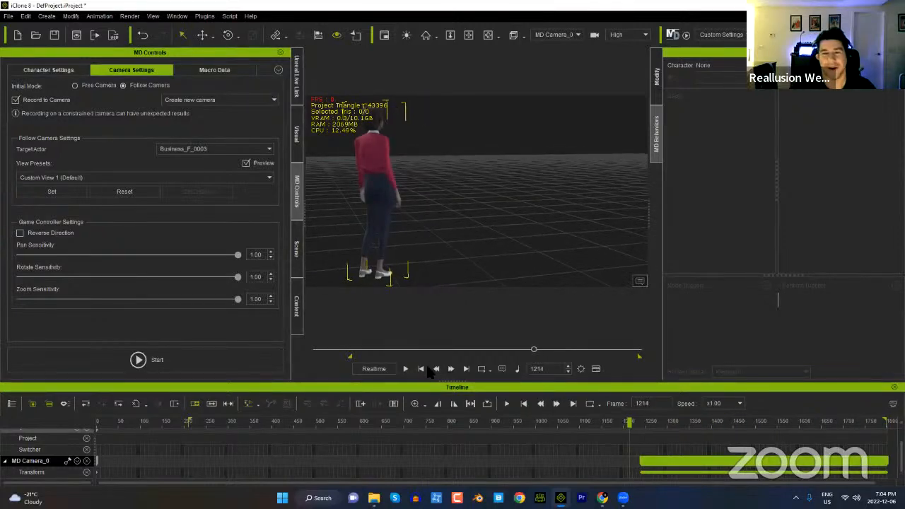
click(405, 369)
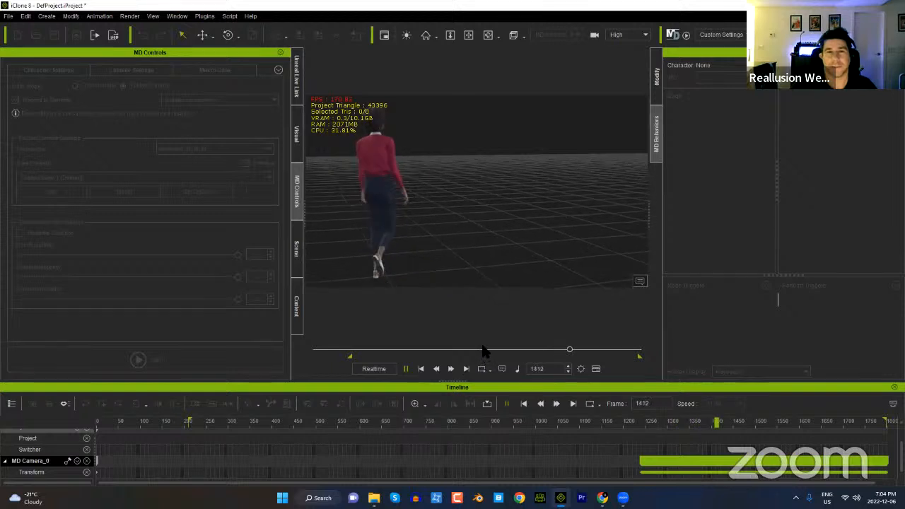
click(421, 369)
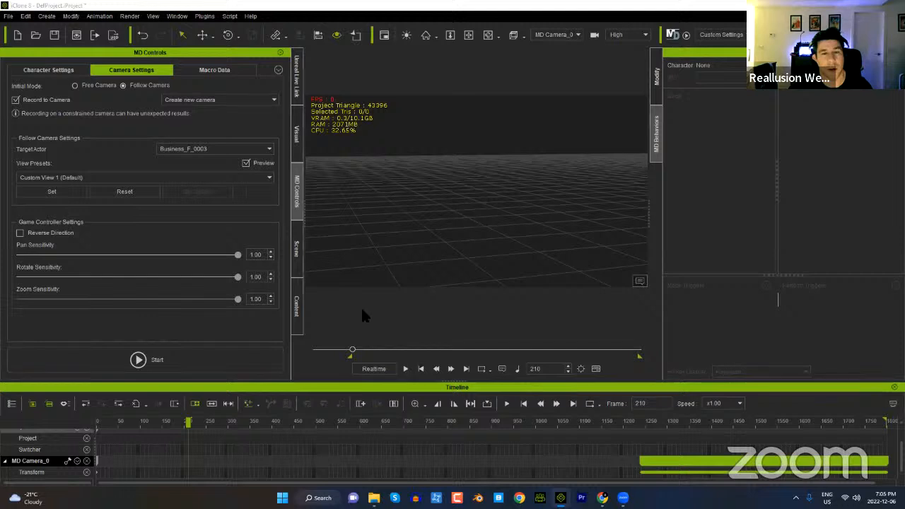
Step: Switch the viewport back to the Preview camera, select Business_F_0003 in the scene list, and frame both women from the front
click(296, 251)
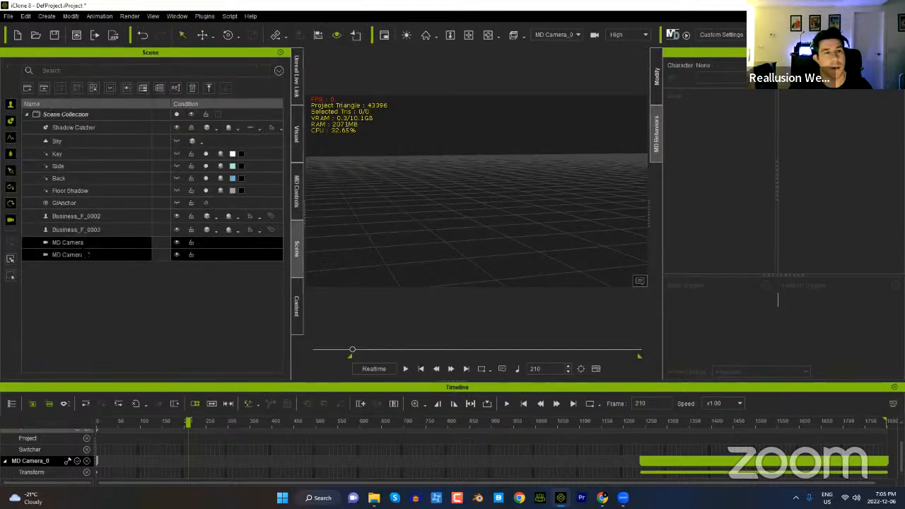
click(566, 36)
click(546, 43)
click(70, 140)
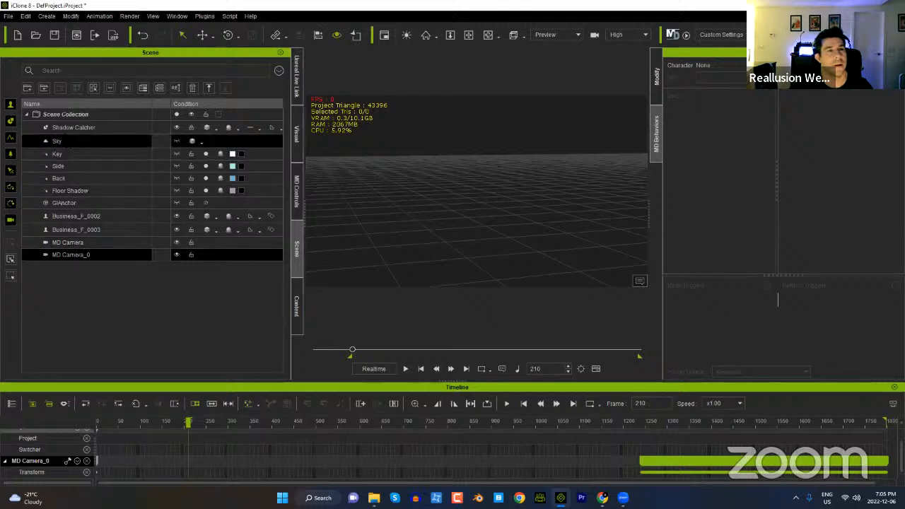
click(90, 231)
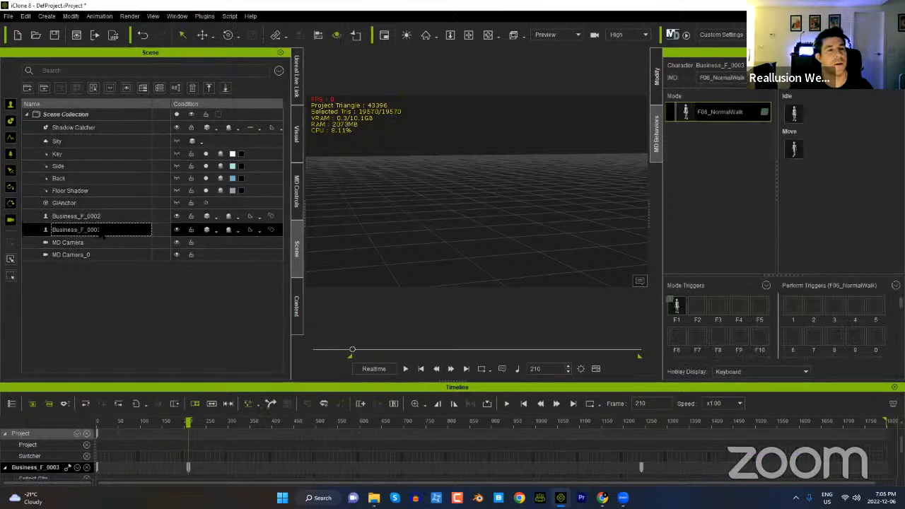
right_drag(546, 196, 434, 205)
middle_drag(472, 214, 484, 211)
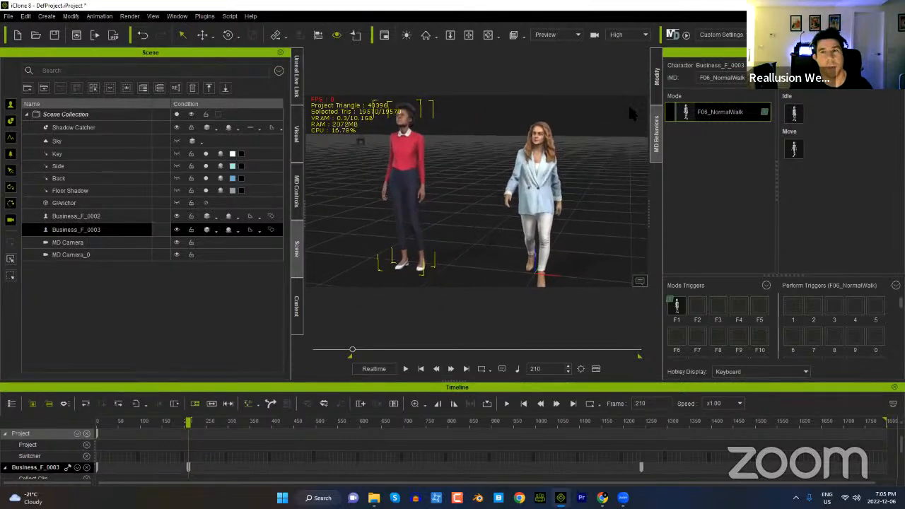
Step: Compare the Minimal and Quick Mode viewport render qualities on both characters, and restore High quality
click(643, 34)
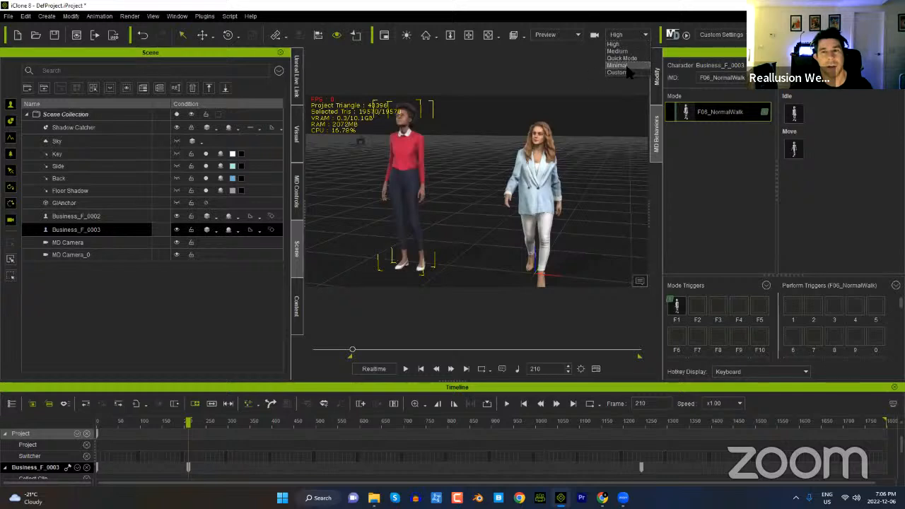
click(626, 66)
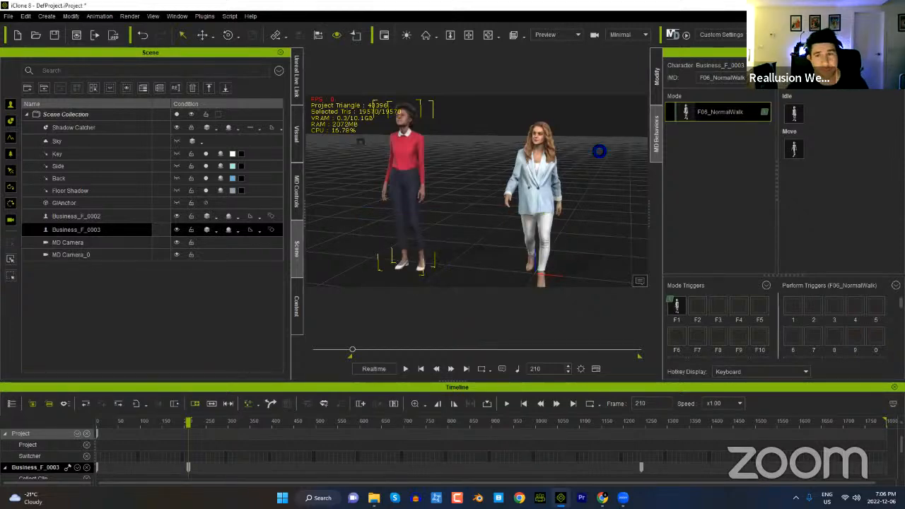
right_drag(544, 183, 569, 173)
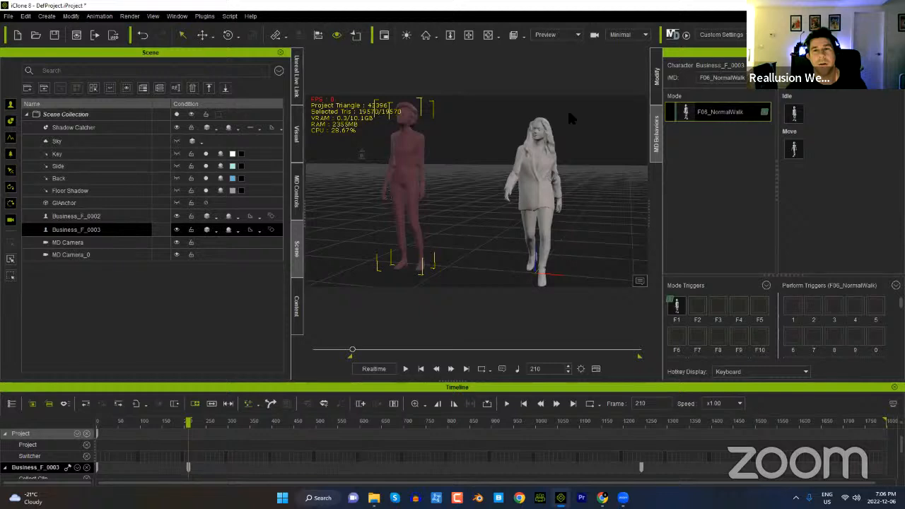
click(618, 35)
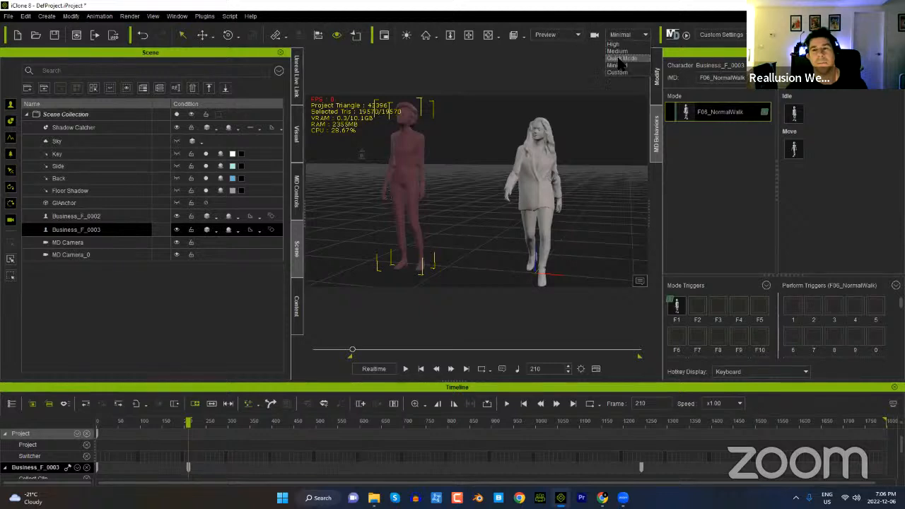
click(622, 58)
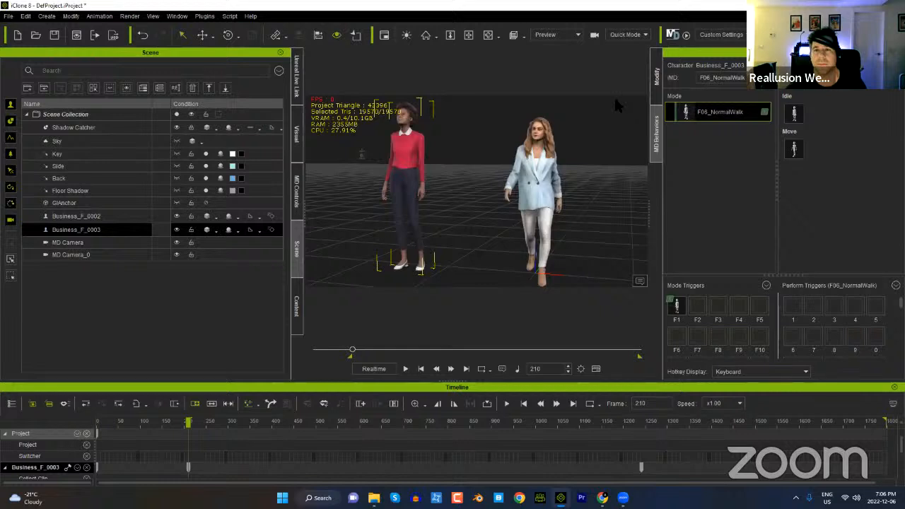
click(626, 34)
click(623, 45)
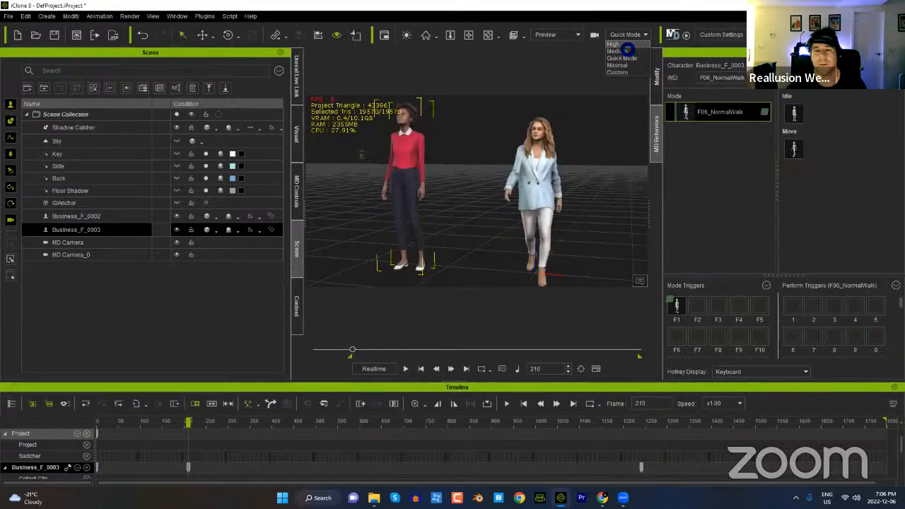
Step: Remove the Base Color texture from the material of Business_F_0002, the woman in the light blue jacket
click(540, 178)
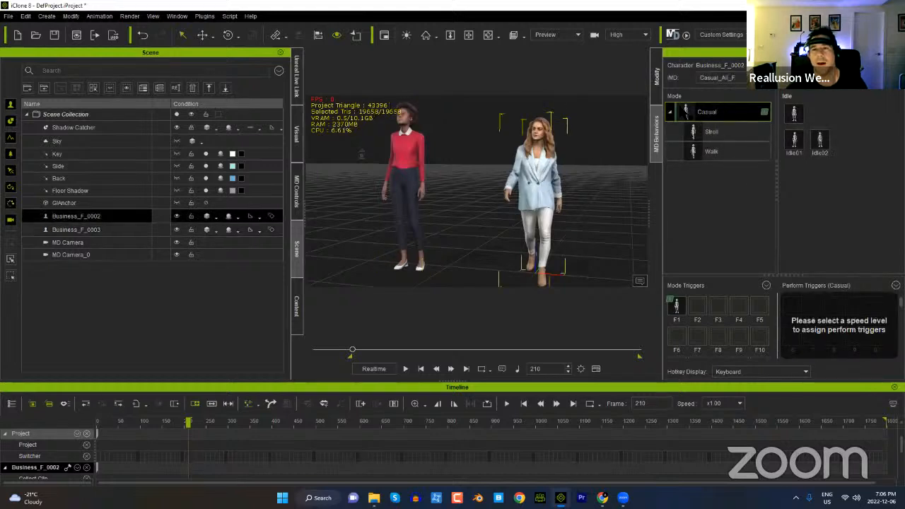
click(654, 75)
click(708, 67)
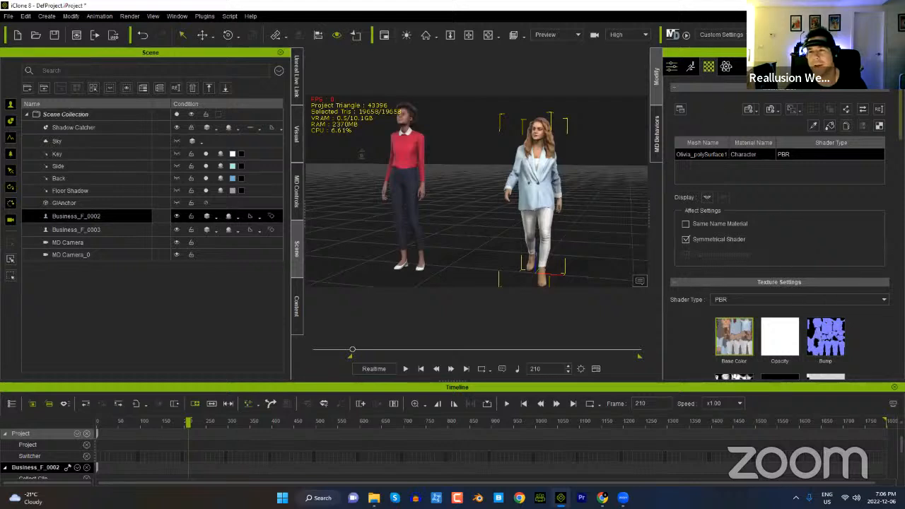
scroll(720, 311, down, 2)
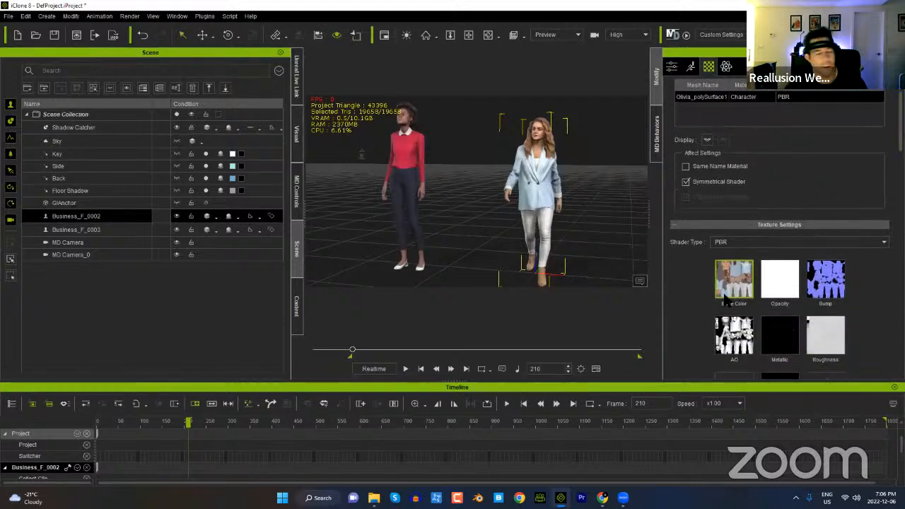
mouse_move(721, 302)
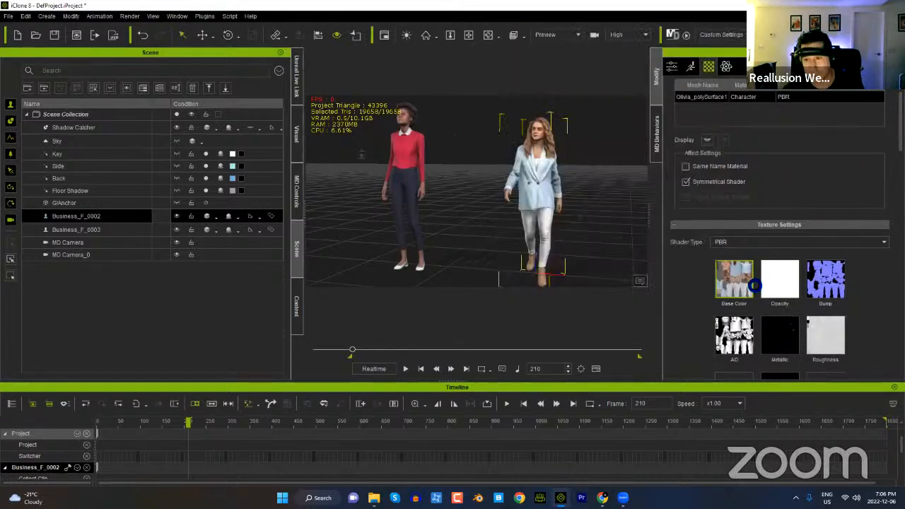
key(Delete)
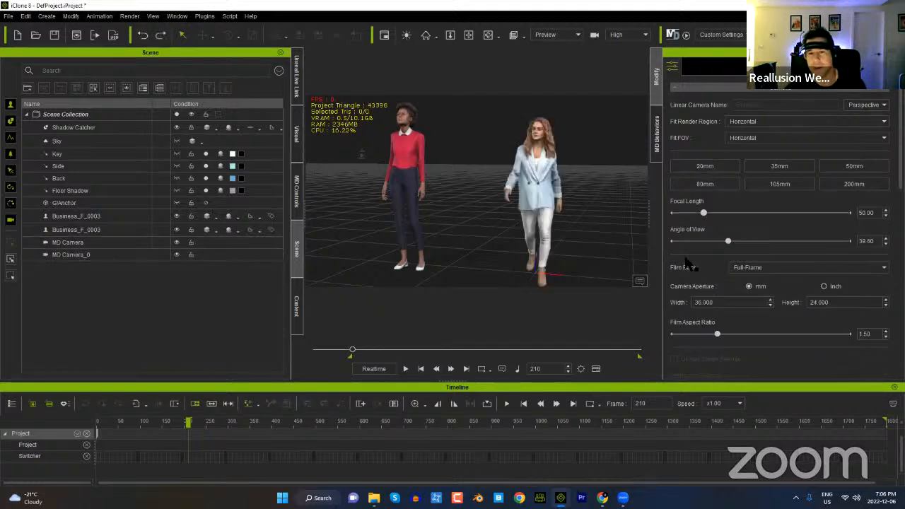
click(708, 66)
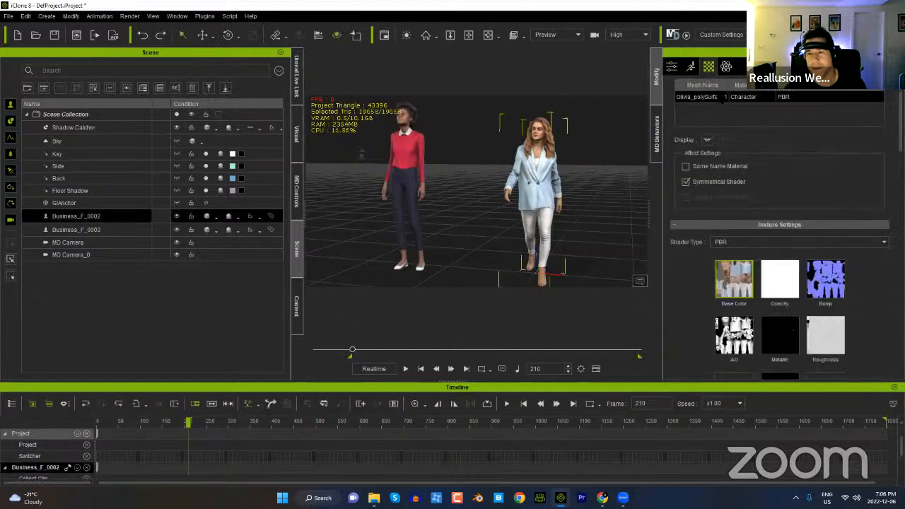
scroll(728, 174, down, 3)
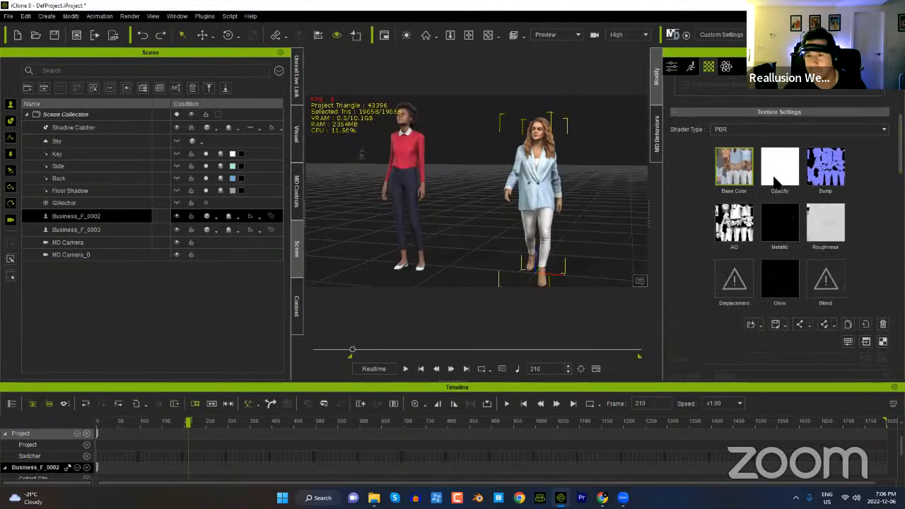
click(883, 324)
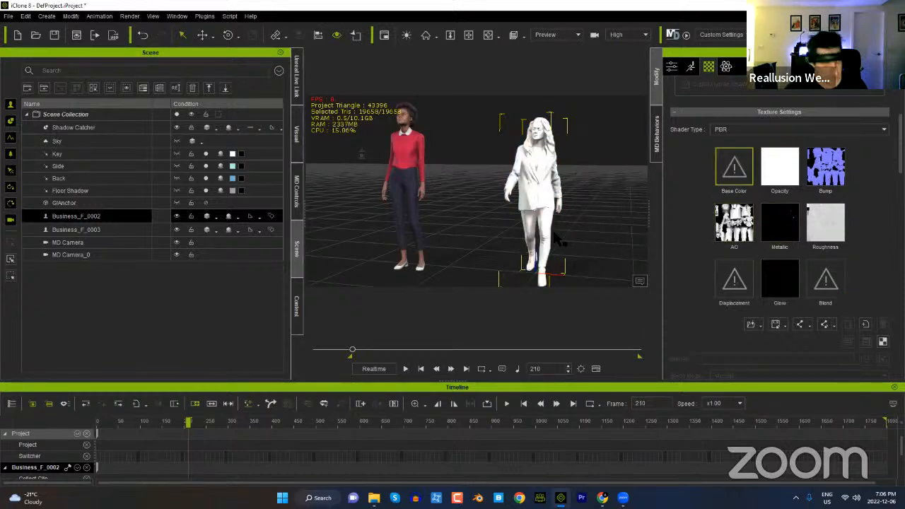
Step: Remove the Base Color texture from Business_F_0003, the woman in the red sweater, and view both characters from a slightly different angle
click(414, 169)
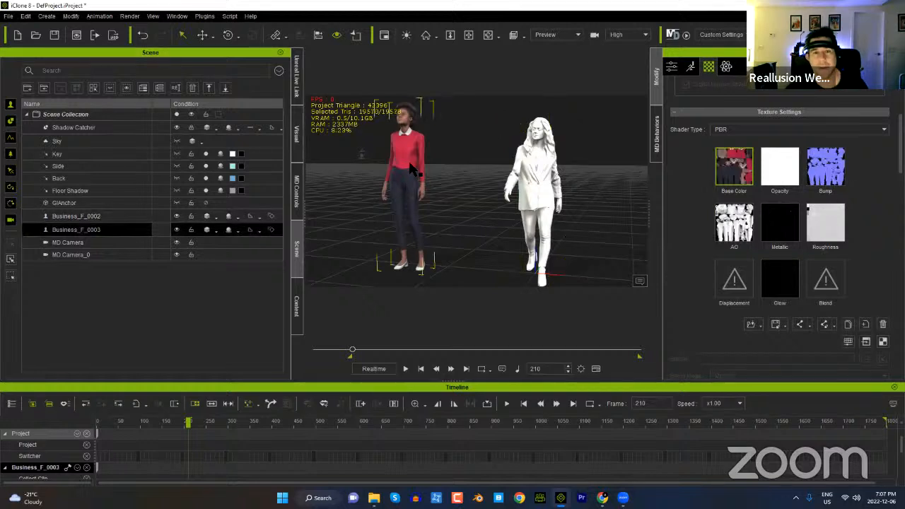
click(883, 324)
mouse_move(544, 183)
right_down()
mouse_move(444, 179)
mouse_move(545, 183)
right_up()
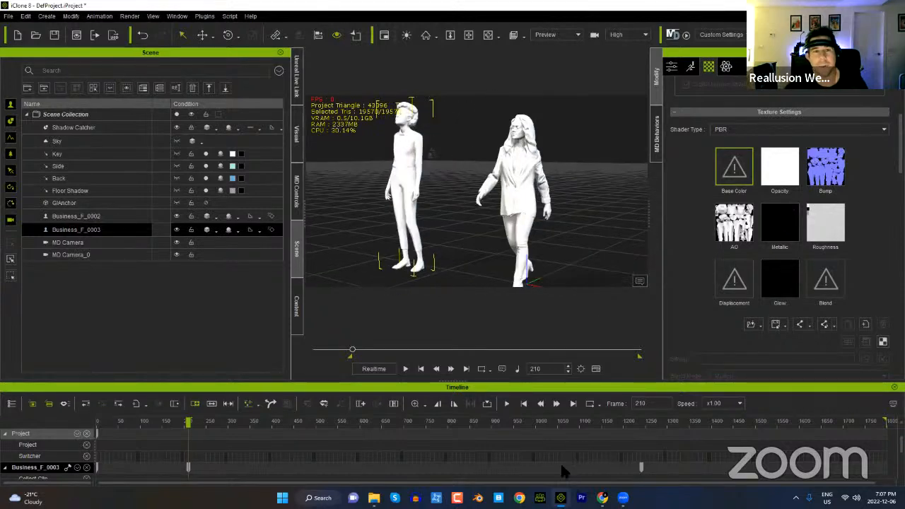